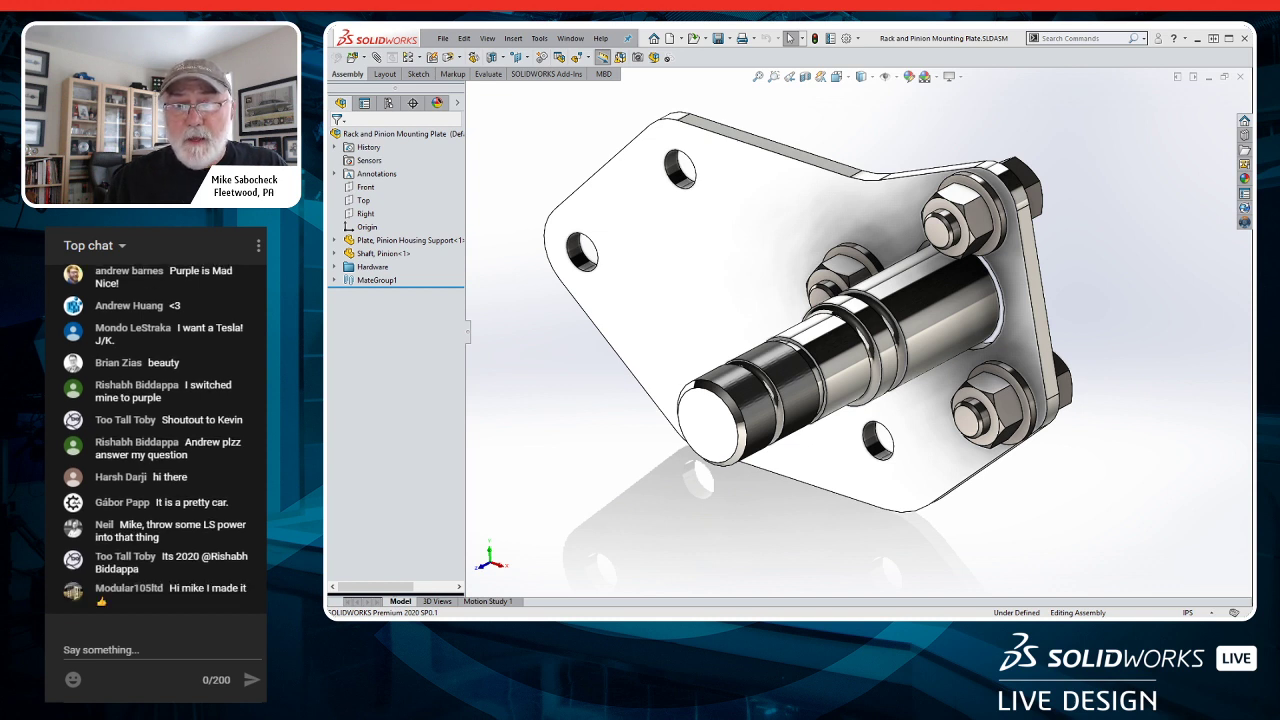
- Measure the normal distance between the plate's front face and the narrow shoulder face beside the shaft's splined section
left_click(1023, 285)
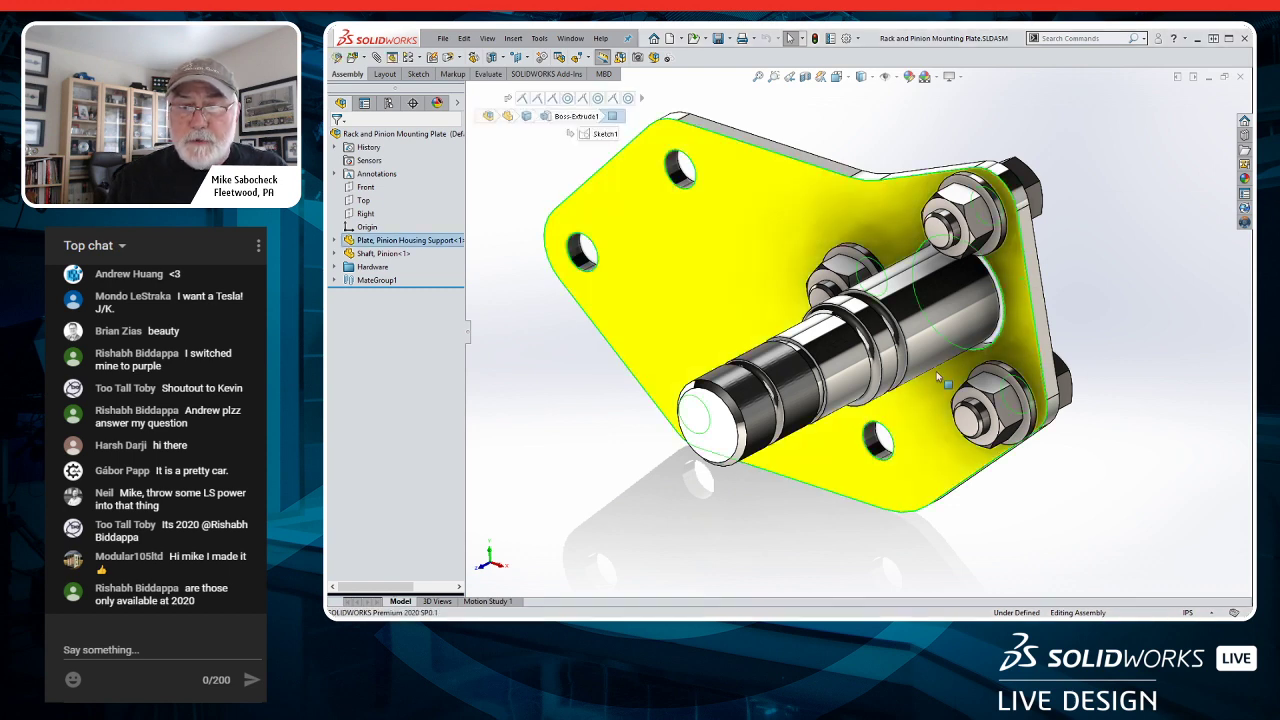
scroll(936, 371, "down", 8)
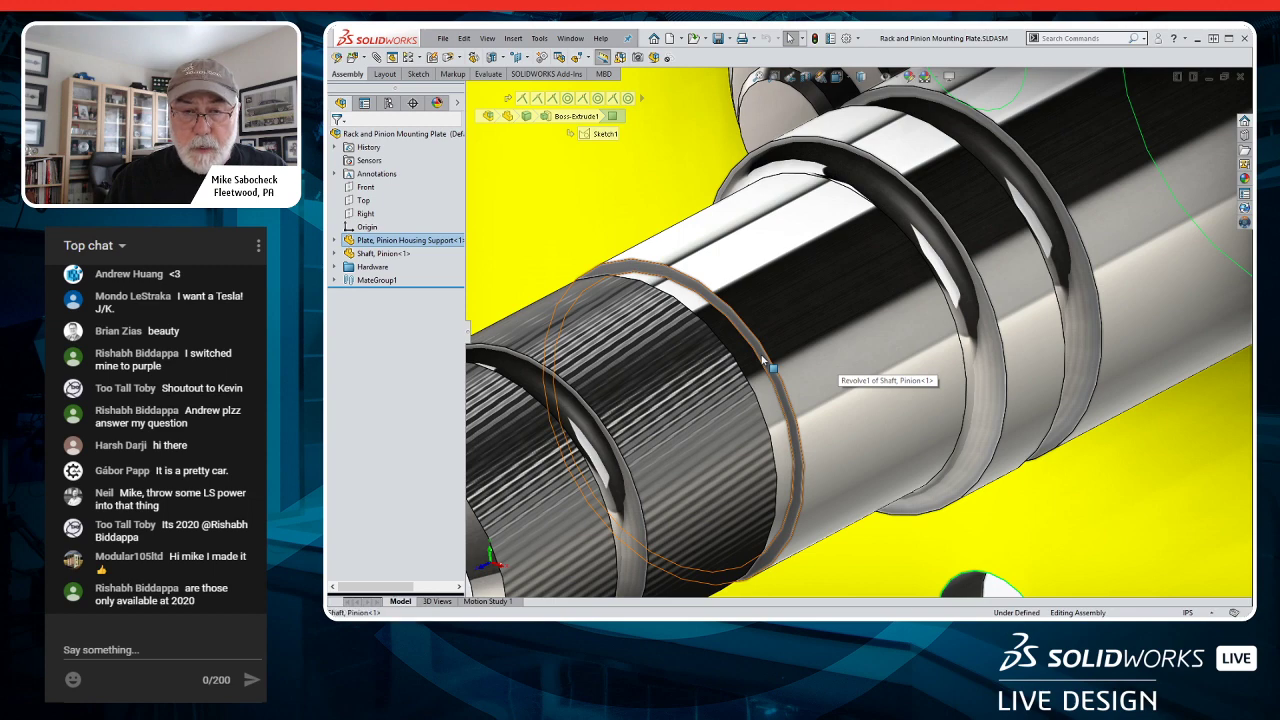
left_click(763, 362)
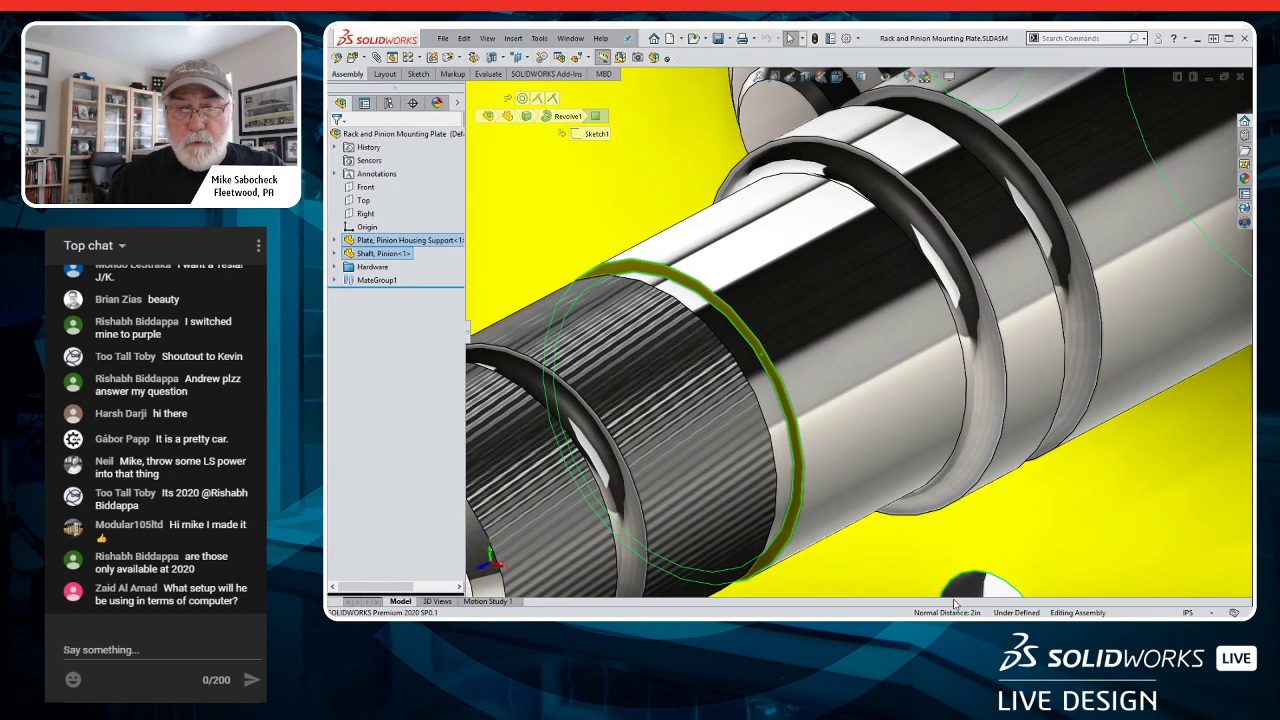
scroll(935, 500, "up", 5)
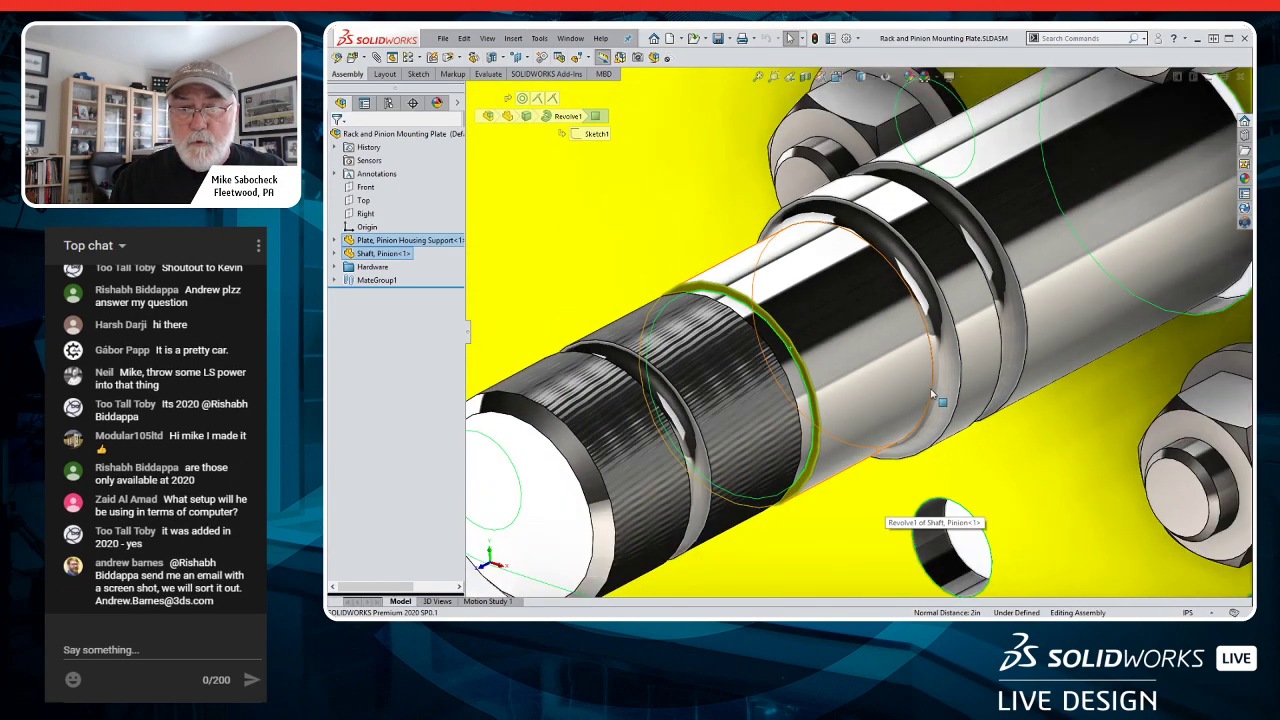
scroll(932, 388, "up", 2)
left_click(1106, 513)
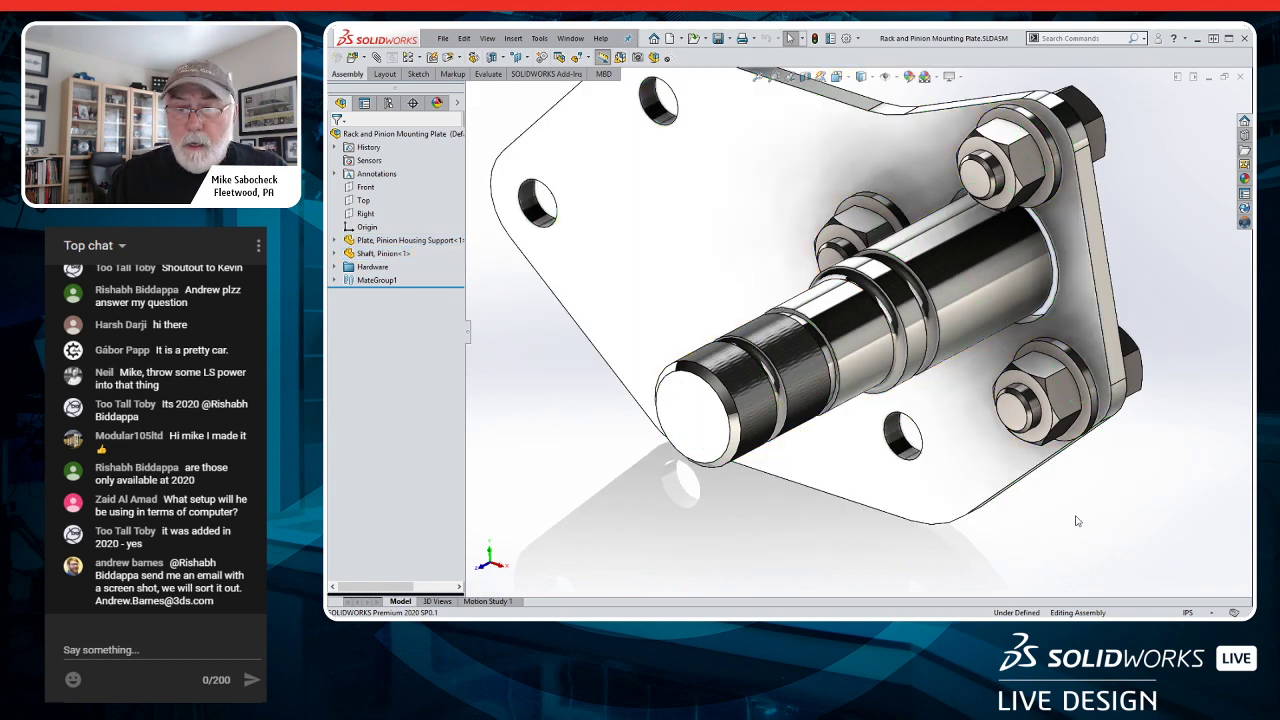
scroll(895, 380, "up", 2)
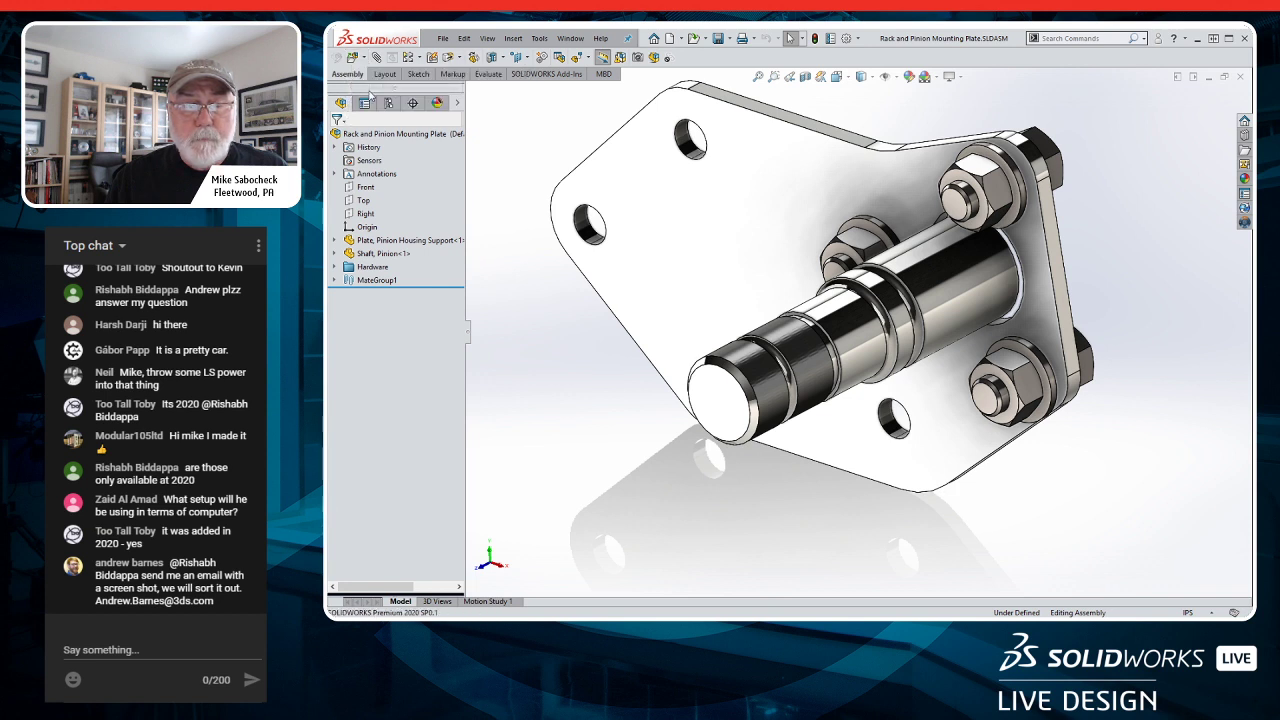
- Insert a new part into the assembly, save it as "Plate, Pinion Housing Support-2", and dismiss the 3DEXPERIENCE login dialogs
left_click(527, 266)
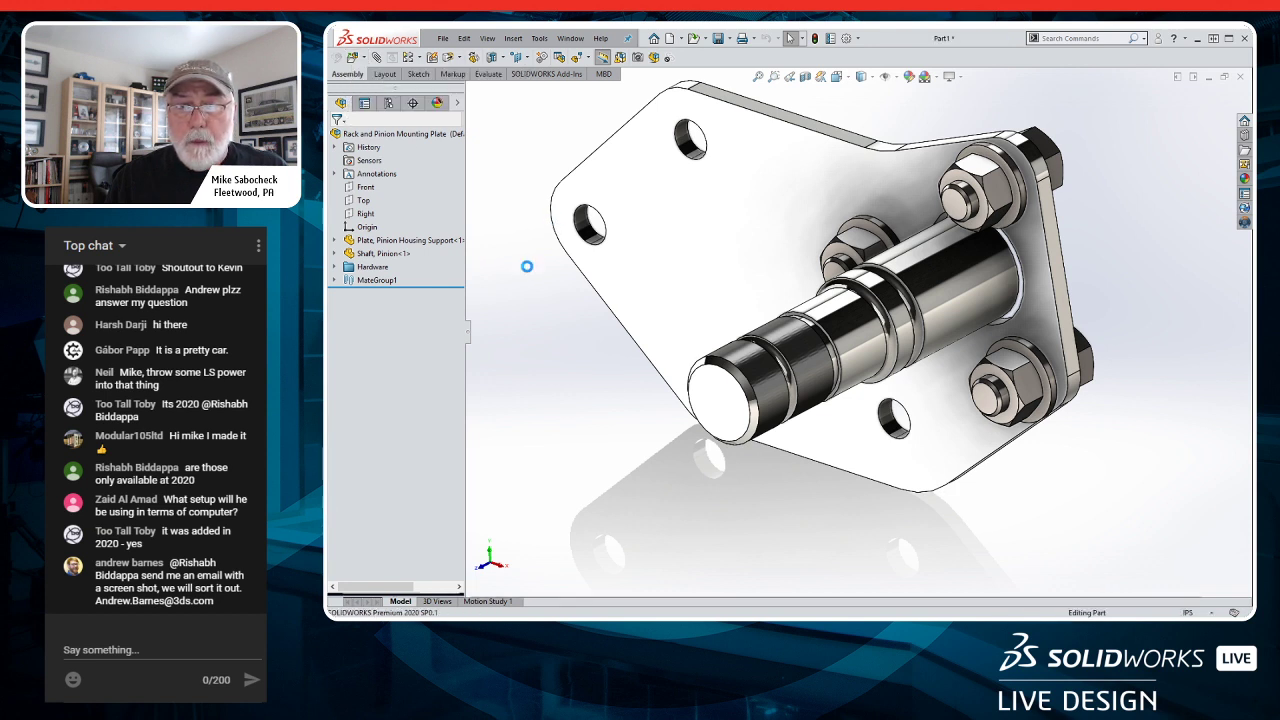
key("ctrl+s")
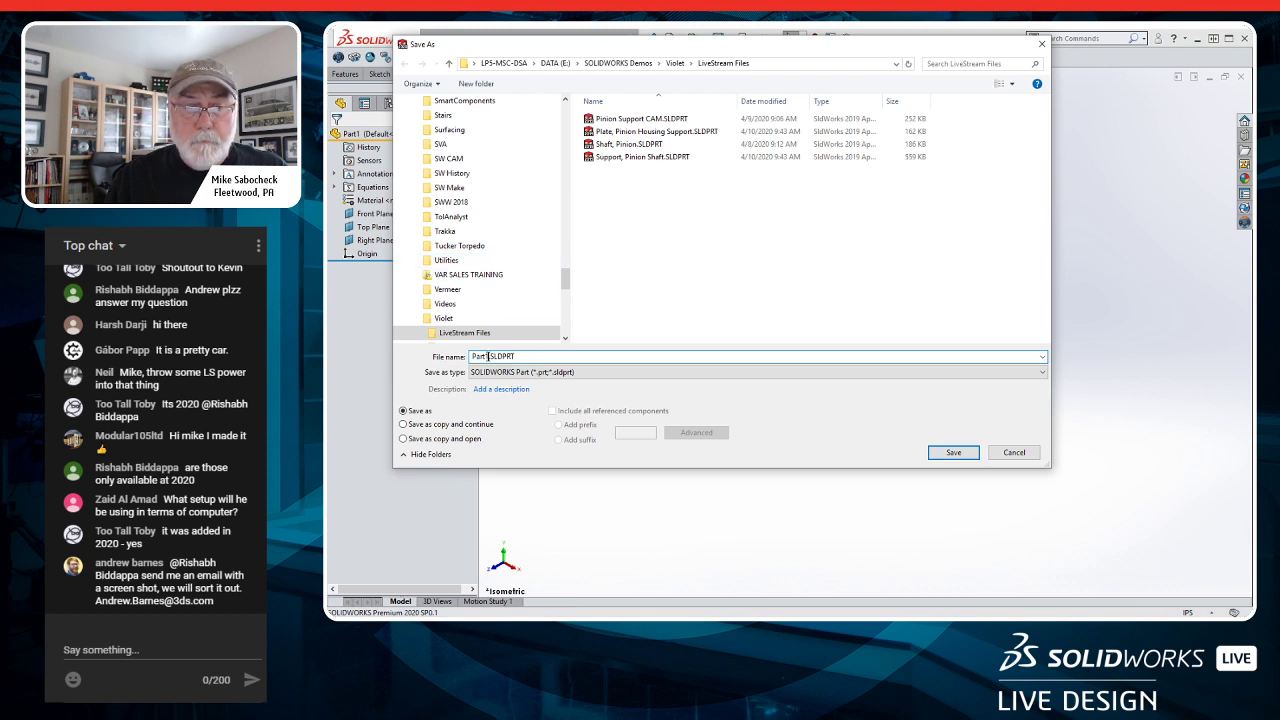
double_click(485, 357)
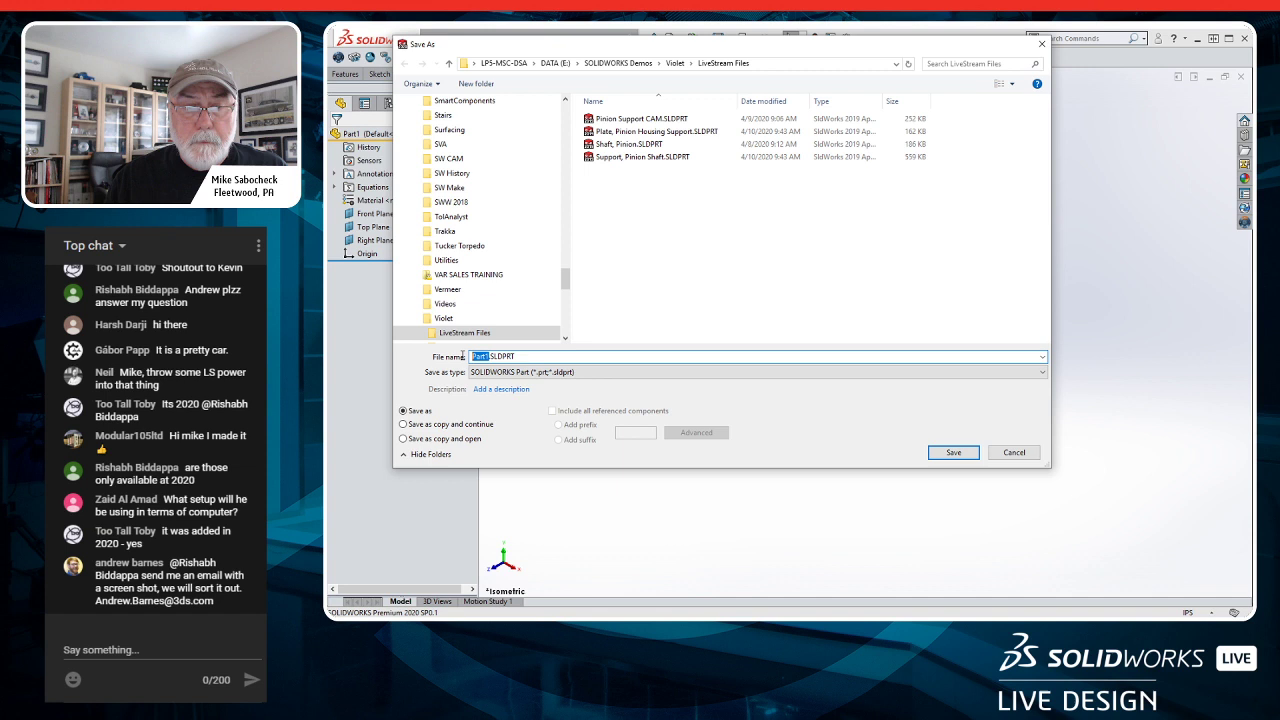
left_click(650, 131)
left_click(570, 357)
left_click(570, 357)
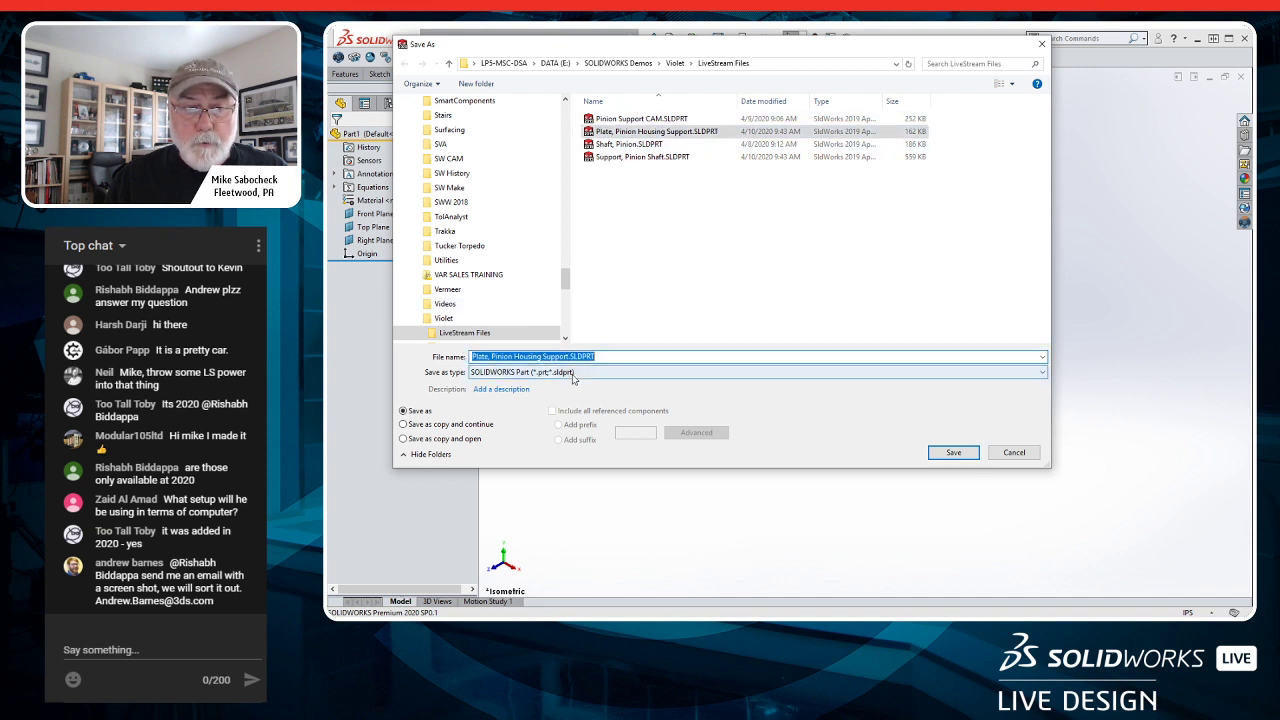
left_click(570, 358)
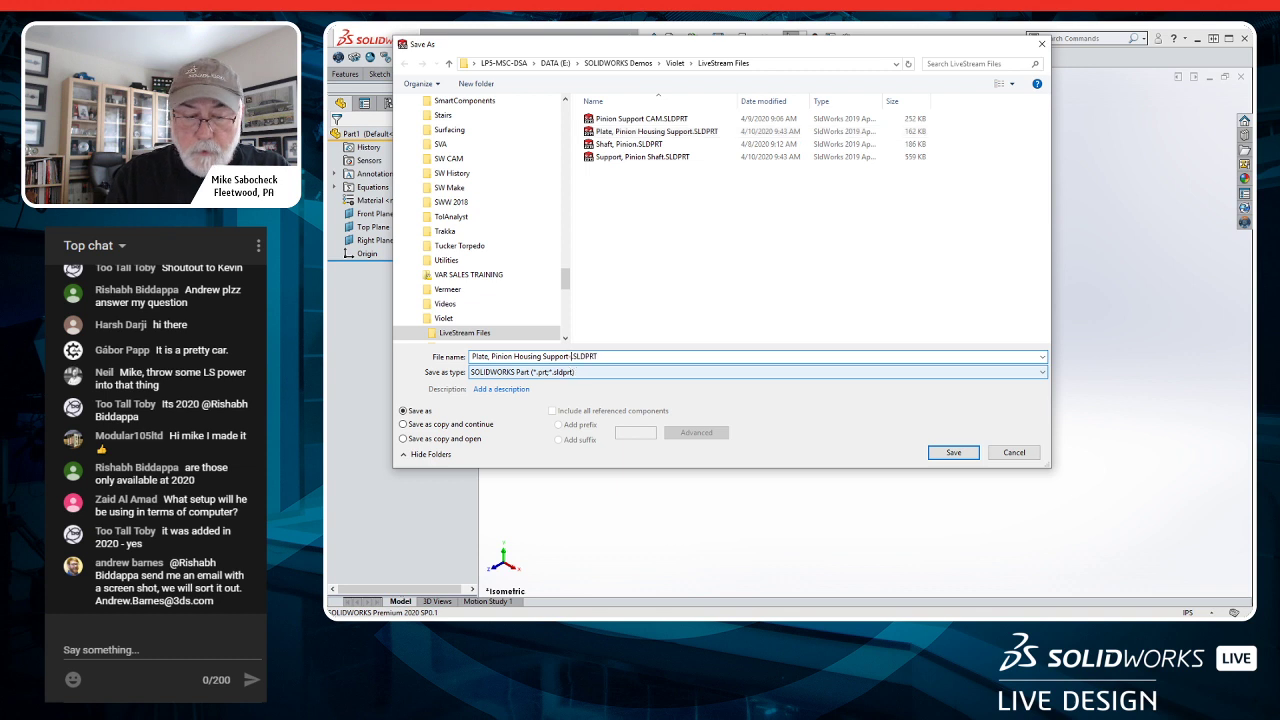
key("Return")
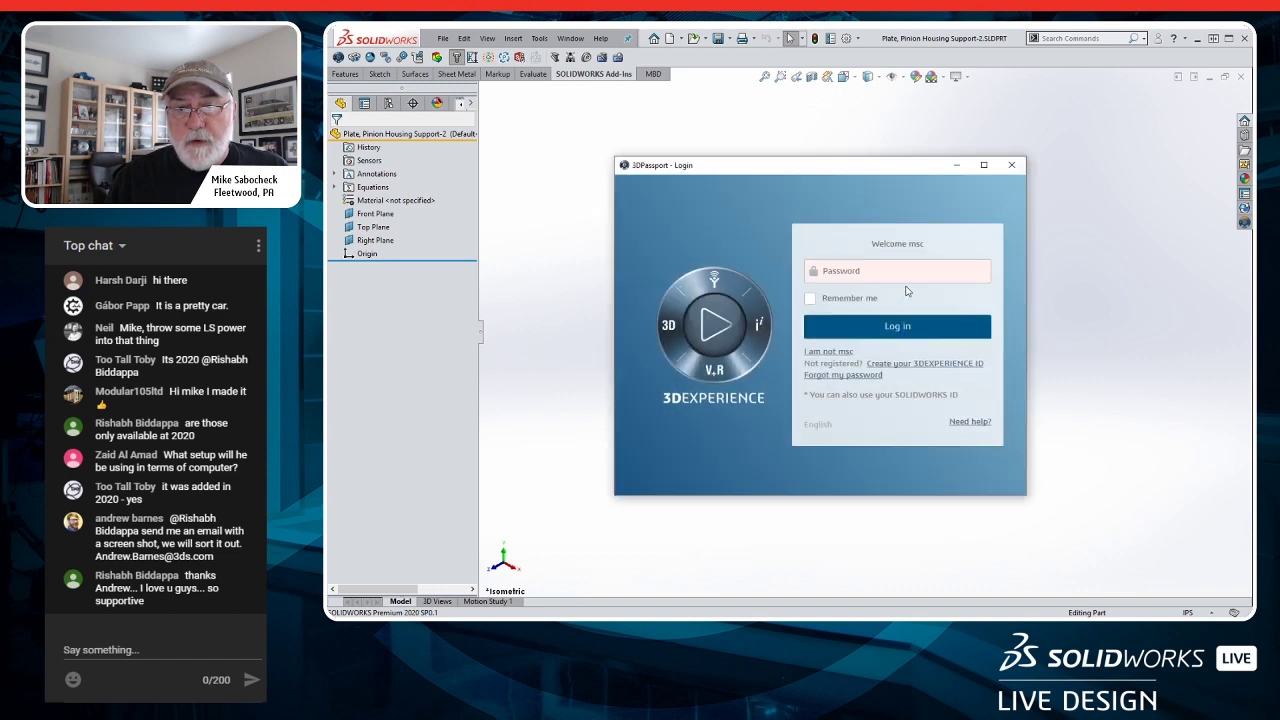
left_click(1016, 172)
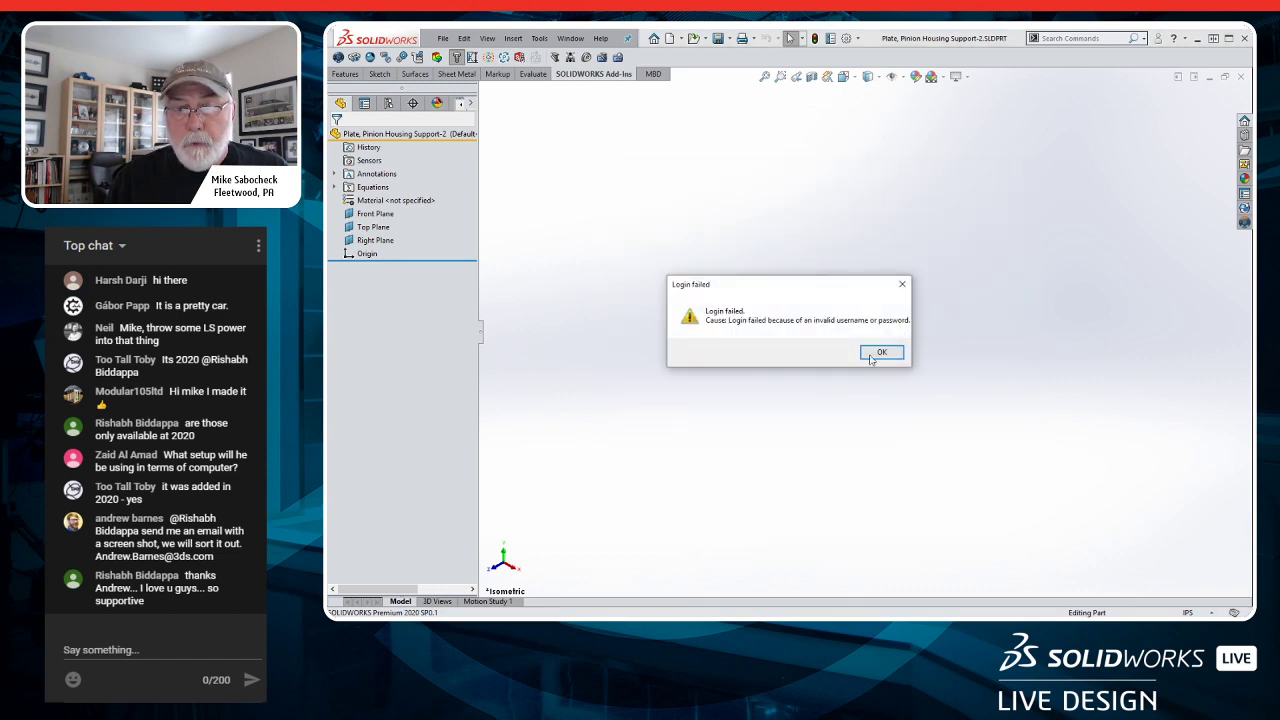
left_click(878, 352)
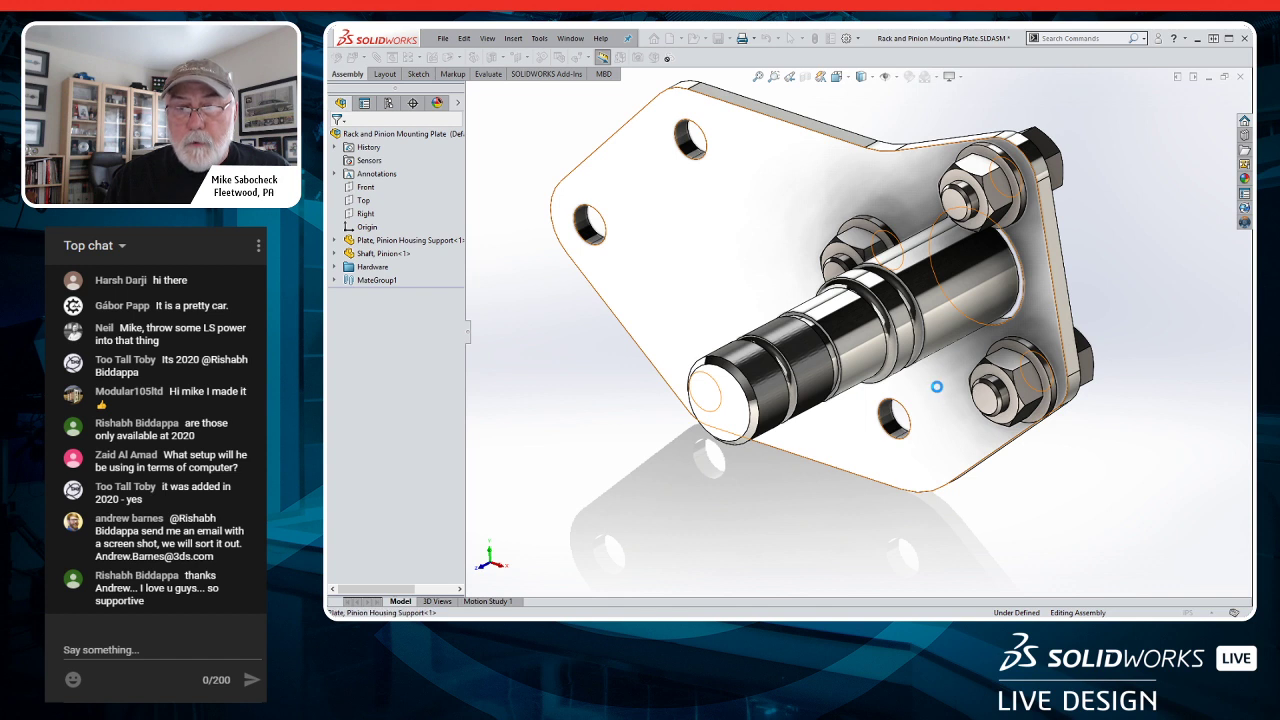
- Place the new part on the existing plate's front face and hide the components in the Hardware folder
left_click(937, 393)
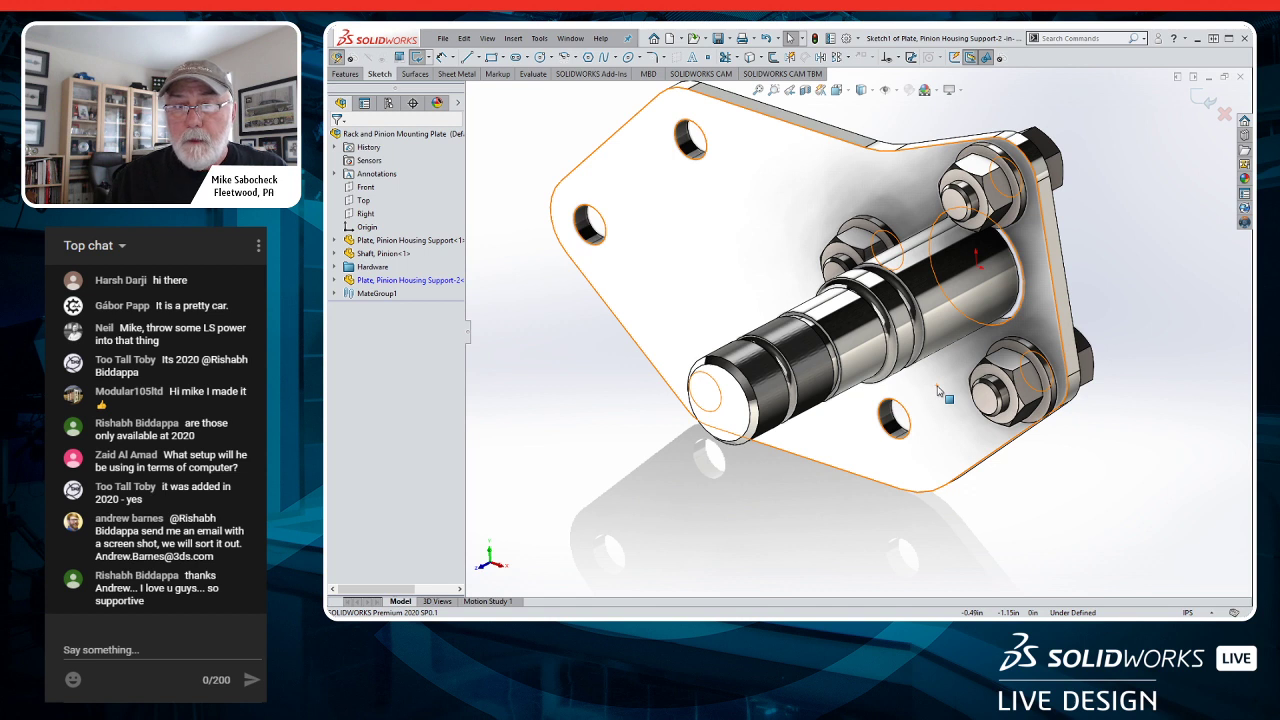
right_click(368, 268)
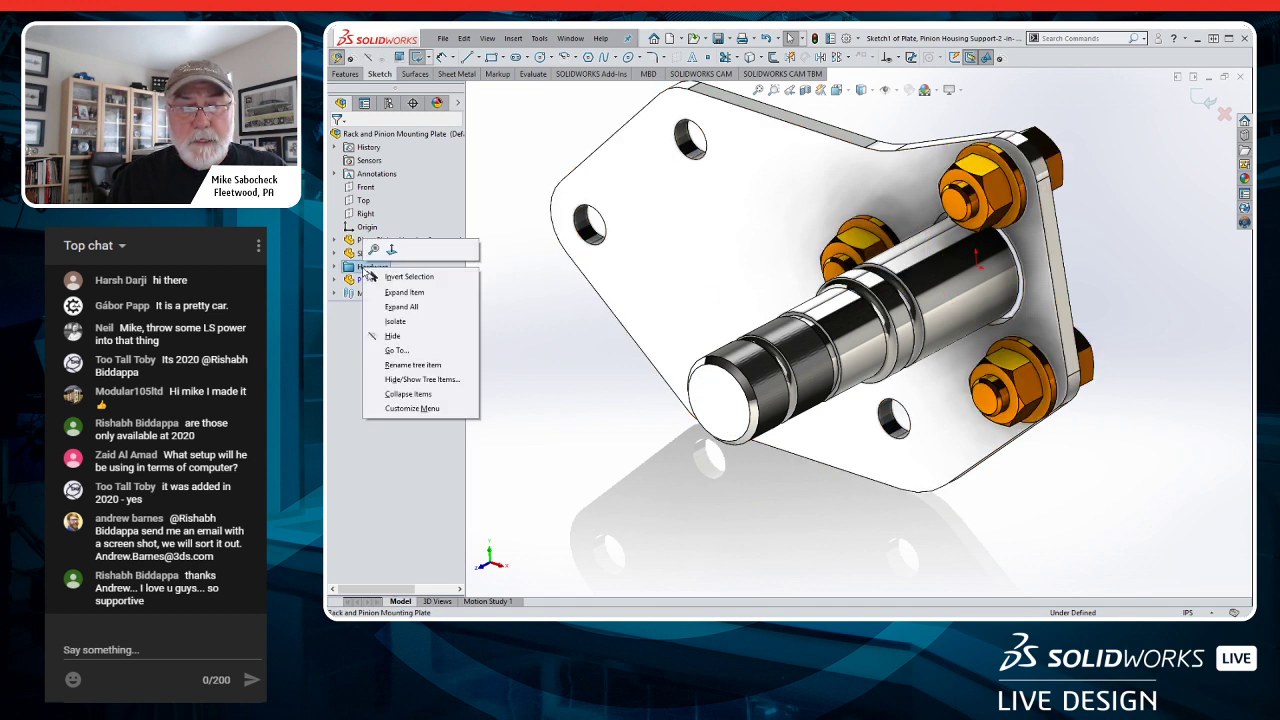
left_click(396, 338)
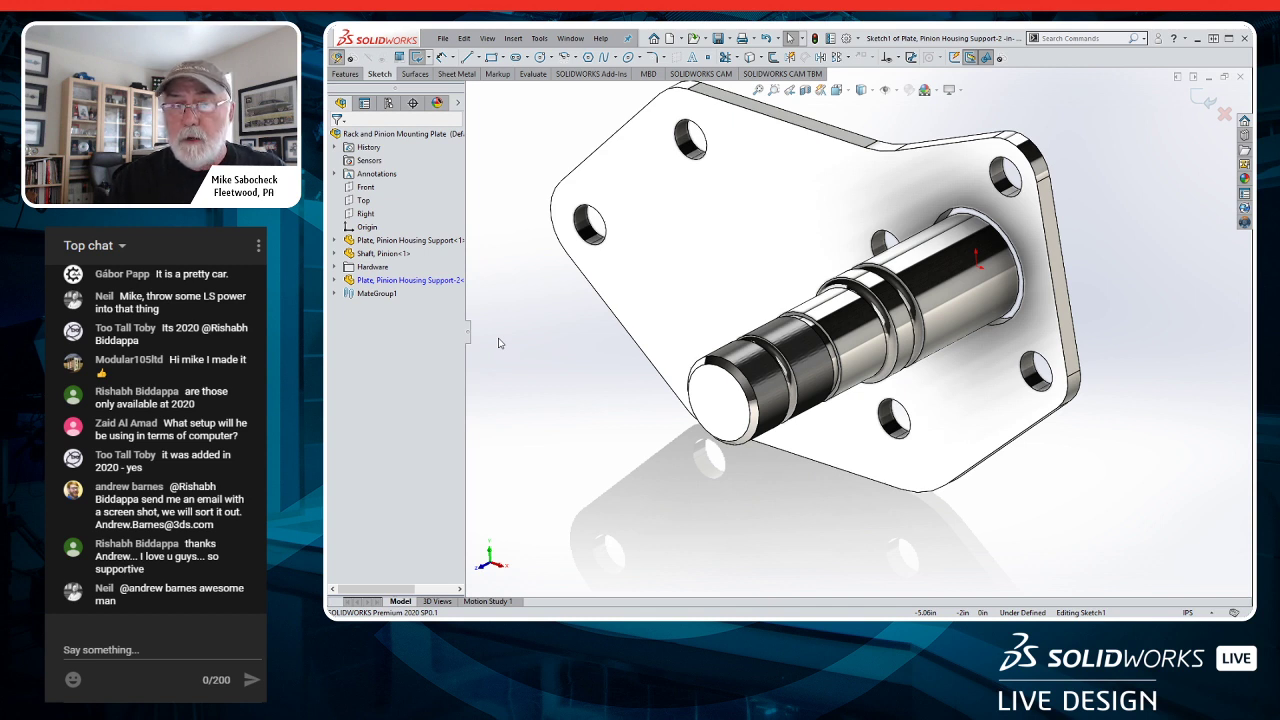
- Try converting the plate's upper corner arc, straight side edge and lower corner arc into sketch entities with the external references broken
left_click(1040, 155)
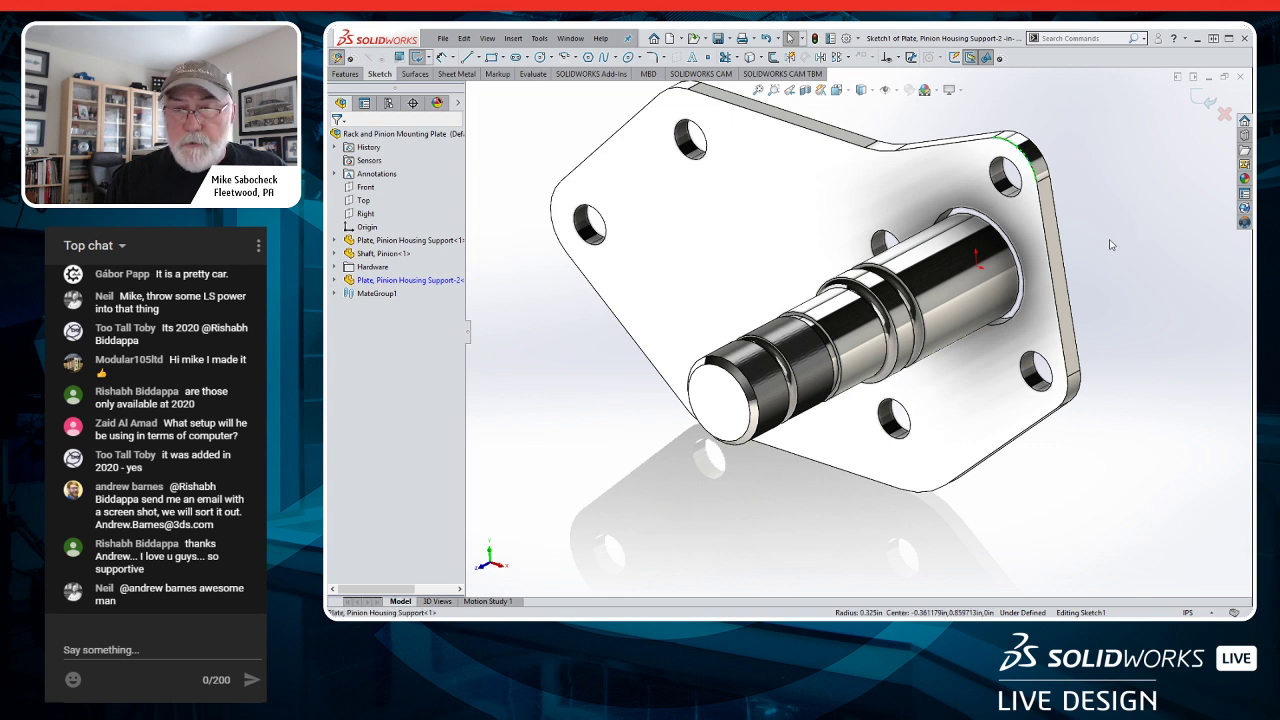
left_click(1073, 253, "ctrl")
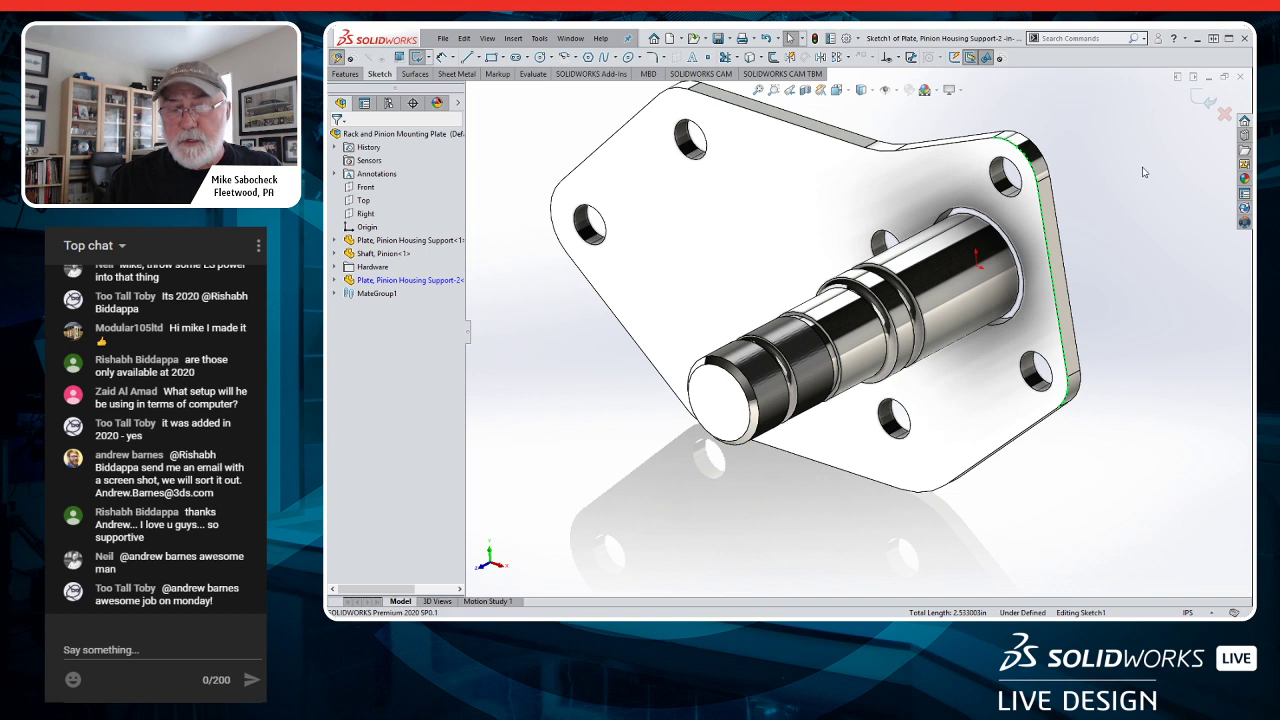
key("s")
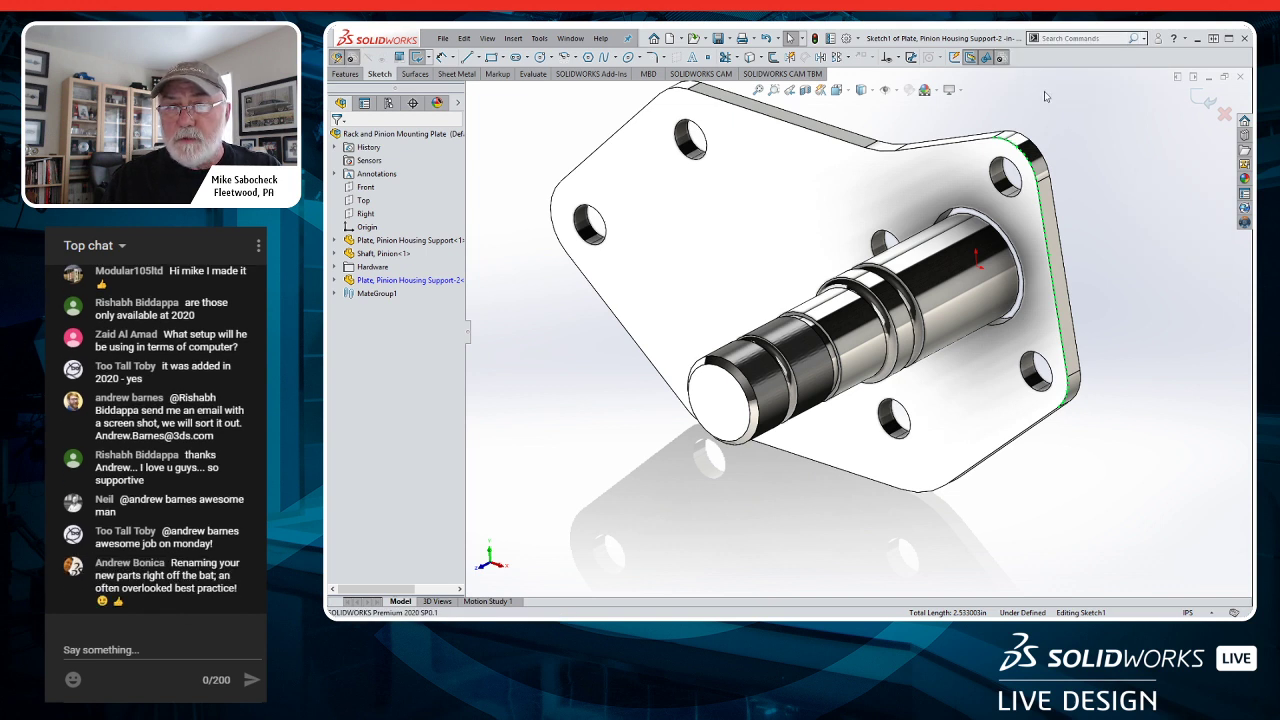
key("s")
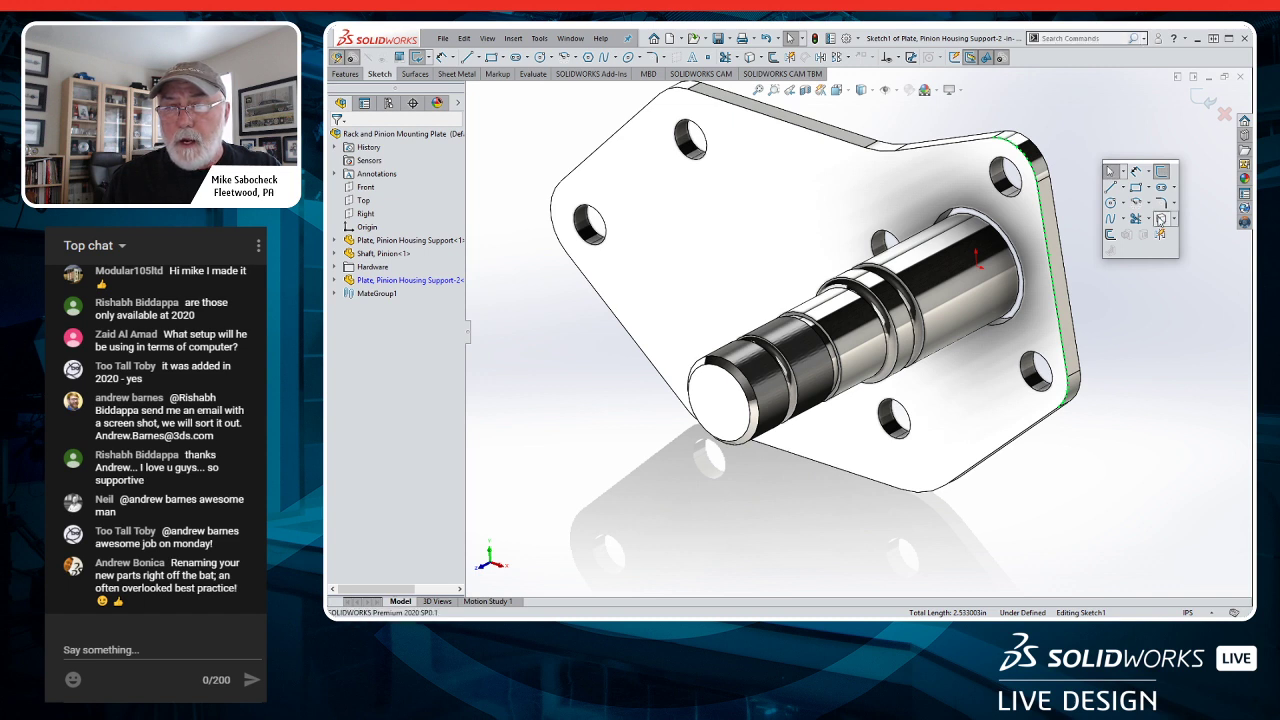
left_click(1053, 228)
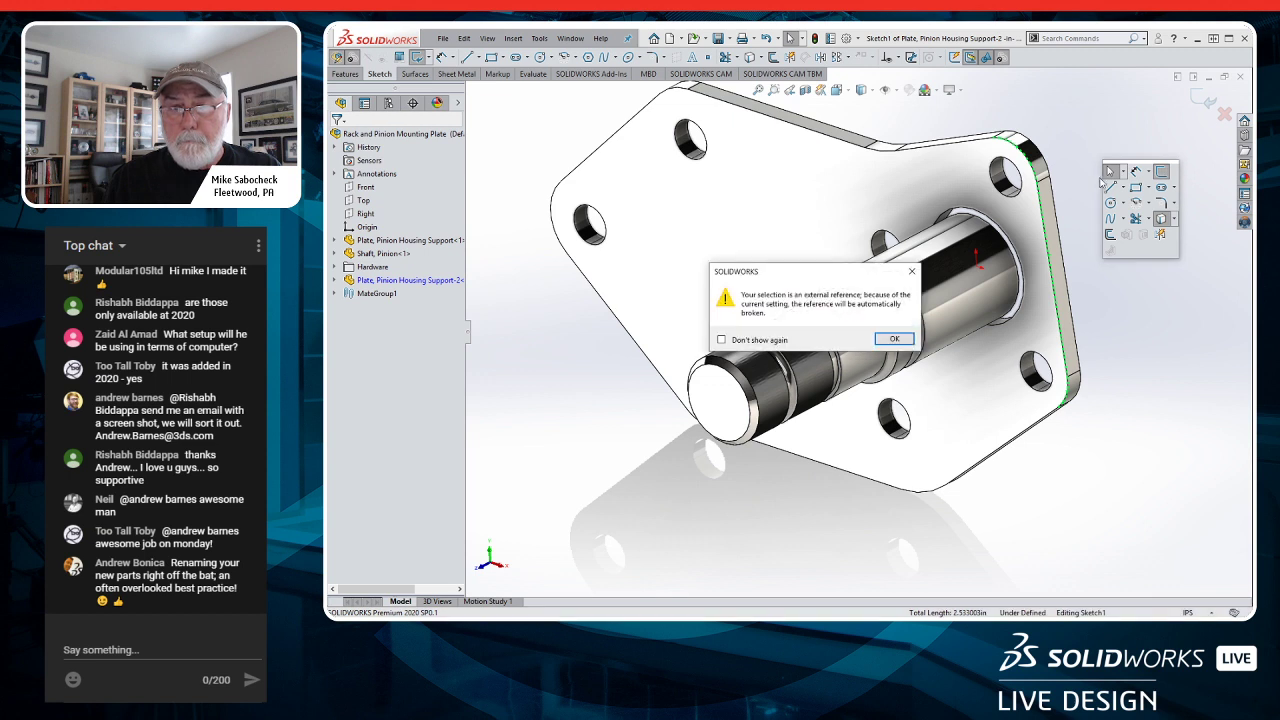
left_click(897, 340)
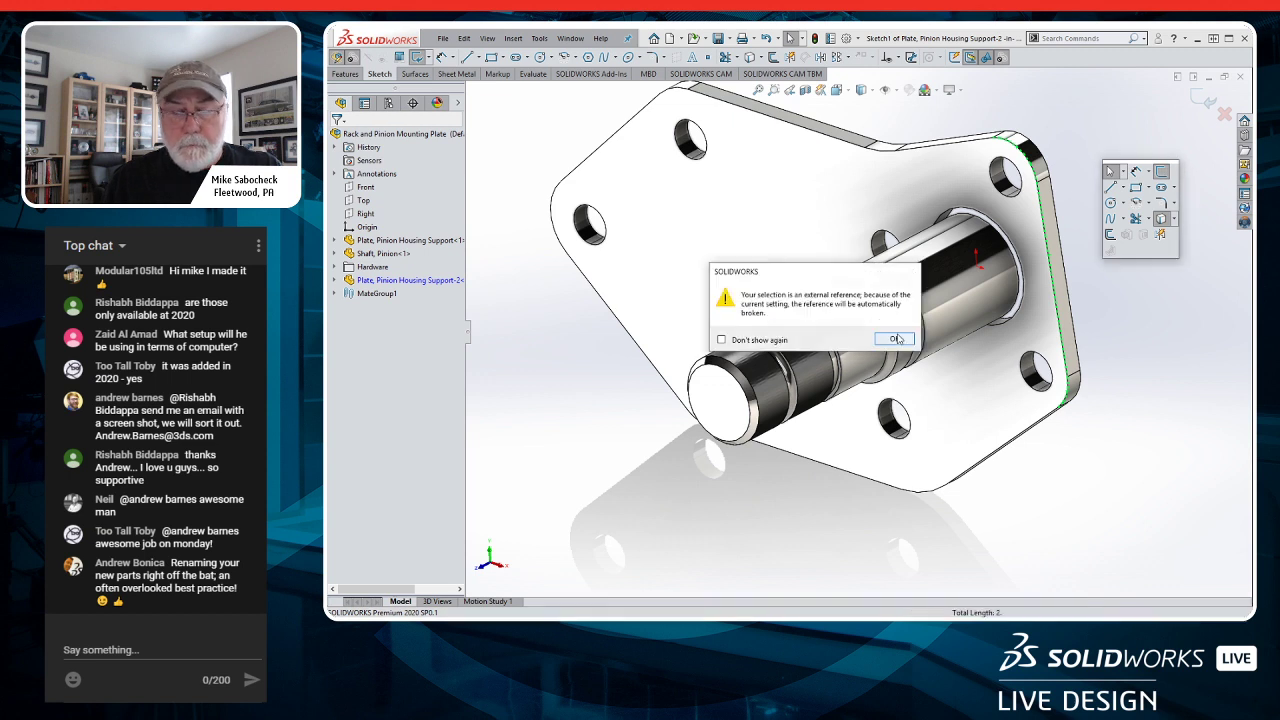
left_click(897, 340)
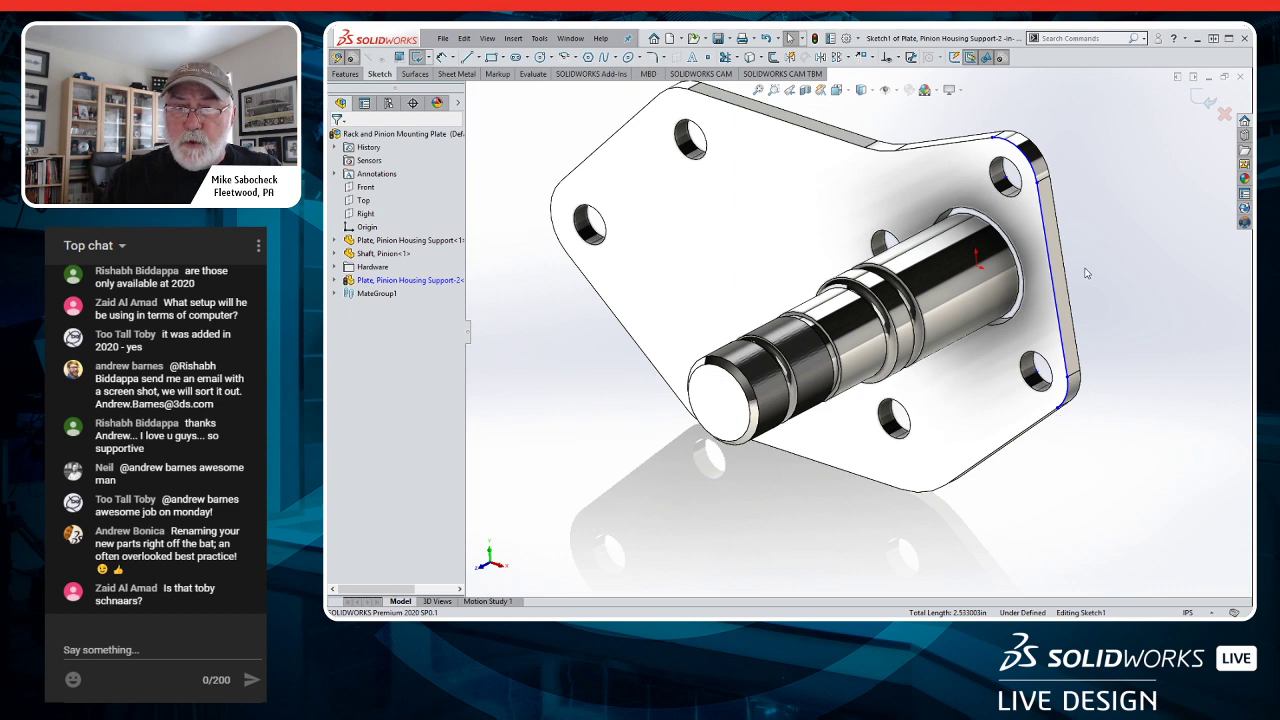
- Delete the converted corner arcs and side line from the sketch
scroll(1087, 273, "down", 3)
scroll(1017, 268, "up", 2)
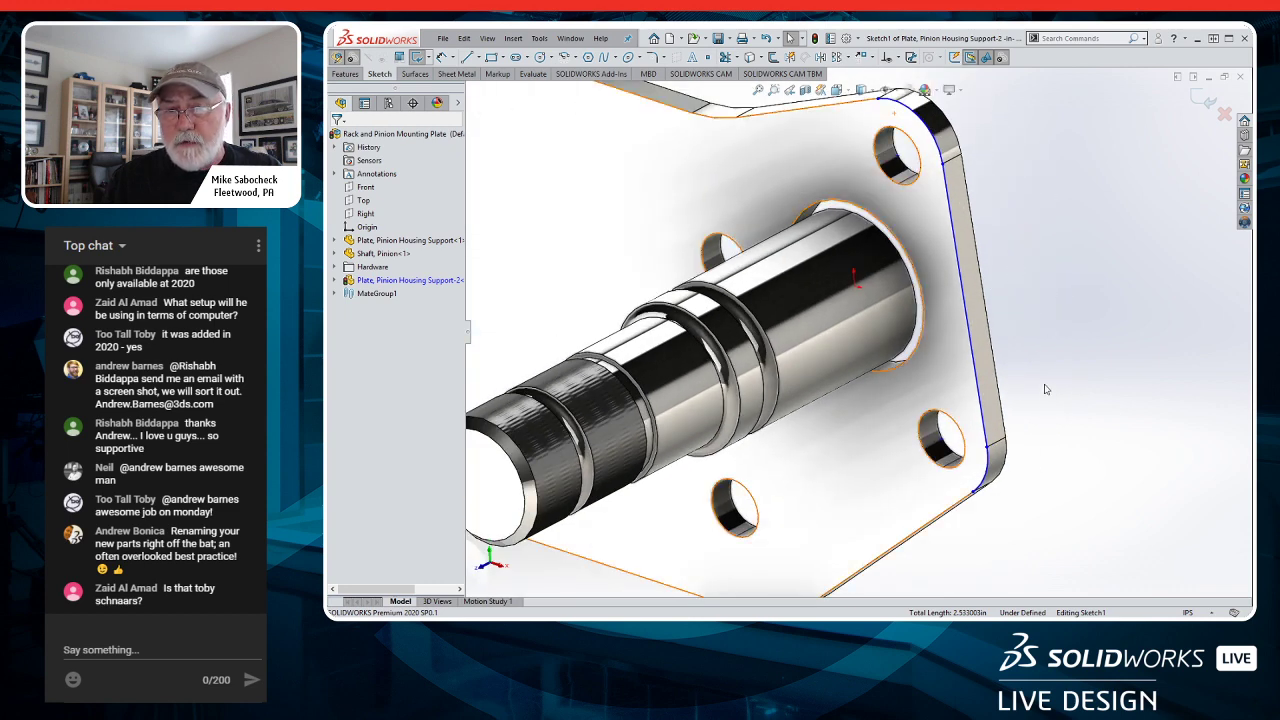
scroll(1043, 408, "up", 2)
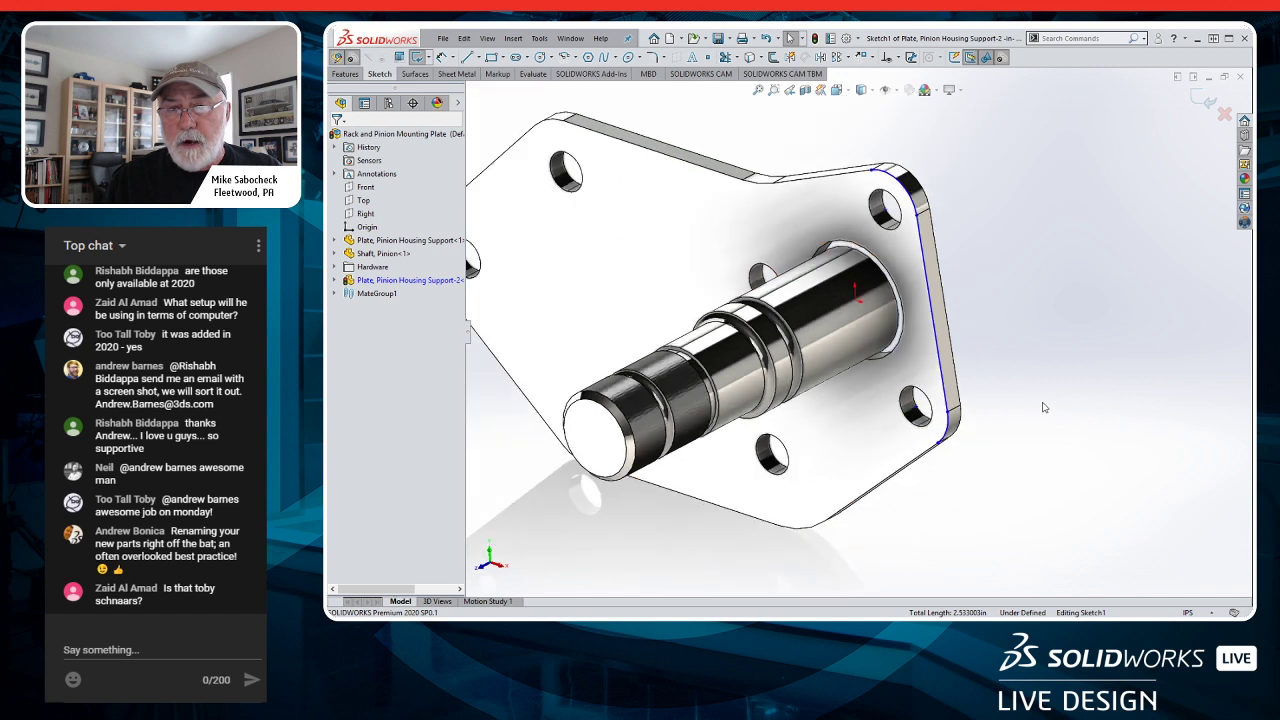
left_click_drag(840, 141, 995, 450)
key("Escape")
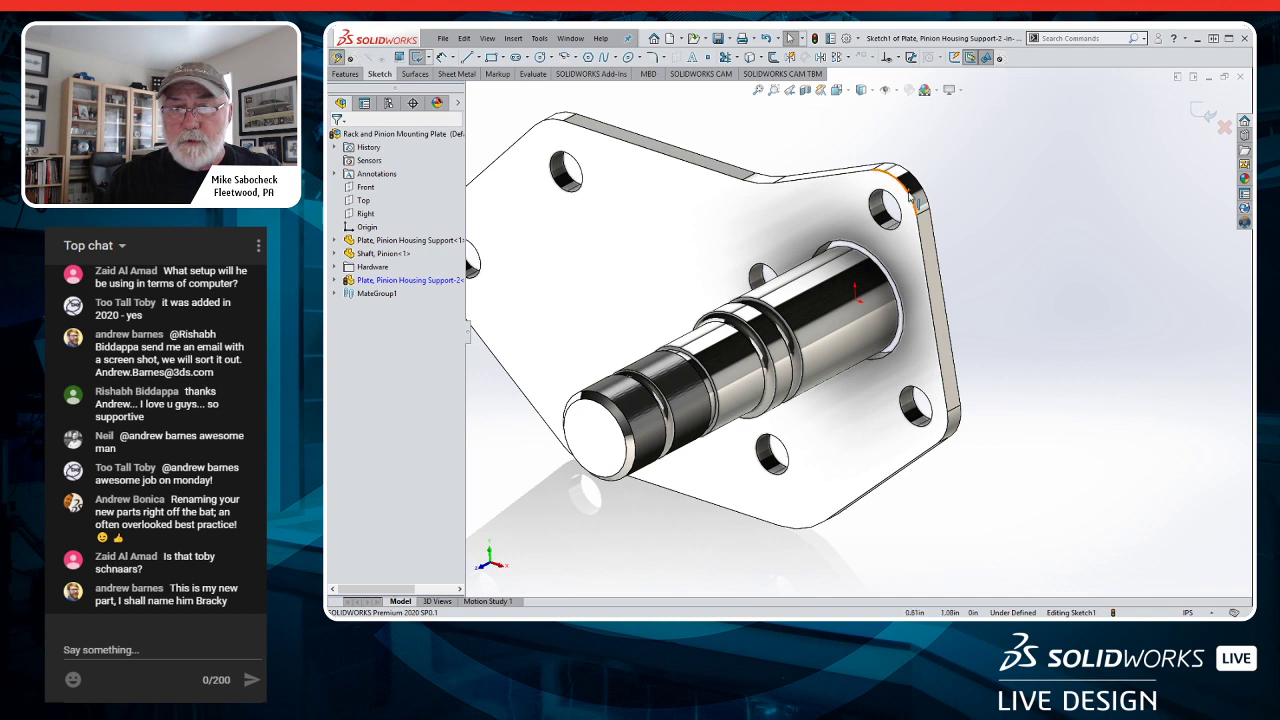
- Convert the plate's upper corner arc, straight side edge and lower corner arc into sketch entities linked to the plate
left_click(923, 254, "ctrl")
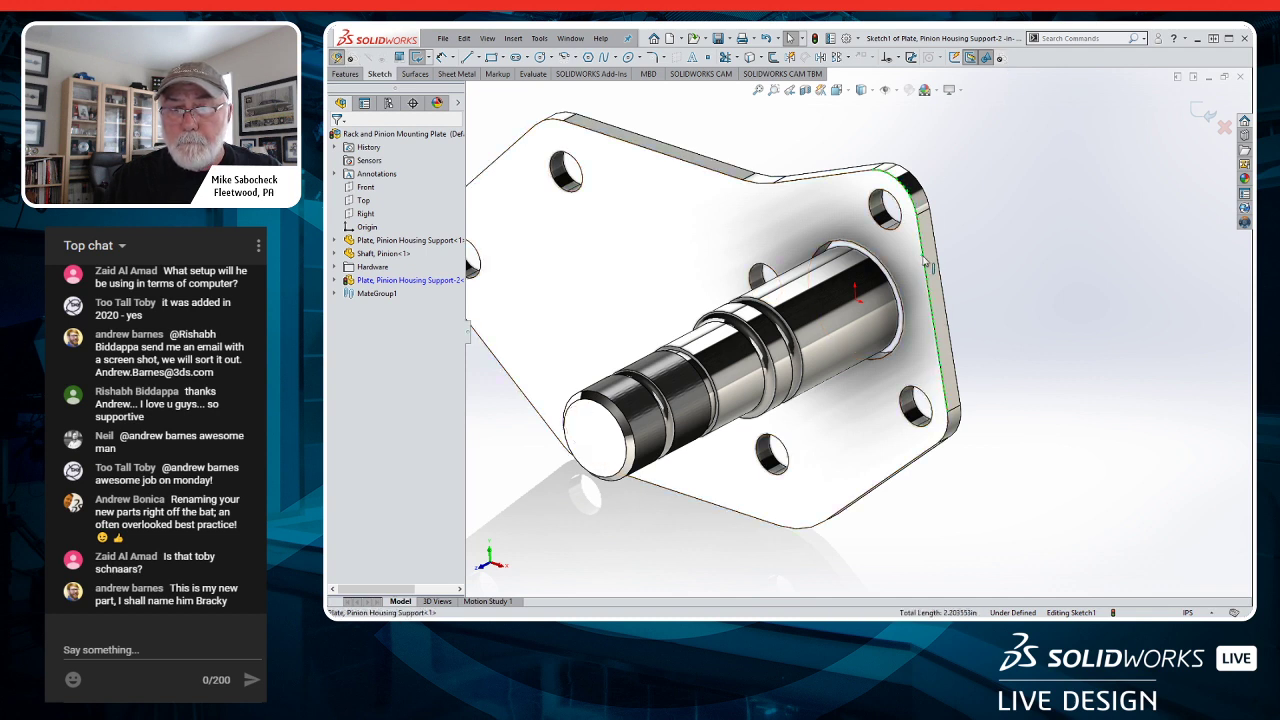
left_click(948, 436, "ctrl")
key("s")
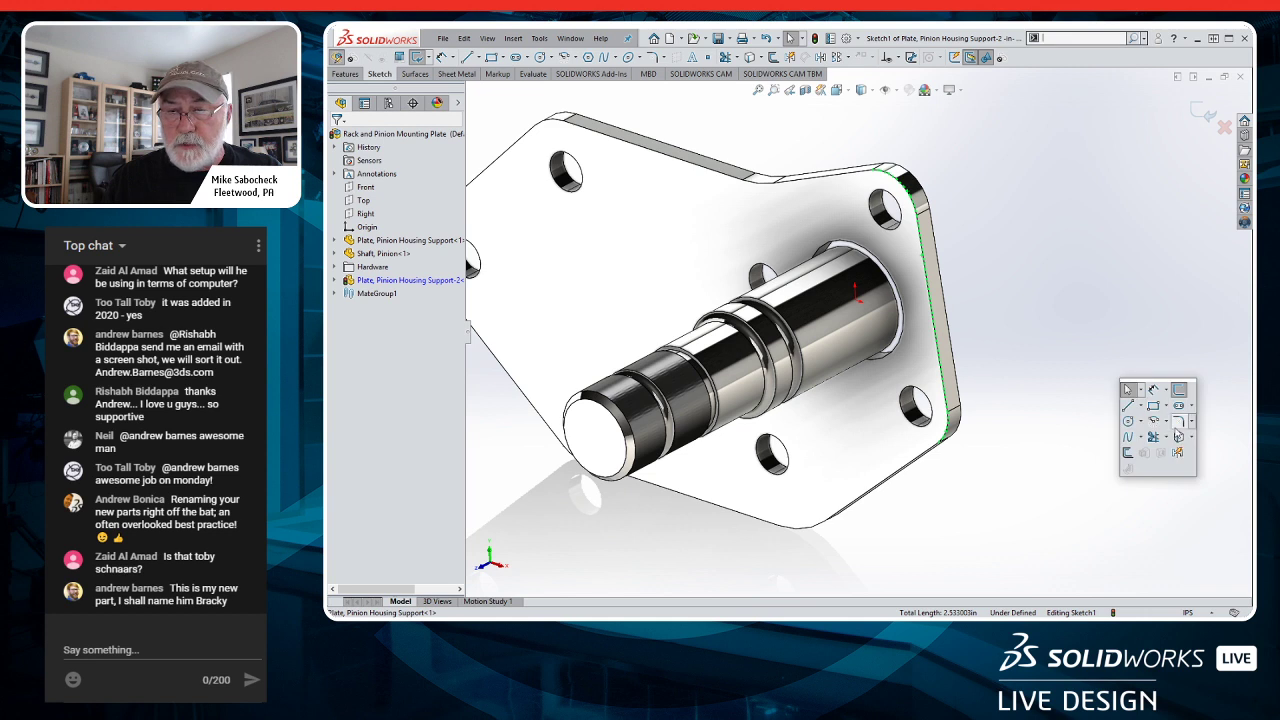
left_click(1178, 437)
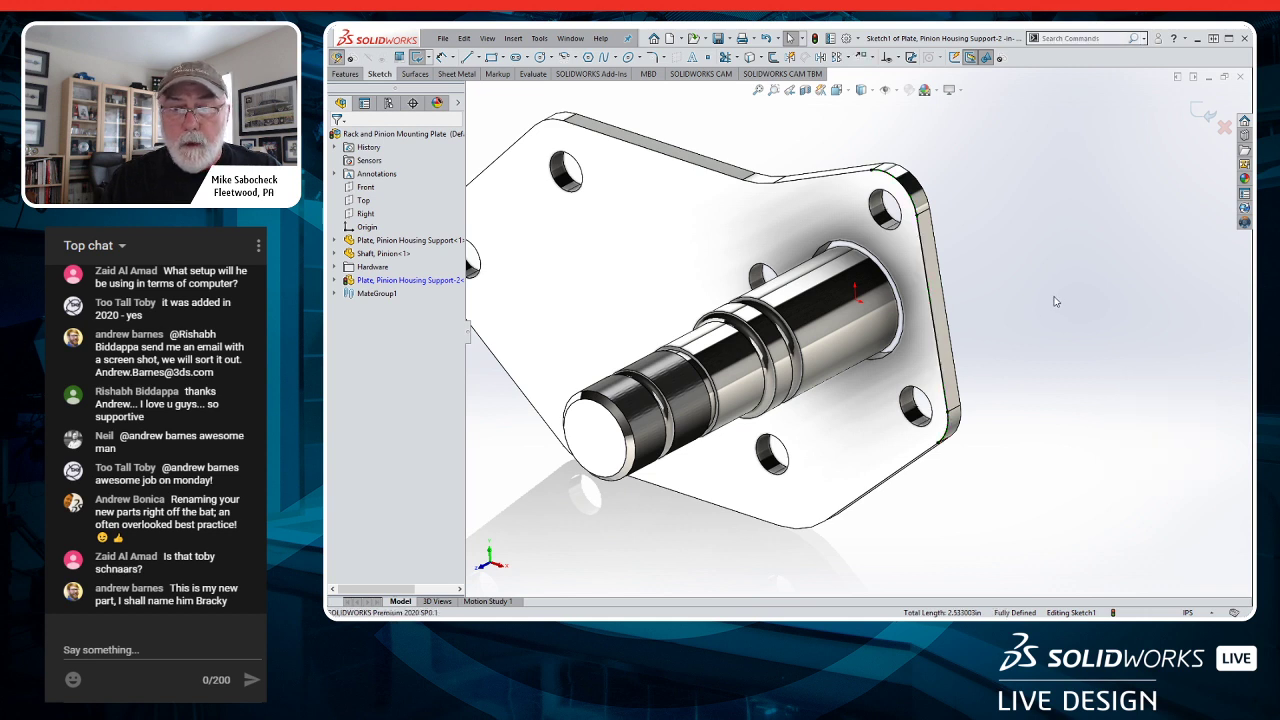
- Extend the upper and lower converted corner arcs around the adjacent bolt holes by moving their free endpoints
scroll(1032, 190, "down", 3)
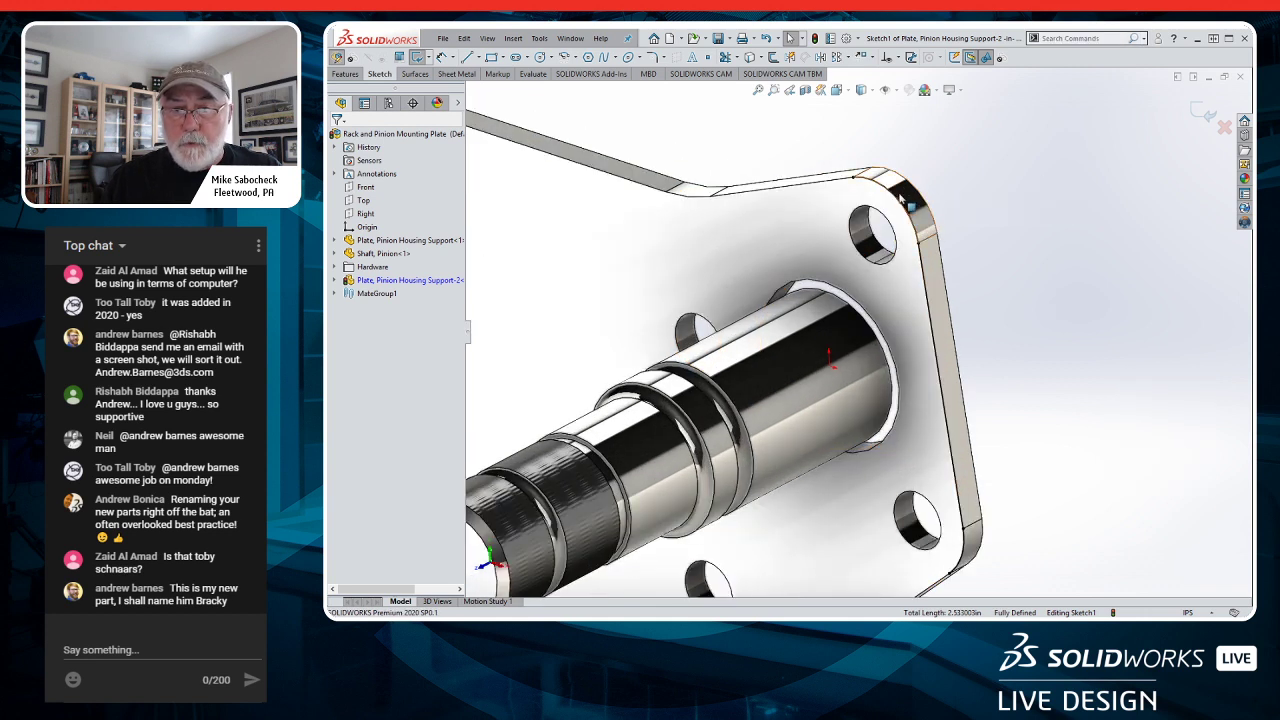
middle_click_drag(1025, 265, 1076, 208, "ctrl")
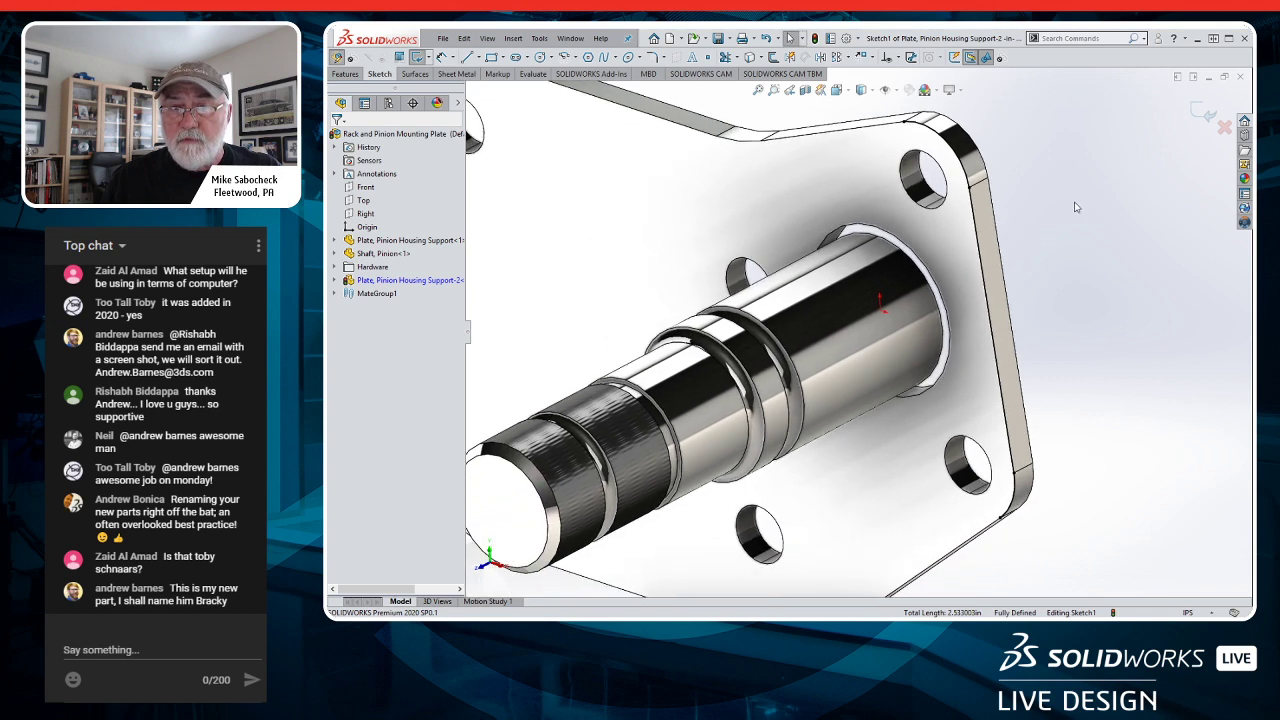
left_click(903, 127)
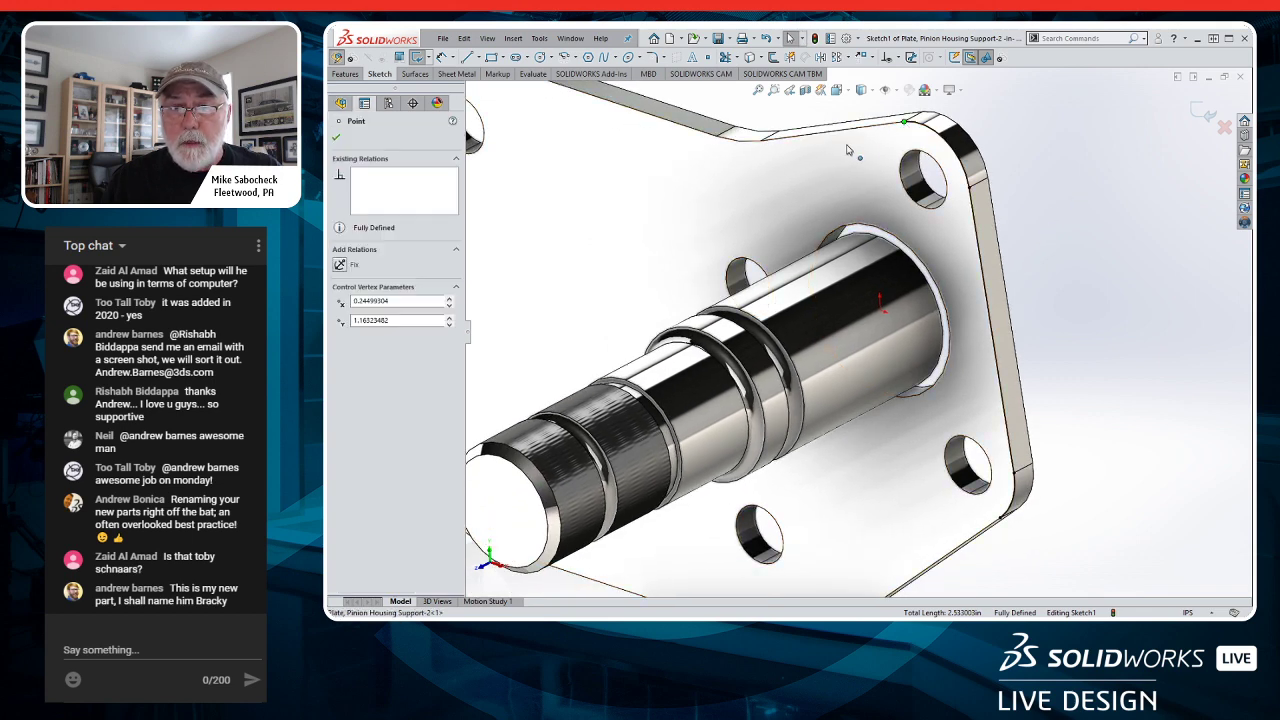
mouse_move(1002, 517)
left_mouse_down()
mouse_move(968, 519)
mouse_move(941, 498)
left_mouse_up()
key("f")
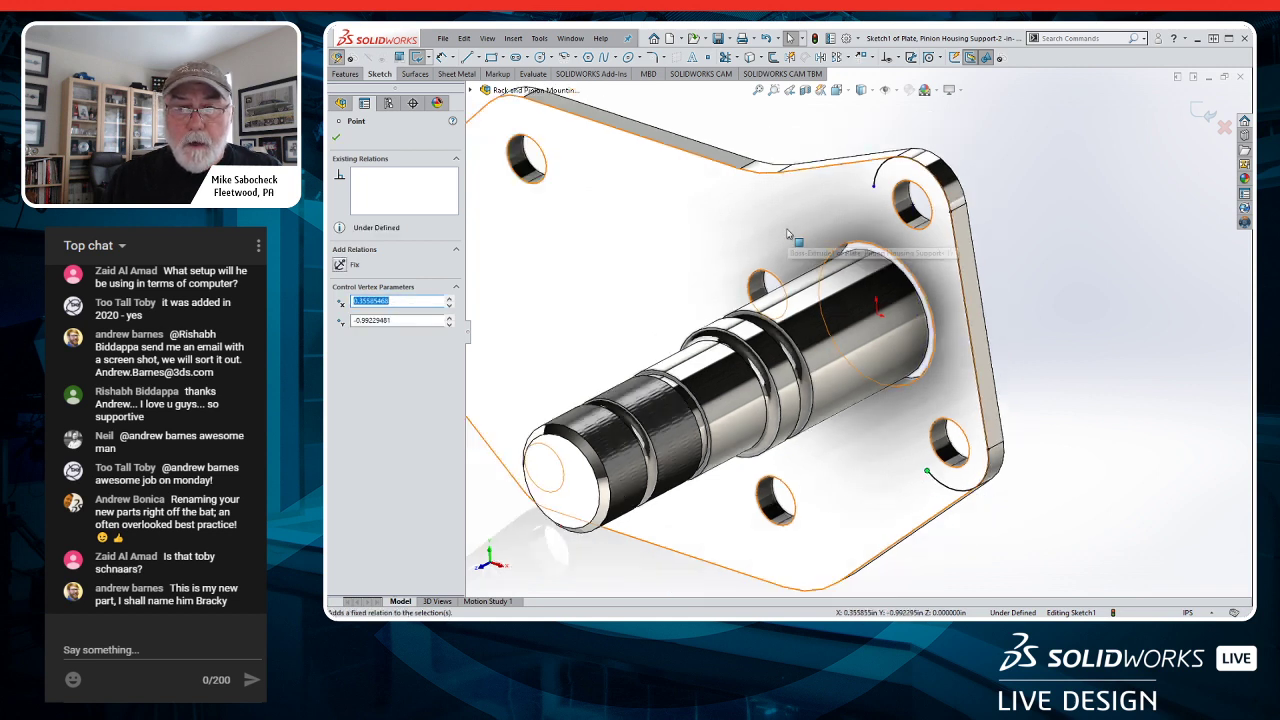
- Sketch a circle about 0.68 in in diameter centered on the bolt hole just left of the pinion shaft
key("s")
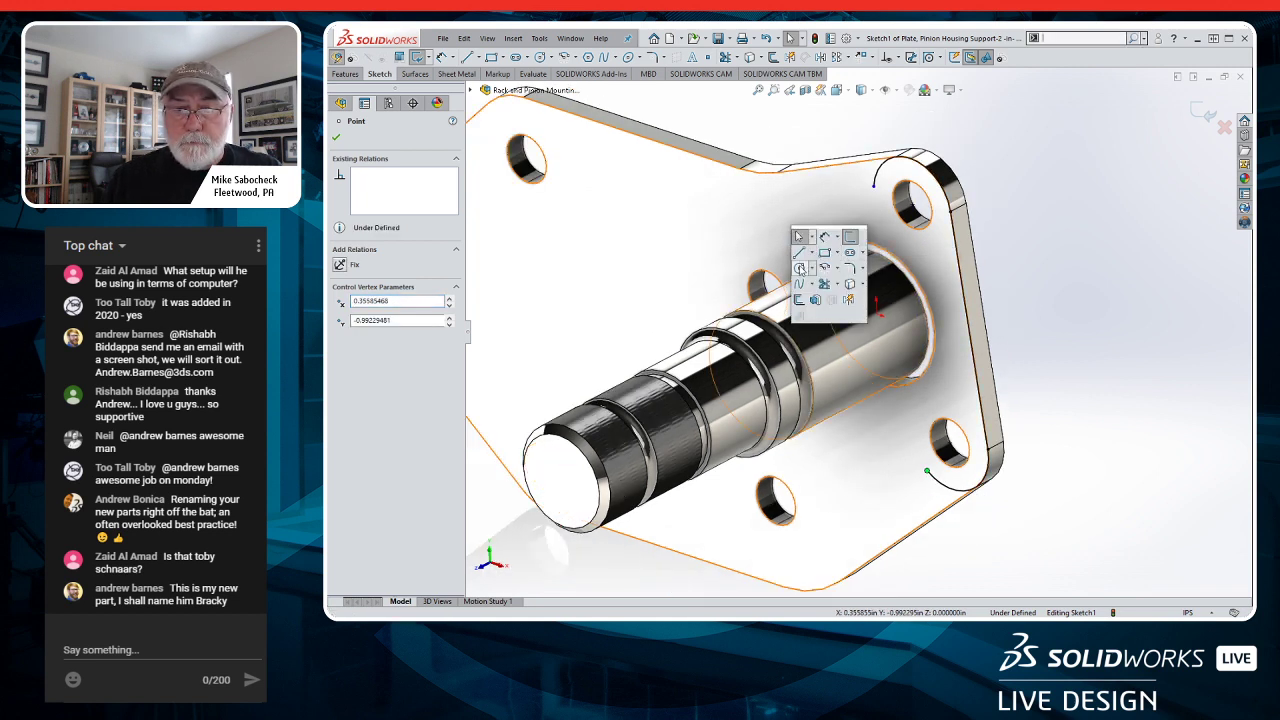
left_click(798, 267)
mouse_move(1024, 261)
middle_mouse_down()
mouse_move(1035, 253)
mouse_move(1031, 266)
middle_mouse_up()
scroll(1031, 266, "down", 1)
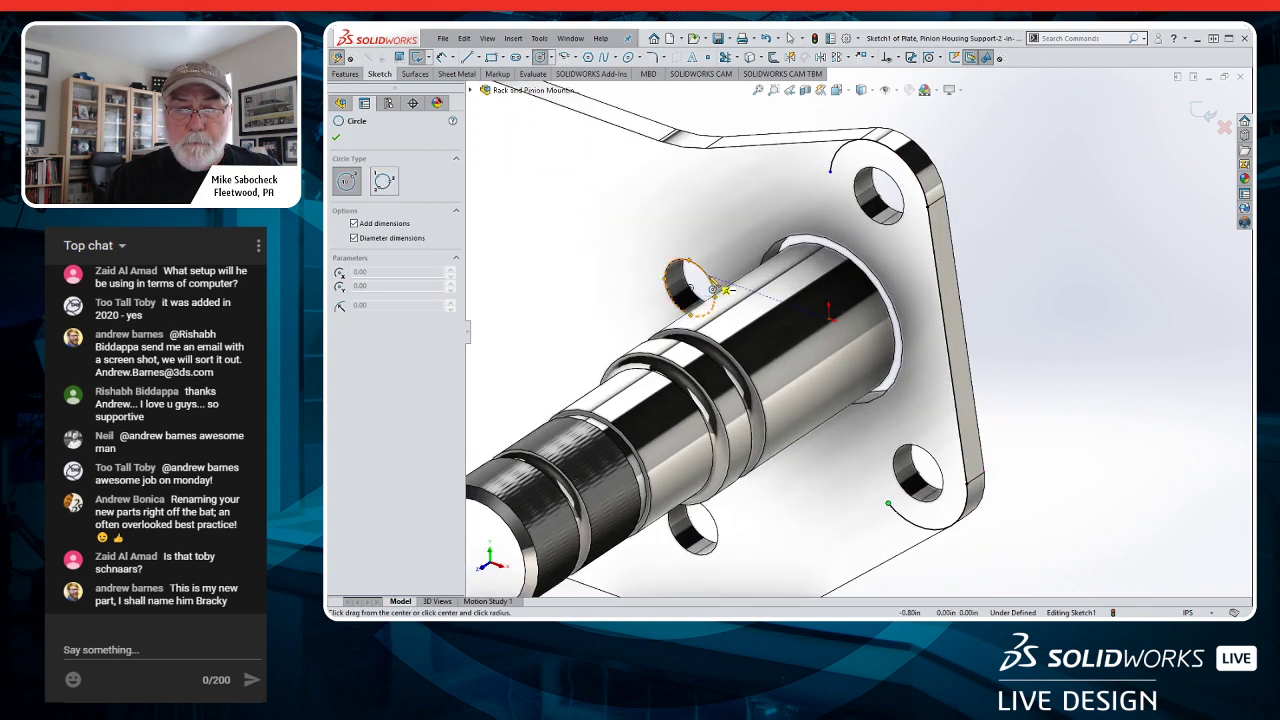
left_click(690, 285)
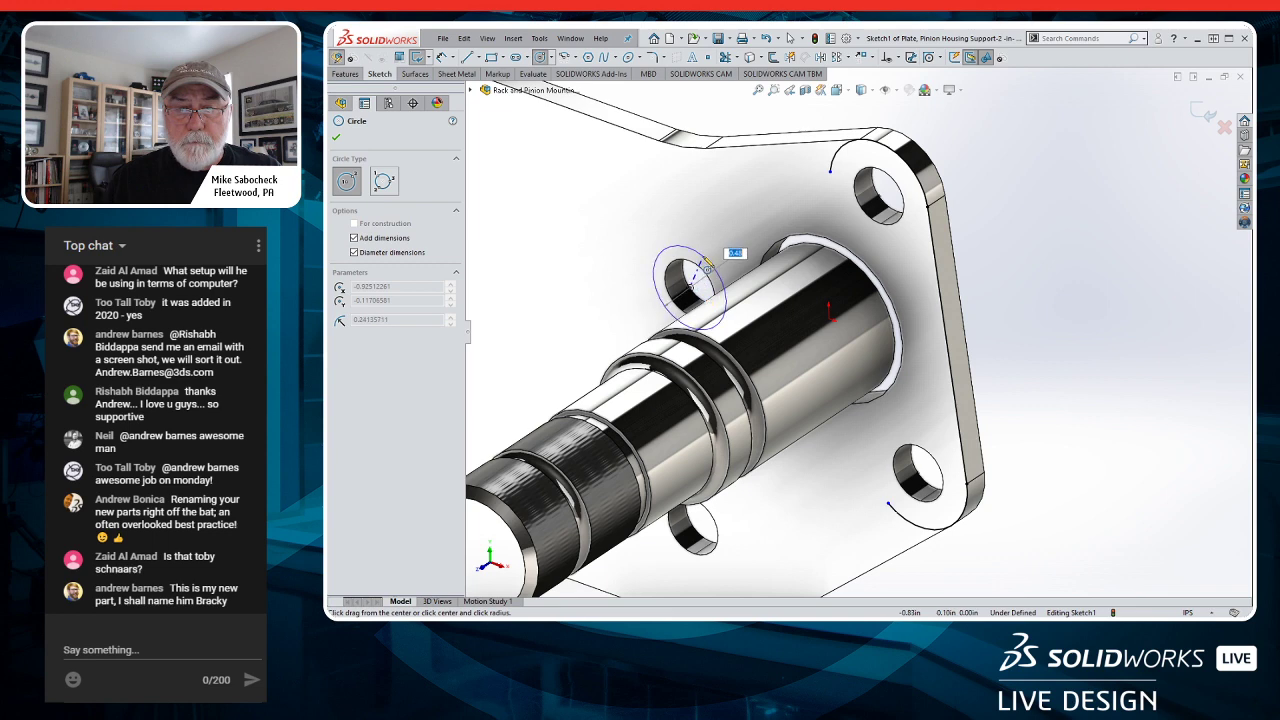
left_click(713, 255)
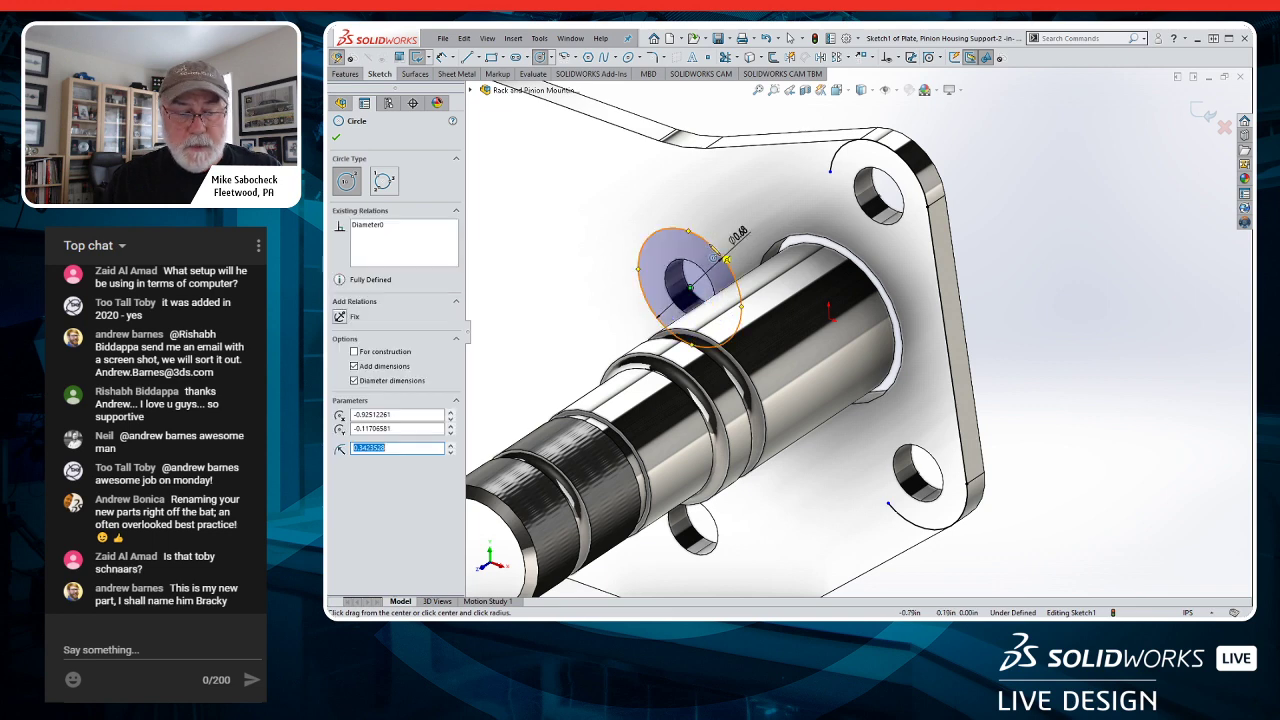
key("Escape")
key("f")
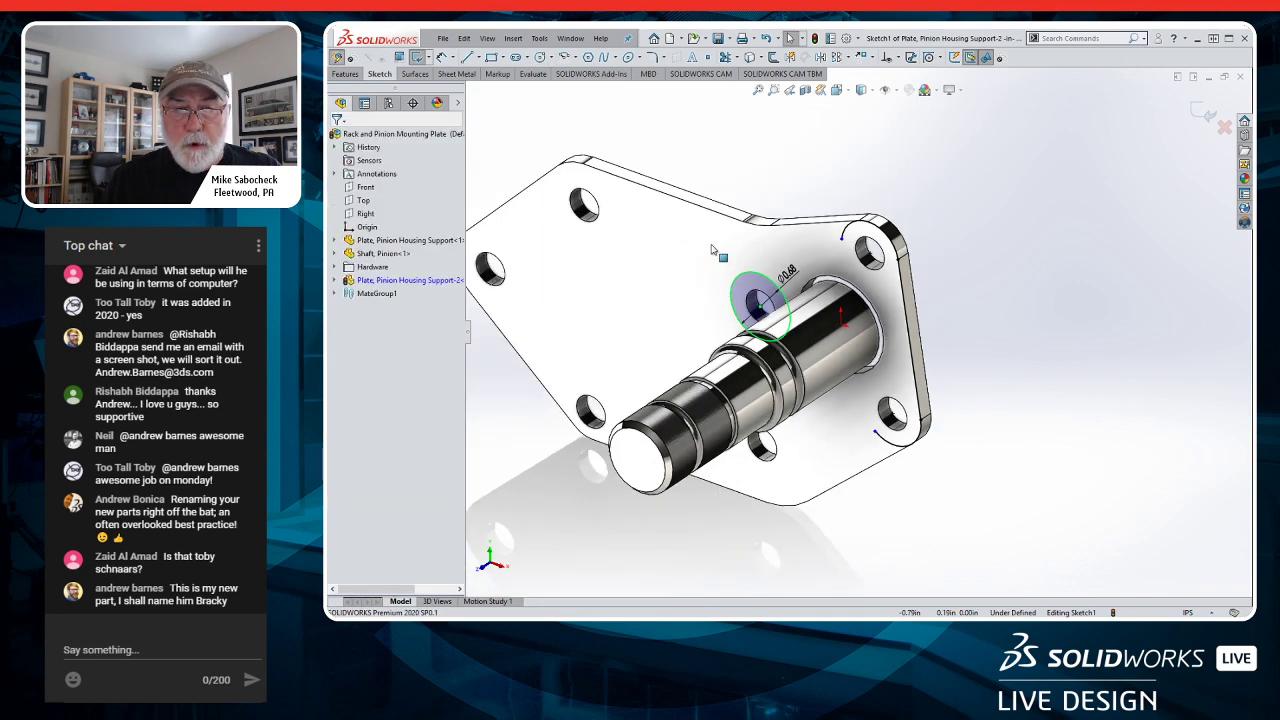
- Make the circle equal in radius to the upper converted corner arc and delete the circle's diameter dimension
left_click(760, 282)
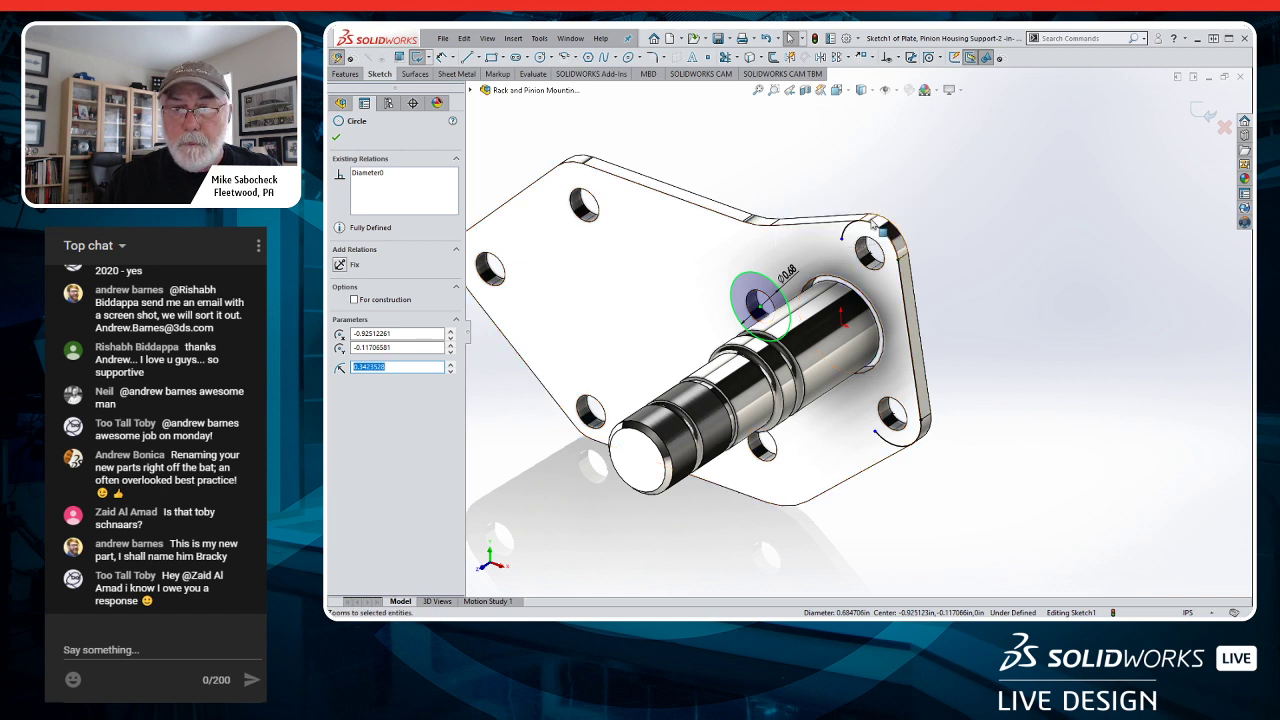
left_click(871, 229, "ctrl")
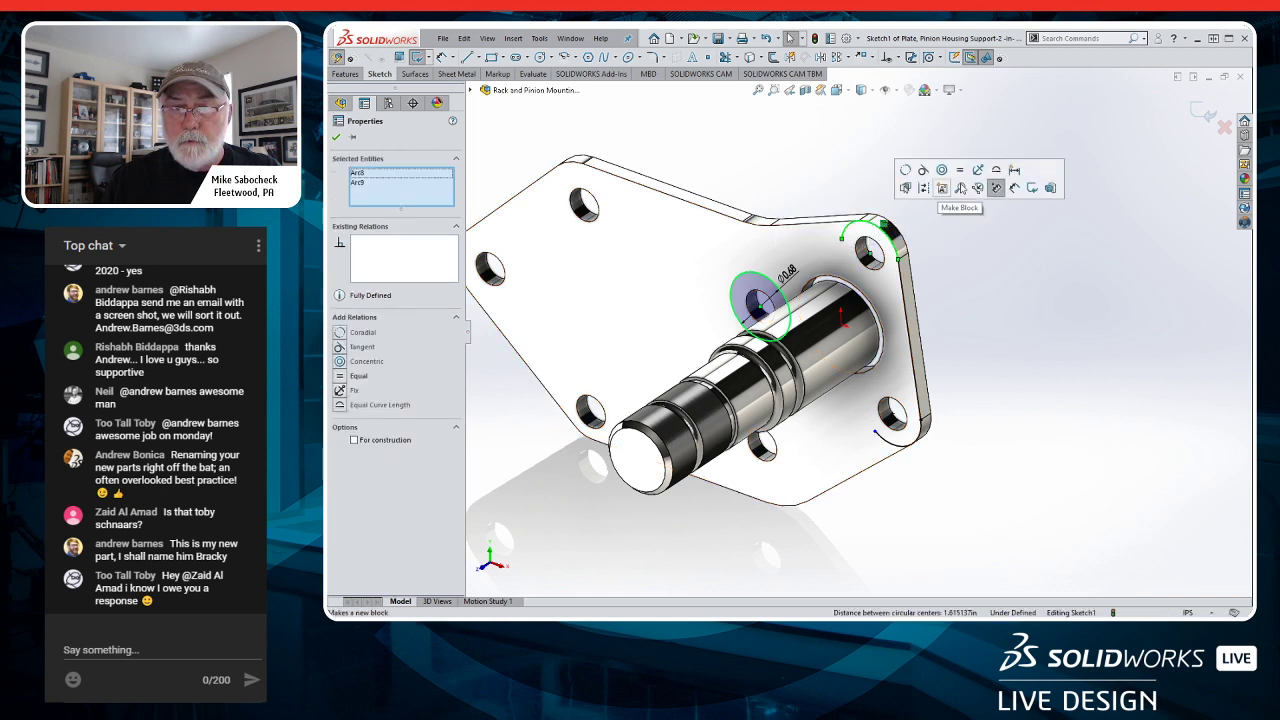
left_click(960, 170)
left_click(988, 229)
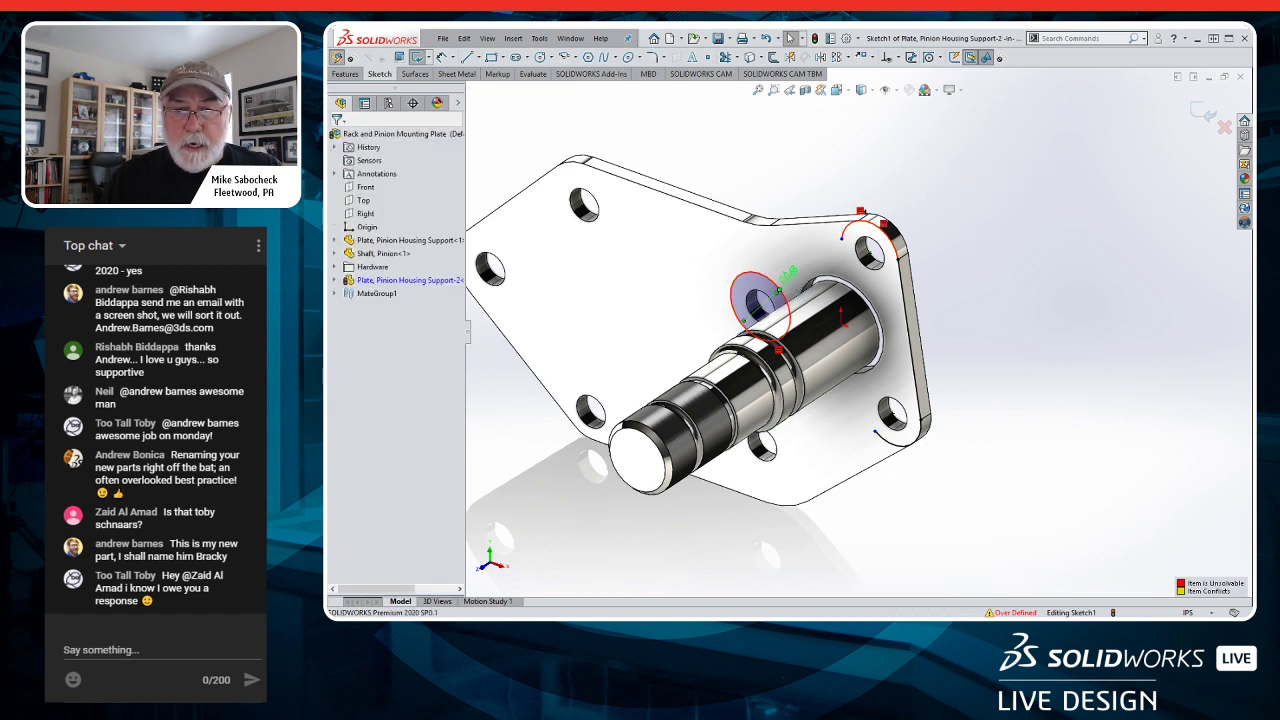
left_click(789, 271)
key("Delete")
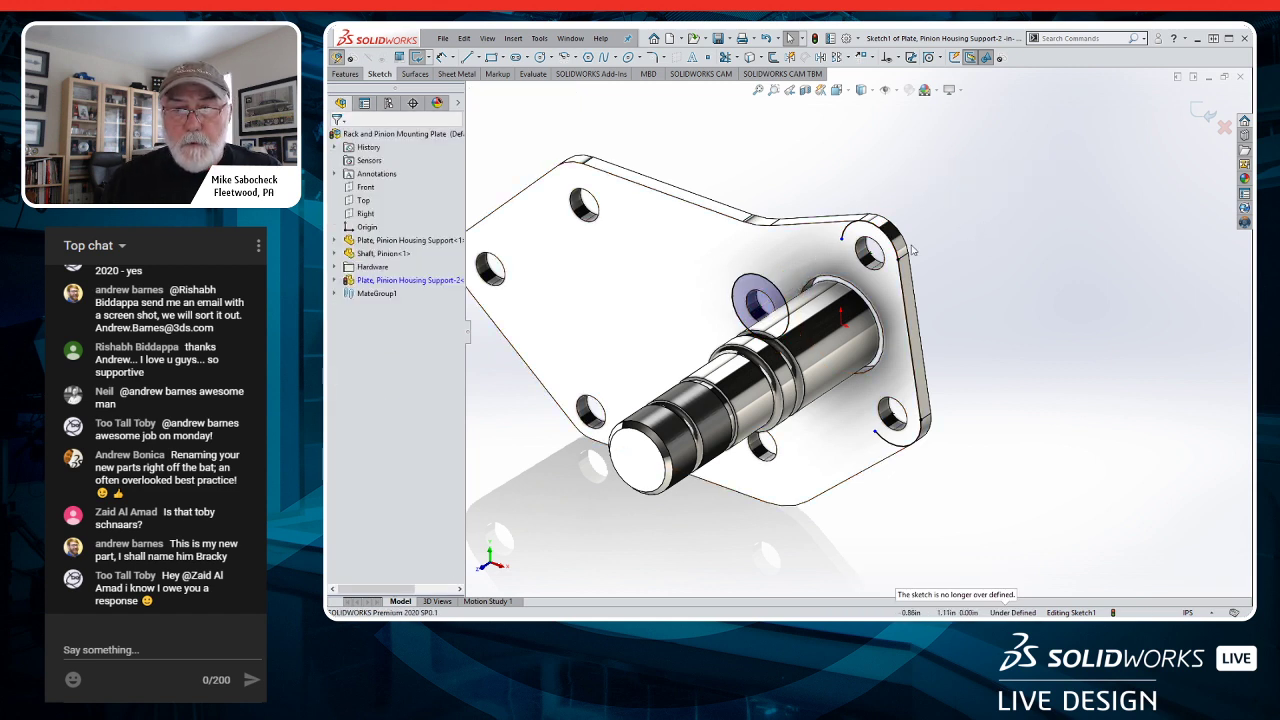
- Draw a line tangent to both the upper corner arc and the upper side of the circle around the left bolt hole
scroll(920, 260, "down", 3)
key("s")
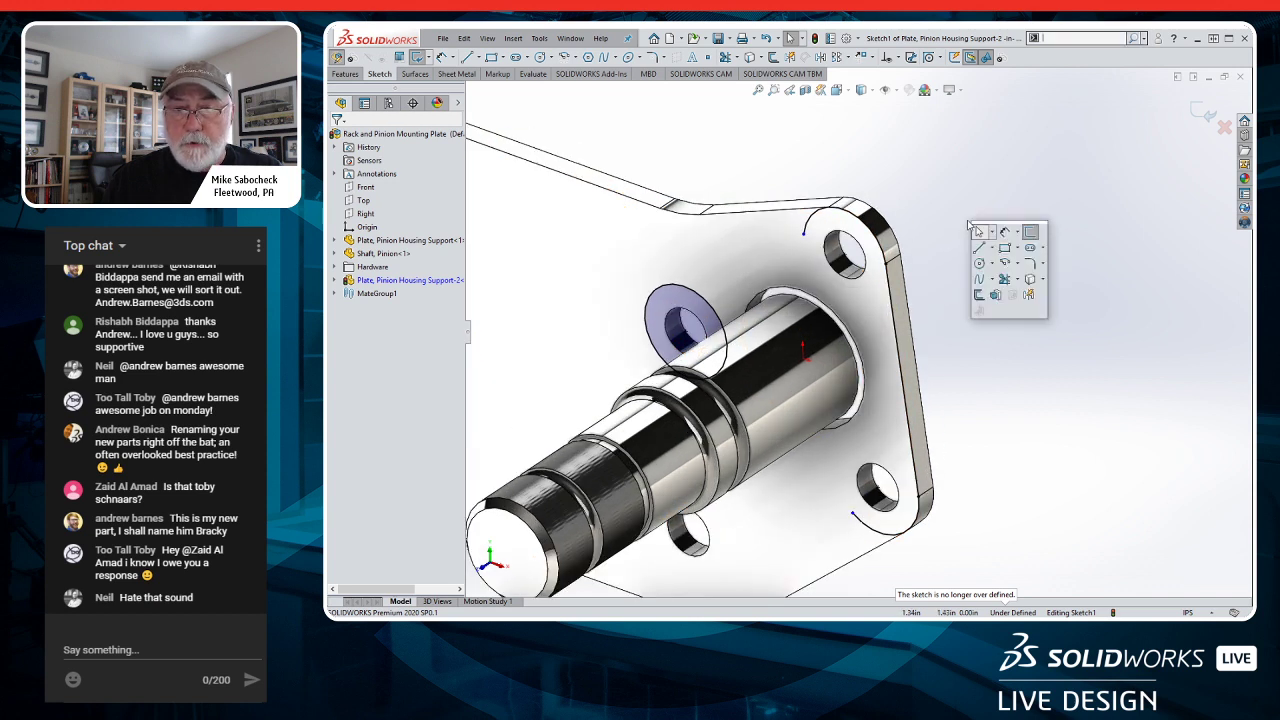
left_click(980, 247)
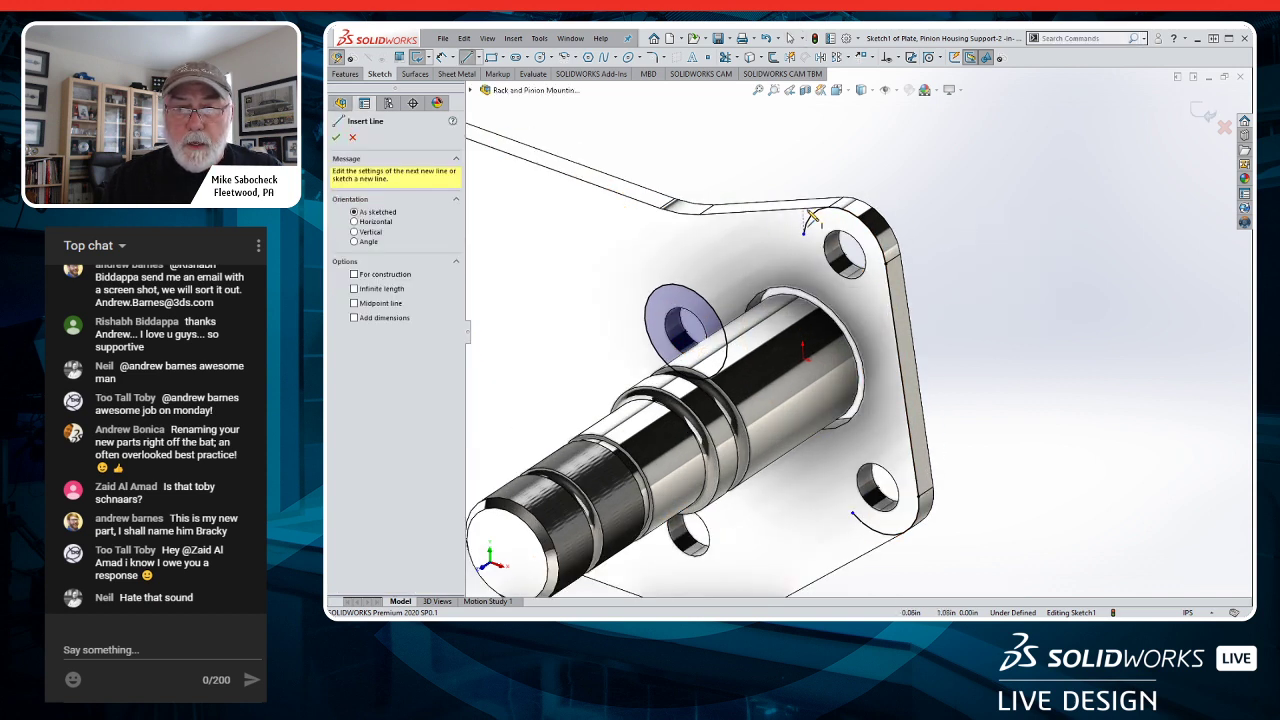
left_click(818, 220)
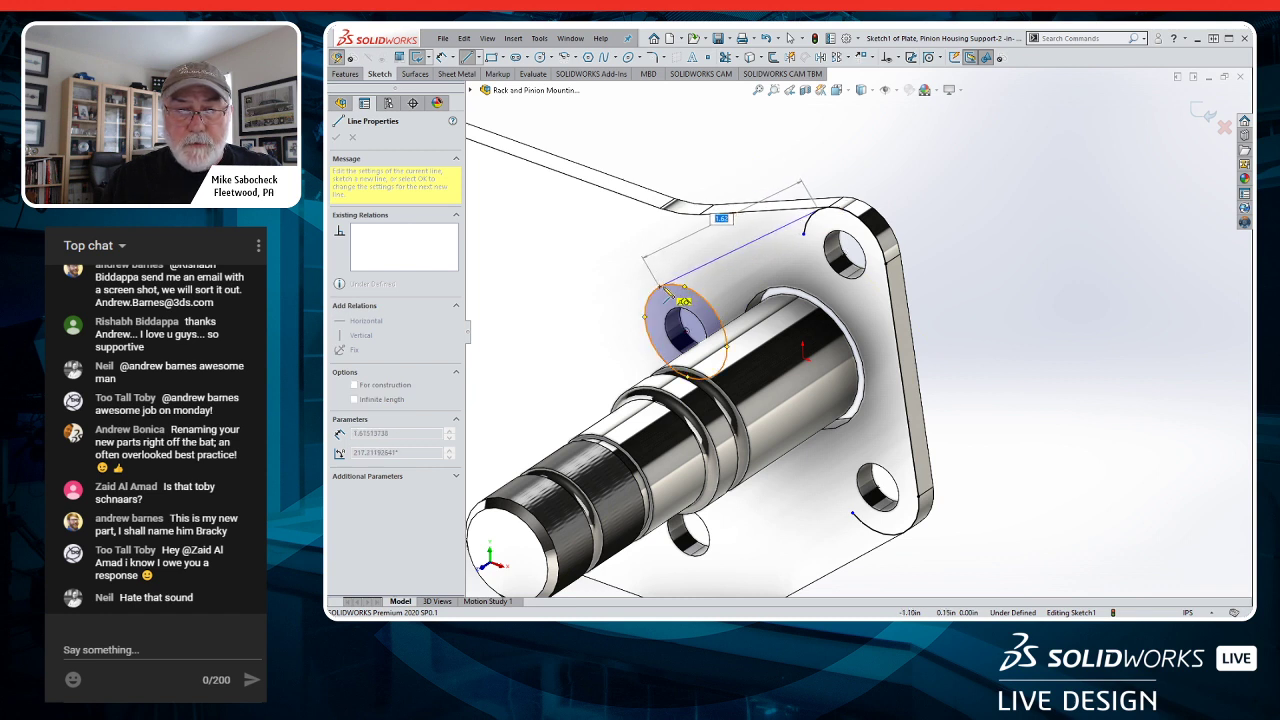
left_click(668, 290)
key("Escape")
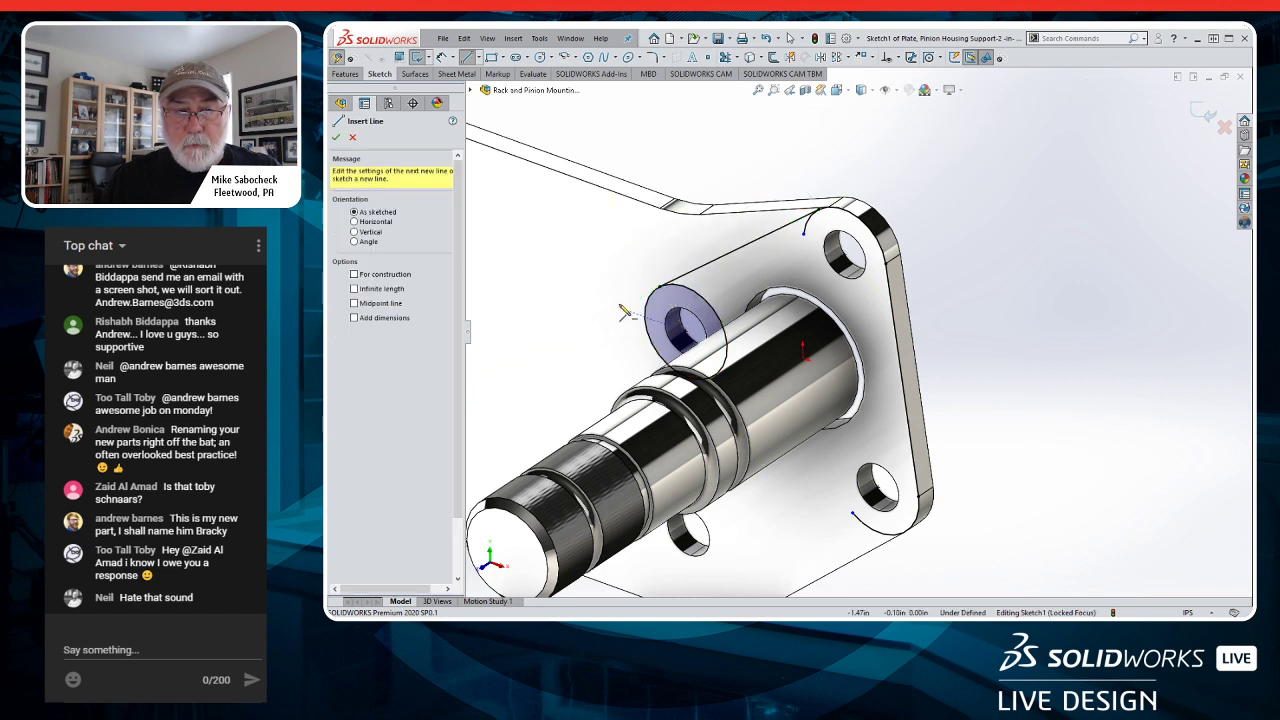
- Draw a line from the lower side of the circle to the lower corner arc, tangent to that arc
scroll(774, 504, "up", 1)
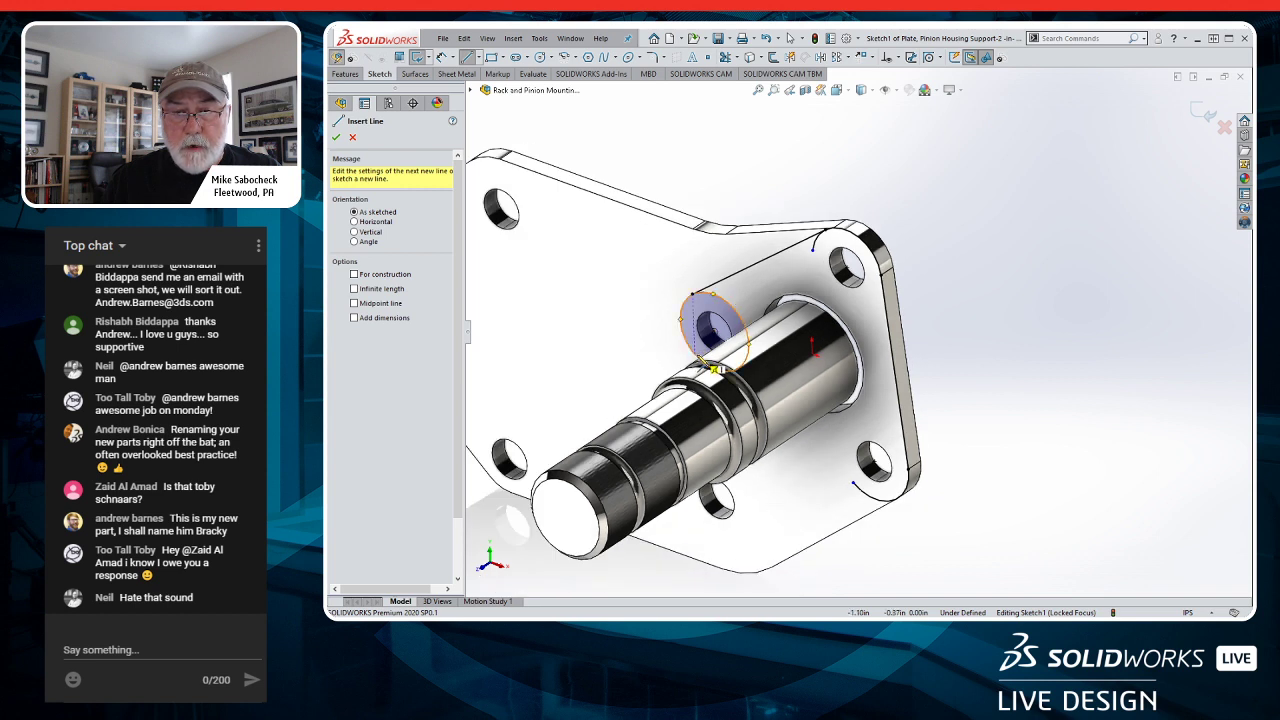
left_click(714, 368)
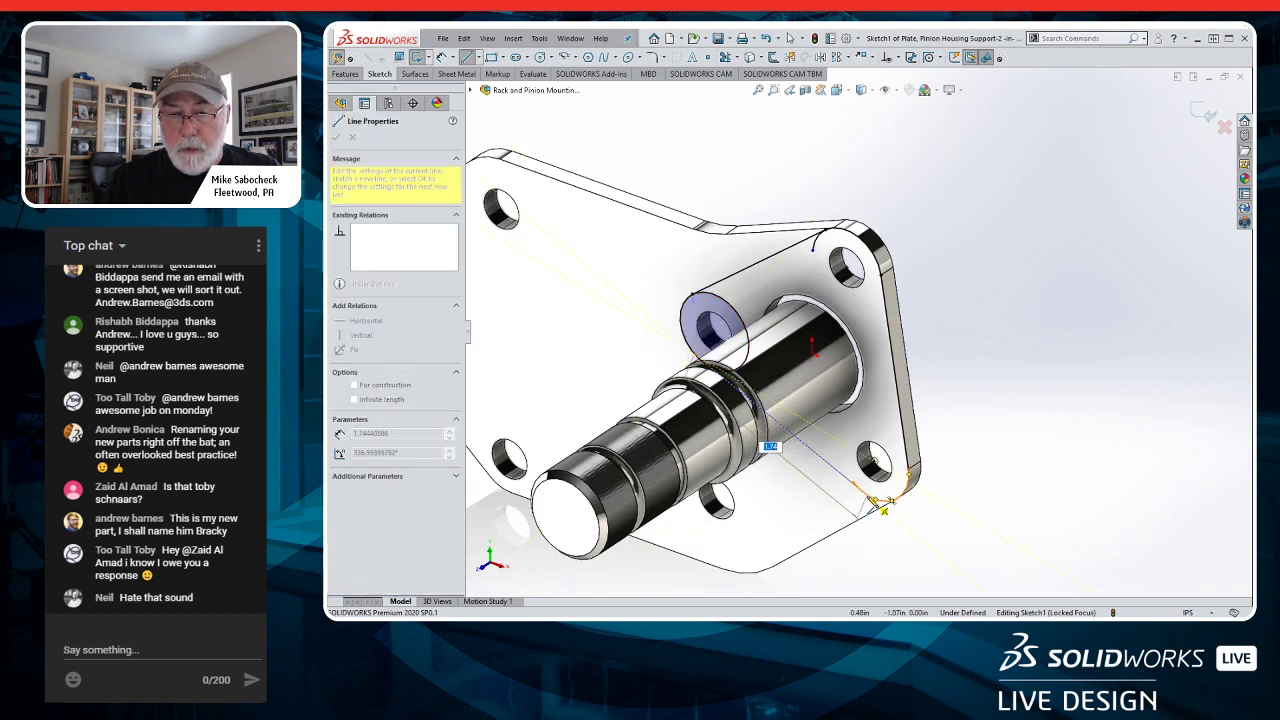
left_click(876, 496)
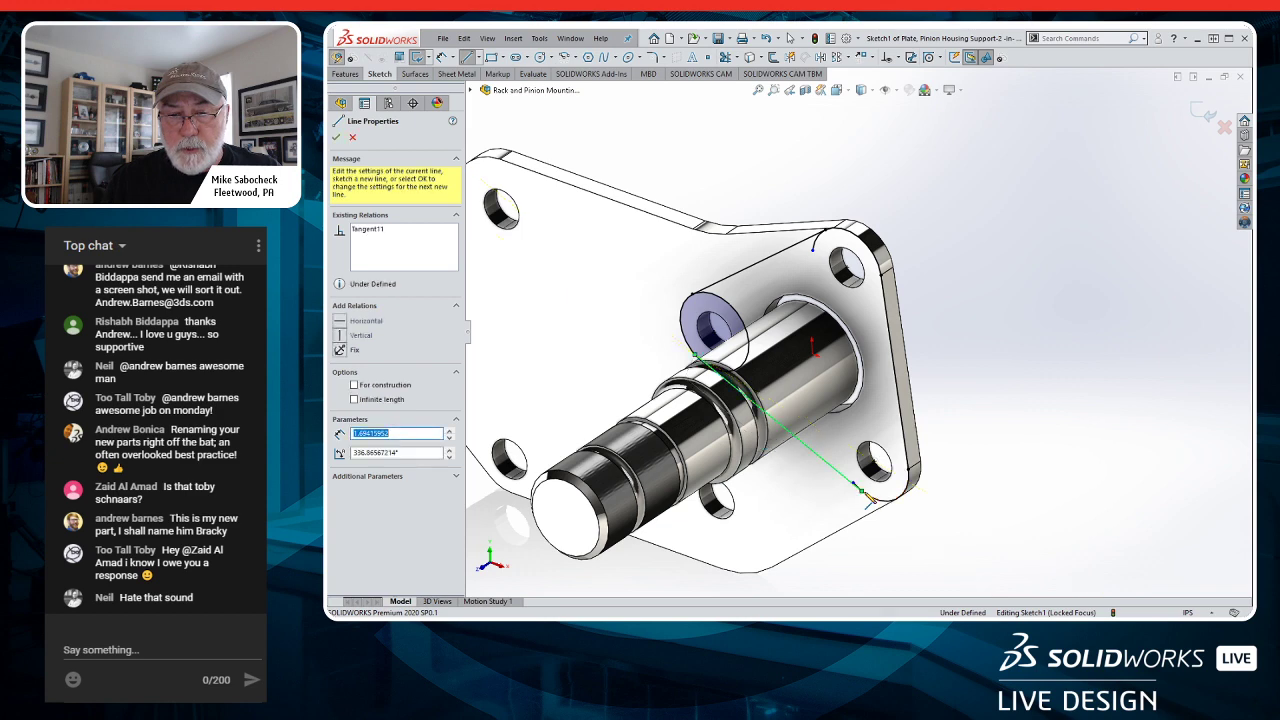
key("Escape")
- Trim the overhanging ends of both corner arcs and the inner part of the circle to leave a rounded triangular outline
scroll(866, 500, "down", 3)
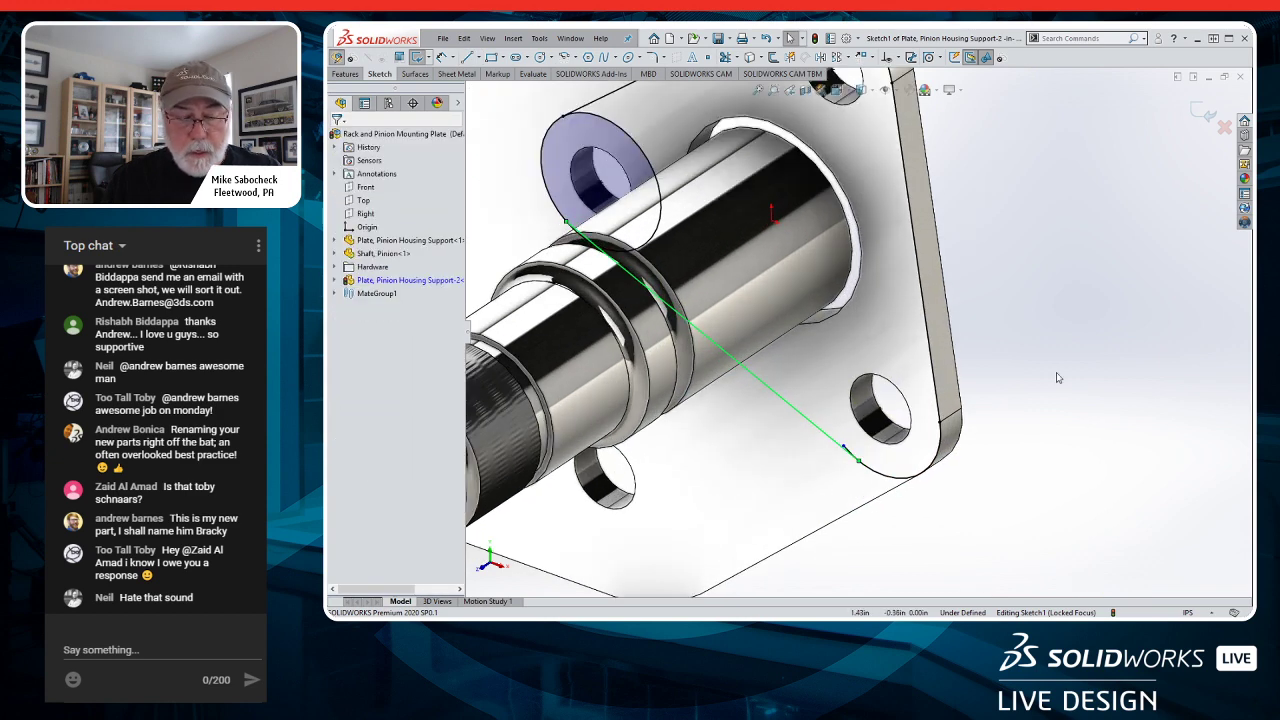
scroll(808, 335, "down", 2)
key("s")
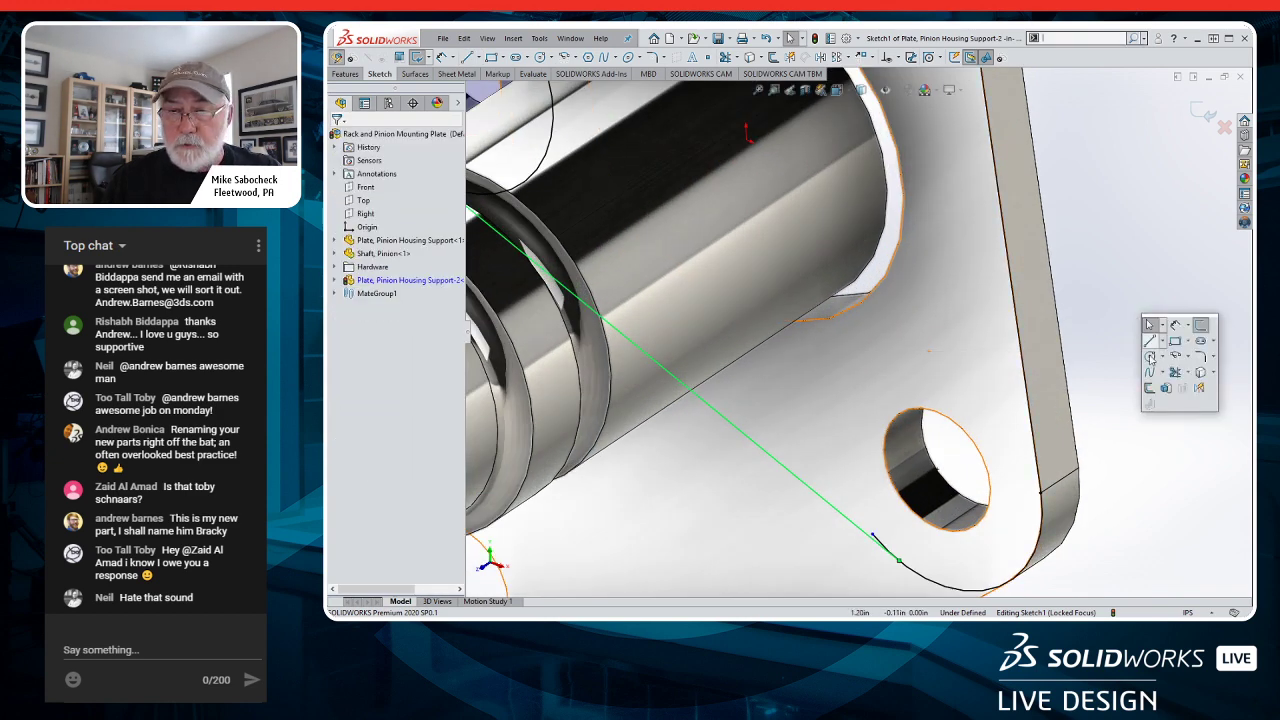
left_click(1175, 372)
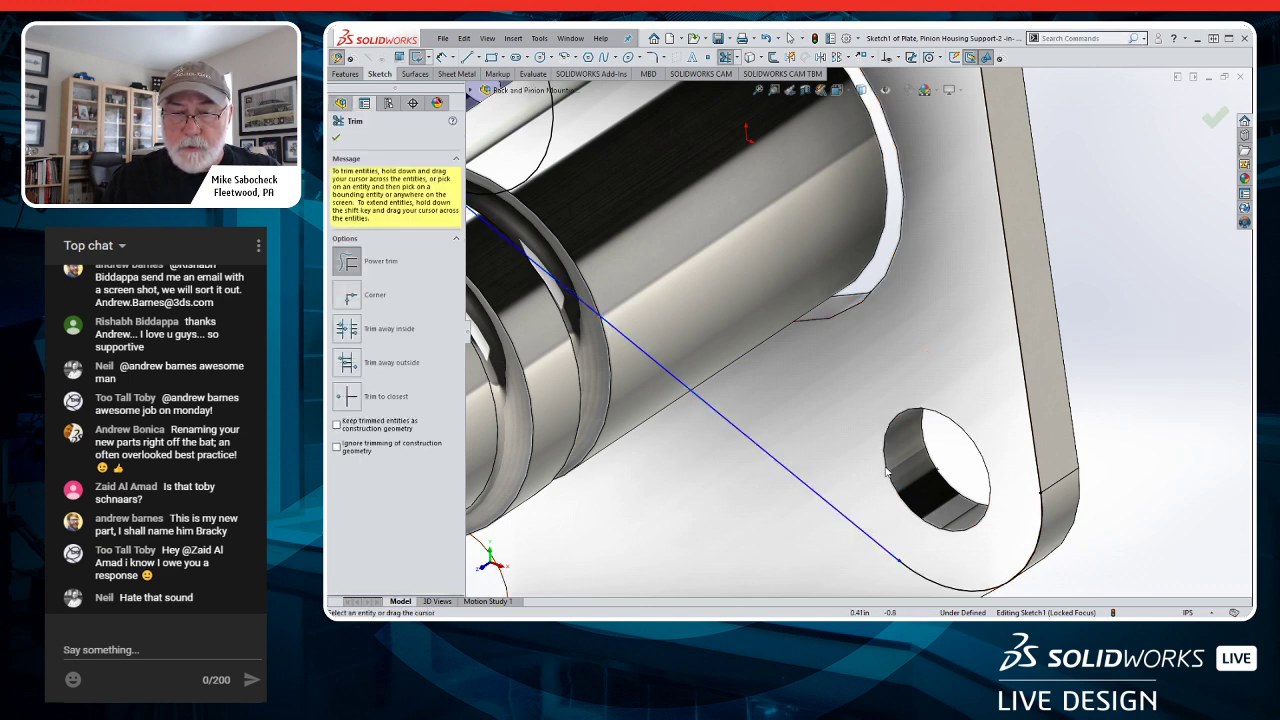
scroll(880, 540, "up", 5)
scroll(853, 234, "down", 2)
scroll(853, 234, "down", 2)
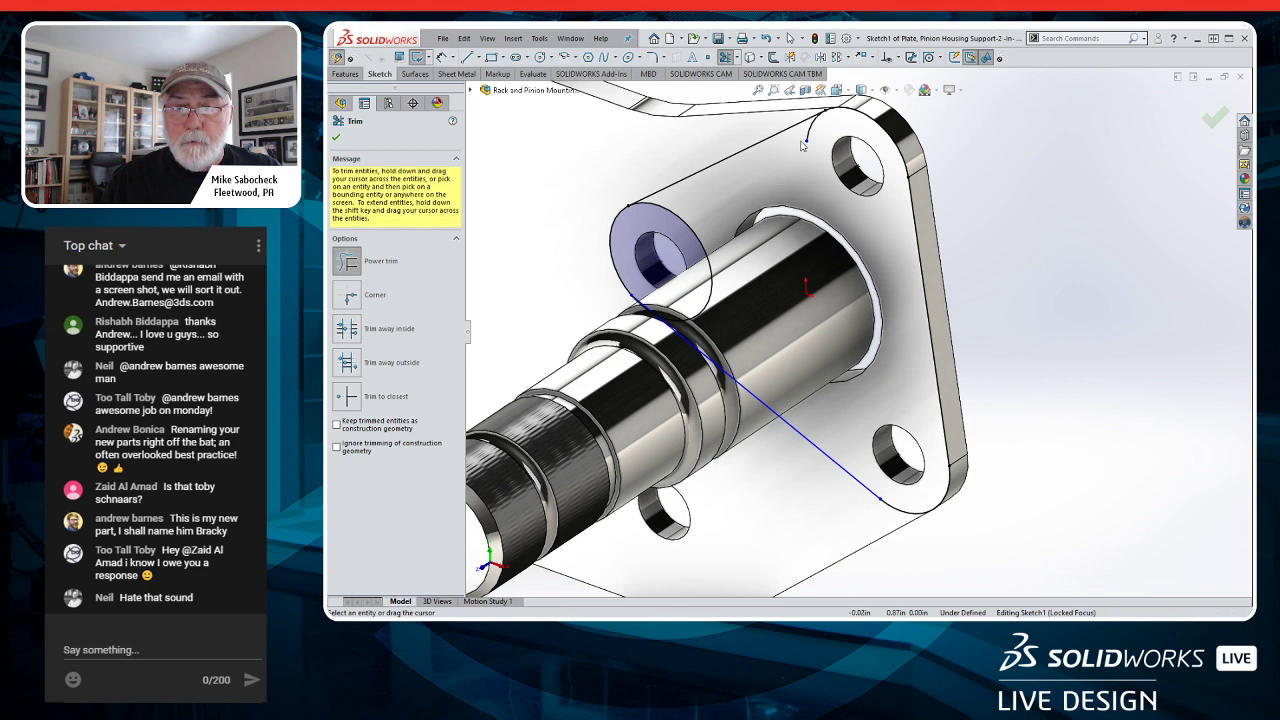
scroll(708, 247, "up", 2)
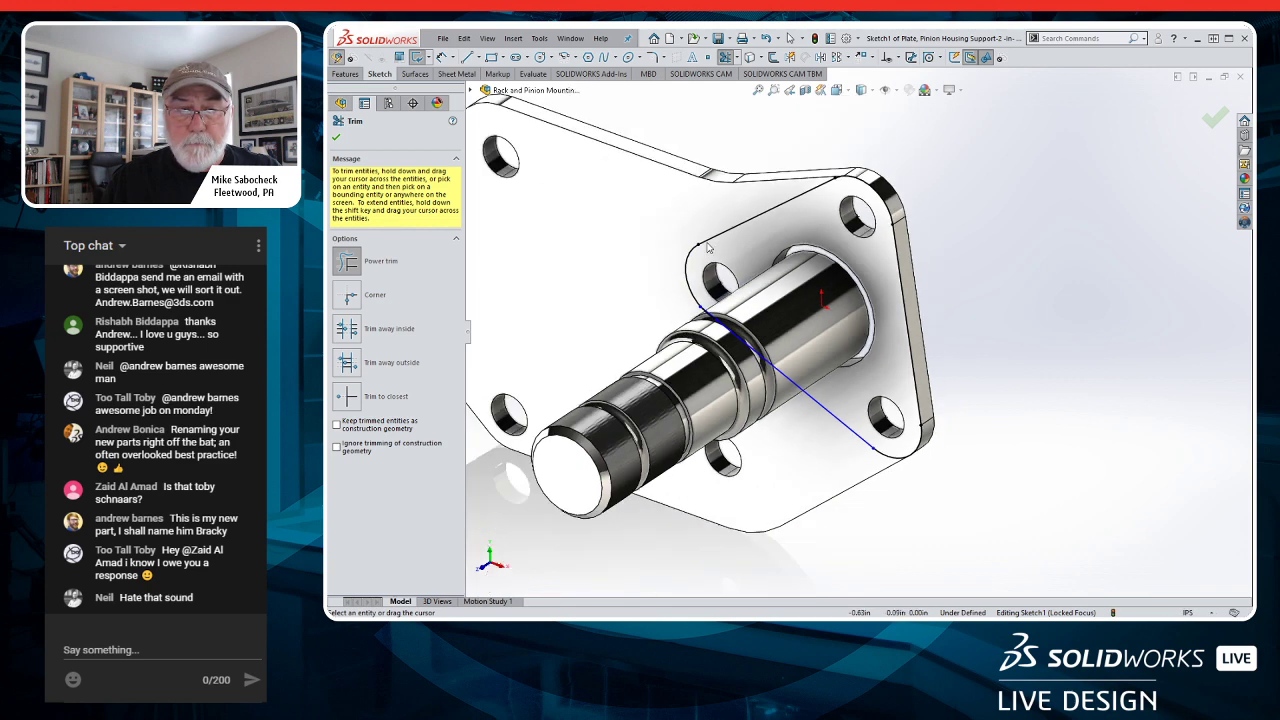
key("Escape")
- Add a tangent relation between the lower line and the arc around the left bolt hole
scroll(712, 258, "down", 5)
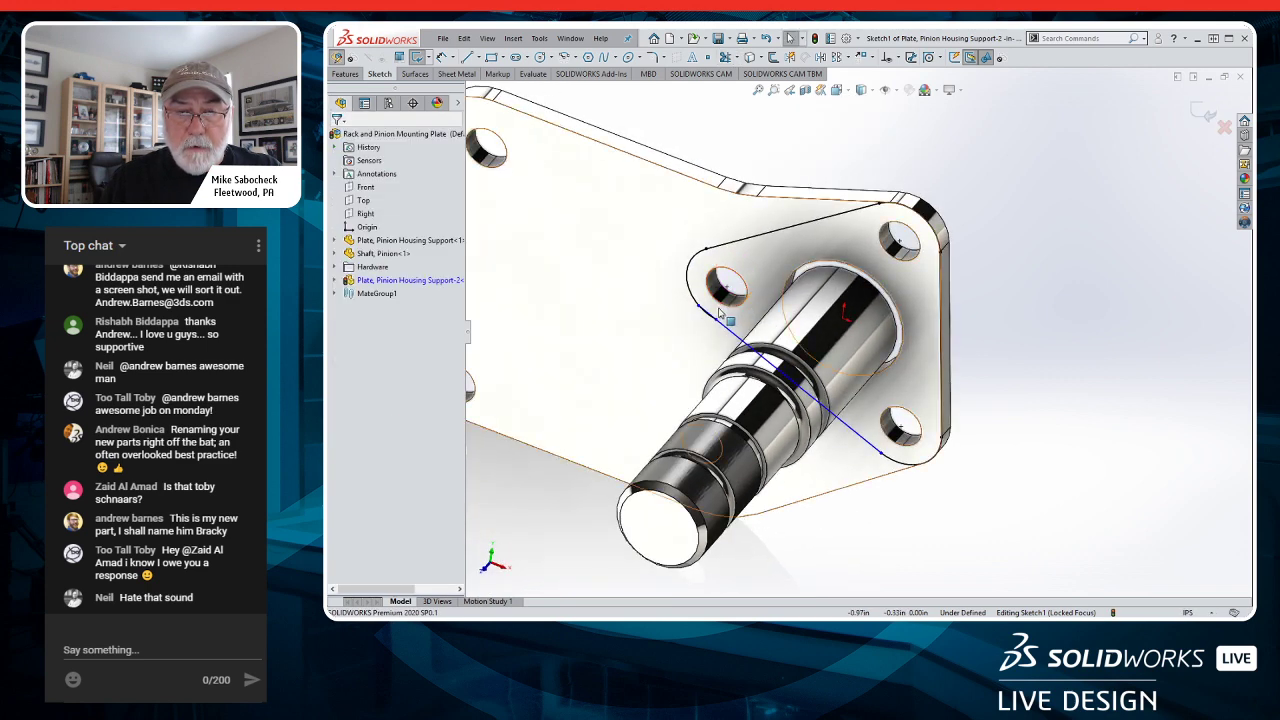
scroll(786, 372, "down", 4)
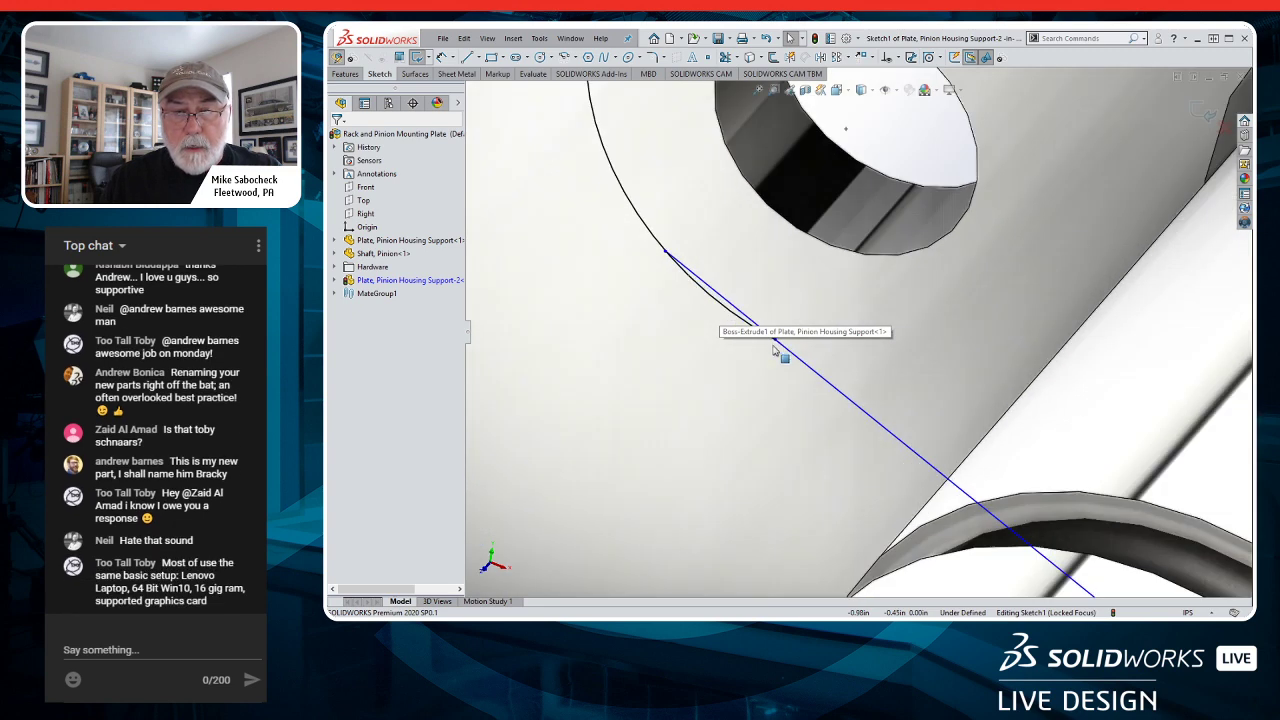
left_click(730, 315)
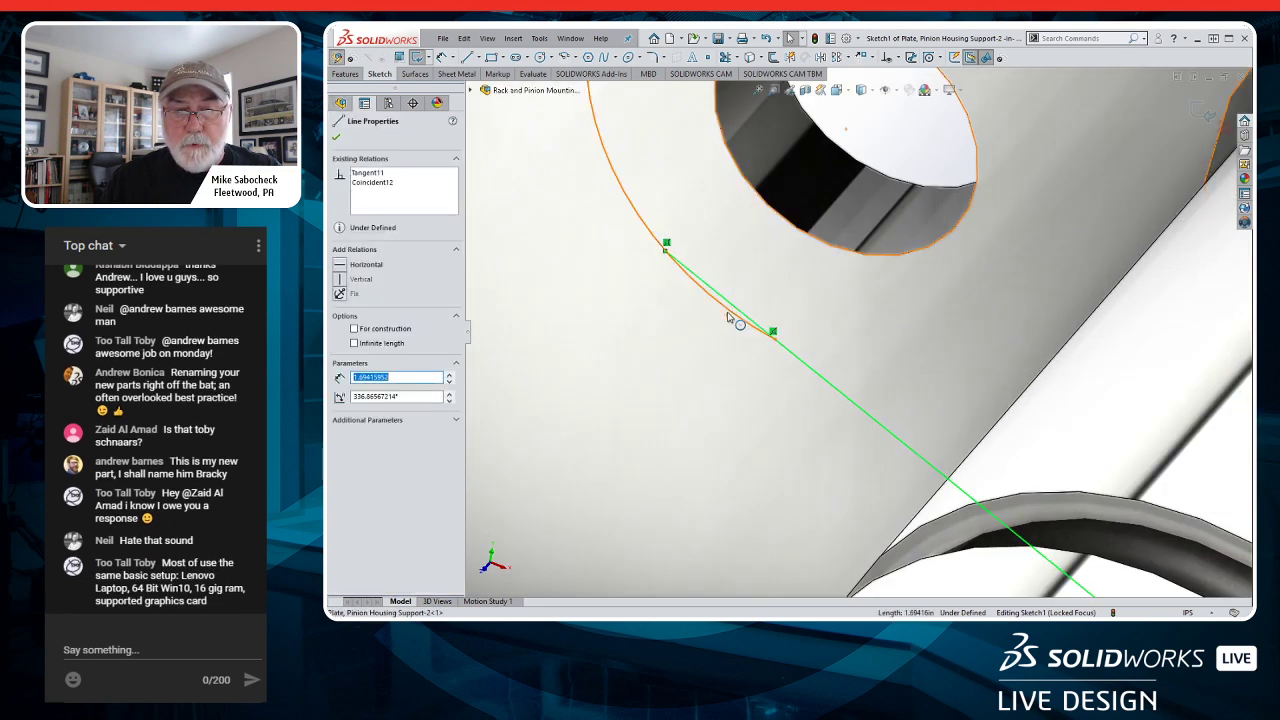
left_click(730, 316)
key("super")
key("super")
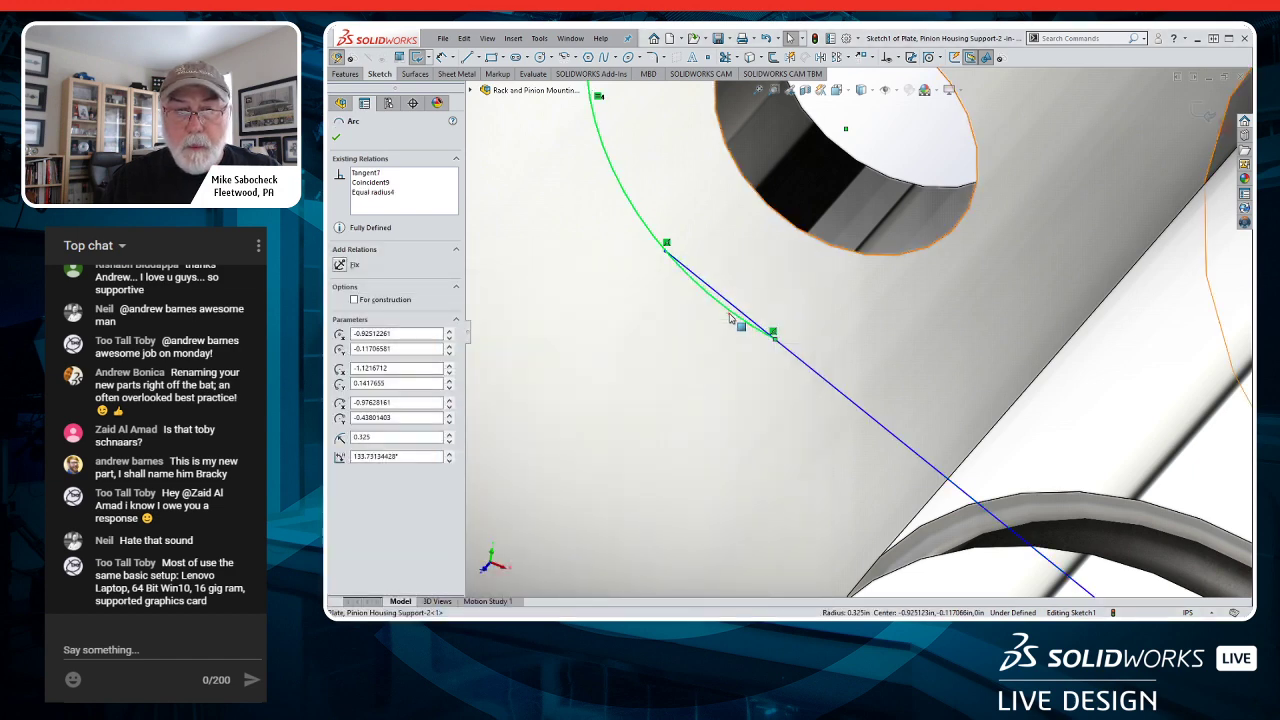
left_click(734, 314, "ctrl")
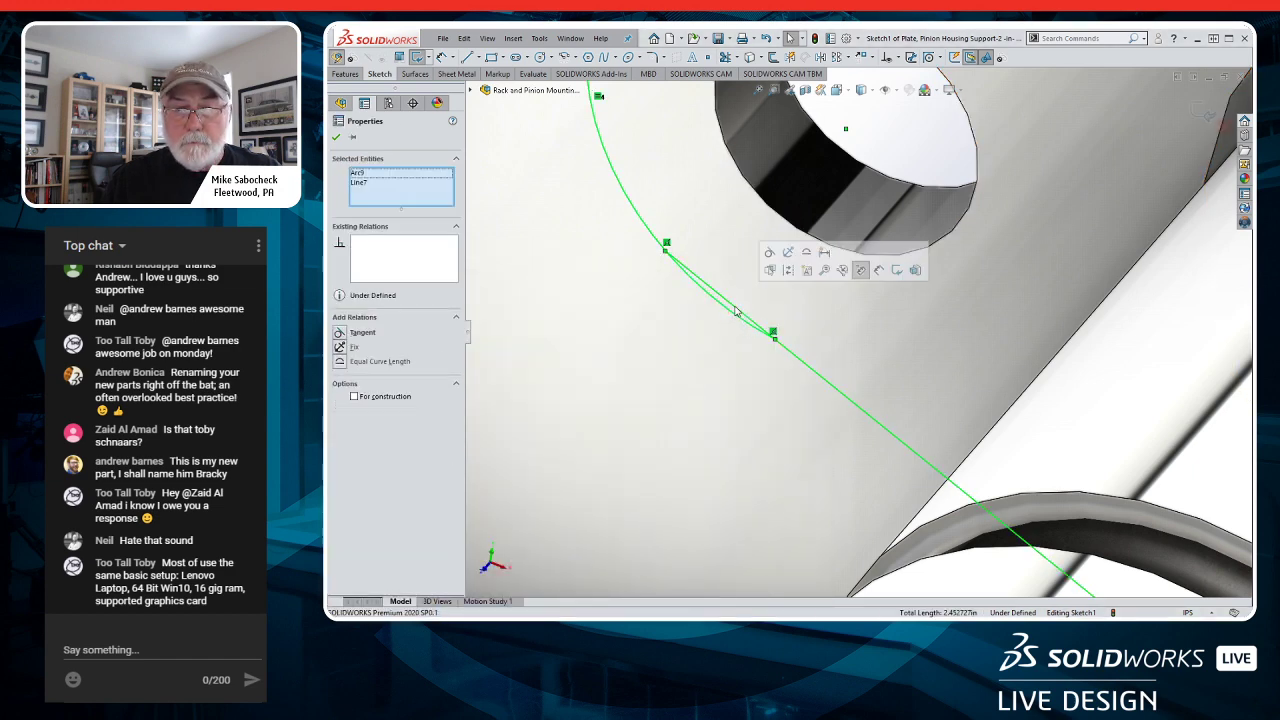
left_click(769, 253)
key("f")
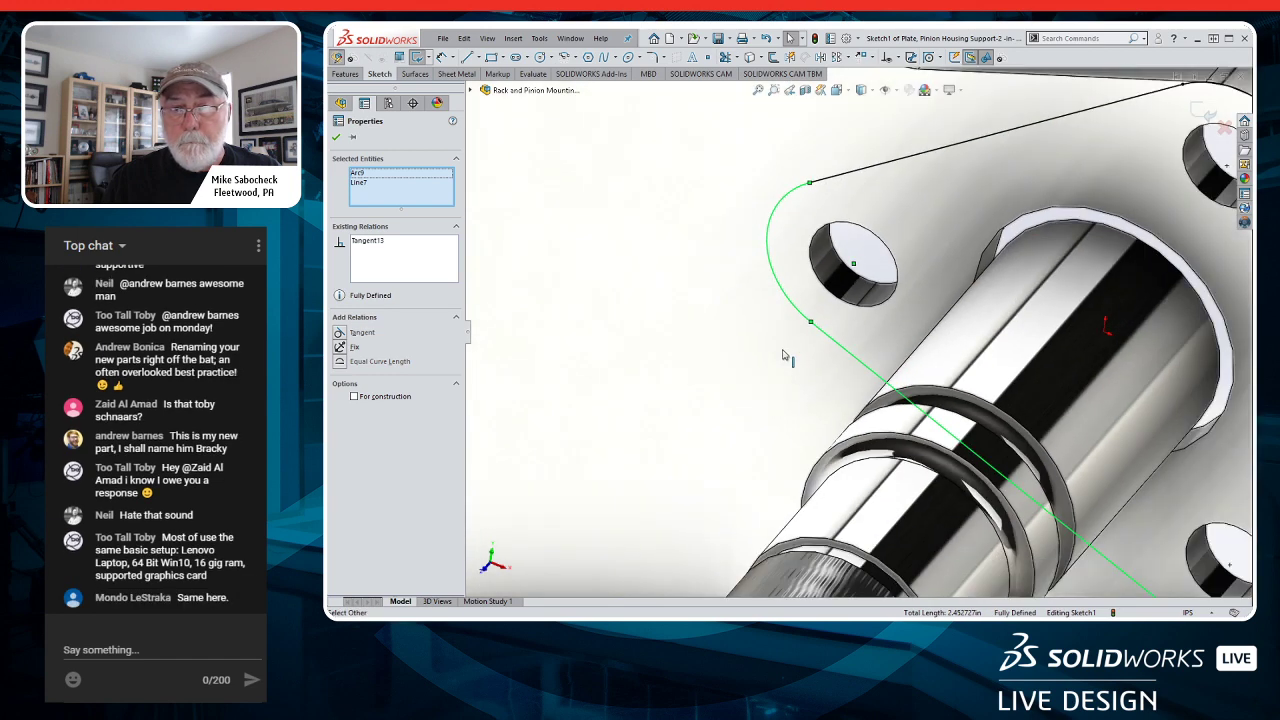
key("Escape")
- Convert the plate's shaft bore and the three bolt hole edges inside the triangular outline into sketch entities
middle_click_drag(1152, 430, 1091, 378)
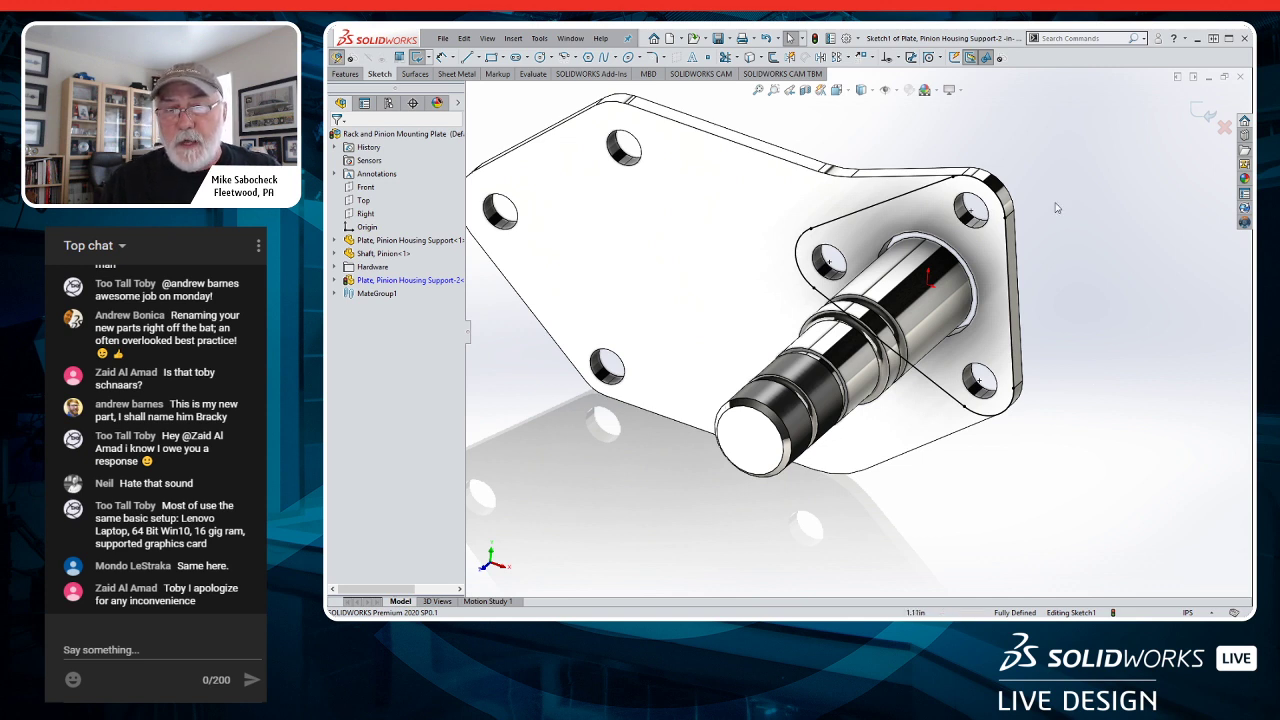
left_click(975, 280)
left_click(845, 267, "ctrl")
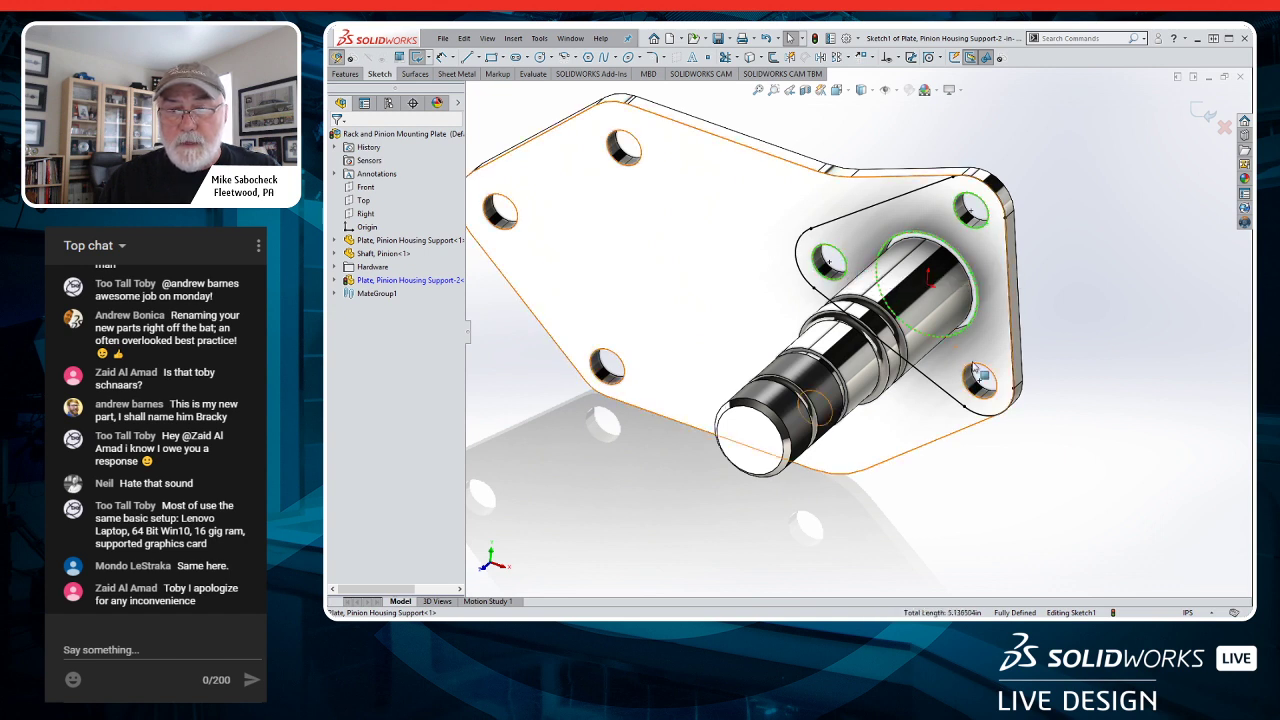
left_click(996, 380, "ctrl")
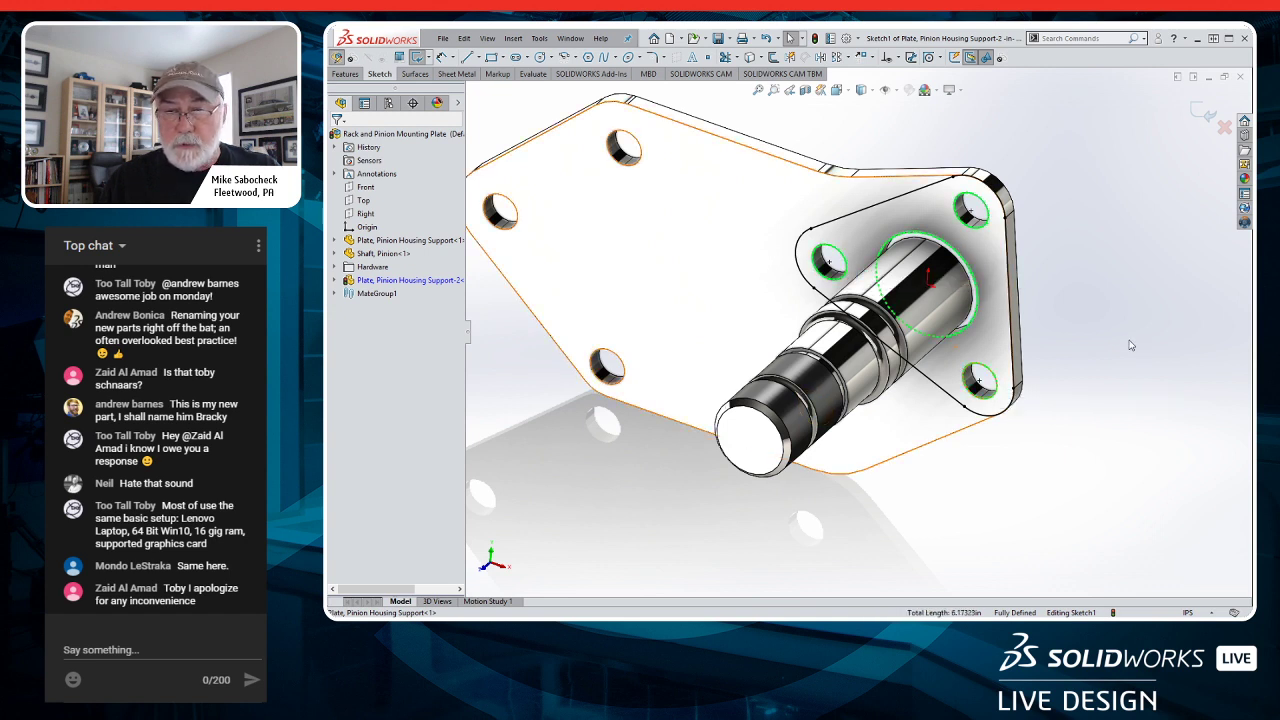
key("s")
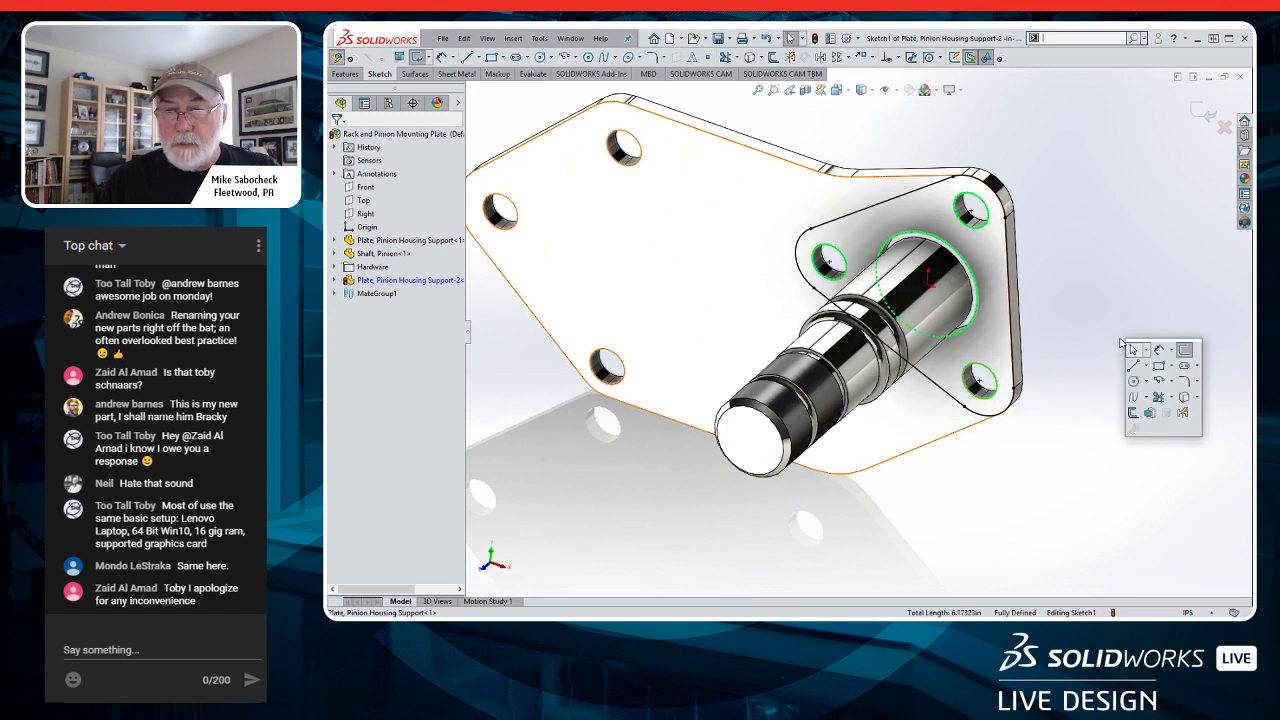
left_click(1183, 398)
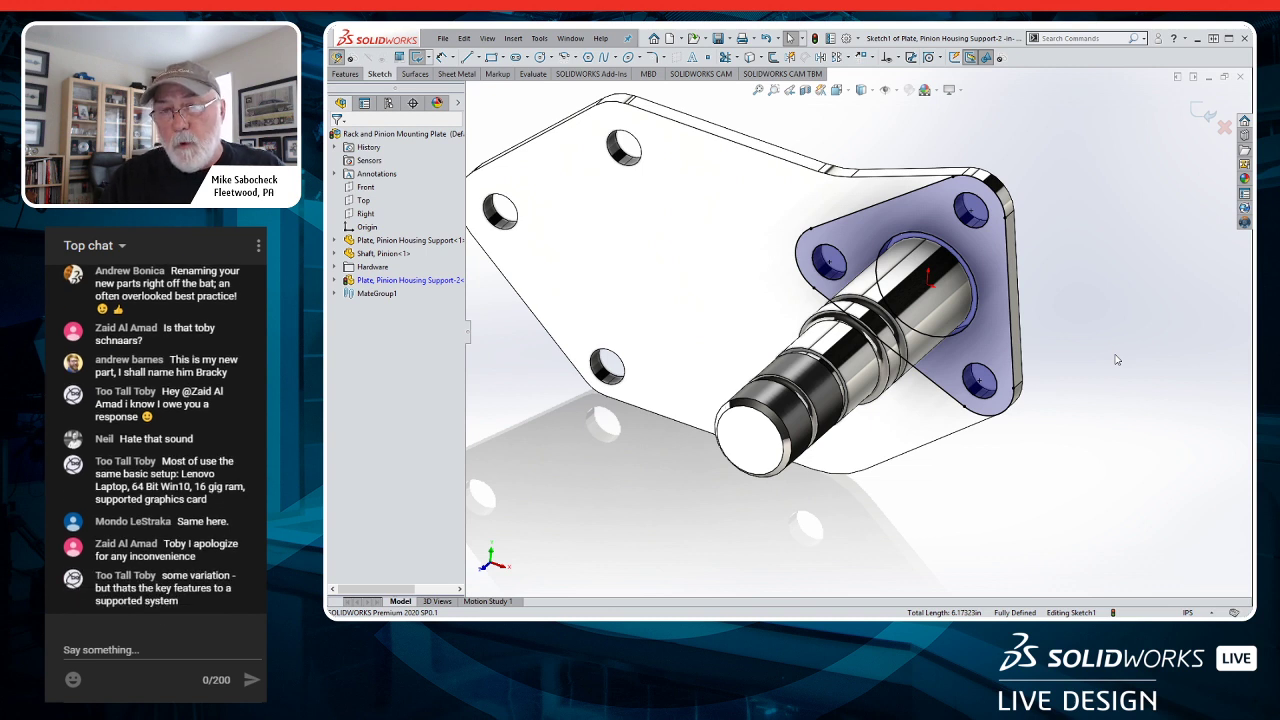
- Extrude the triangular plate sketch with its bore and bolt holes to a blind depth of 0.15 in
key("s")
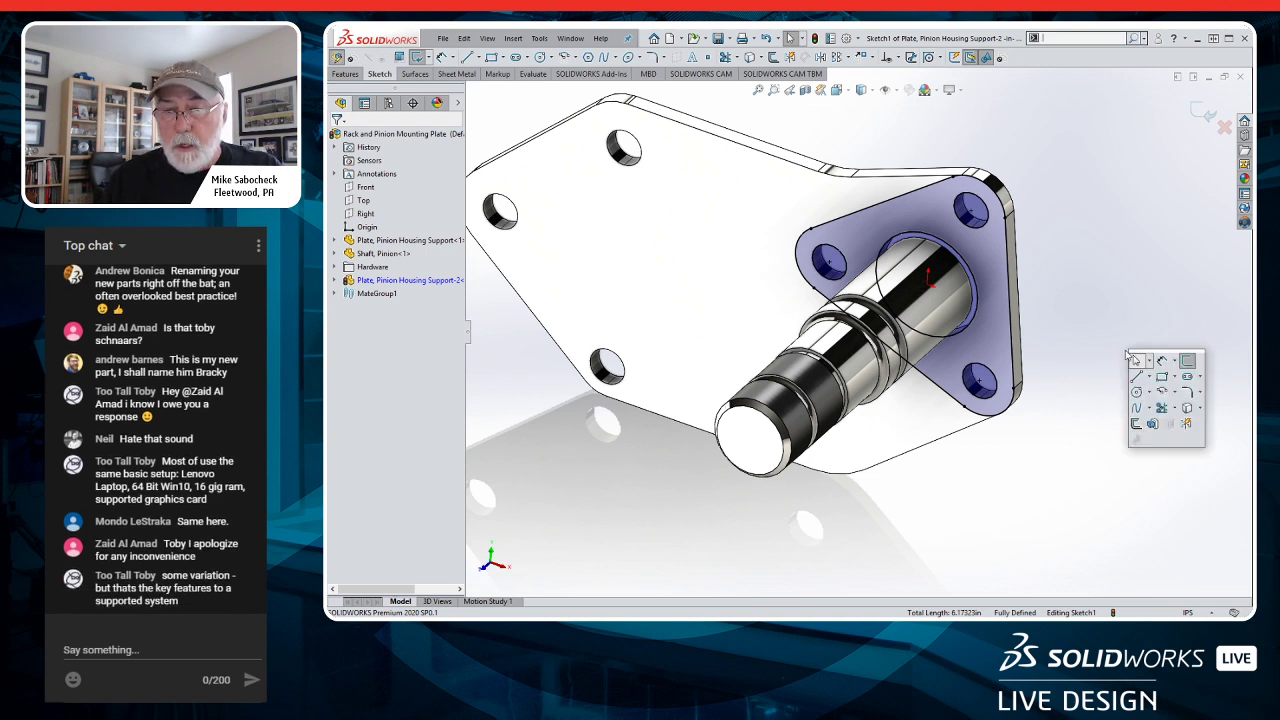
left_click(1154, 428)
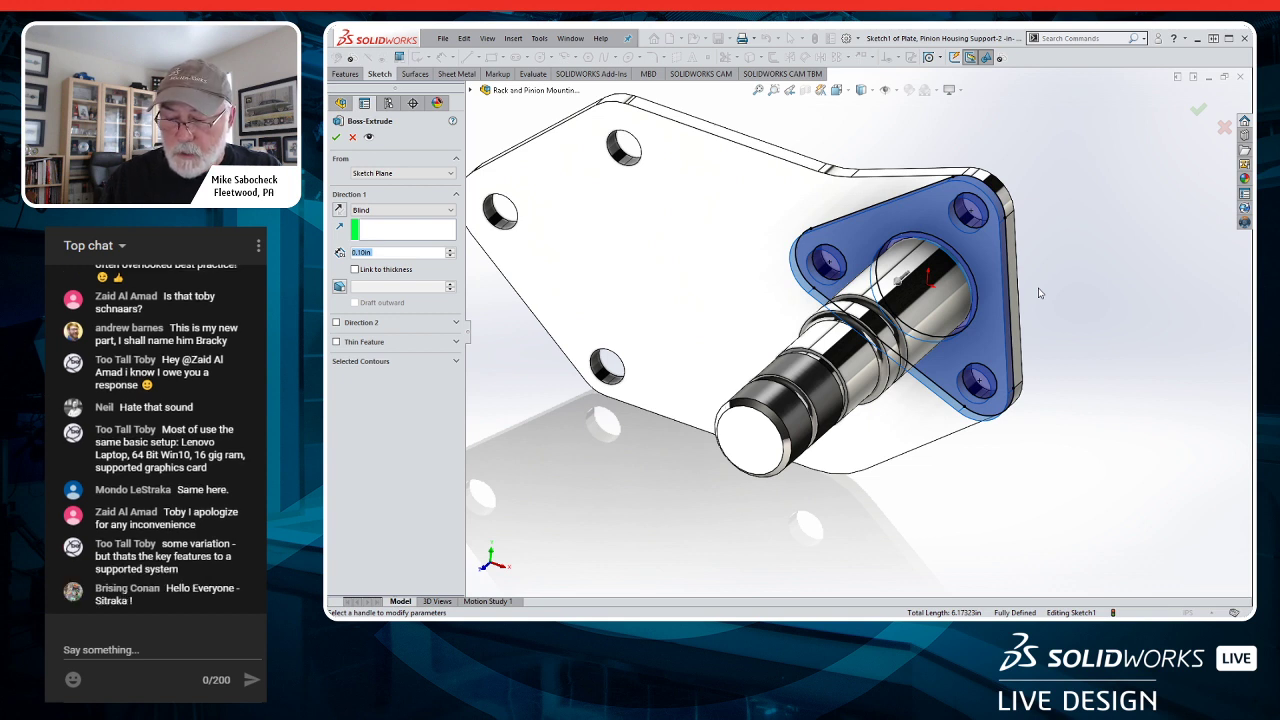
type(".15")
key("Return")
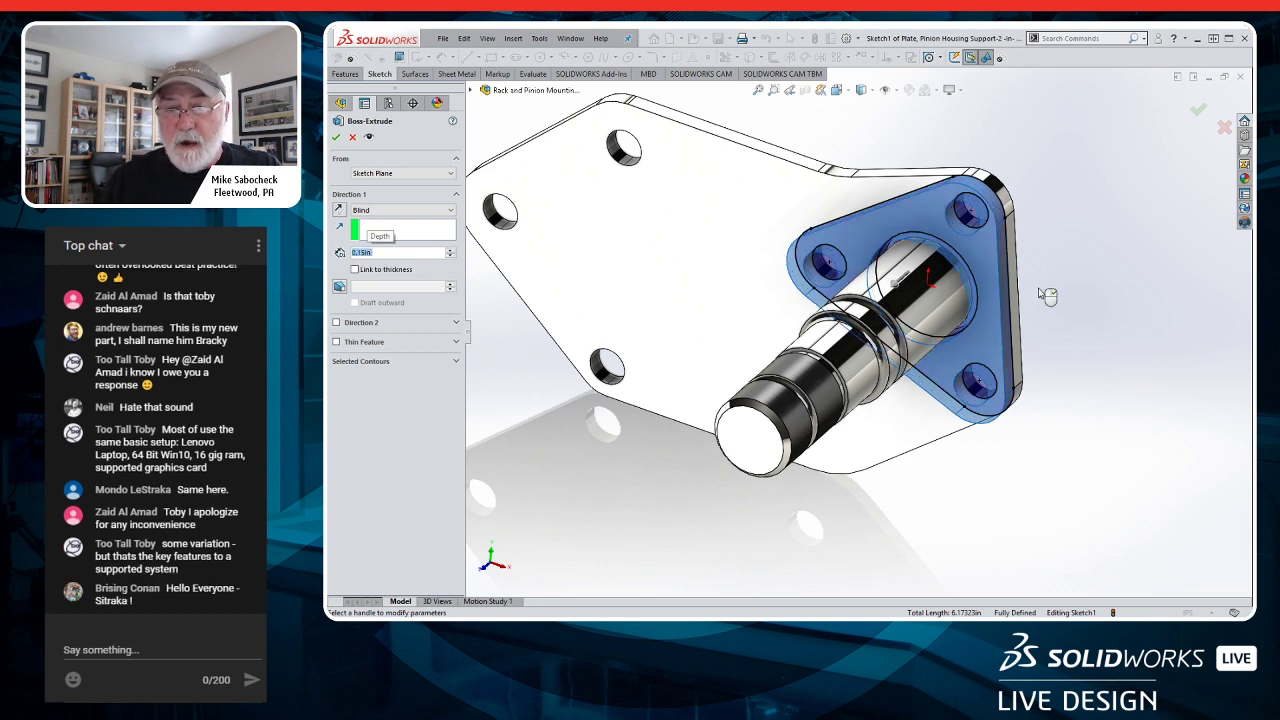
right_click(1047, 296)
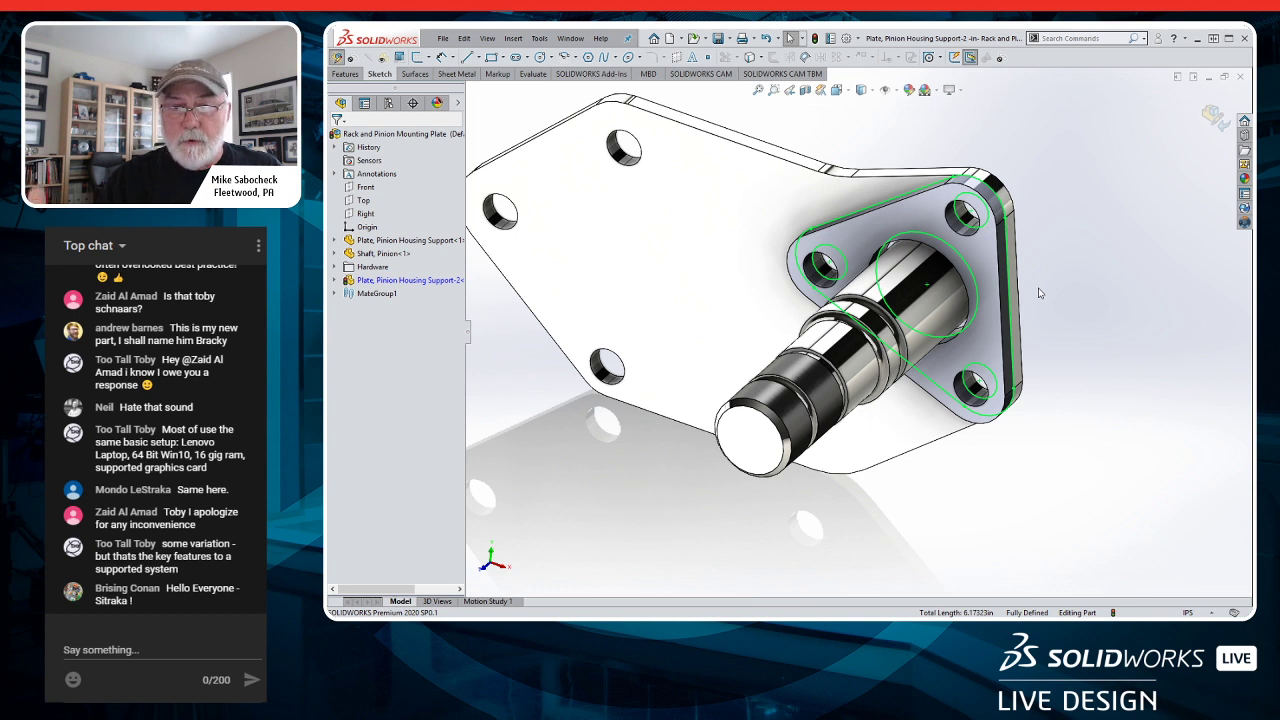
left_click(1066, 289)
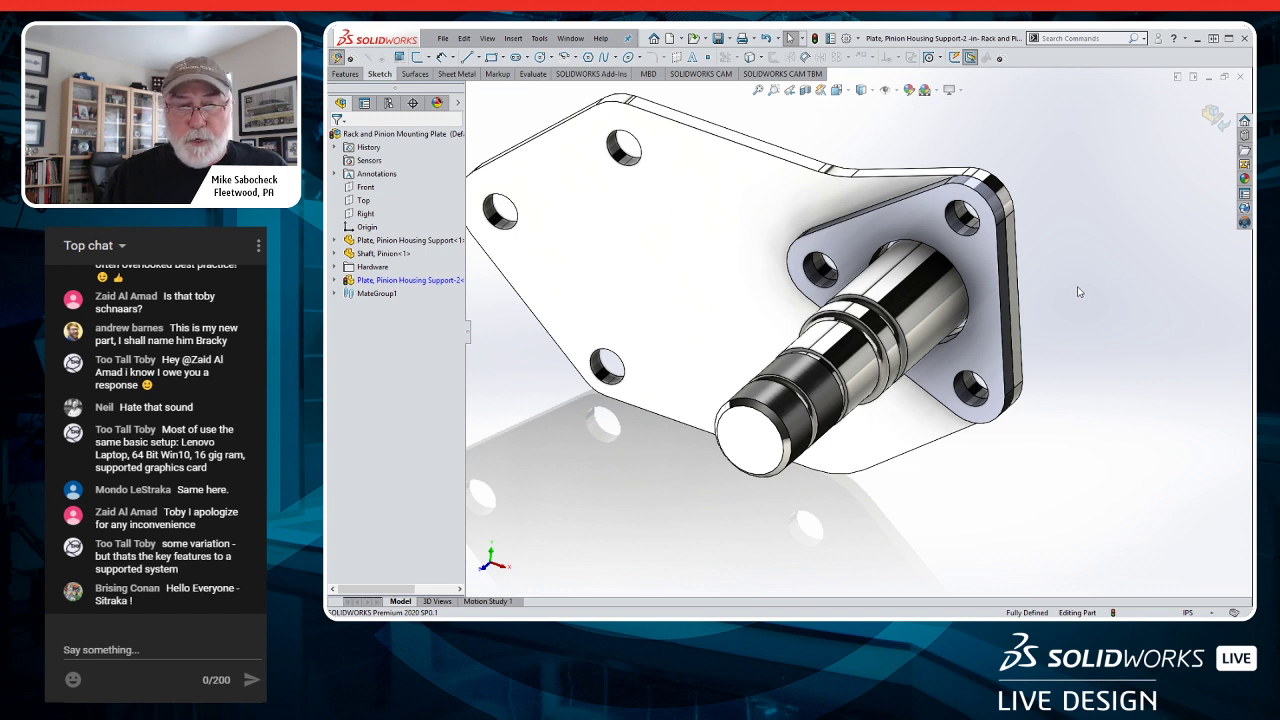
- Open the new support plate part in its own window and rename its base extrusion Flange
right_click(402, 280)
left_click(405, 246)
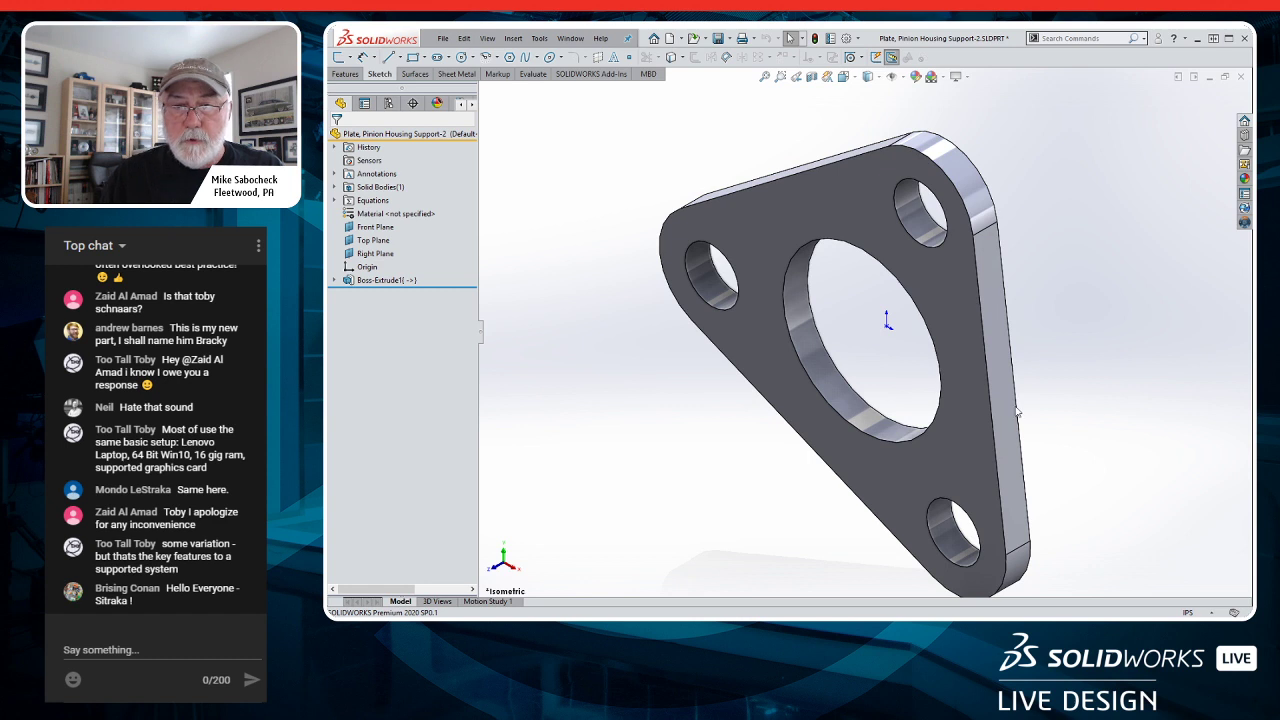
left_click(386, 281)
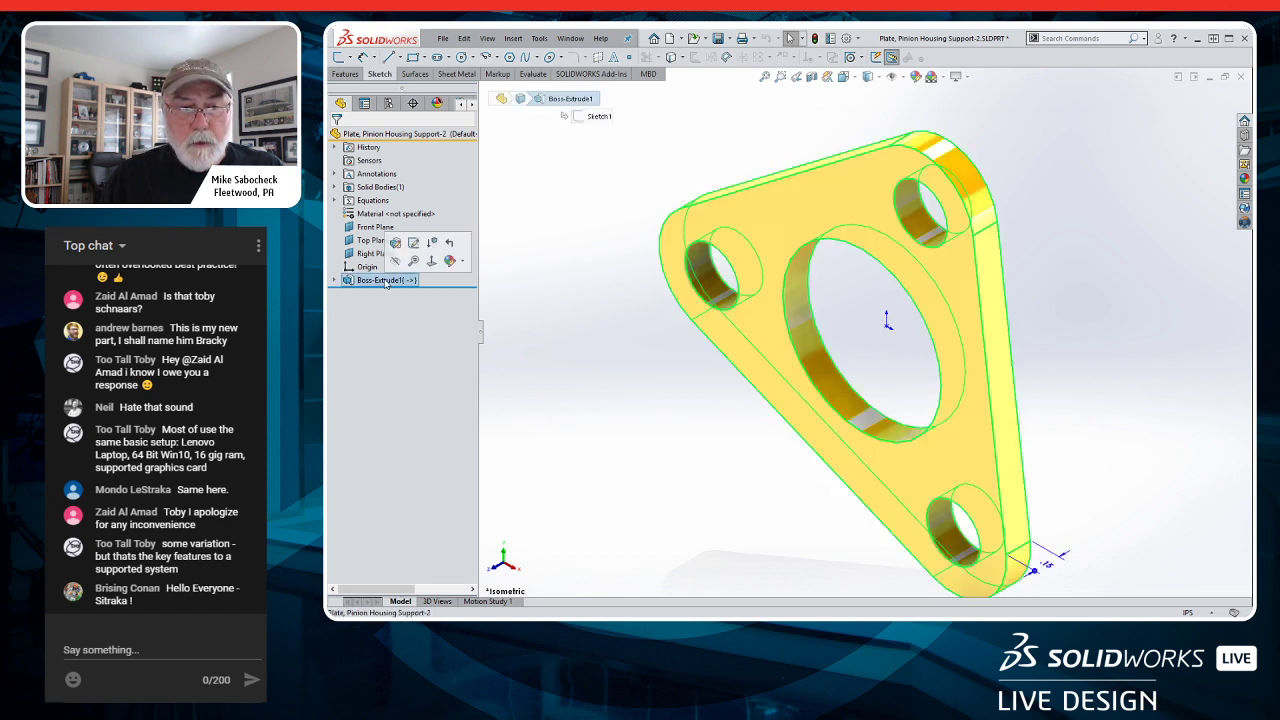
left_click(386, 281)
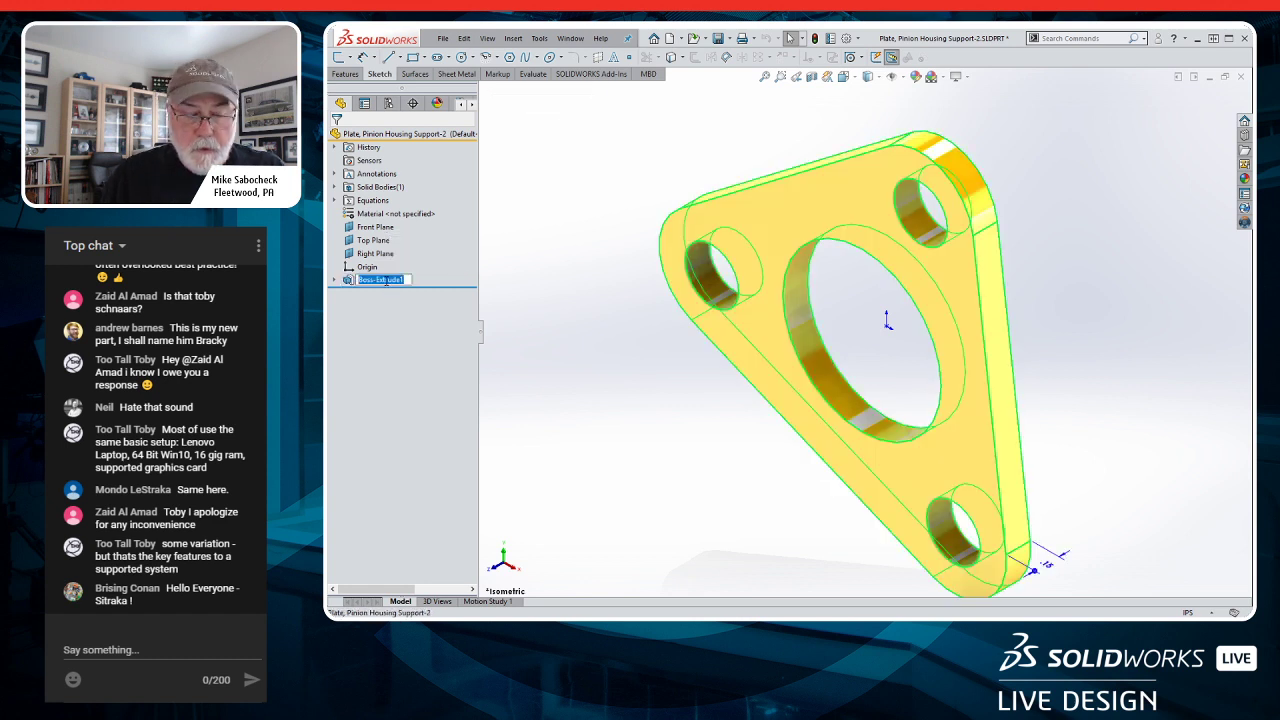
type("Flange")
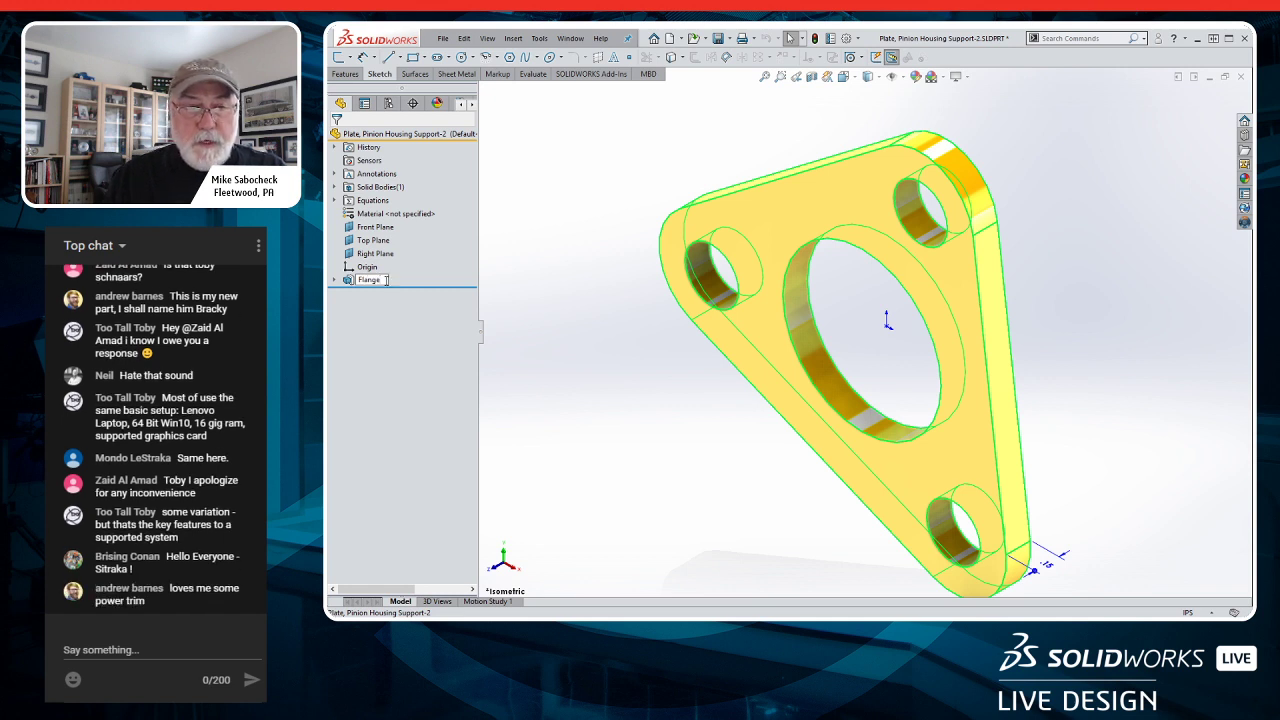
left_click(519, 315)
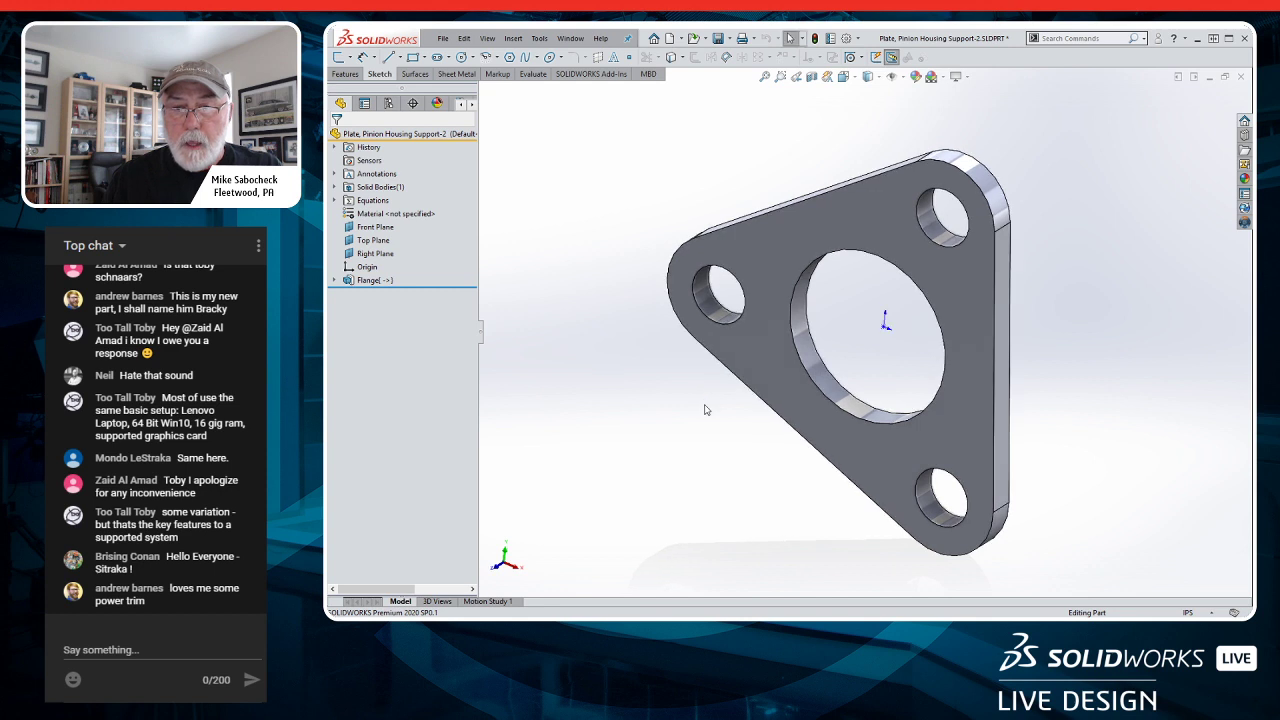
- Sketch a circle about 1.28 in in diameter on the flange's front face, centred on the sketch origin around the bore
left_click(805, 421)
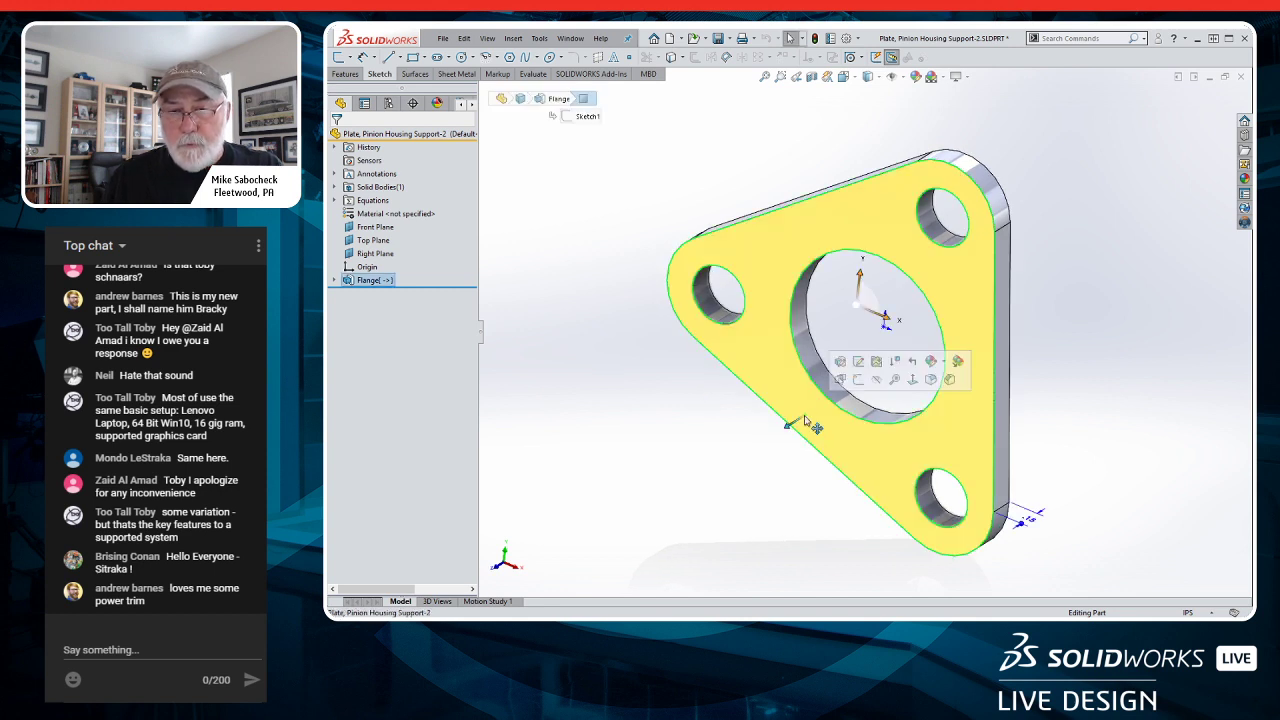
left_click(840, 379)
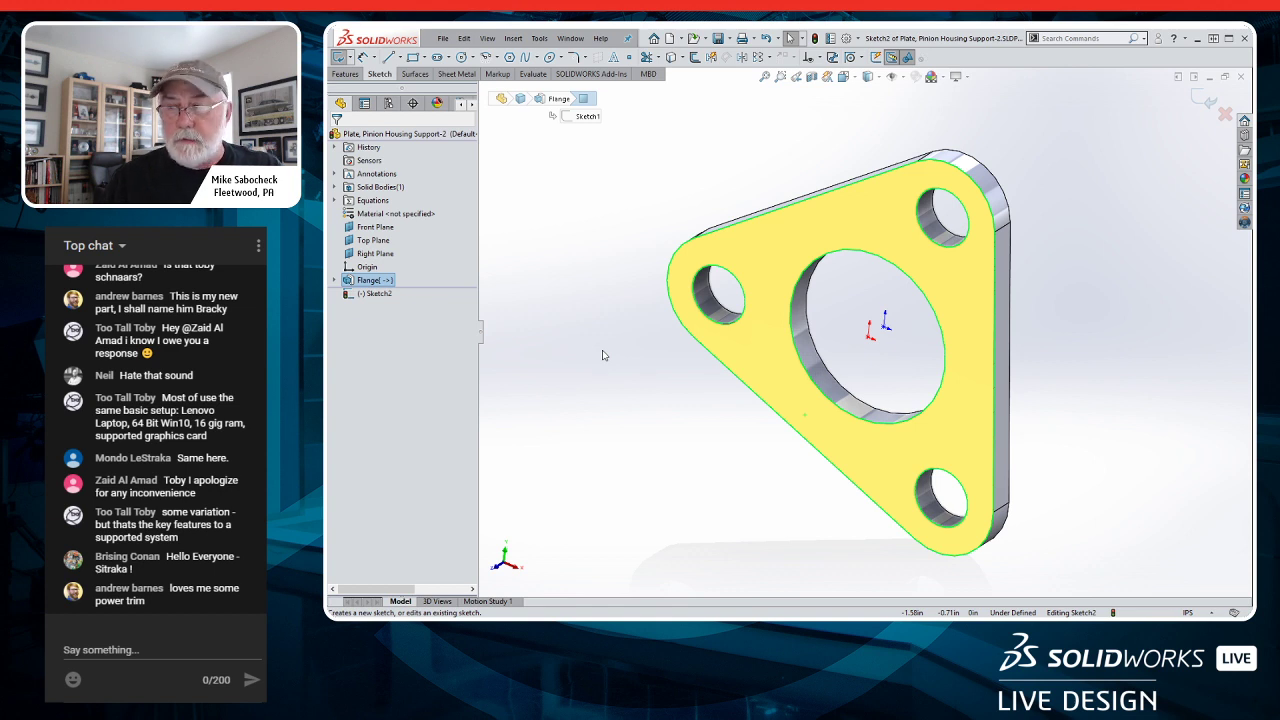
key("s")
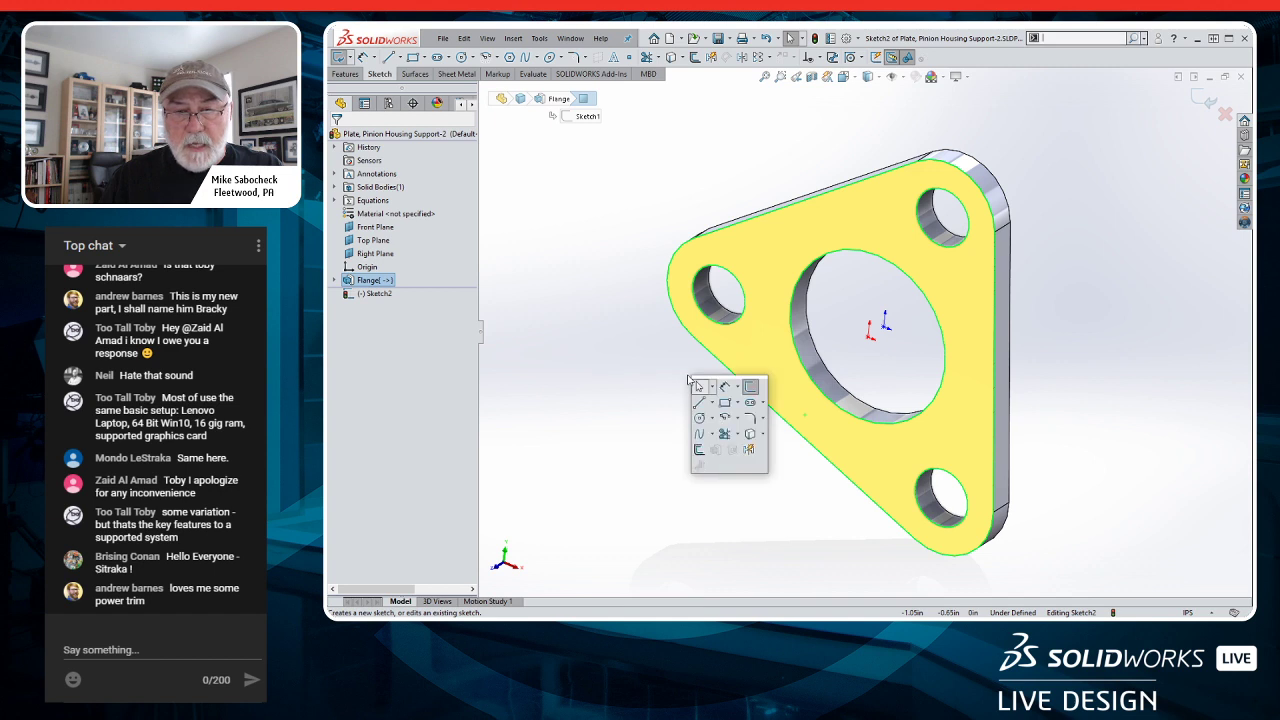
left_click(699, 417)
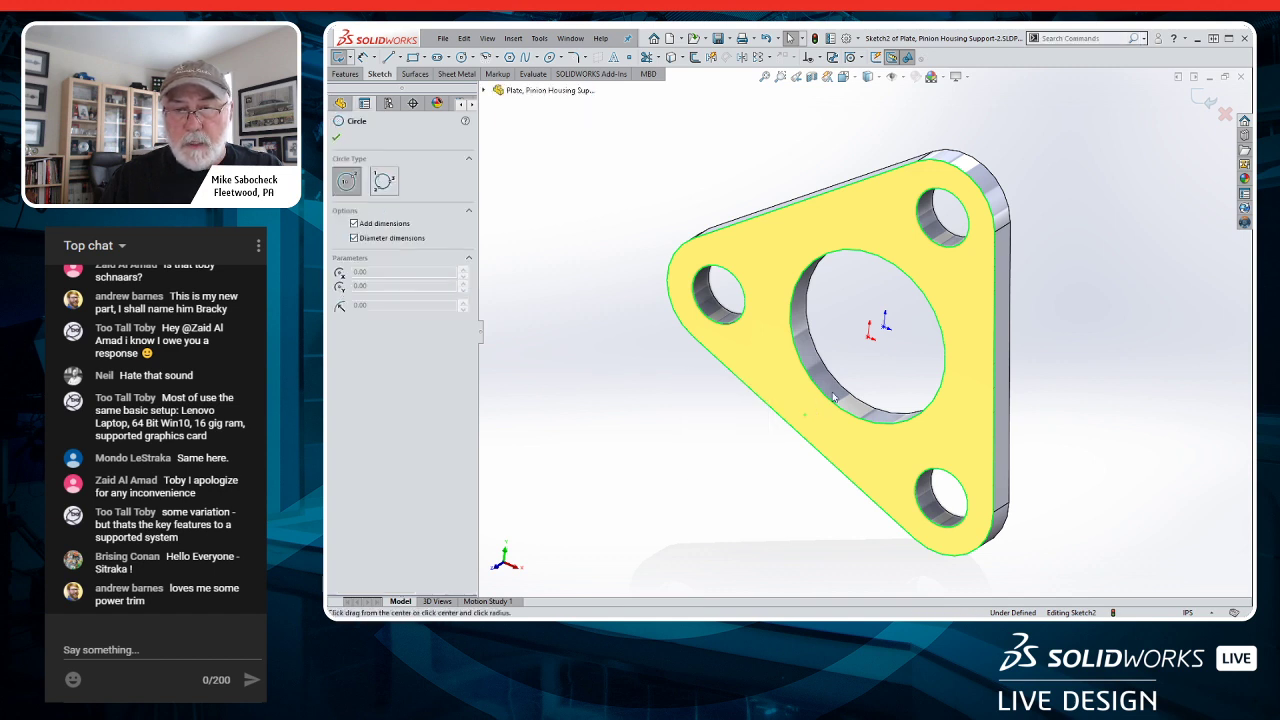
left_click(869, 337)
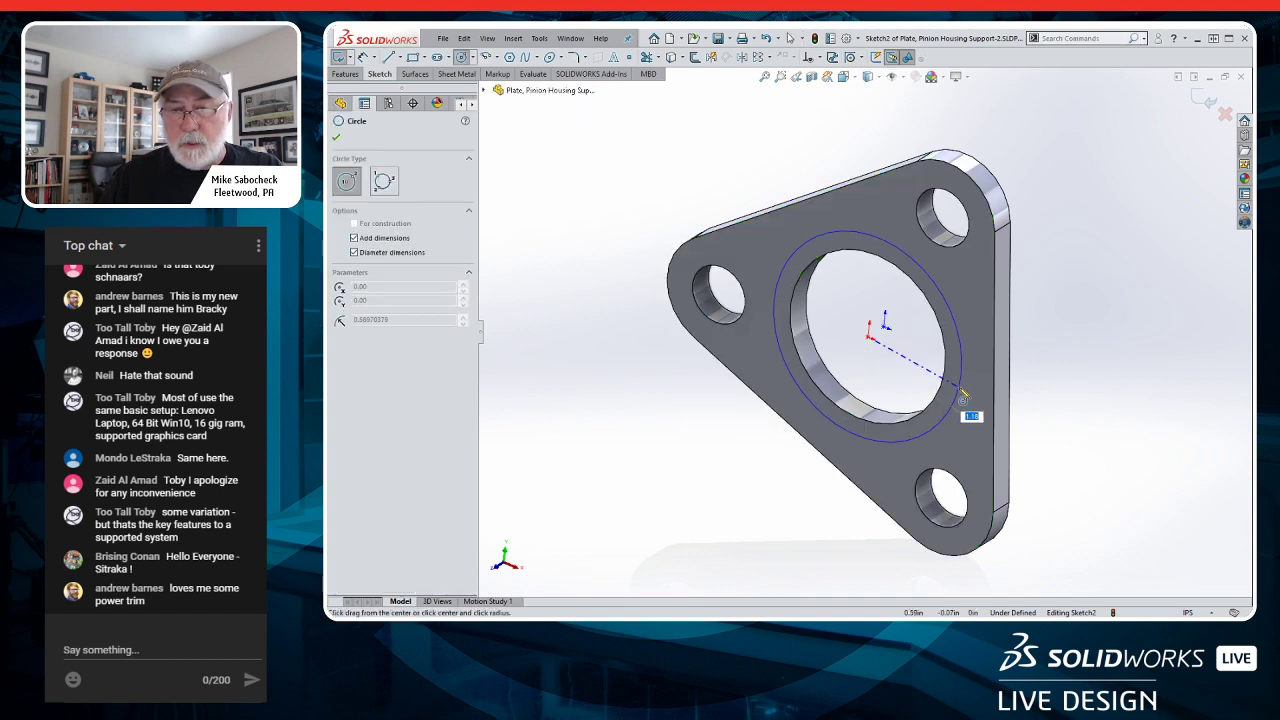
left_click(971, 402)
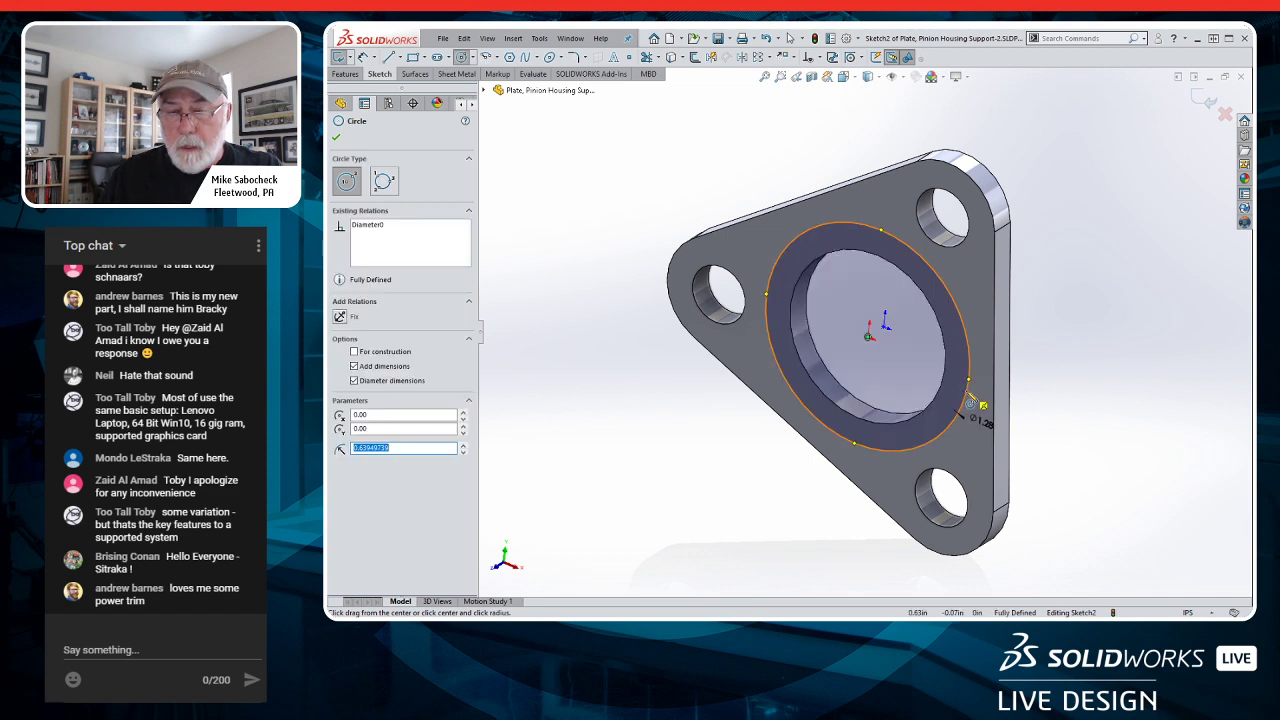
key("Escape")
- Set the circle's diameter to 1.25 in
left_click(984, 426)
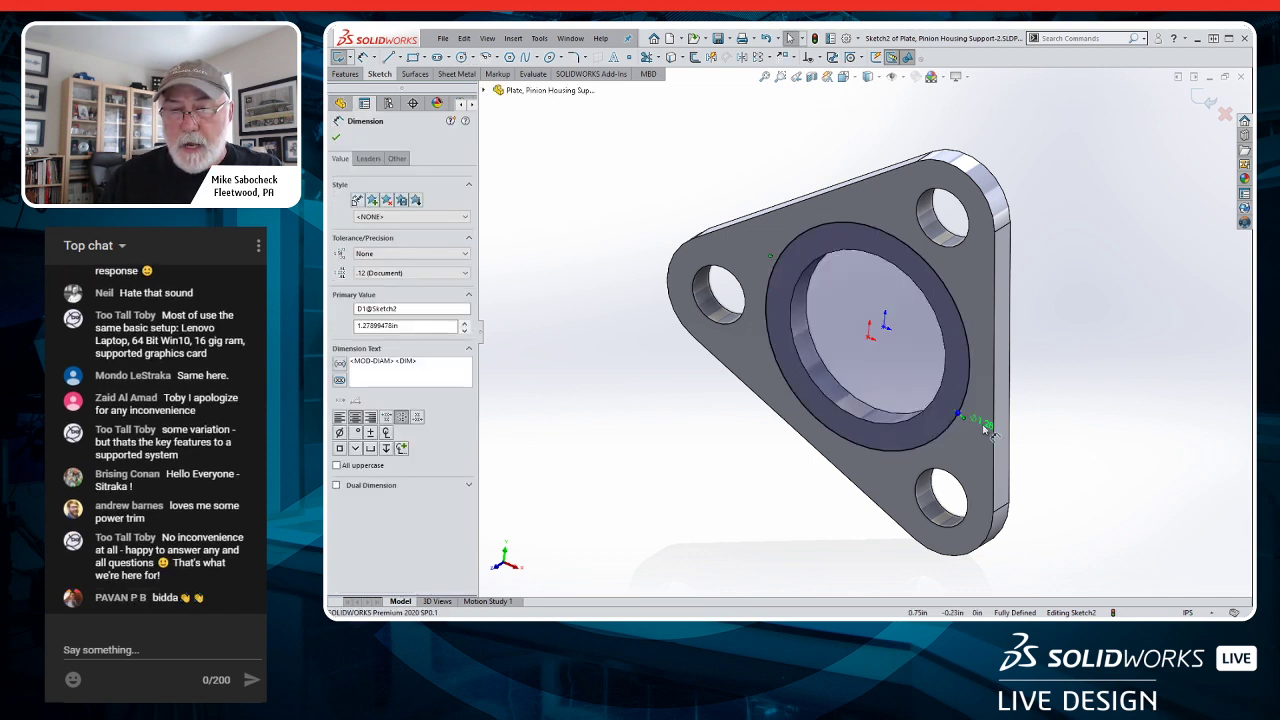
type("1.25")
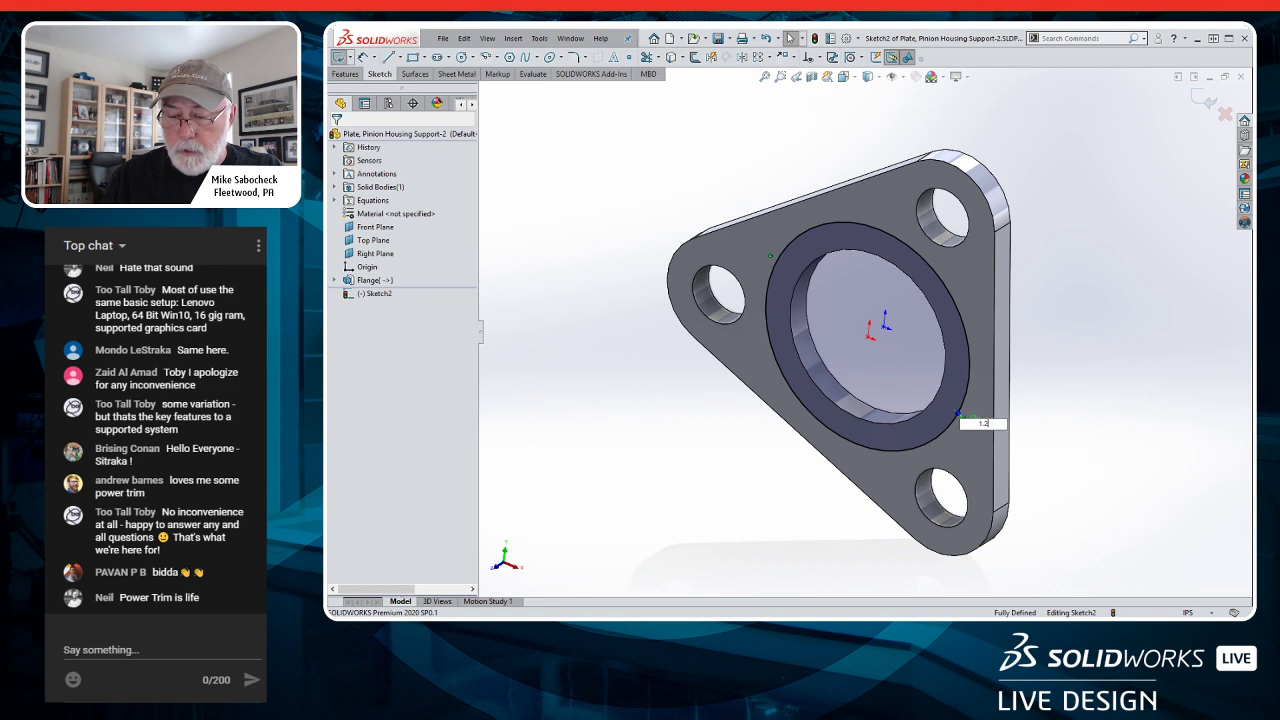
key("Return")
- Extrude the circle outward from the flange as a merged solid boss with a blind depth of 1.85 in
key("s")
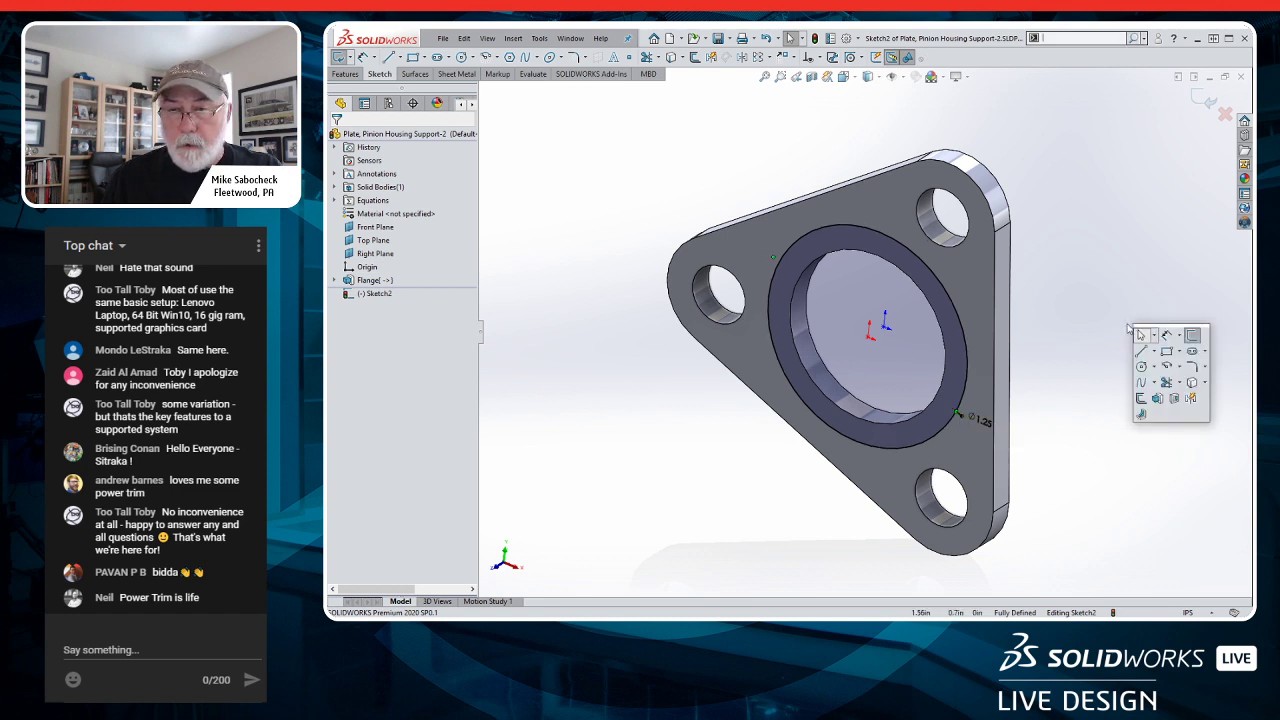
left_click(1158, 397)
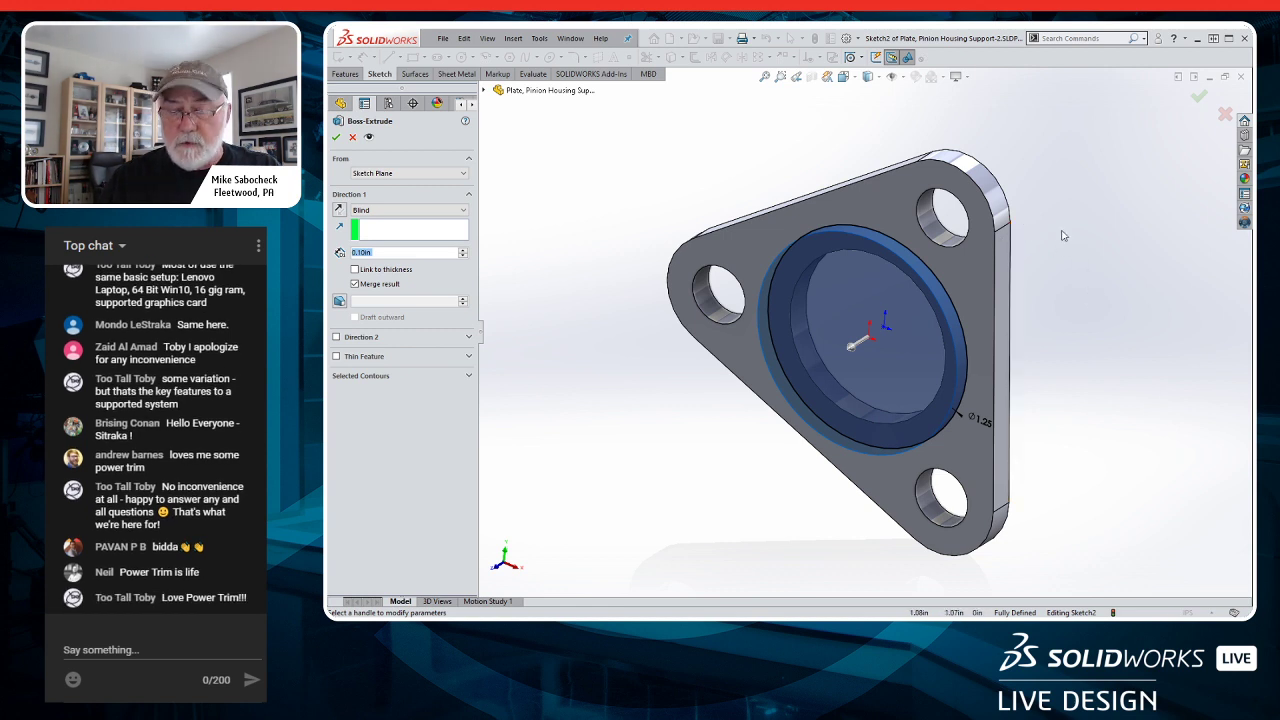
type("1.85")
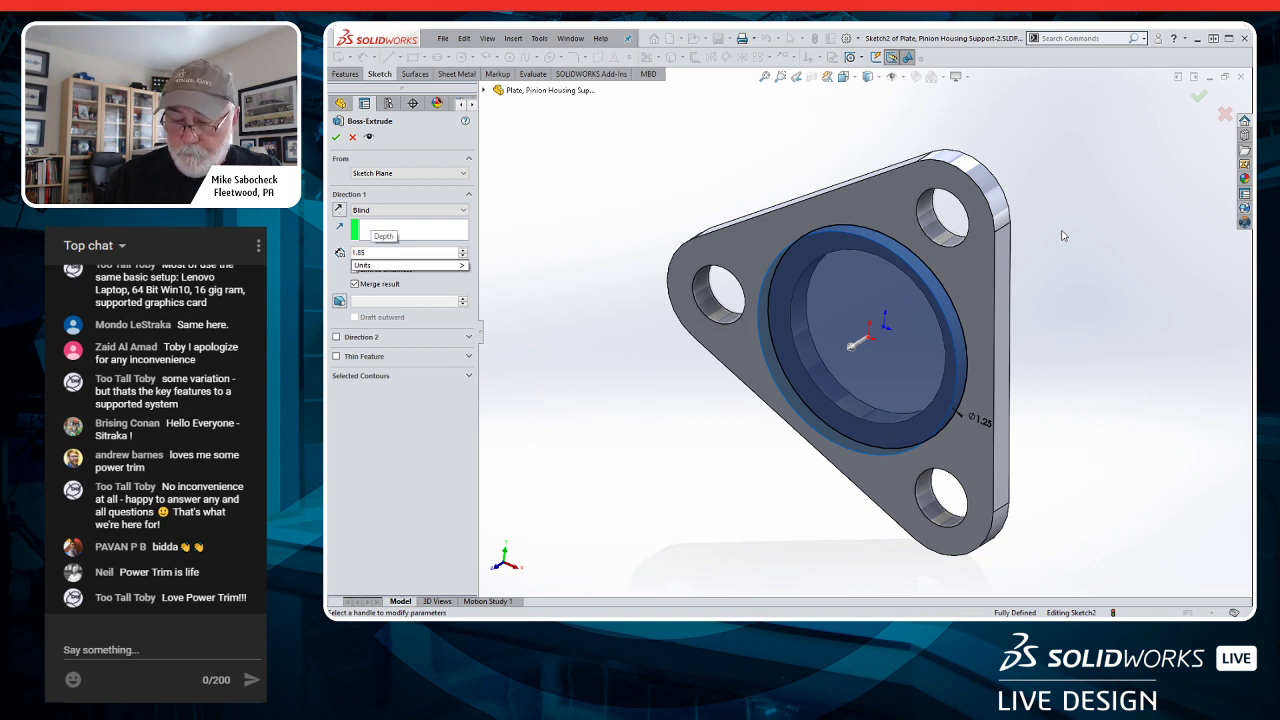
key("Return")
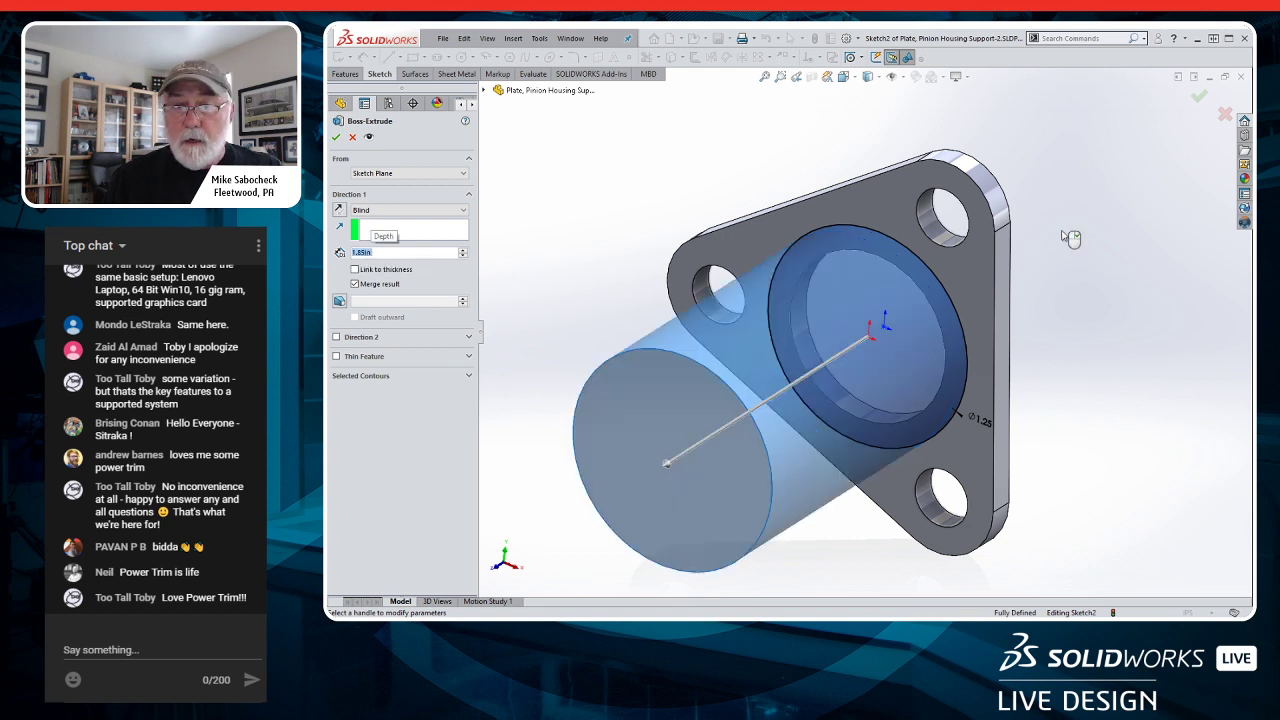
right_click(1071, 238)
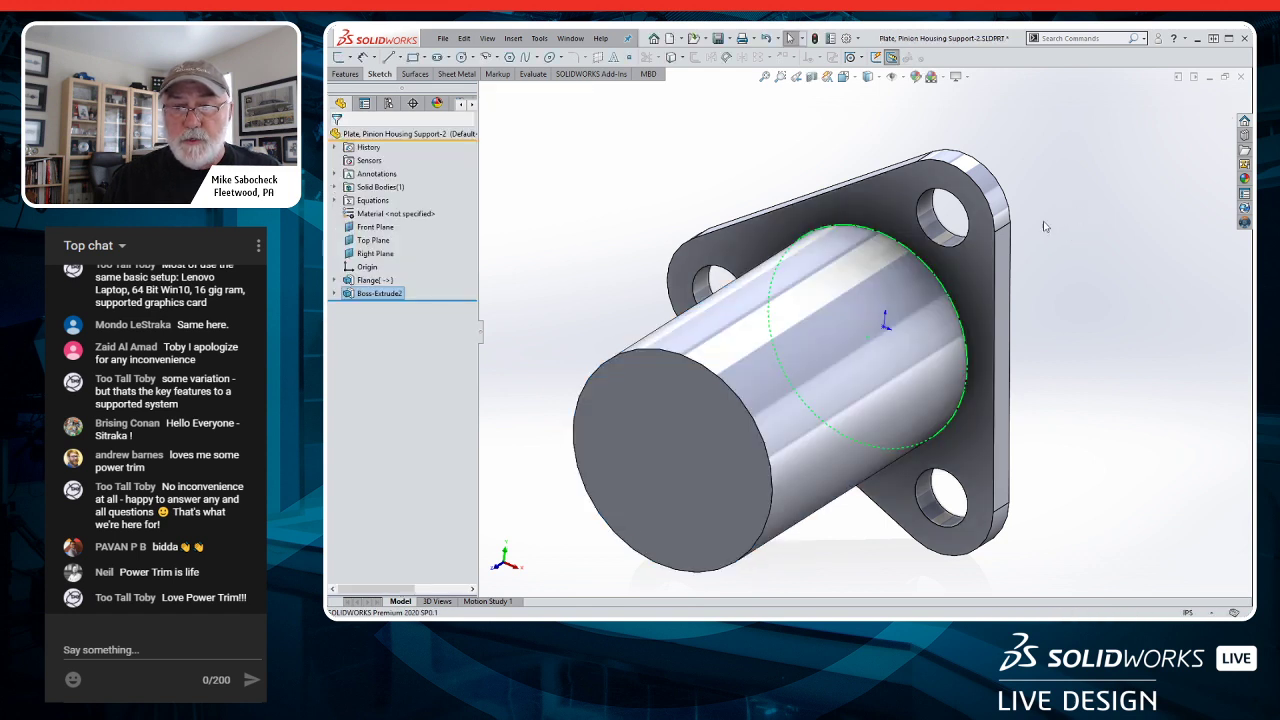
left_click(1079, 313)
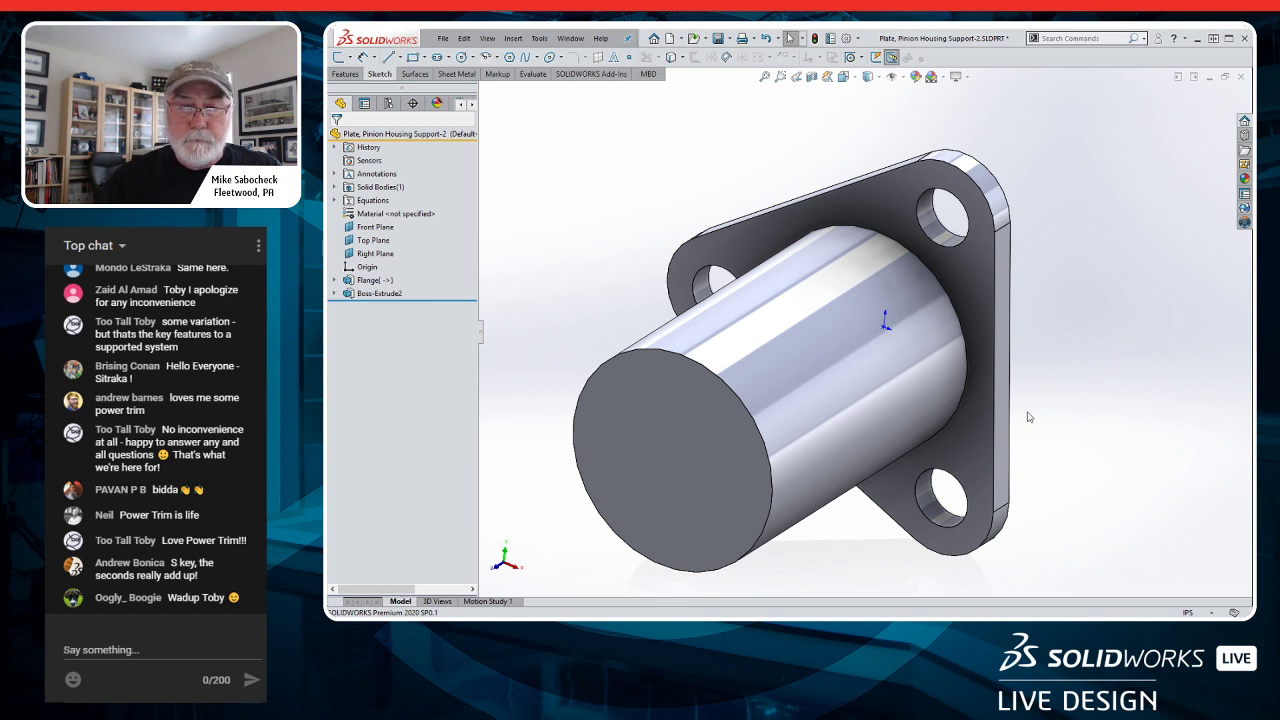
- Rename the cylindrical boss extrusion Body
scroll(800, 396, "up", 2)
scroll(917, 416, "down", 1)
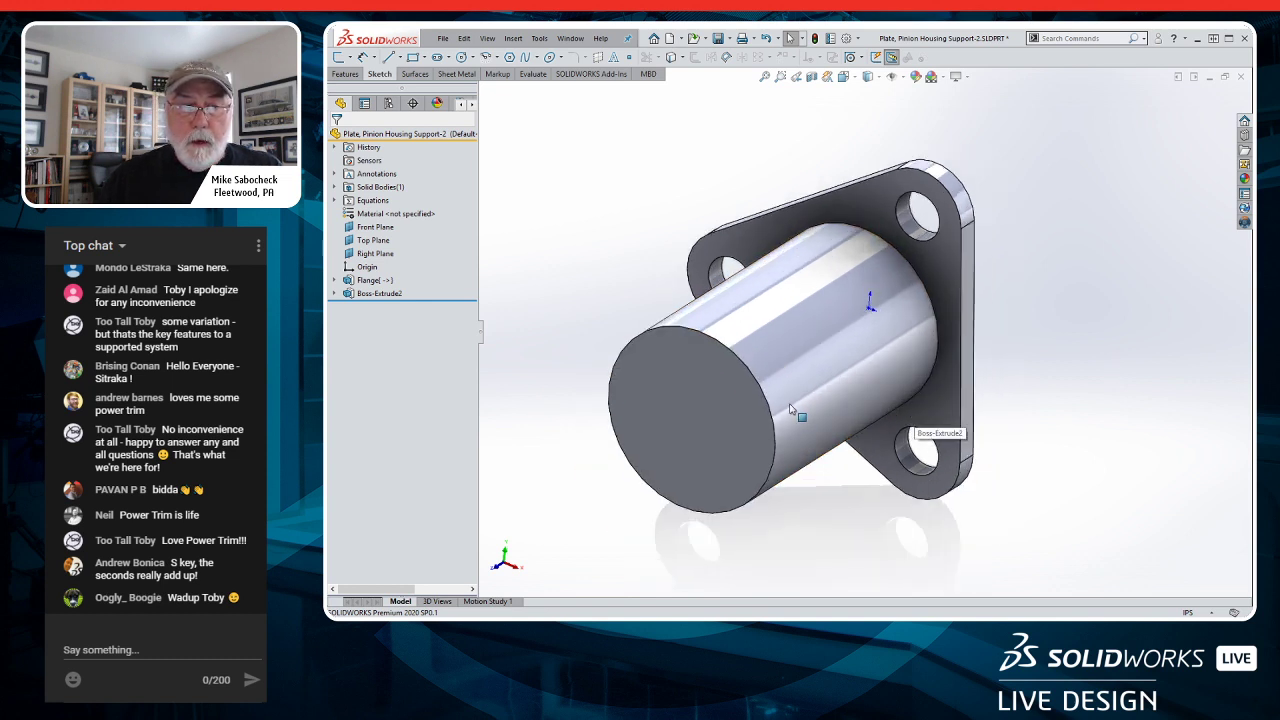
left_click(385, 293)
left_click(385, 293)
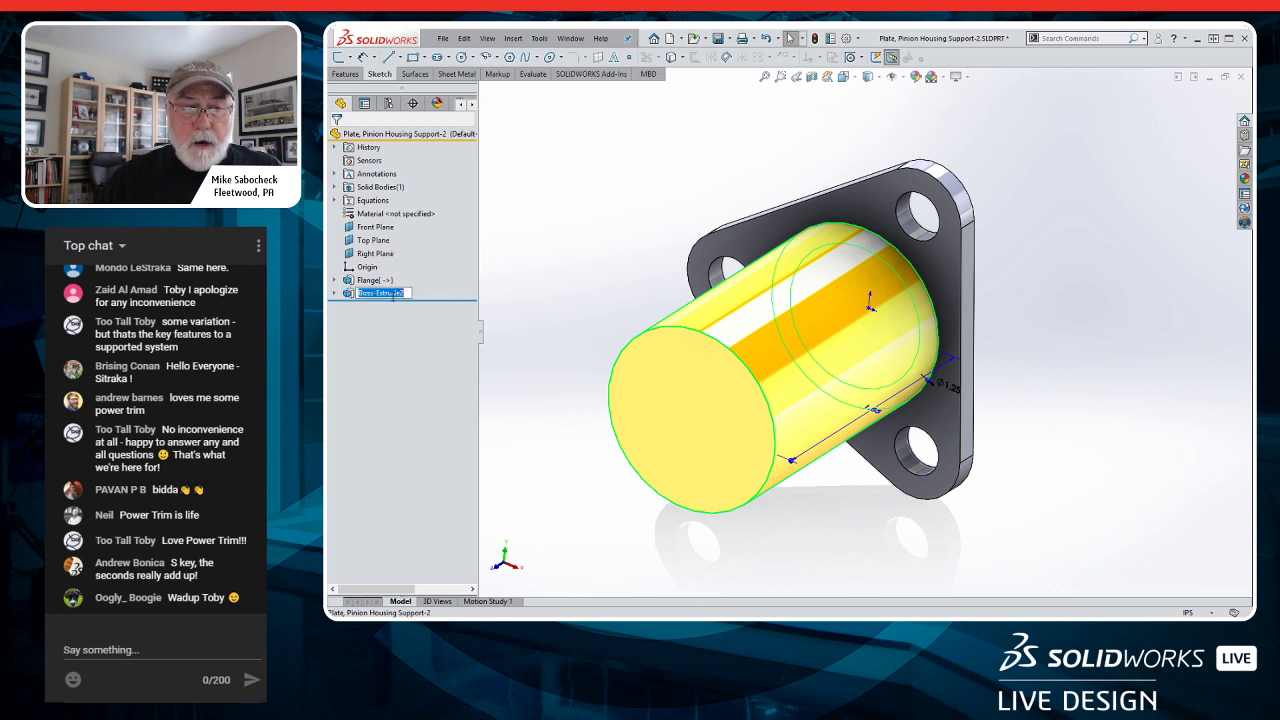
type("ody")
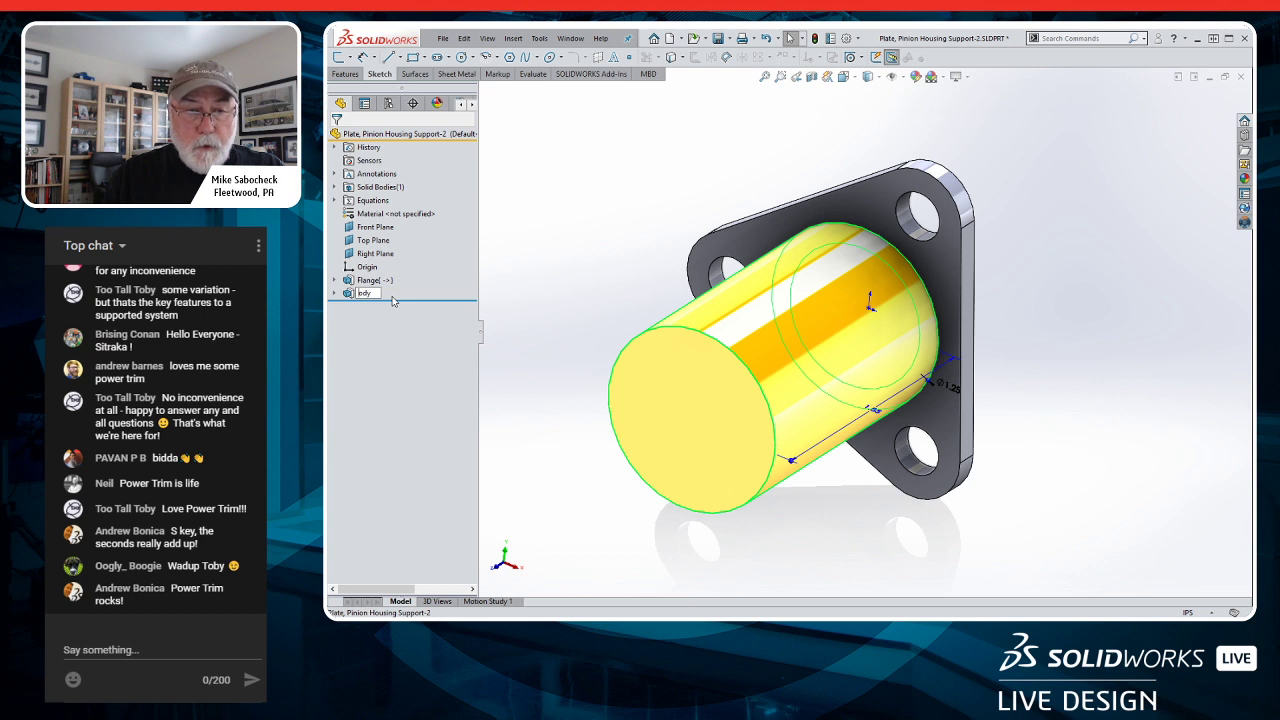
left_click(572, 197)
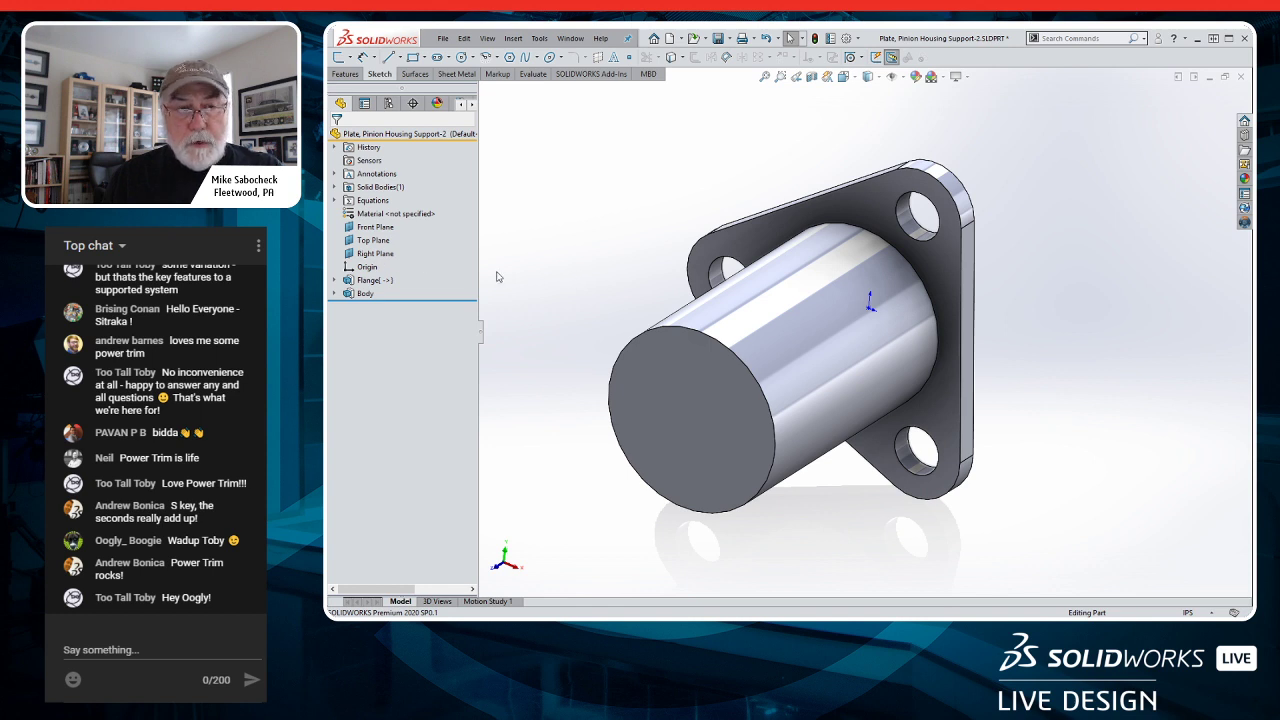
- Compare the orientation of the Front, Top and Right planes with the flange's sides in the front view
key("ctrl+1")
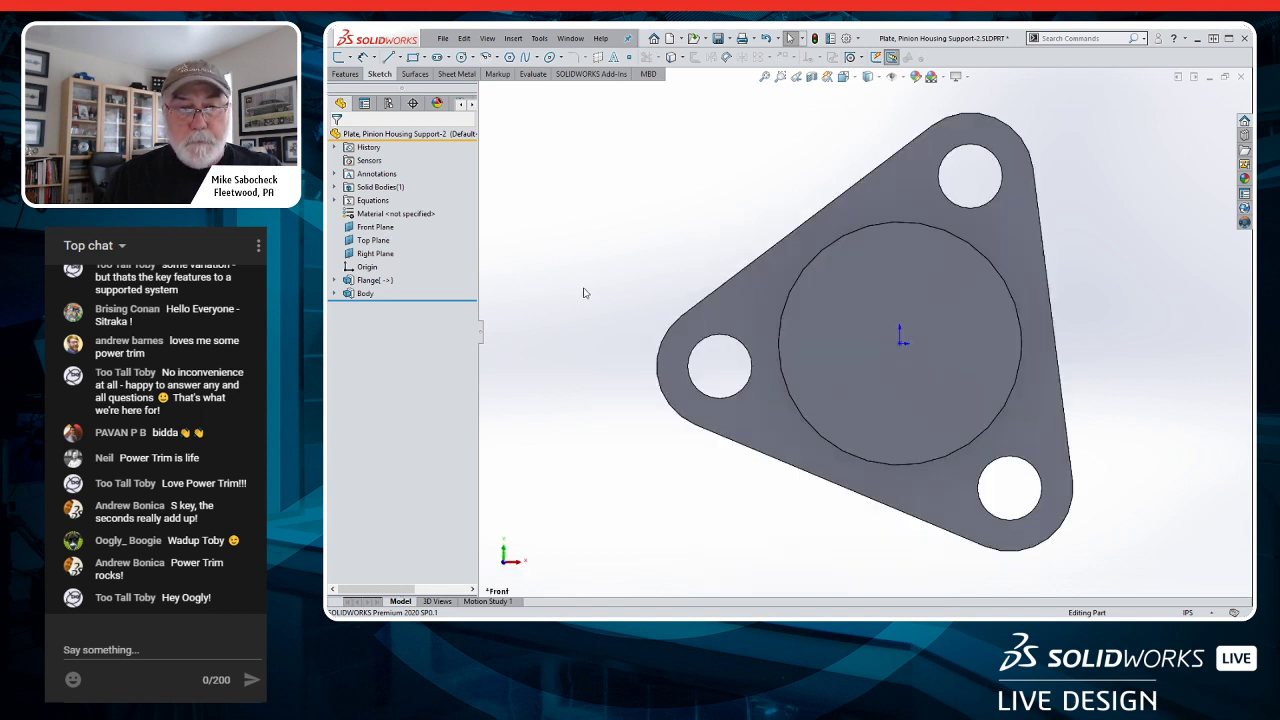
left_click(378, 228)
left_click(381, 243)
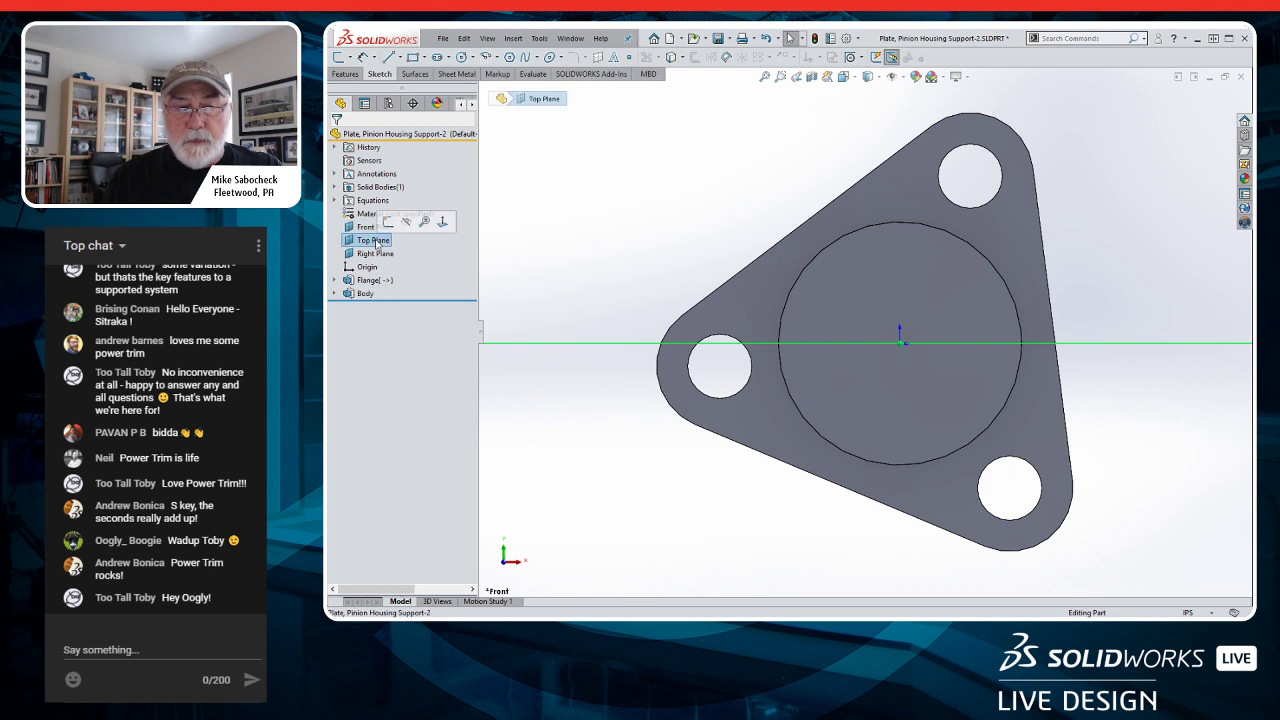
scroll(573, 354, "up", 1)
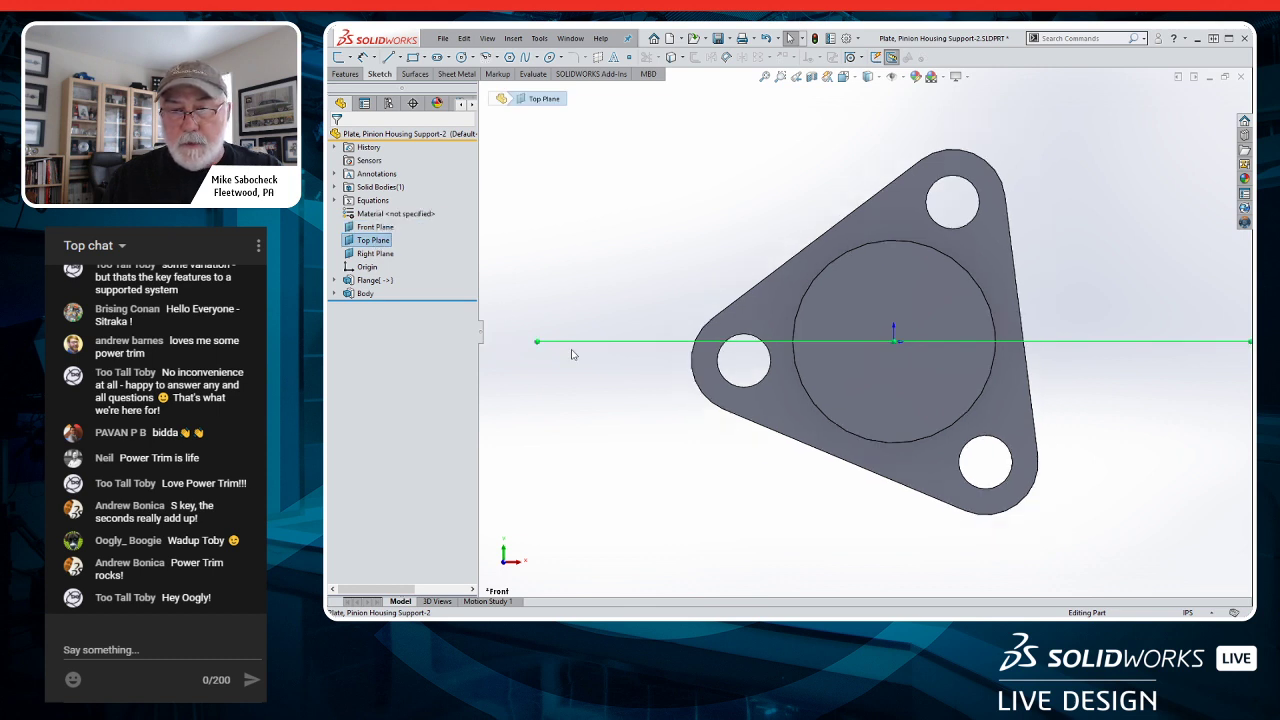
left_click(379, 256)
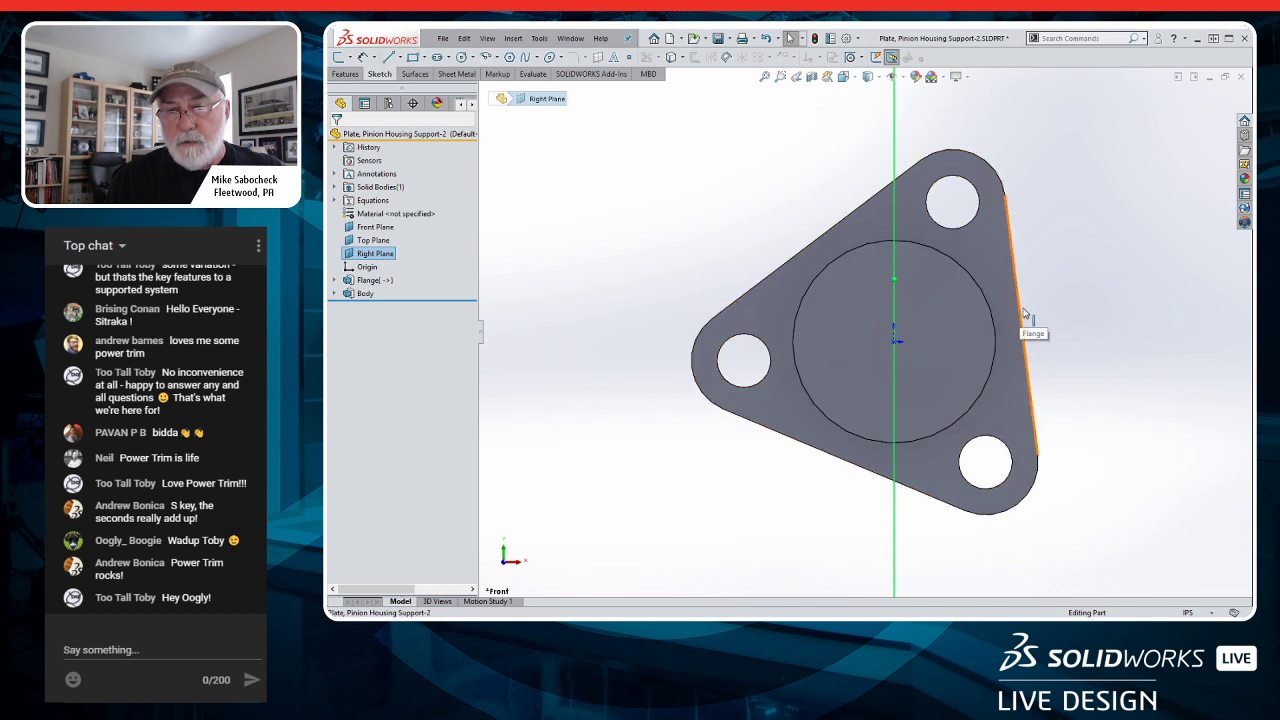
- Create a reference plane perpendicular to the flange's straight side face, passing through the midpoints of its two long edges
middle_click_drag(1128, 314, 1100, 325)
scroll(1062, 305, "down", 1)
scroll(1062, 305, "down", 2)
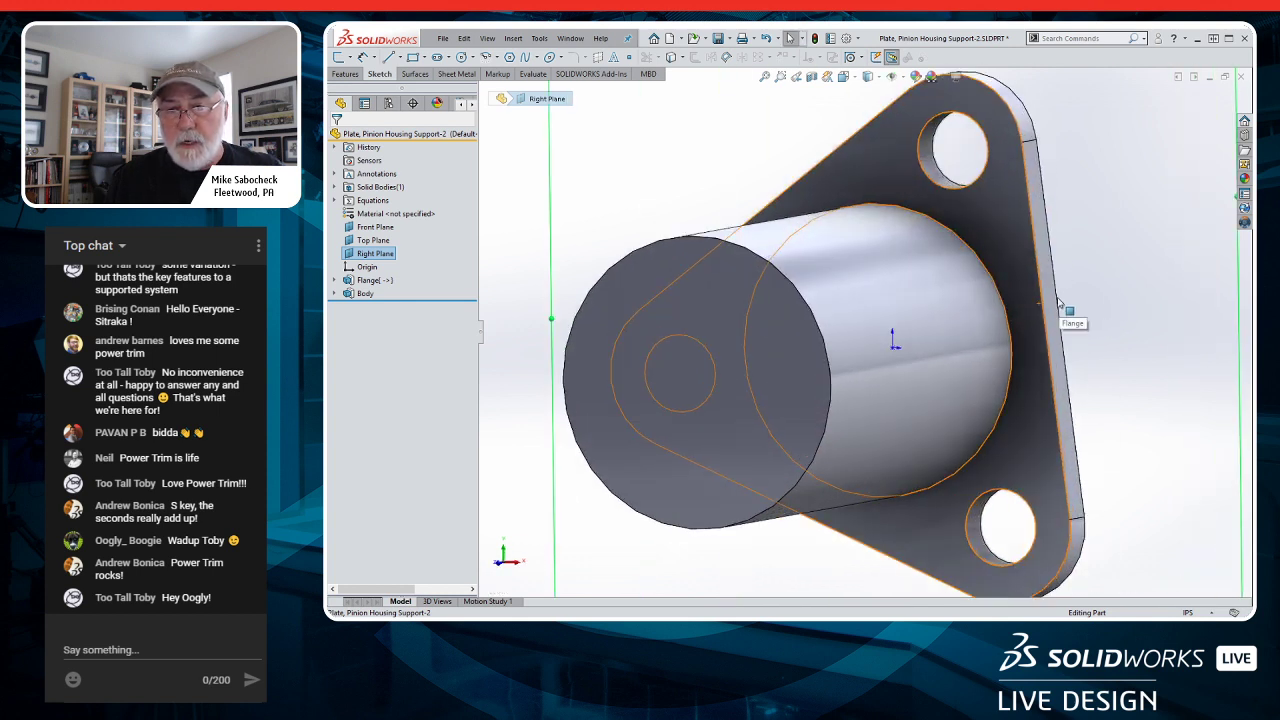
left_click(1050, 300)
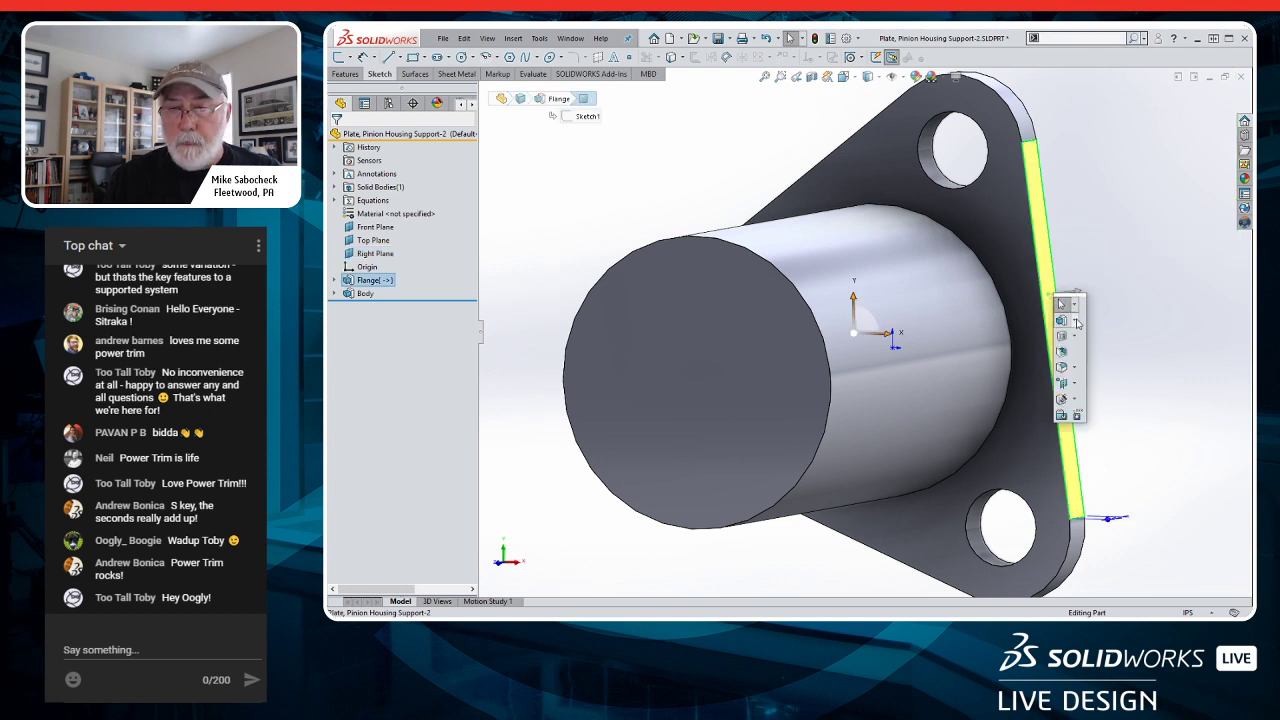
left_click(1075, 383)
left_click(1082, 401)
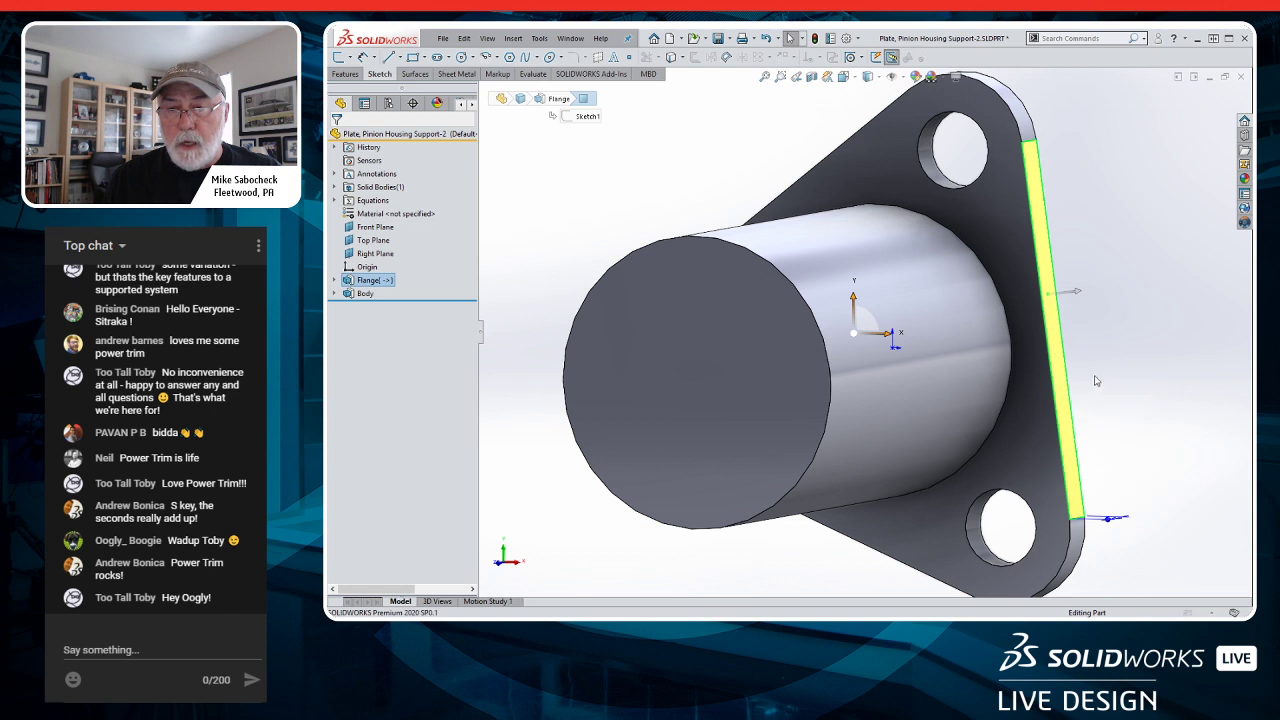
scroll(1096, 363, "down", 1)
middle_click_drag(1053, 330, 1043, 340)
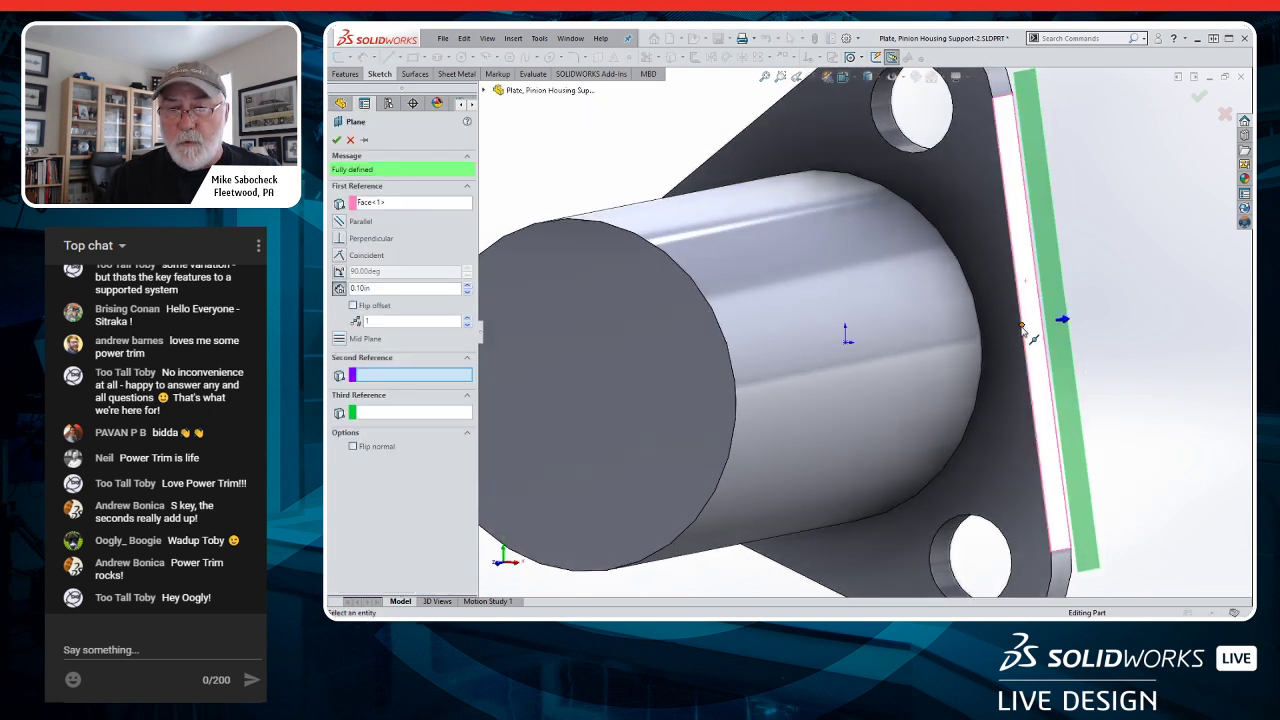
left_click(1022, 325)
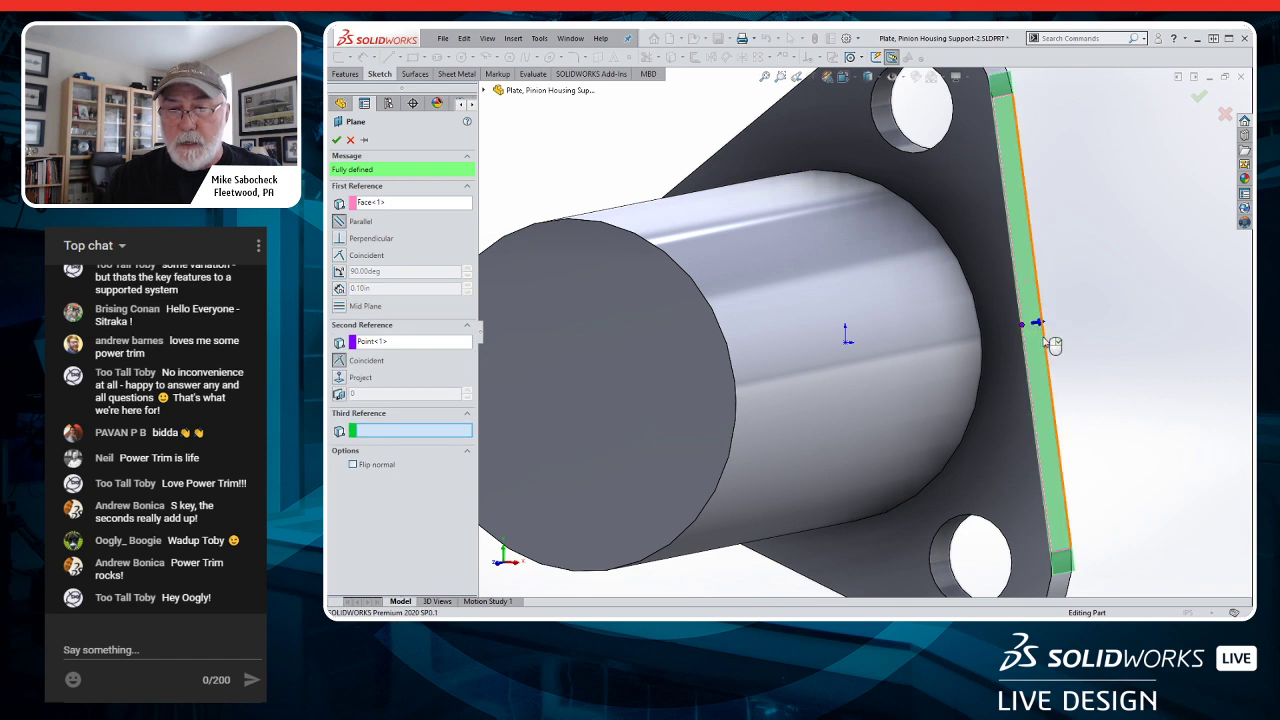
middle_click_drag(1055, 326, 1030, 331)
scroll(1013, 338, "down", 3)
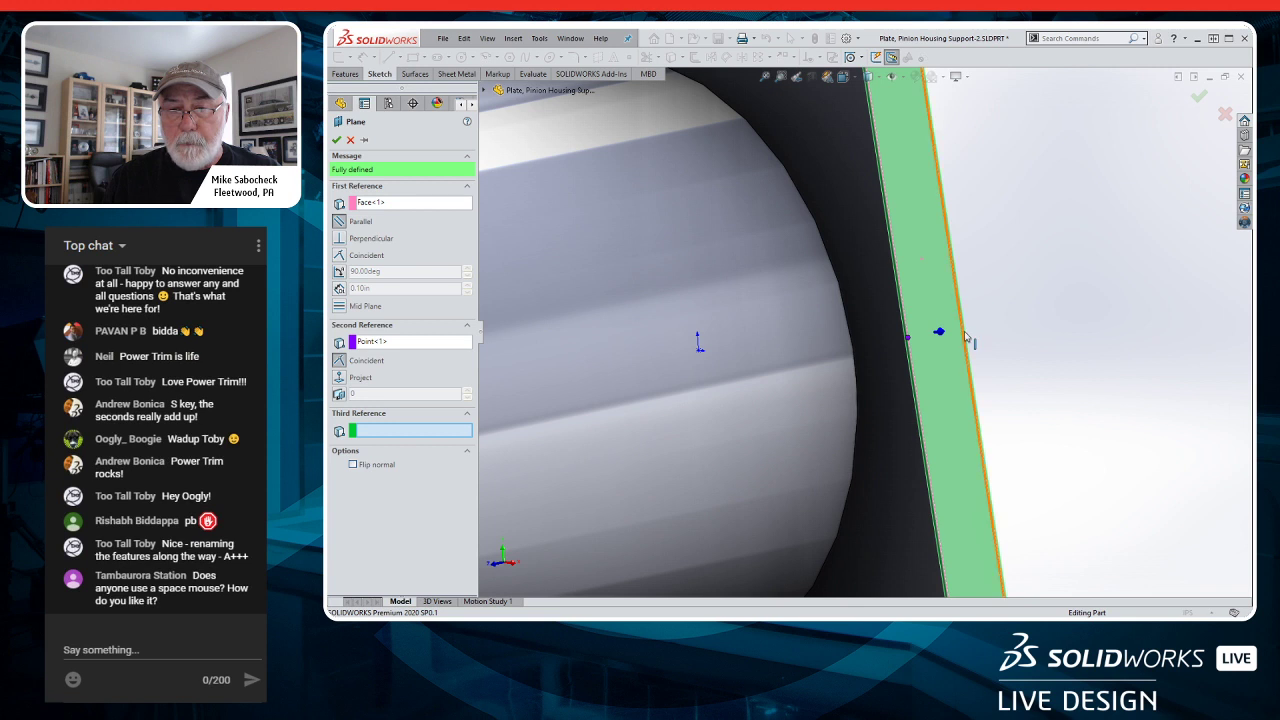
left_click(962, 329)
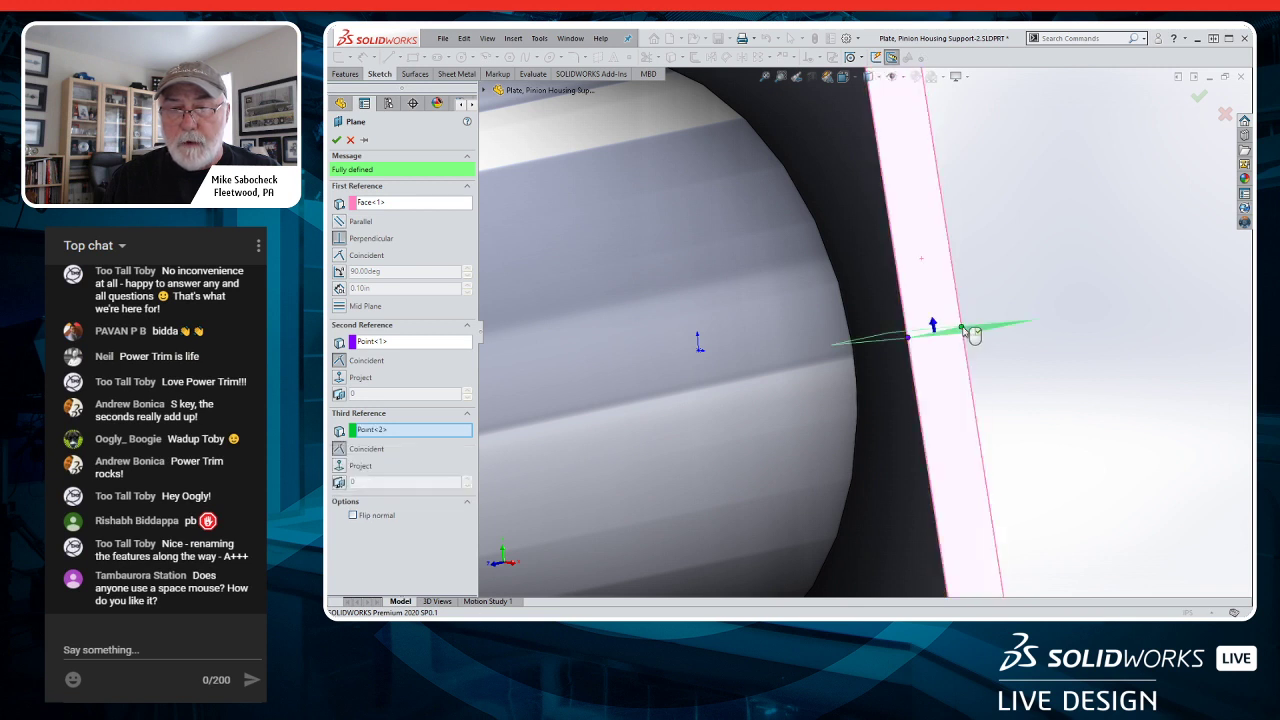
key("Return")
scroll(941, 383, "up", 5)
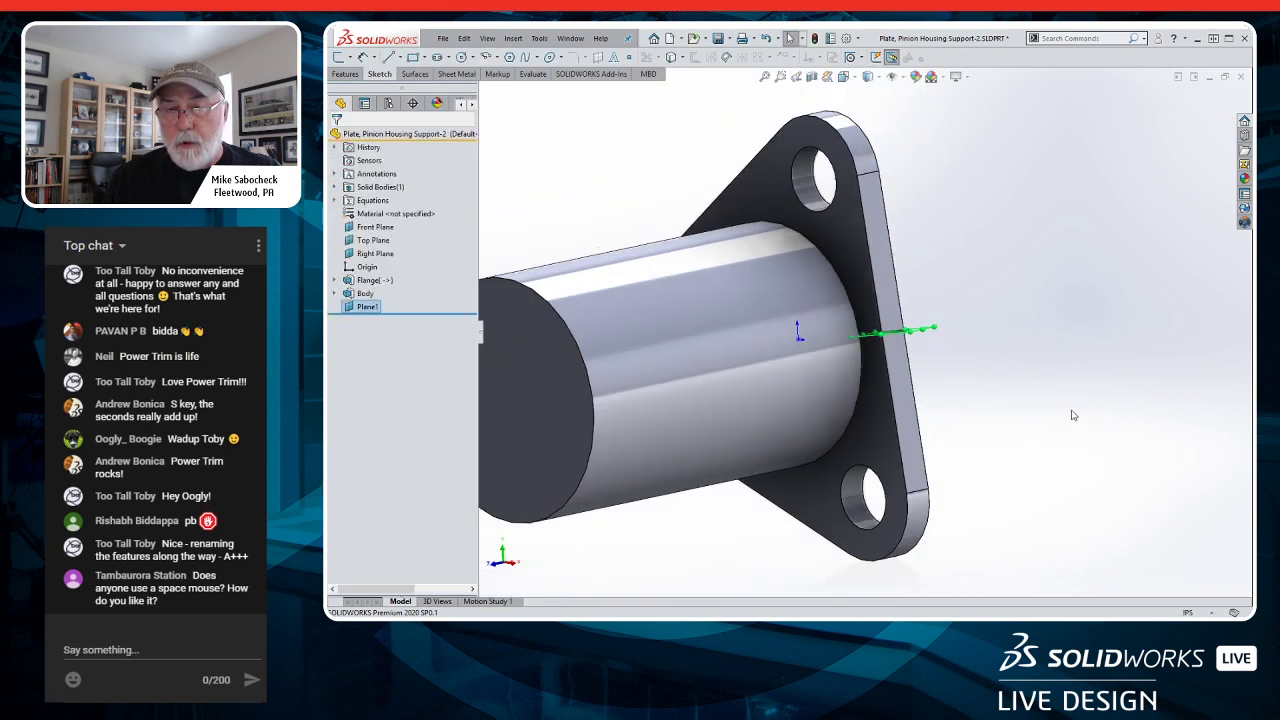
- On the new plane, sketch a sloped line from the flange's inner corner to the cylinder's side, spanning about 1.44 in along the body
middle_click_drag(941, 383, 925, 248)
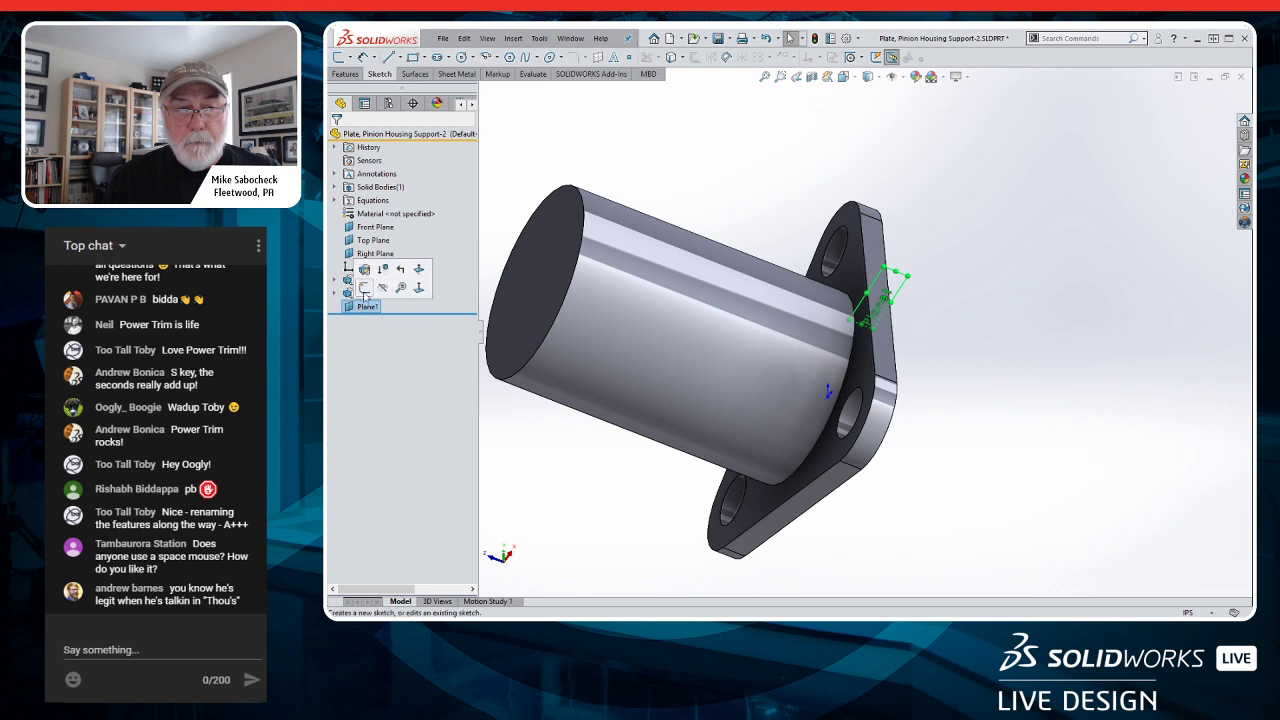
left_click(364, 287)
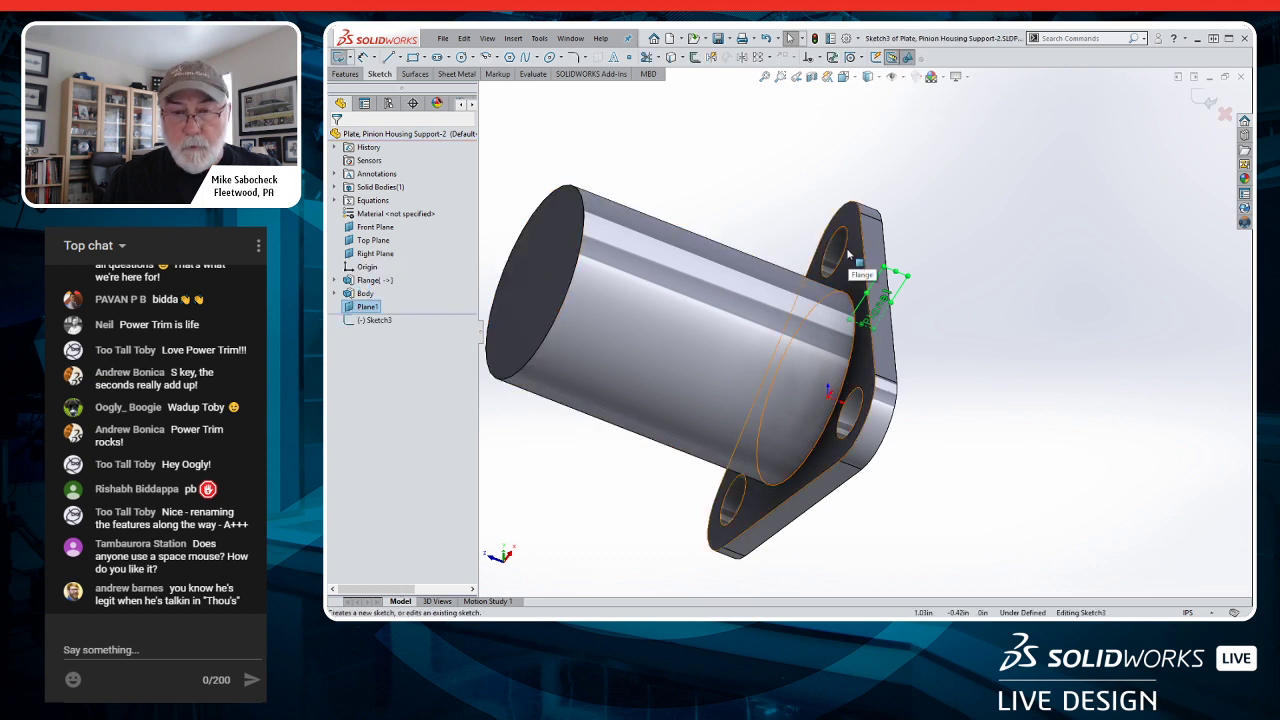
key("ctrl+8")
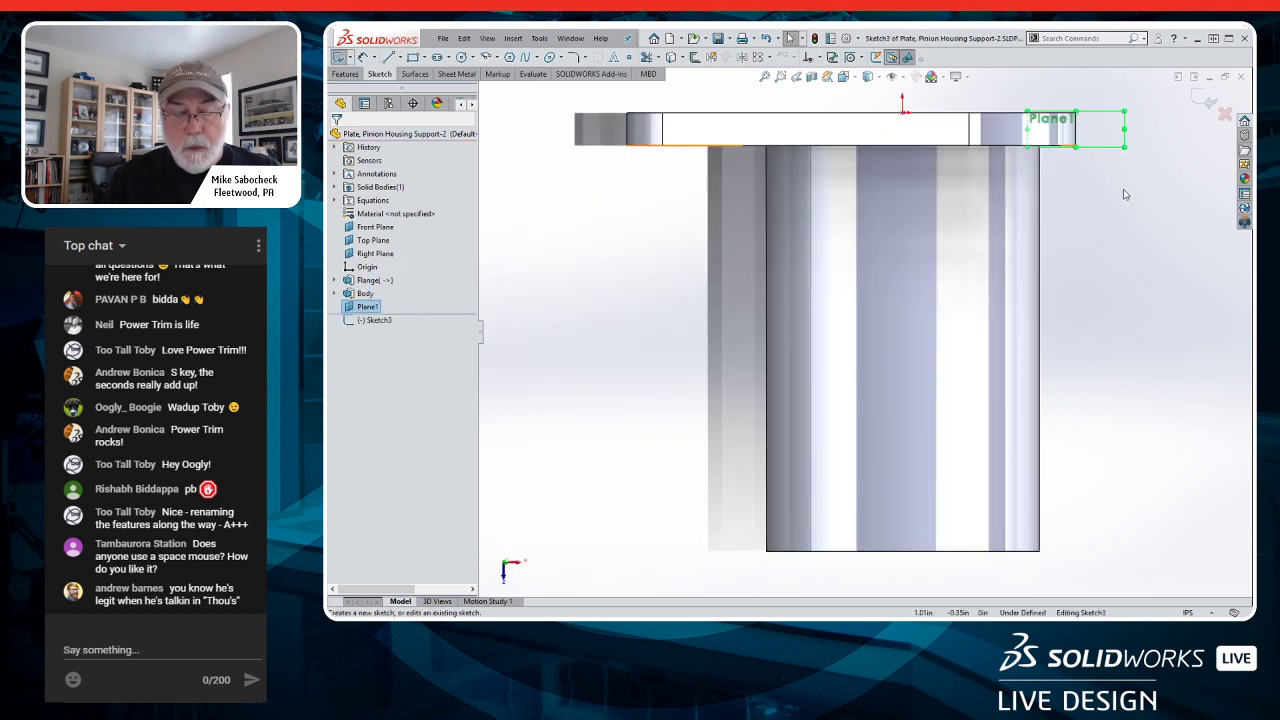
key("s")
left_click(1140, 208)
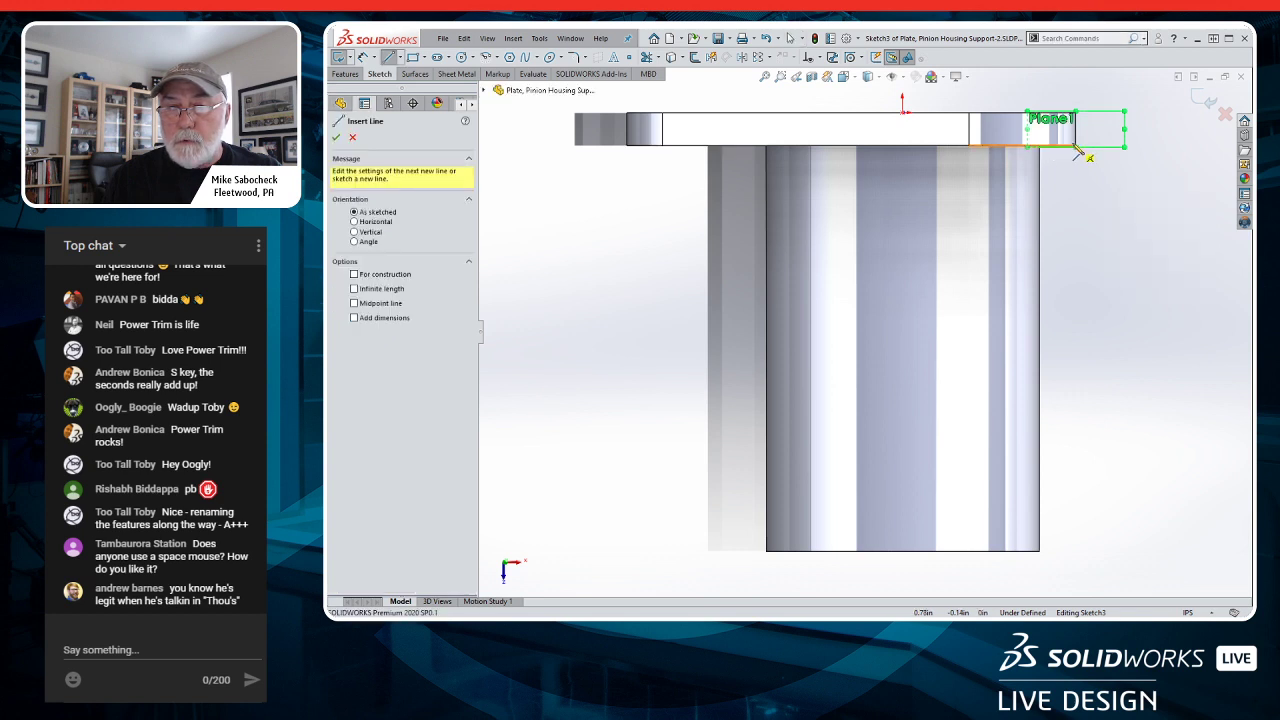
left_click(1078, 150)
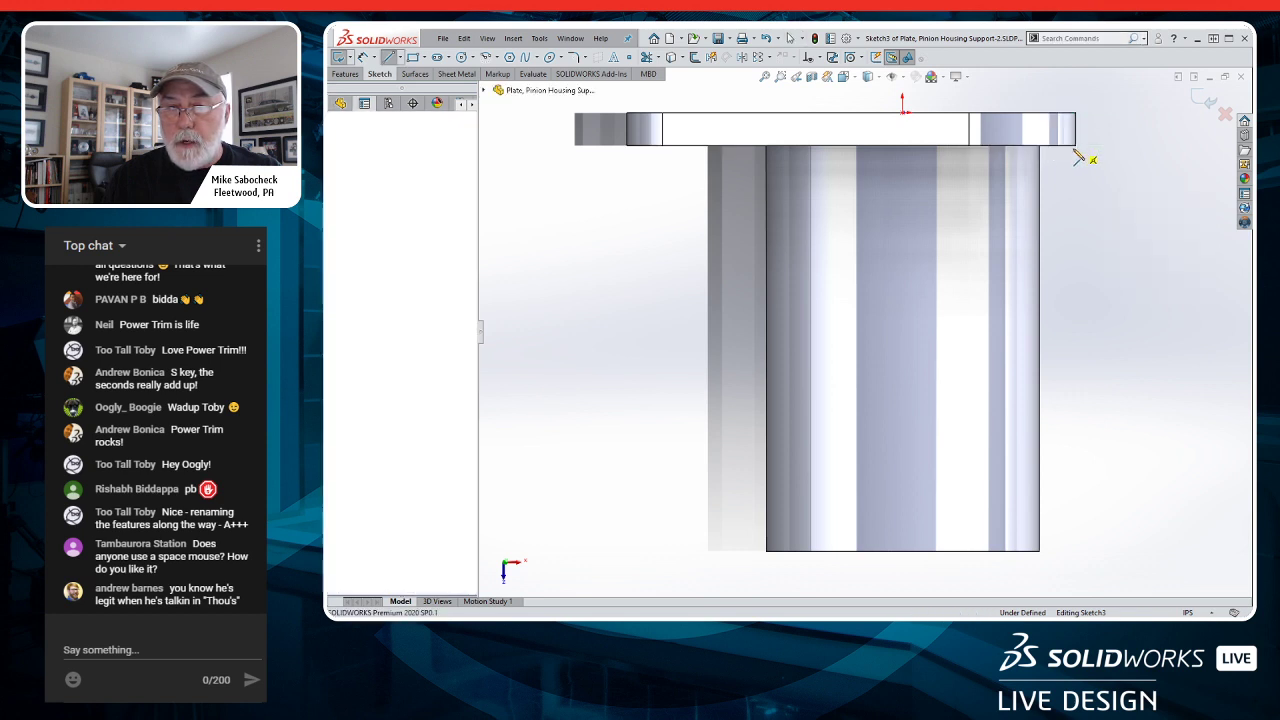
left_click(1040, 462)
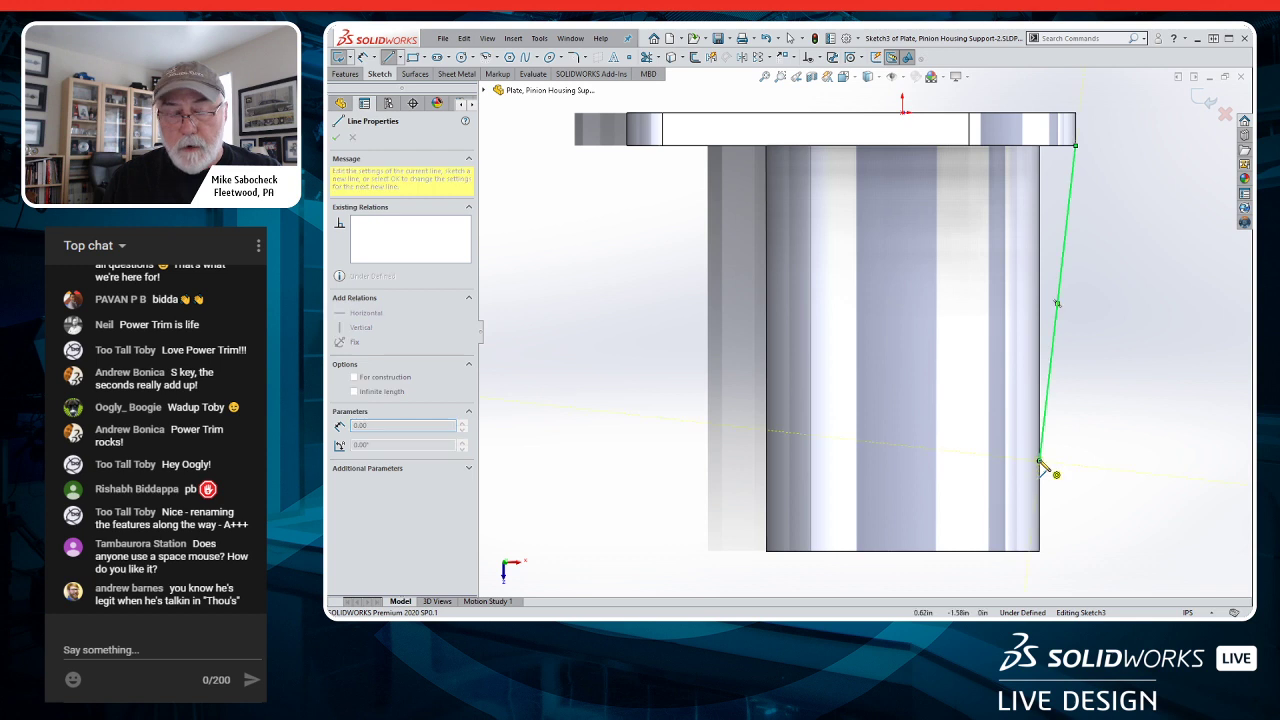
key("Escape")
- Dimension the sloped line's extent along the cylinder axis as 1.60 in
key("s")
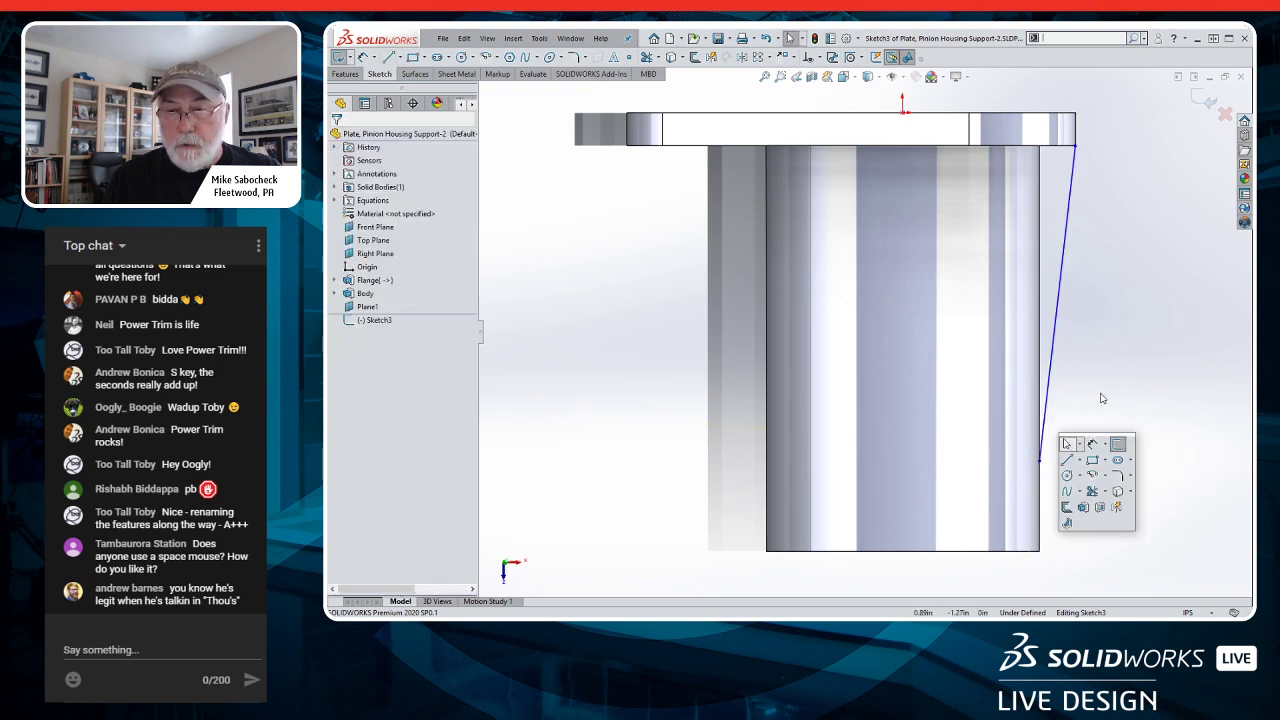
left_click(1098, 452)
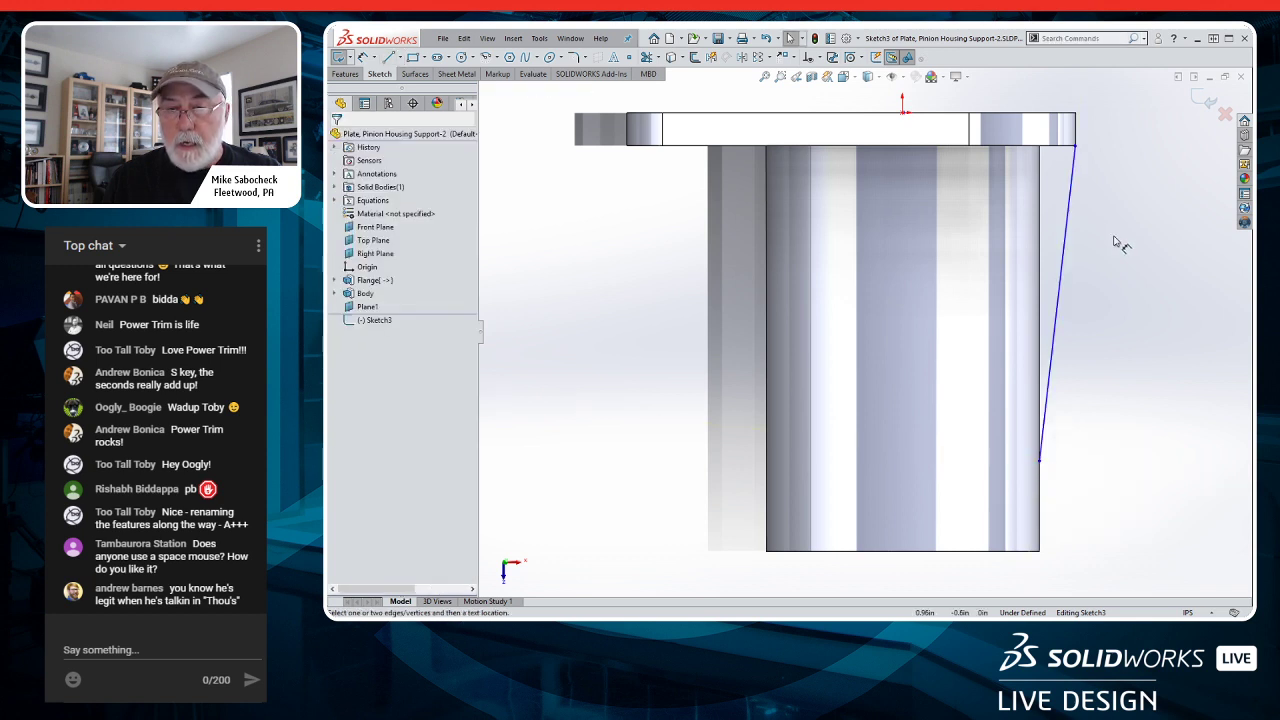
left_click(1062, 278)
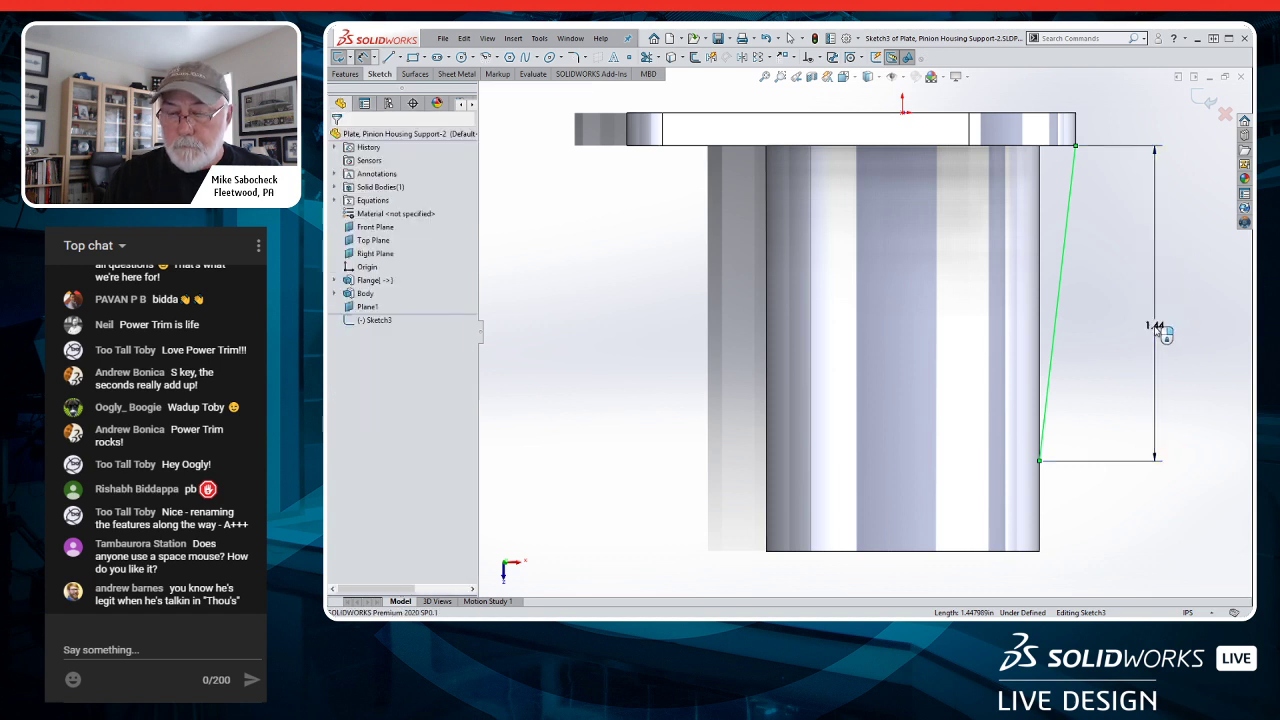
left_click(1161, 331)
type("1.6")
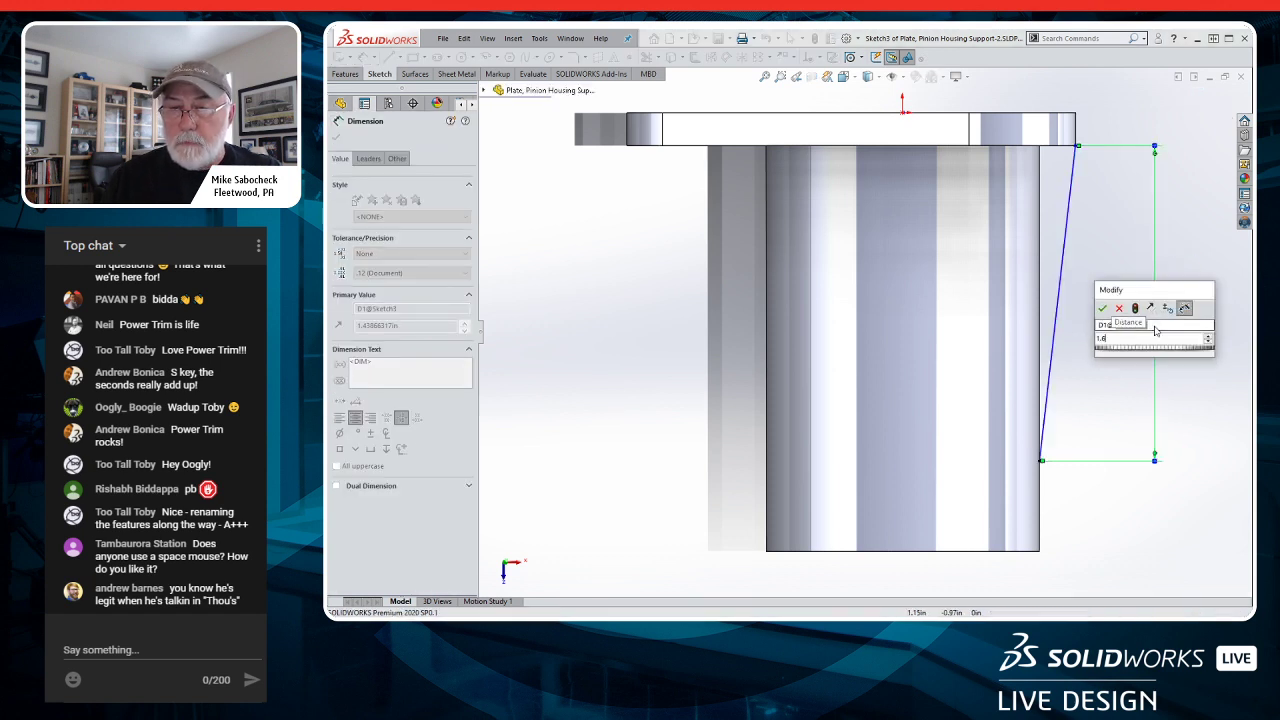
key("Return")
key("Escape")
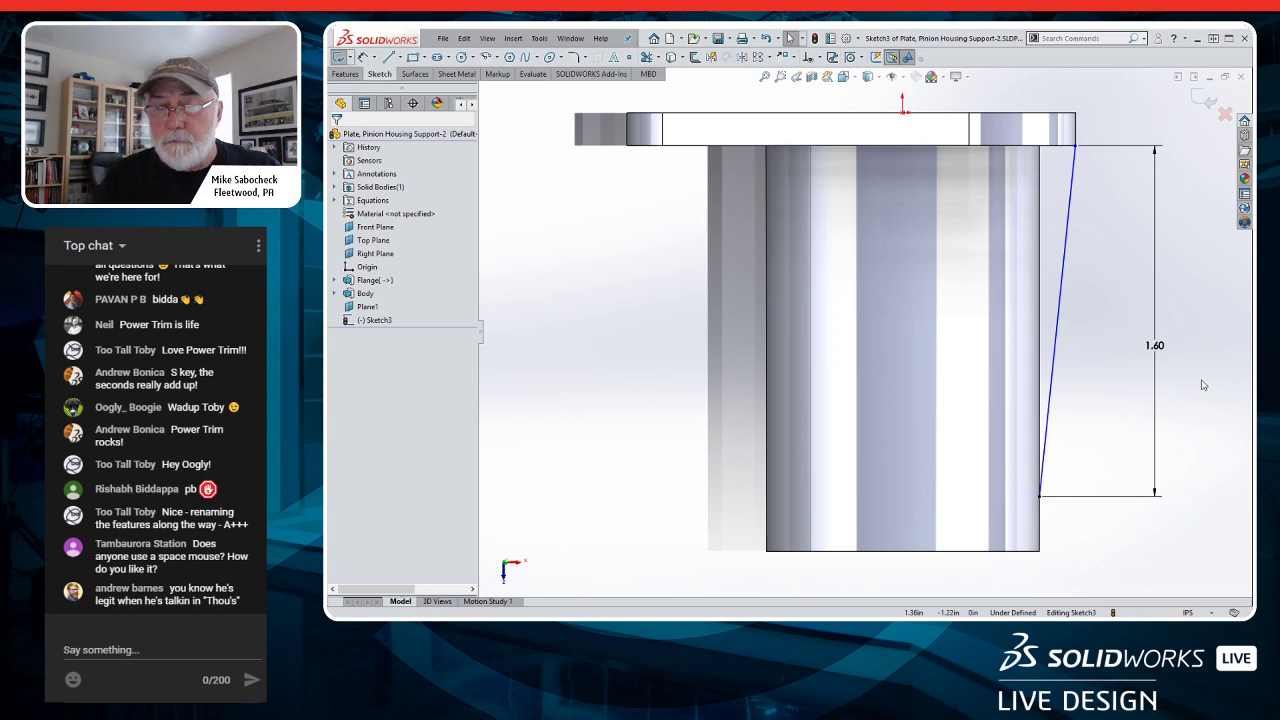
- Create a rib from the sloped line with 0.10 in thickness on both sides
middle_click_drag(1190, 389, 1059, 141)
key("s")
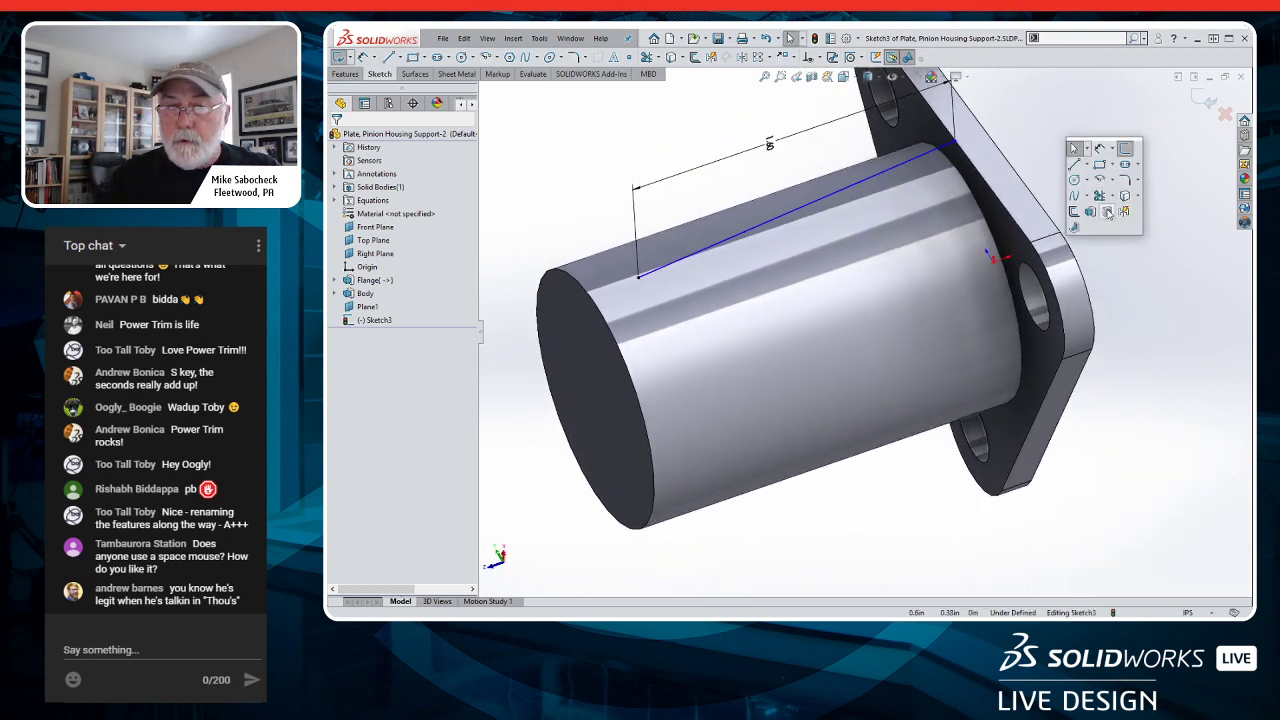
left_click(1075, 228)
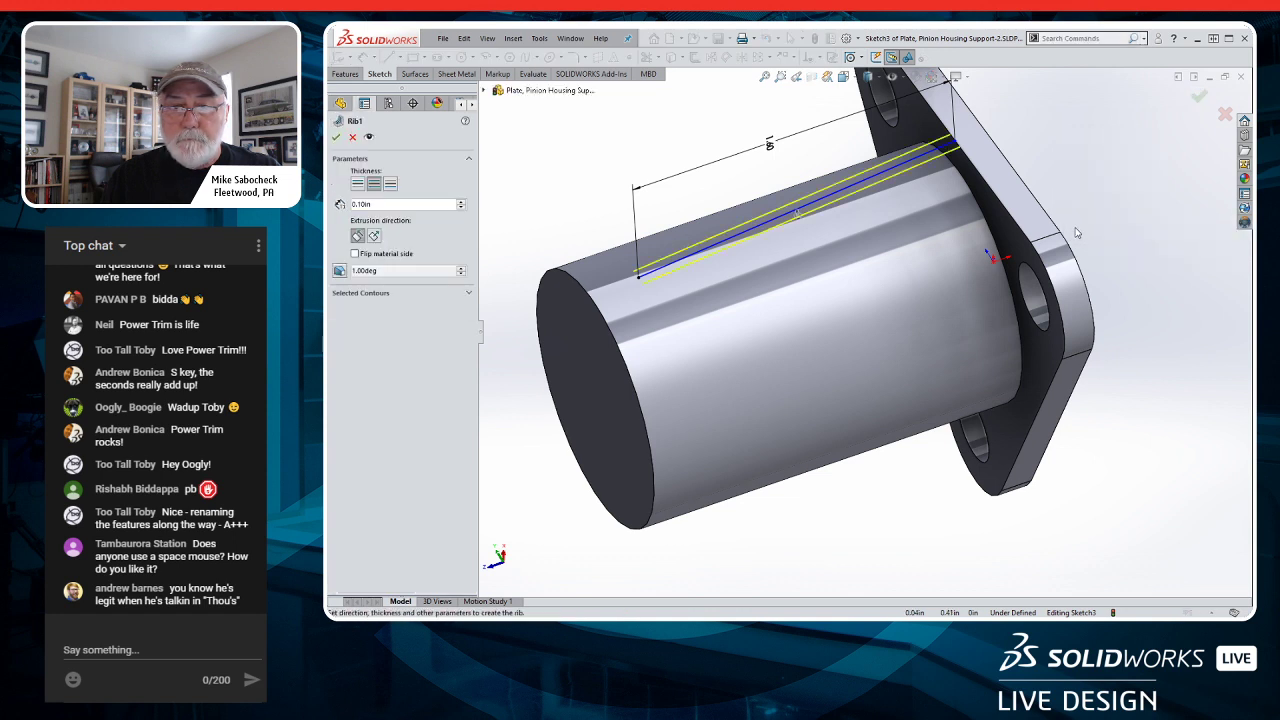
right_click(1090, 215)
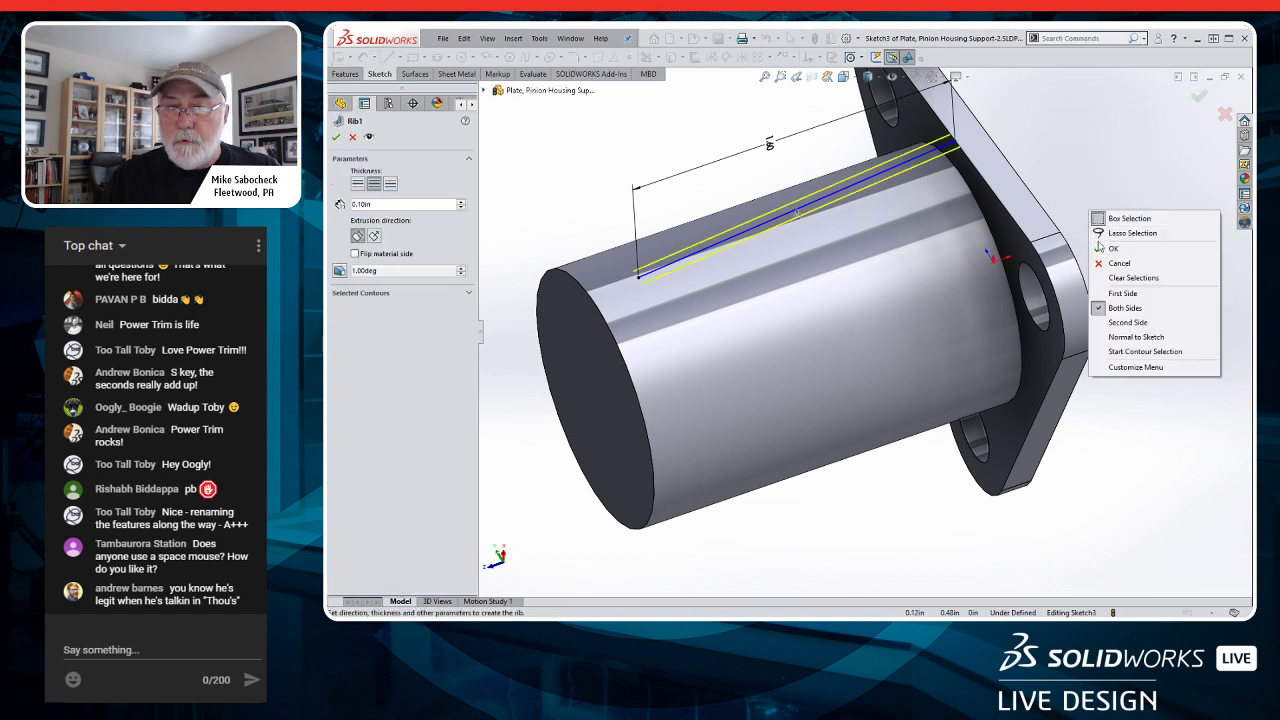
left_click(1098, 252)
middle_click_drag(1100, 258, 937, 228)
left_click(976, 173)
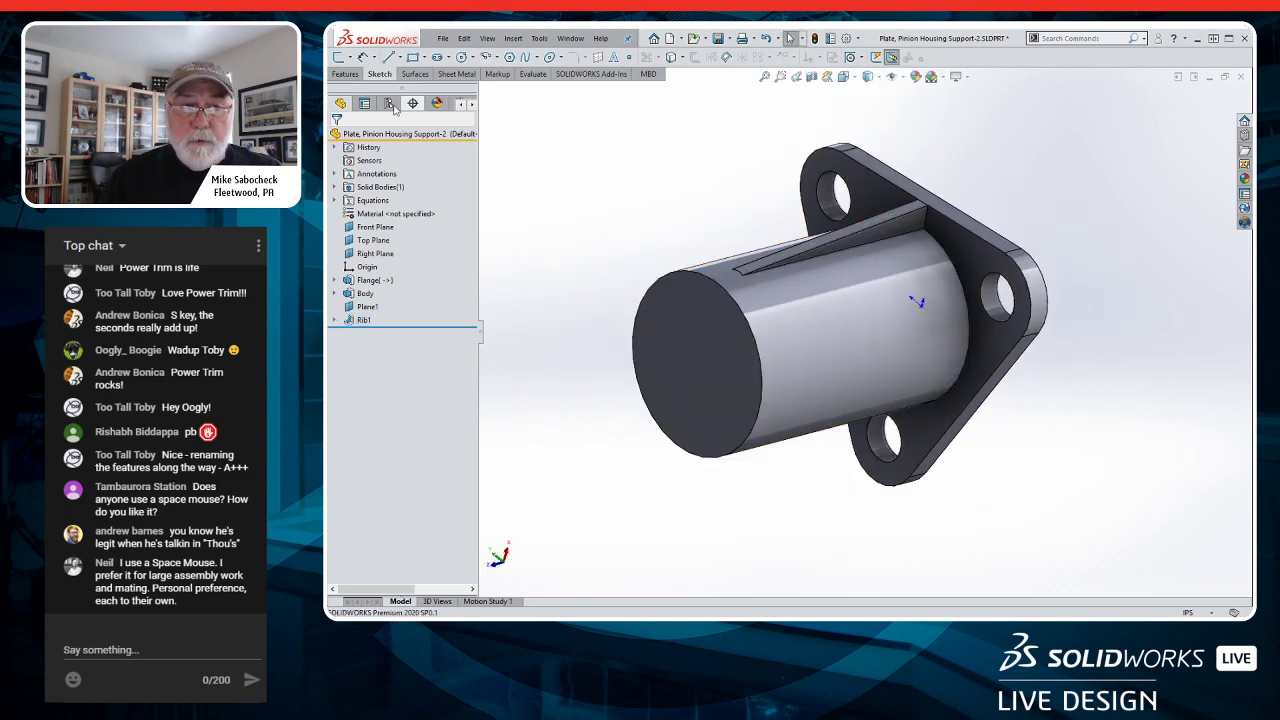
- Circular-pattern the rib about the body's central axis with 3 instances spaced 120 degrees, and hide the displayed axes
left_click(354, 76)
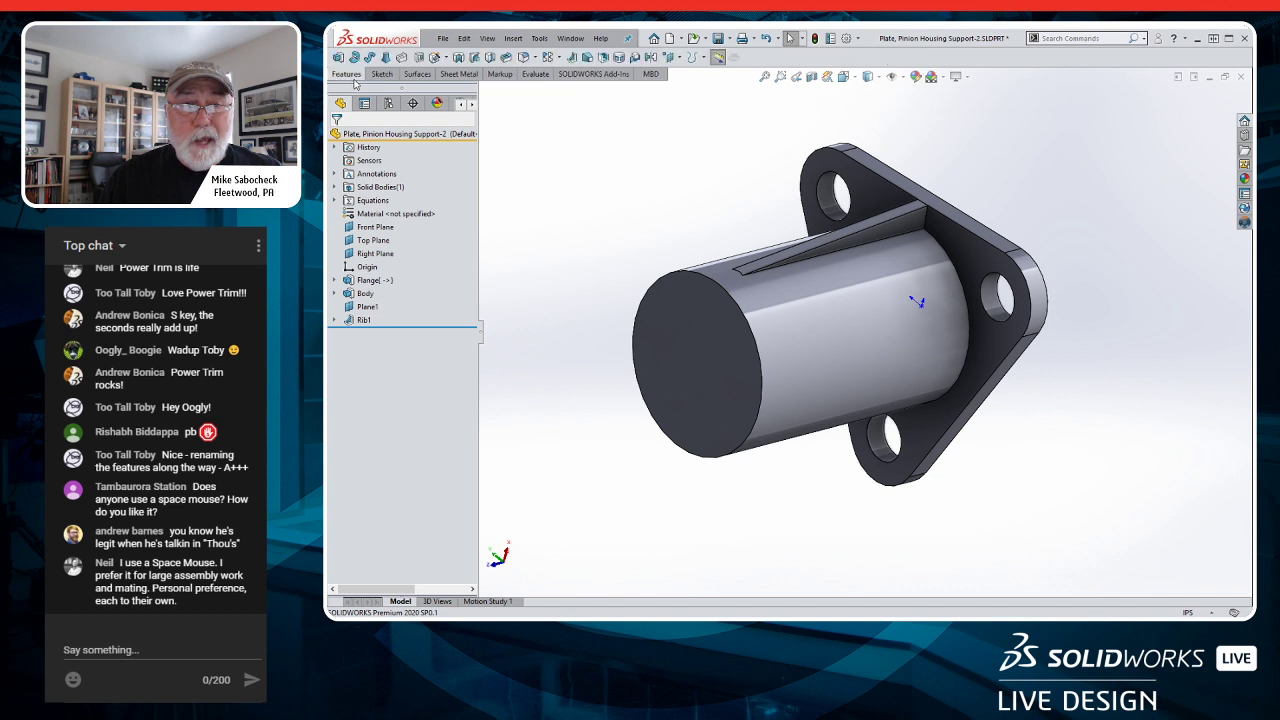
left_click(559, 61)
left_click(595, 92)
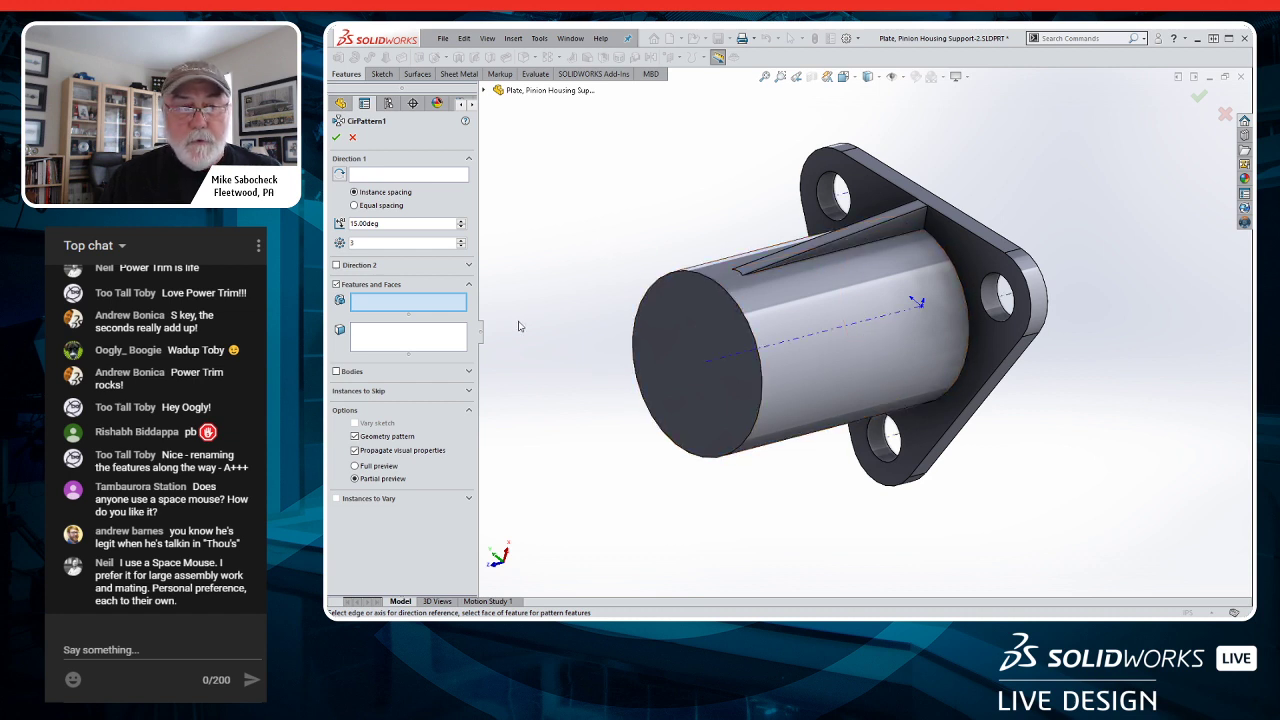
left_click(861, 241)
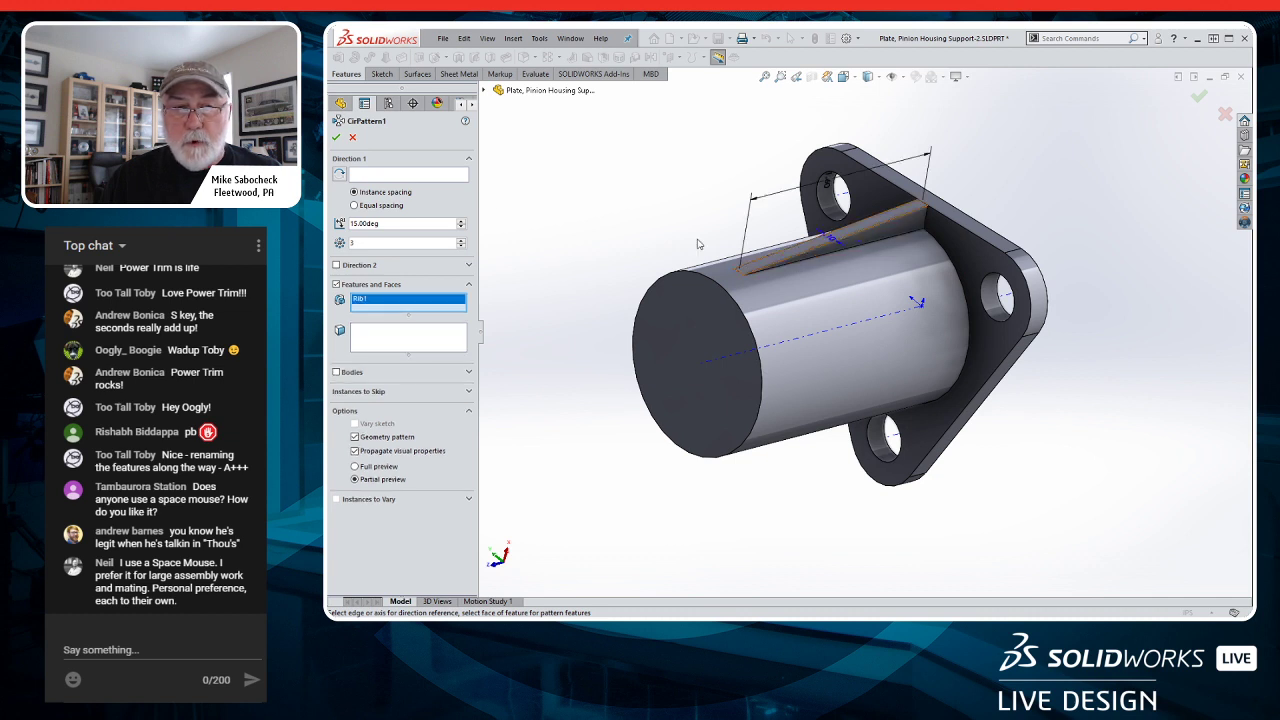
left_click(436, 177)
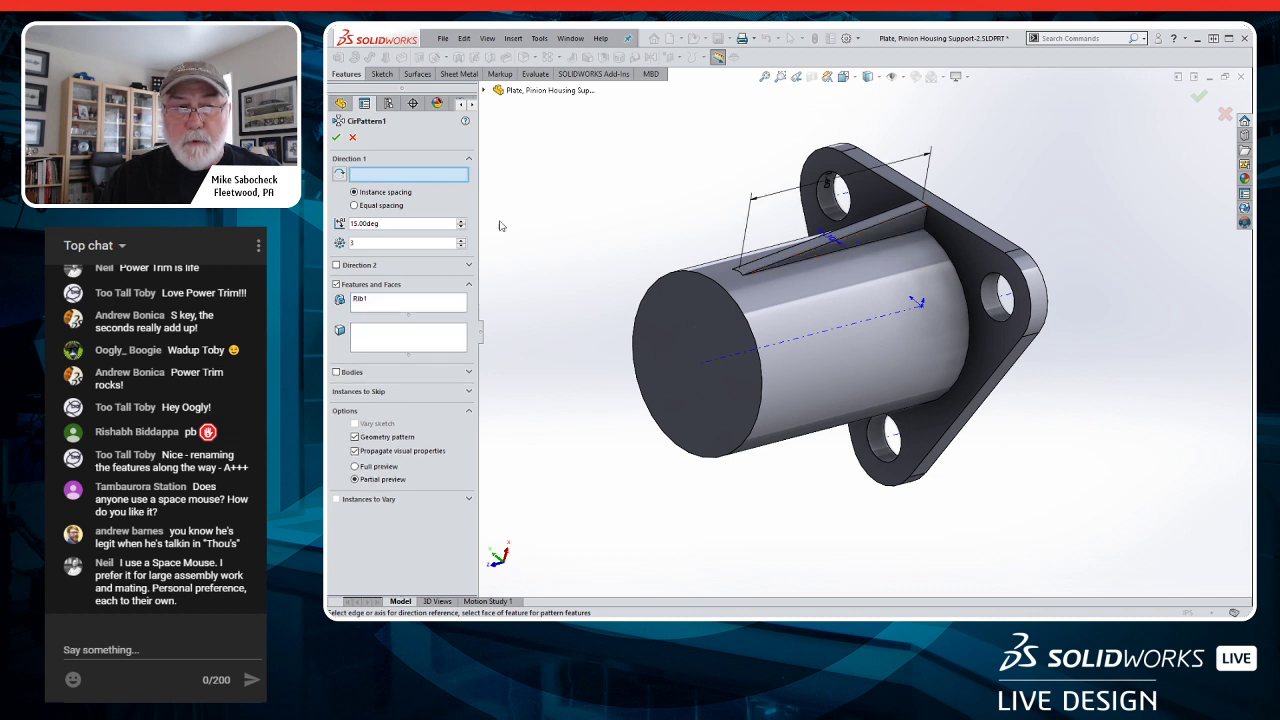
left_click(727, 357)
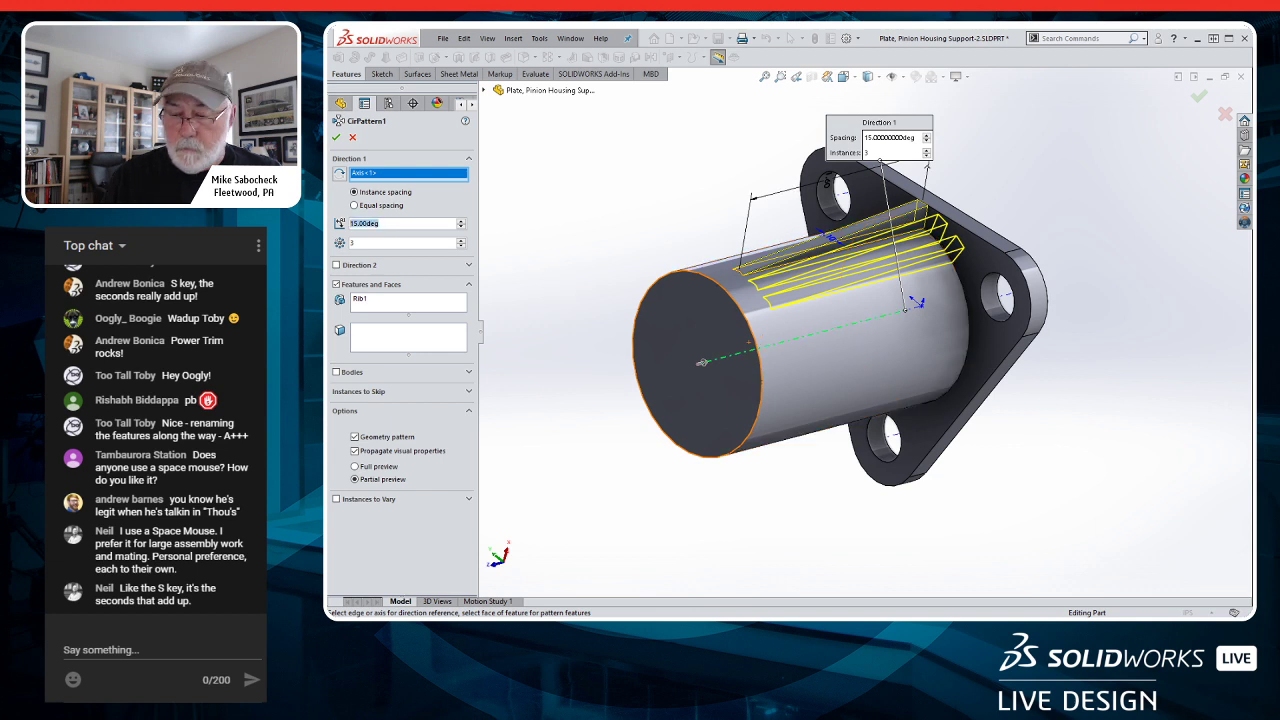
type("120")
key("Return")
key("Return")
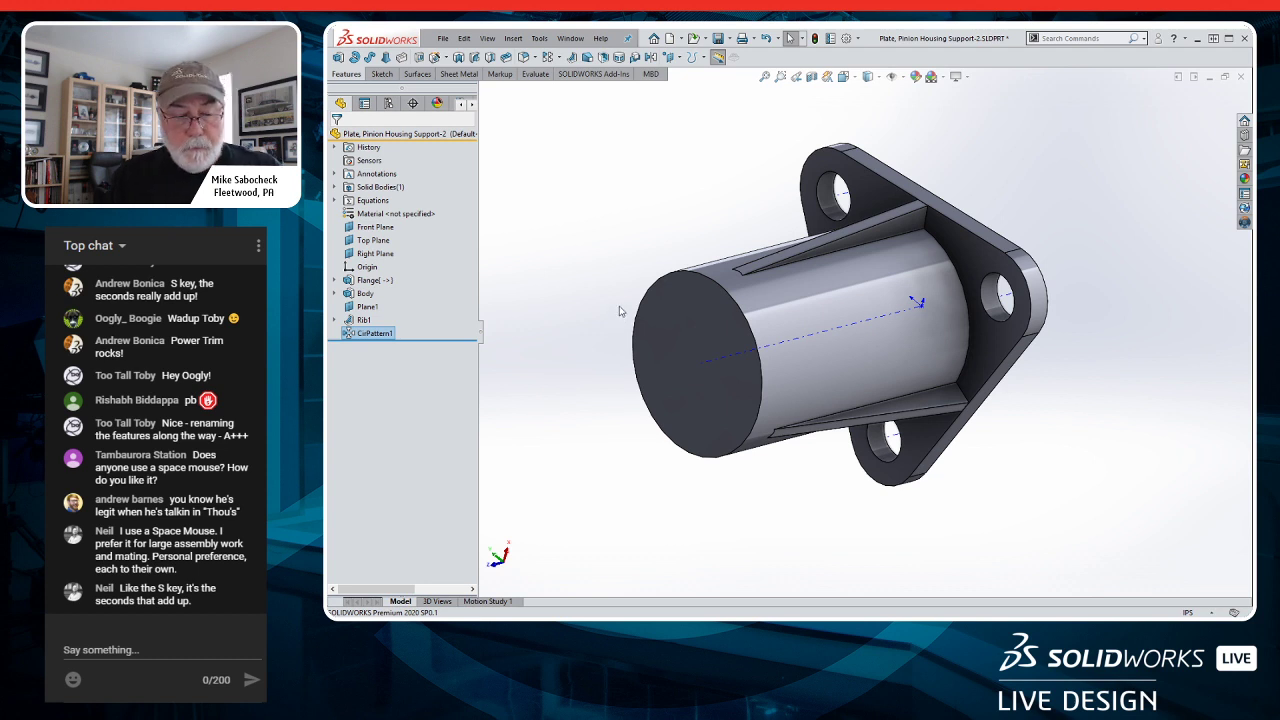
middle_click_drag(1117, 436, 1051, 399)
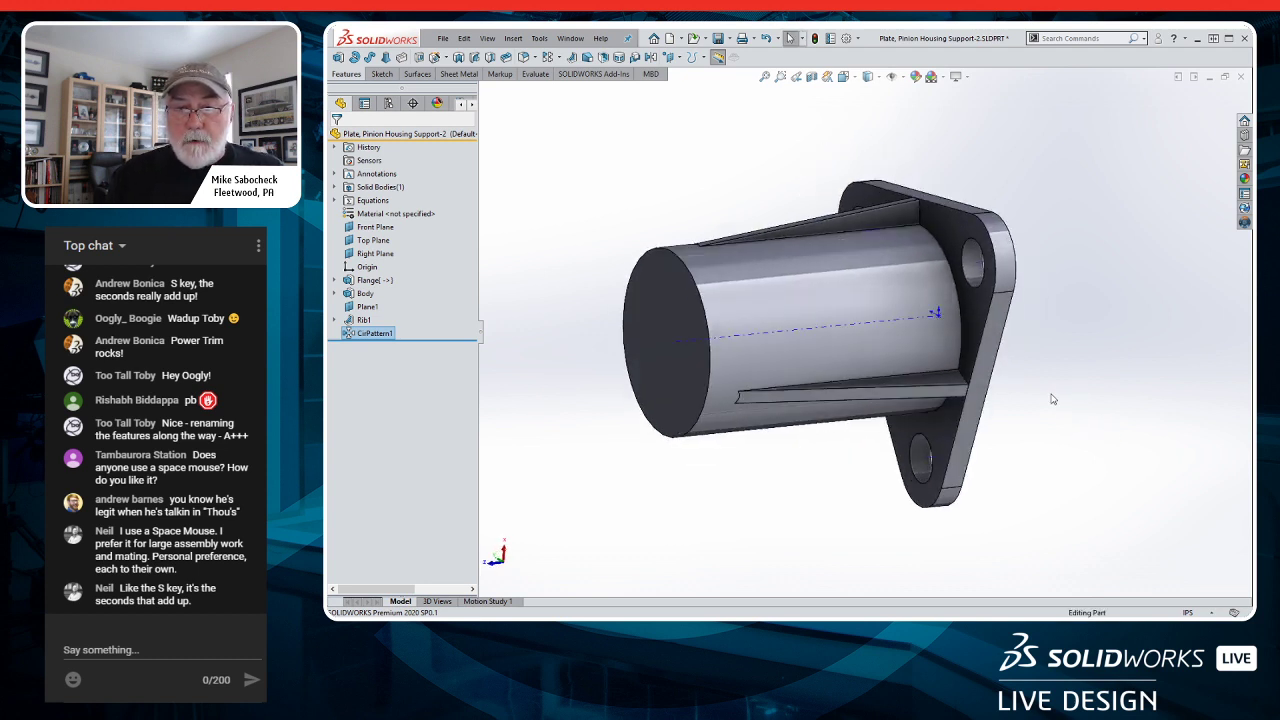
left_click(891, 78)
- Start a sketch on the body's circular face inside the flange's central hole
middle_click_drag(1110, 360, 860, 322)
left_click(851, 319)
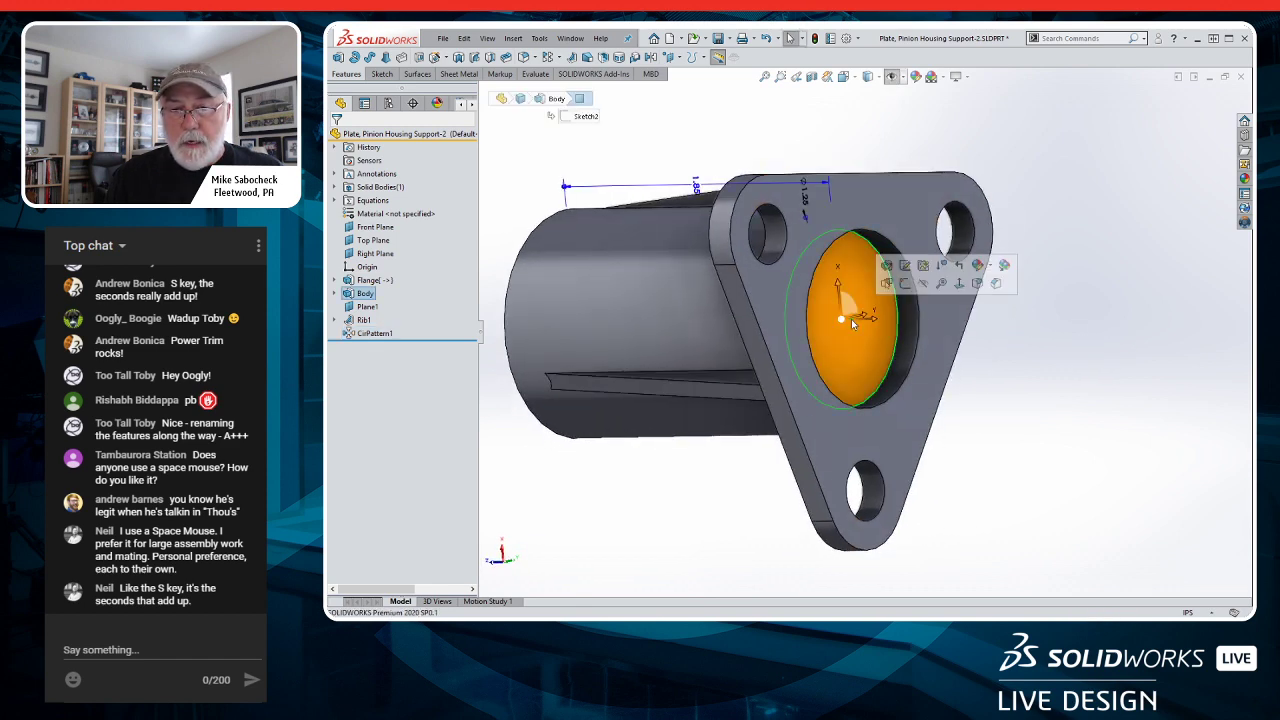
left_click(905, 285)
left_click(897, 301)
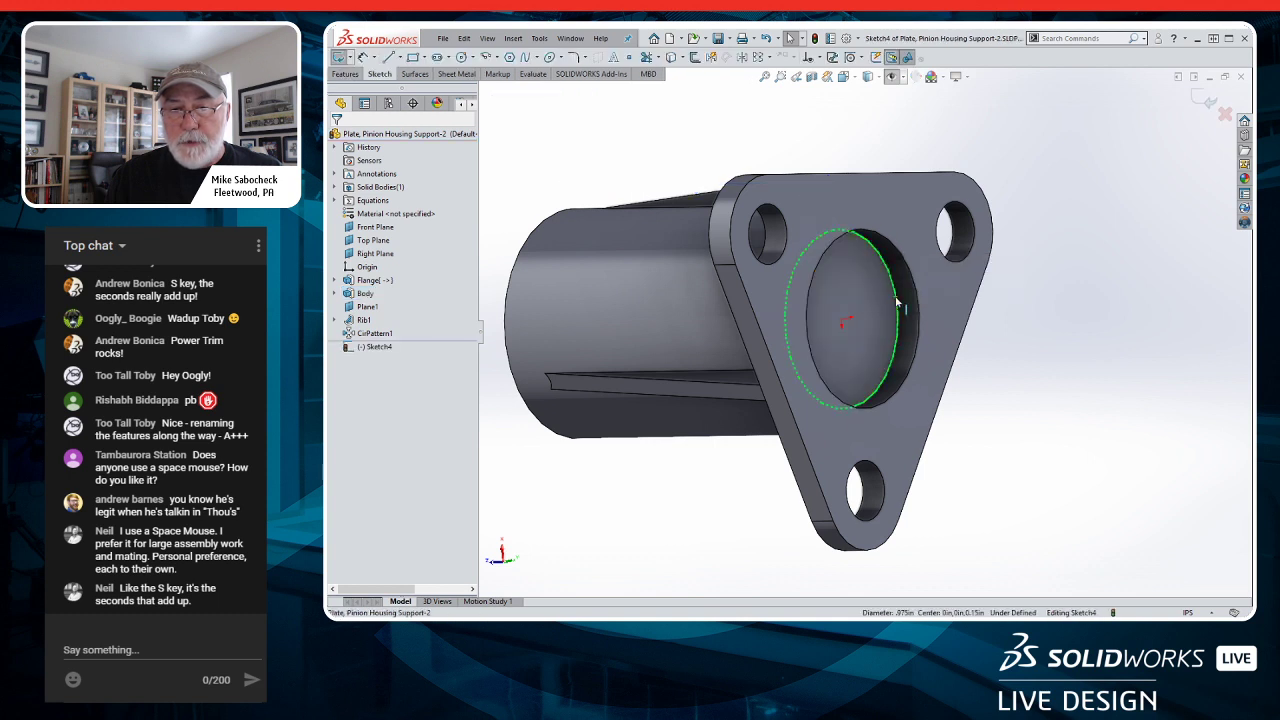
right_click(1021, 329)
left_click(1019, 328)
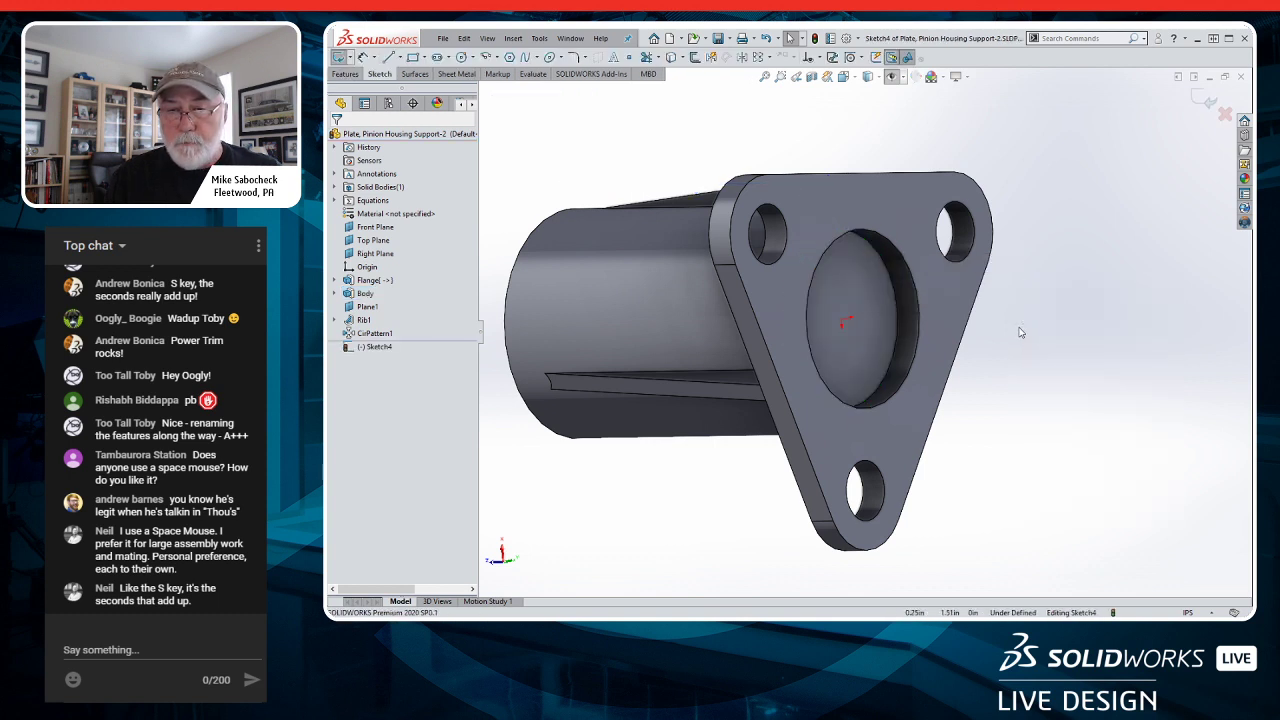
- Convert the circular edge of the body's face inside the flange hole into a sketch circle
key("s")
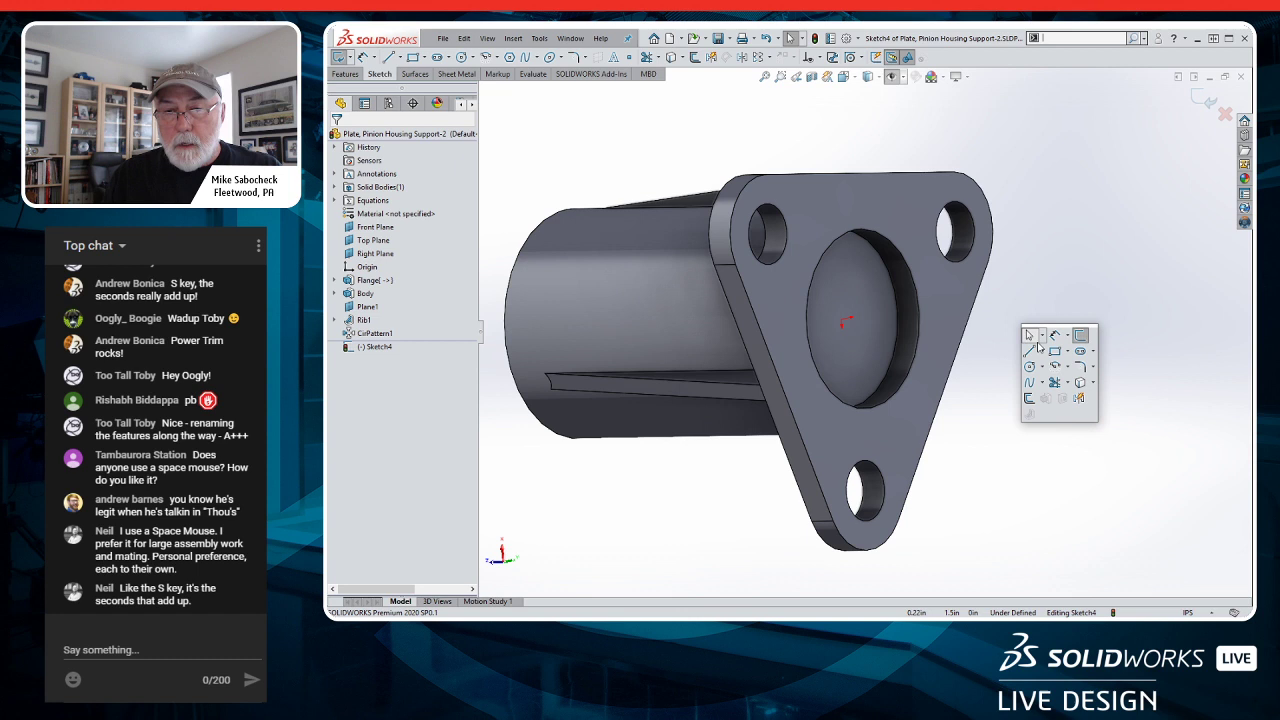
left_click(1082, 383)
left_click(895, 322)
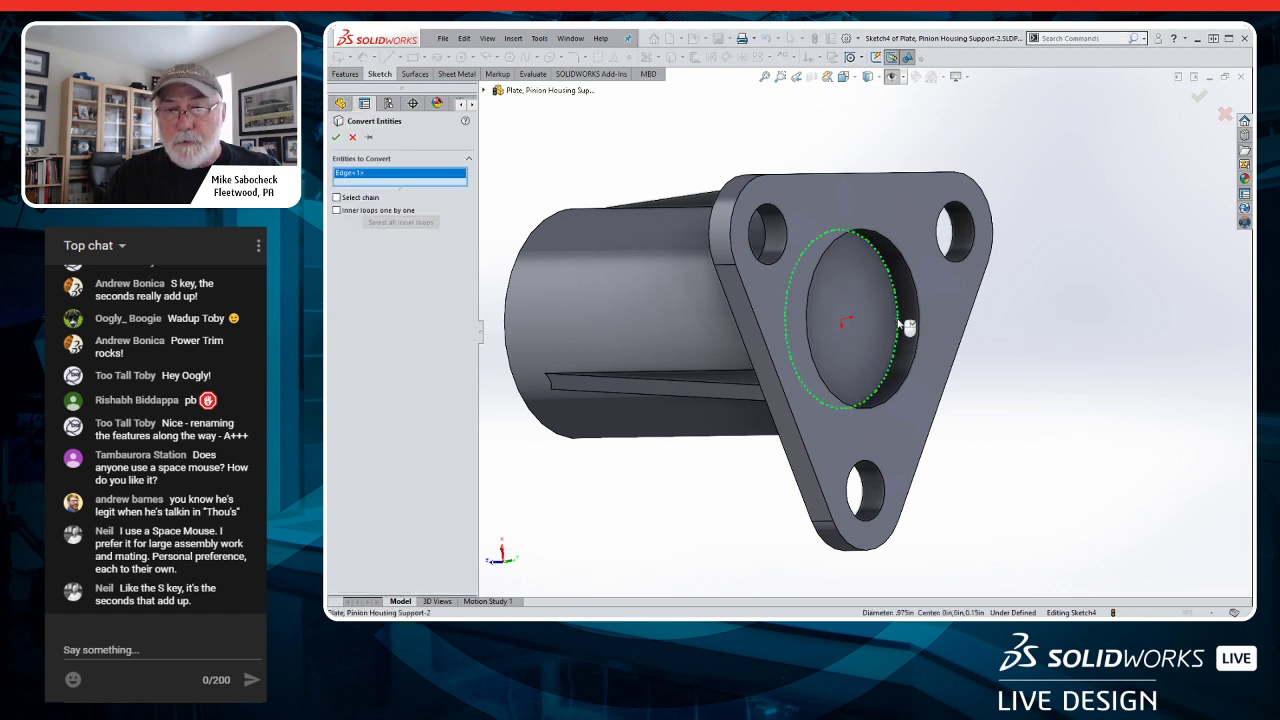
key("Return")
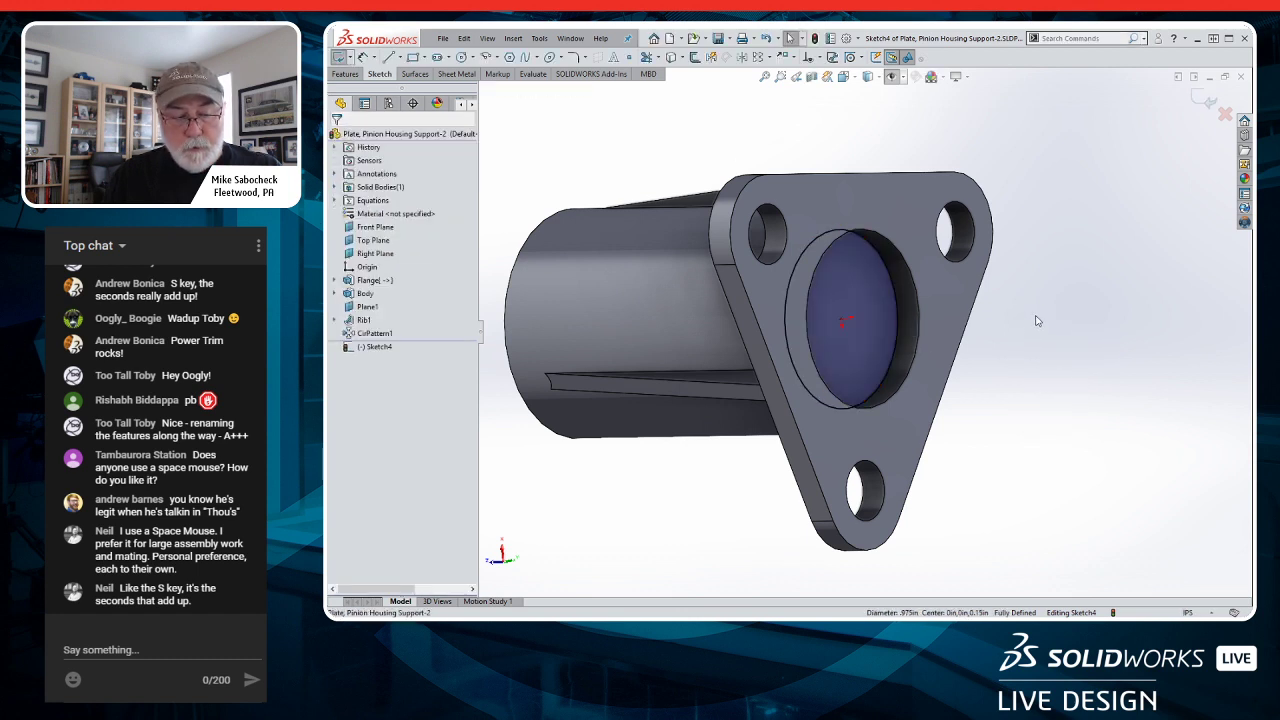
- Cut-extrude the converted circle into the cylindrical body to a blind depth of 1.35 in
key("s")
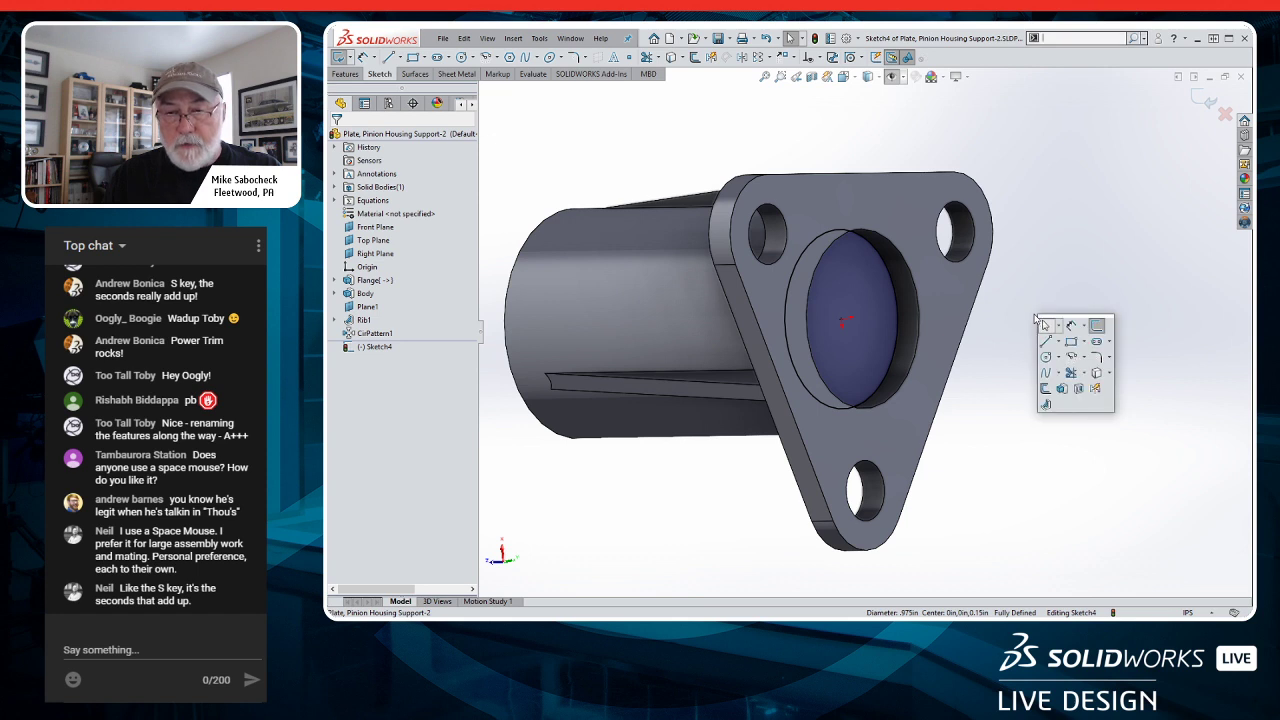
left_click(1078, 388)
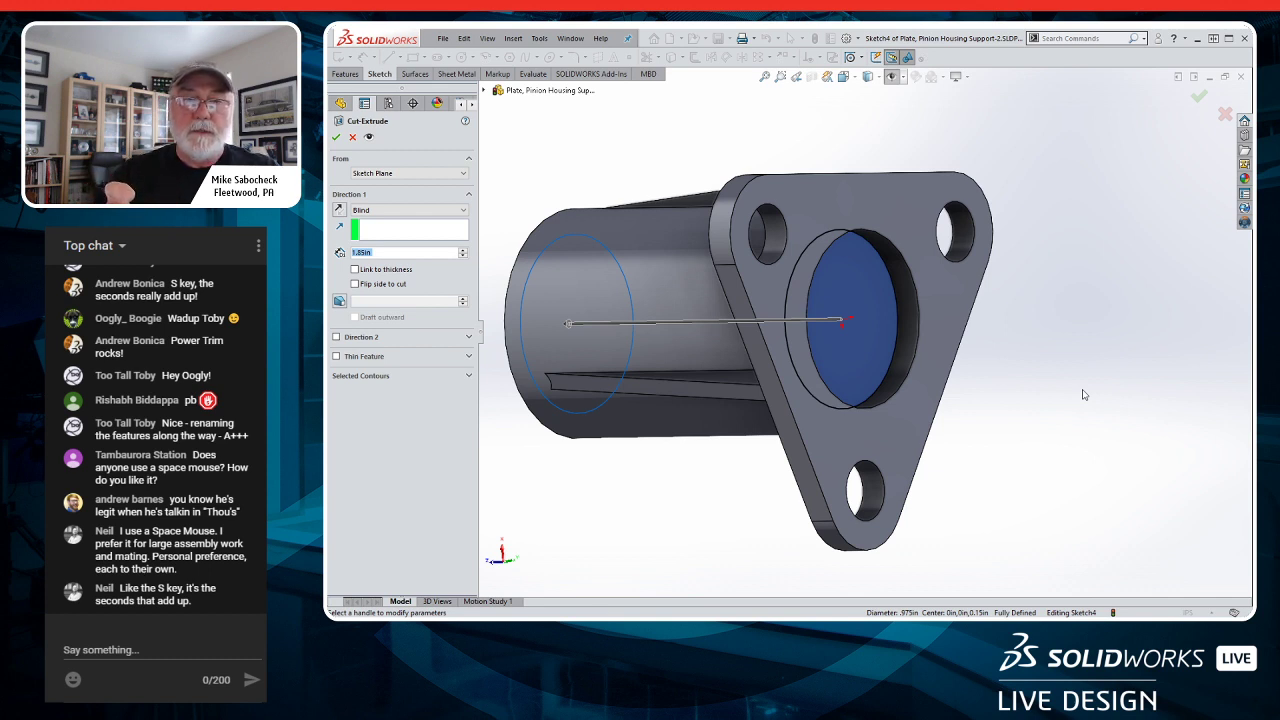
type("1.35")
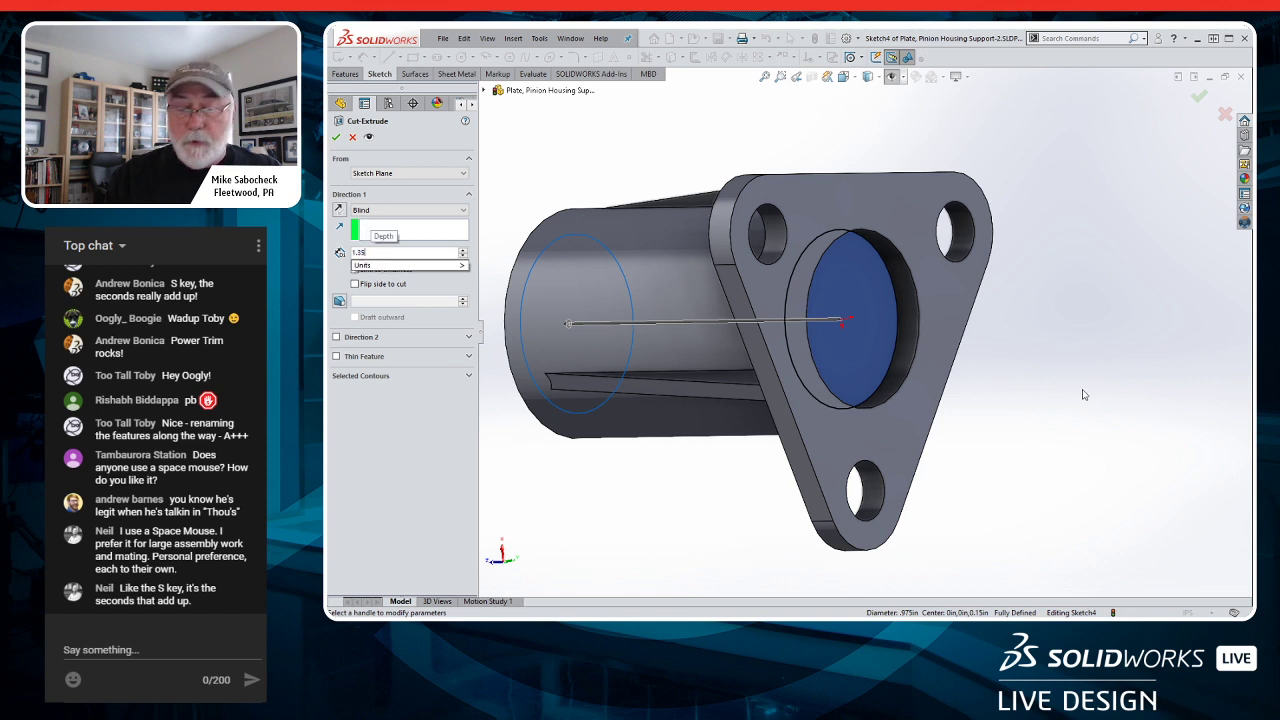
key("Return")
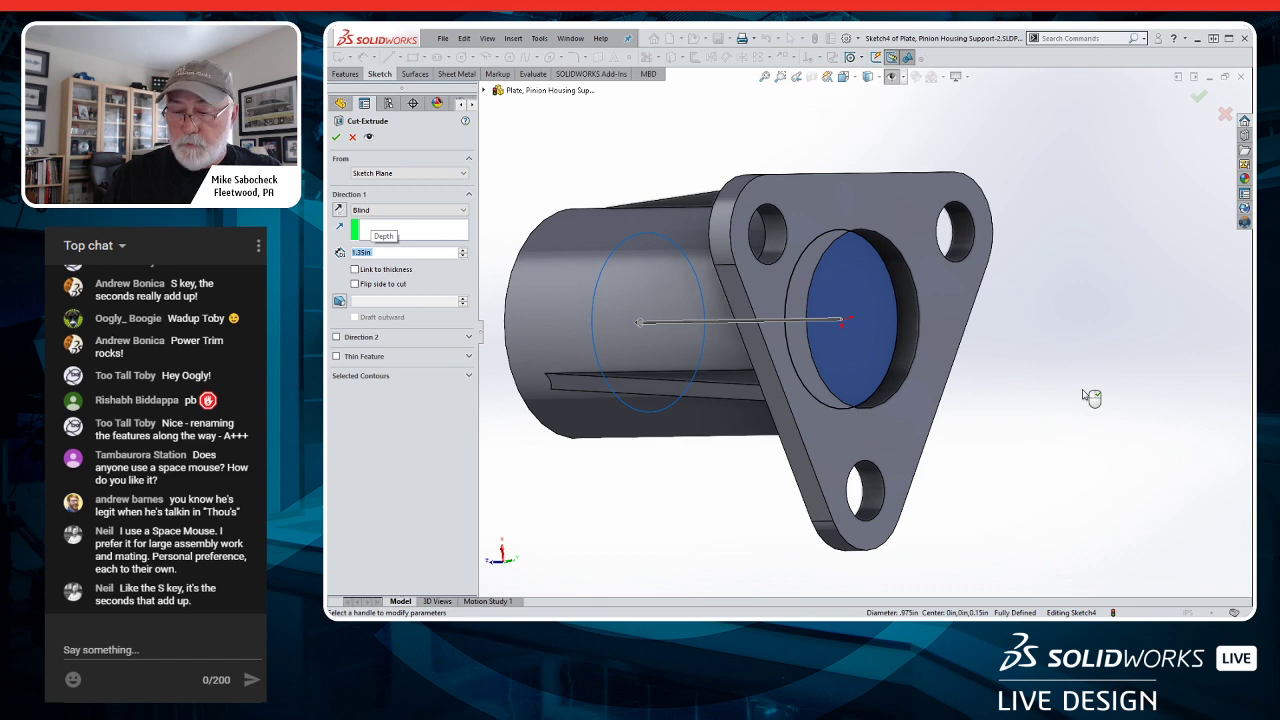
right_click(1091, 397)
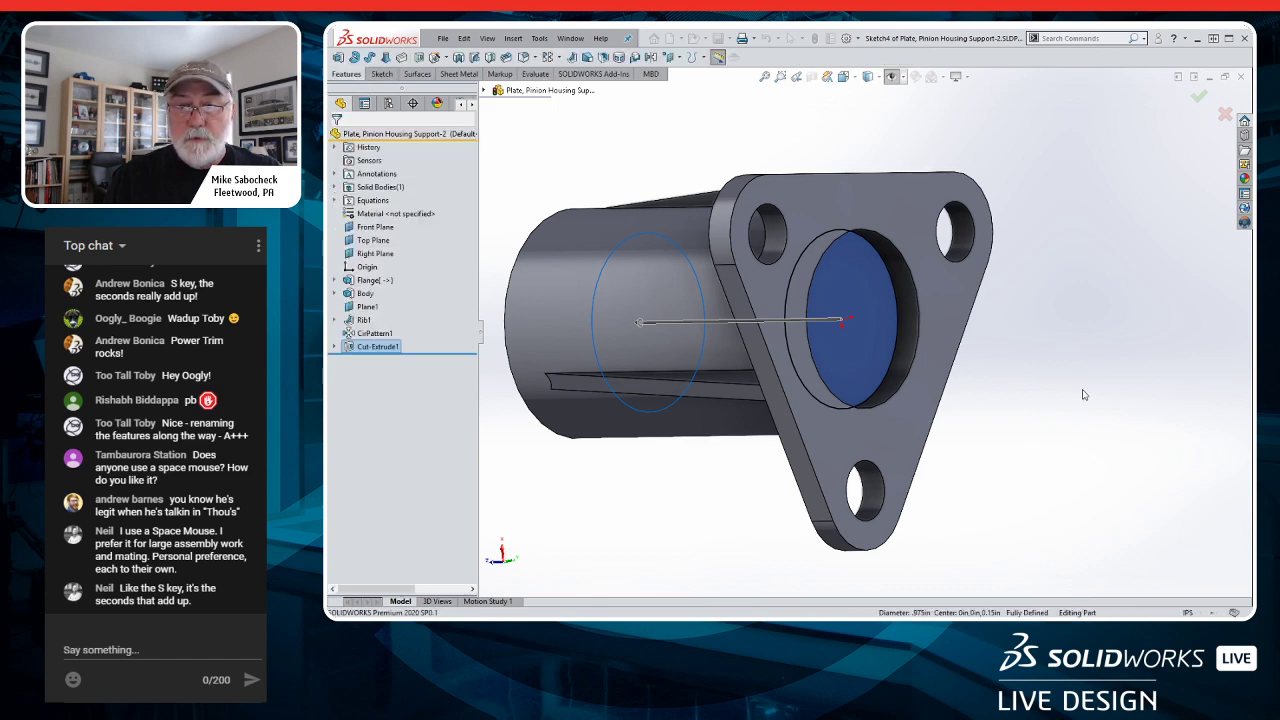
middle_click_drag(990, 398, 1120, 401)
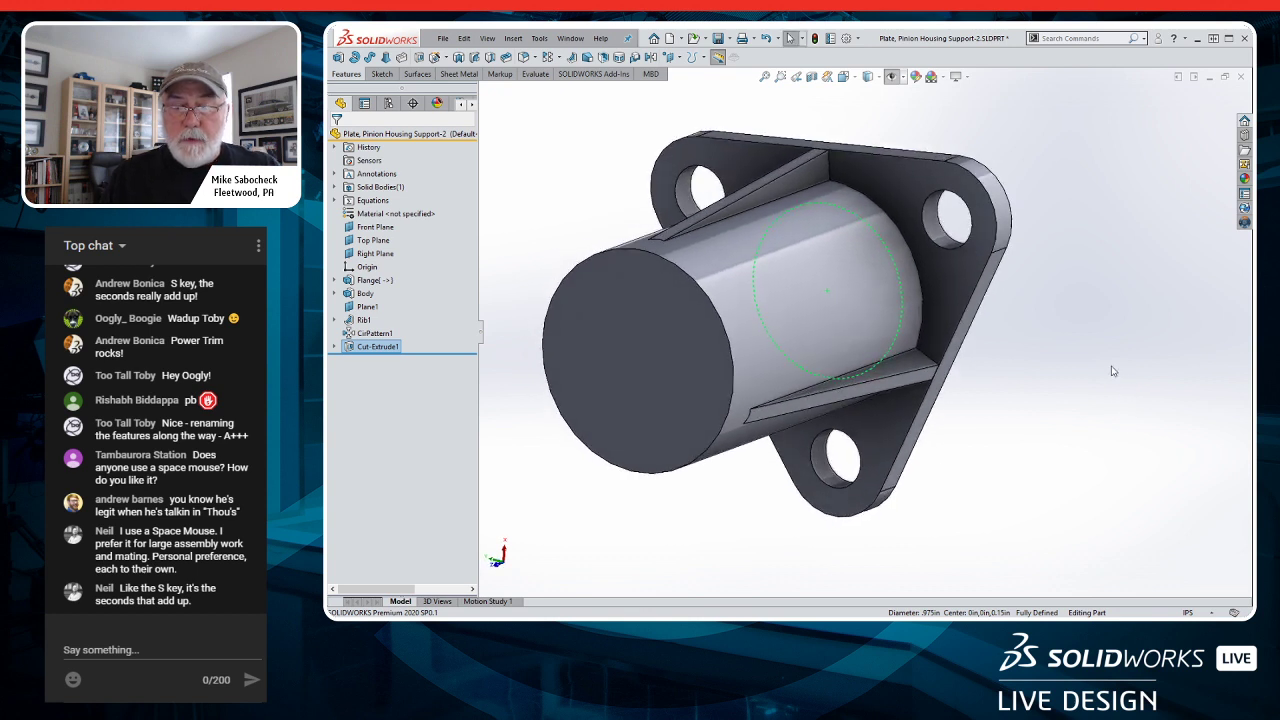
left_click(1128, 373)
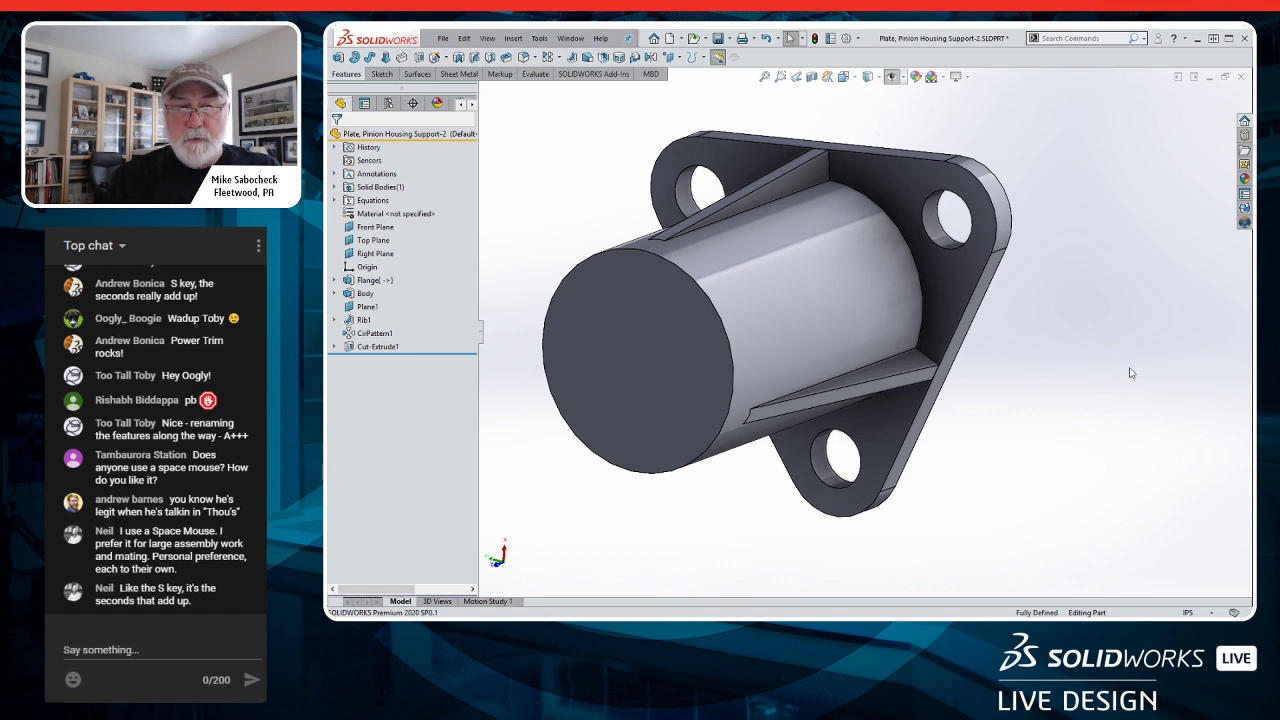
- Rename the reference plane used for the rib as "Rib Plane"
left_click(367, 307)
left_click(368, 309)
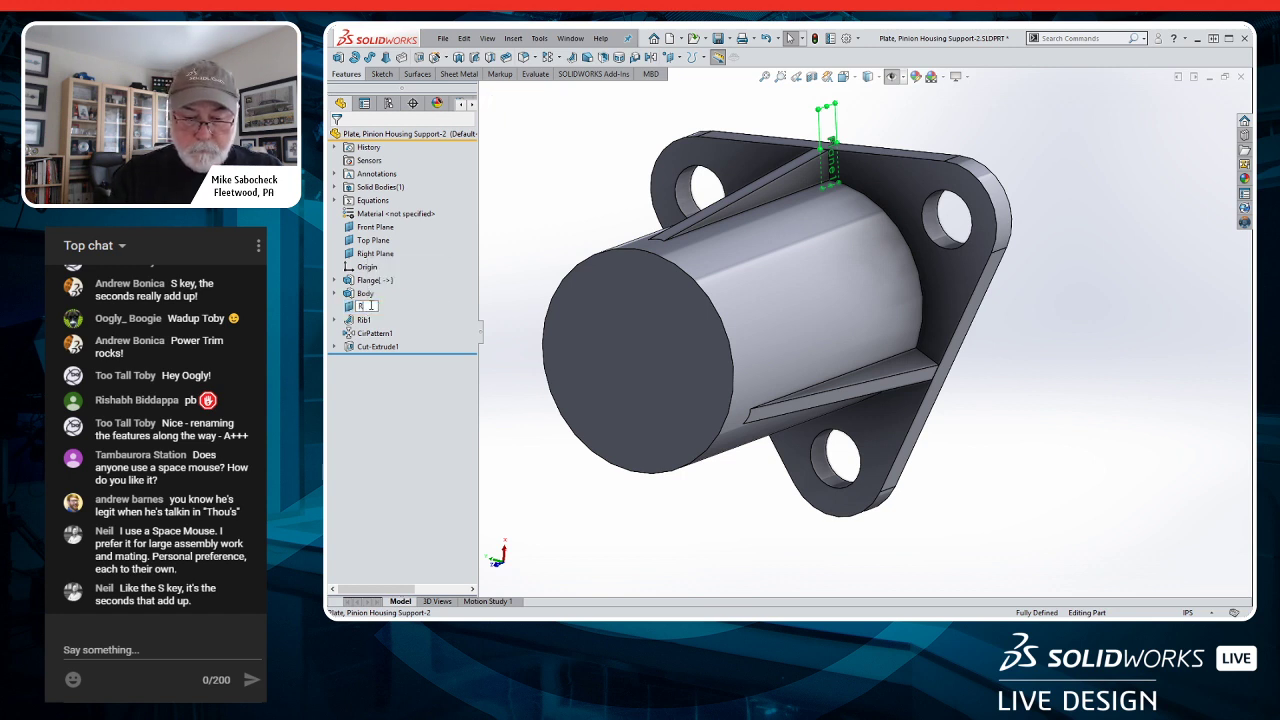
type("Rib_Plan")
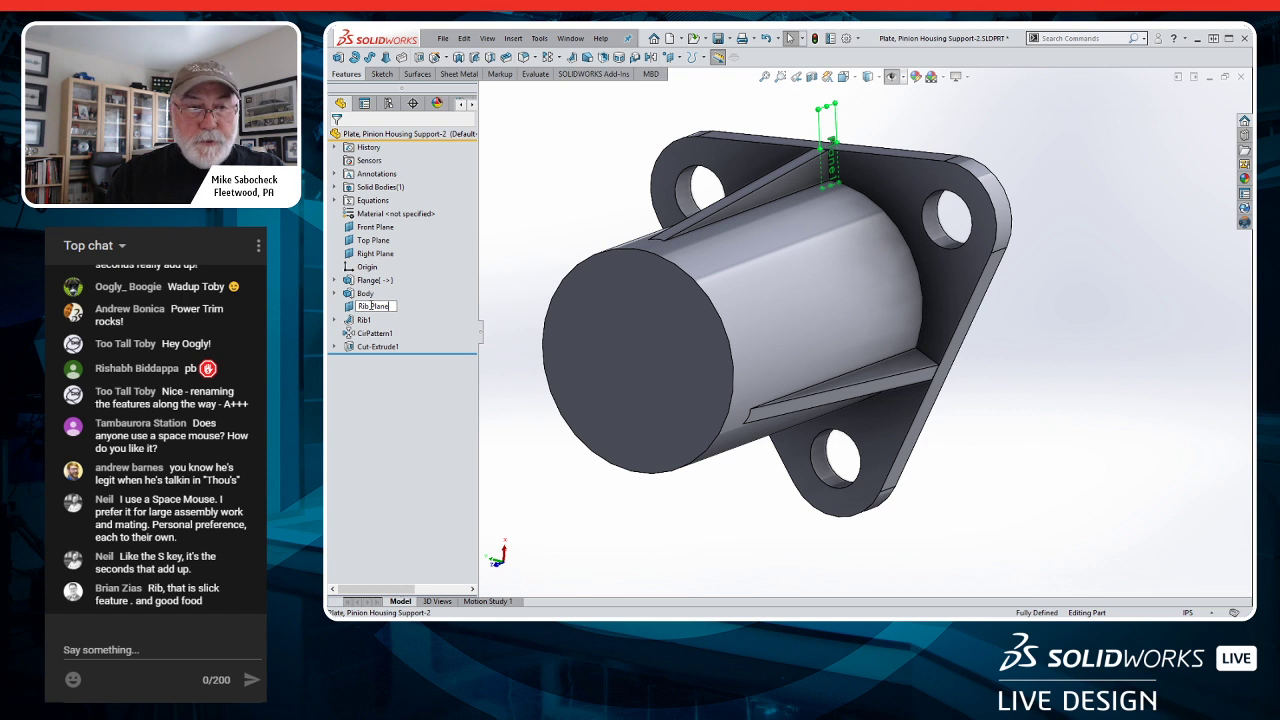
type("e")
key("Return")
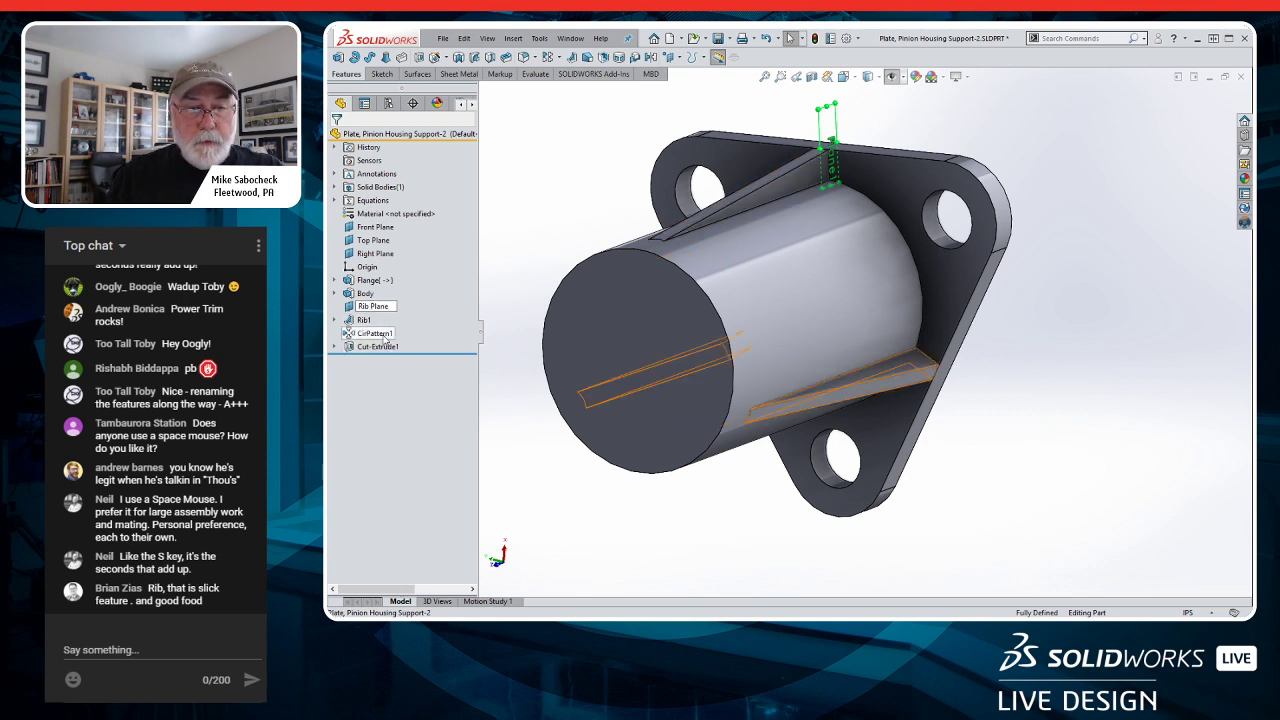
- Rename the circular pattern feature of the ribs as "CRib Pattern1"
left_click(366, 334)
left_click(366, 334)
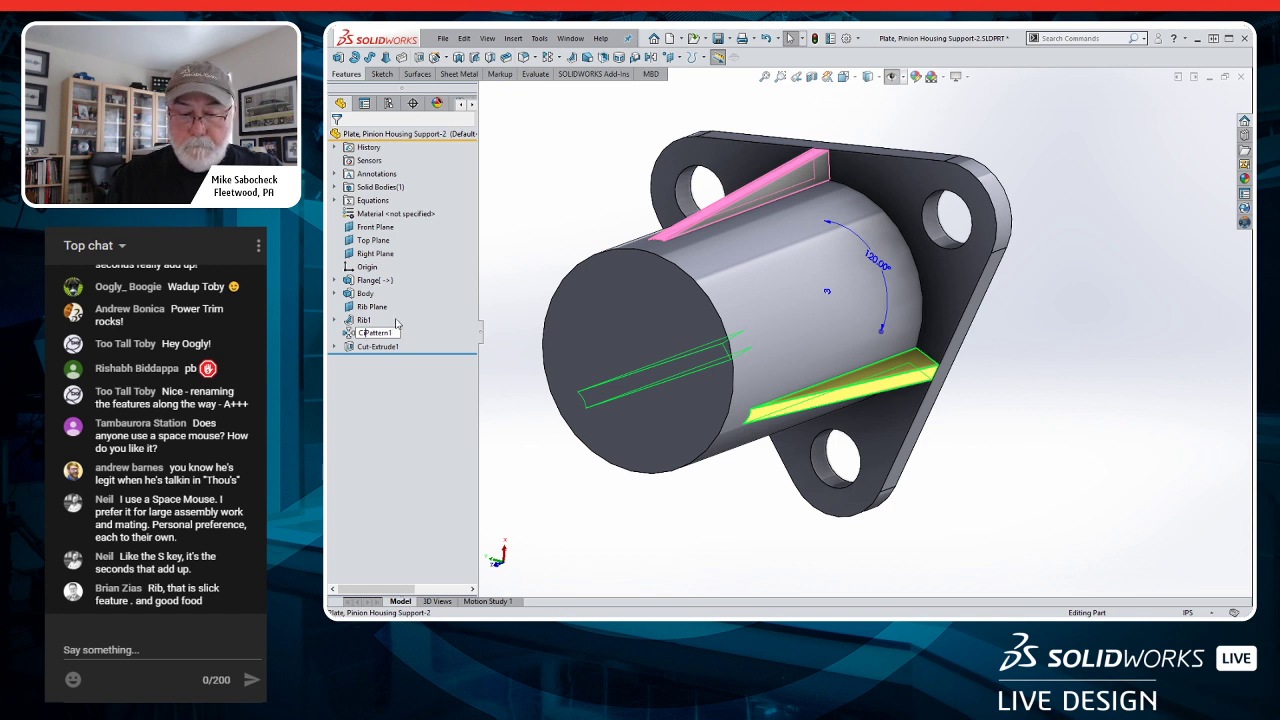
type("ib")
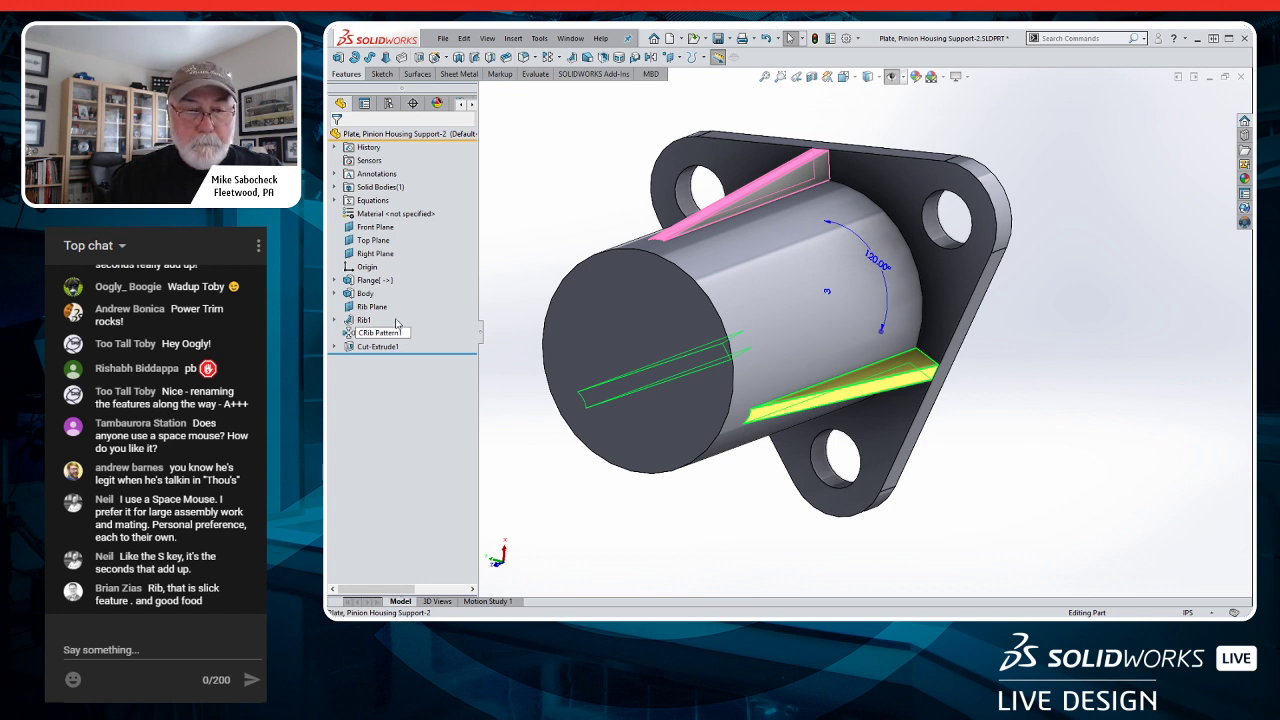
- Rename the bore's extruded cut feature as "Cut for Shaft"
left_click(393, 350)
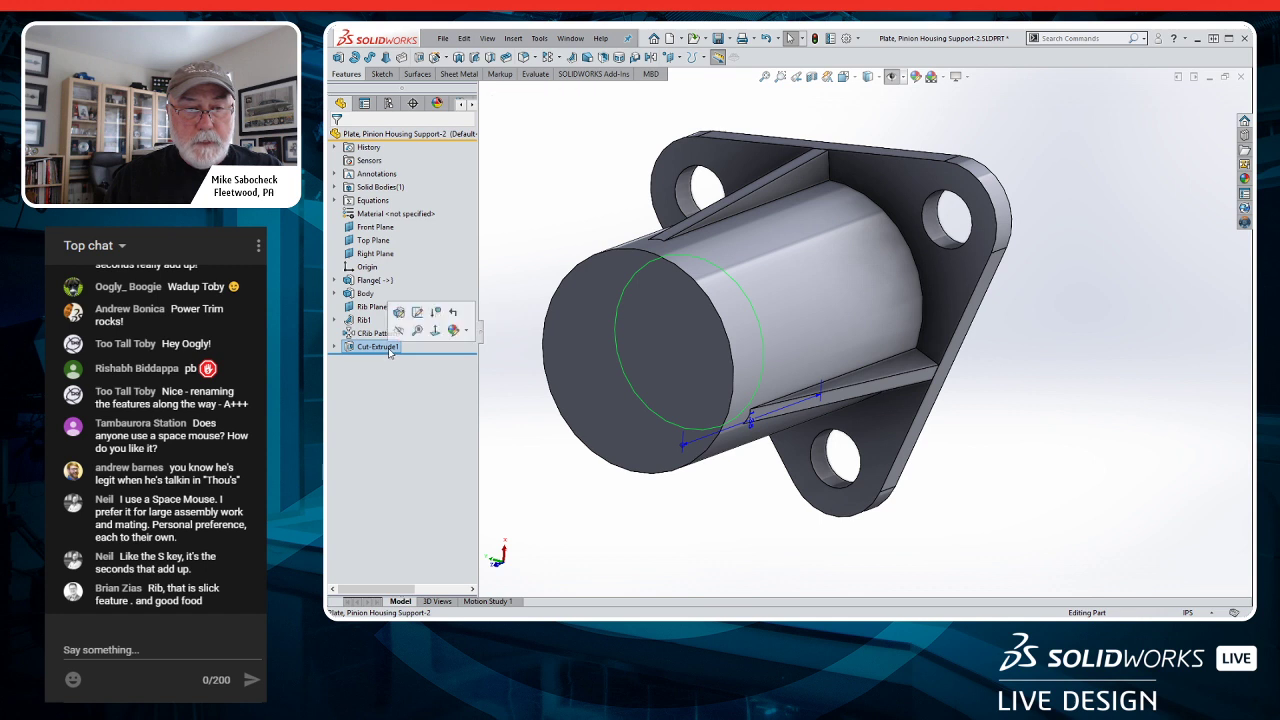
left_click(390, 350)
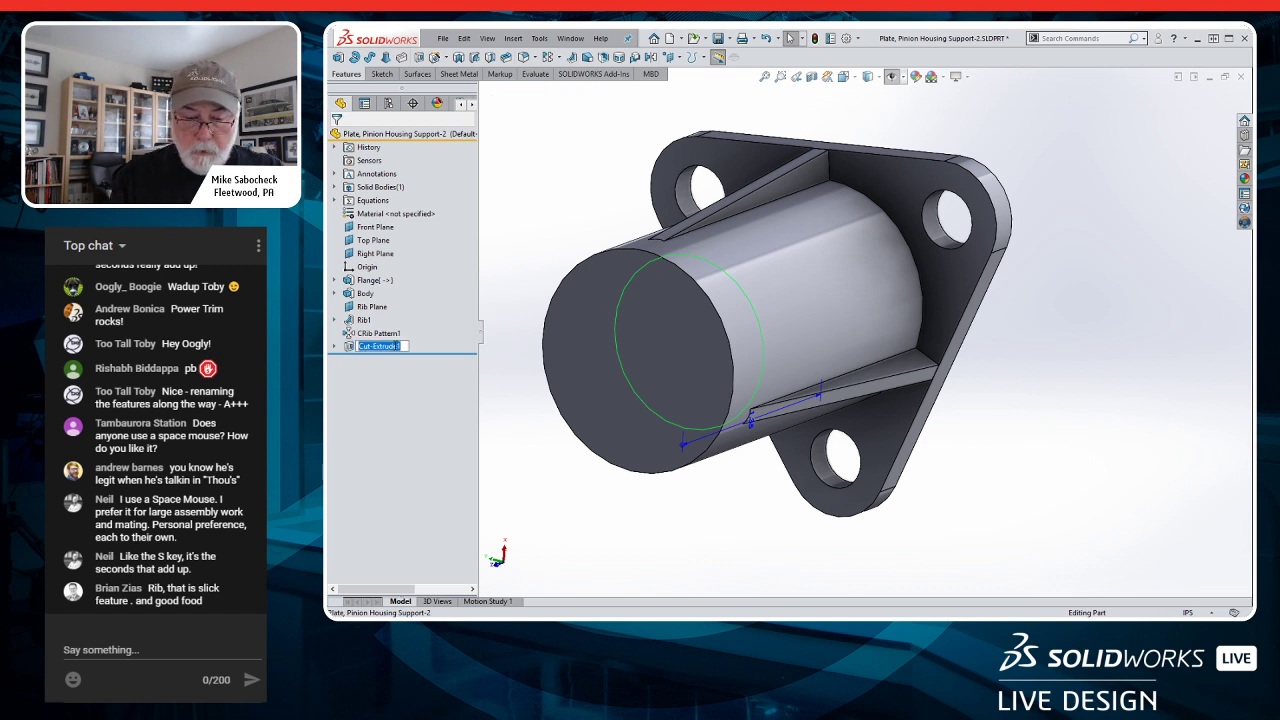
type("Cut for Shaft")
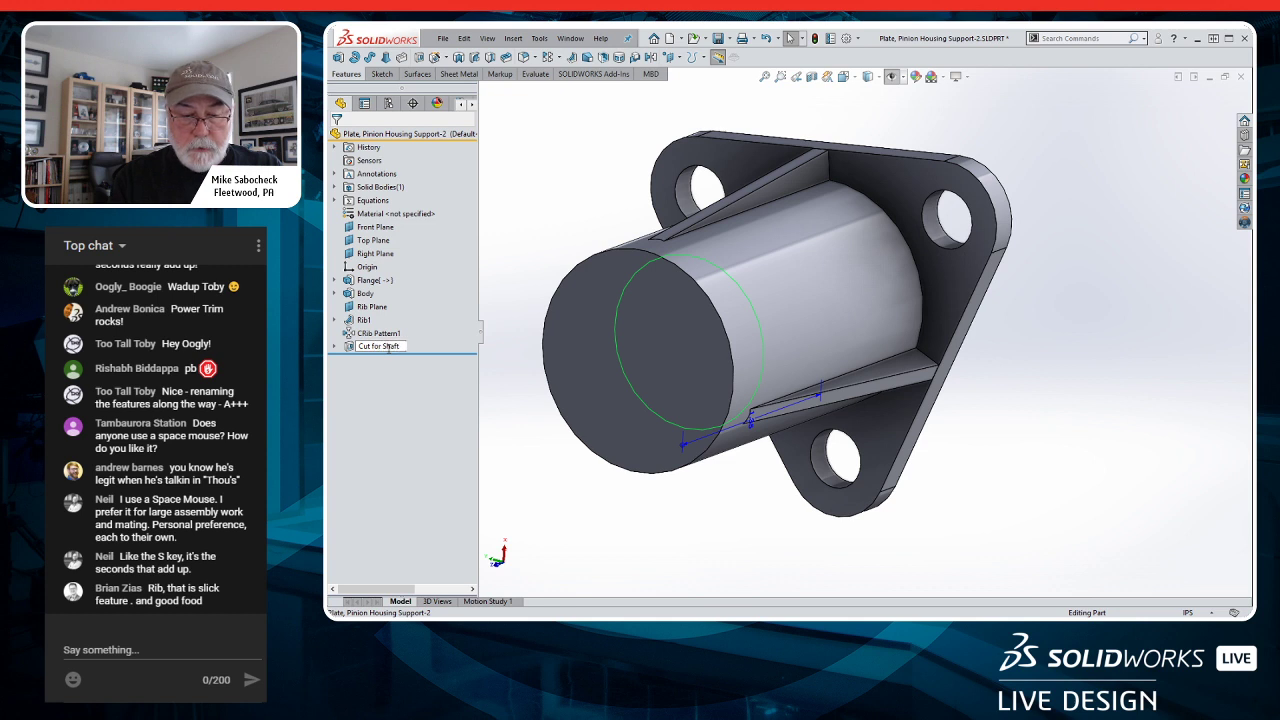
left_click(568, 201)
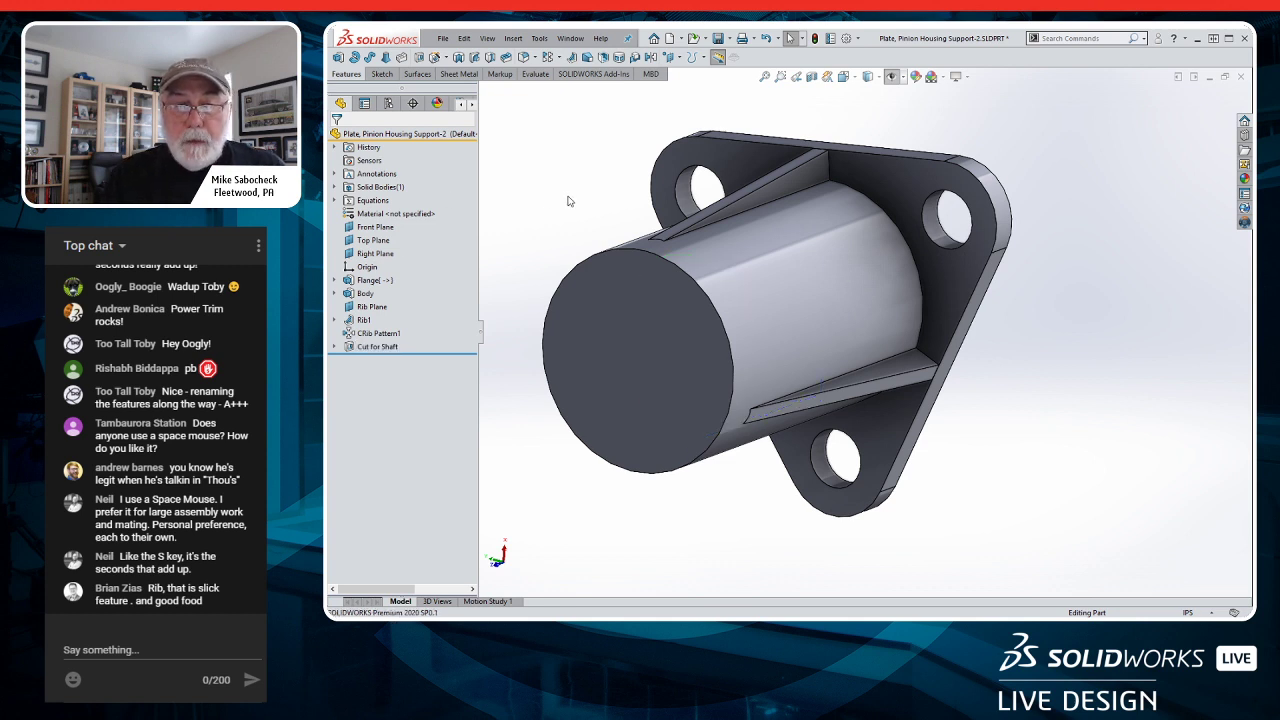
- Try to fillet all edges connected to the rib-to-body edge with a 0.03 in radius, and inspect the rib's outer end at the flange
key("s")
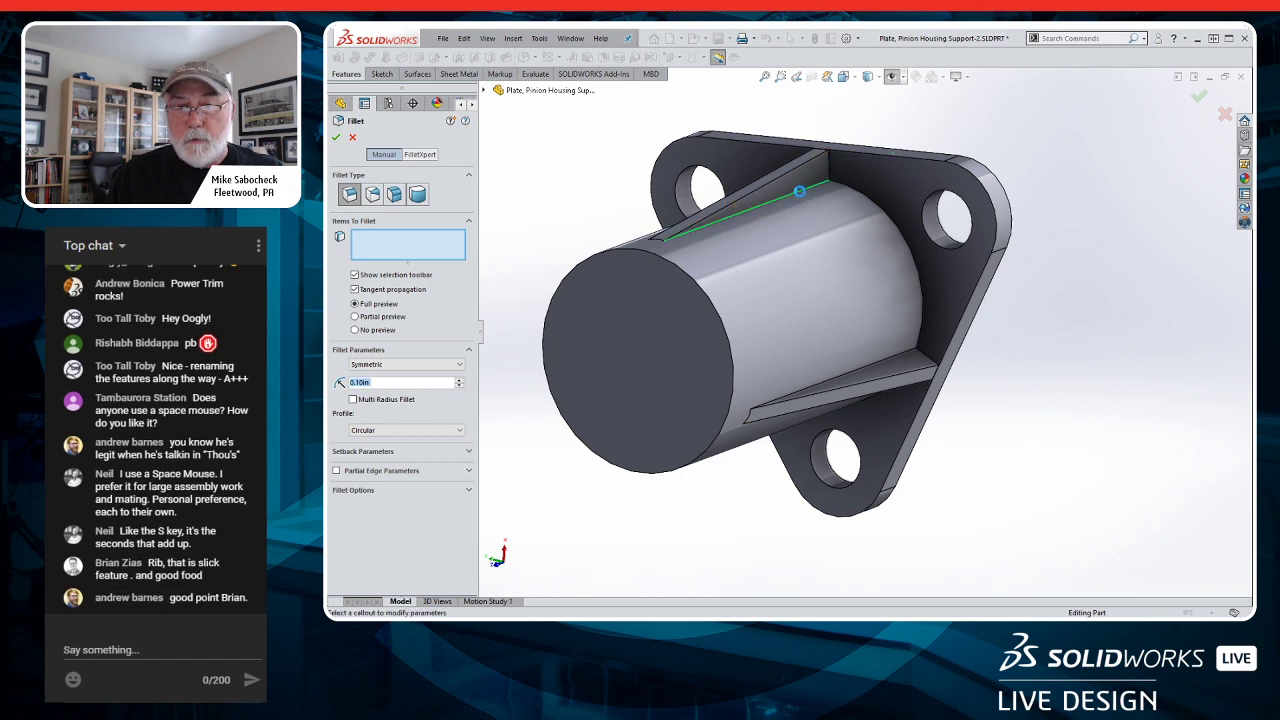
left_click(800, 197)
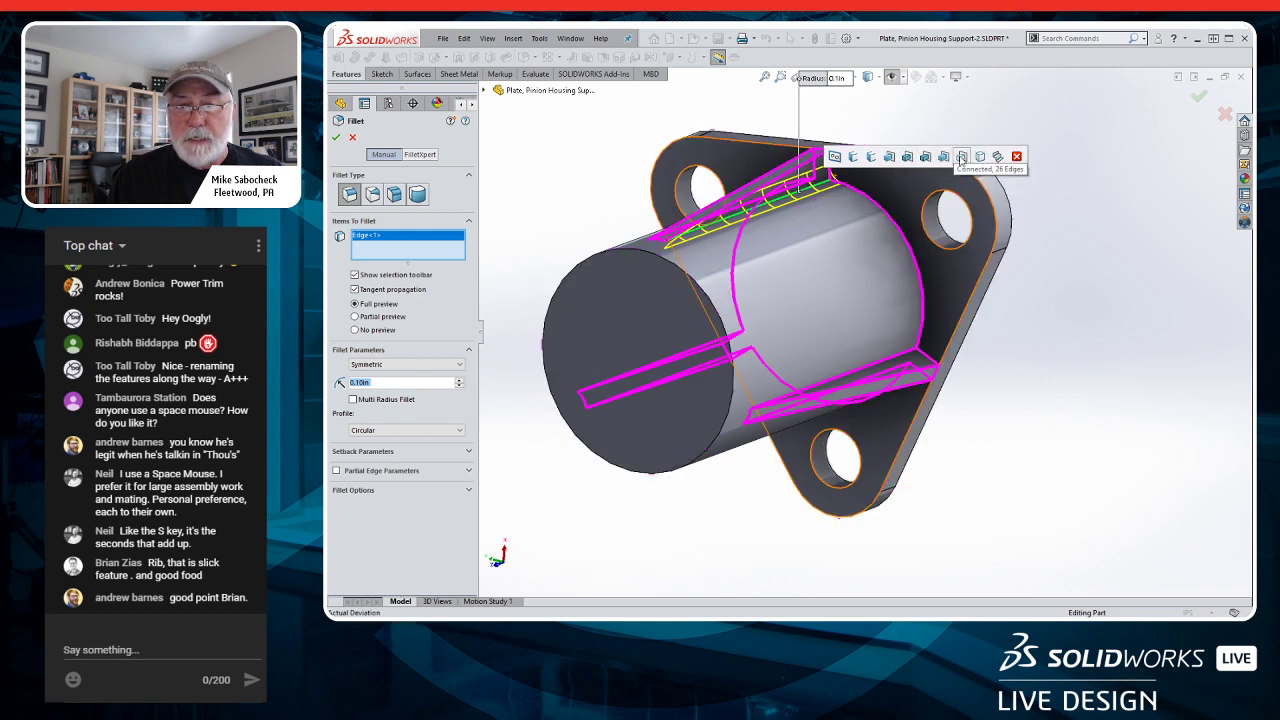
left_click(961, 158)
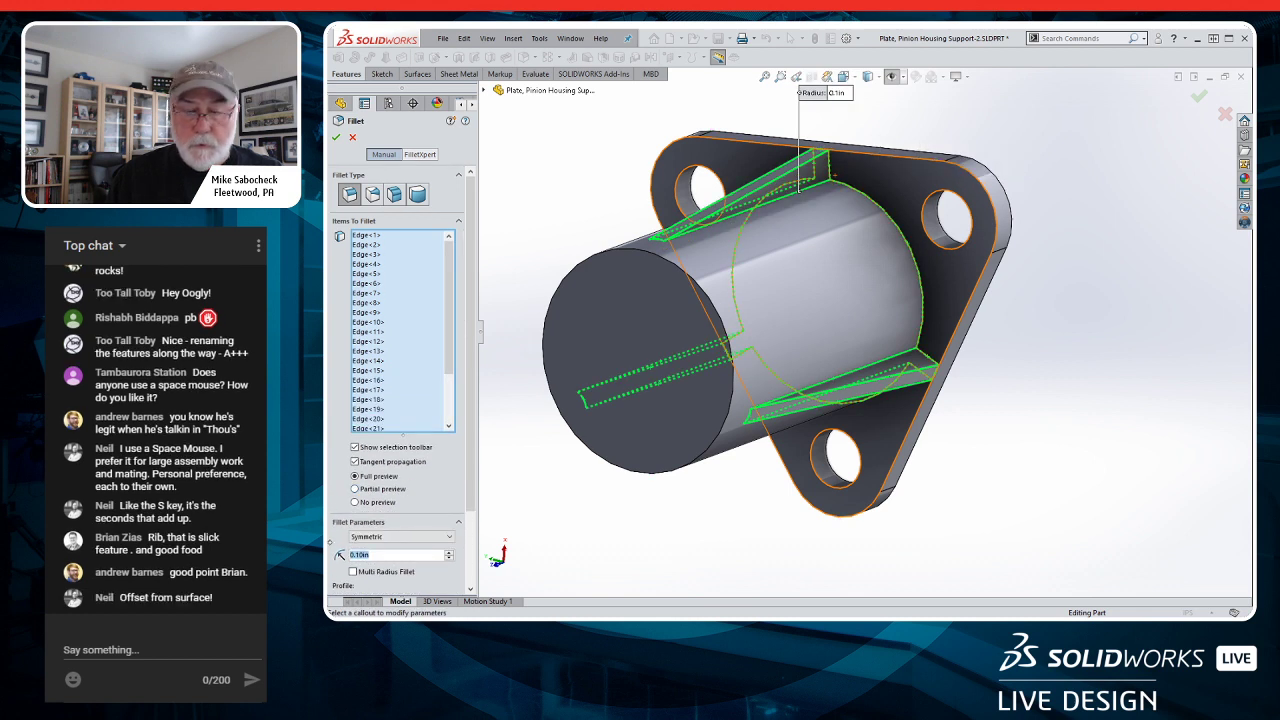
type("0.03")
key("Return")
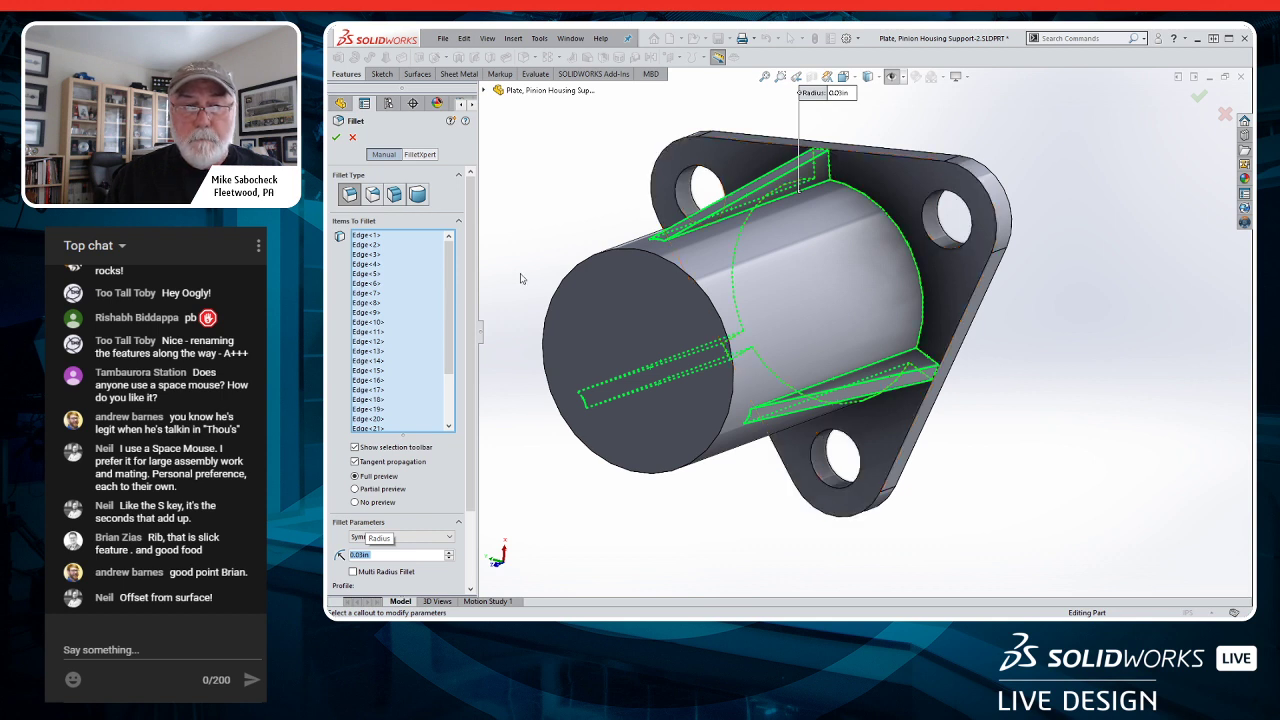
key("Return")
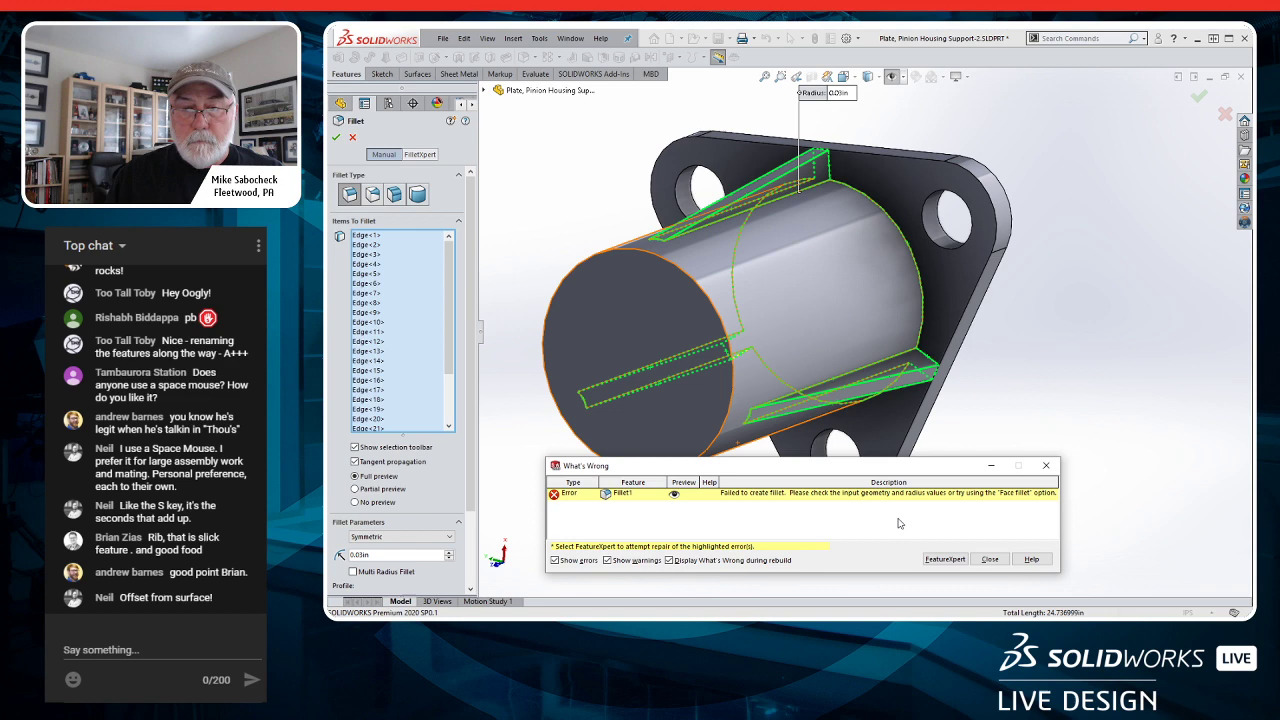
left_click(990, 559)
scroll(811, 191, "down", 3)
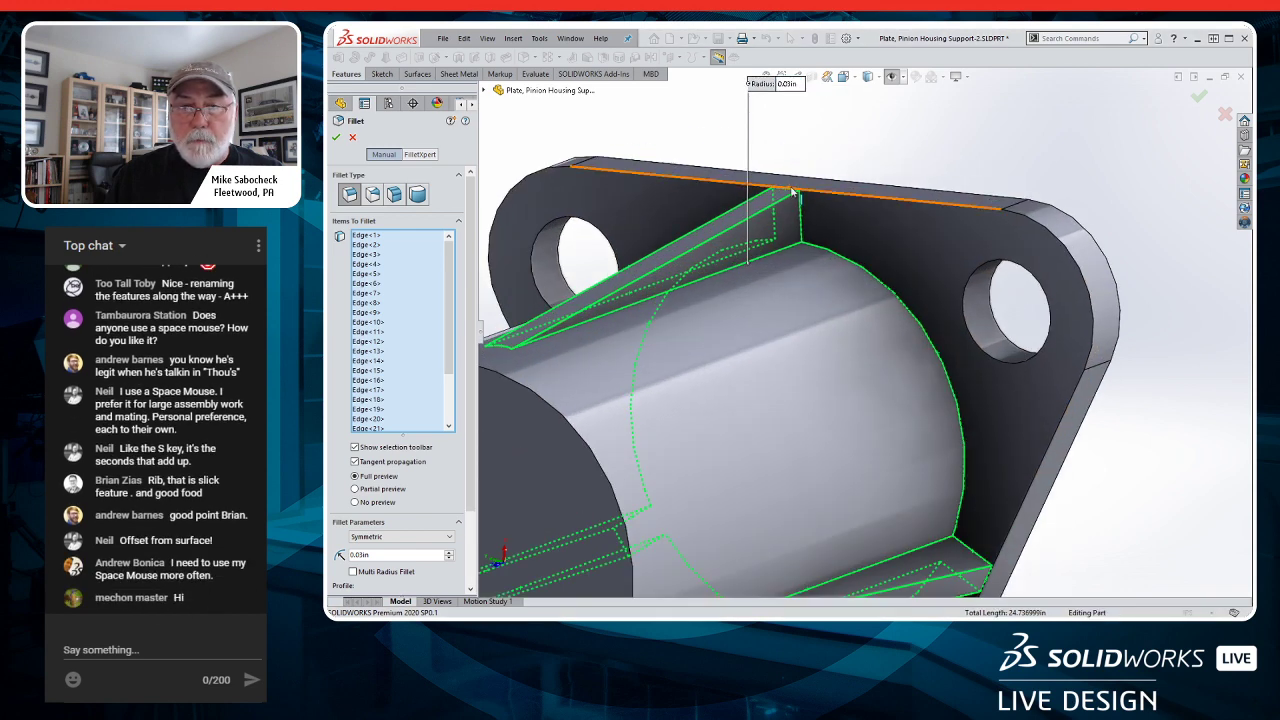
scroll(800, 206, "down", 2)
scroll(802, 233, "up", 6)
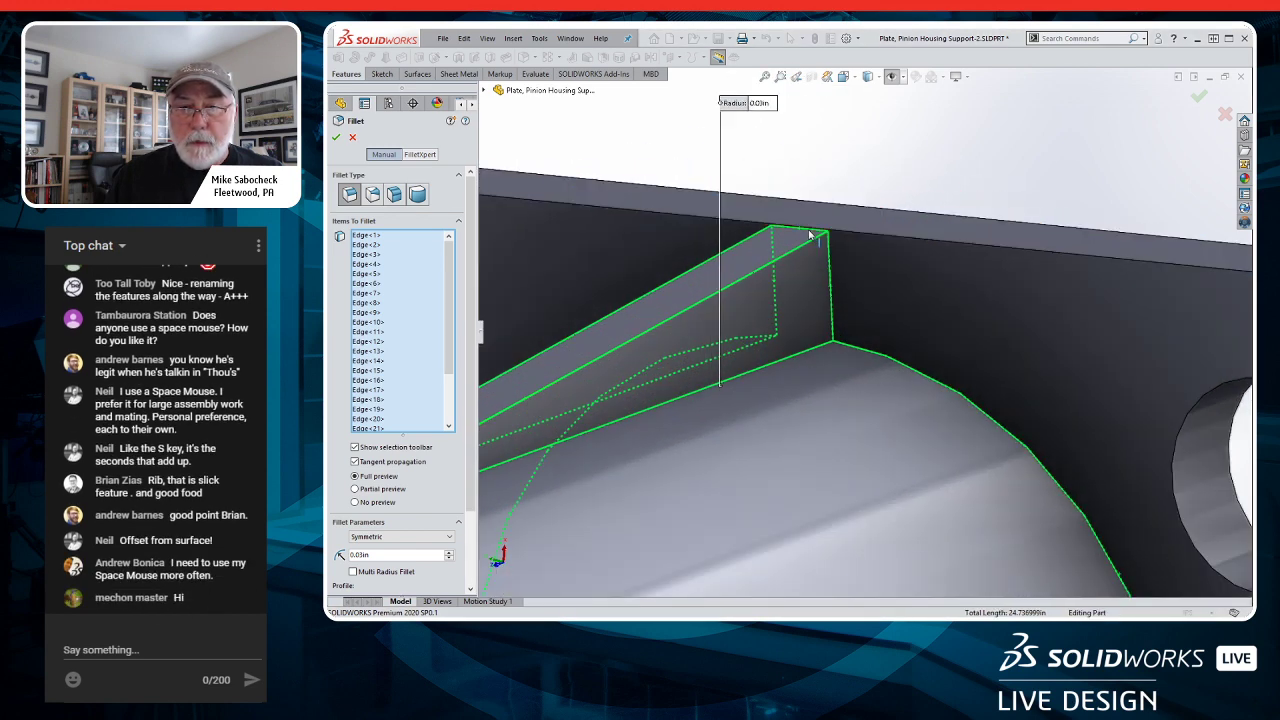
left_click(352, 139)
- Edit the rib's sketch to add a Pierce relation between the sloped line's upper endpoint and the flange's edge, and exit the sketch
scroll(903, 437, "up", 2)
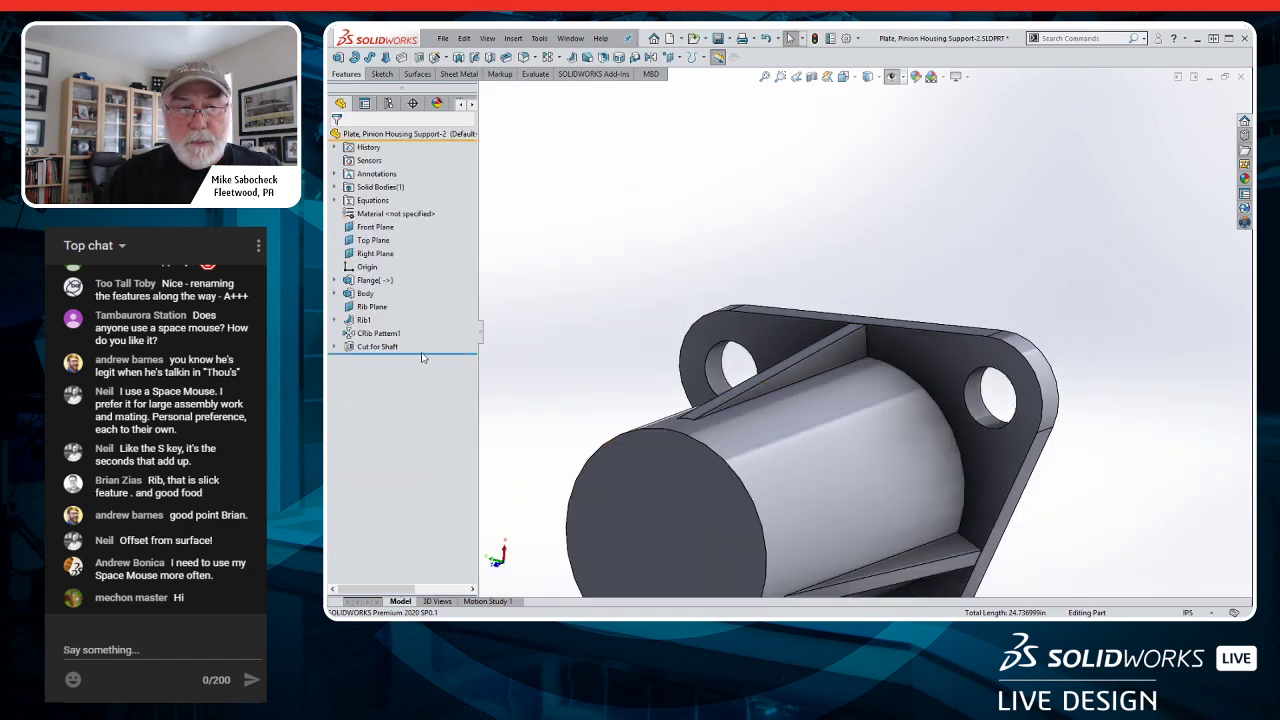
left_click(335, 320)
left_click(386, 333)
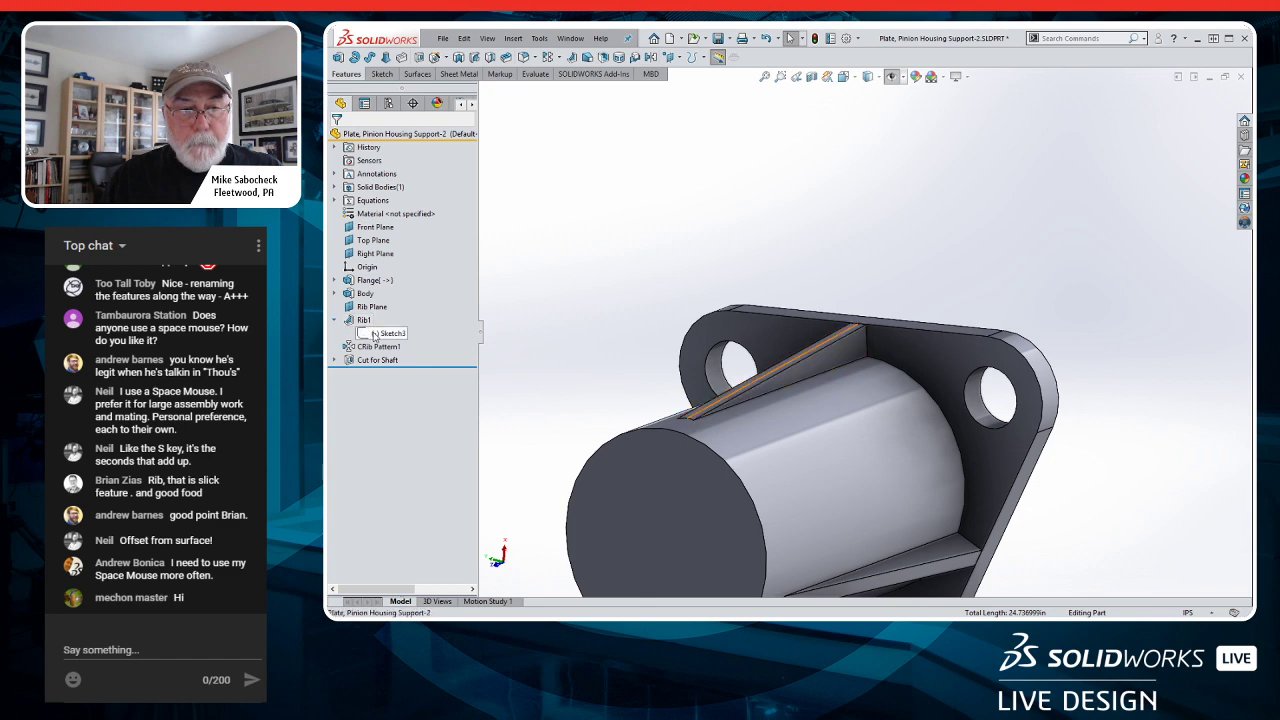
left_click(384, 296)
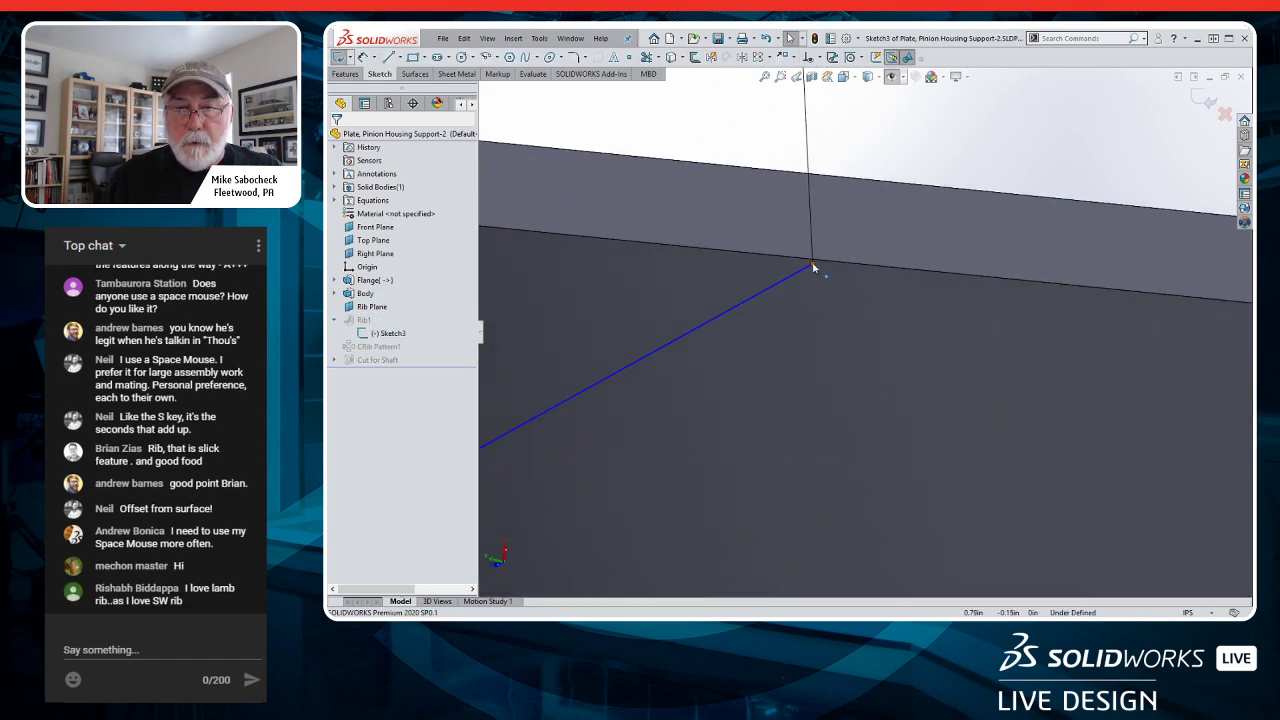
left_click(816, 268)
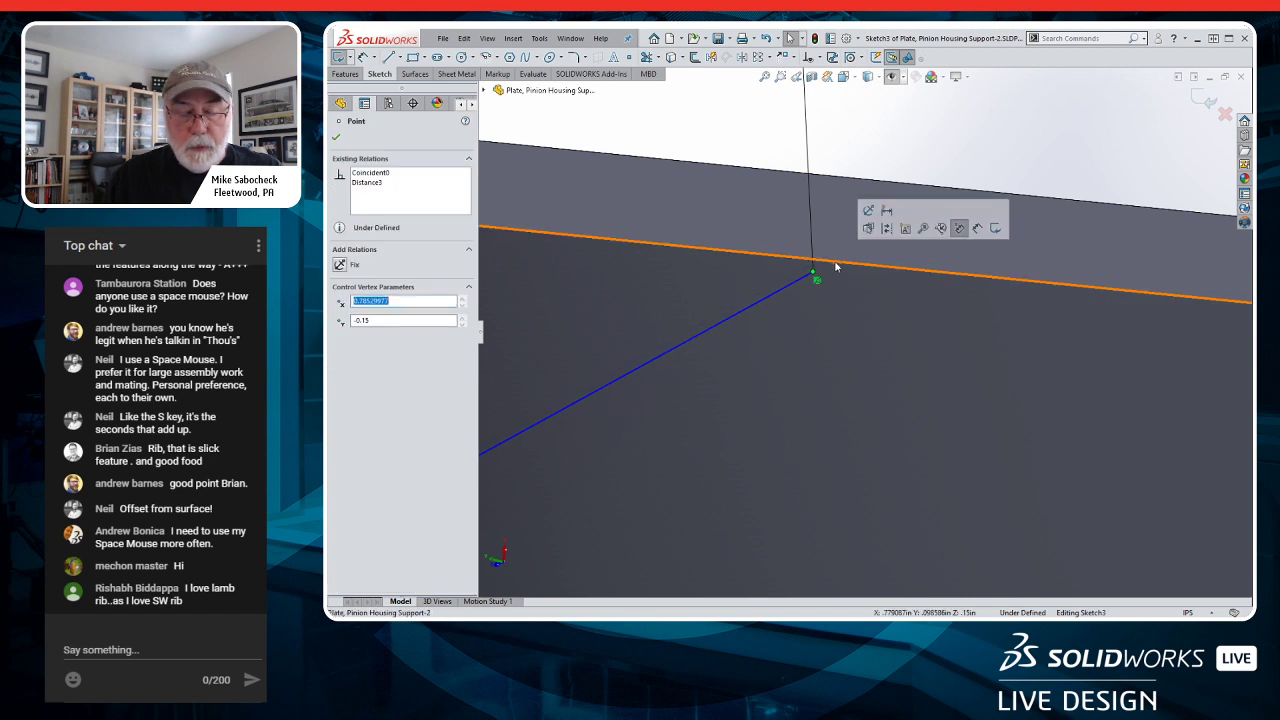
left_click(838, 263, "ctrl")
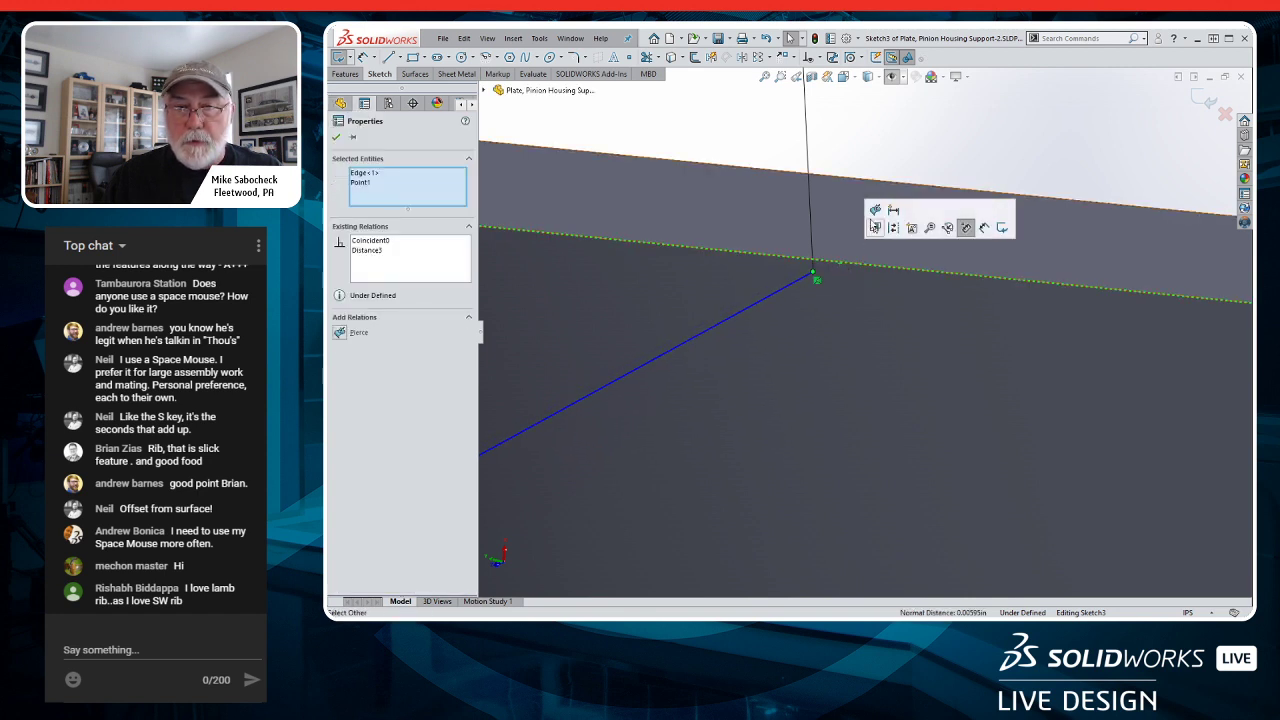
left_click(874, 227)
key("ctrl+shift+z")
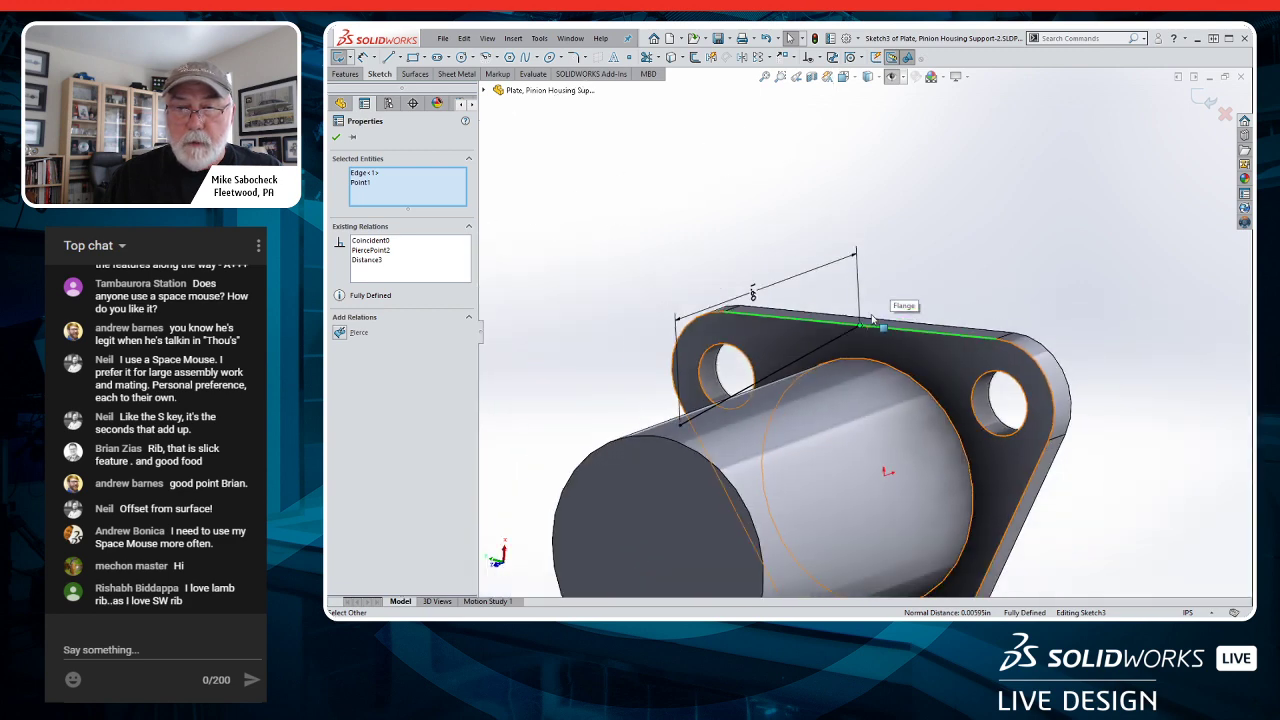
scroll(872, 319, "up", 1)
left_click(1205, 99)
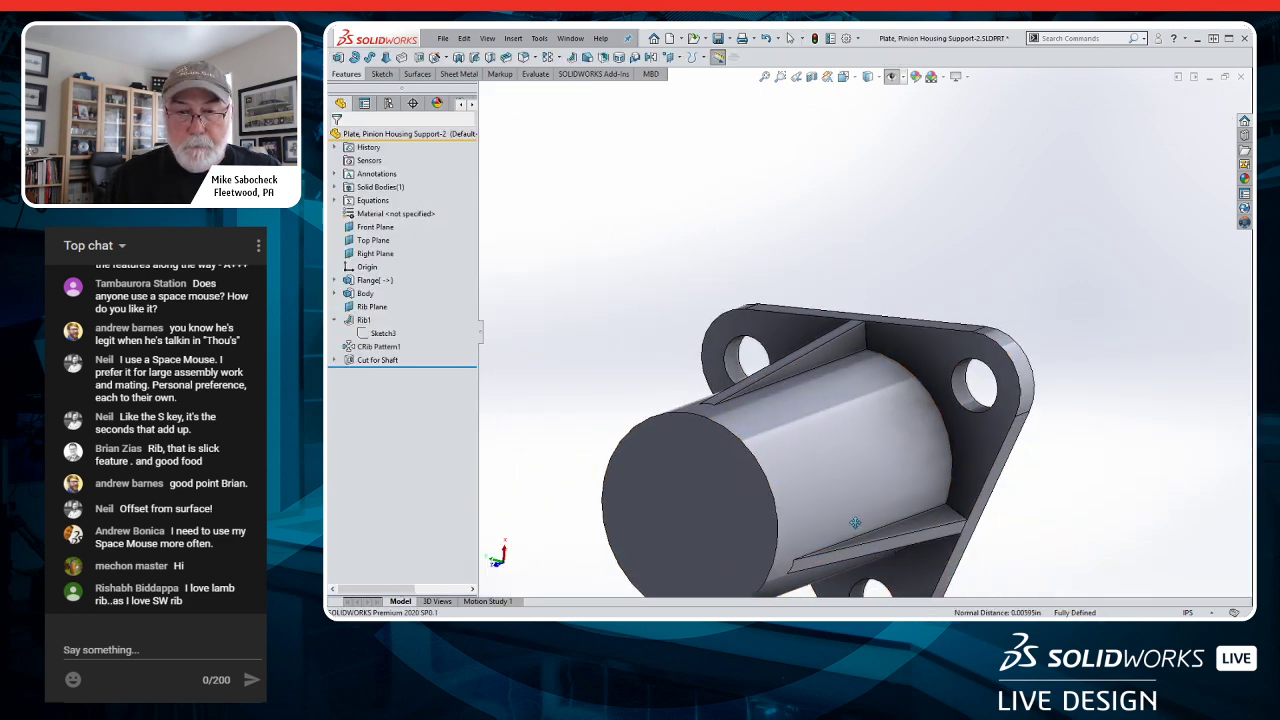
- Fillet the rib edges, the body's base and the flange's near outer edge with a 0.03 in radius, multi-selecting from one rib-to-body edge
middle_click_drag(854, 526, 868, 418, "ctrl")
key("s")
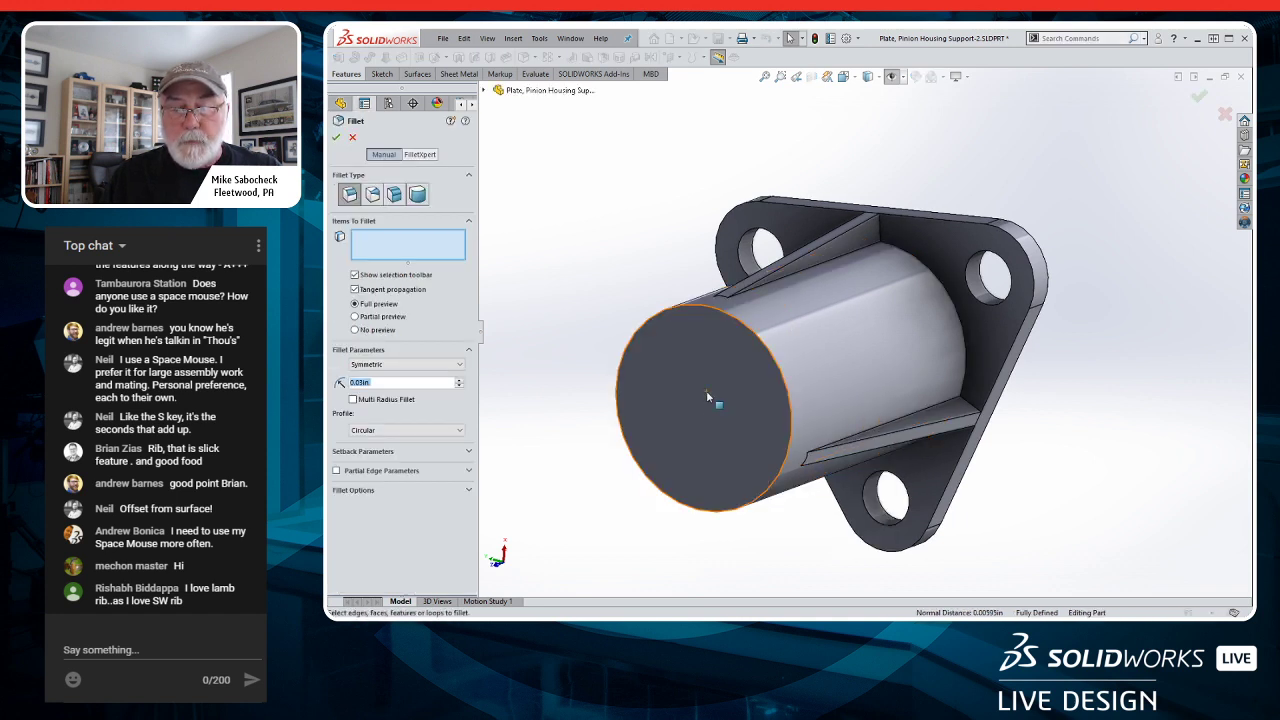
left_click(793, 263)
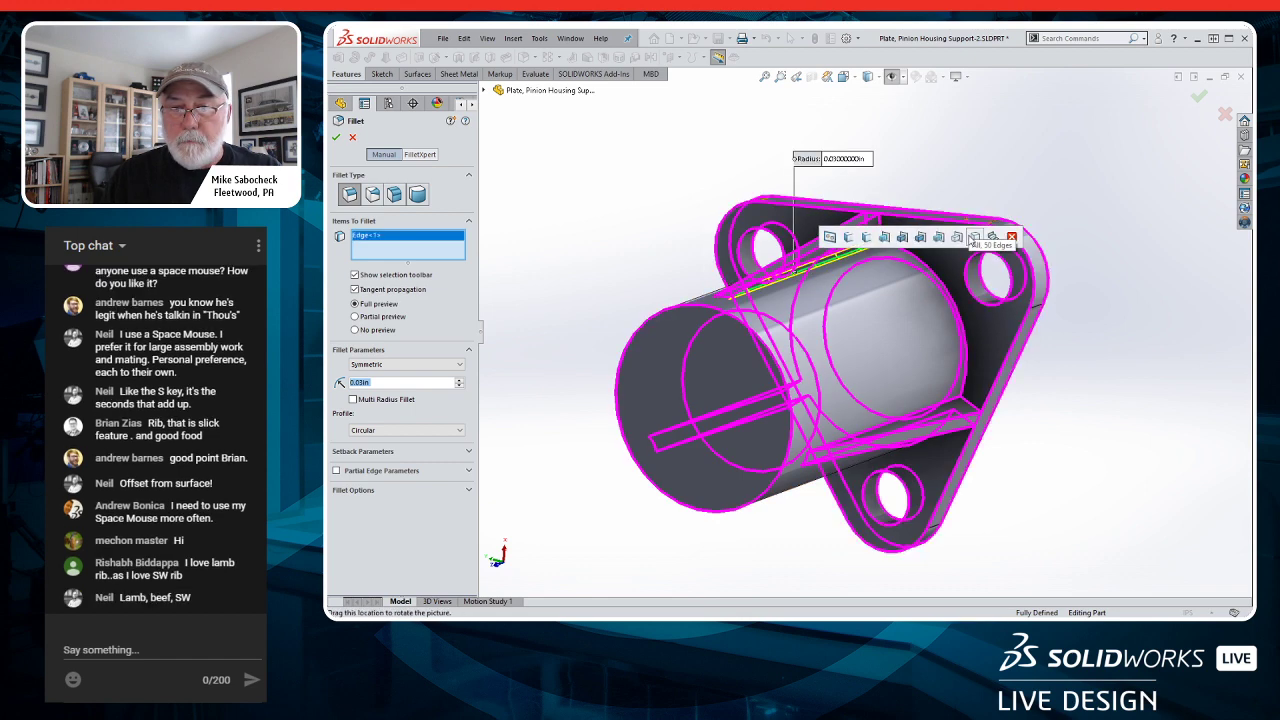
left_click(957, 237)
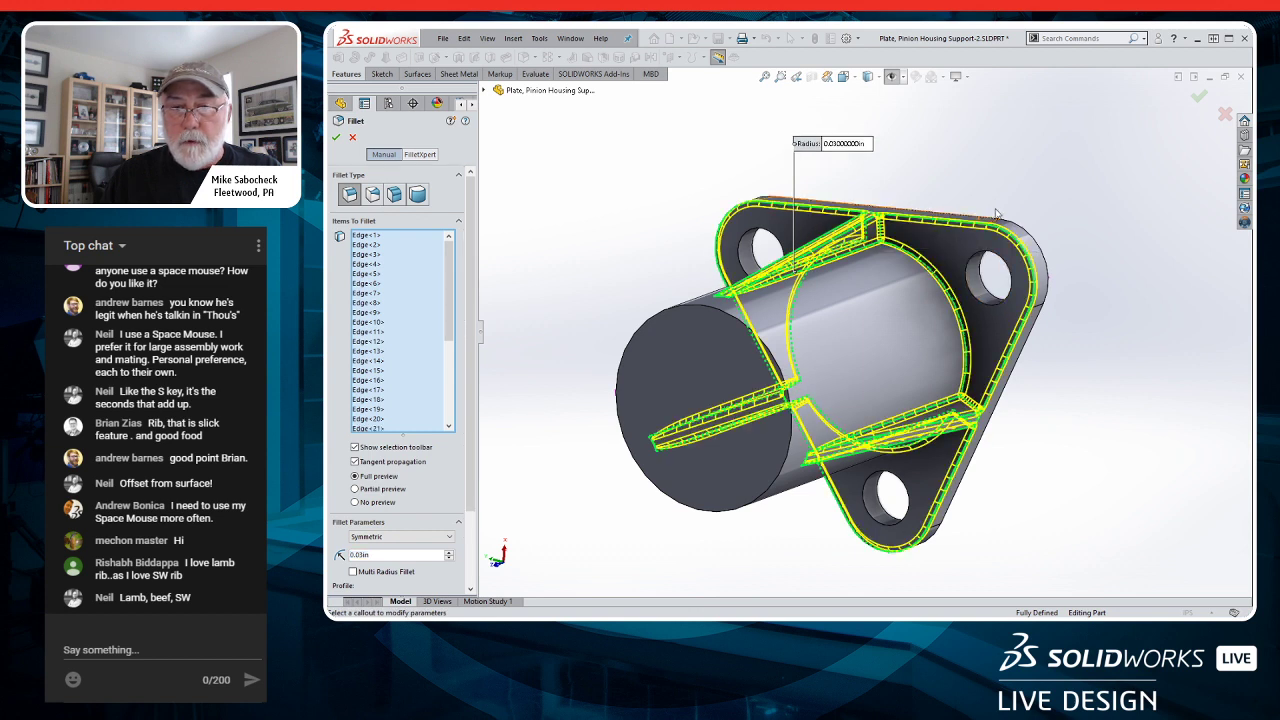
right_click(1044, 211)
left_click(1078, 281)
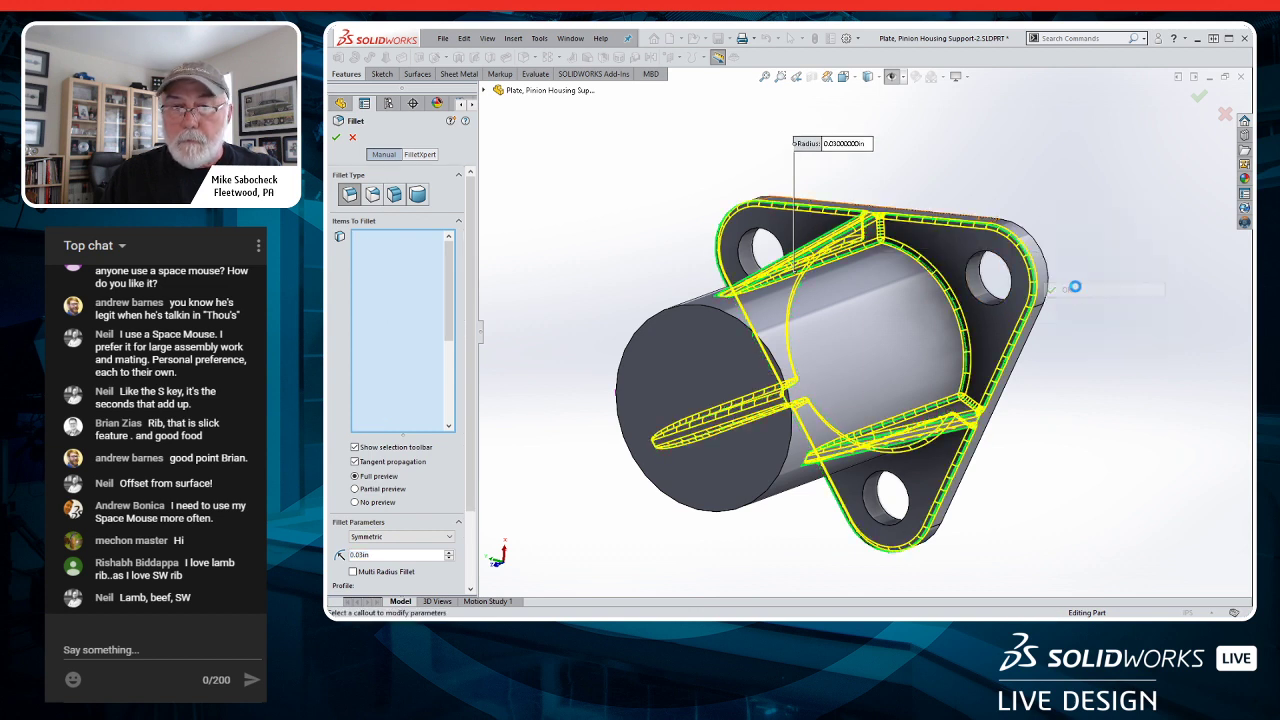
middle_click_drag(1066, 297, 1066, 298)
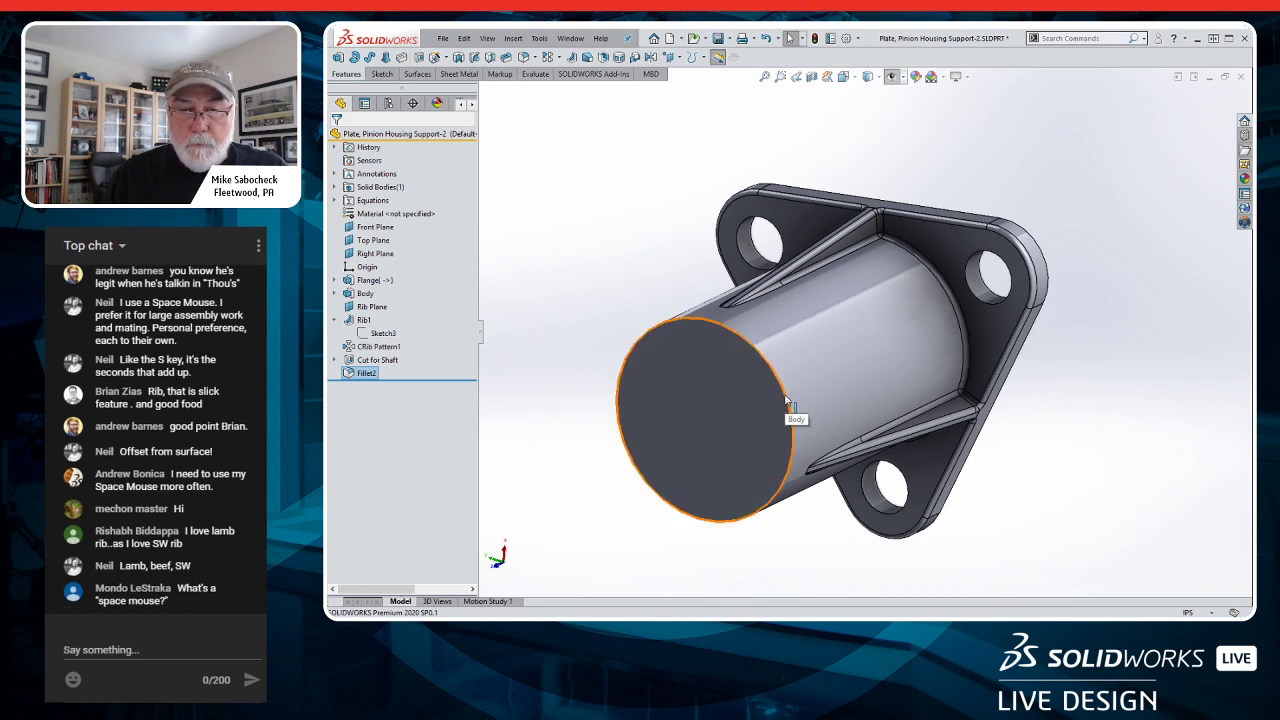
scroll(816, 276, "down", 3)
key("z")
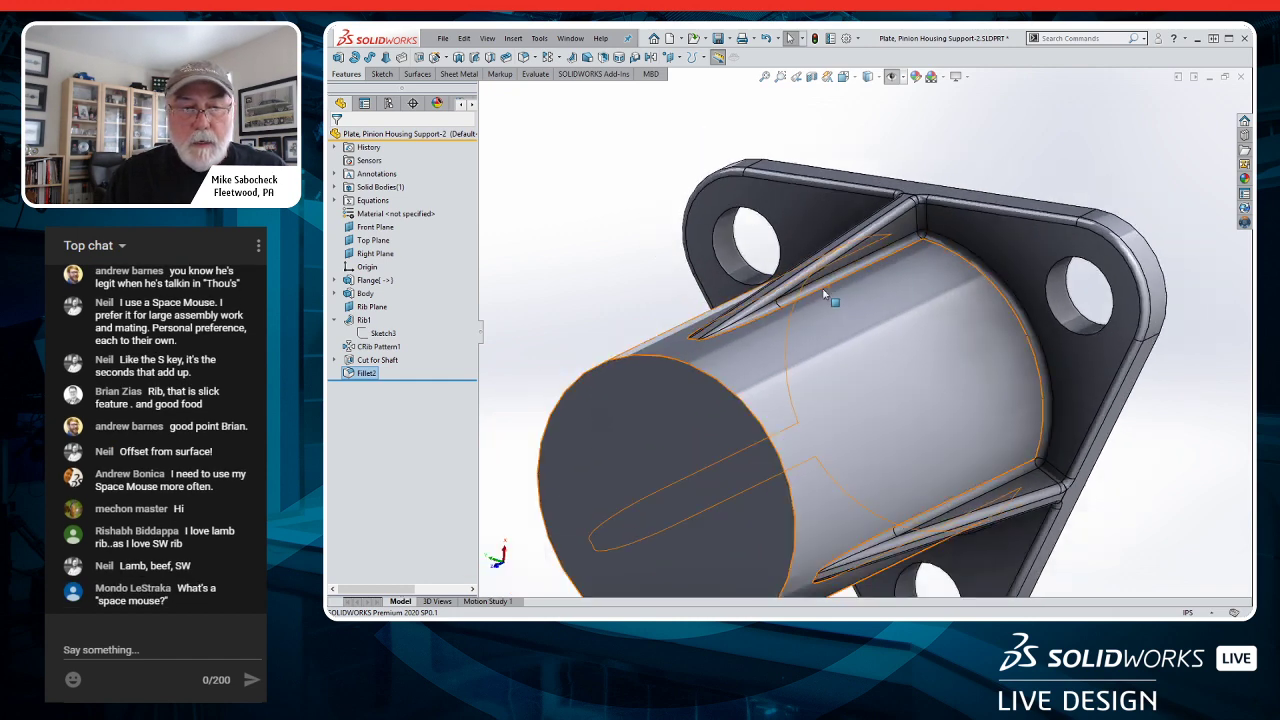
- Rename the part's default configuration as "Concept 1"
left_click(388, 103)
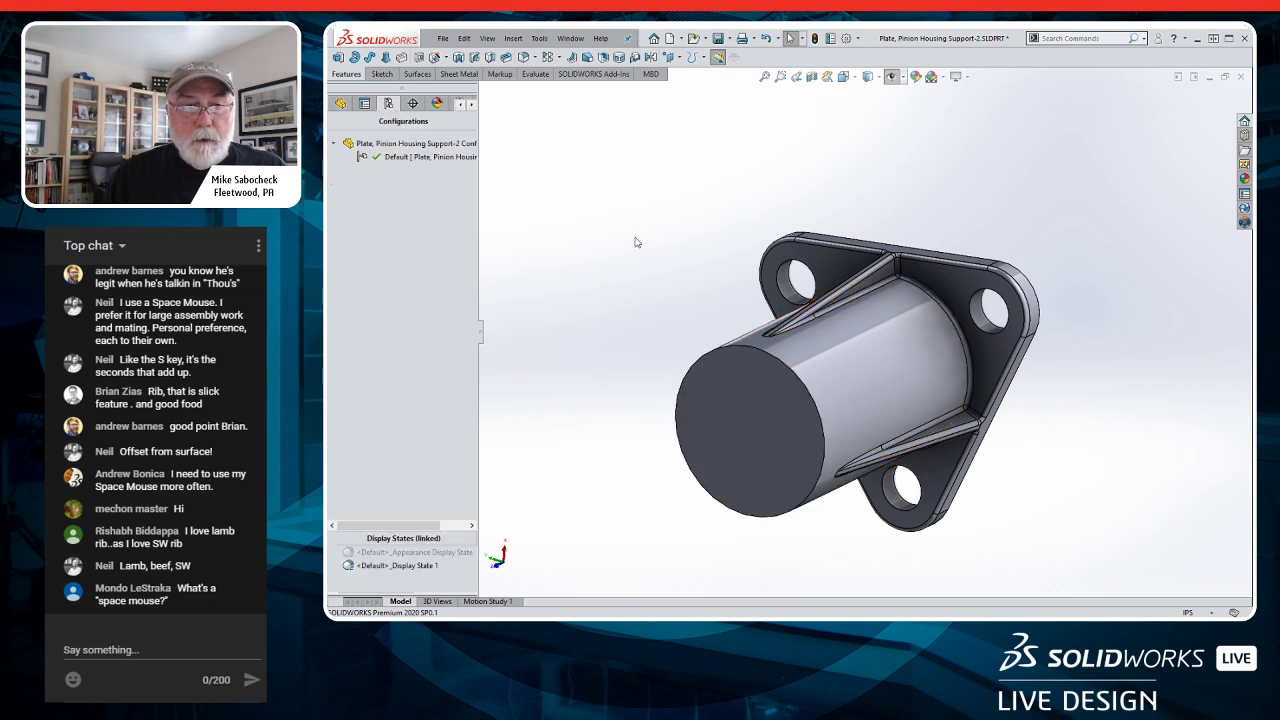
right_click(410, 157)
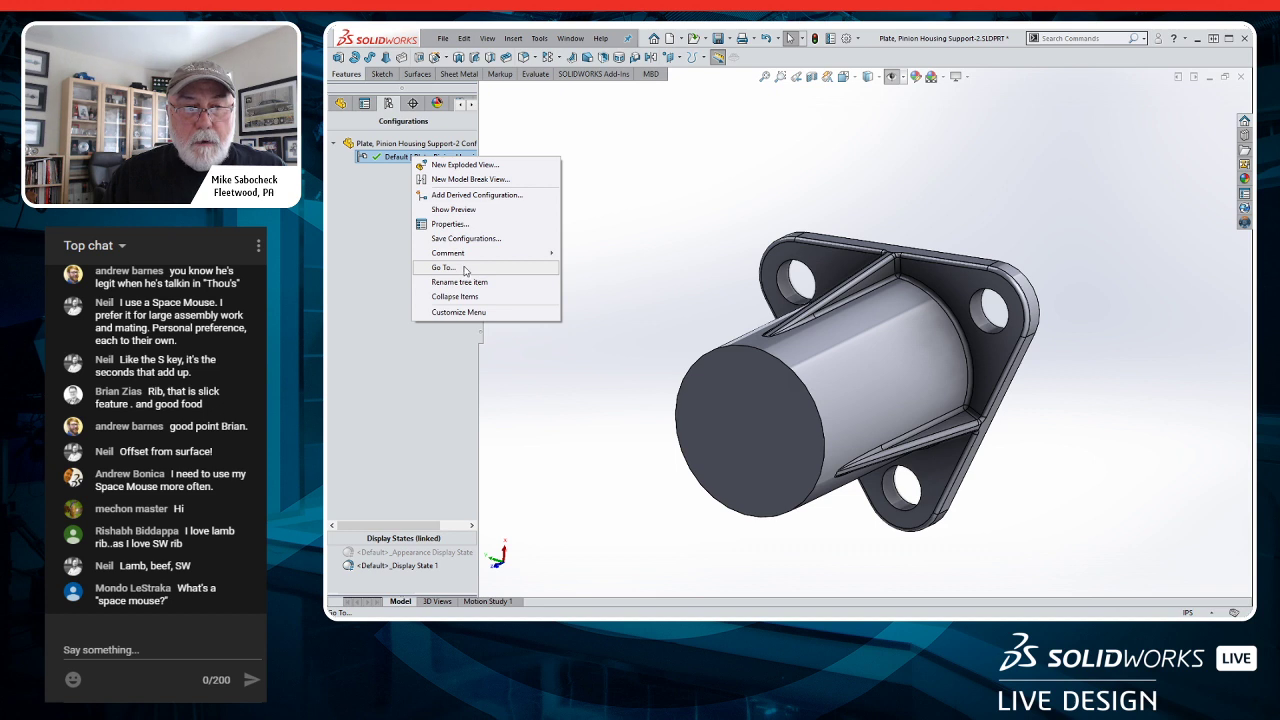
left_click(465, 282)
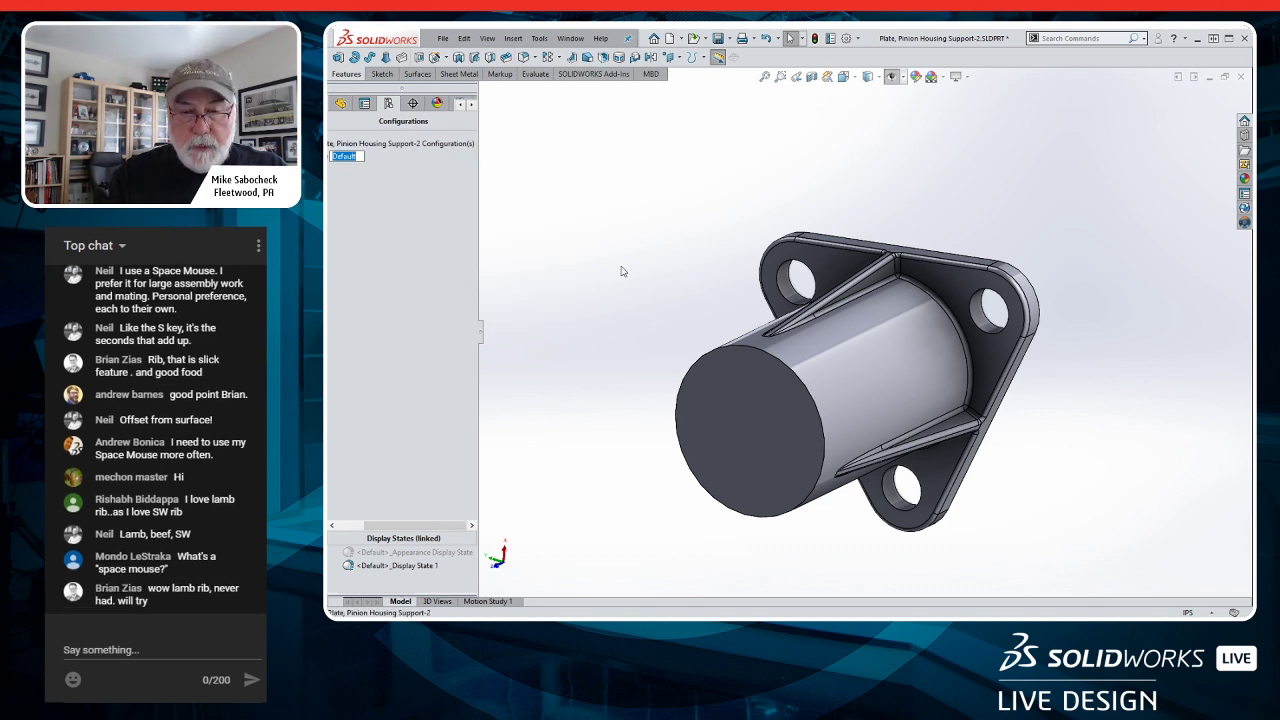
type("Concept 1")
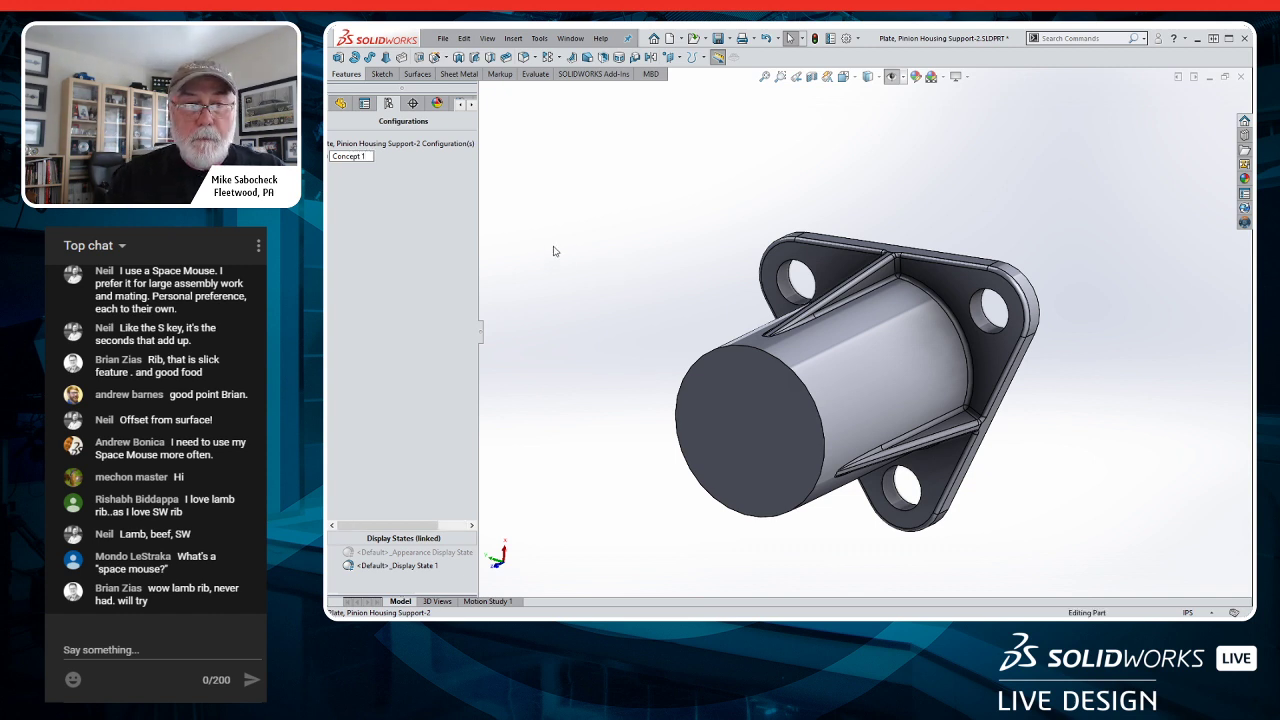
key("Return")
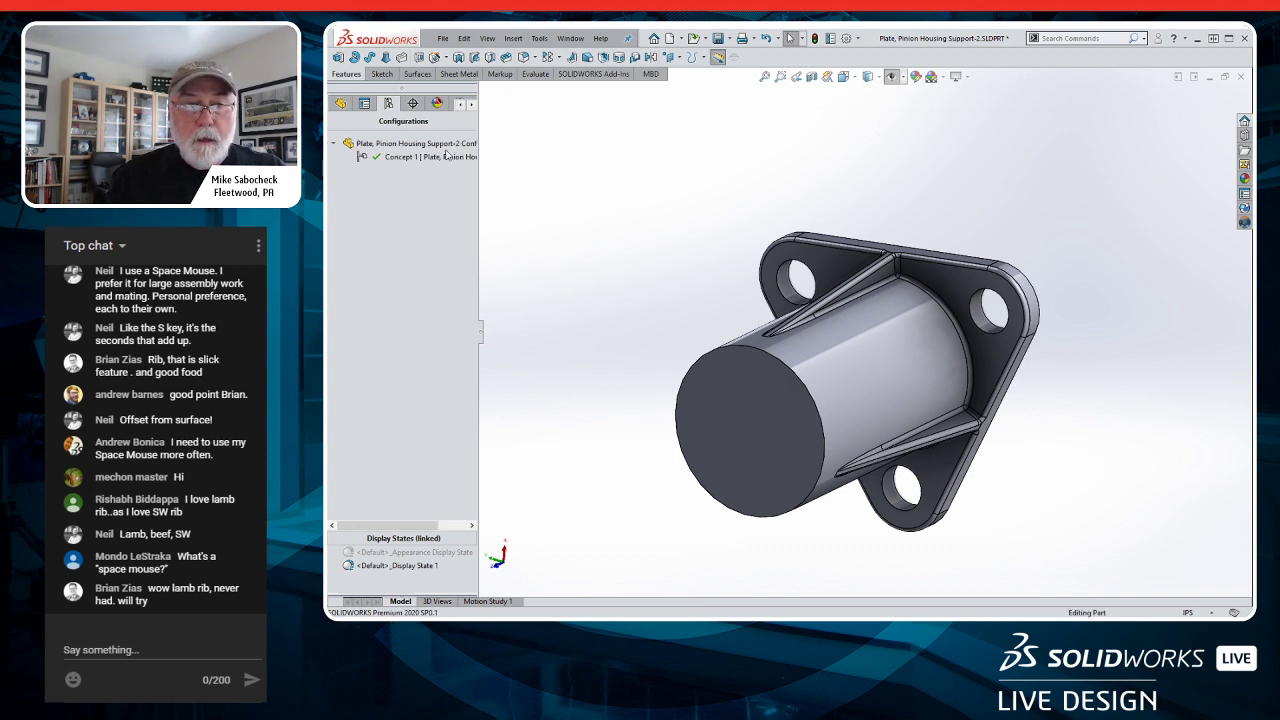
- Add a new part configuration named "Concept 2"
right_click(386, 143)
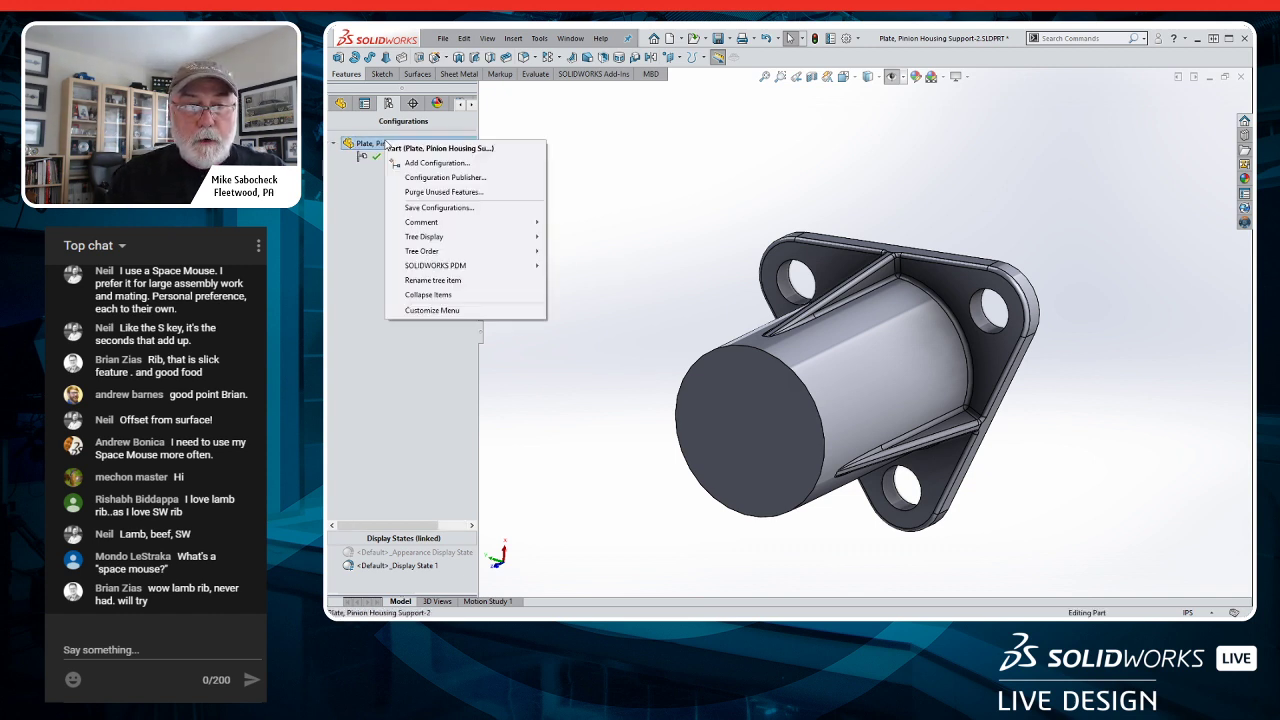
left_click(437, 162)
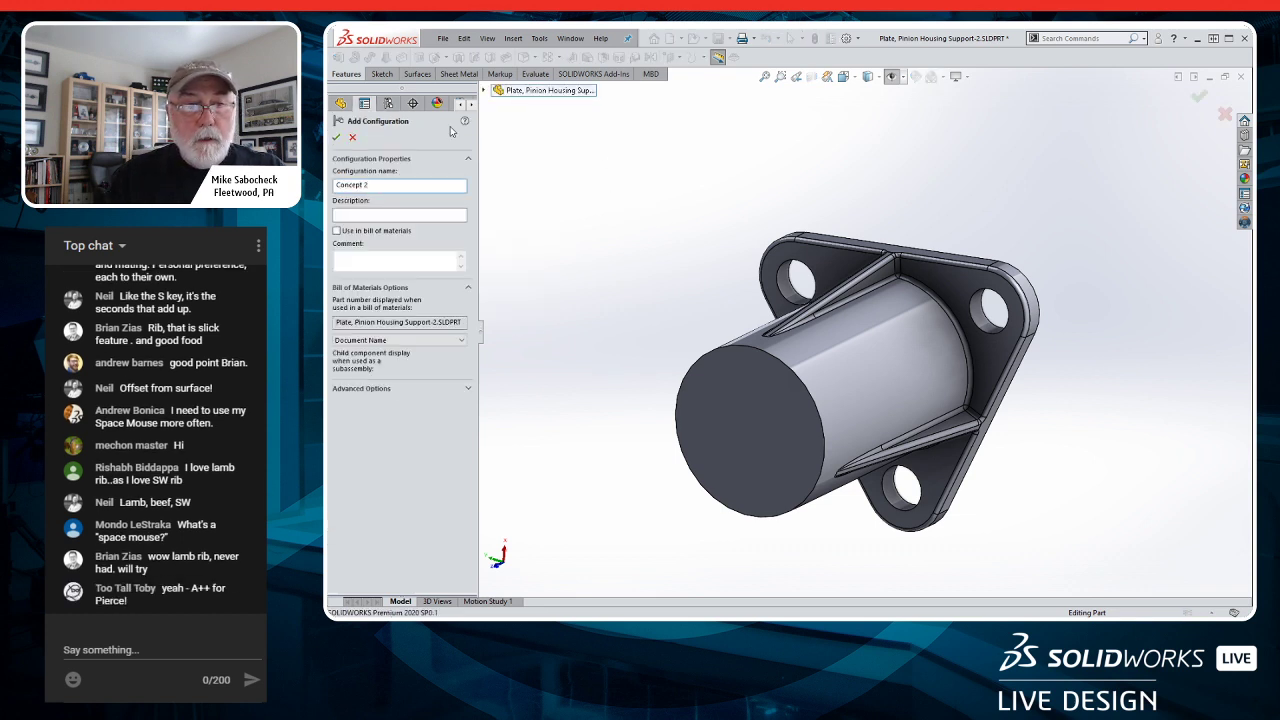
left_click(337, 138)
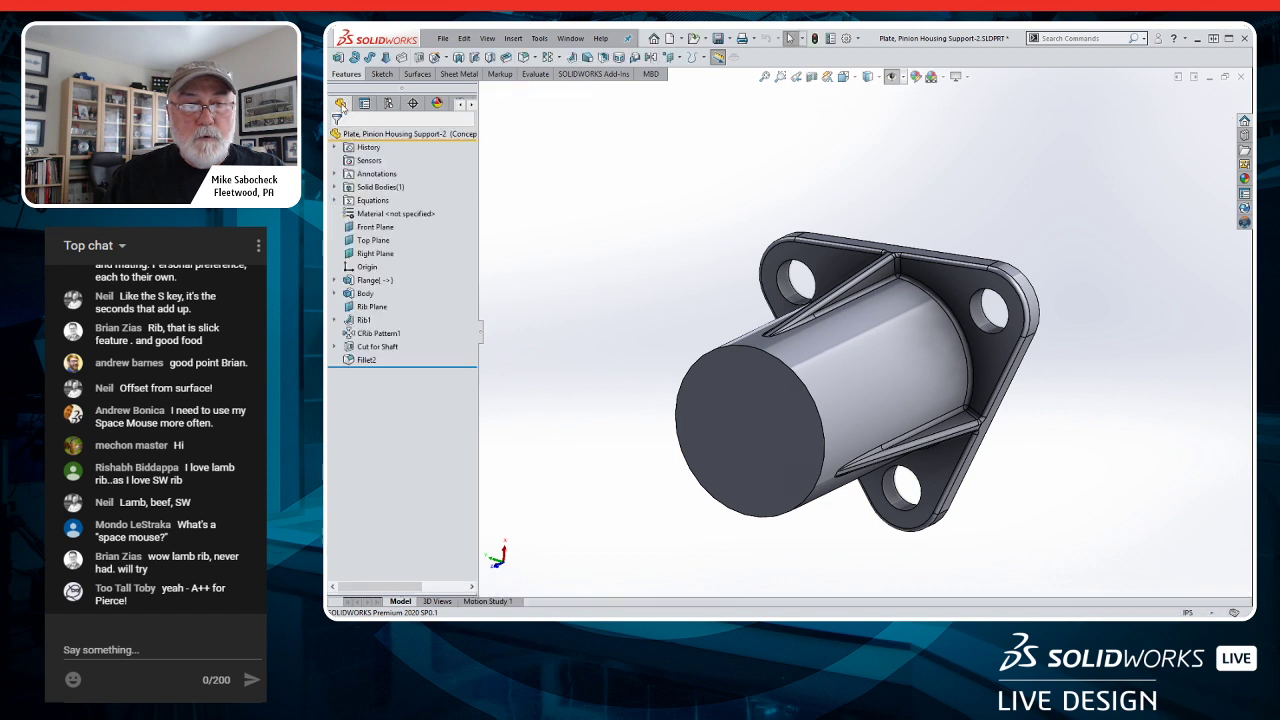
- Group all features from Body through the fillet into a folder named "Concept 1" and suppress that folder
left_click(365, 293)
left_click(368, 363, "shift")
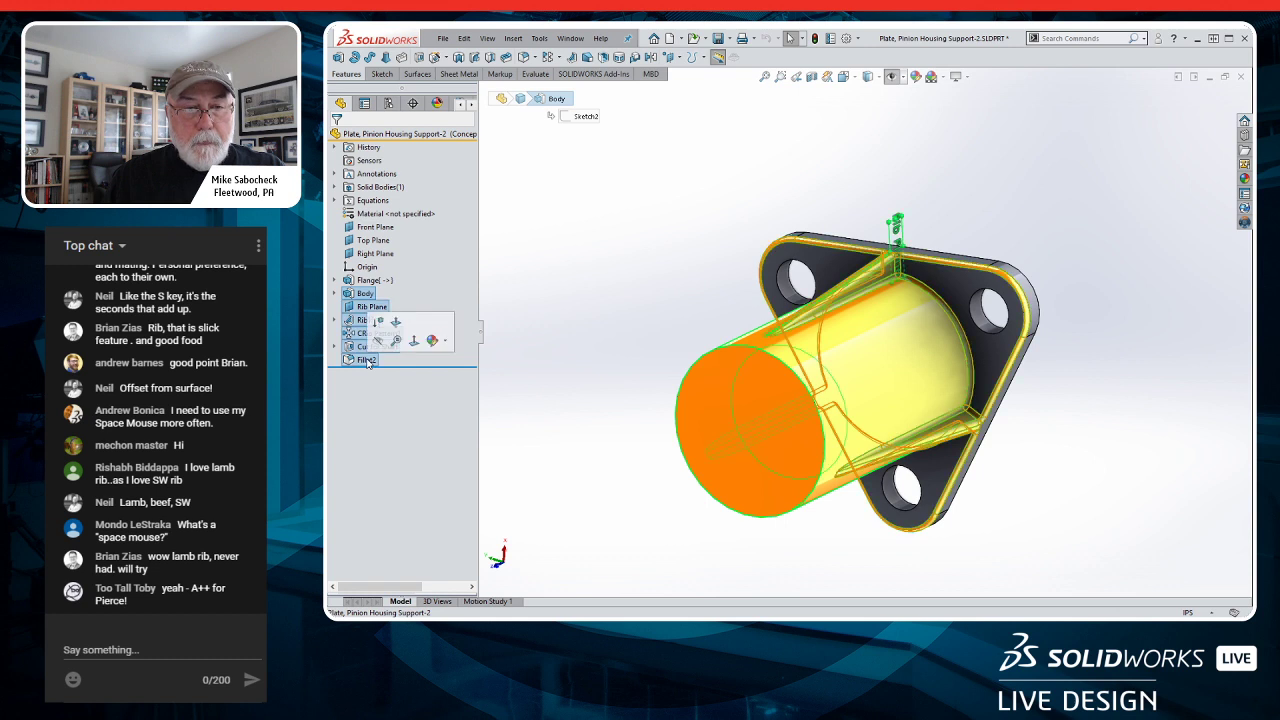
right_click(368, 363)
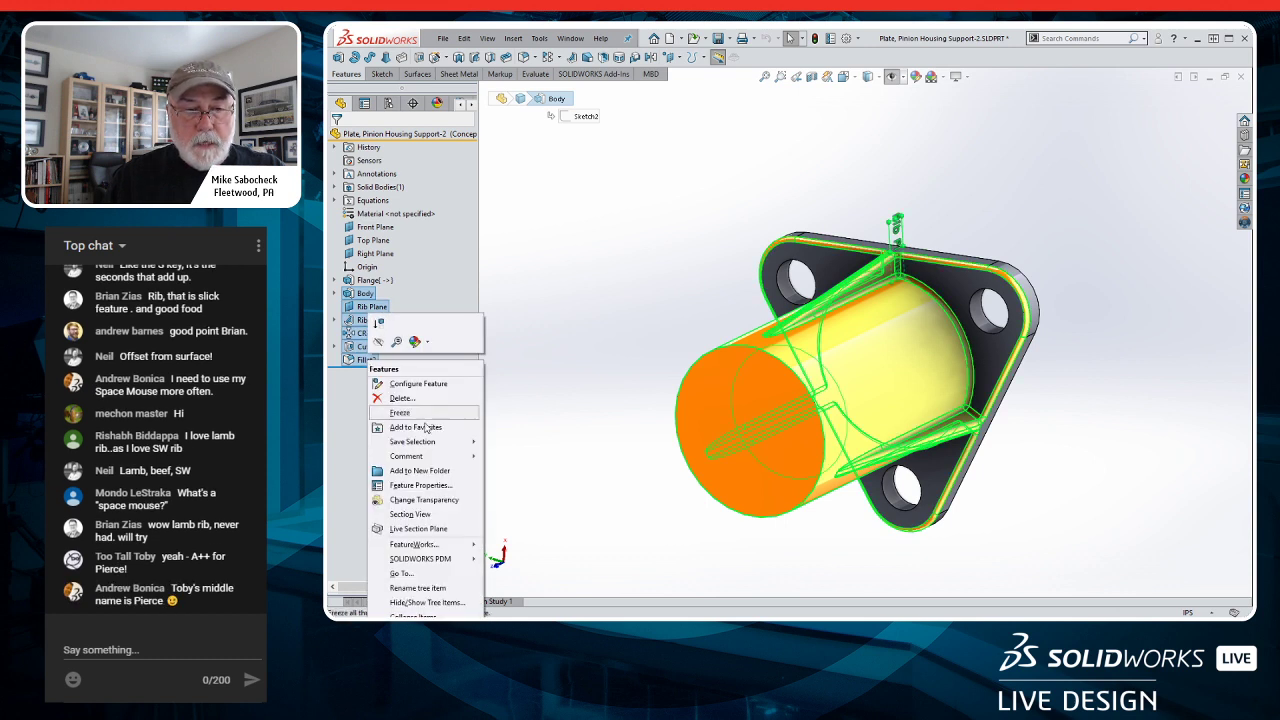
left_click(430, 470)
type("C")
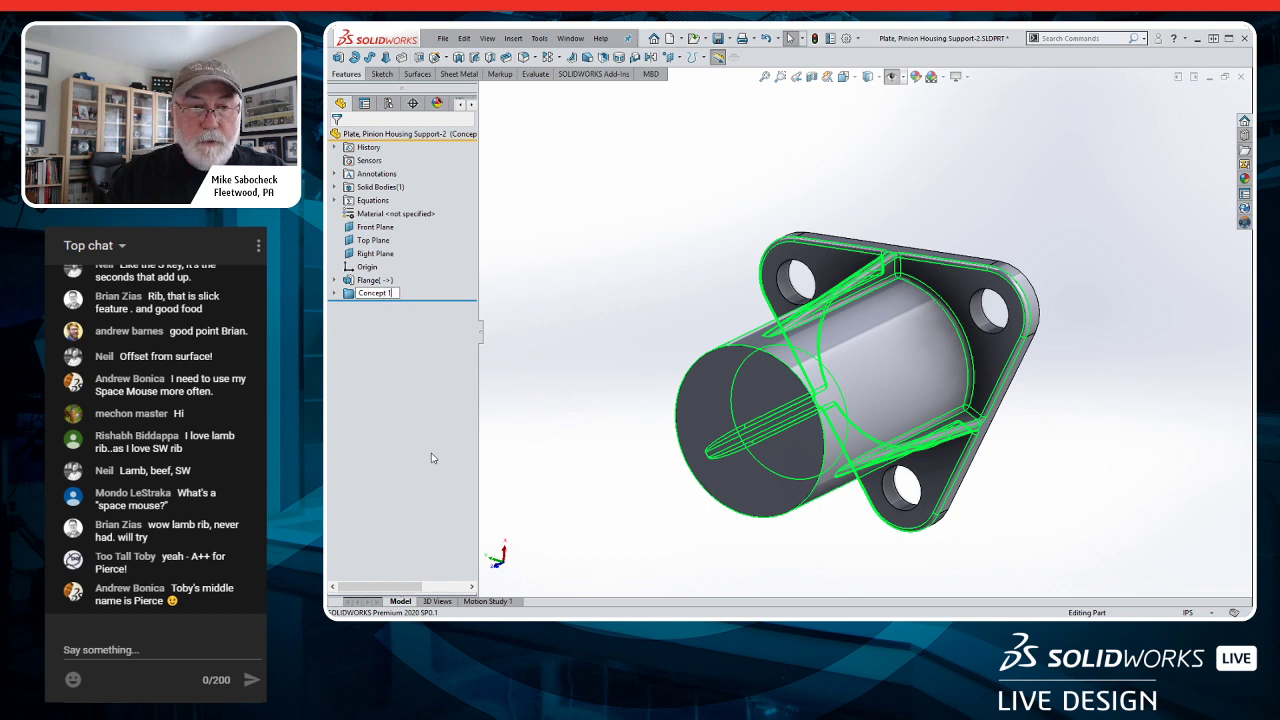
type("oncept 1")
left_click(584, 405)
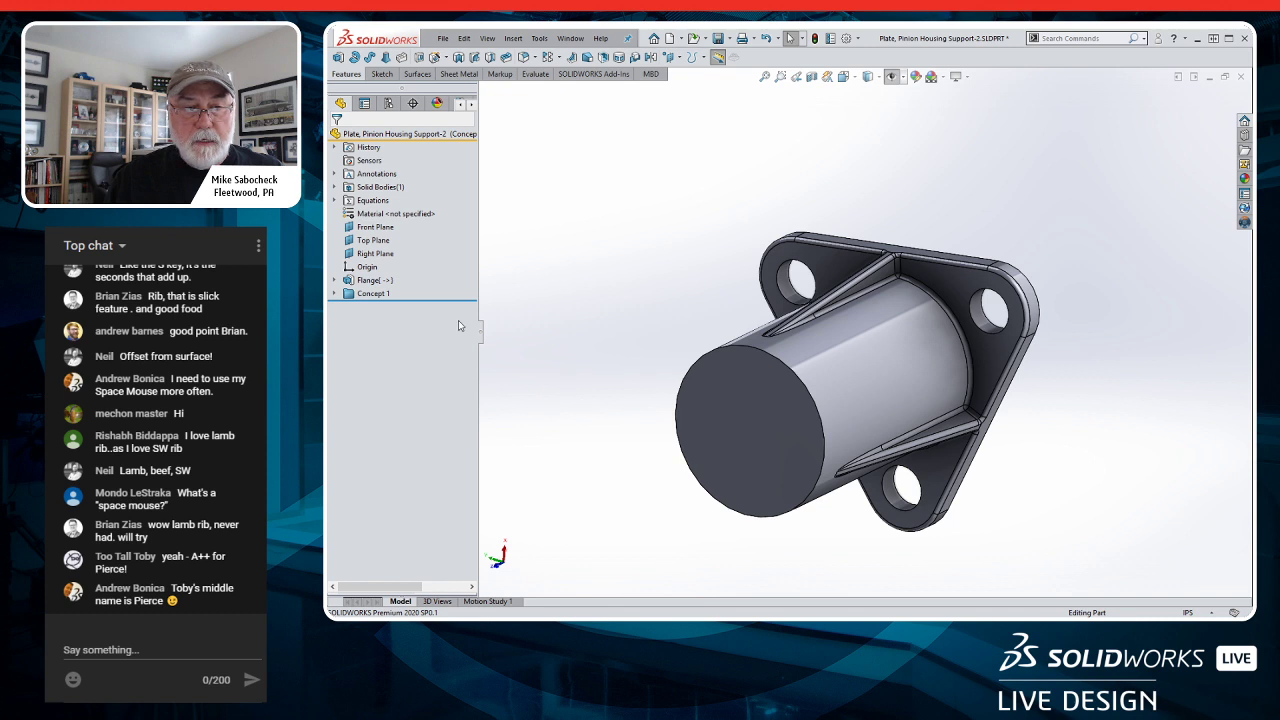
right_click(370, 294)
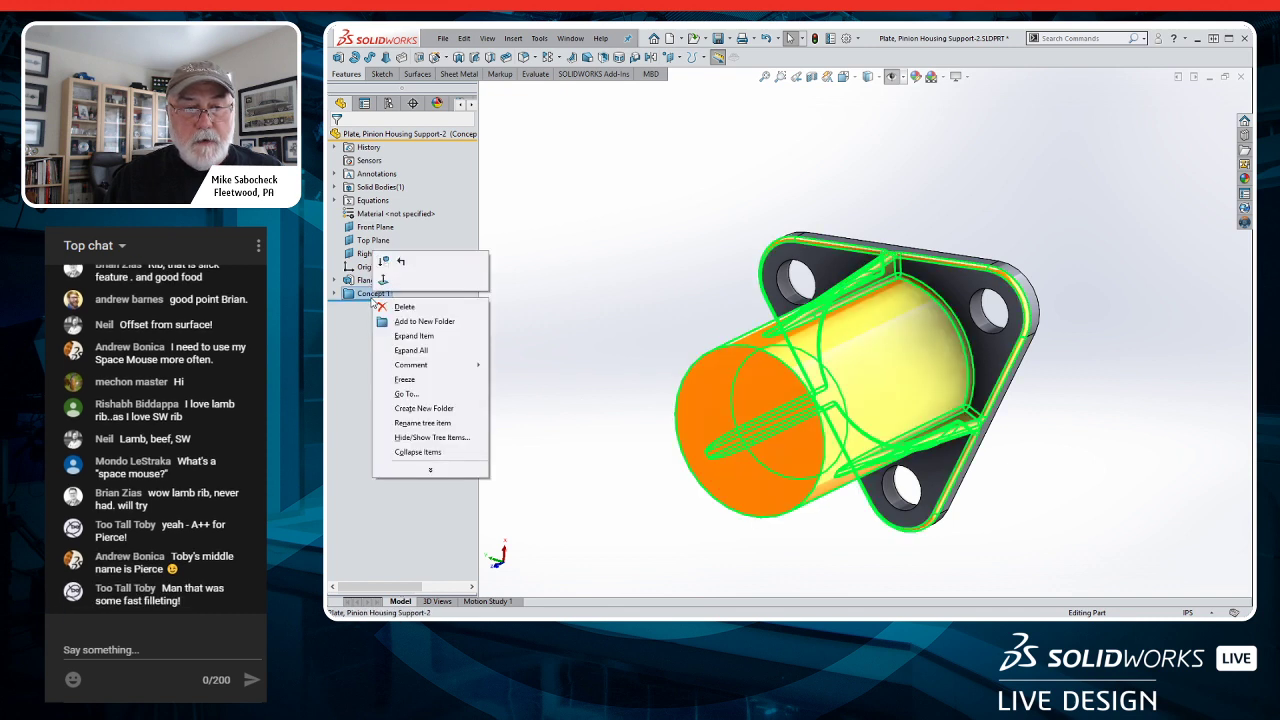
left_click(383, 262)
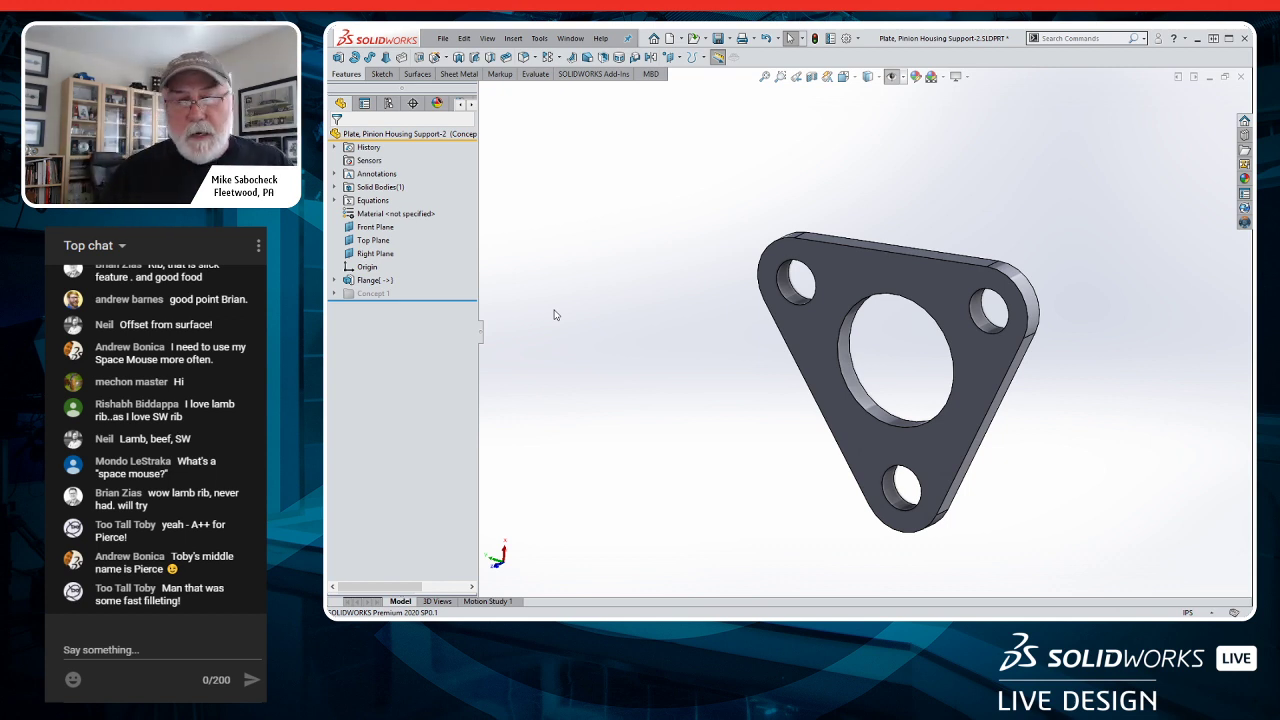
- Start a sketch on the flange's front face and draw a 0.8 in diameter circle concentric with the upper-right mounting hole
middle_click_drag(714, 417, 677, 371, "ctrl")
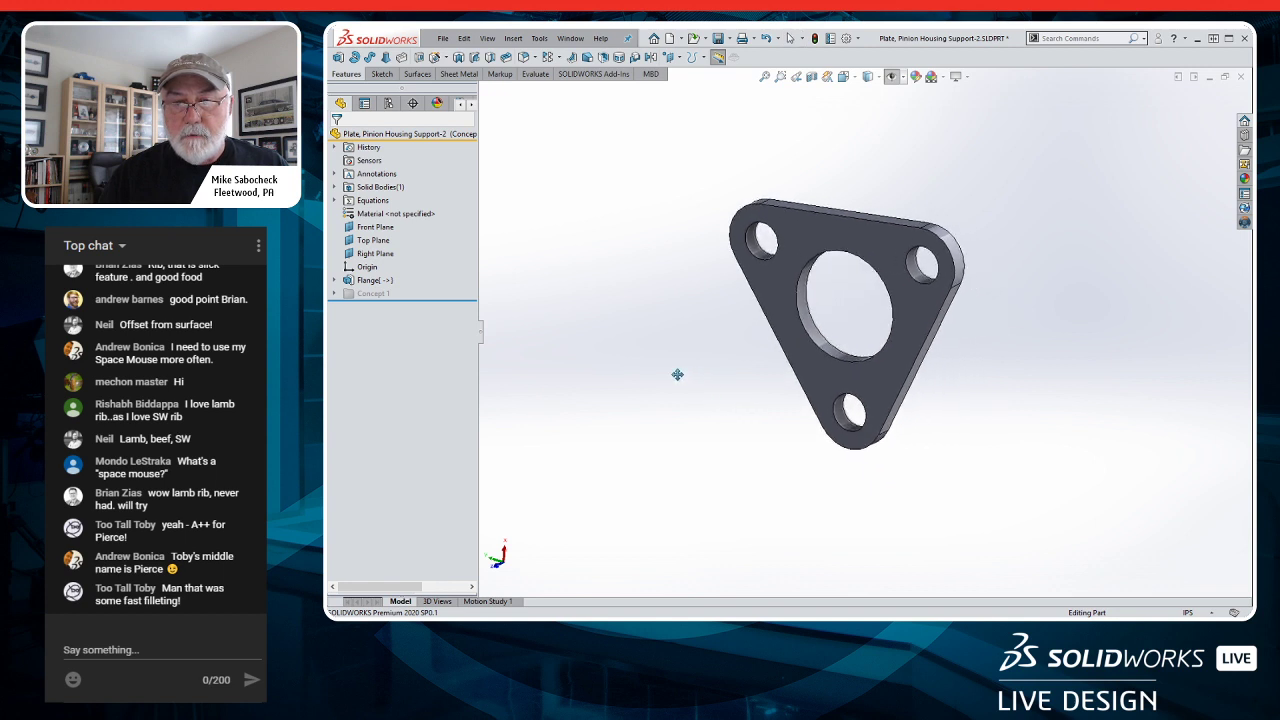
scroll(900, 306, "down", 3)
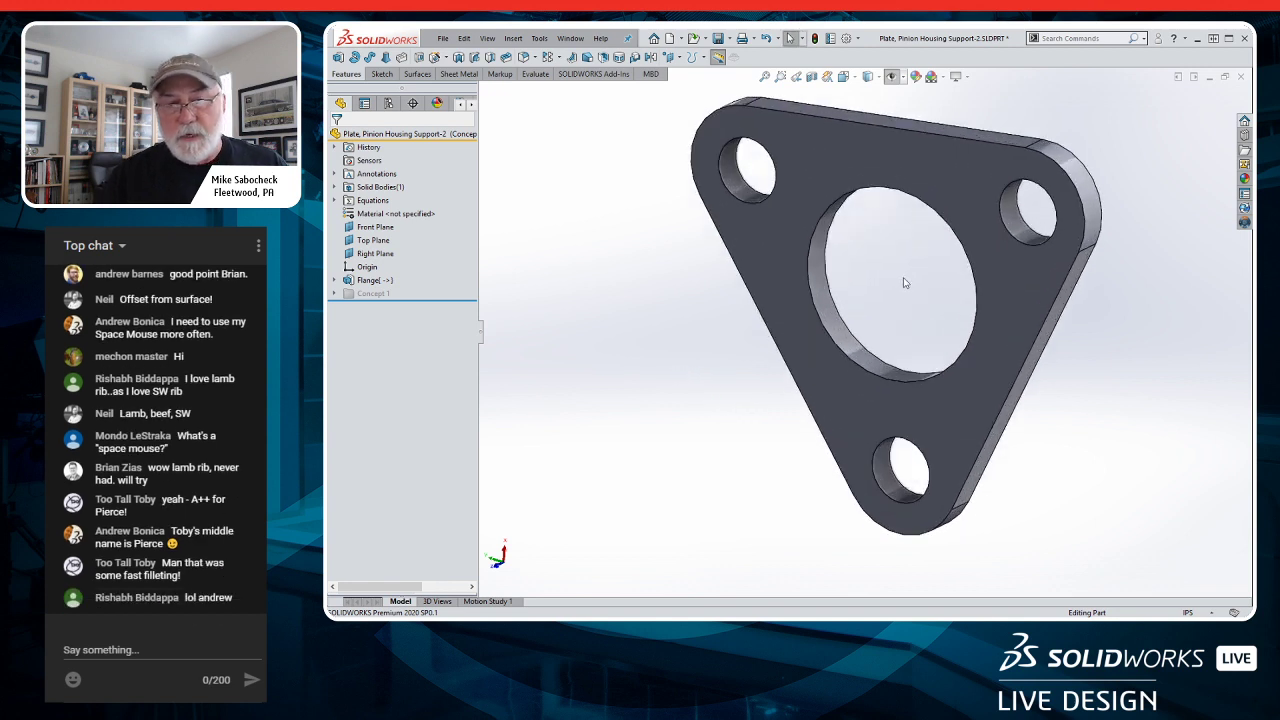
left_click(796, 304)
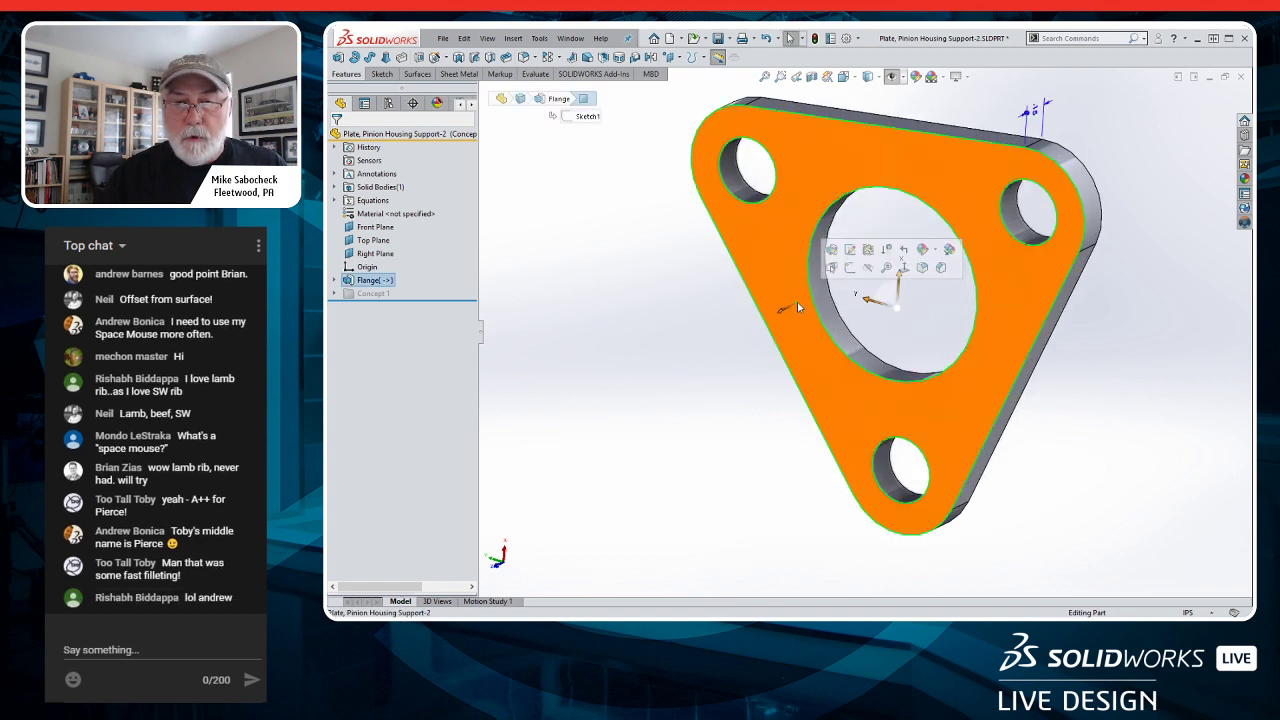
left_click(849, 269)
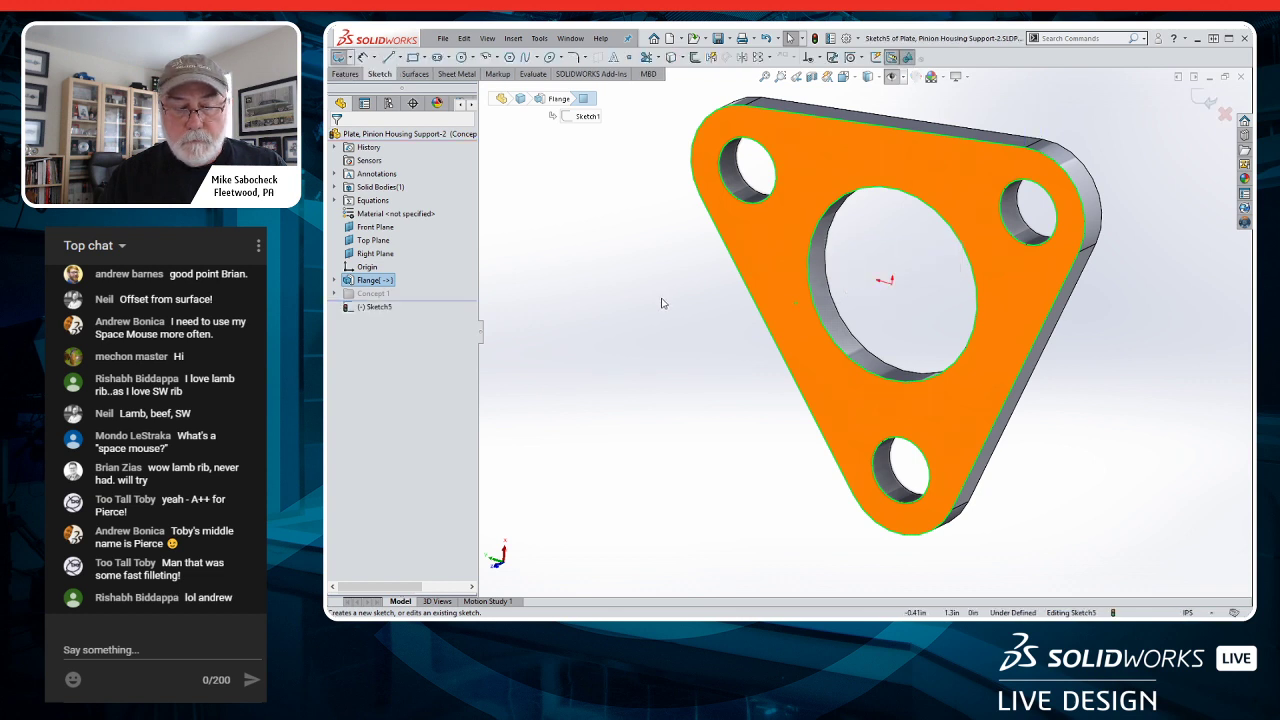
mouse_move(661, 303)
middle_mouse_down()
mouse_move(706, 329)
mouse_move(943, 306)
mouse_move(904, 307)
middle_mouse_up()
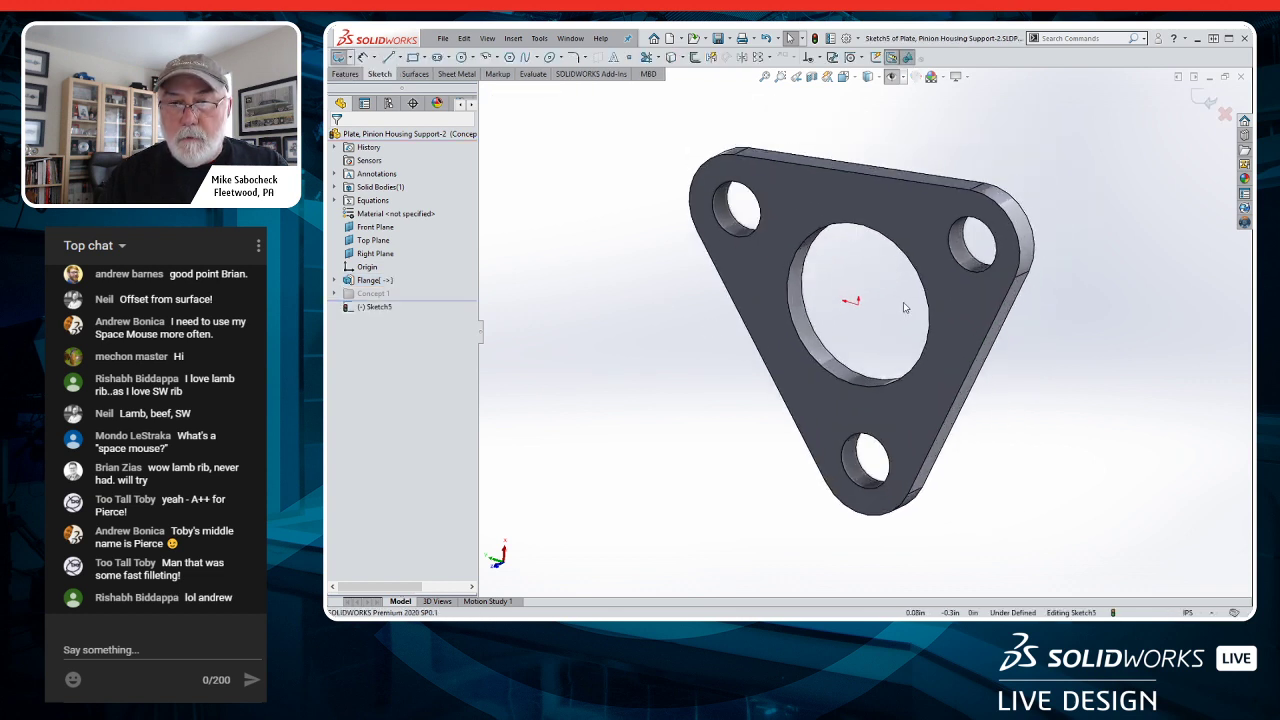
key("s")
left_click(916, 344)
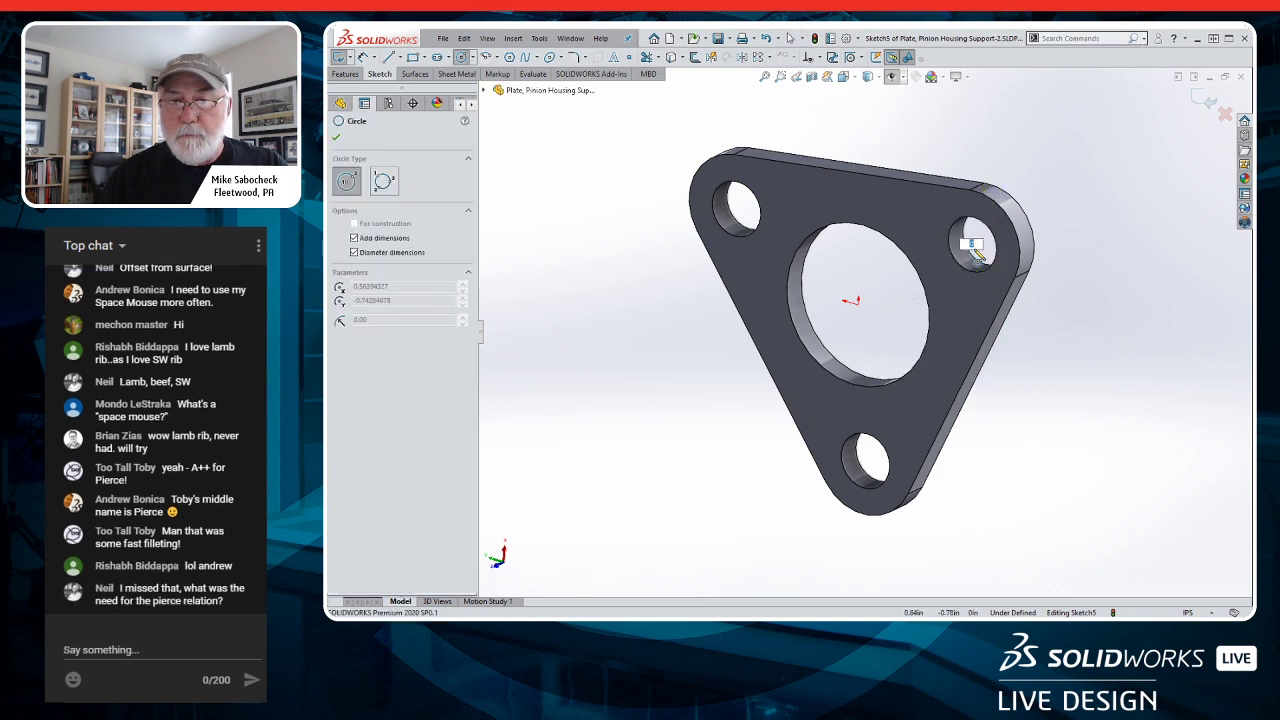
type(".8")
key("Return")
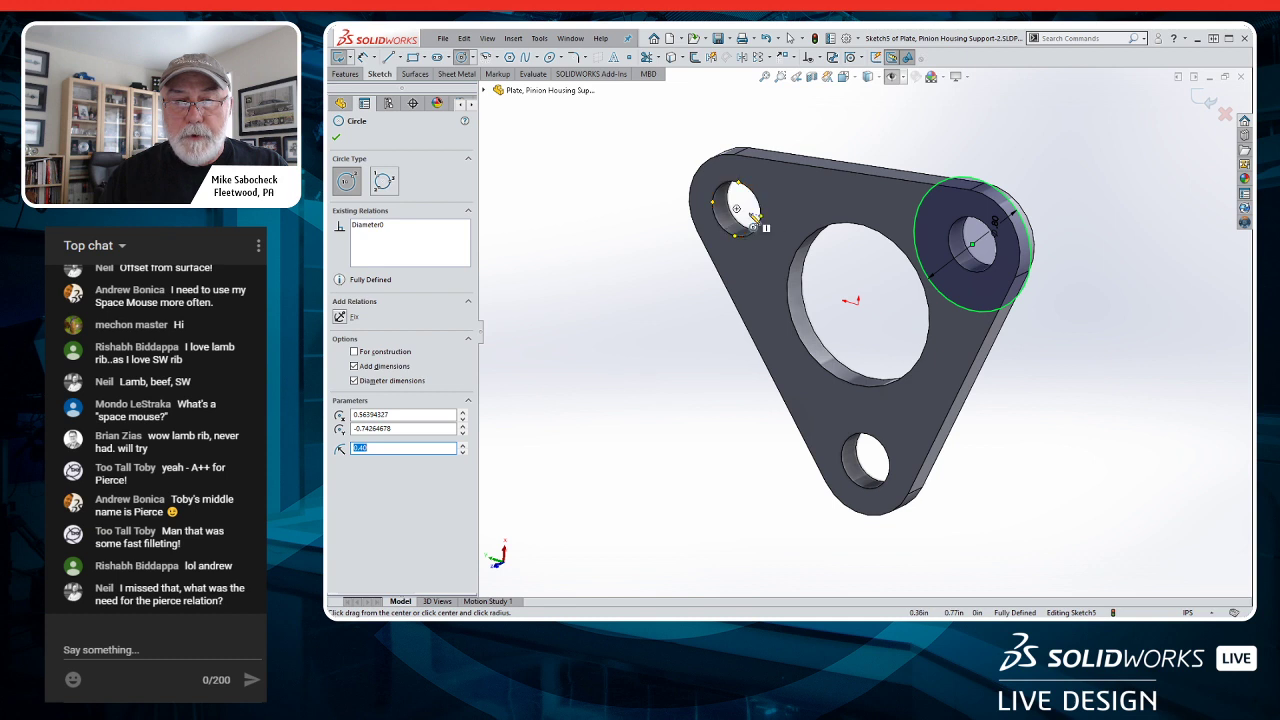
key("Escape")
key("Escape")
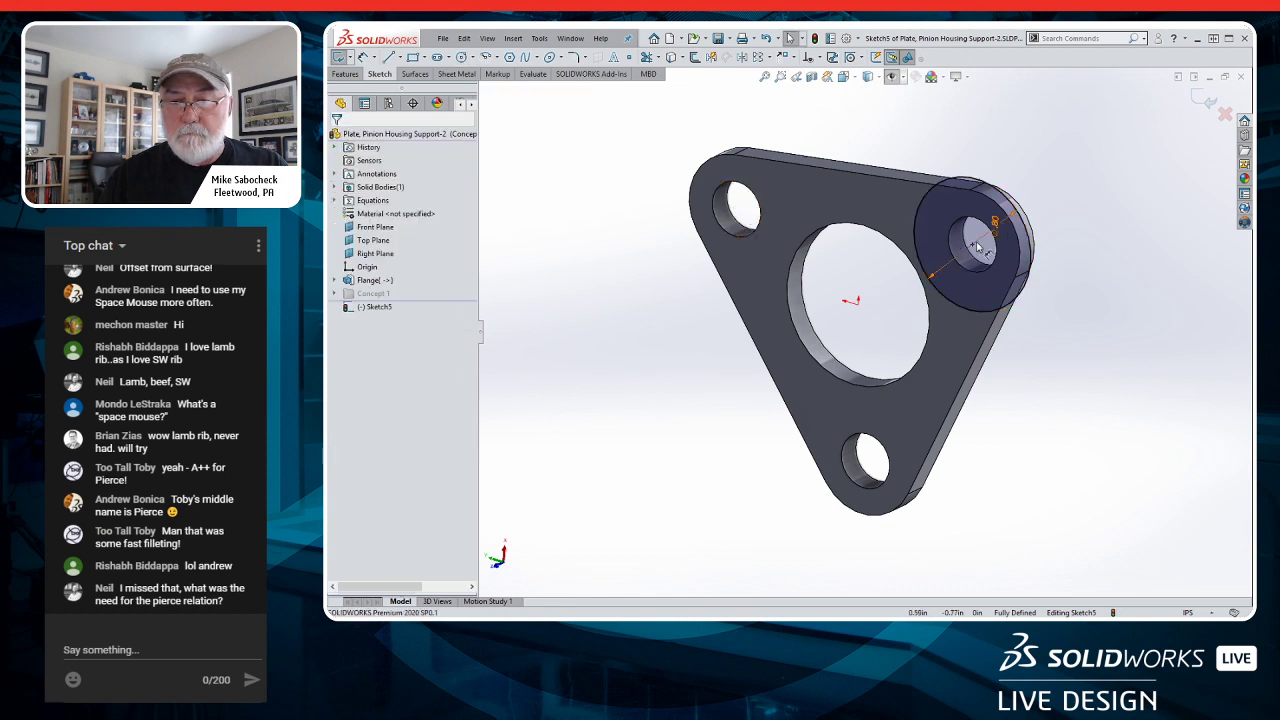
- Place the circle's diameter dimension outside the flange and set it to 0.75 in
left_click_drag(996, 225, 1085, 200)
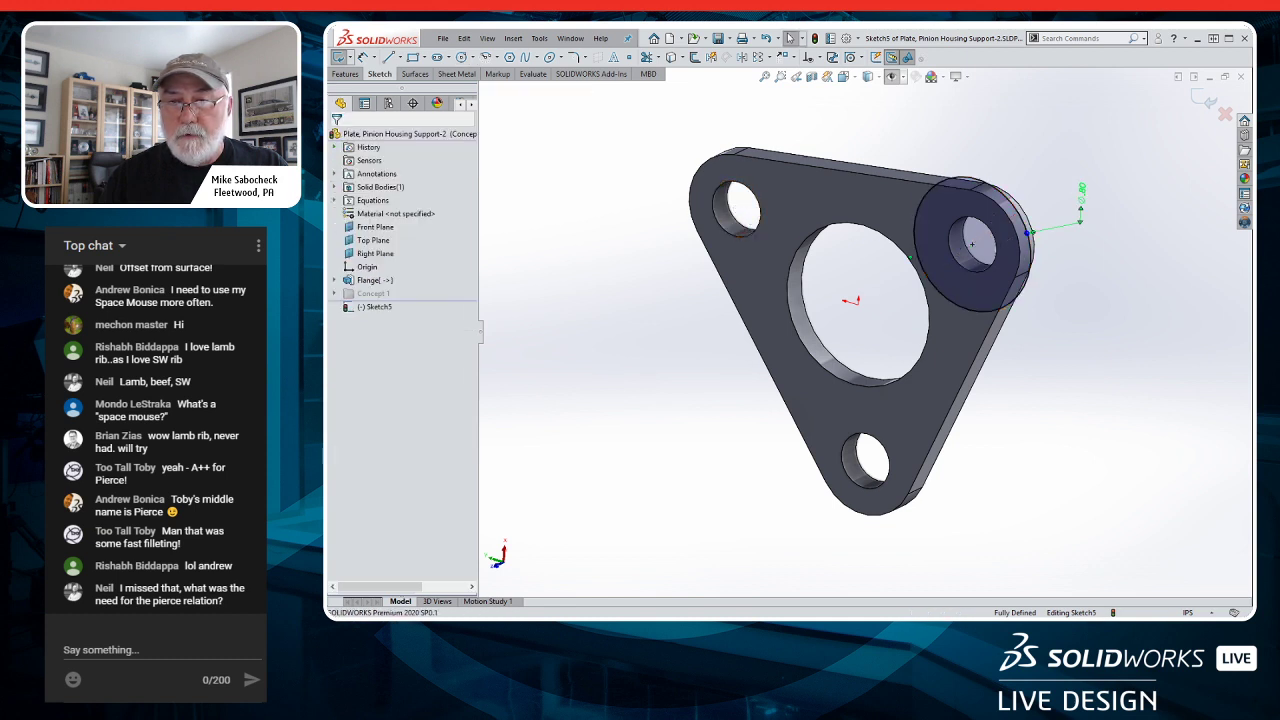
double_click(1085, 200)
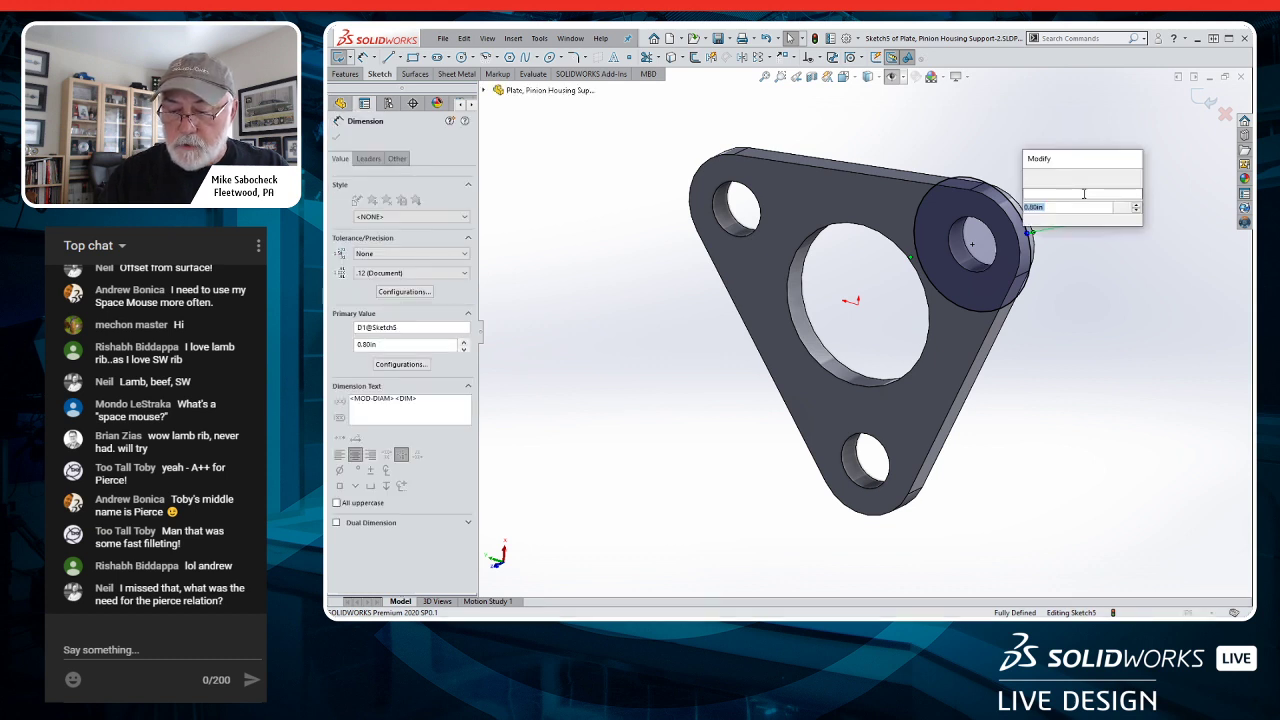
type(".75")
key("Return")
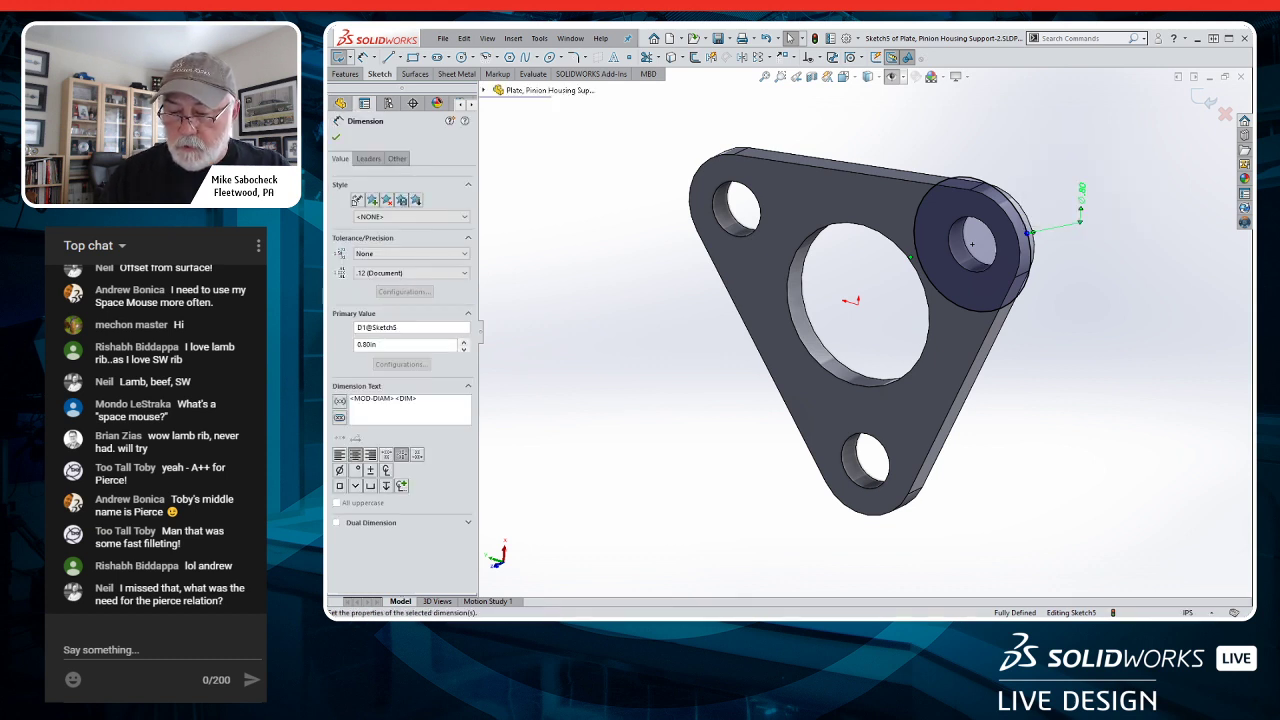
left_click(1023, 169)
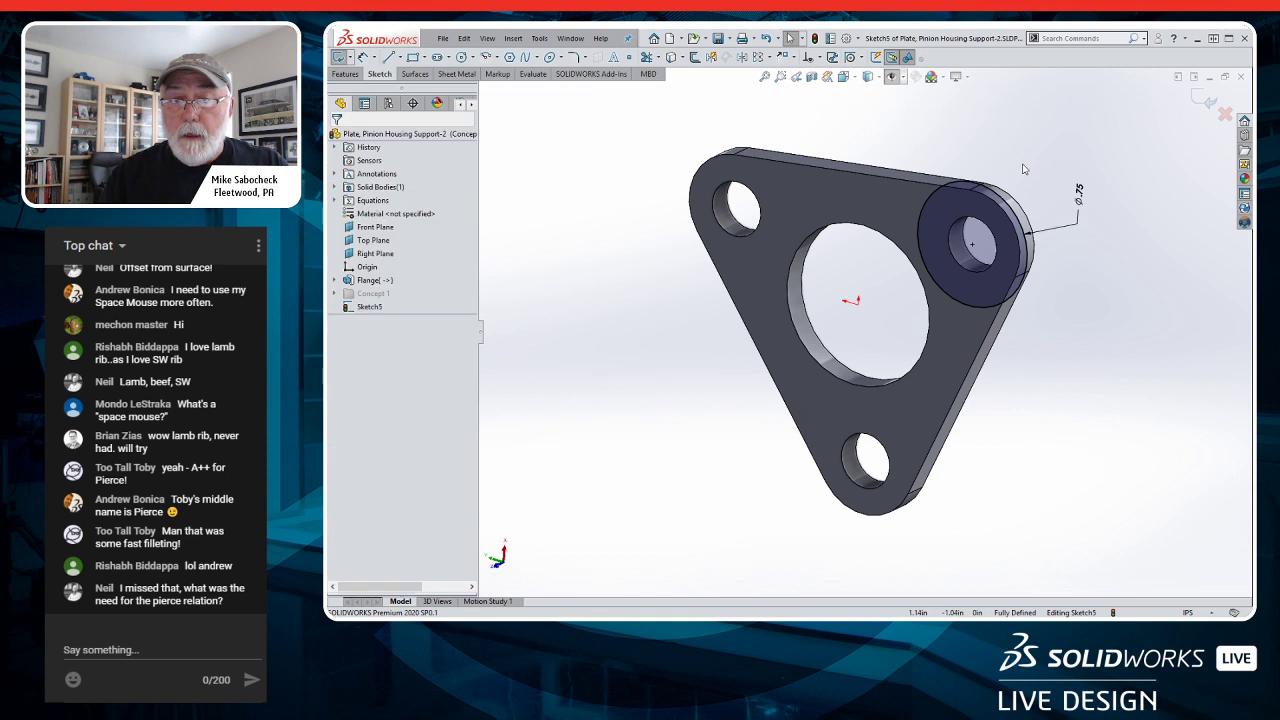
- Copy the 0.75 in circle onto the flange's other two mounting holes, centred on each hole
left_click(1012, 213)
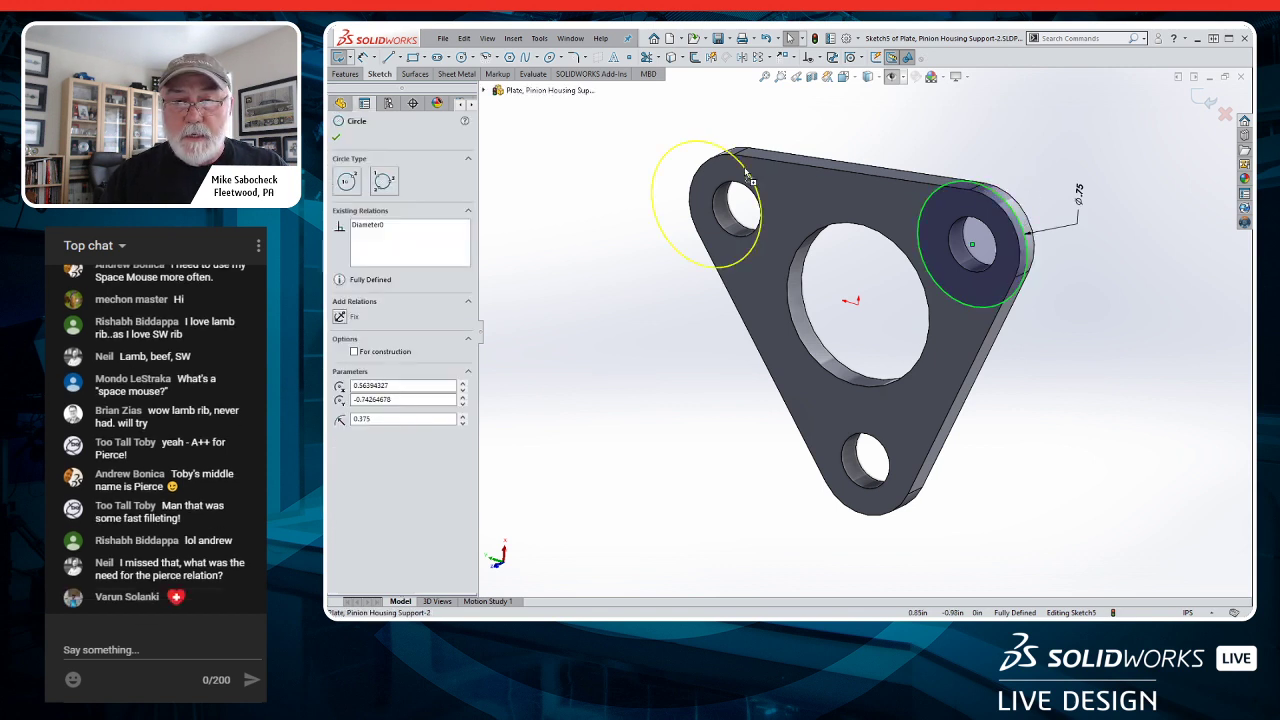
left_click(771, 177)
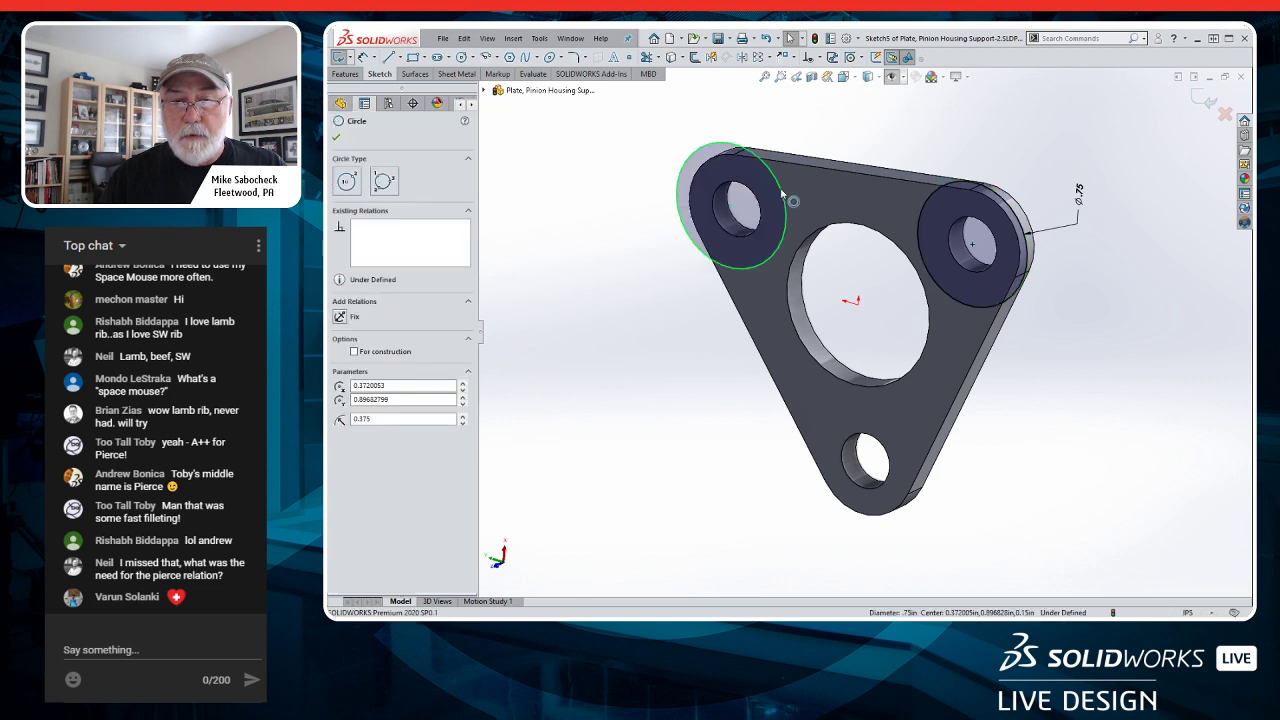
left_click(920, 460)
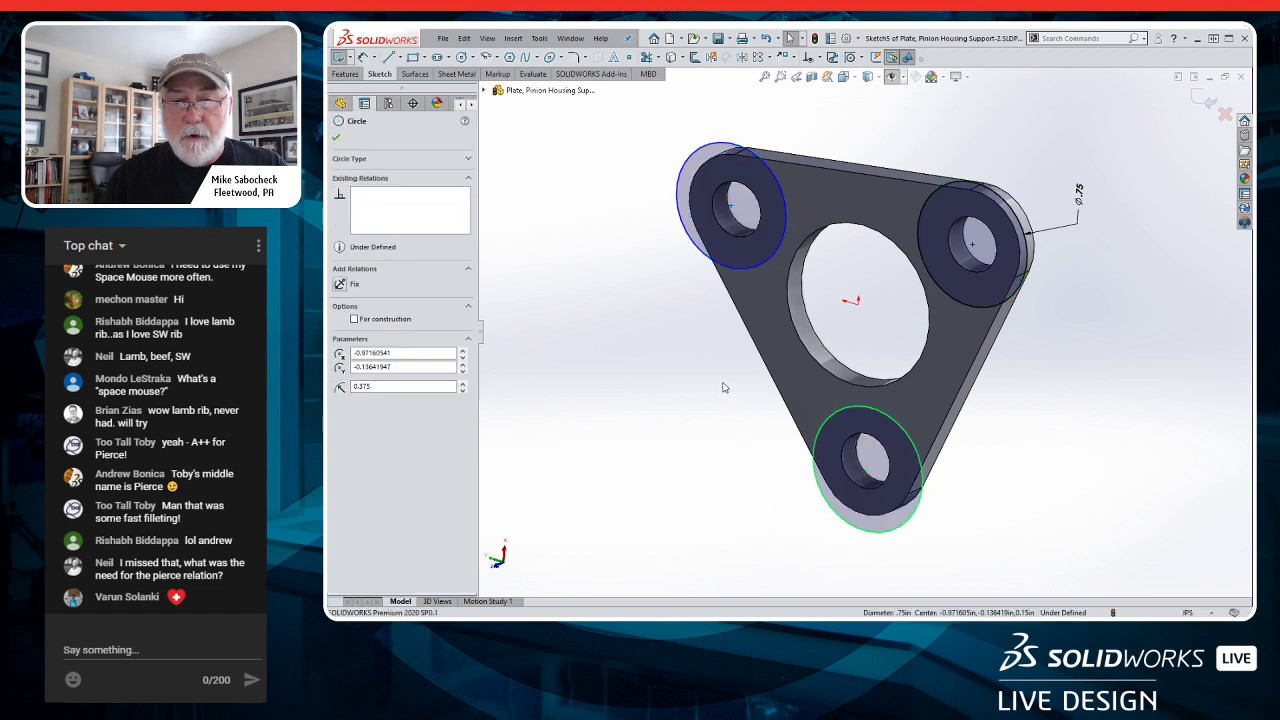
- Snap the centres of the upper-left and lower sketch circles onto the centres of their mounting holes
left_click(731, 207)
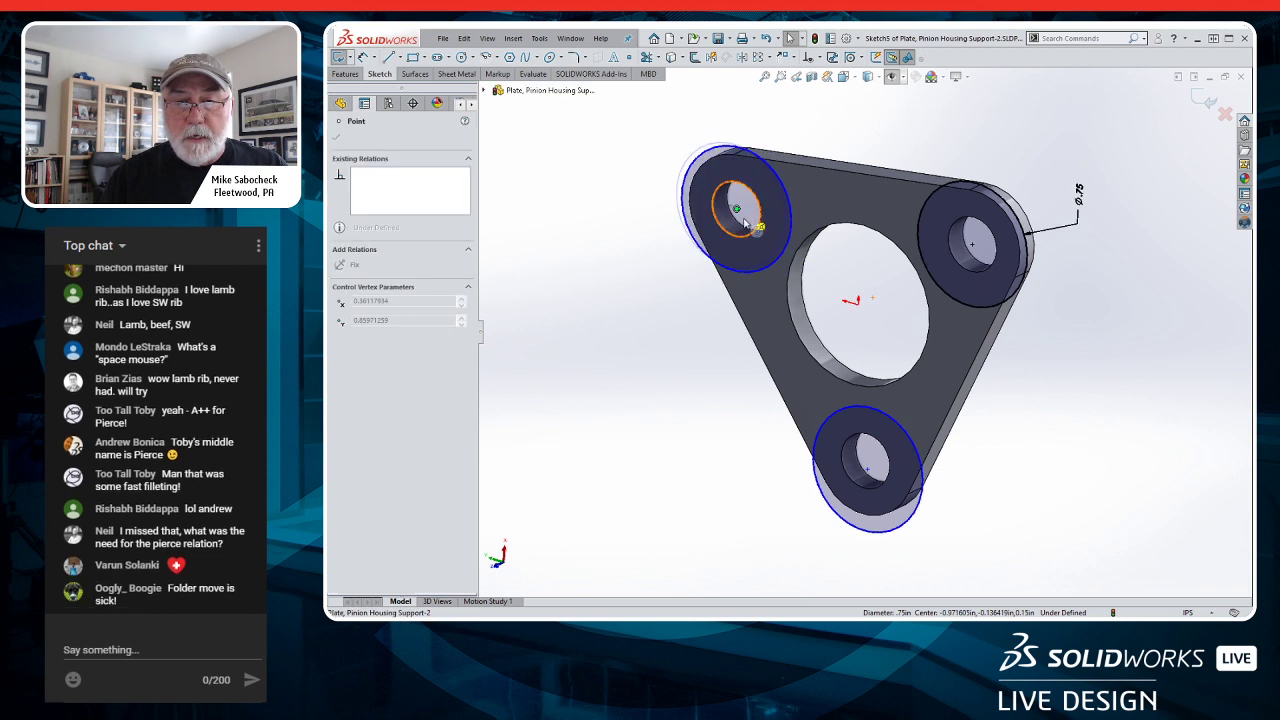
left_click(866, 463)
left_click(968, 491)
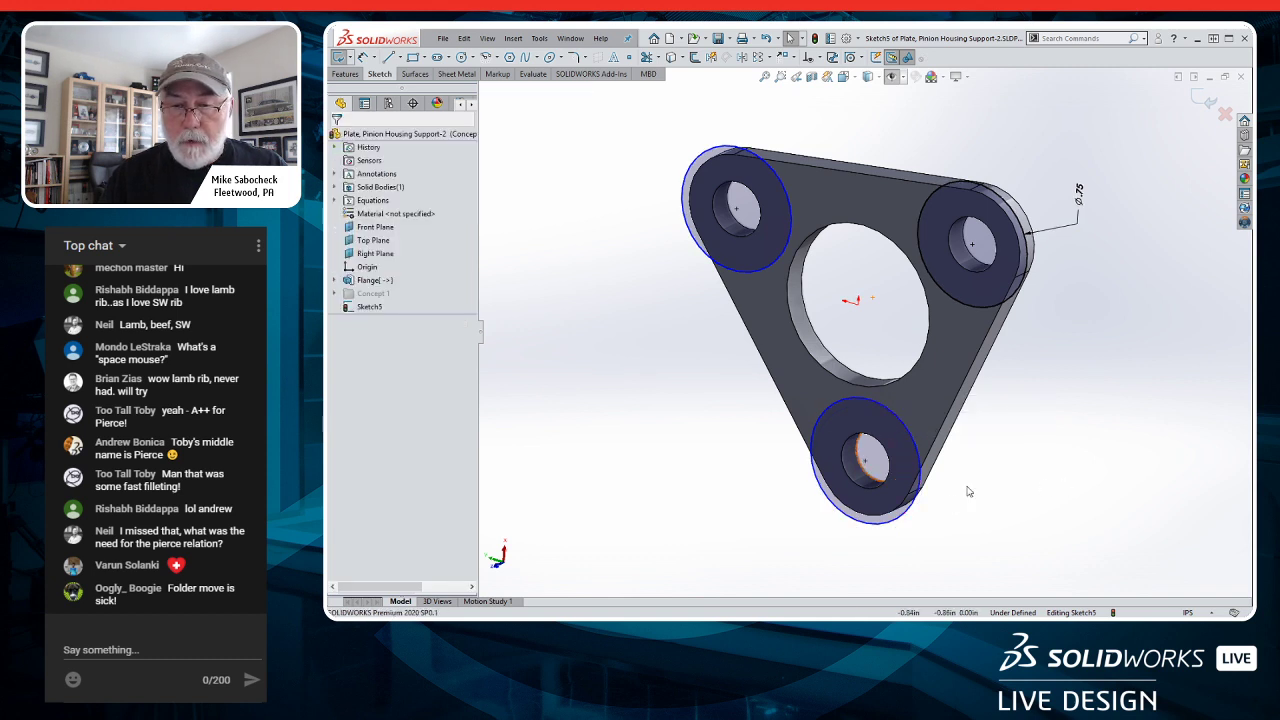
- Select the three circles around the mounting holes and add an equal relation between them
left_click(908, 517)
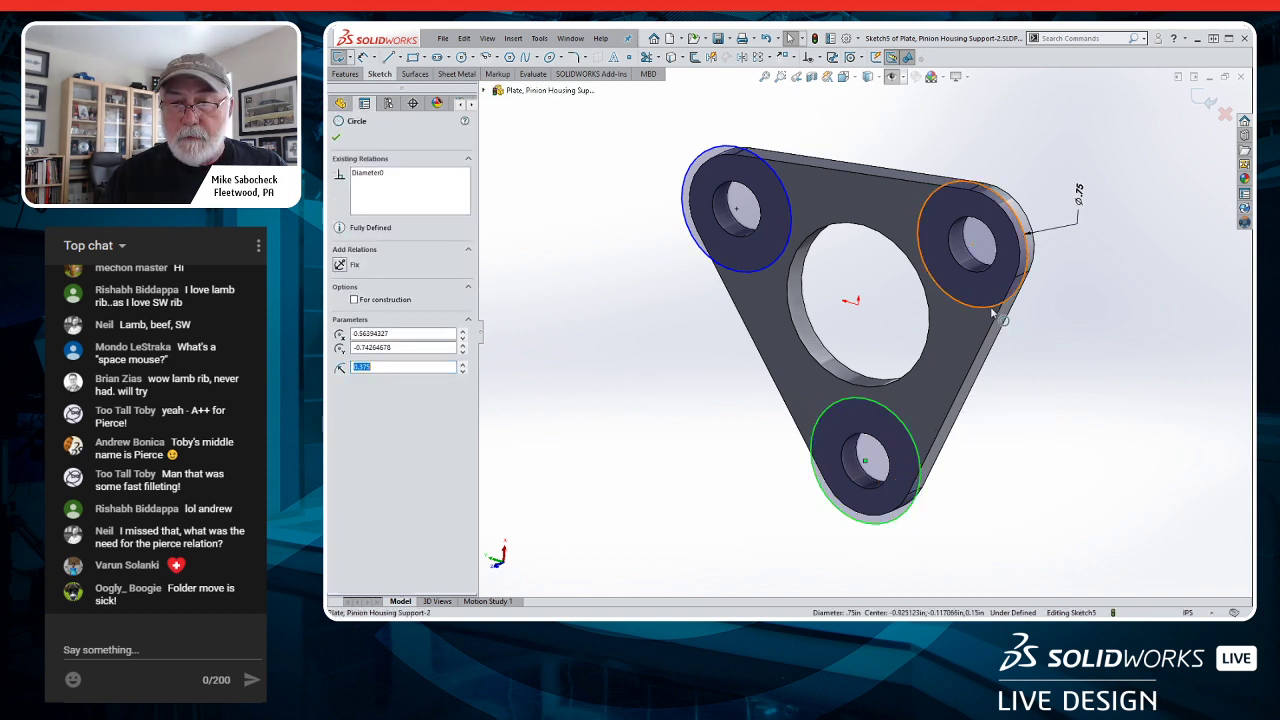
left_click(762, 270, "ctrl")
left_click(922, 245, "ctrl")
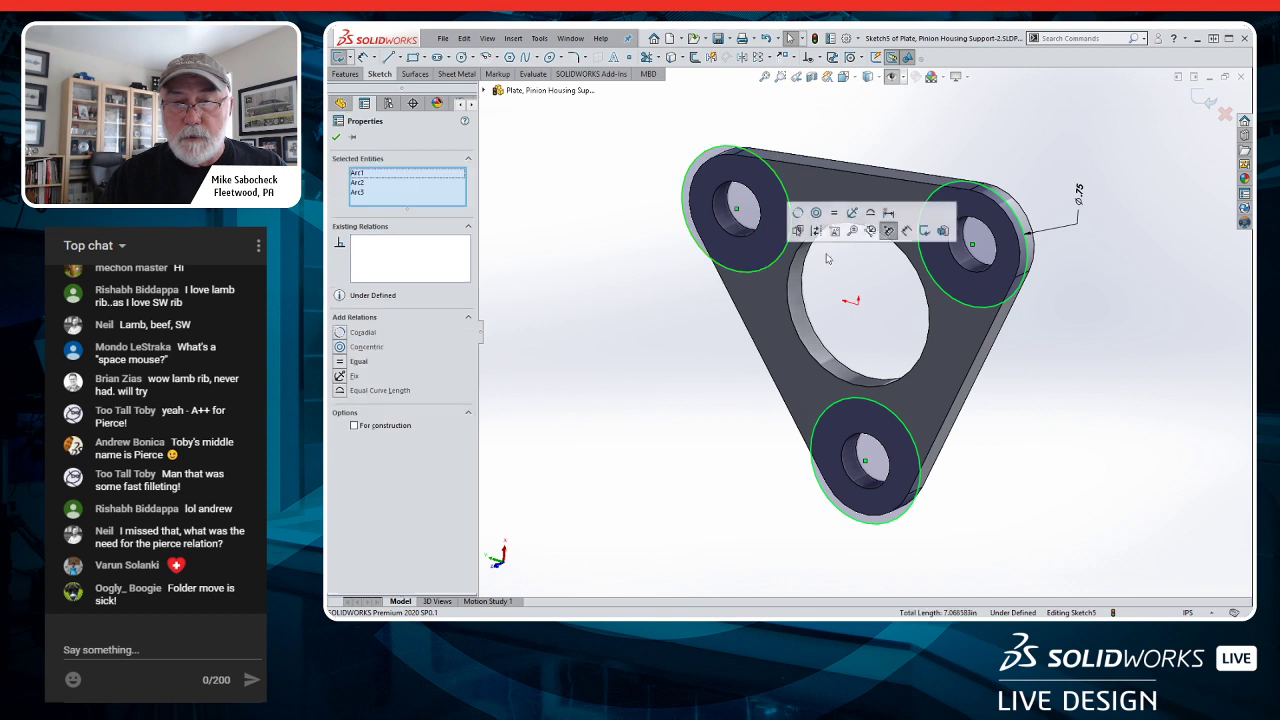
left_click(850, 214)
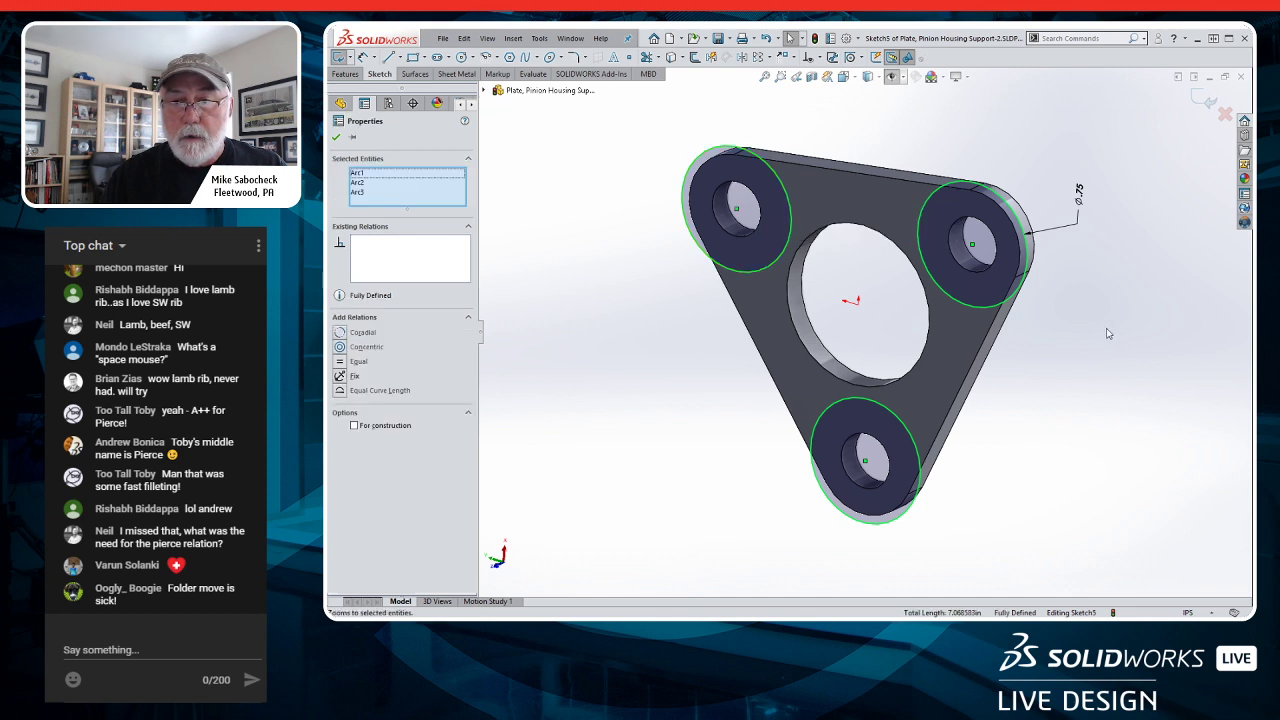
left_click(1107, 333)
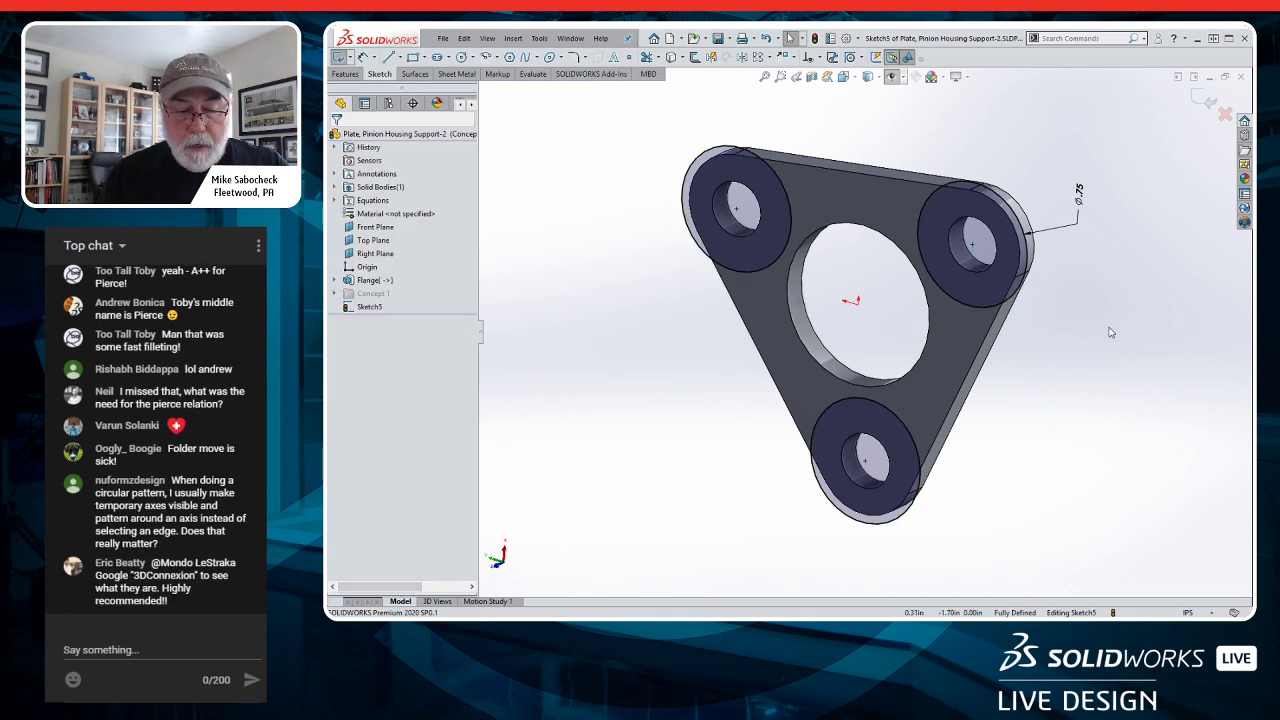
- Draw a circle about 1.58 in in diameter centred on the origin, overlapping the three mounting-hole circles
key("s")
left_click(1128, 371)
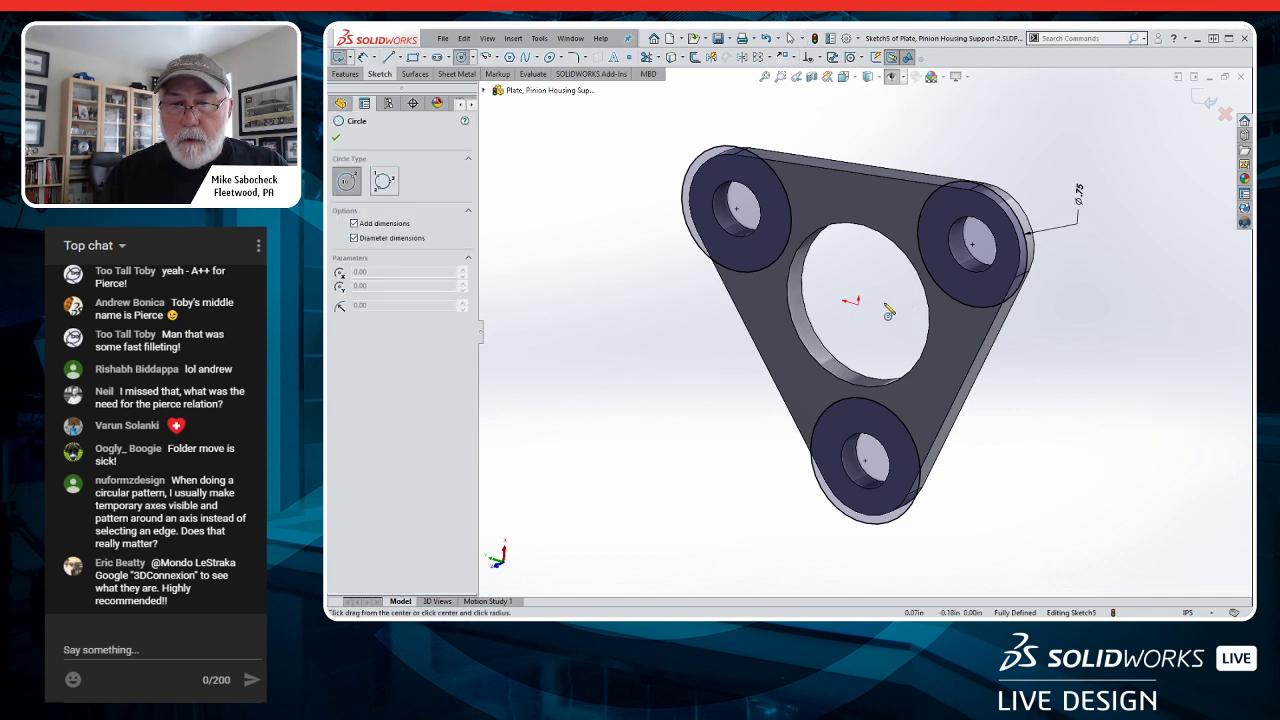
left_click(858, 304)
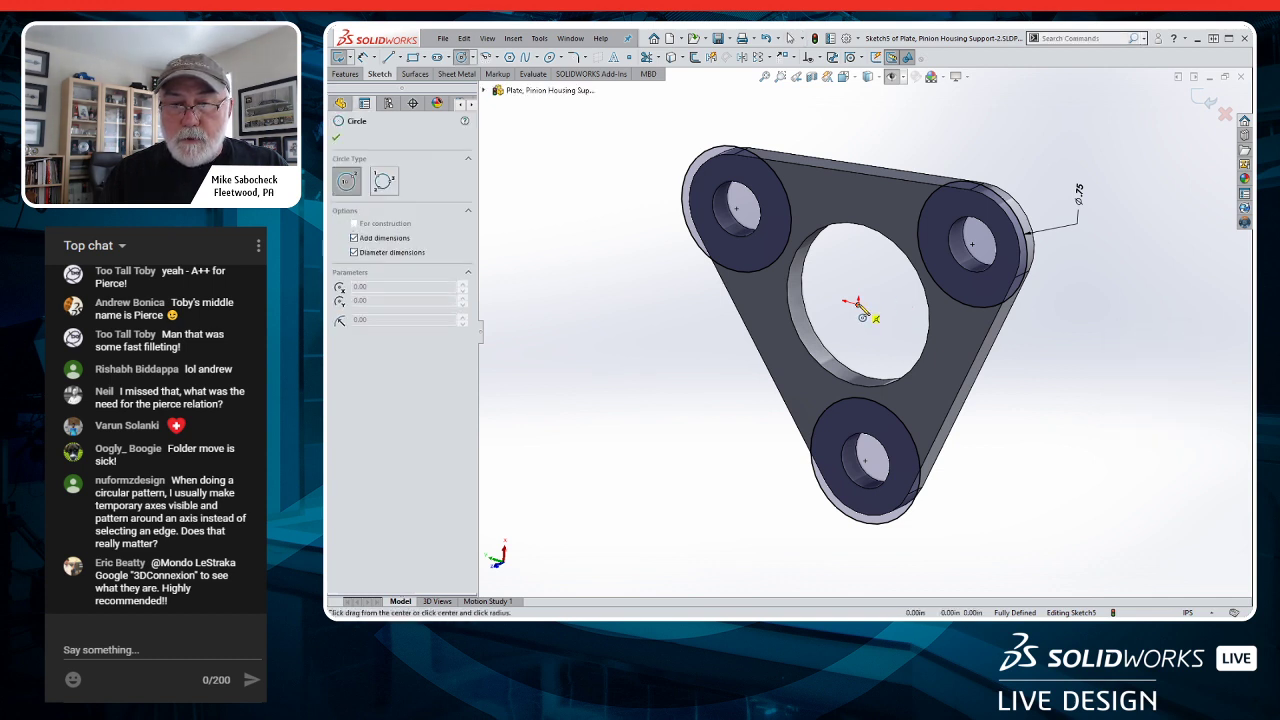
left_click(968, 388)
key("Escape")
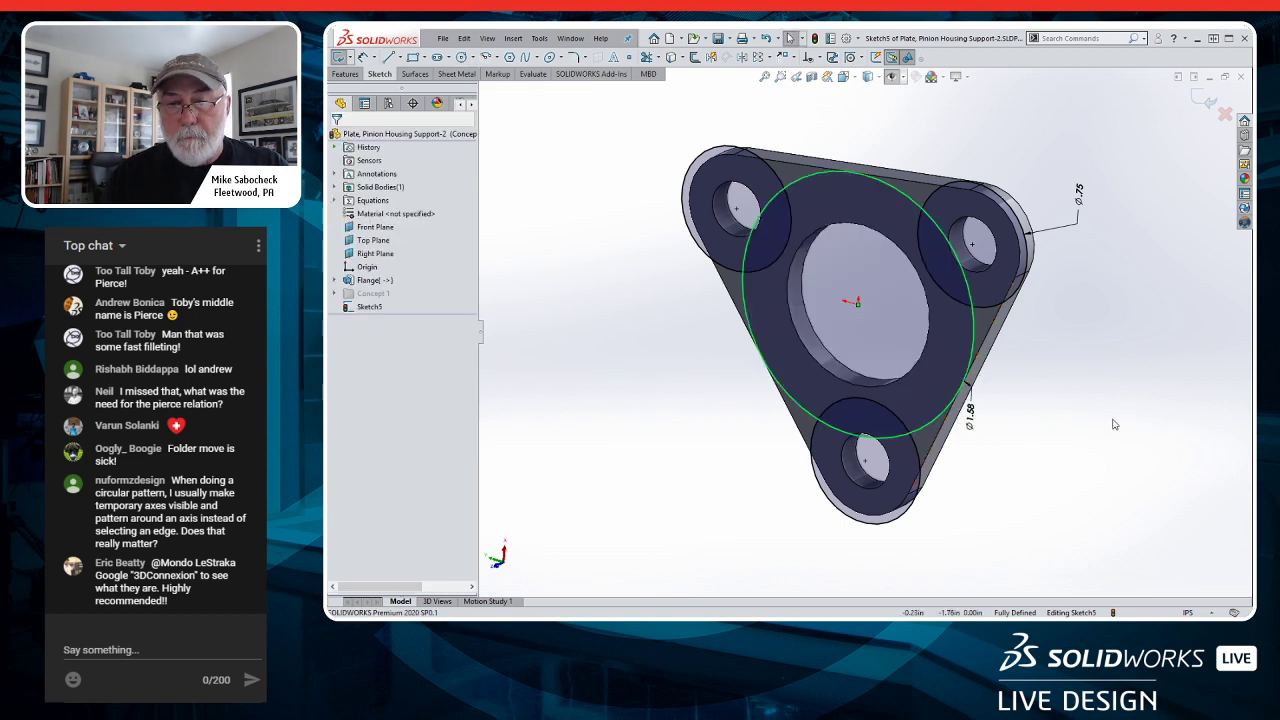
left_click(1114, 423)
- Power-trim the outer arcs of the three hole circles and the large circle's arcs inside them, leaving one three-notched profile
scroll(1114, 420, "up", 2)
key("s")
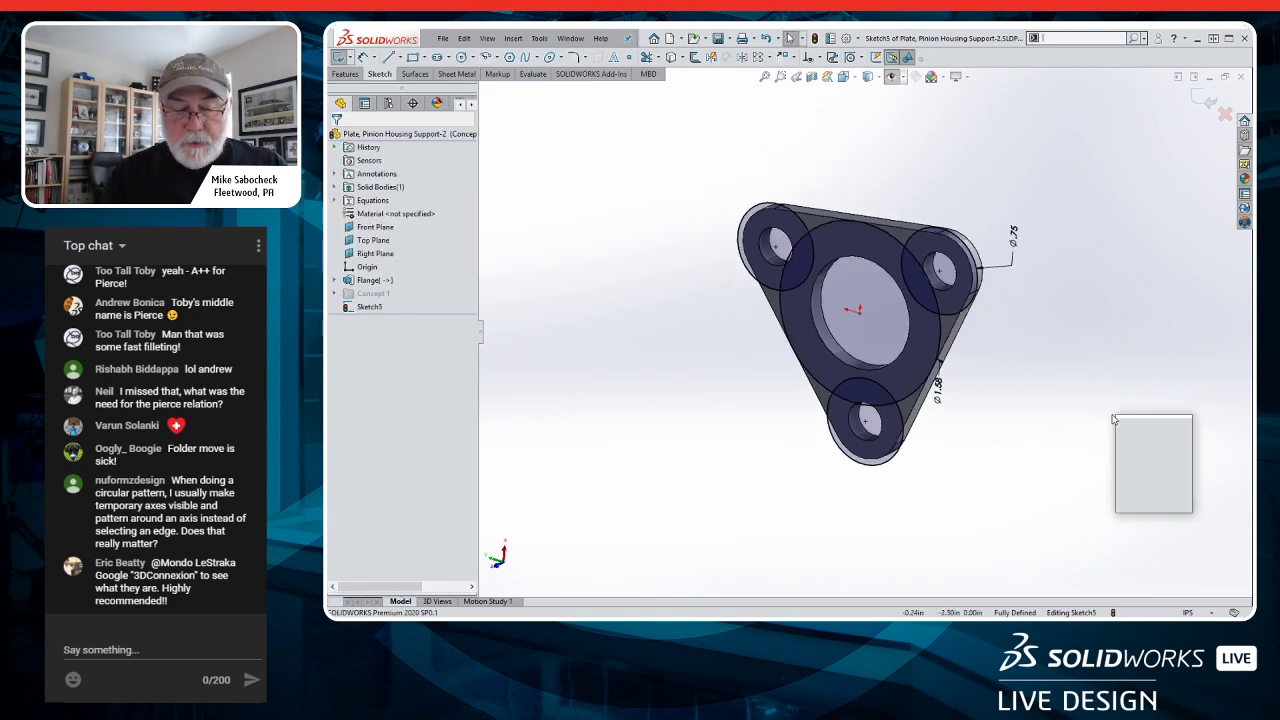
left_click(1150, 474)
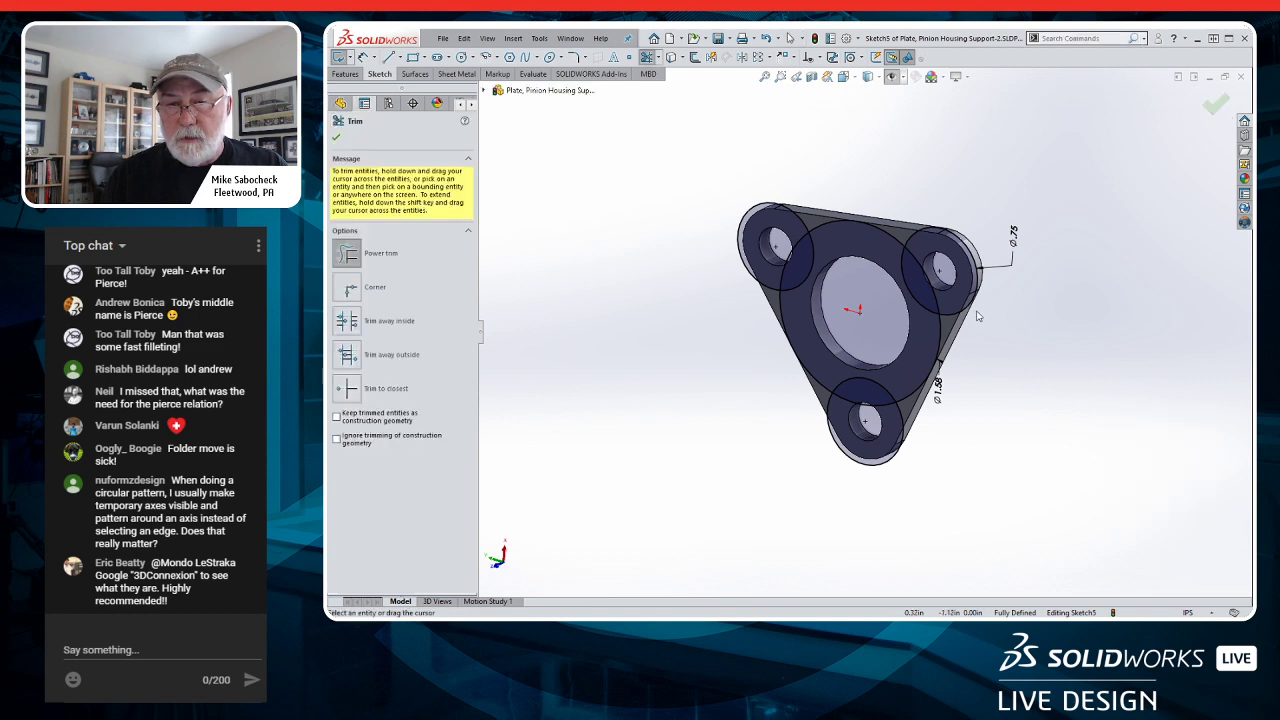
scroll(995, 310, "down", 2)
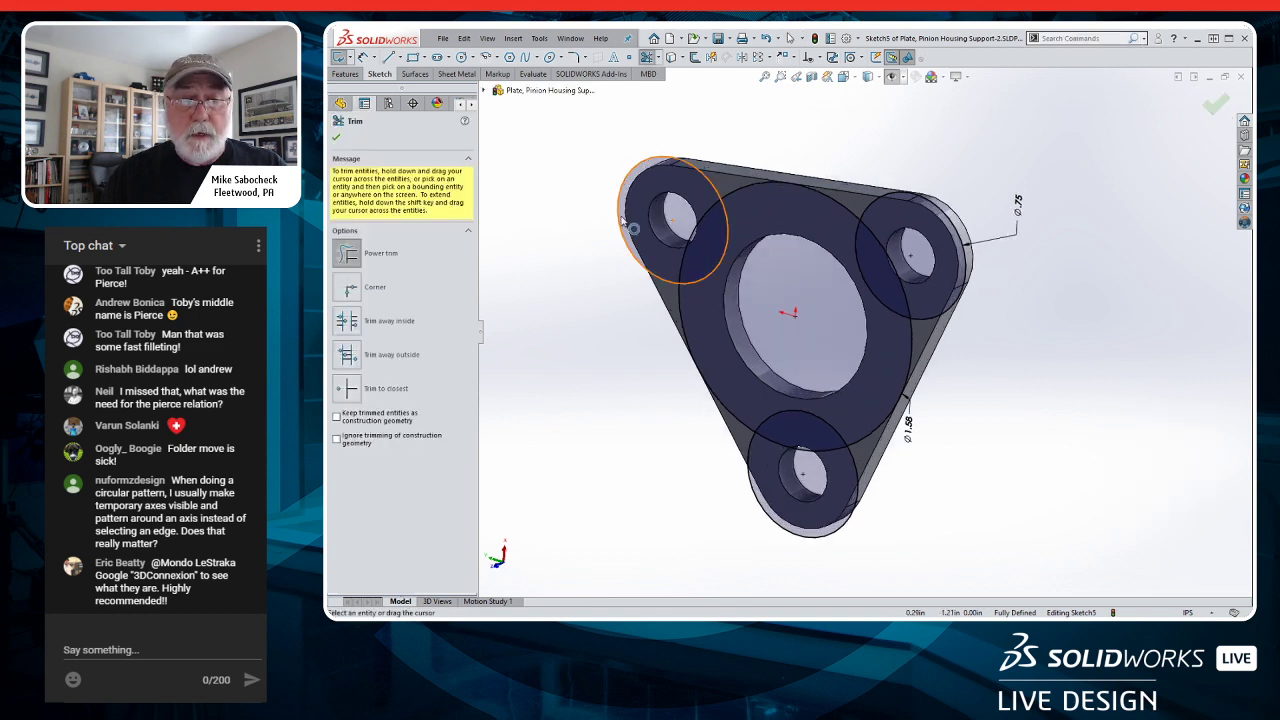
left_click_drag(950, 342, 912, 288)
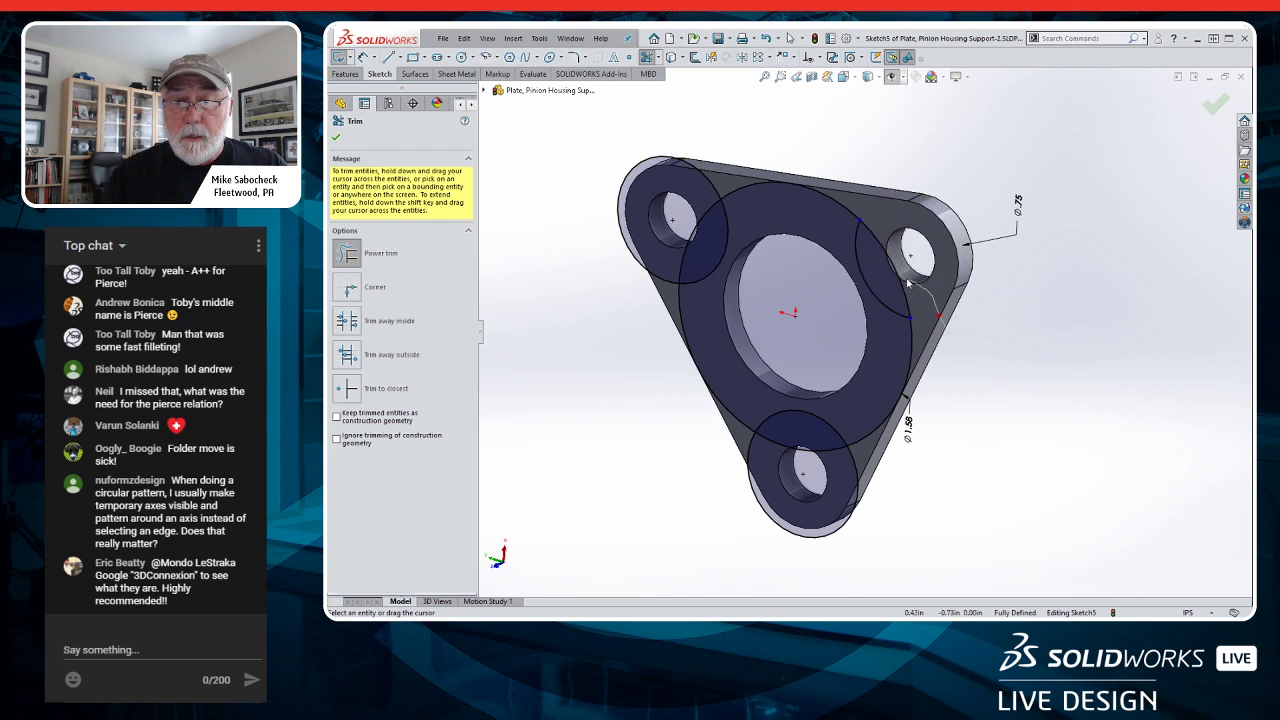
left_click_drag(714, 134, 705, 224)
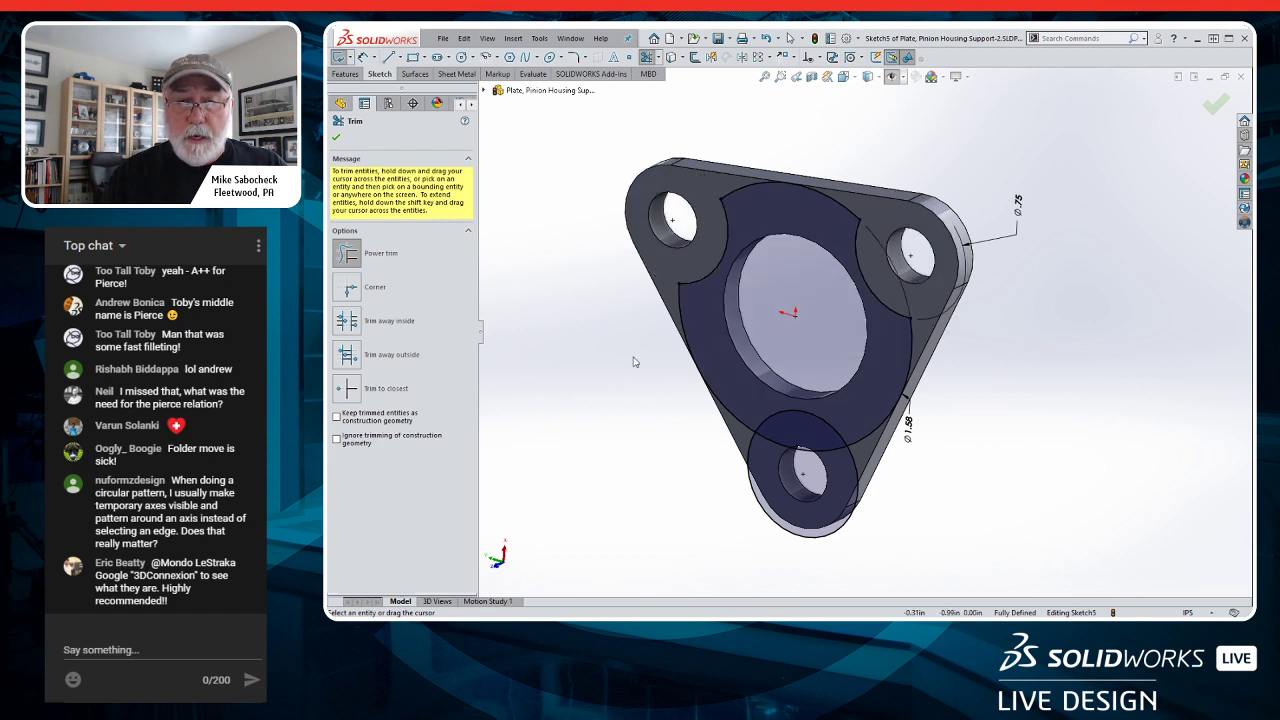
left_click_drag(741, 536, 791, 448)
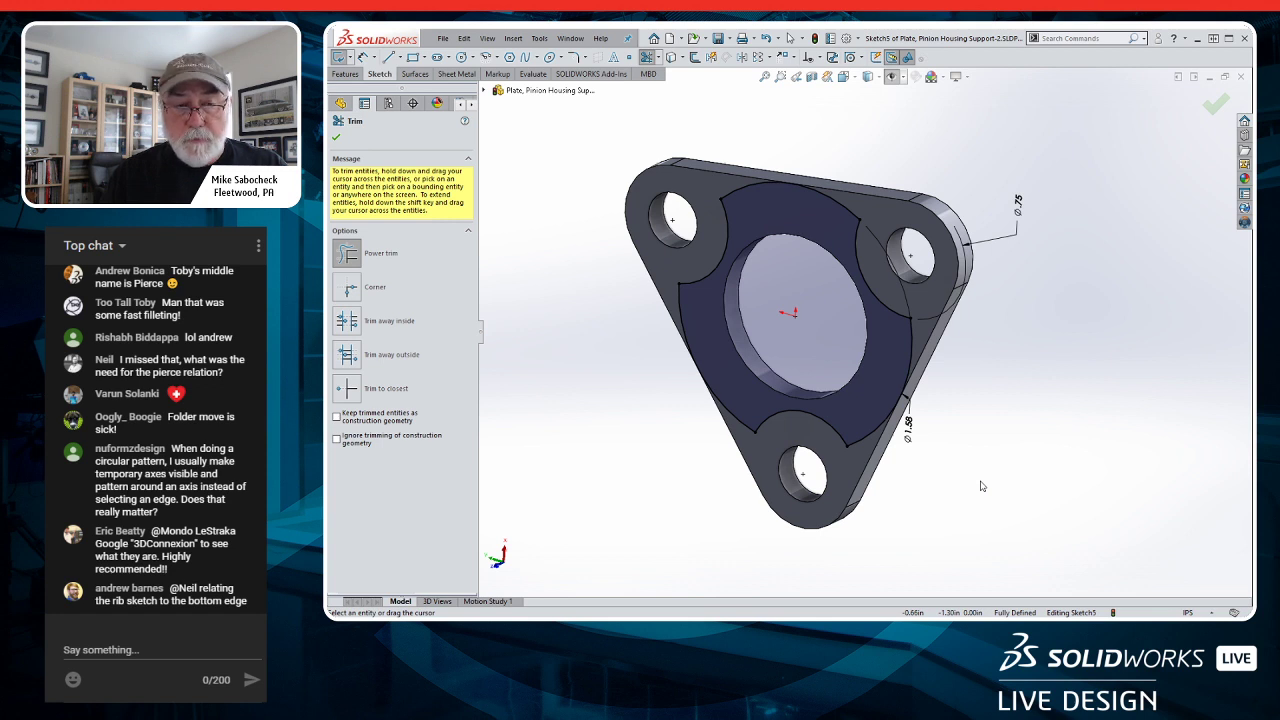
key("Escape")
- Start a blind boss extrusion of the notched profile outward from the flange with a depth of 1.85 in
key("s")
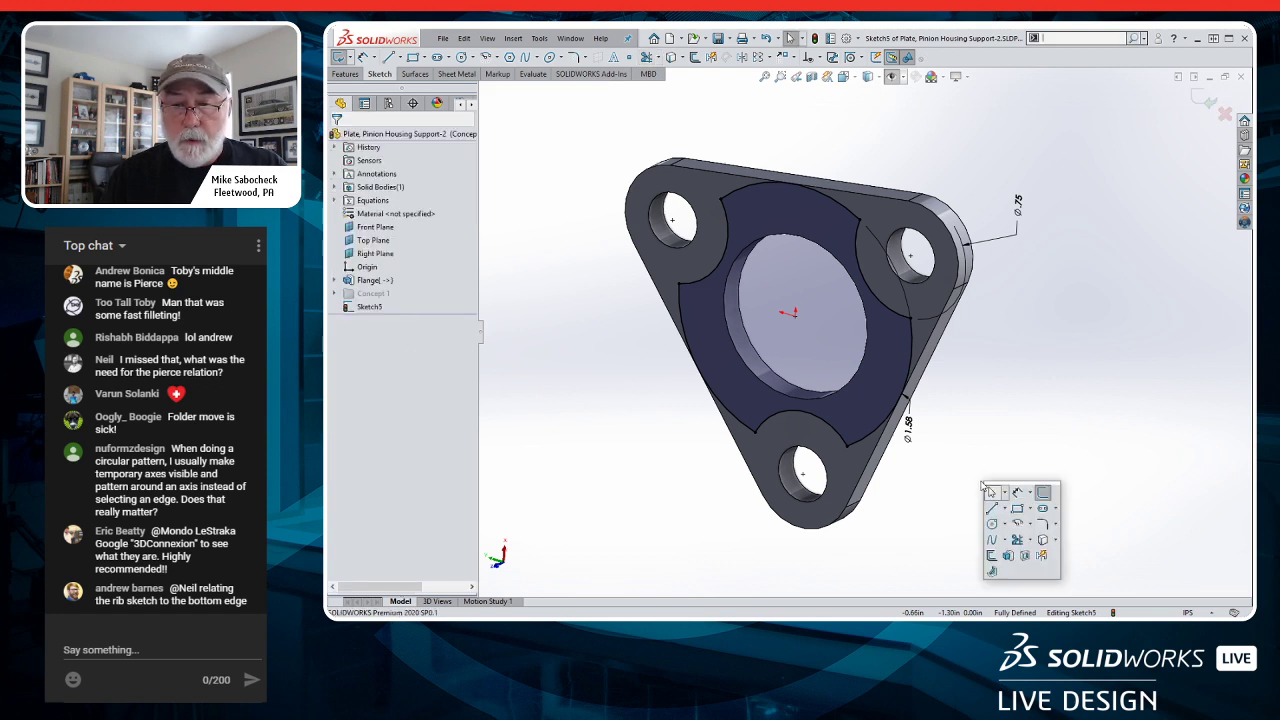
left_click(1009, 556)
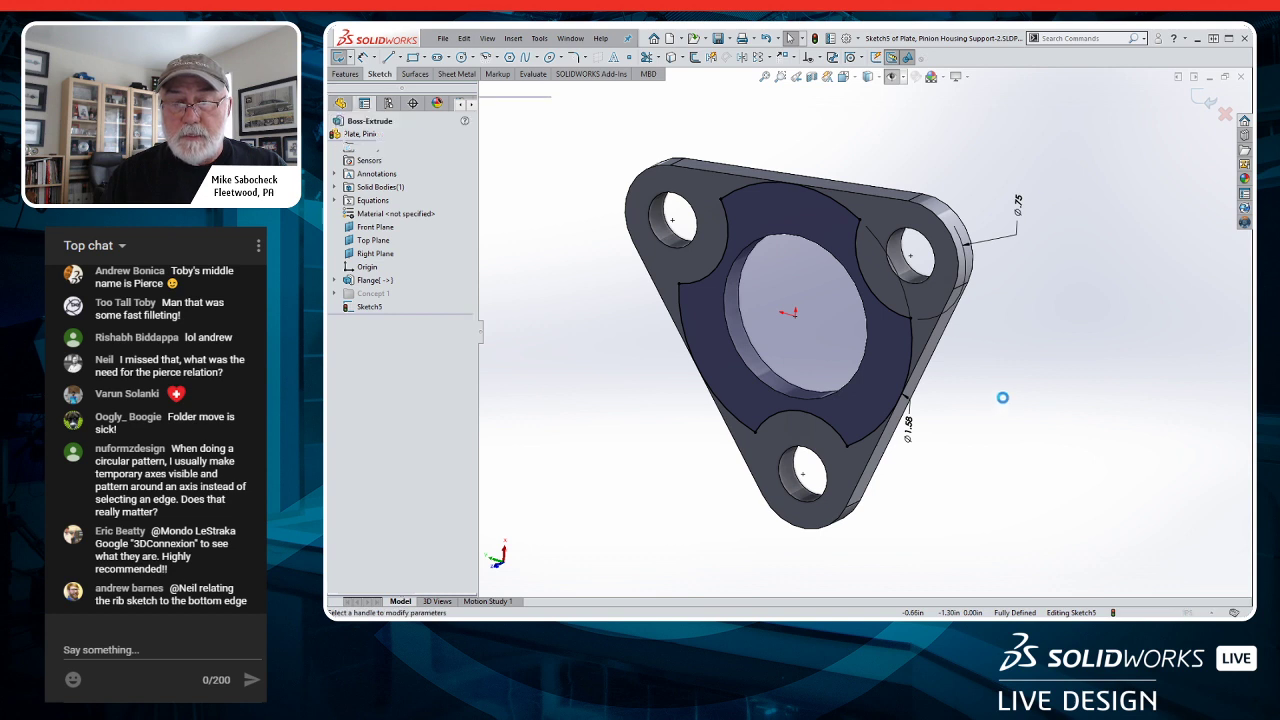
scroll(991, 407, "up", 2)
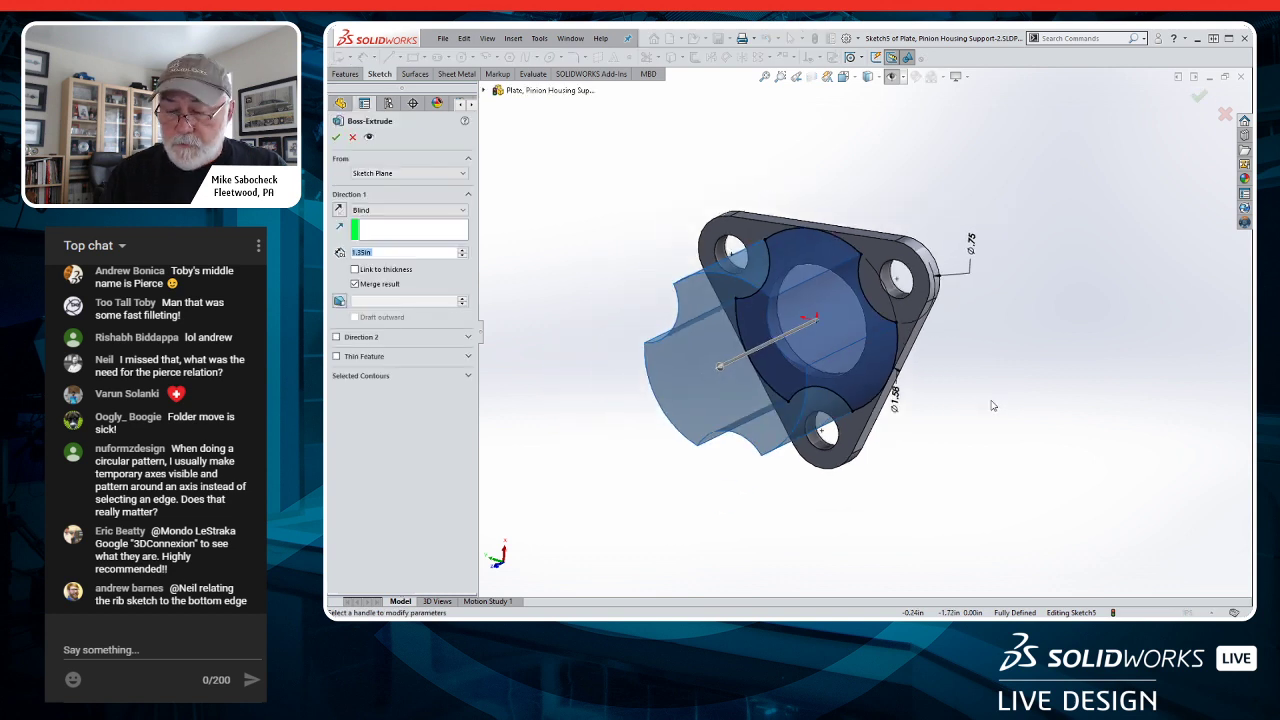
type("1.85")
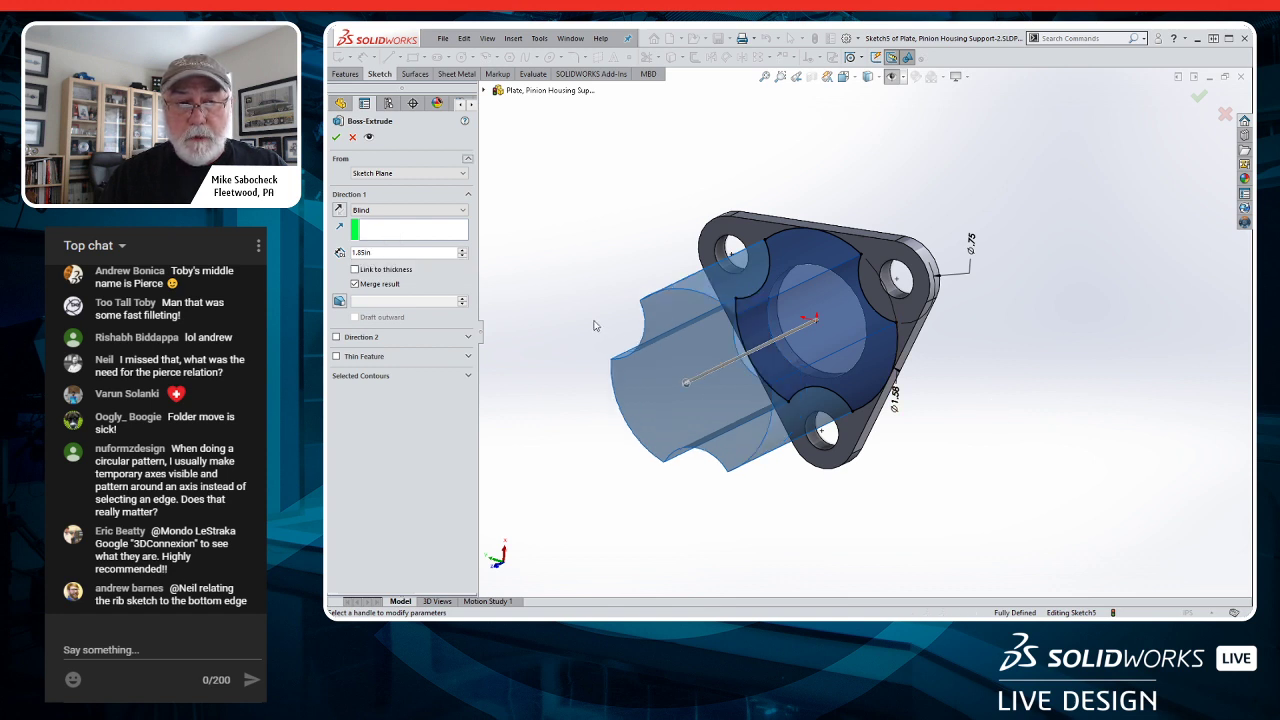
key("Return")
- Add a 3° inward draft to the boss extrusion and accept the feature
left_click(340, 301)
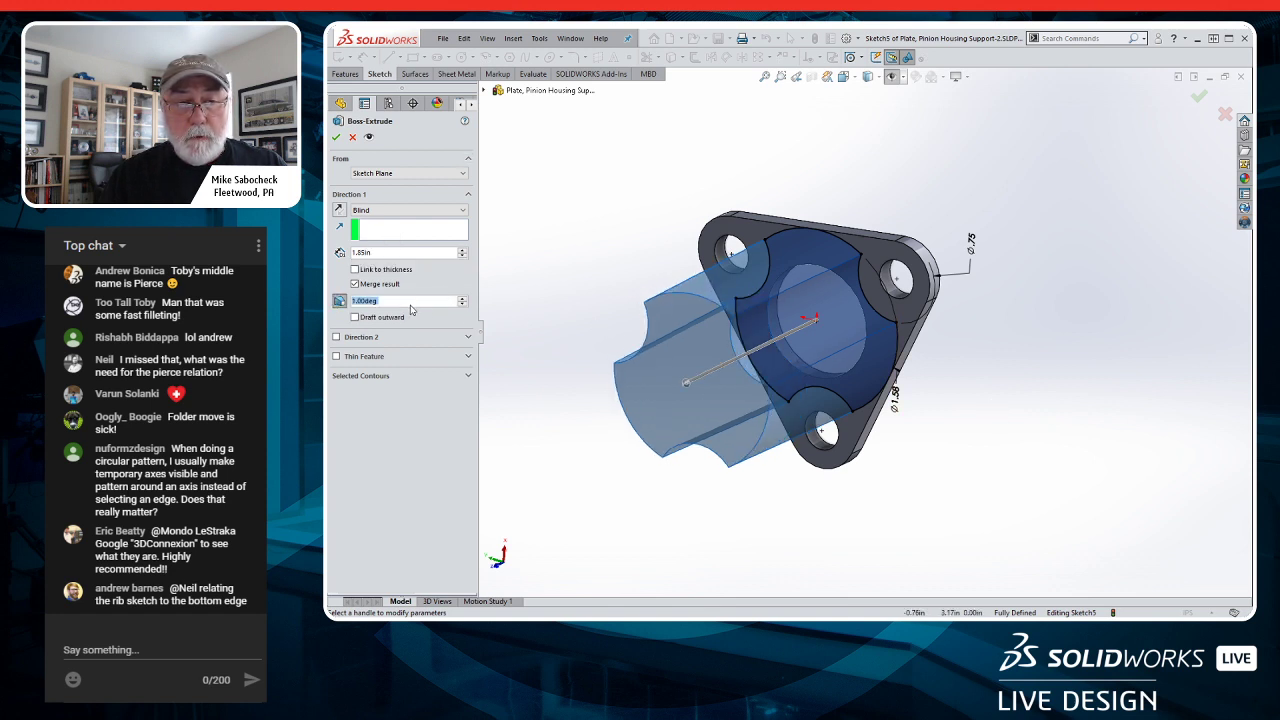
left_click(462, 299)
left_click(462, 299)
left_click(462, 299)
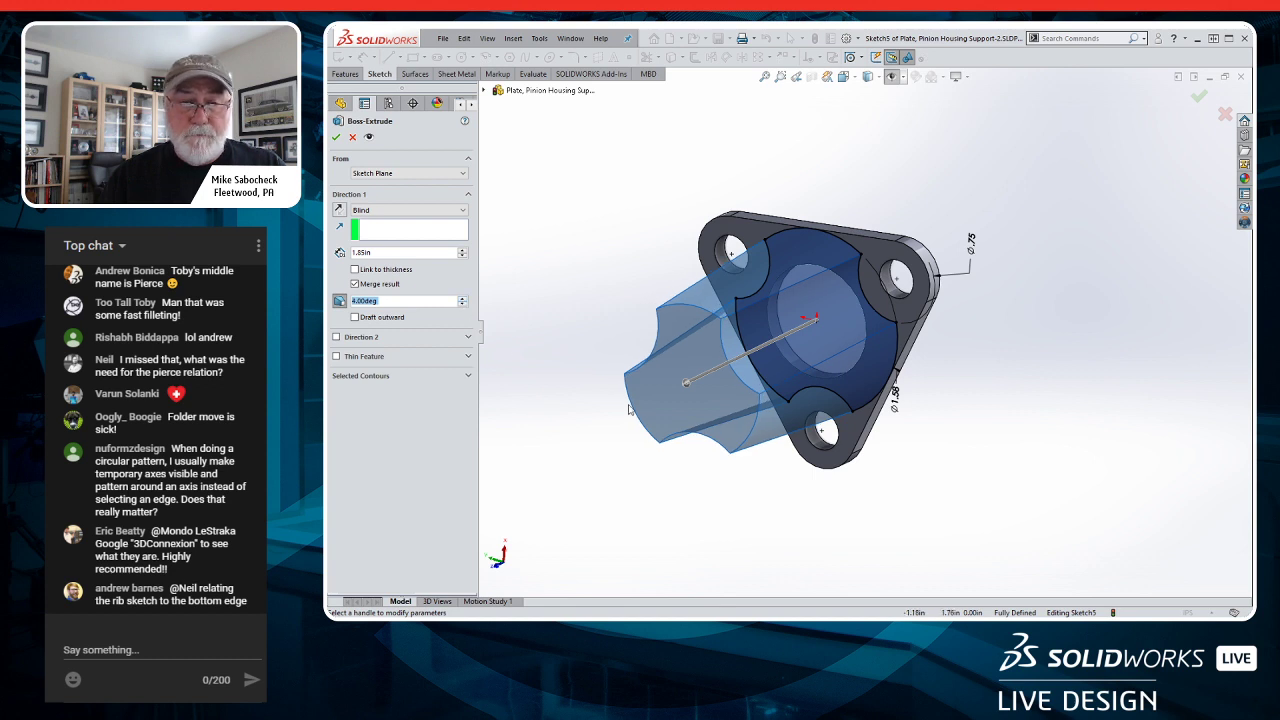
scroll(630, 408, "down", 2)
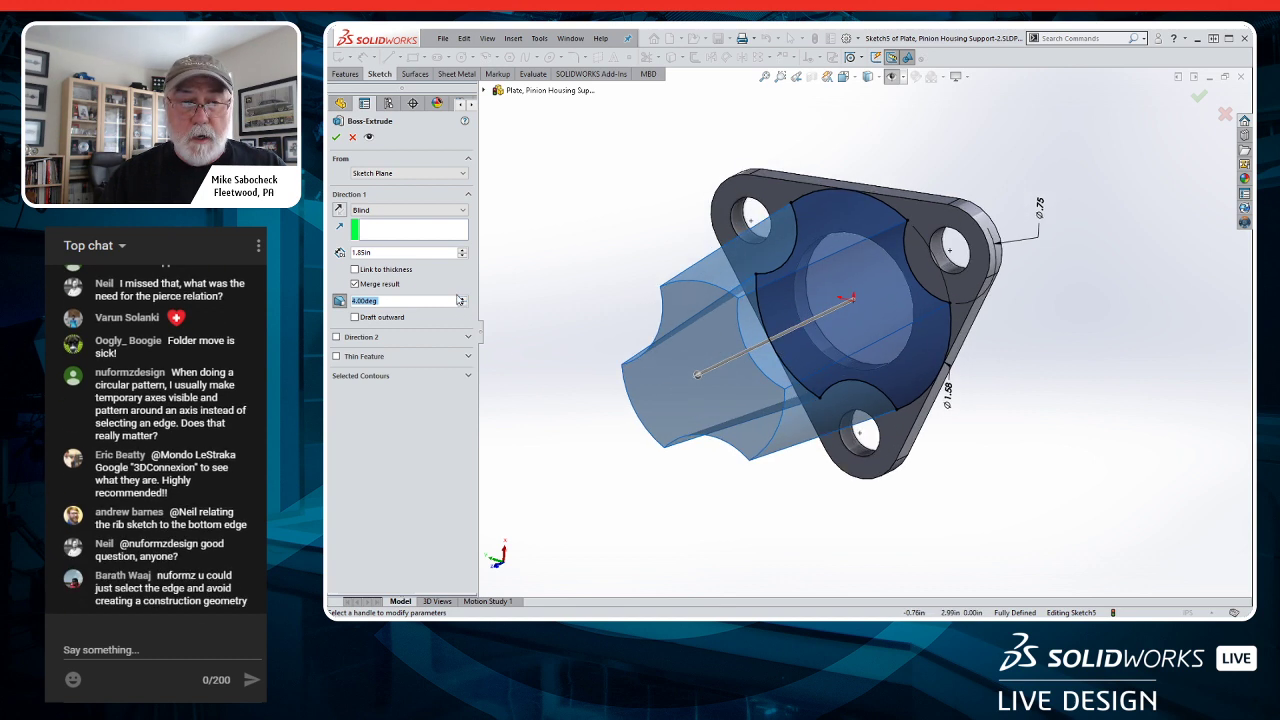
left_click(462, 304)
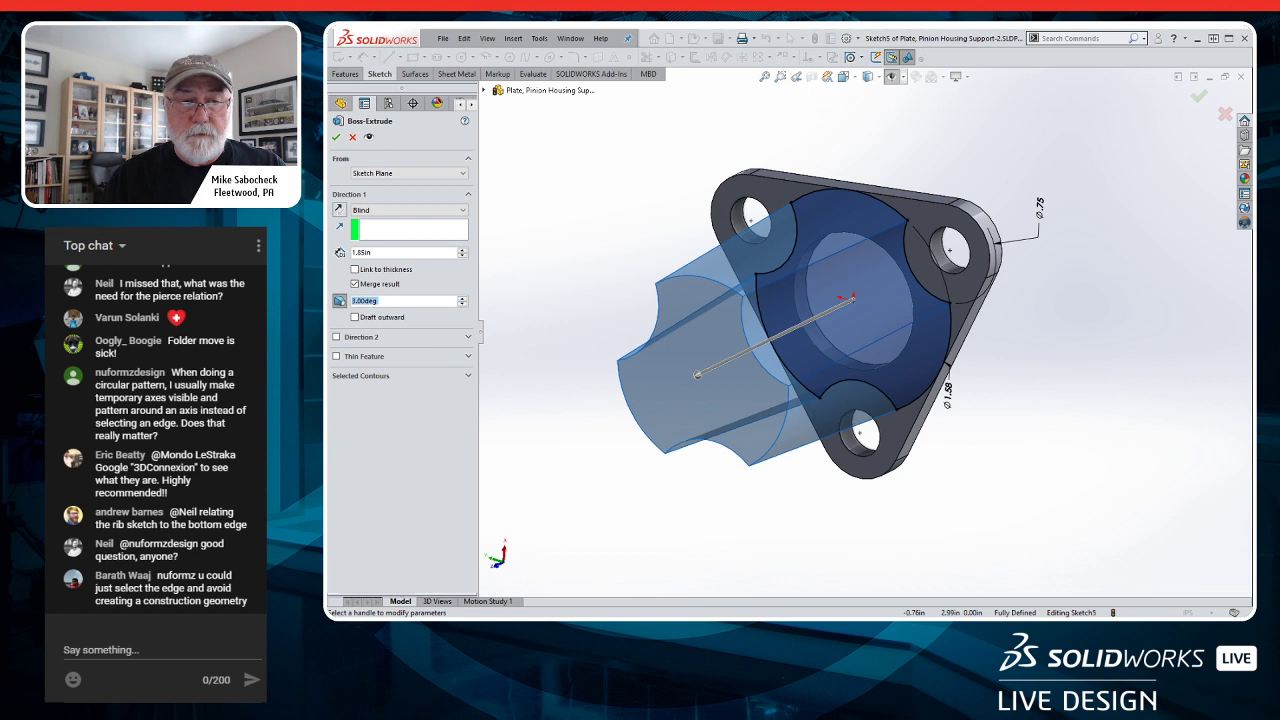
left_click(336, 138)
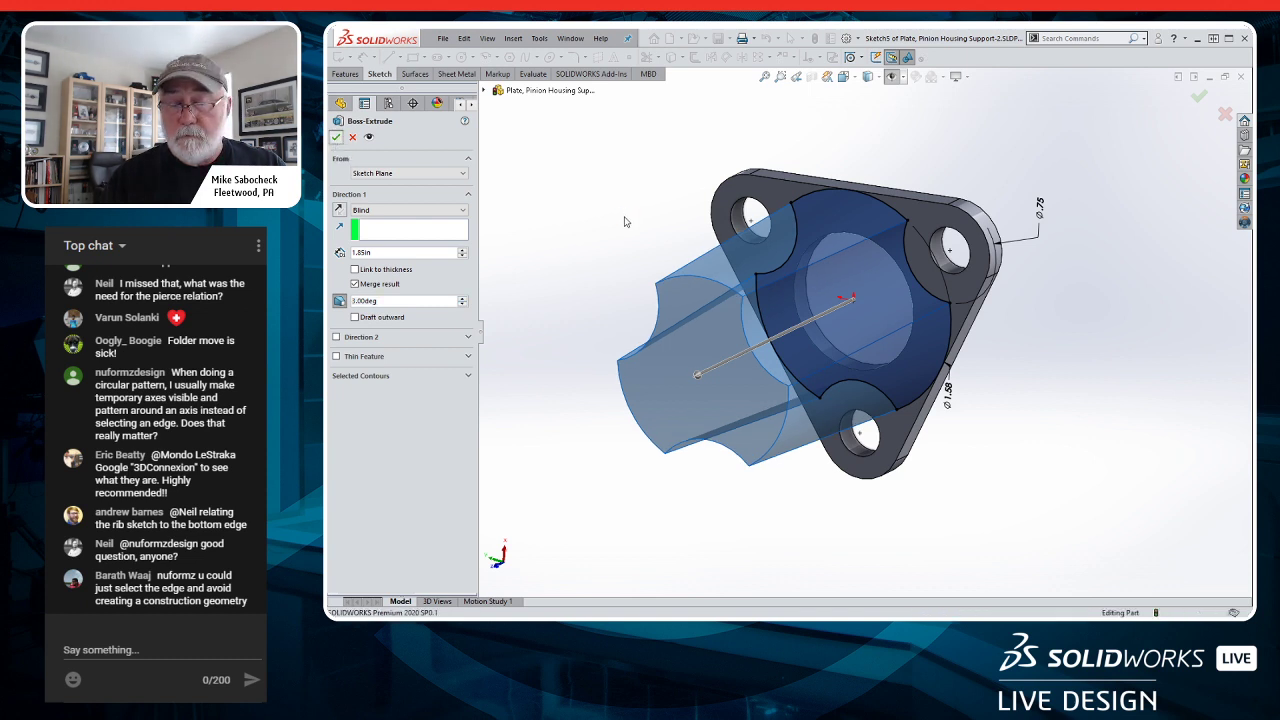
left_click(601, 219)
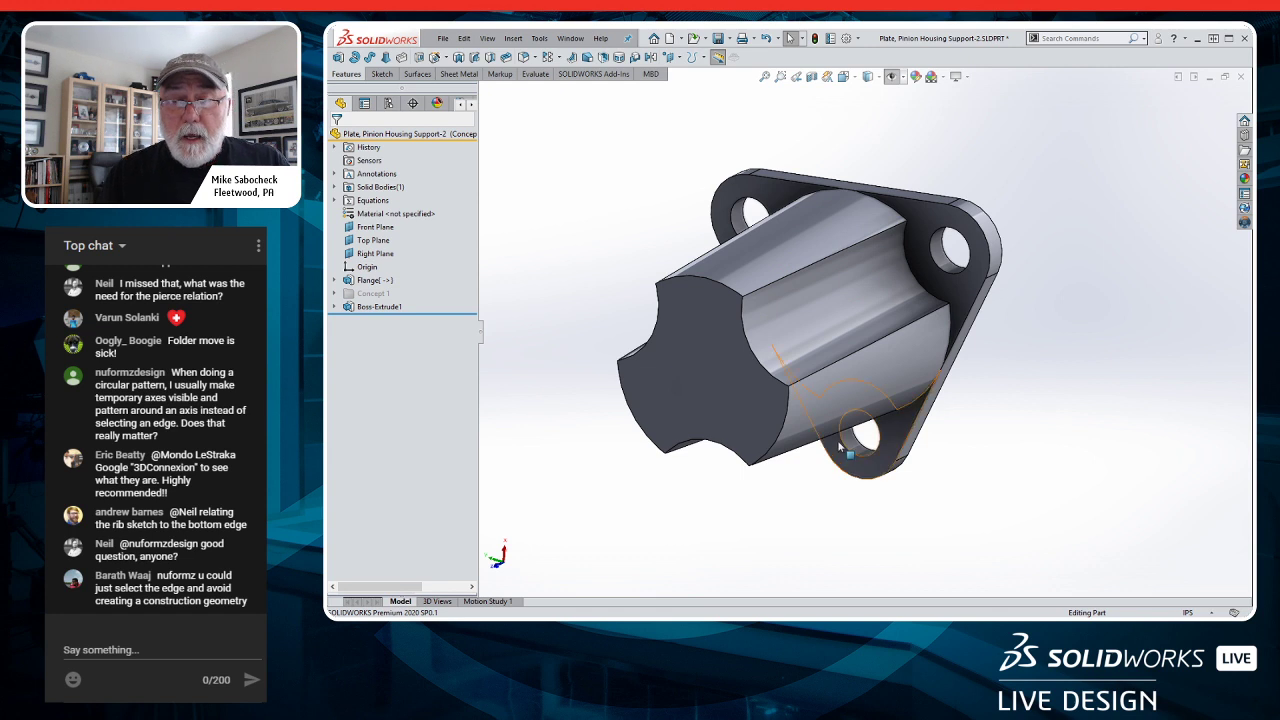
- Sketch a circle 0.8754 in in diameter centred on the origin on the extruded body's front end face
middle_click_drag(684, 362, 687, 374)
scroll(687, 374, "down", 1)
scroll(687, 374, "down", 2)
left_click(803, 398)
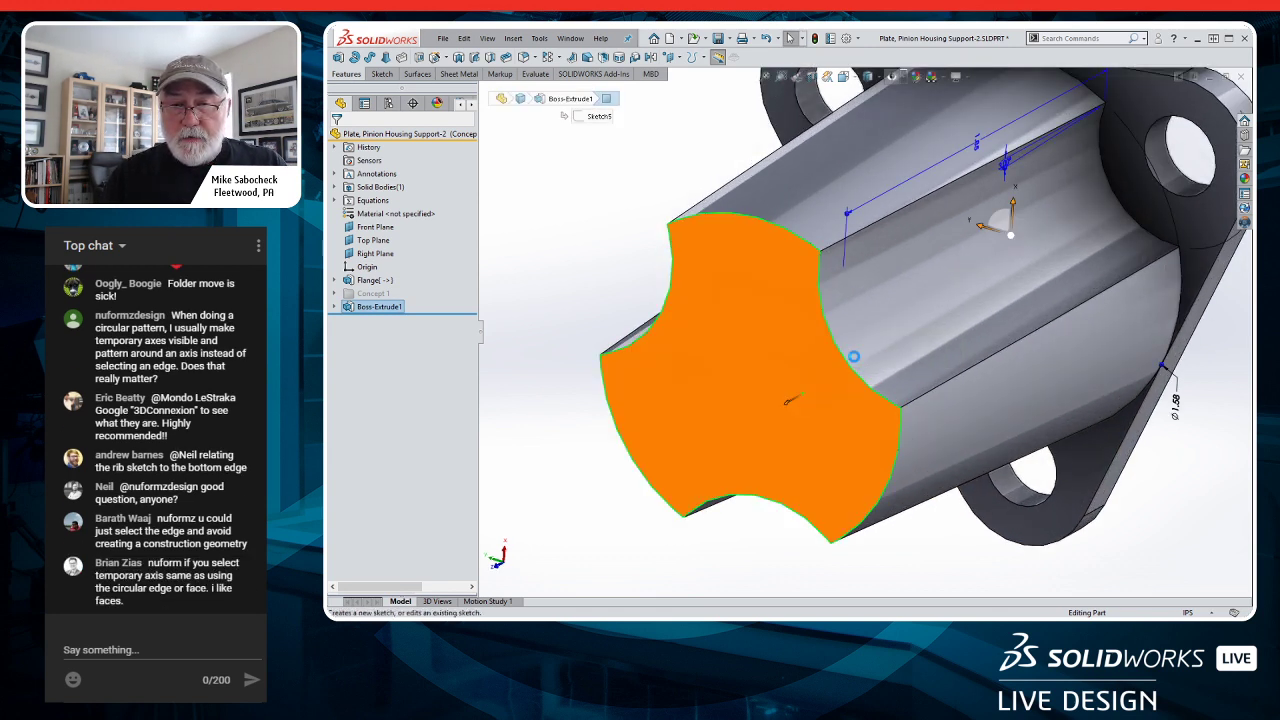
left_click(856, 358)
key("s")
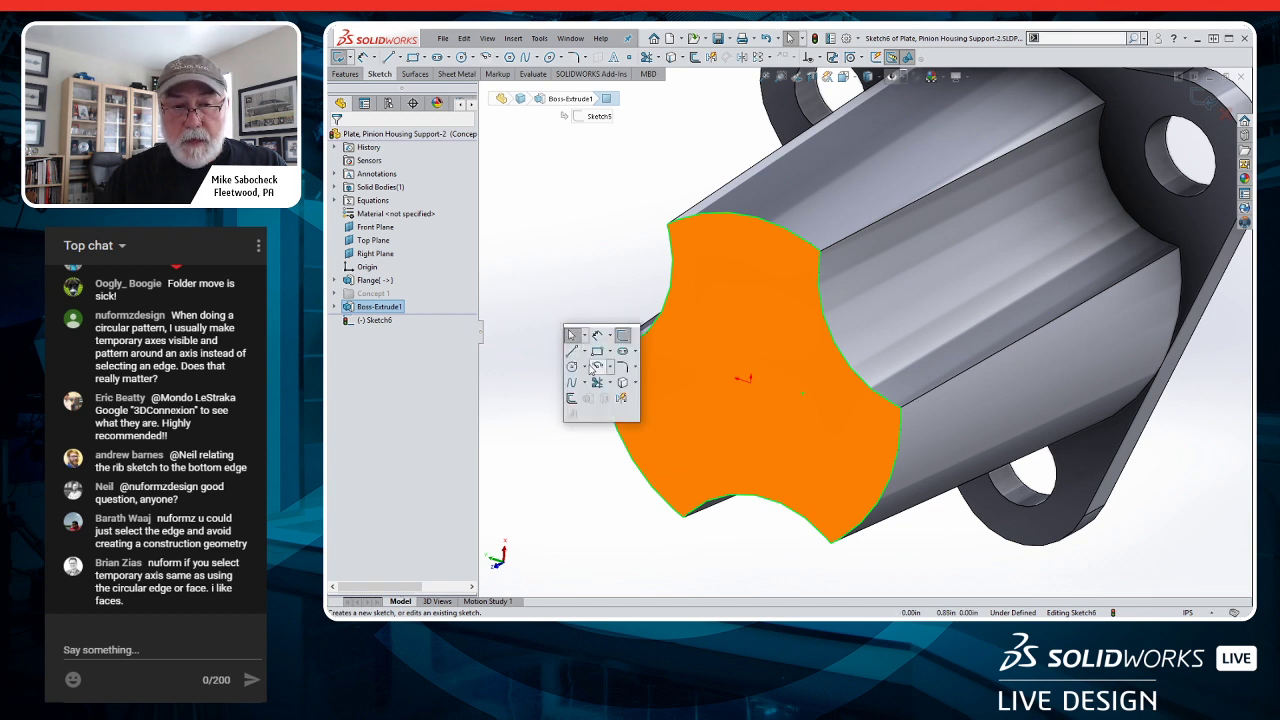
left_click(573, 368)
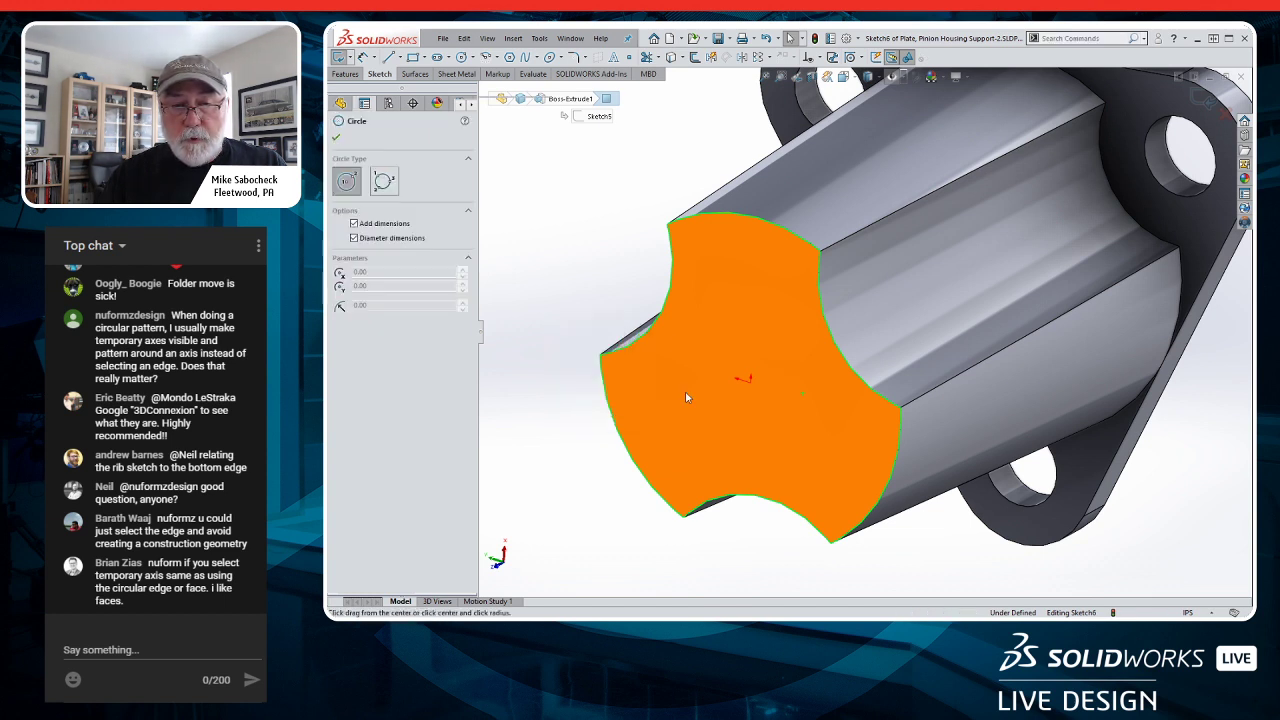
left_click(744, 378)
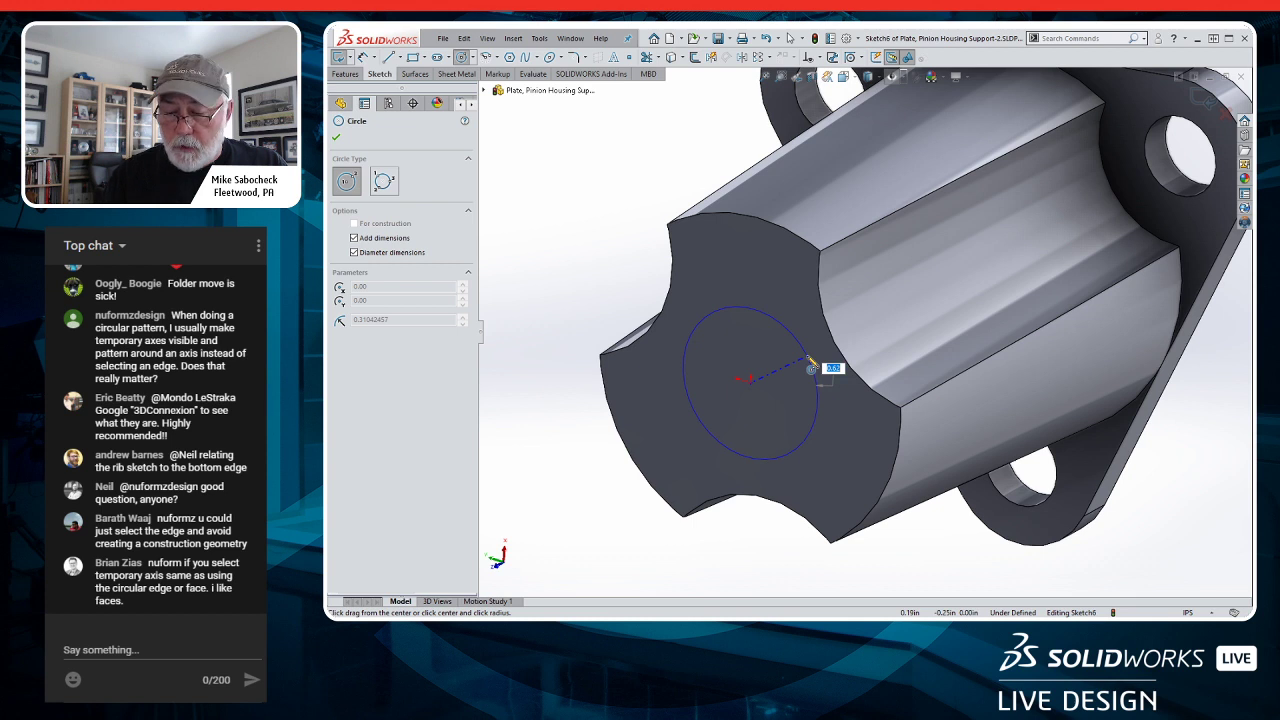
type(".875")
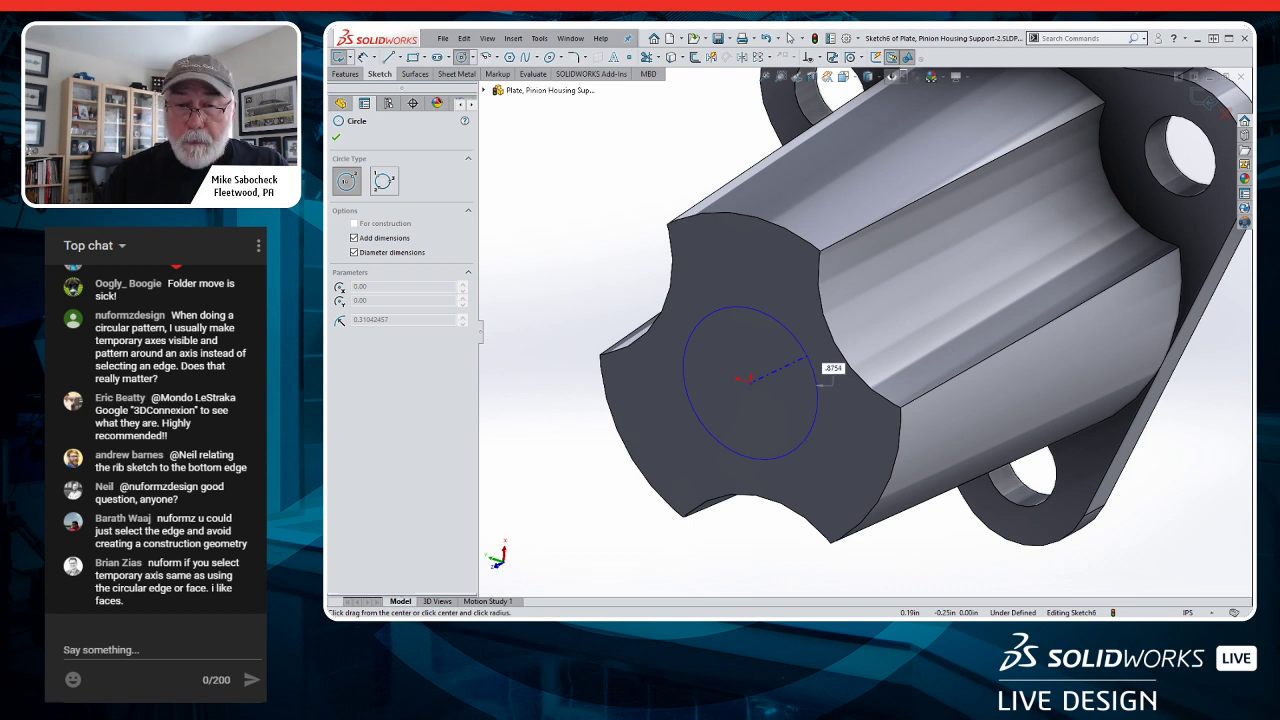
left_click(846, 390)
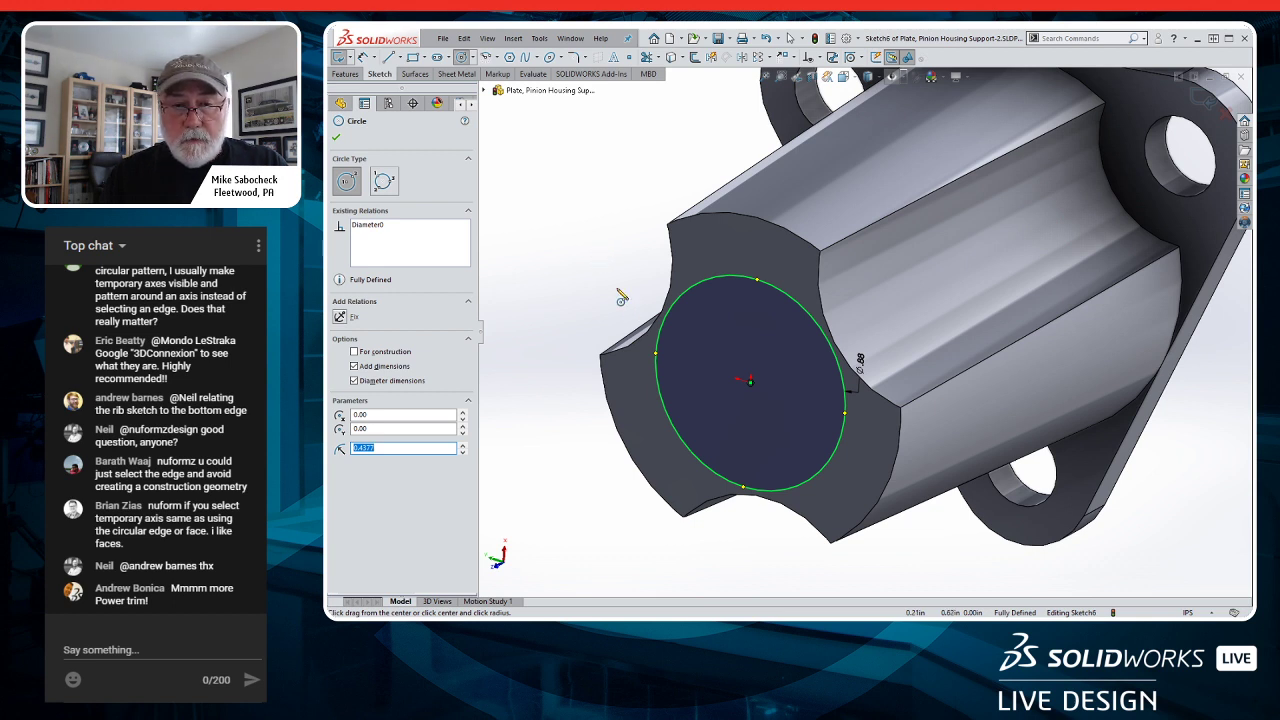
key("Escape")
- Convert the circle on the body's end face to construction geometry
left_click(698, 290)
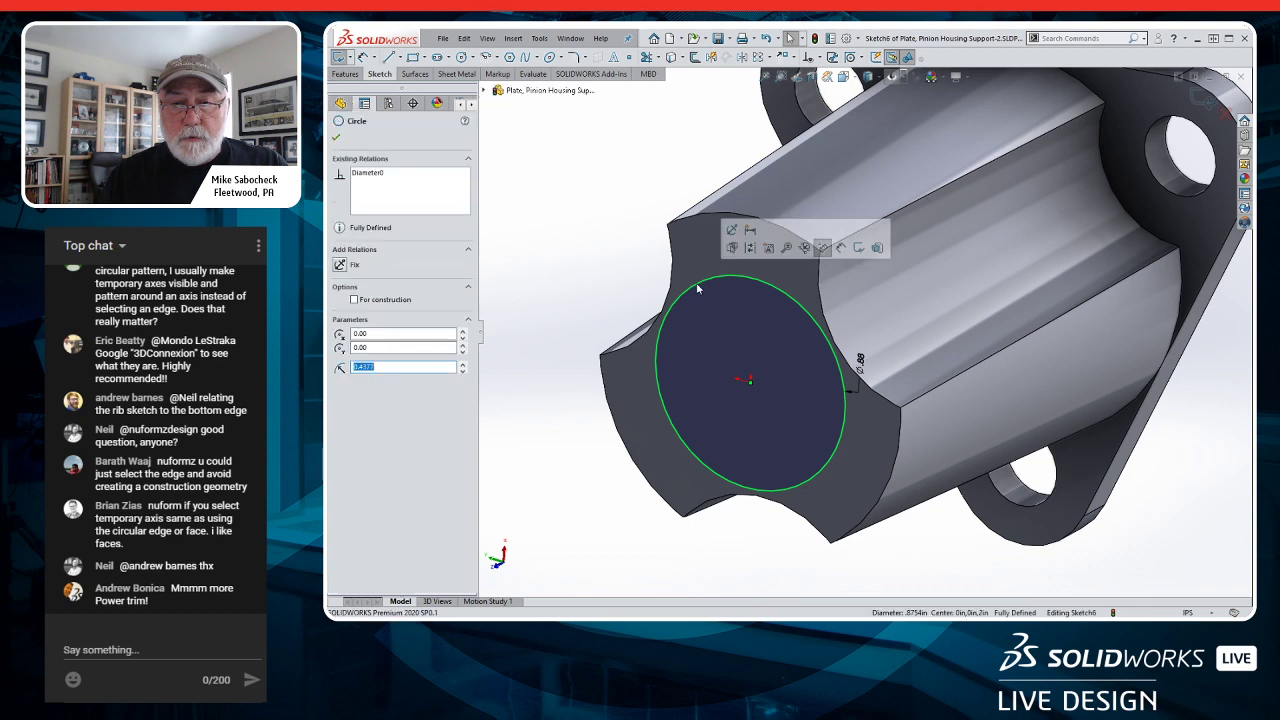
left_click(750, 250)
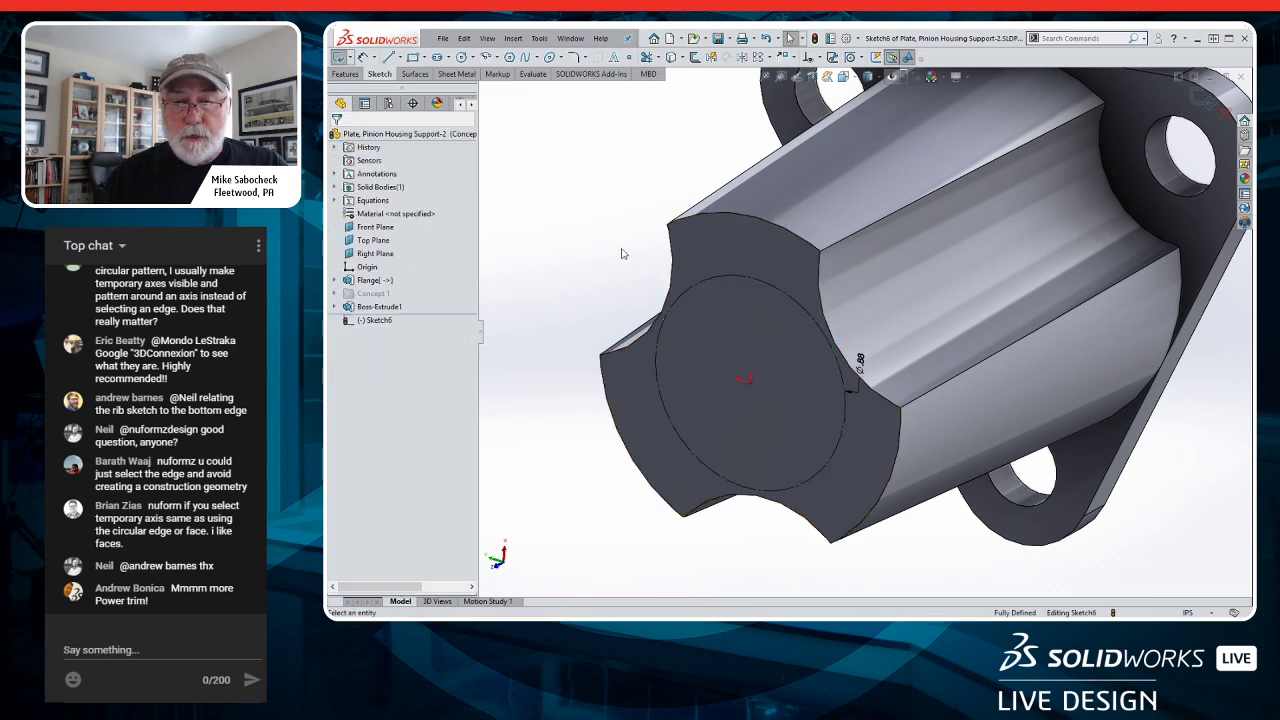
middle_click_drag(848, 441, 855, 413)
scroll(855, 413, "down", 1)
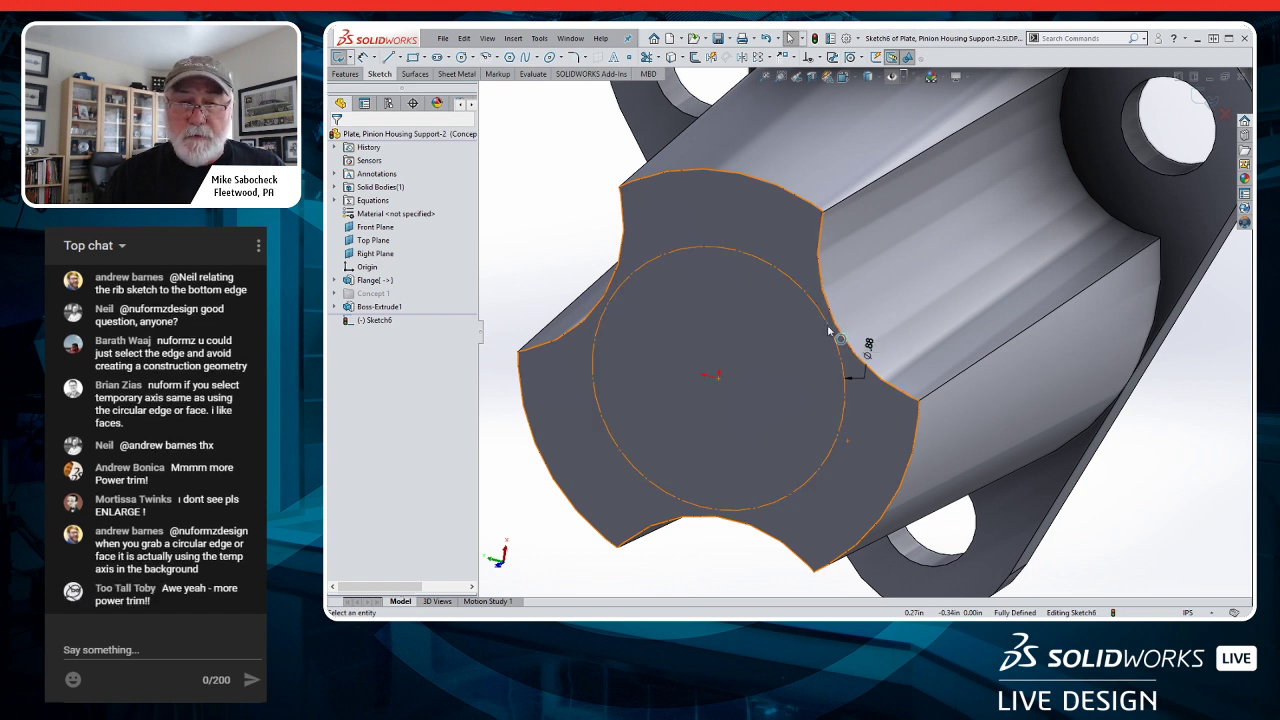
scroll(866, 334, "up", 3)
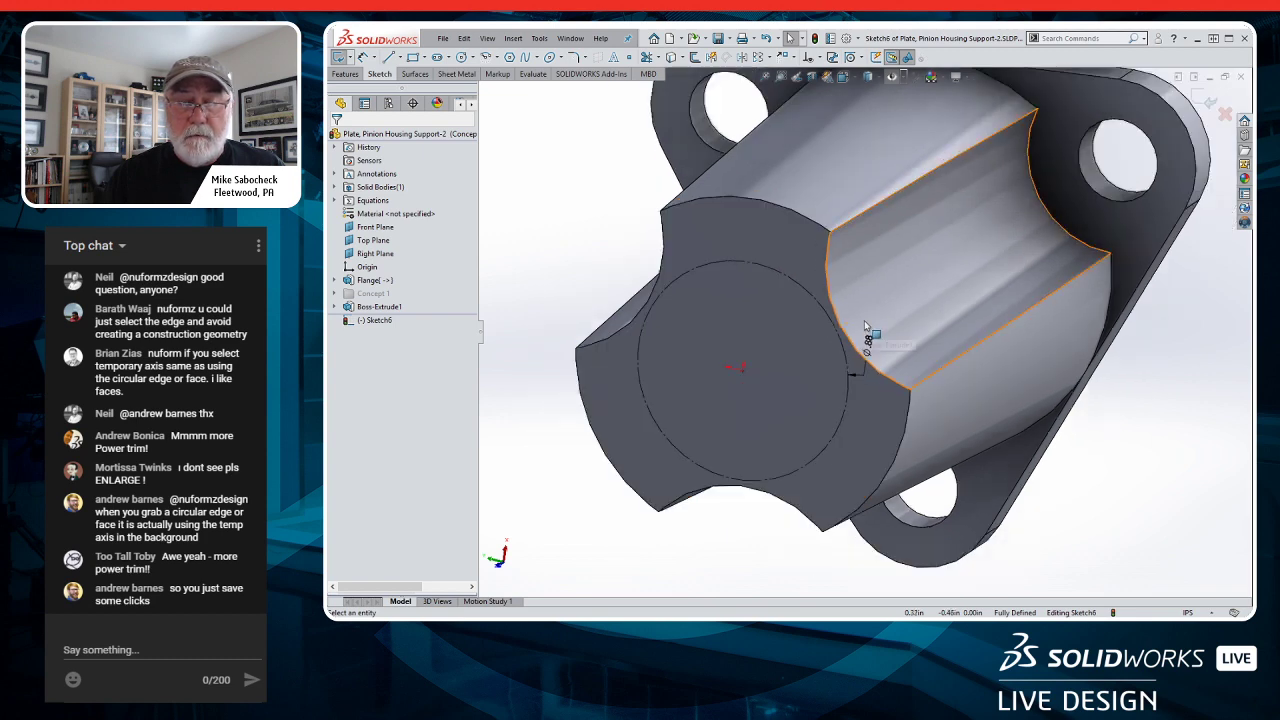
- Examine the drafted body's notched and outer faces from several angles and zoom levels
mouse_move(888, 337)
middle_mouse_down()
mouse_move(876, 344)
mouse_move(886, 350)
middle_mouse_up()
scroll(888, 327, "down", 2)
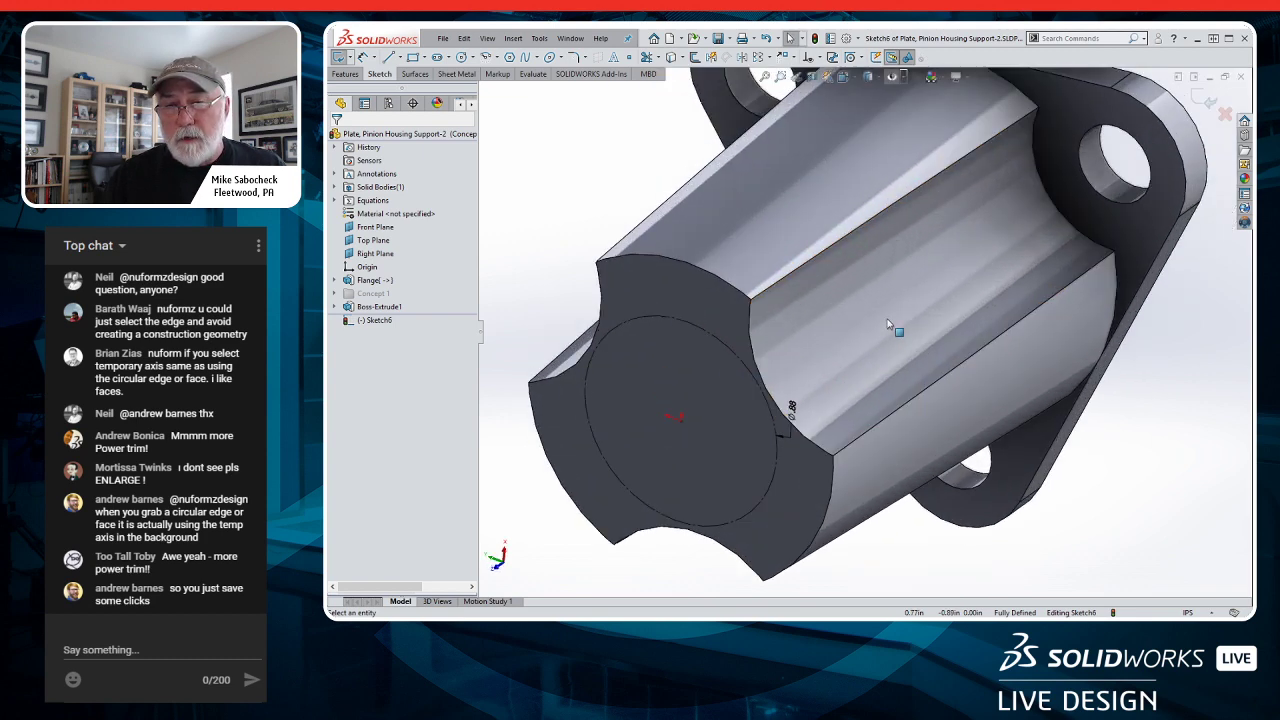
left_click(1044, 244)
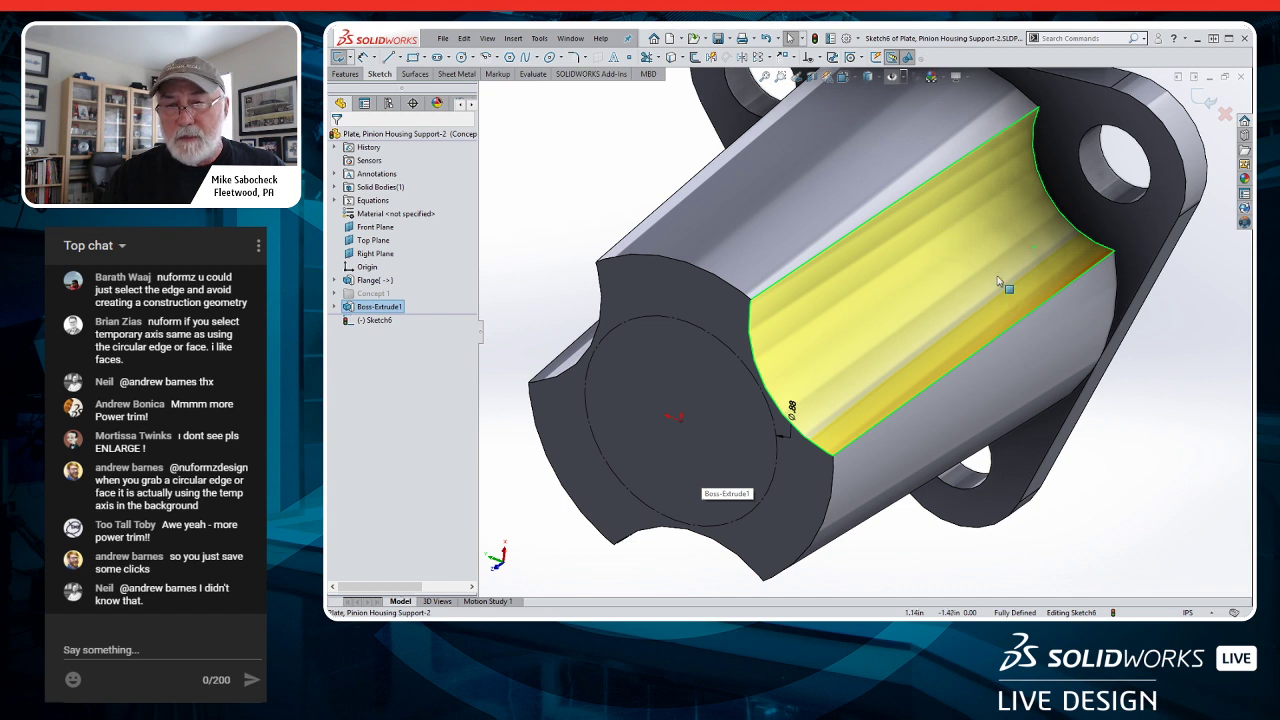
left_click(831, 146)
scroll(937, 258, "up", 1)
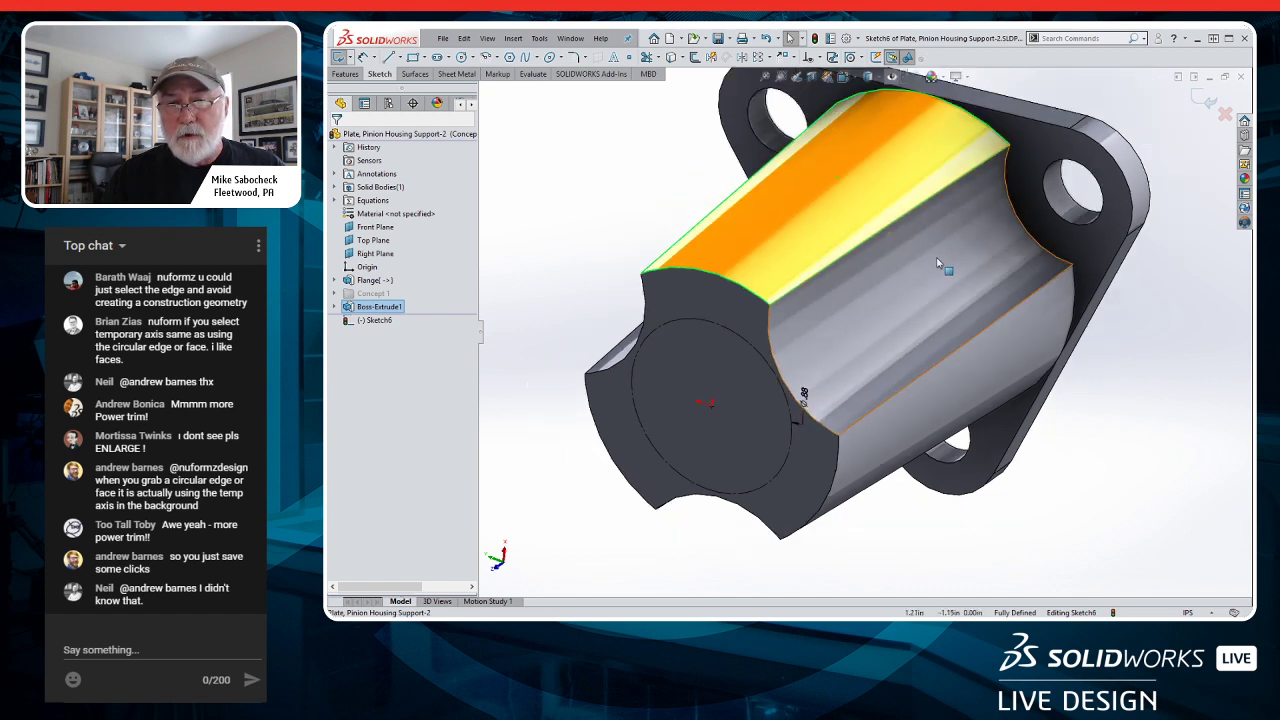
middle_click_drag(960, 292, 1000, 420)
scroll(1007, 449, "up", 2)
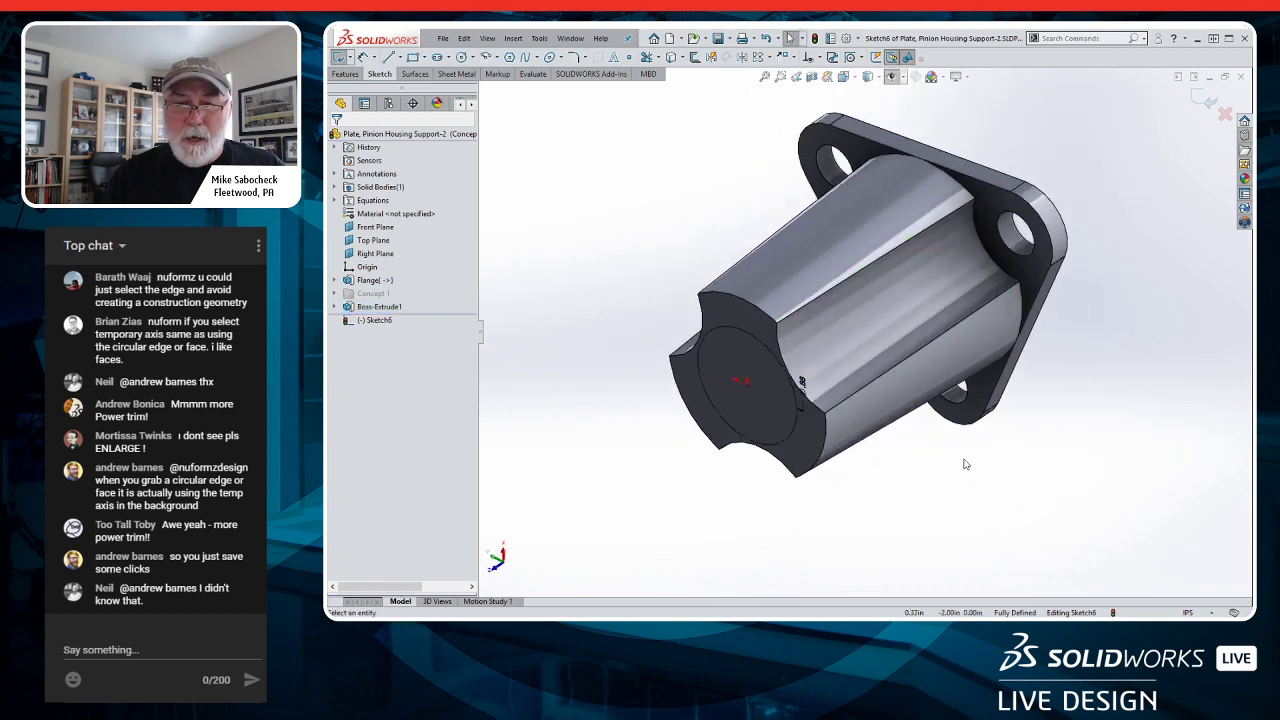
scroll(966, 457, "down", 3)
scroll(951, 420, "up", 2)
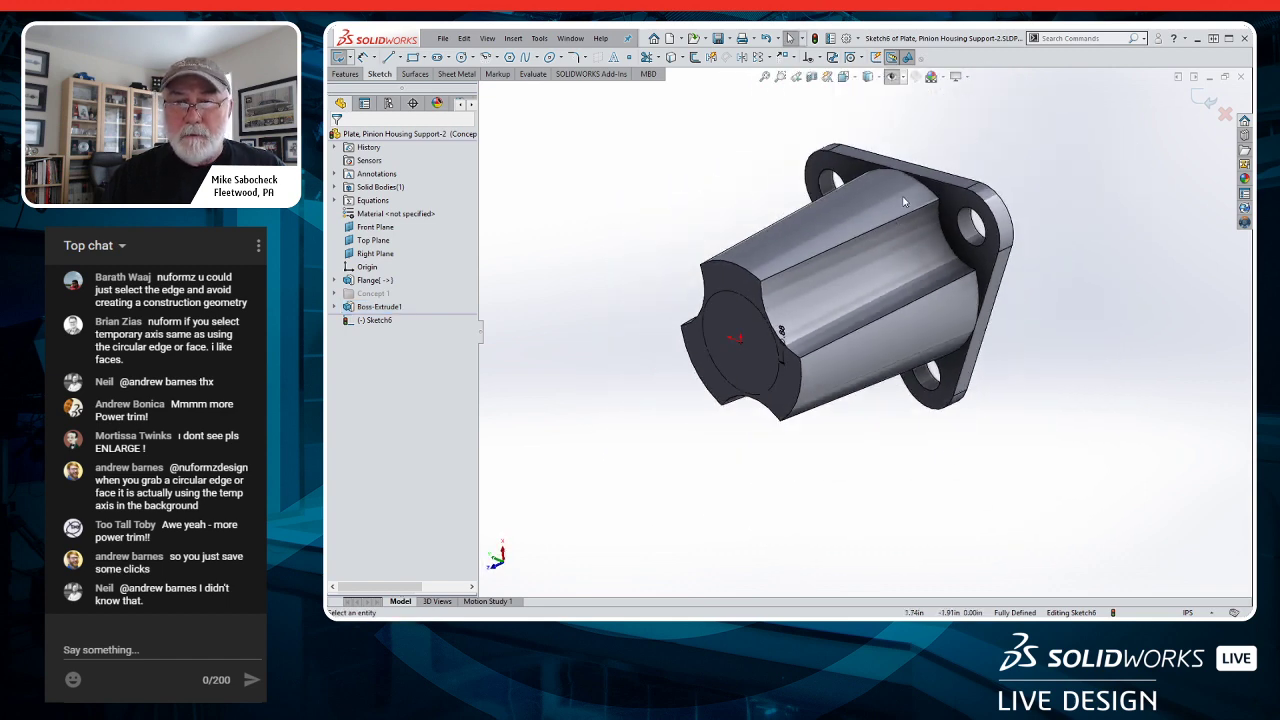
- Close the end-face sketch and group it with the boss extrusion in a new feature folder named Concept 2
left_click(1204, 98)
left_click(379, 306)
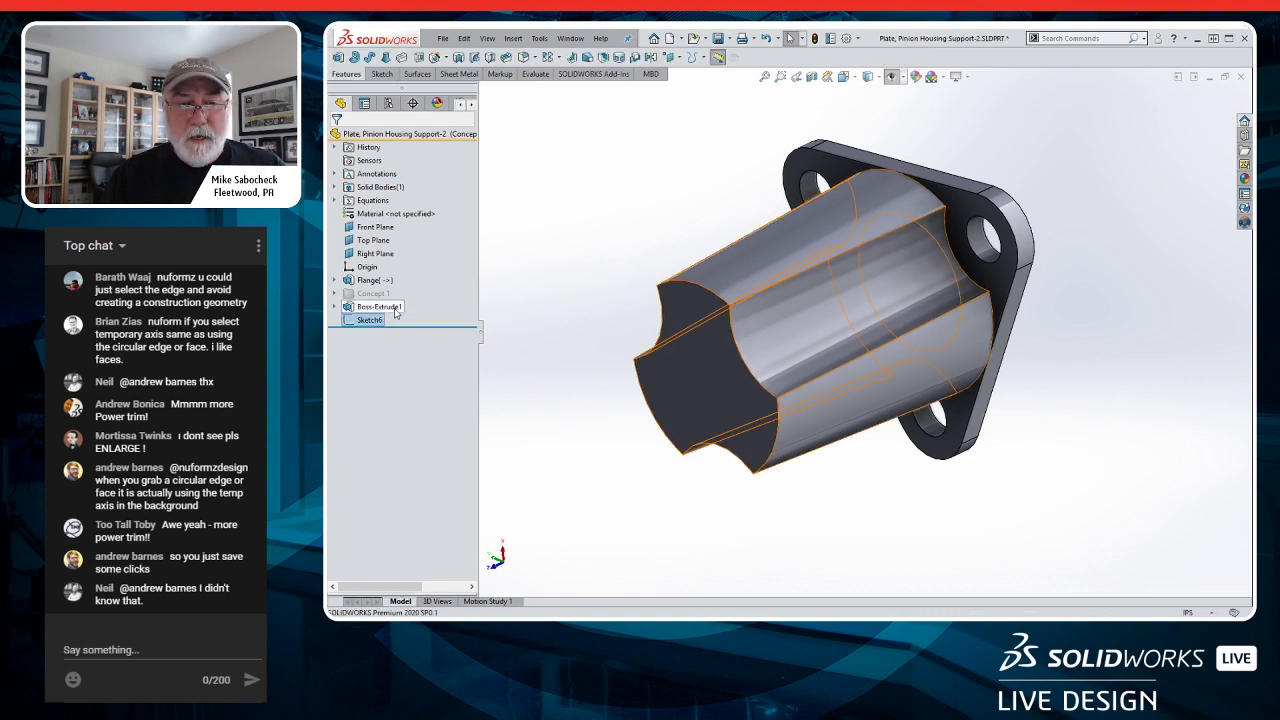
left_click(371, 321)
right_click(371, 321)
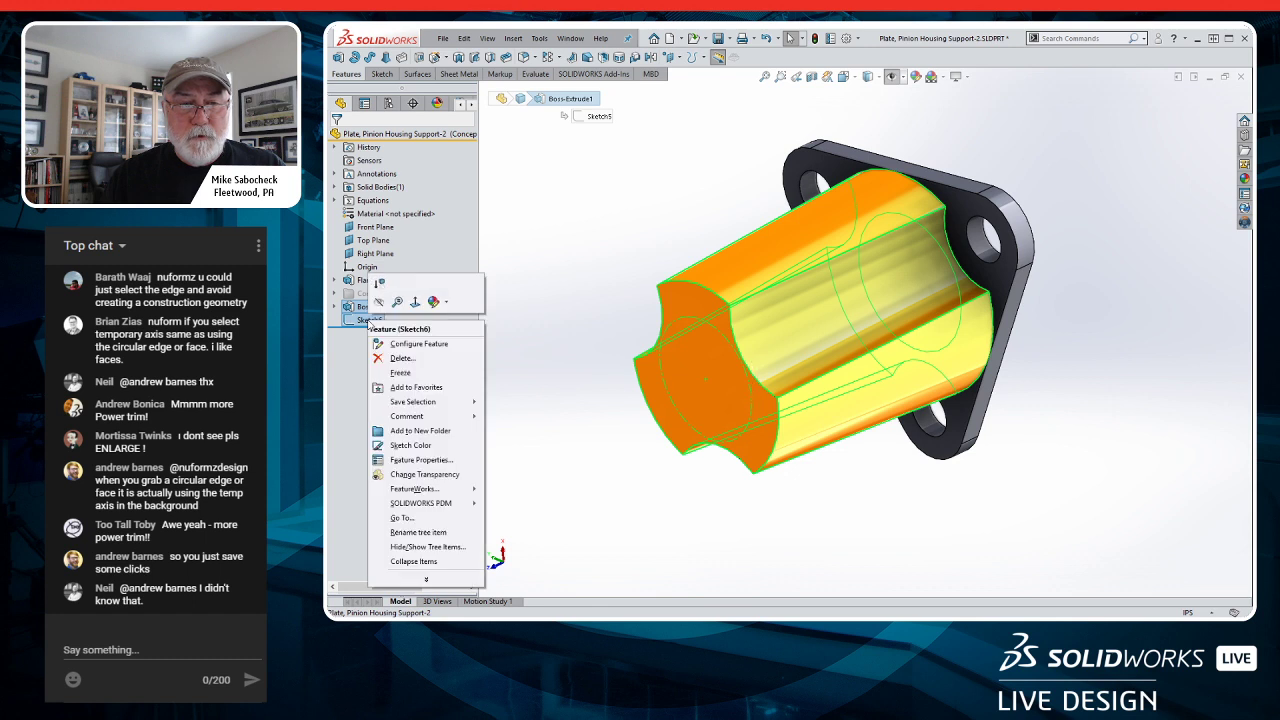
left_click(413, 432)
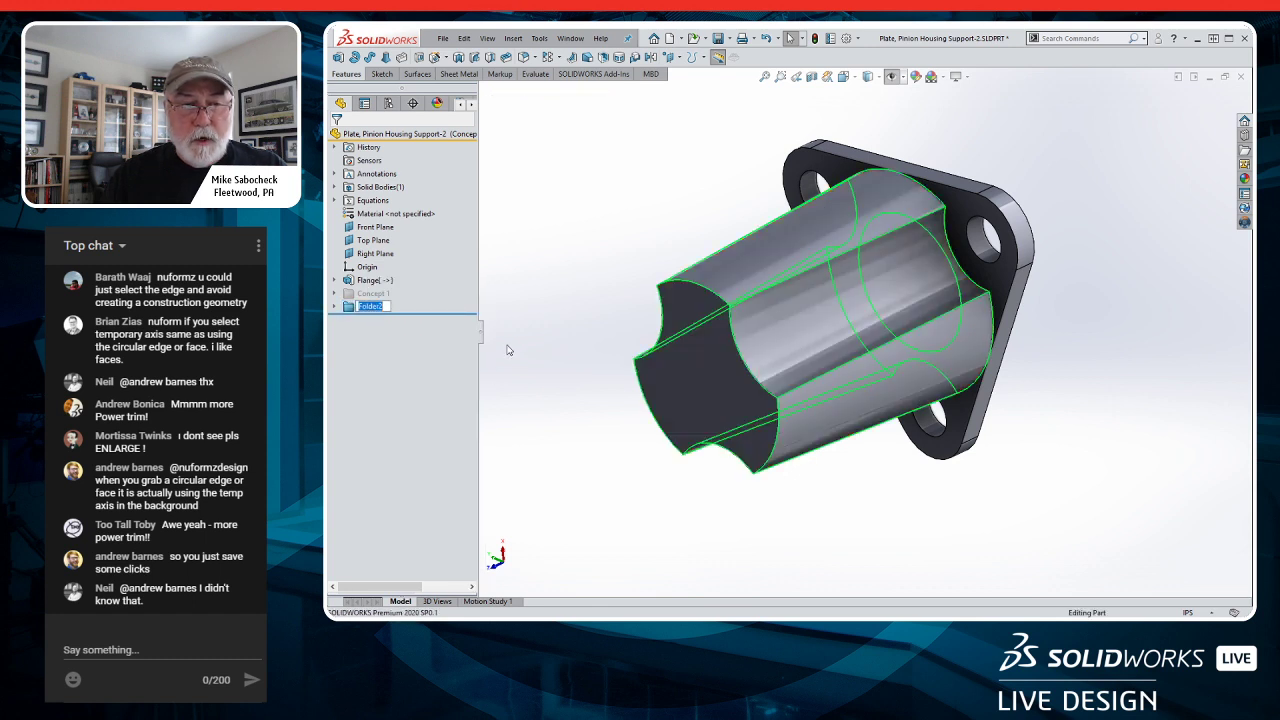
type("Concept")
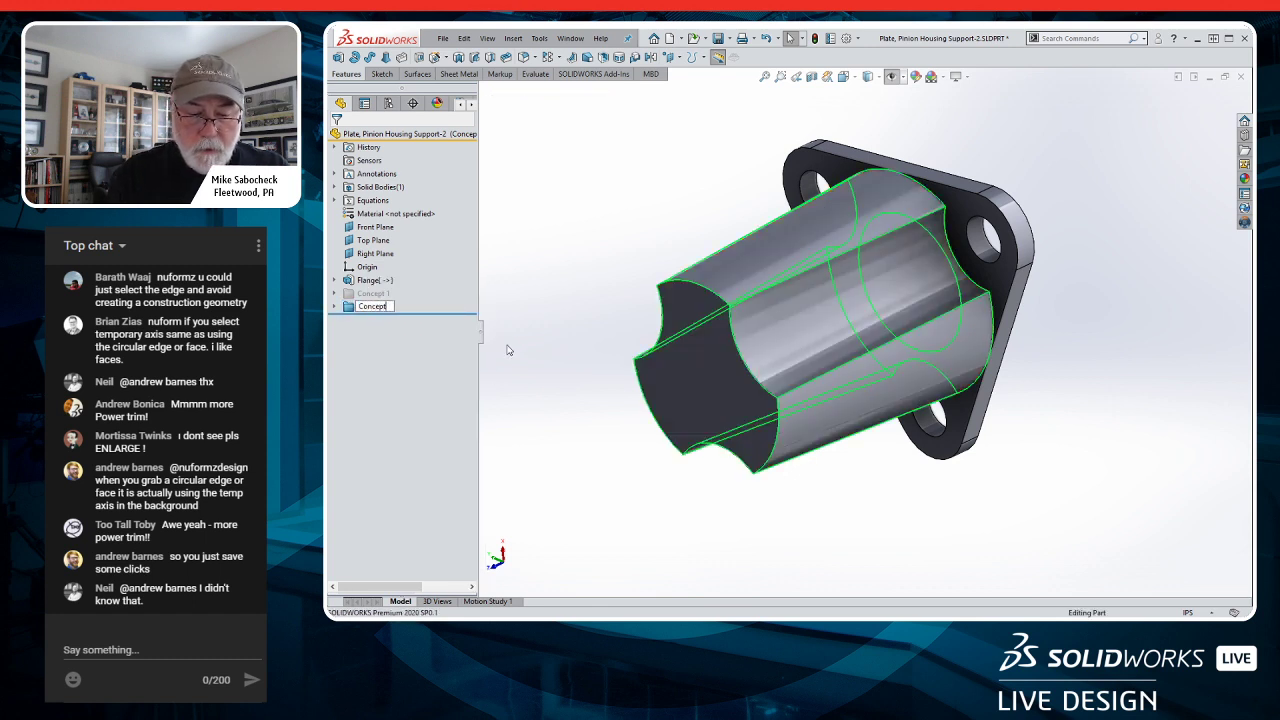
type(" 2")
key("Return")
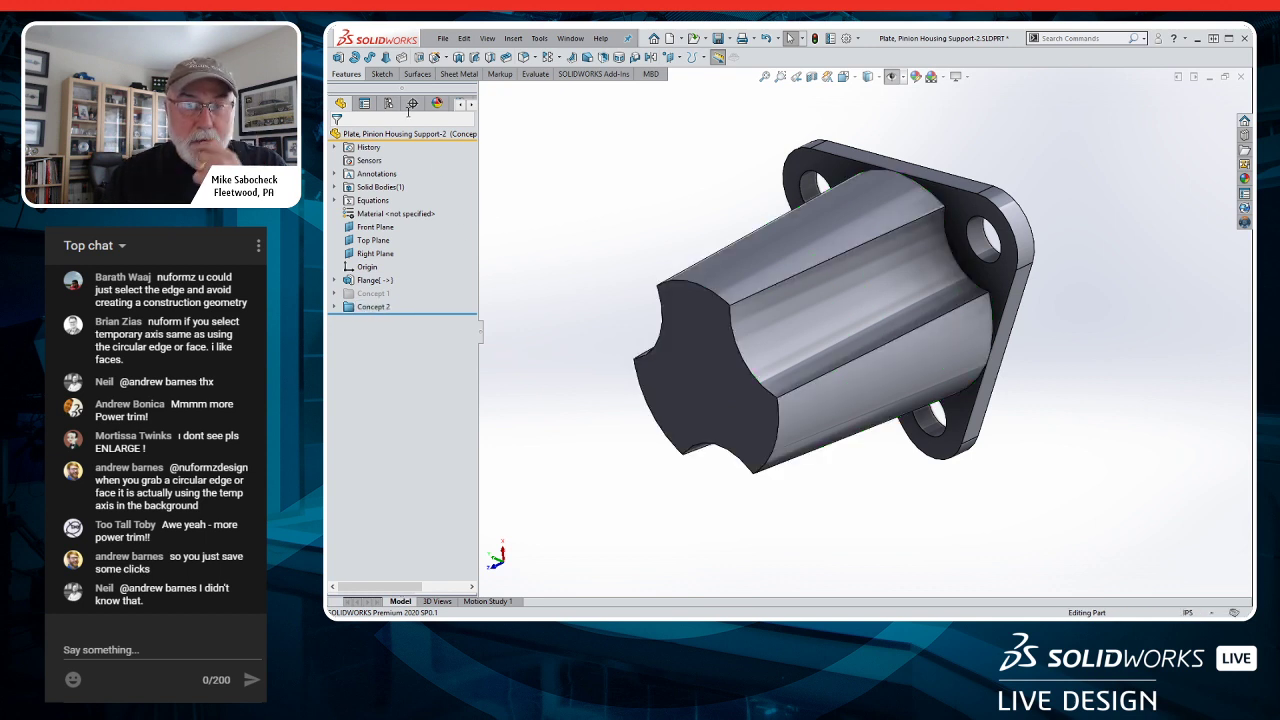
- Add a new part configuration named Concept 3
left_click(389, 104)
right_click(403, 145)
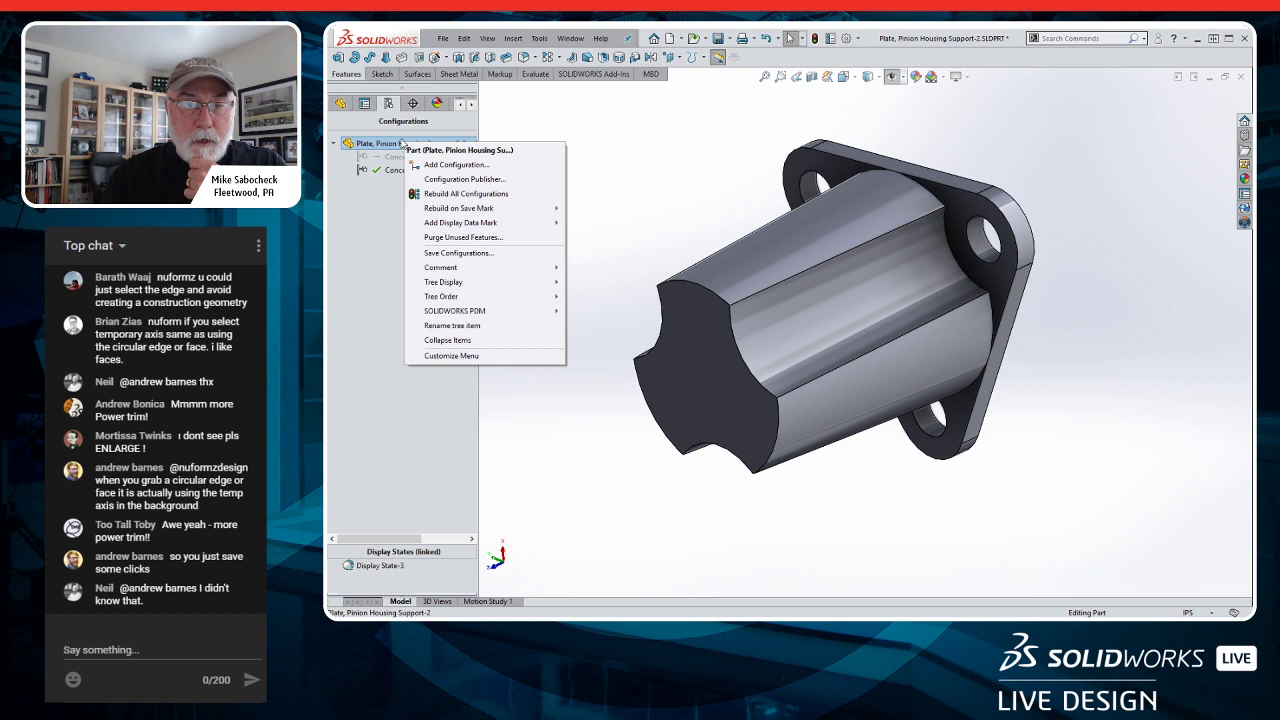
left_click(487, 166)
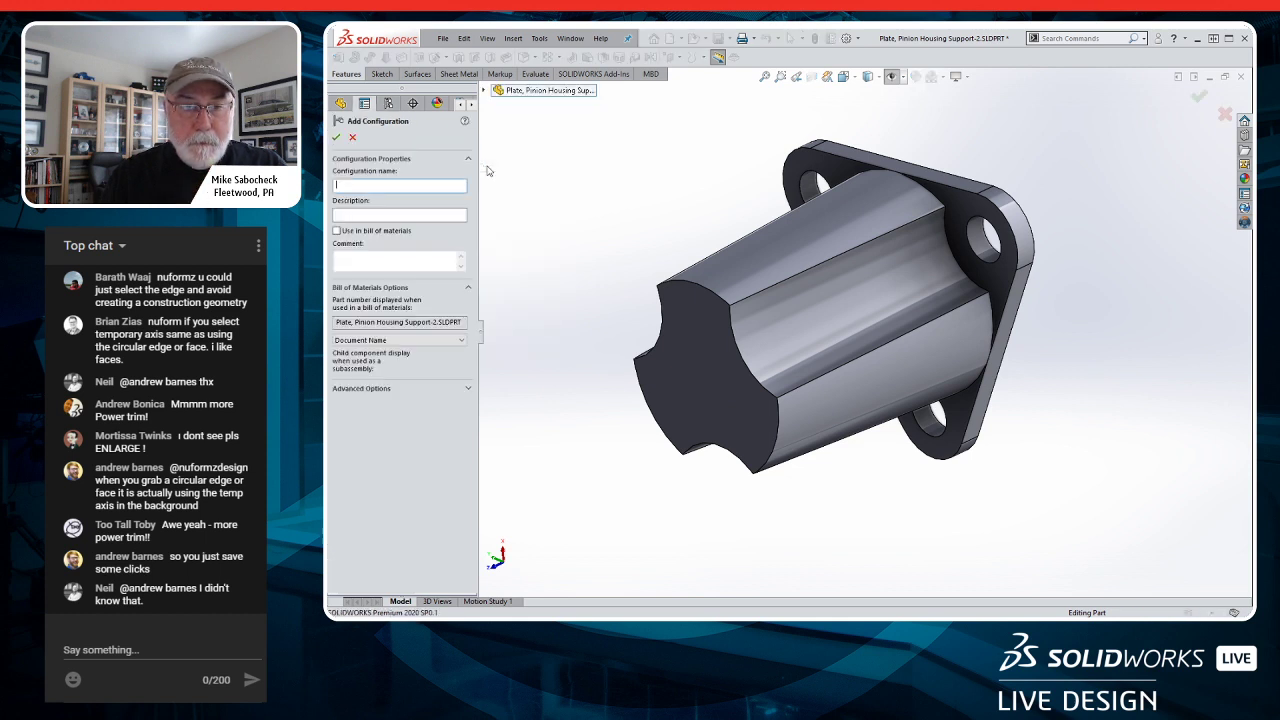
type("Concept 3")
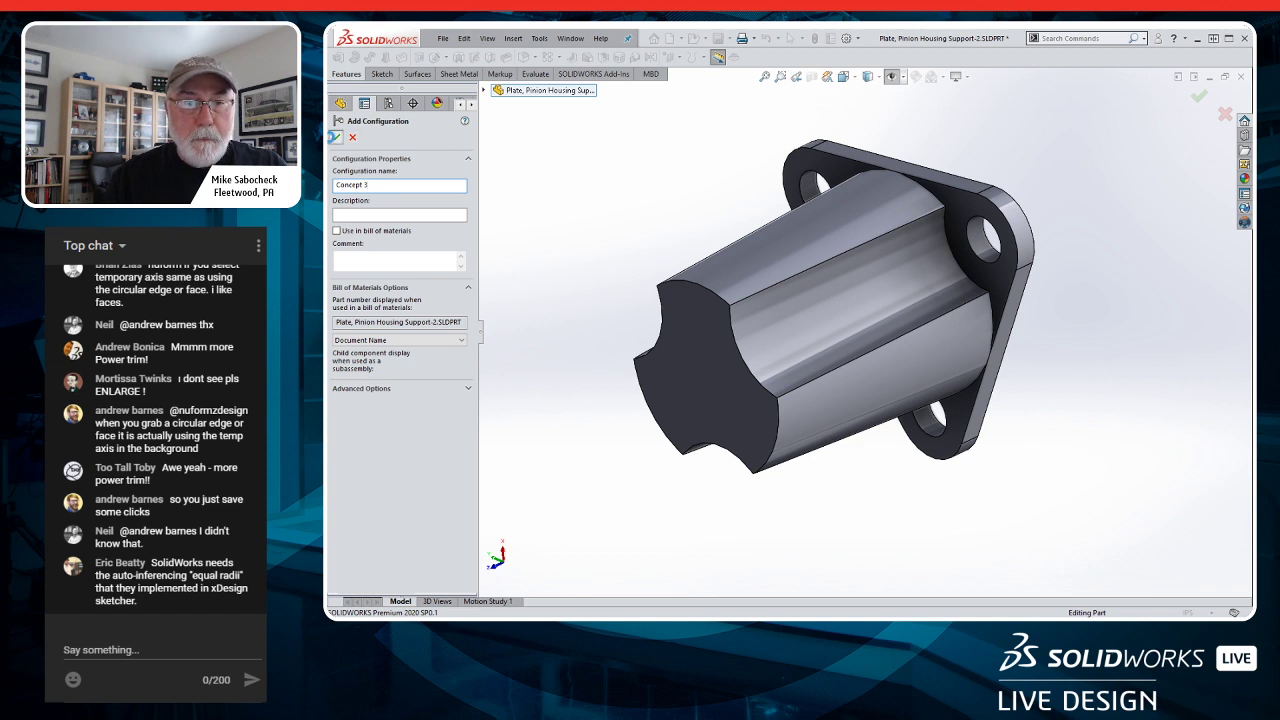
key("Return")
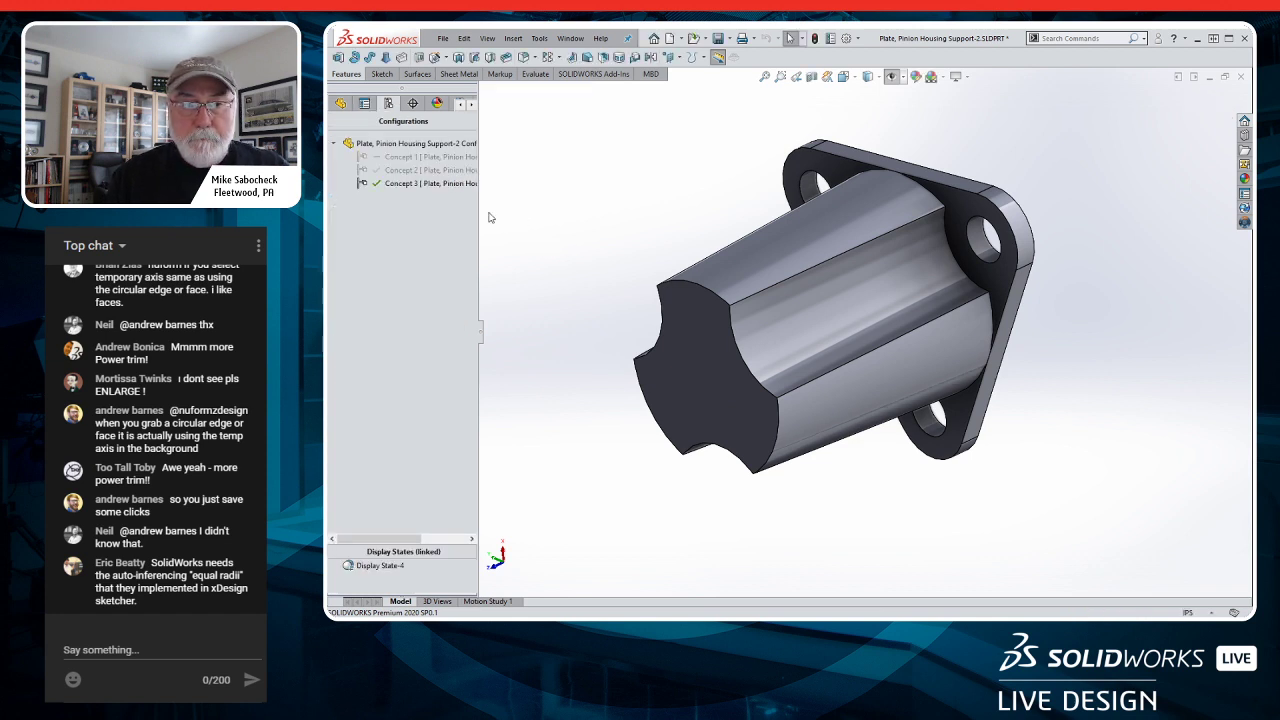
- Suppress the Concept 2 folder in the new configuration
left_click(340, 104)
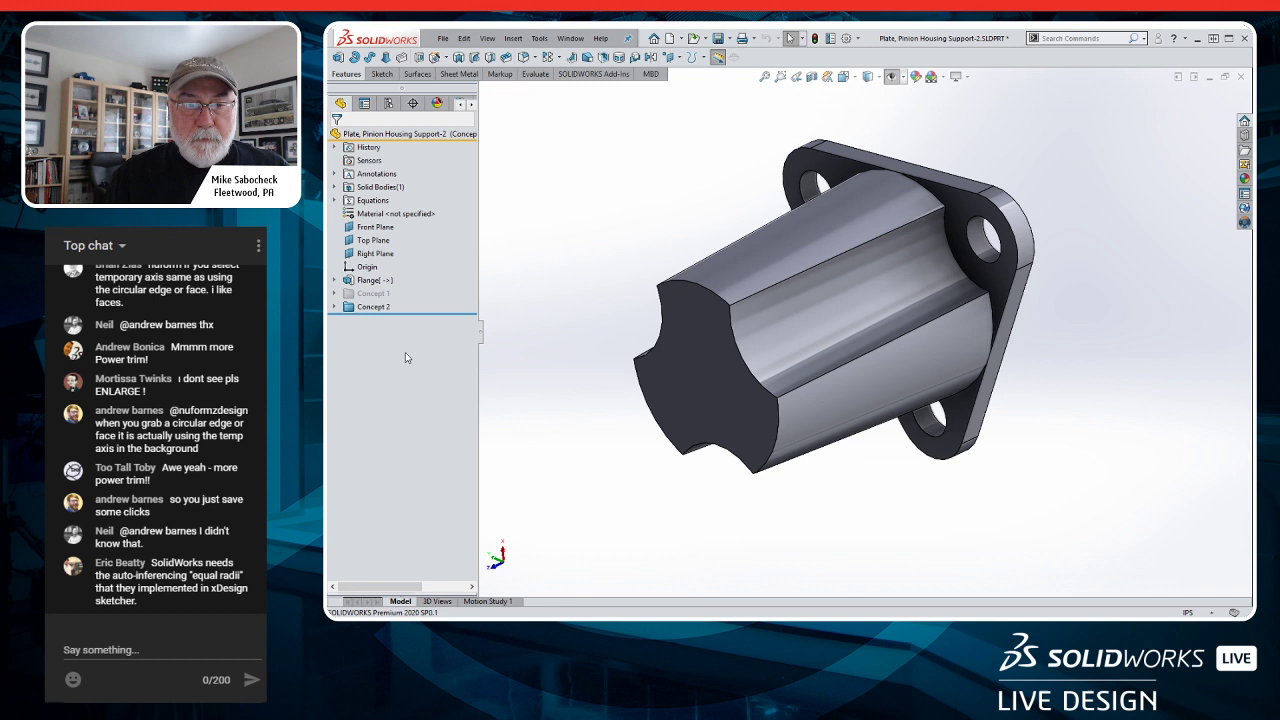
right_click(378, 307)
left_click(405, 276)
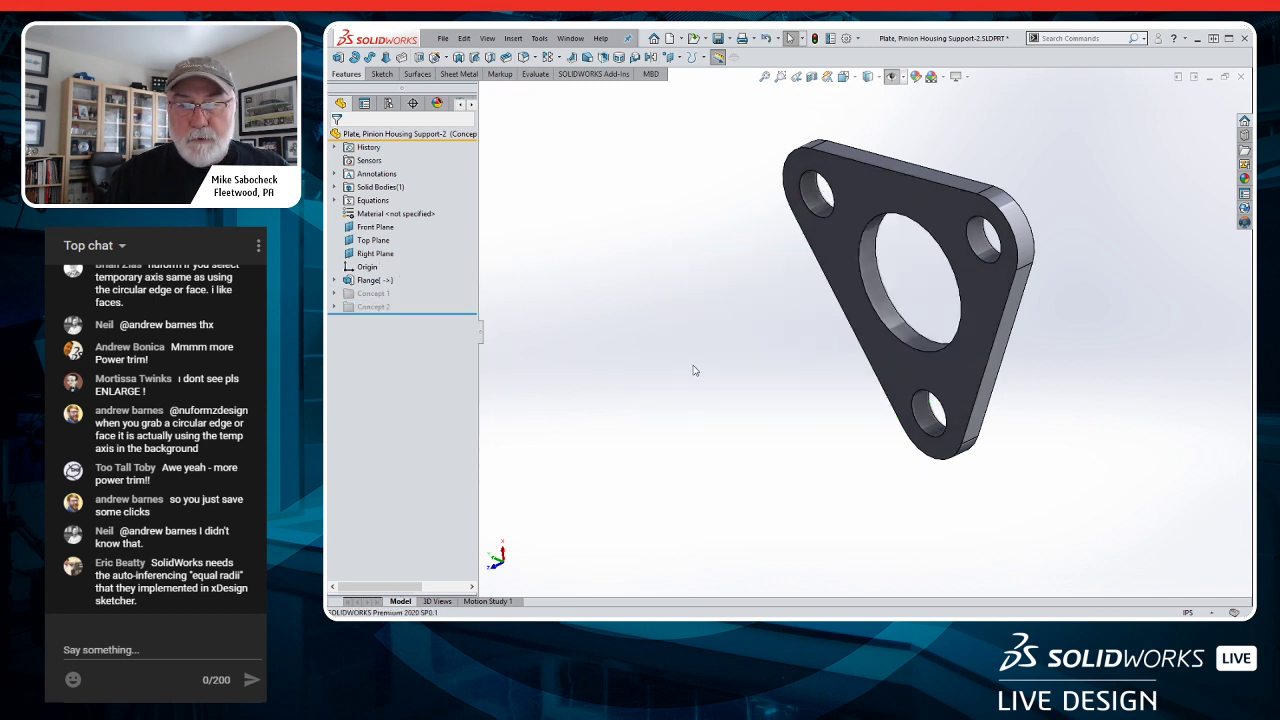
- Start a sketch on the flange's front face and convert the suppressed Concept 2 extrusion's notched profile into it
middle_click_drag(769, 385, 965, 277)
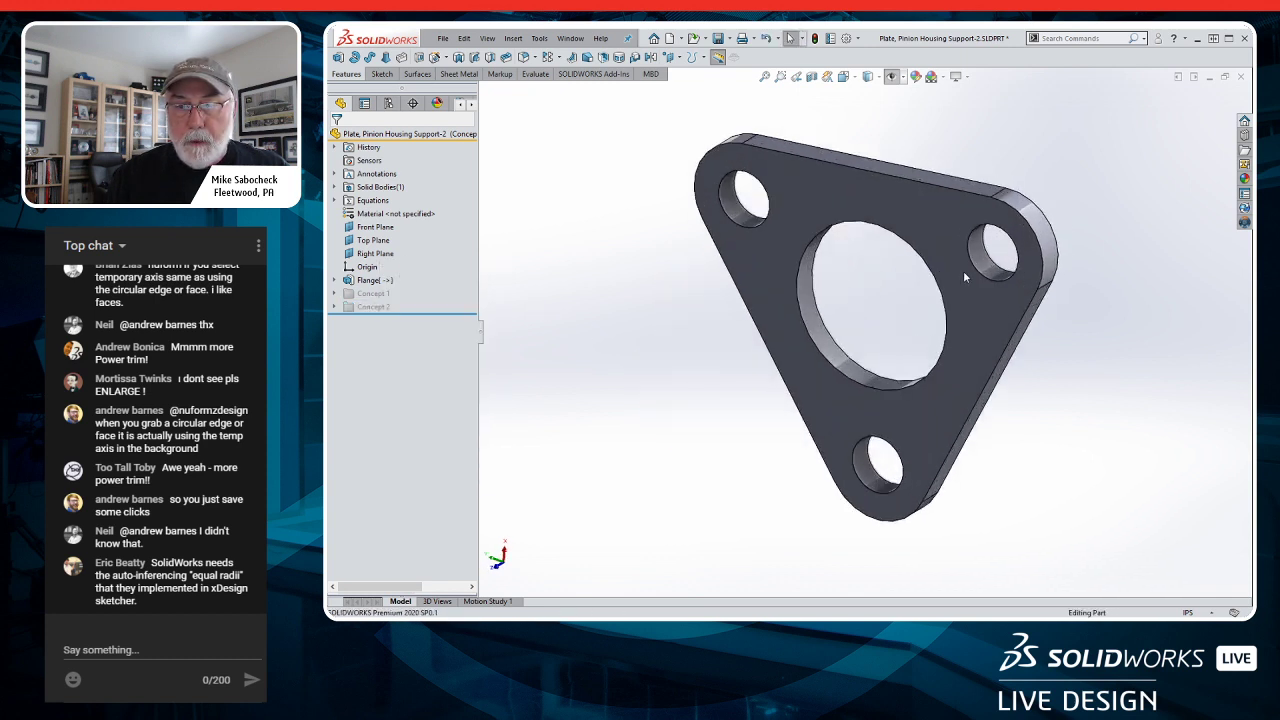
left_click(336, 307)
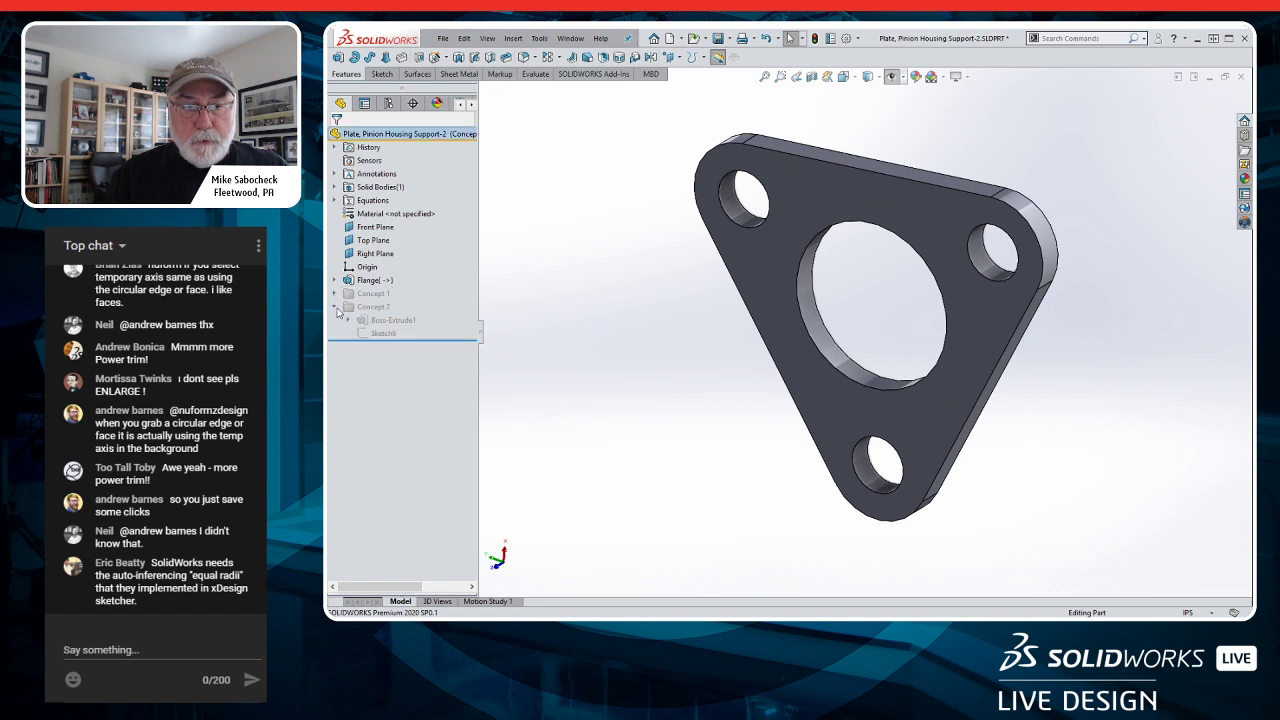
left_click(348, 320)
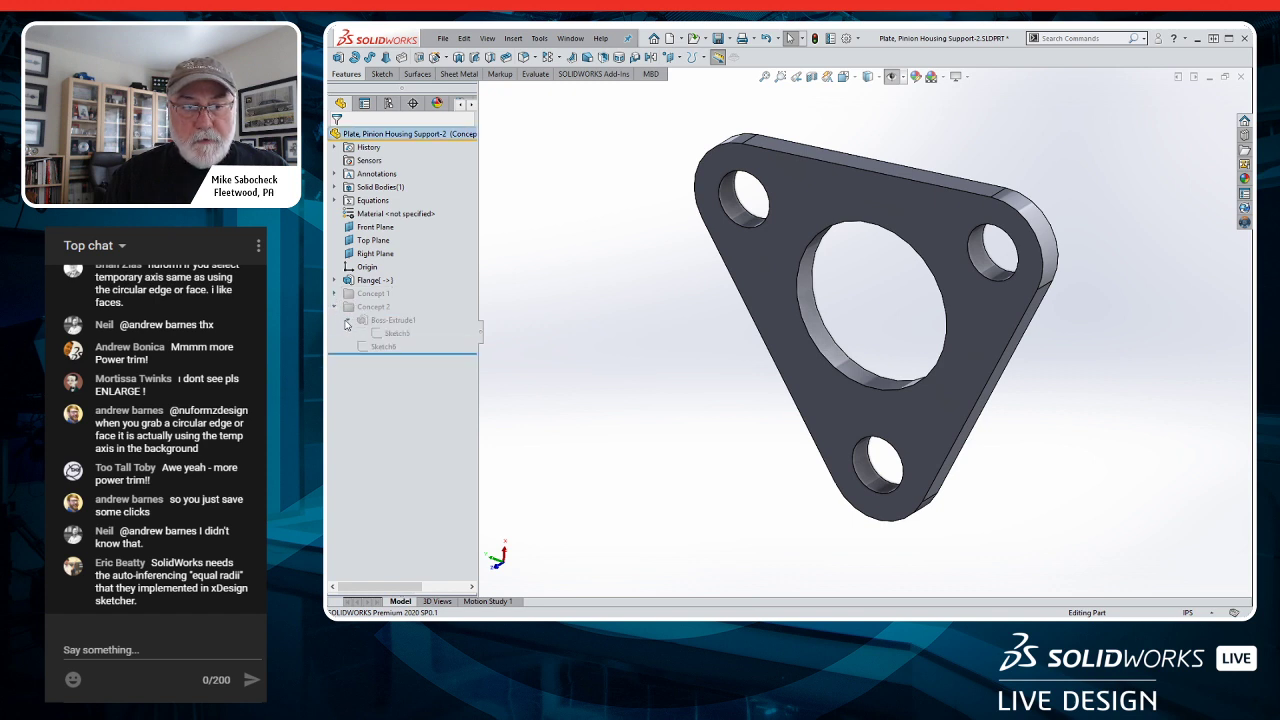
left_click(820, 372)
left_click(872, 332)
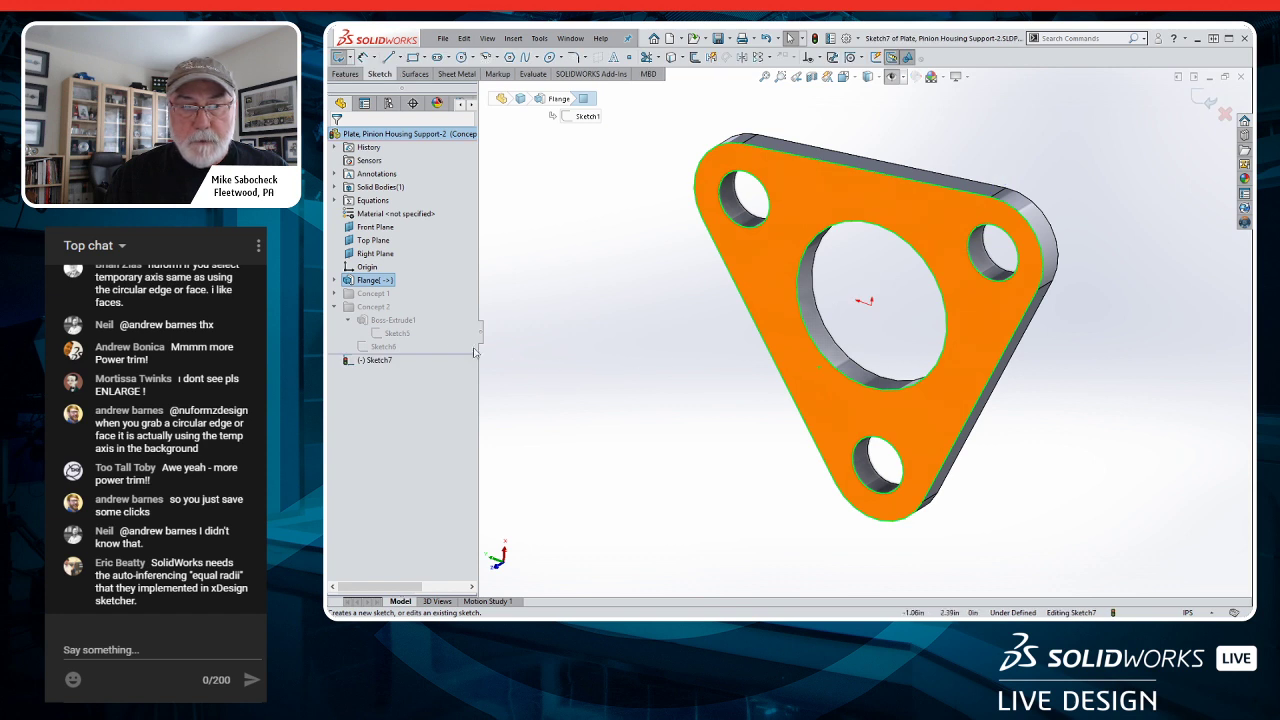
left_click(396, 334)
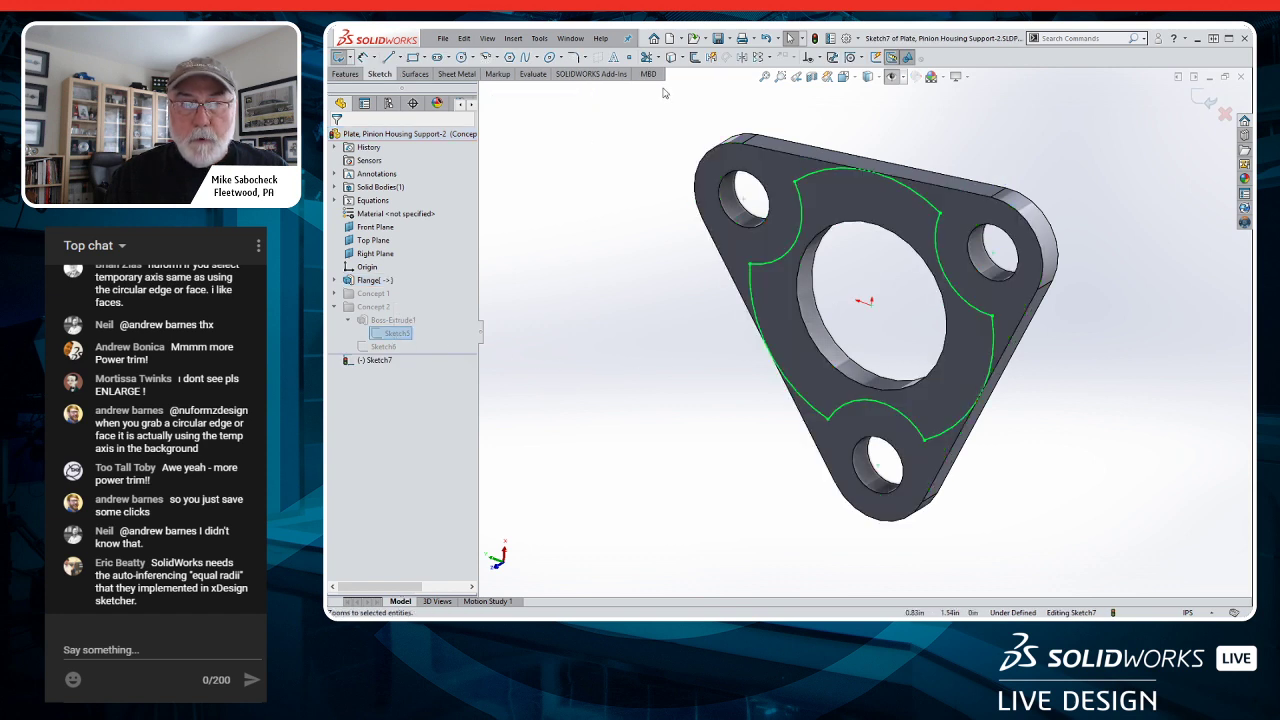
key("s")
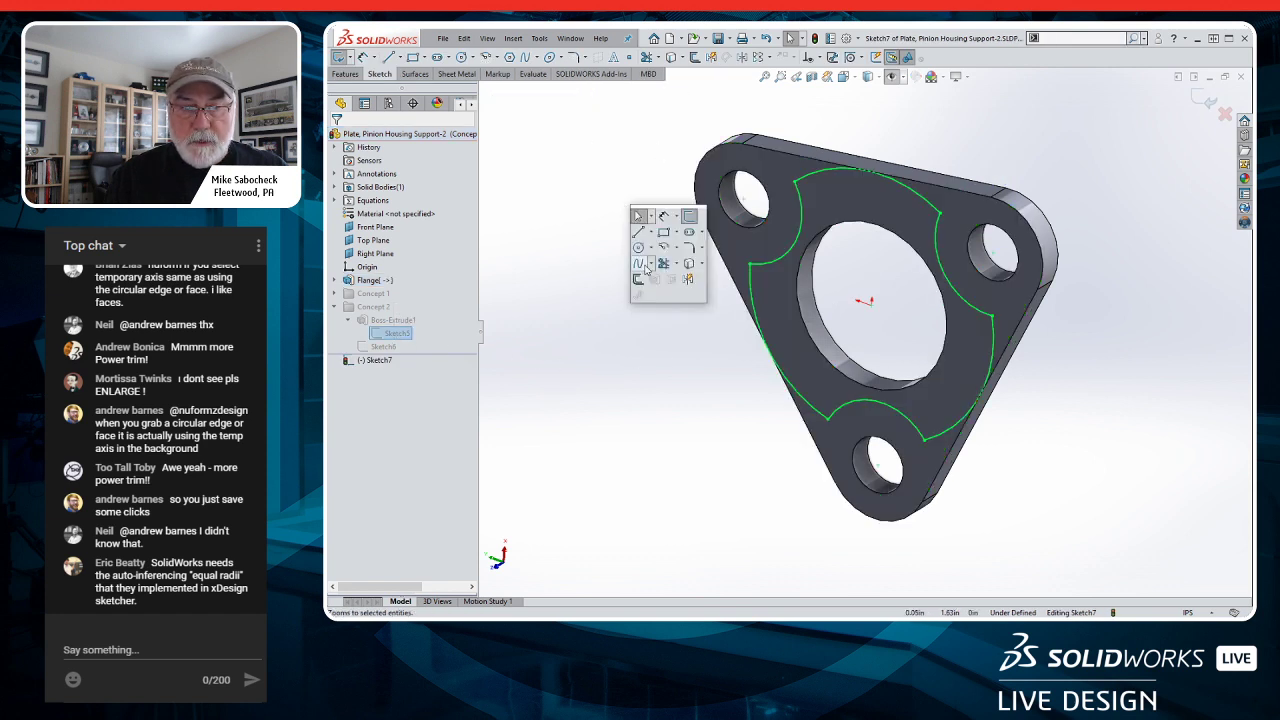
left_click(690, 265)
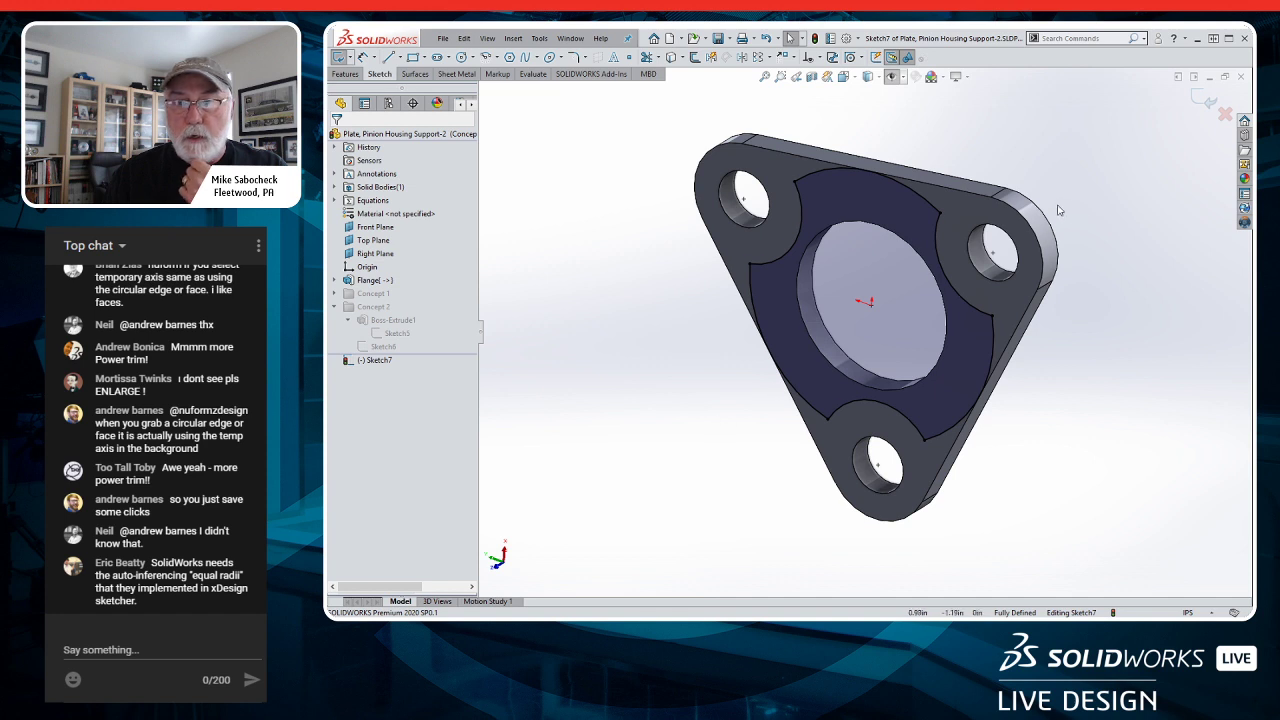
- Extrude the converted notched profile 1.85 in outward from the flange as a blind boss without draft
key("s")
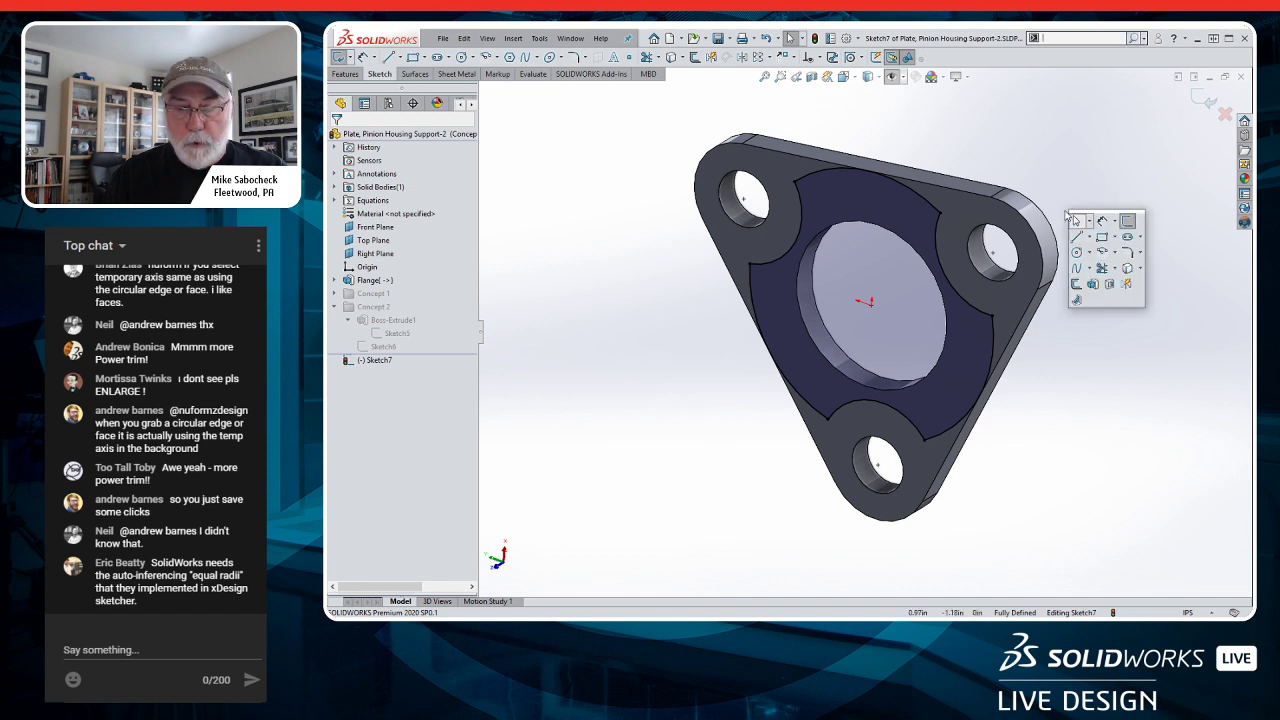
left_click(1088, 282)
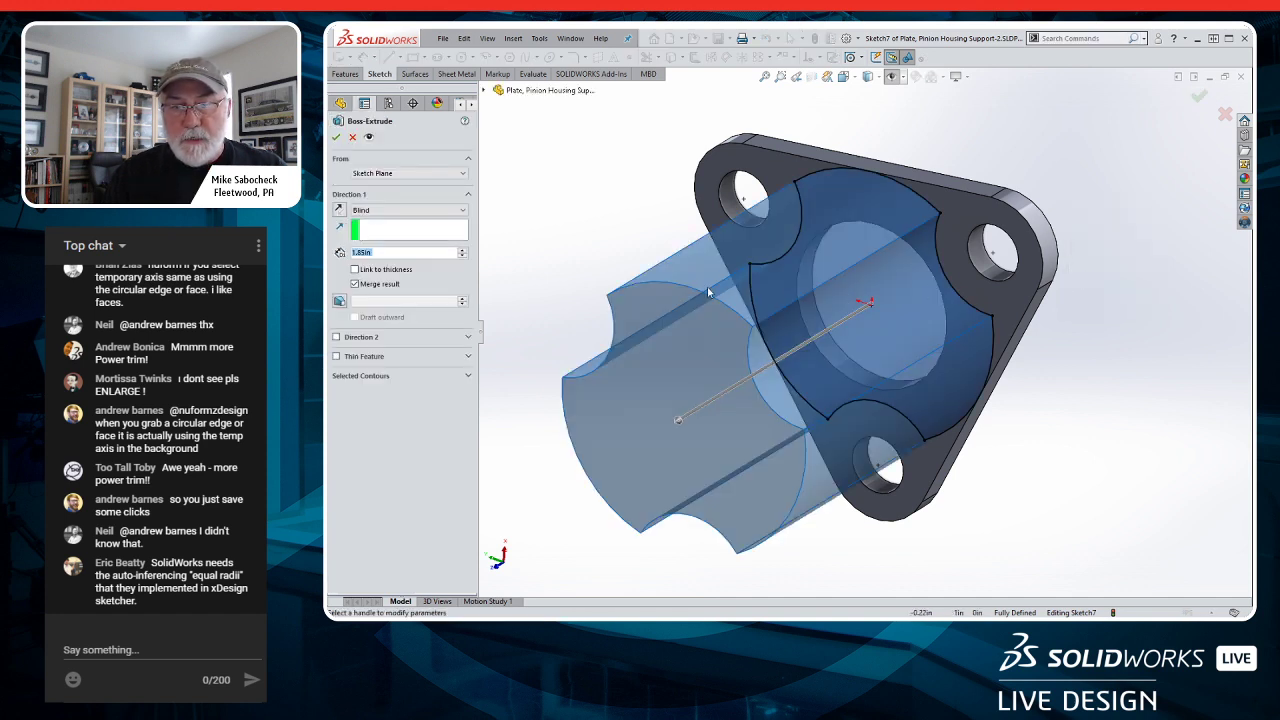
left_click(336, 137)
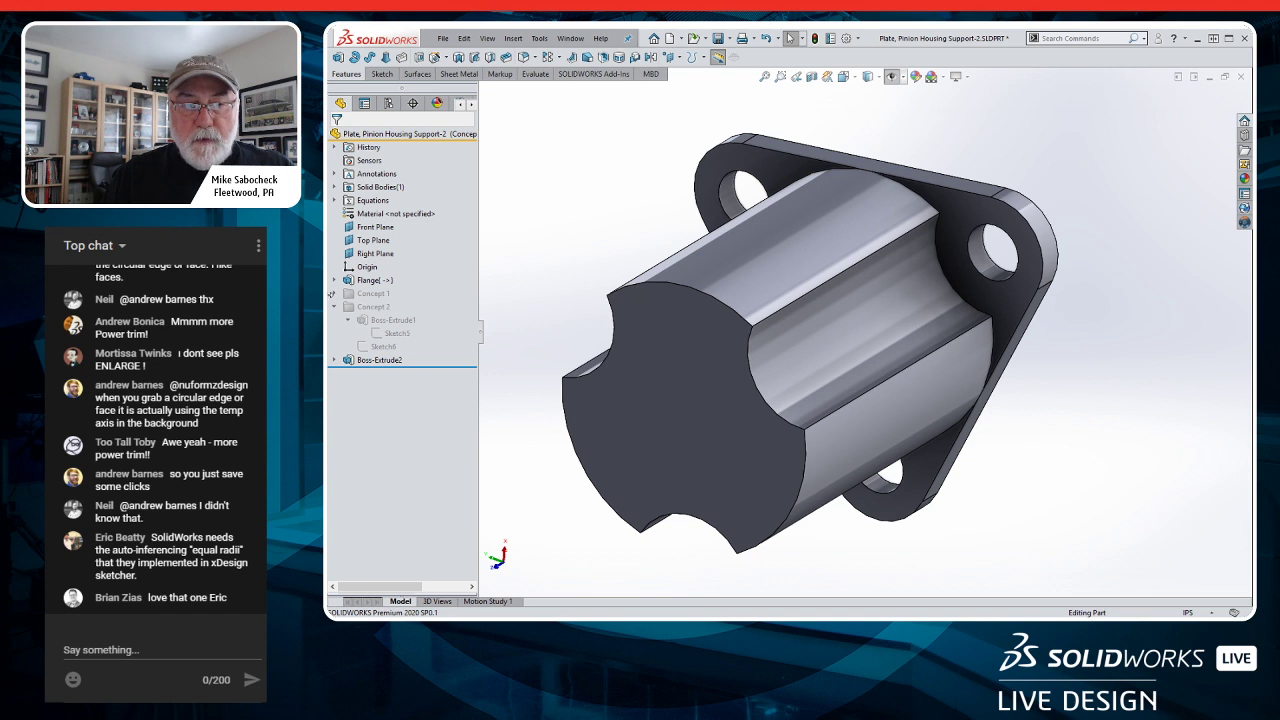
- Start a new sketch on Concept 1's Rib Plane and view it face-on
left_click(335, 294)
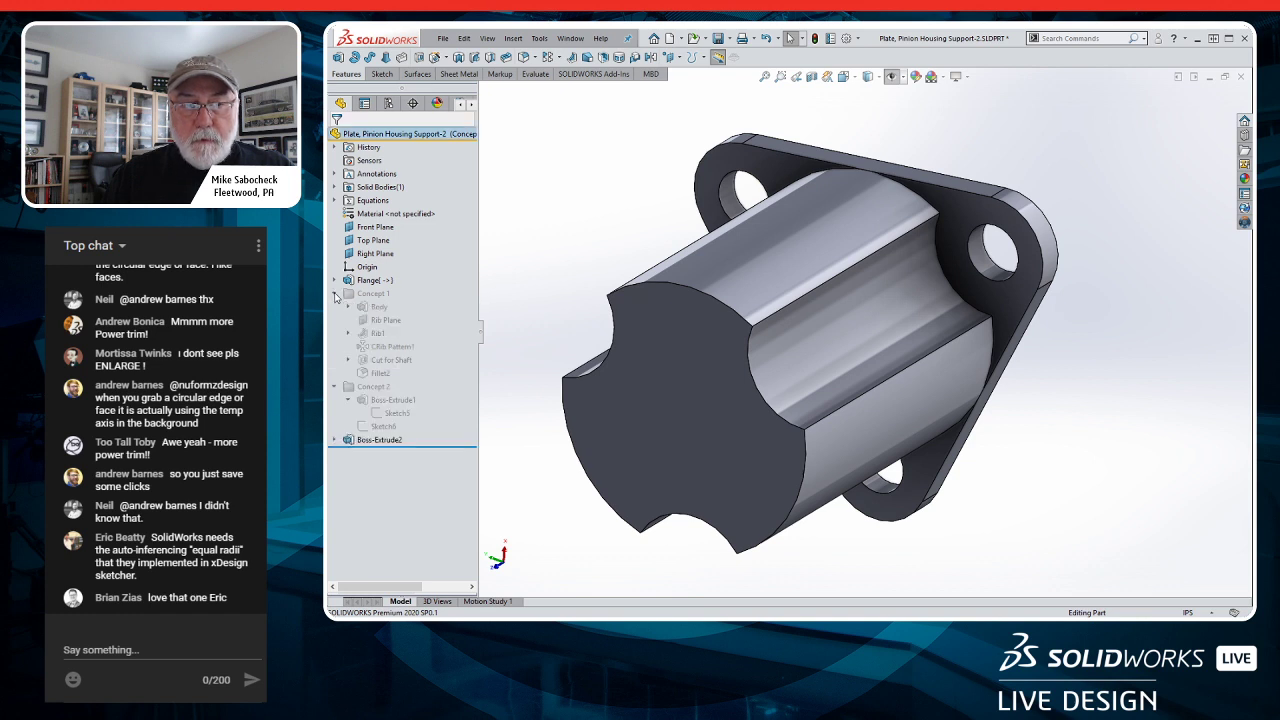
left_click(380, 321)
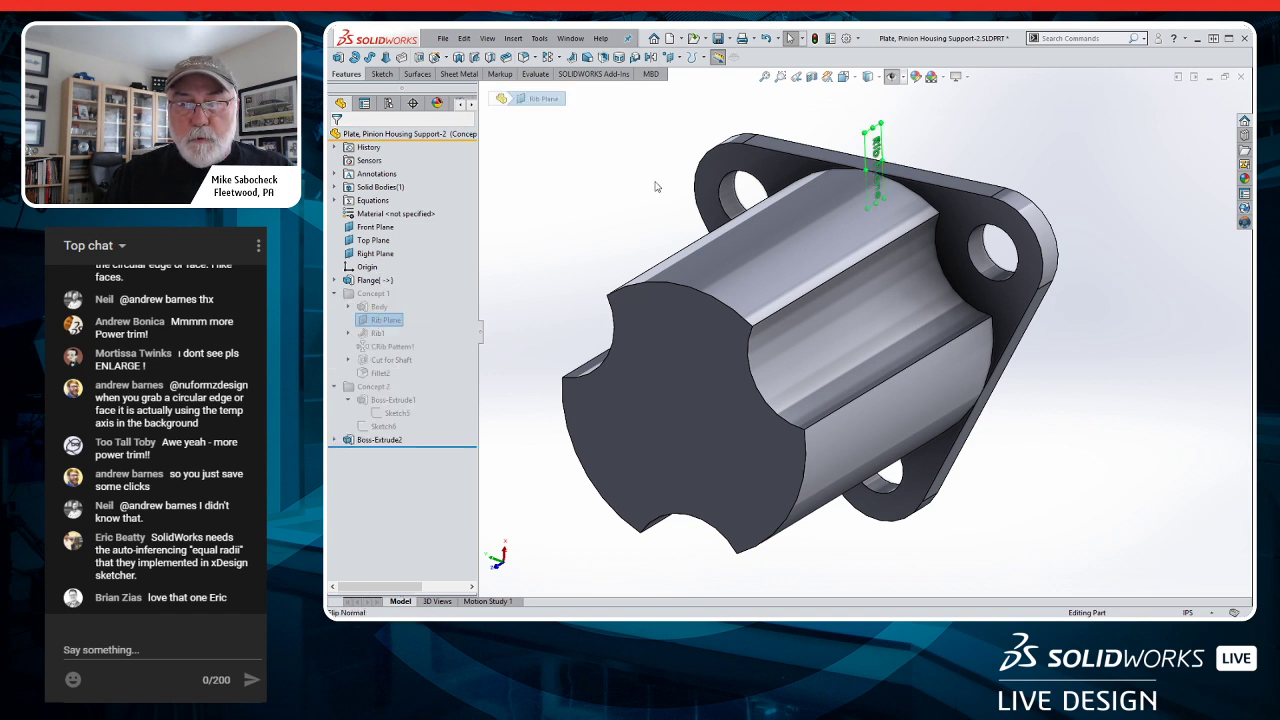
left_click(388, 316)
left_click(373, 307)
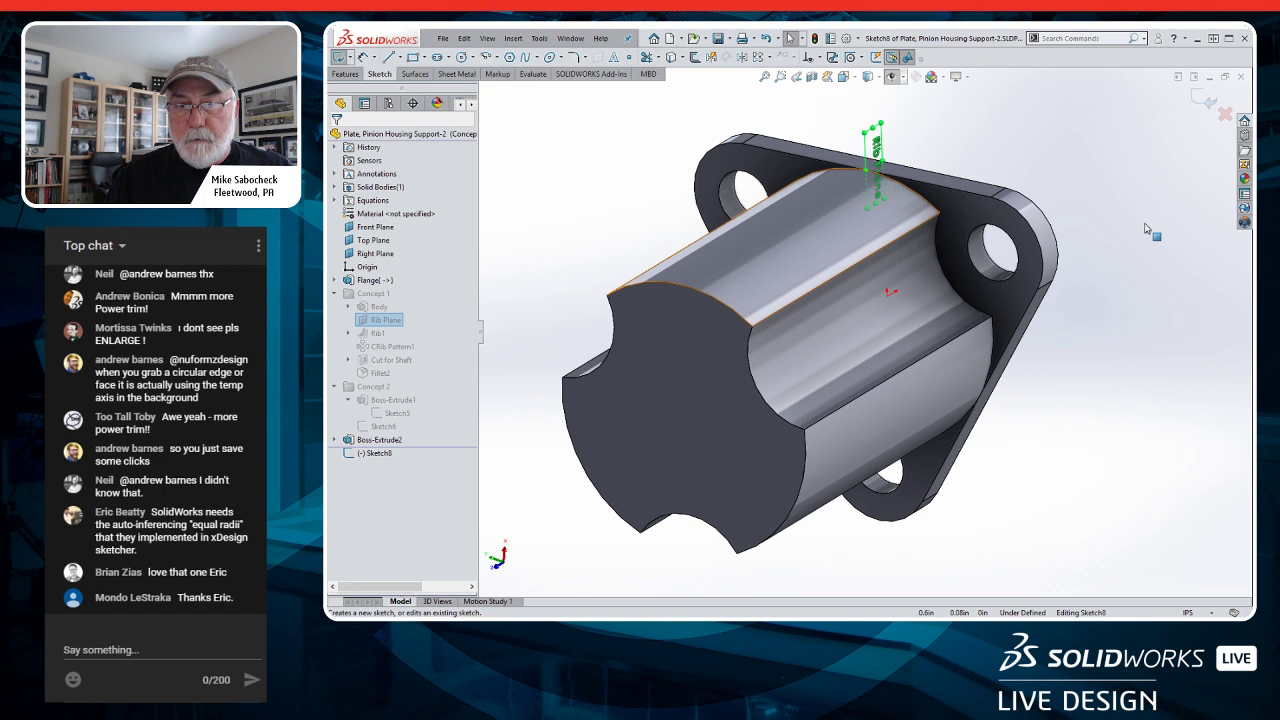
key("ctrl+8")
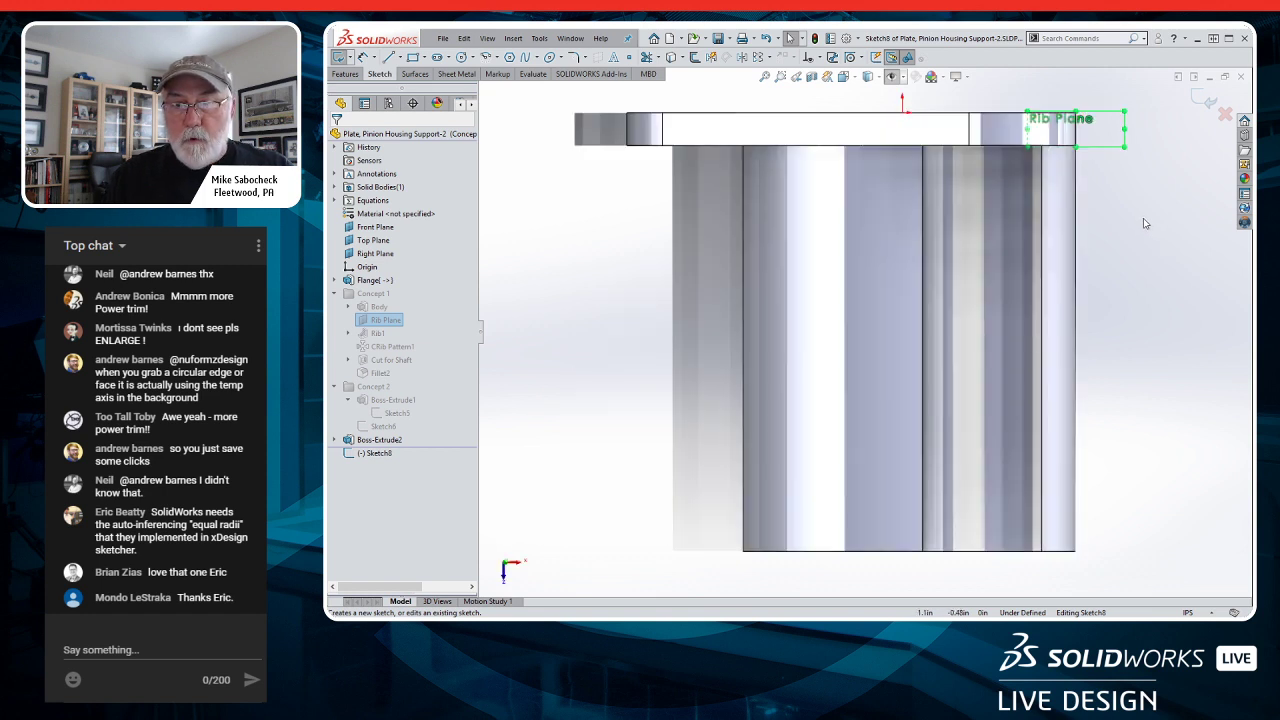
- Sketch a slightly inward-slanting line about 1.97 in long from the flange-body corner to just past the body's free end
key("s")
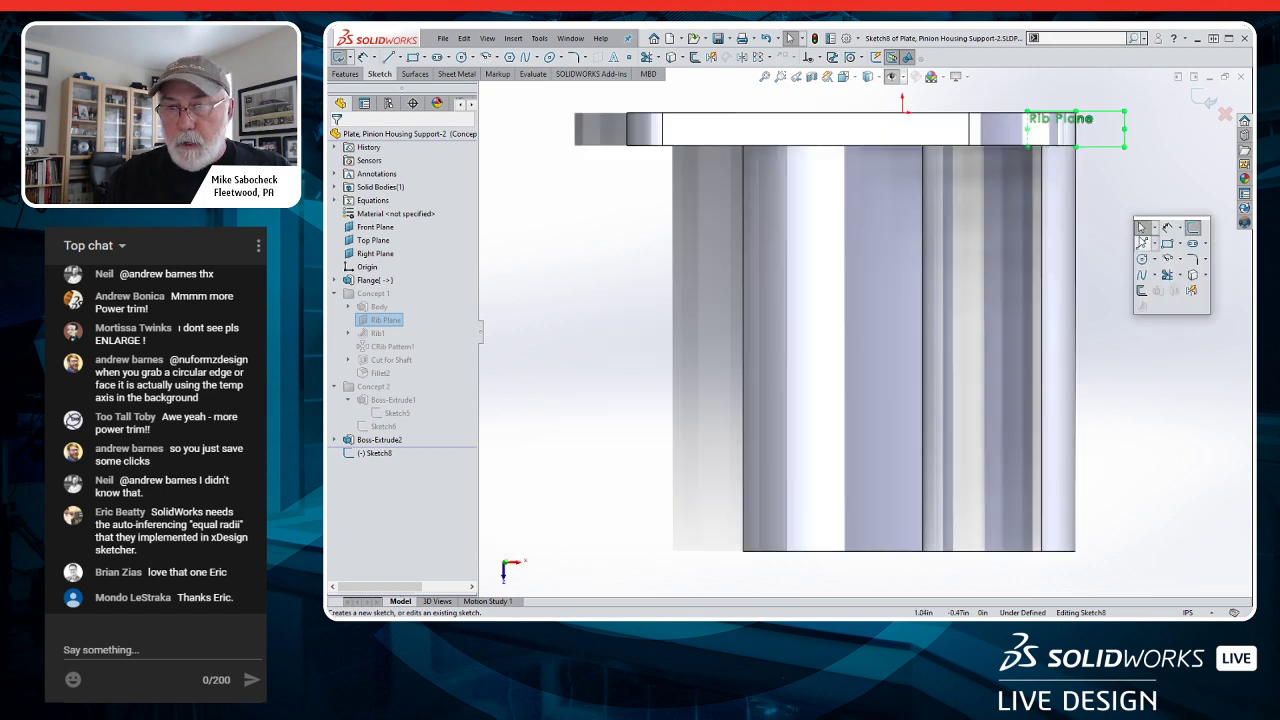
left_click(1144, 245)
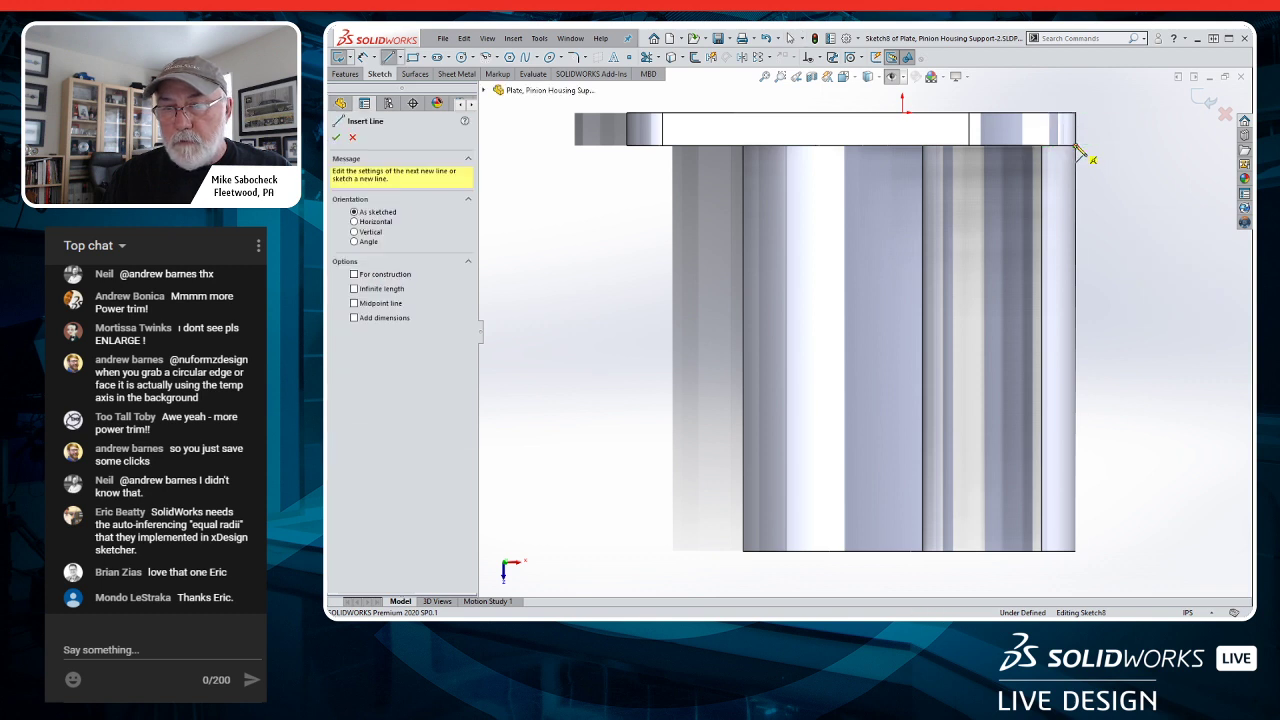
left_click(1044, 148)
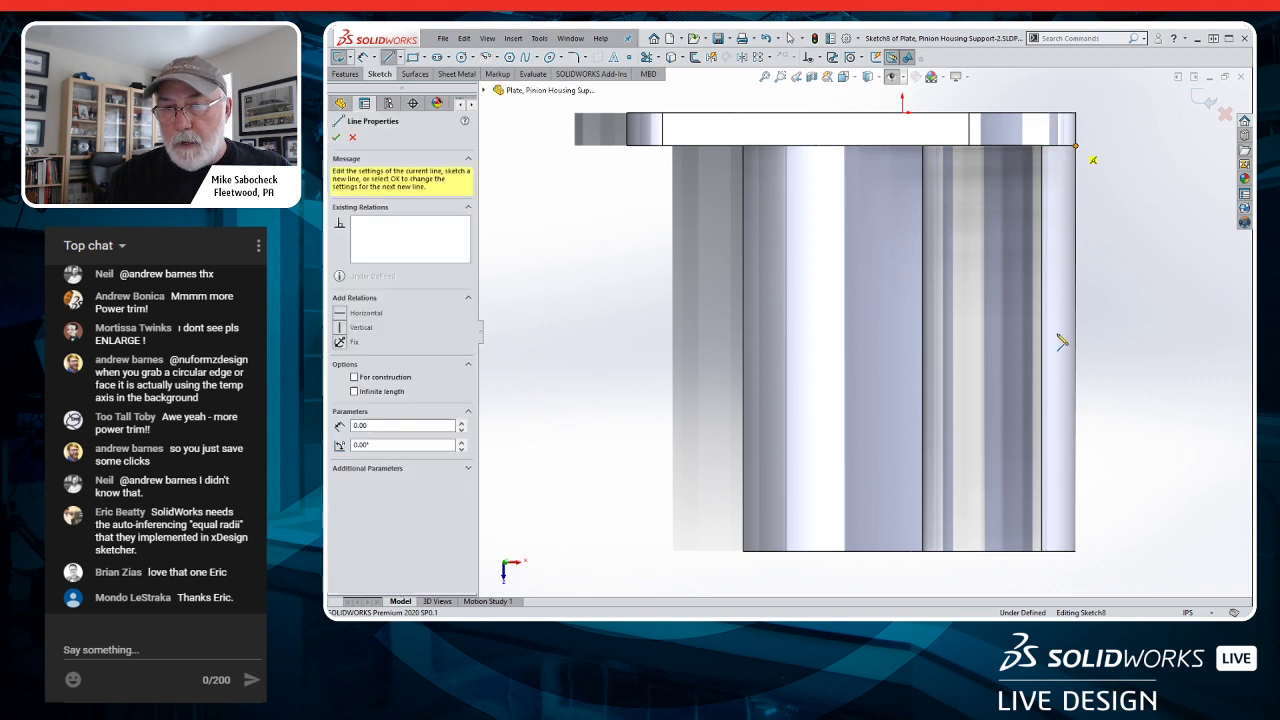
left_click(1055, 578)
key("Escape")
key("Escape")
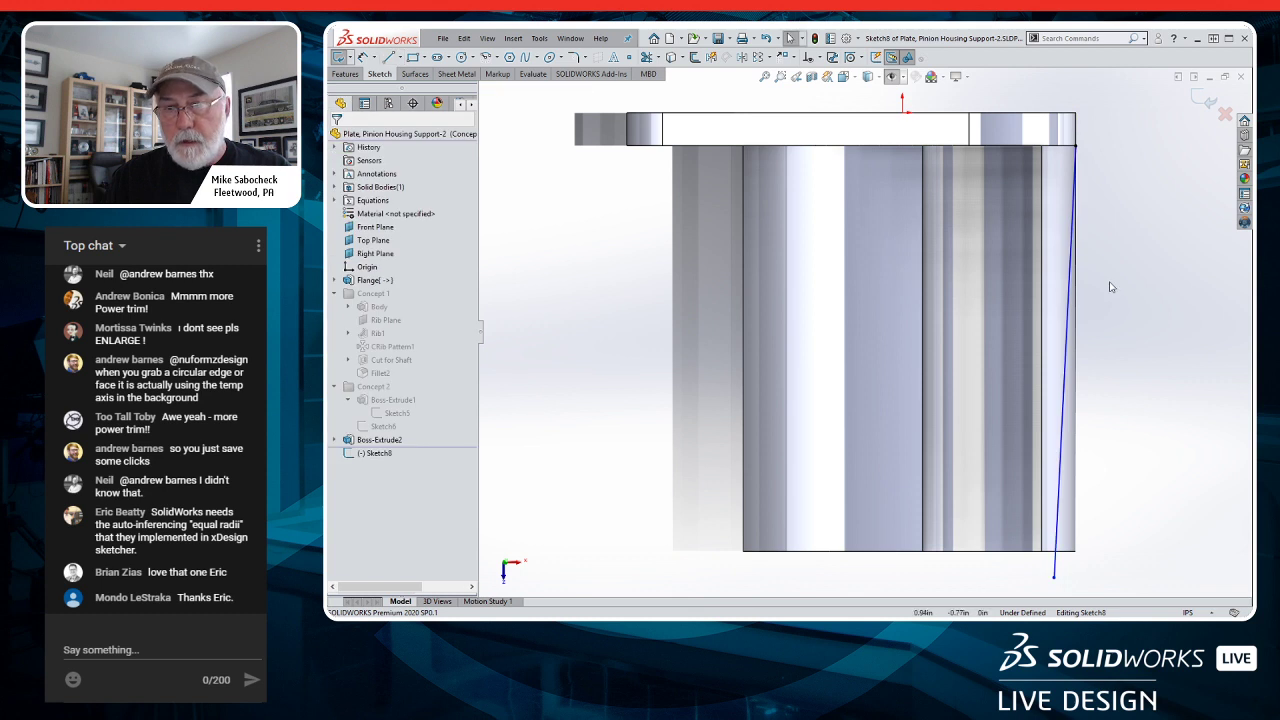
- Dimension the angle between the slanted line and the body's straight outer edge and set it to 4°
key("f")
key("s")
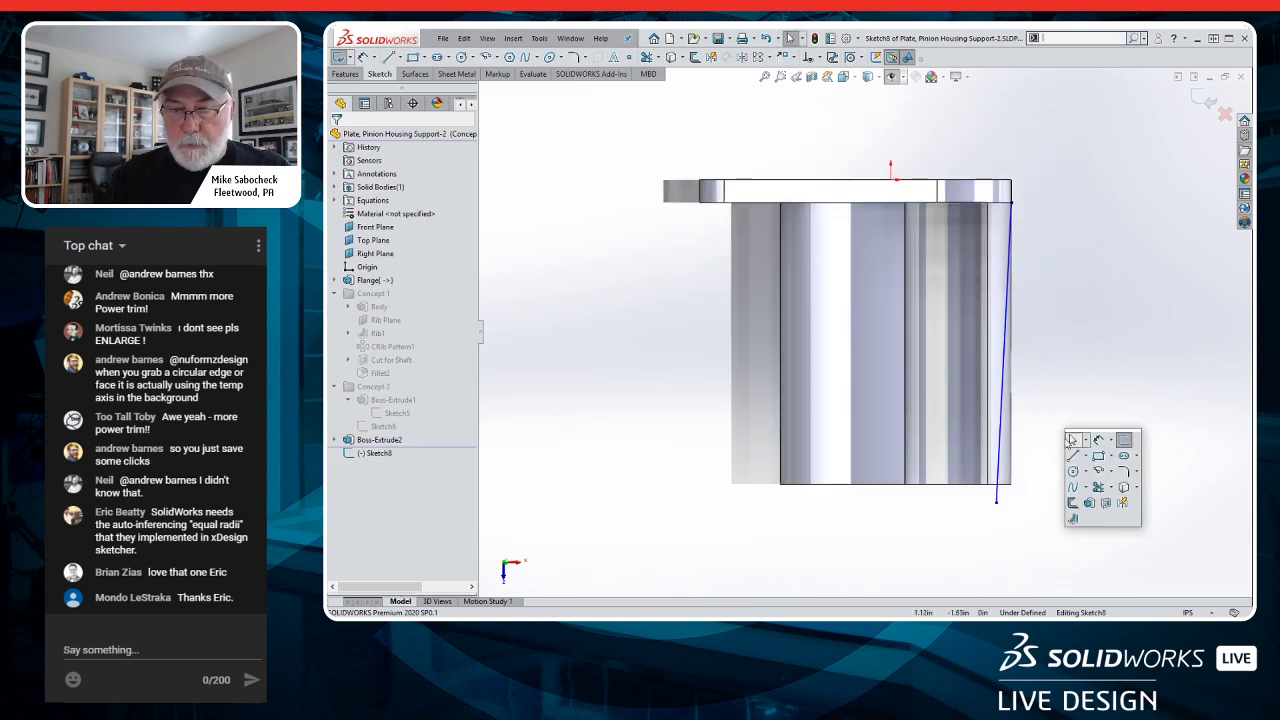
left_click(1097, 443)
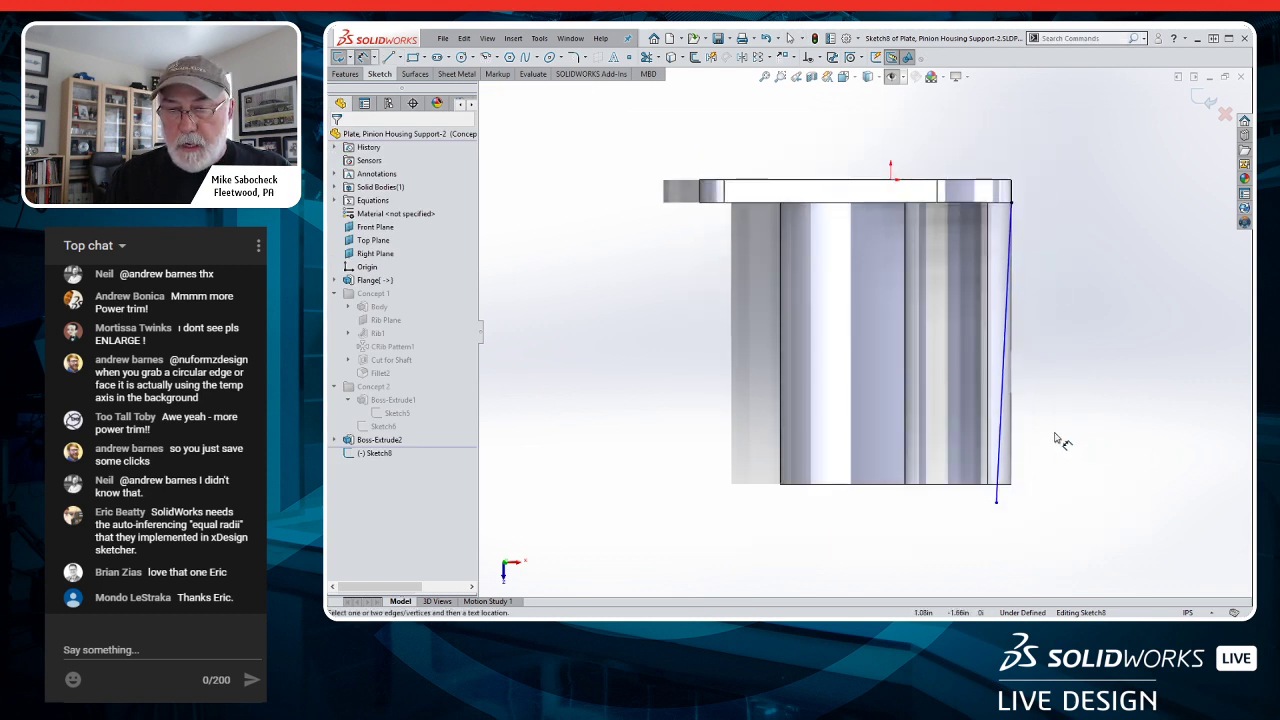
left_click(1000, 456)
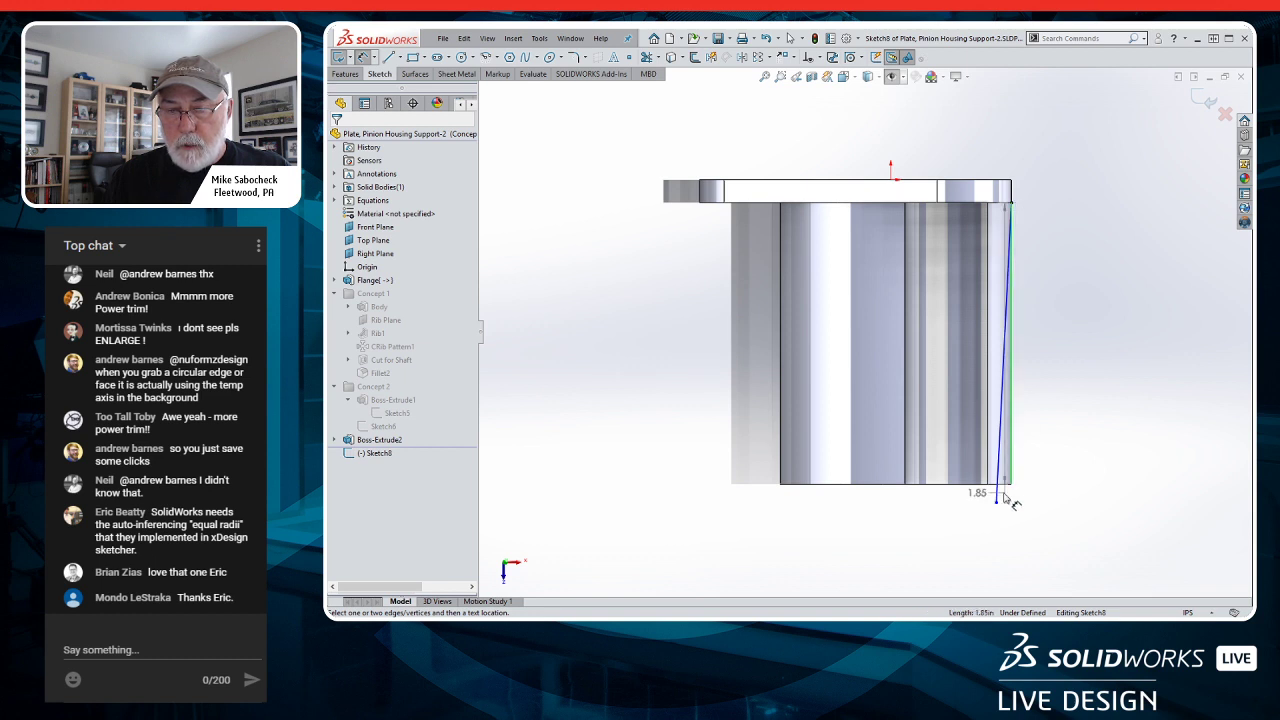
left_click(1008, 492)
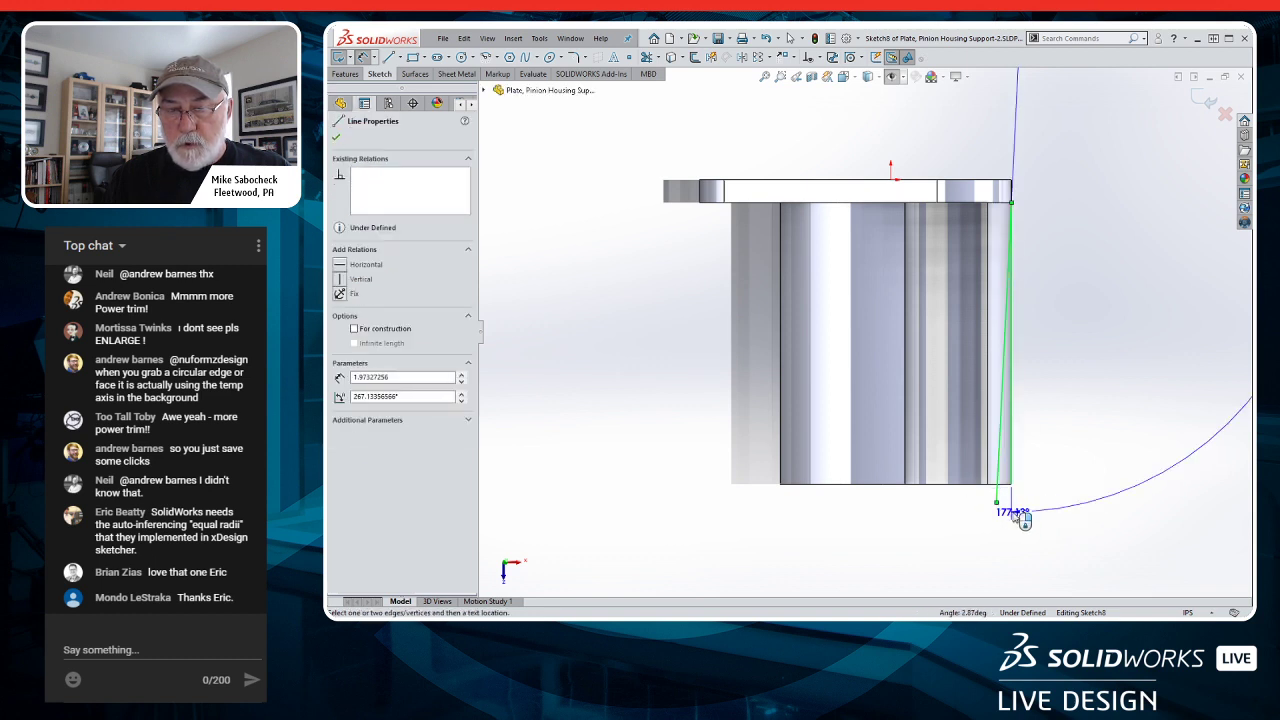
left_click(1074, 503)
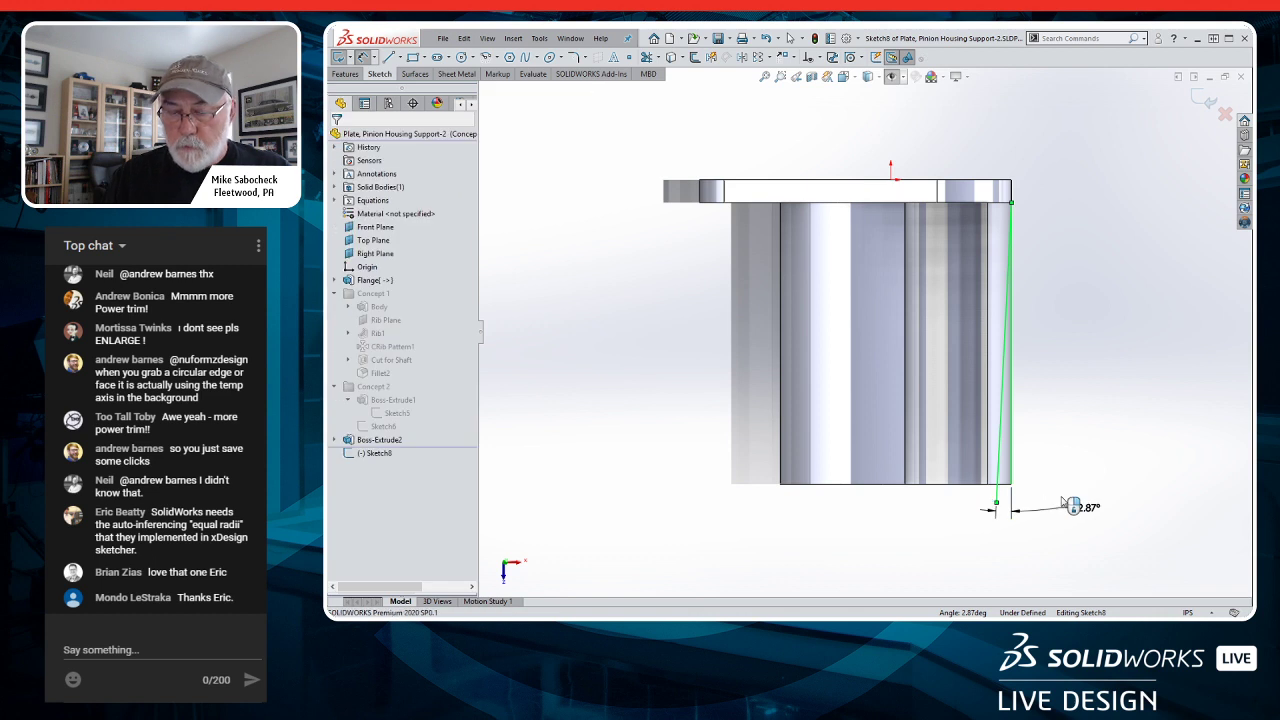
type("4")
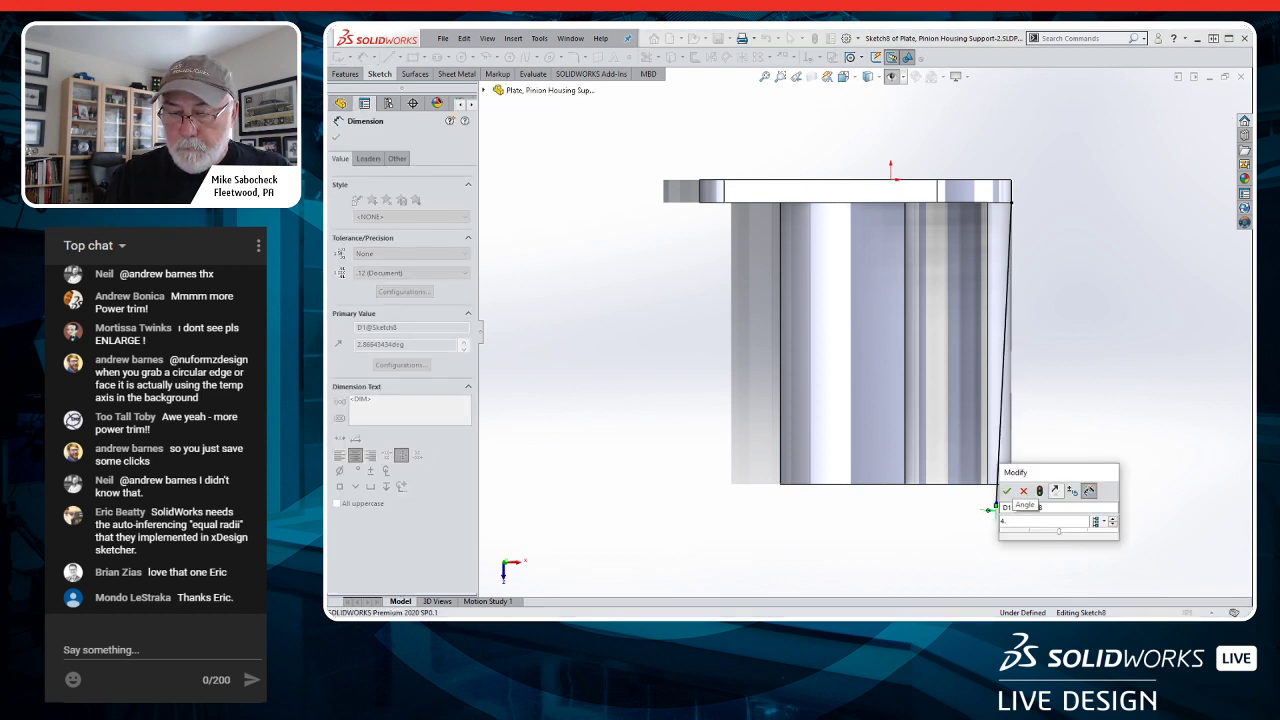
key("Return")
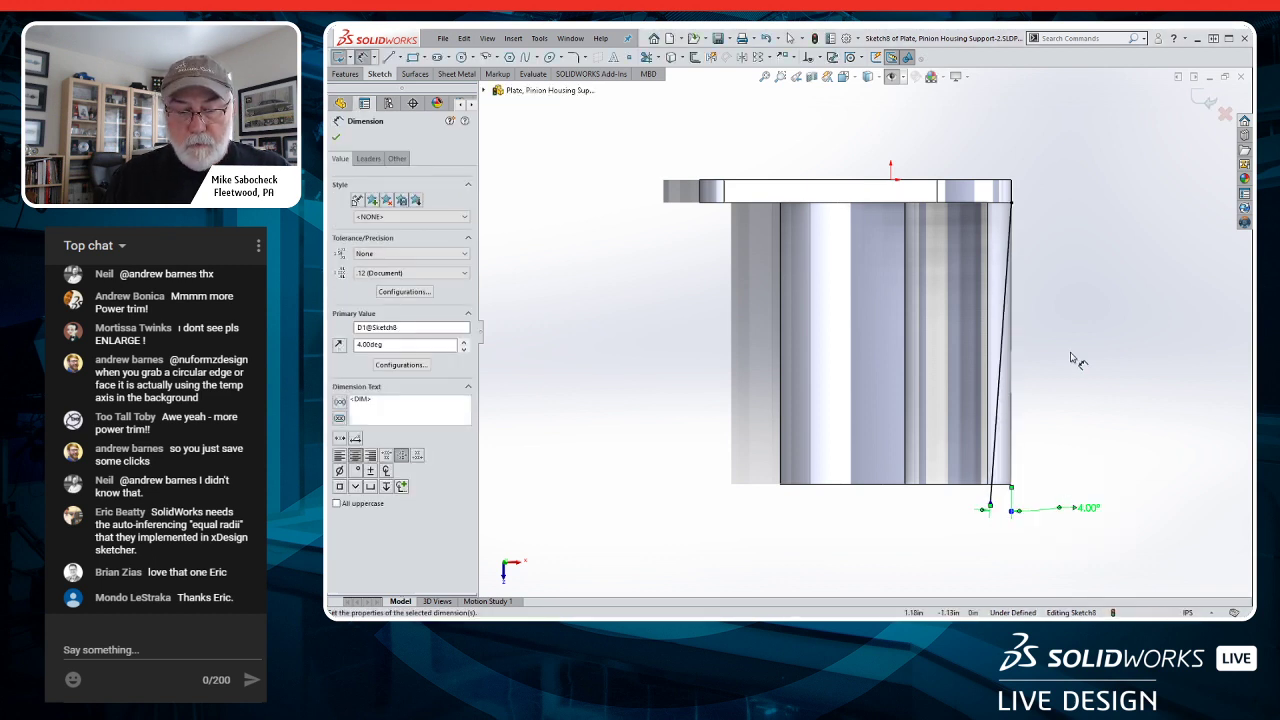
- Show the part in isometric view and bring up the surface modelling commands for the slanted line sketch
key("ctrl+7")
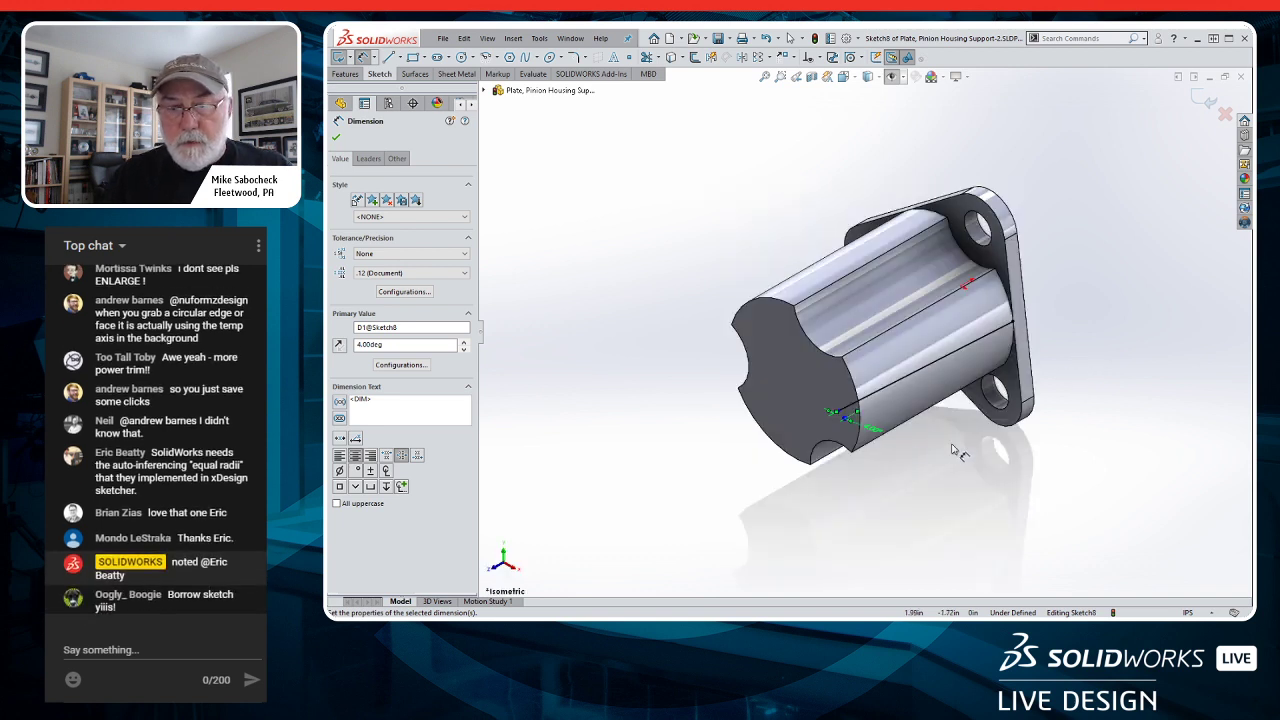
left_click(414, 74)
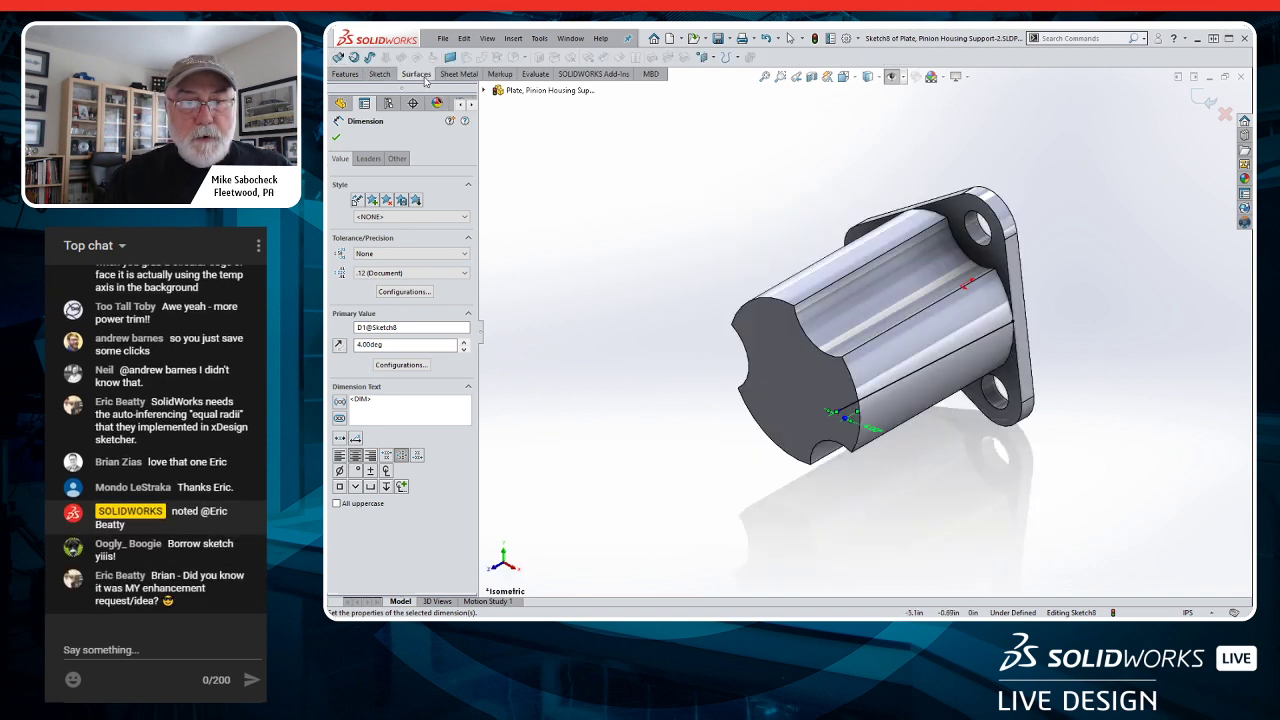
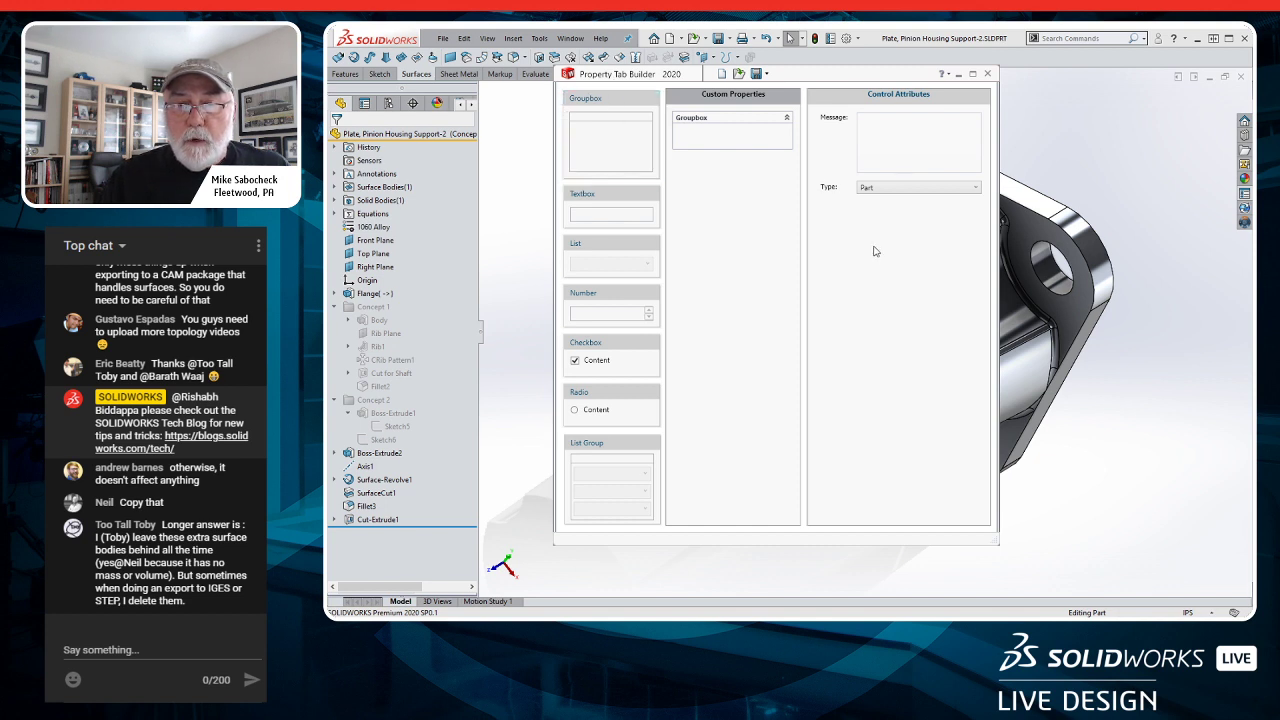
- Open the Part-3.prtprp properties template from the Custom Properties folder and inspect the attributes of its Suppliers list group and Groupbox
left_click(738, 75)
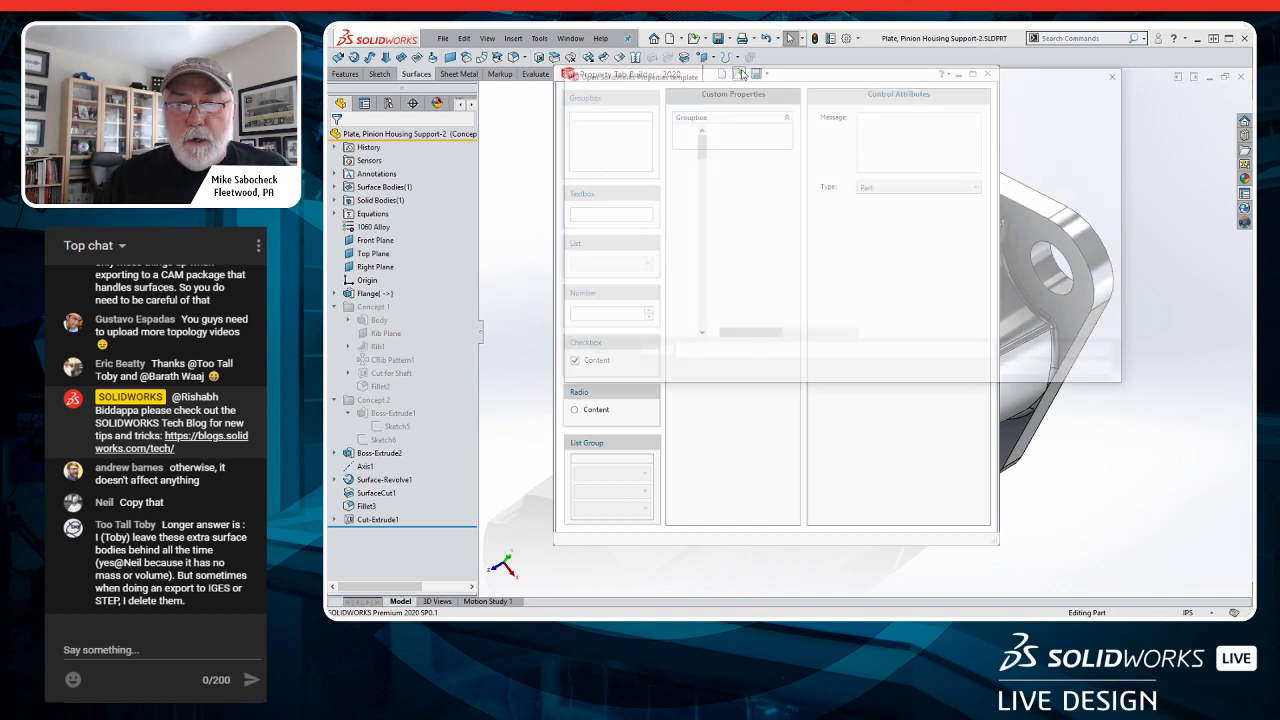
left_click(773, 198)
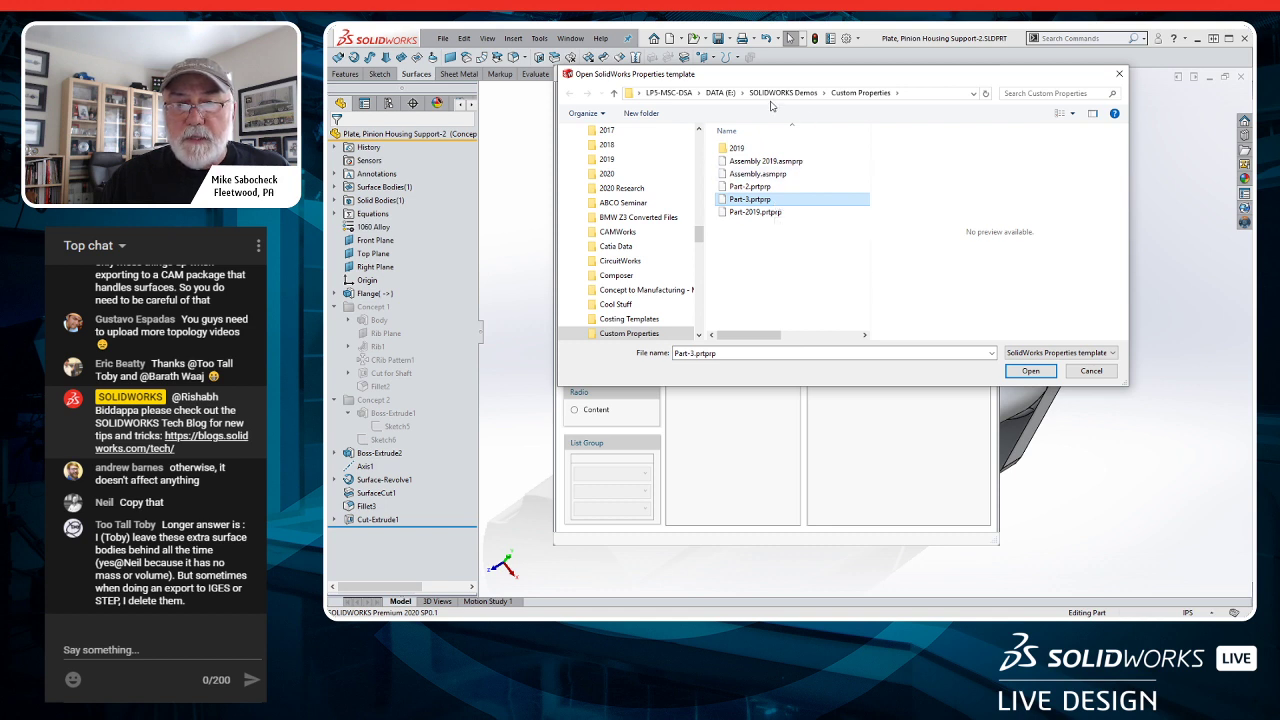
left_click(1025, 377)
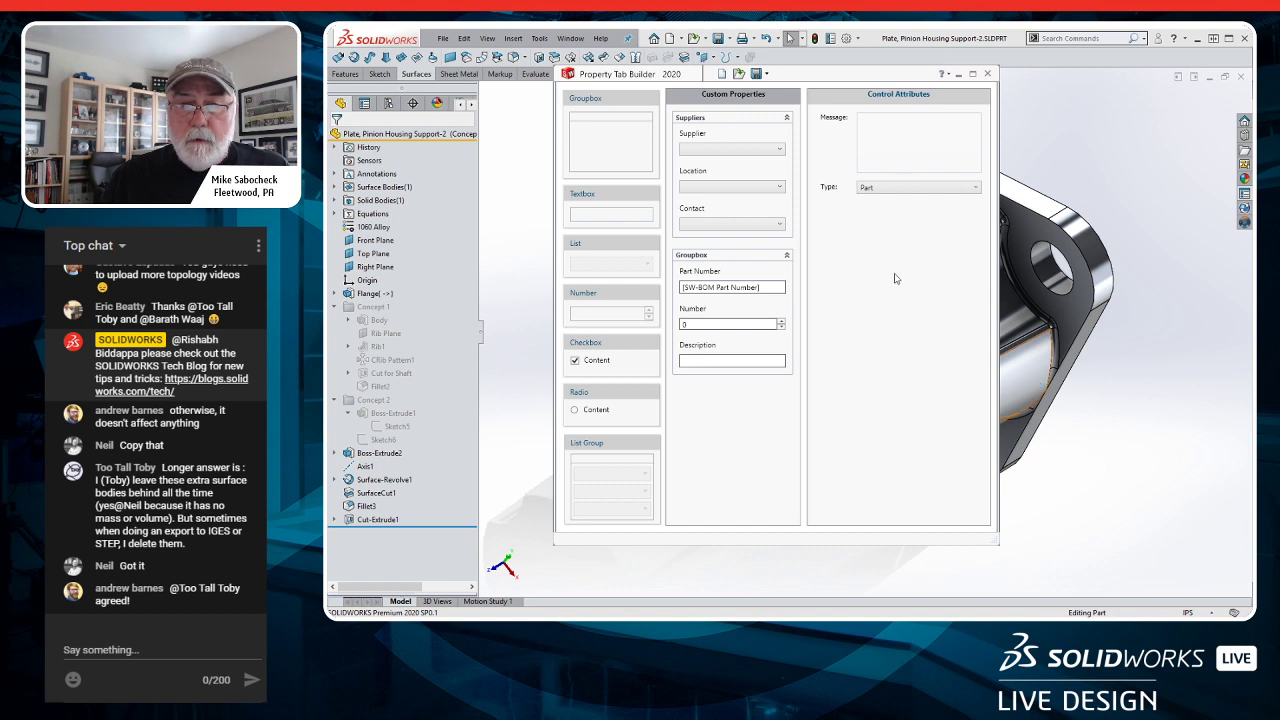
left_click(740, 256)
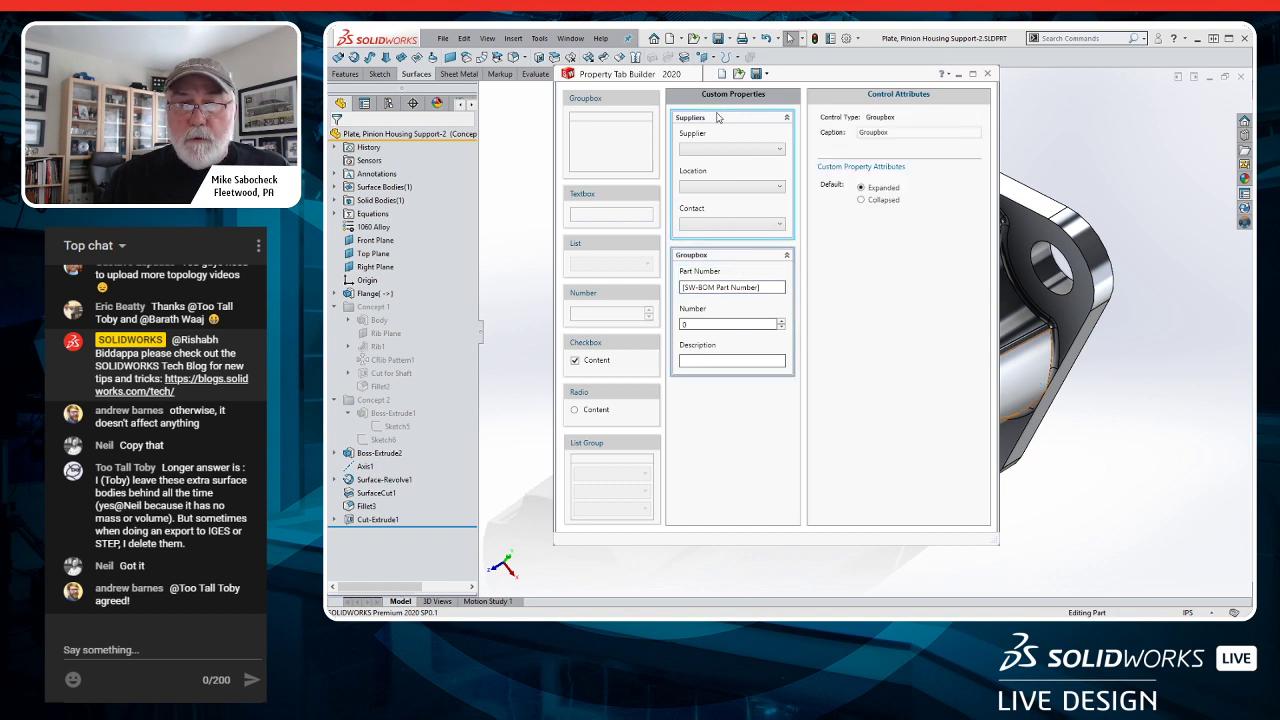
left_click(744, 229)
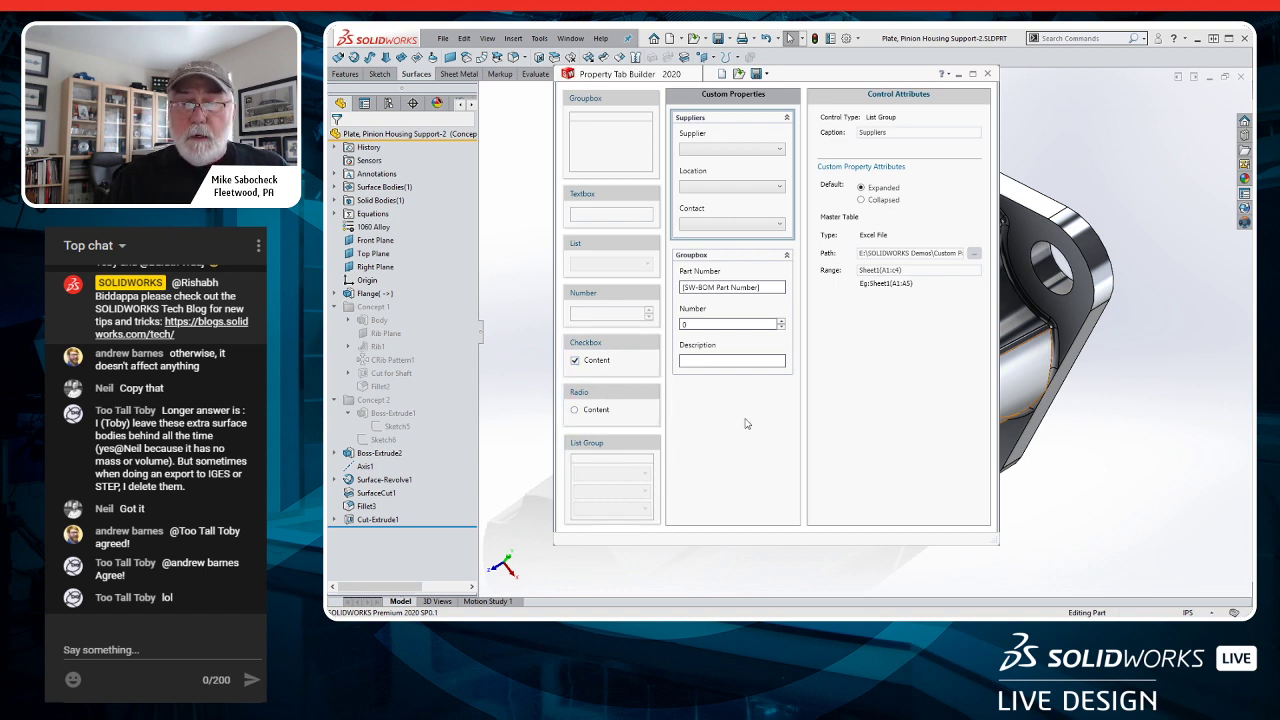
left_click(739, 277)
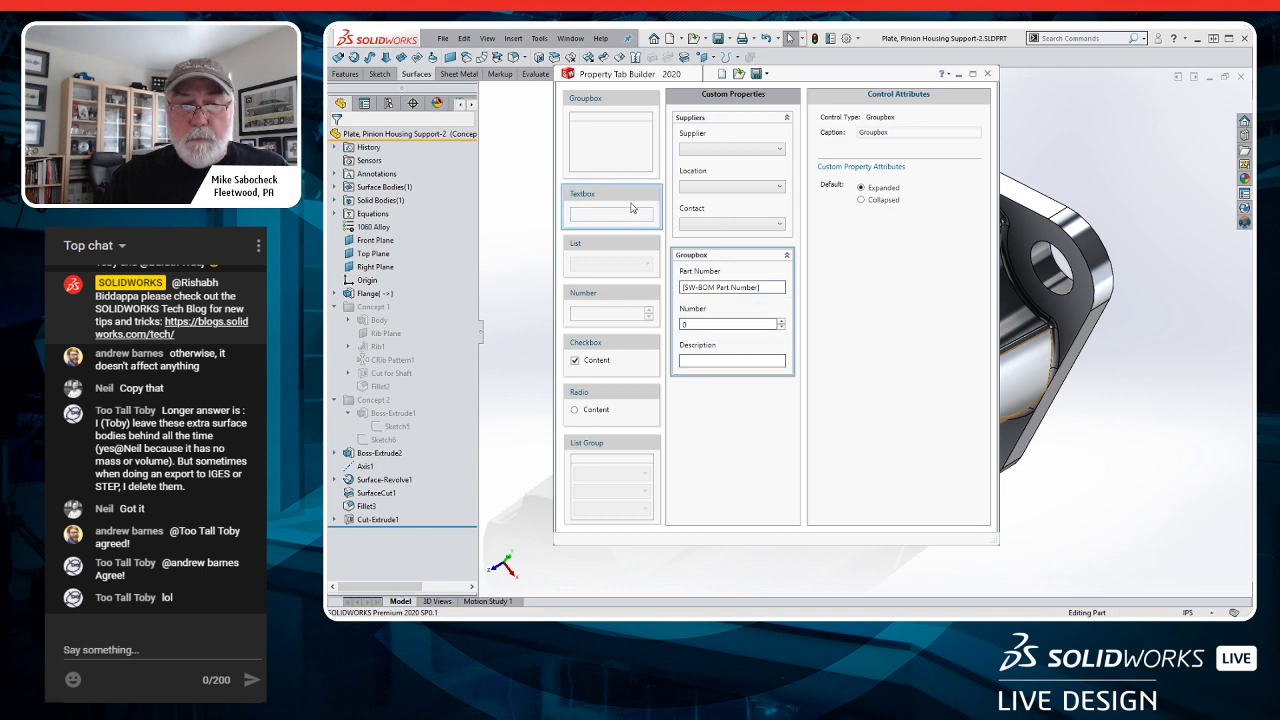
- Add a list captioned Material below Description in the Groupbox, assign it the Material property and allow custom values
left_click_drag(628, 255, 736, 401)
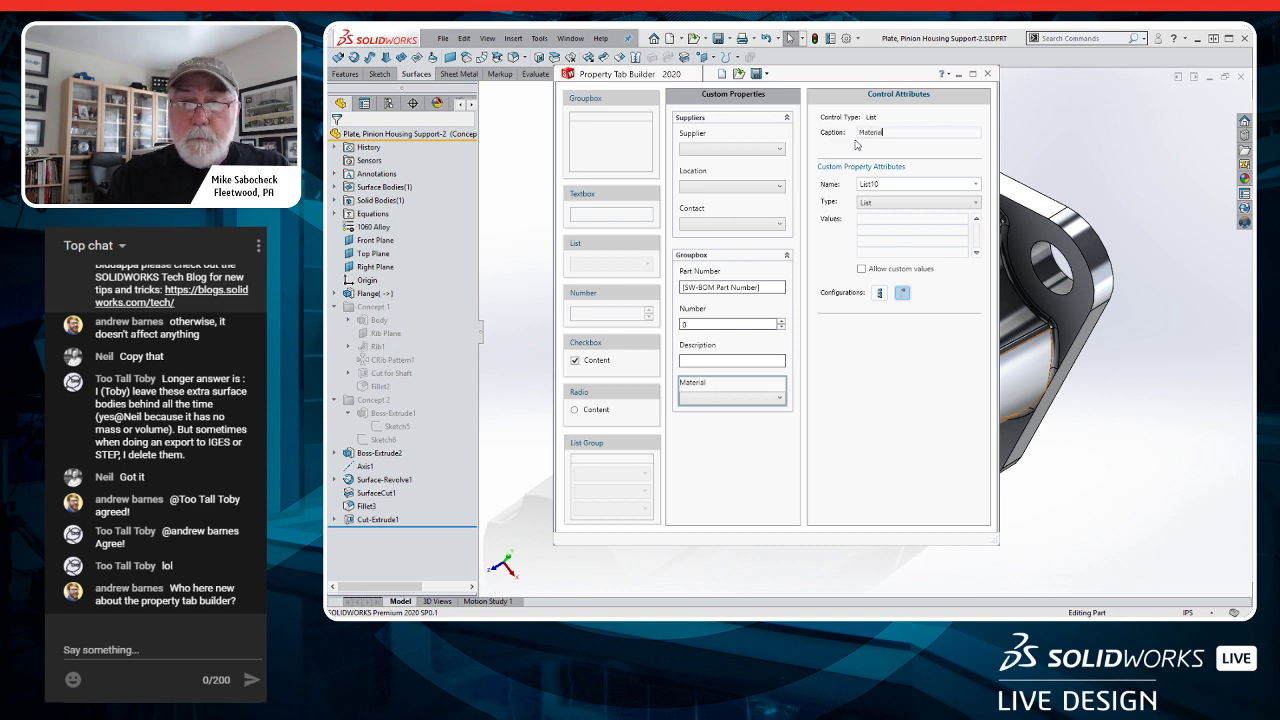
left_click(975, 184)
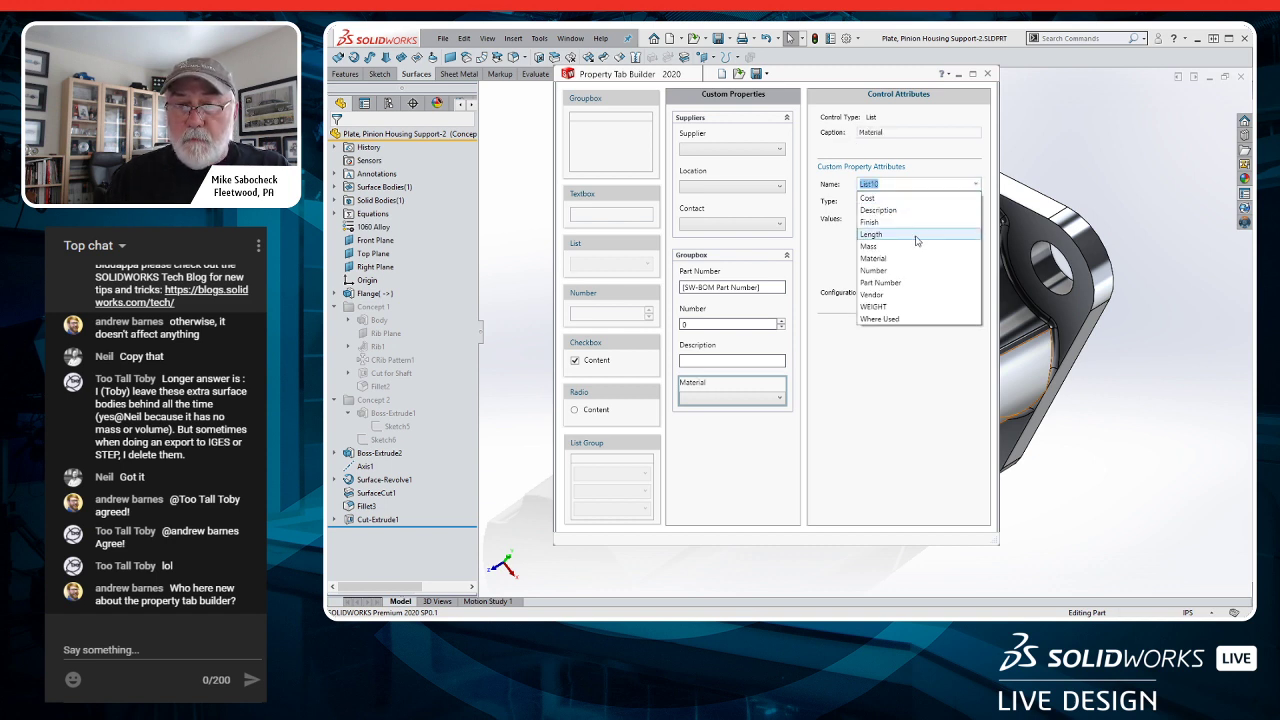
left_click(914, 259)
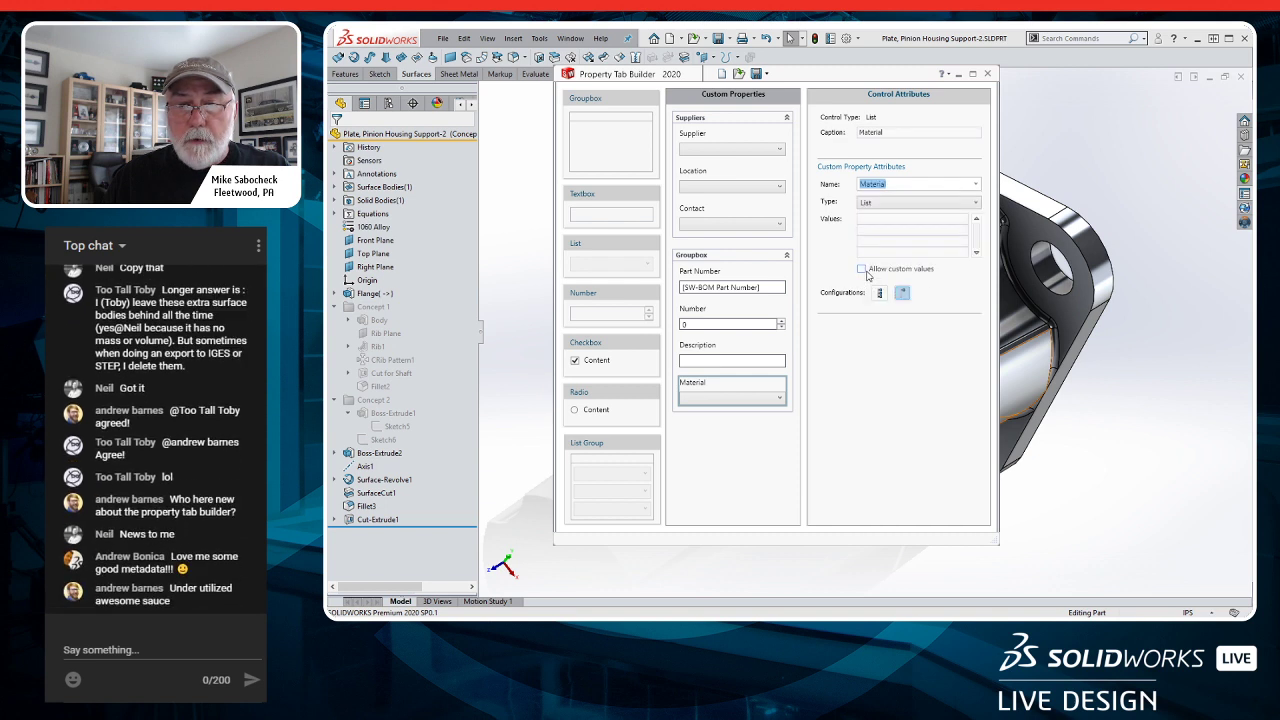
left_click(864, 271)
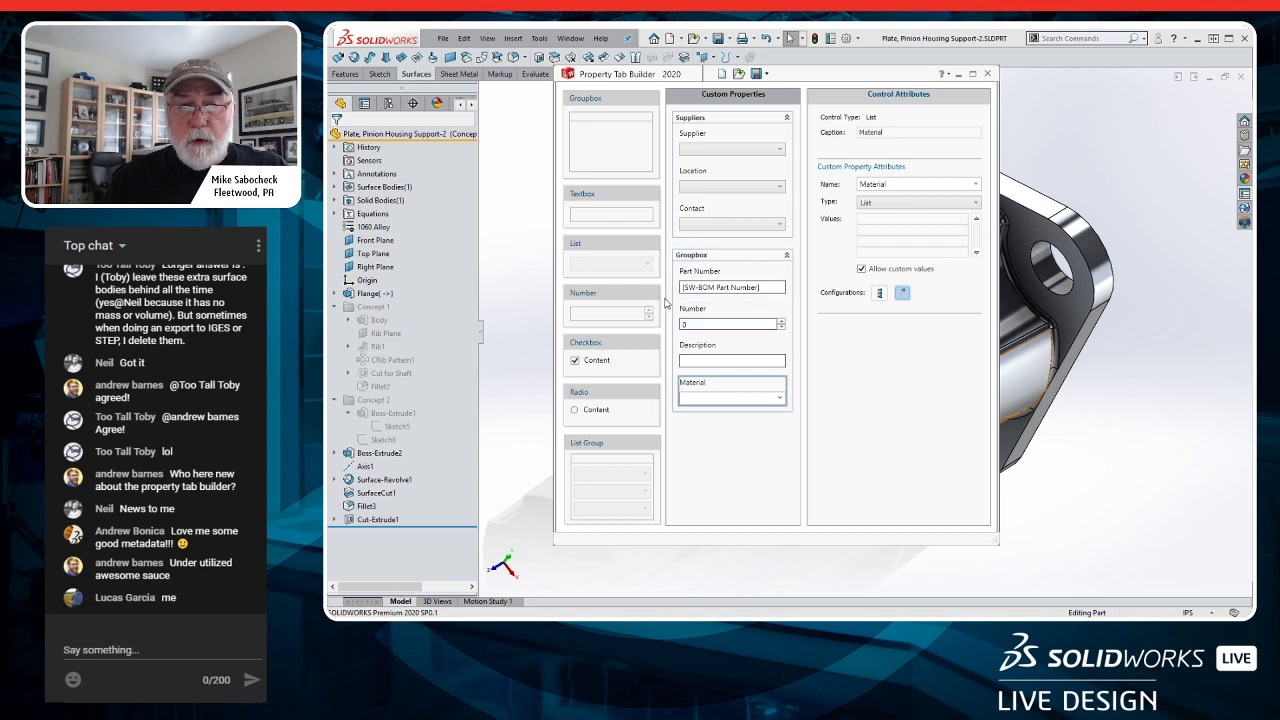
- Add a read-only textbox captioned Weight below Material, assign it the WEIGHT property, and minimize the template builder
left_click_drag(606, 197, 768, 433)
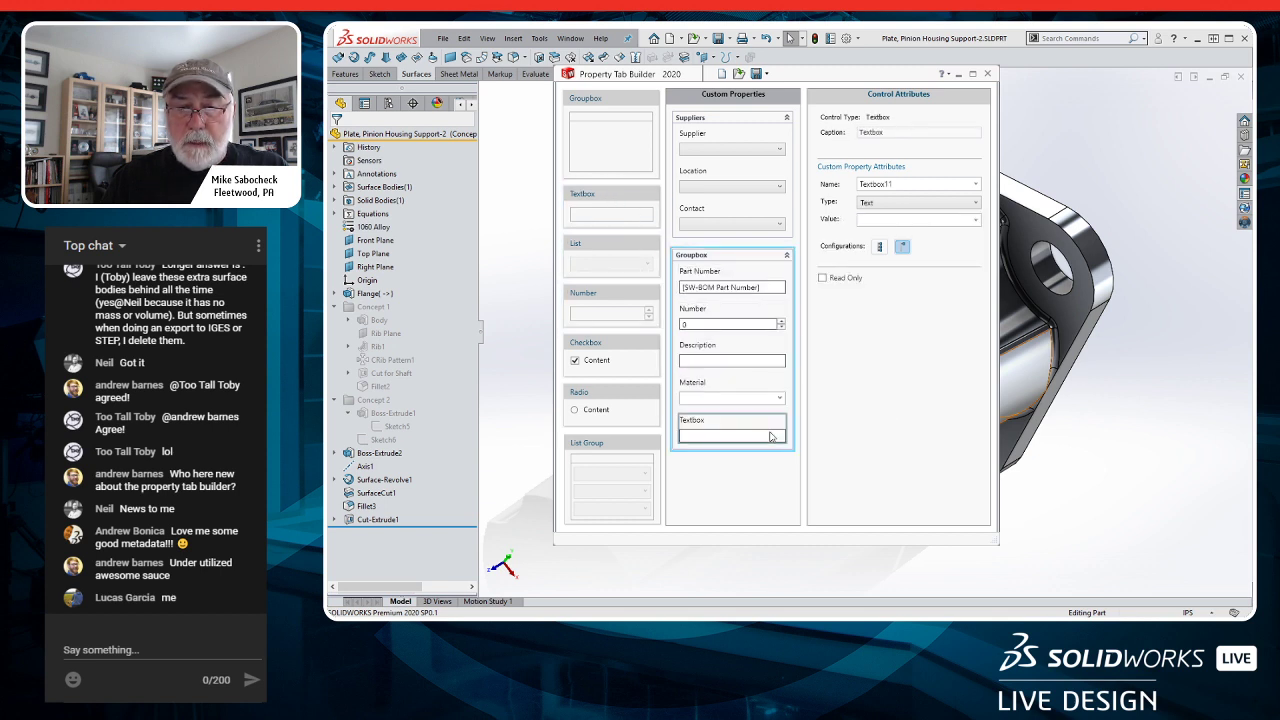
left_click_drag(905, 133, 838, 131)
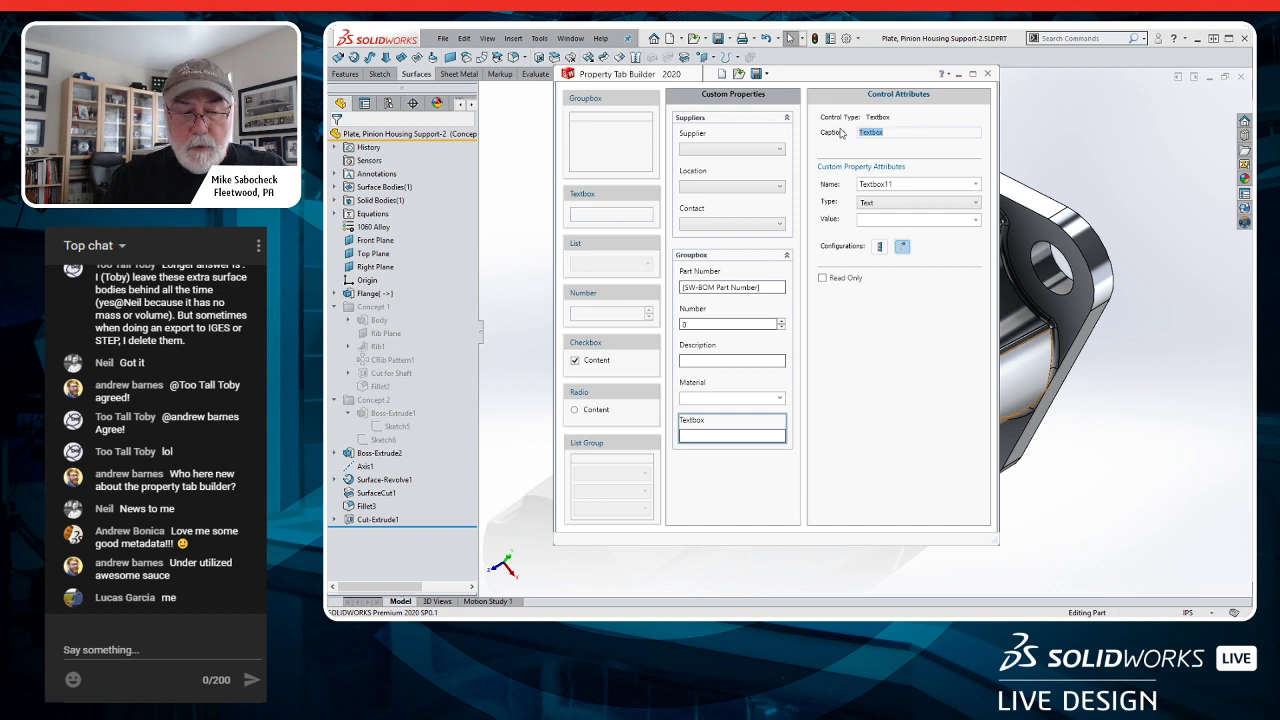
type("Weight")
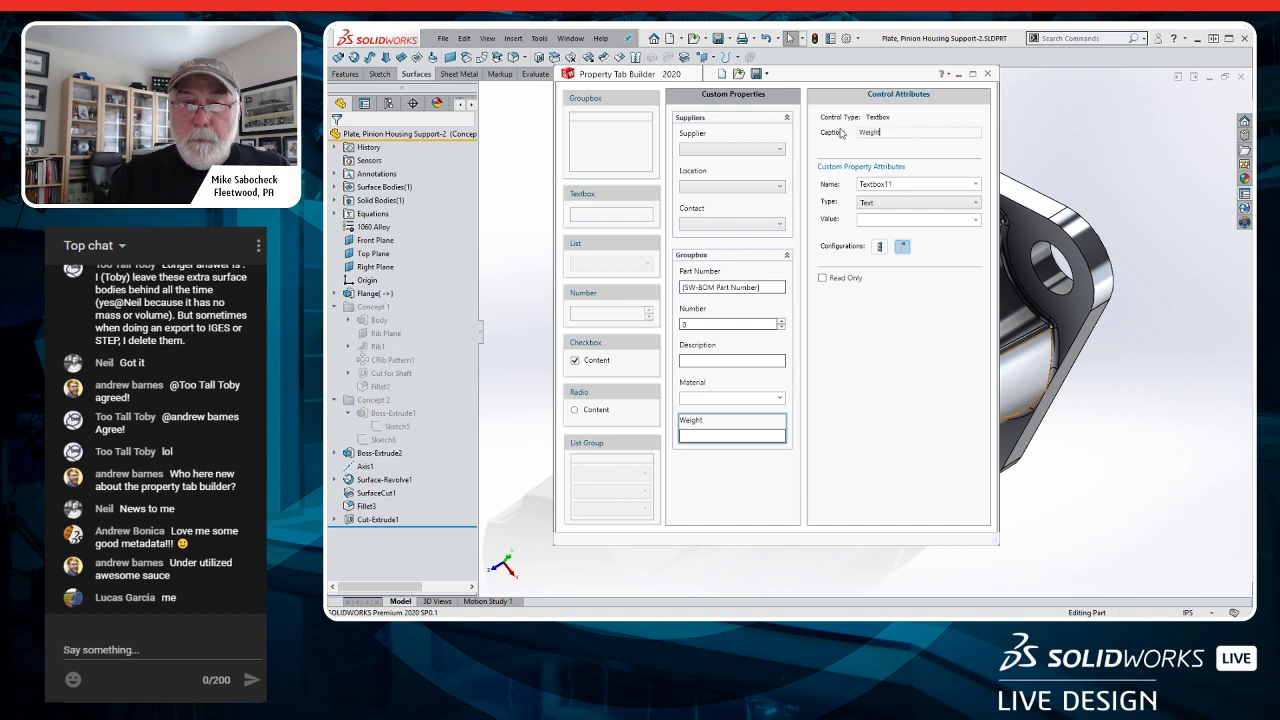
left_click(975, 185)
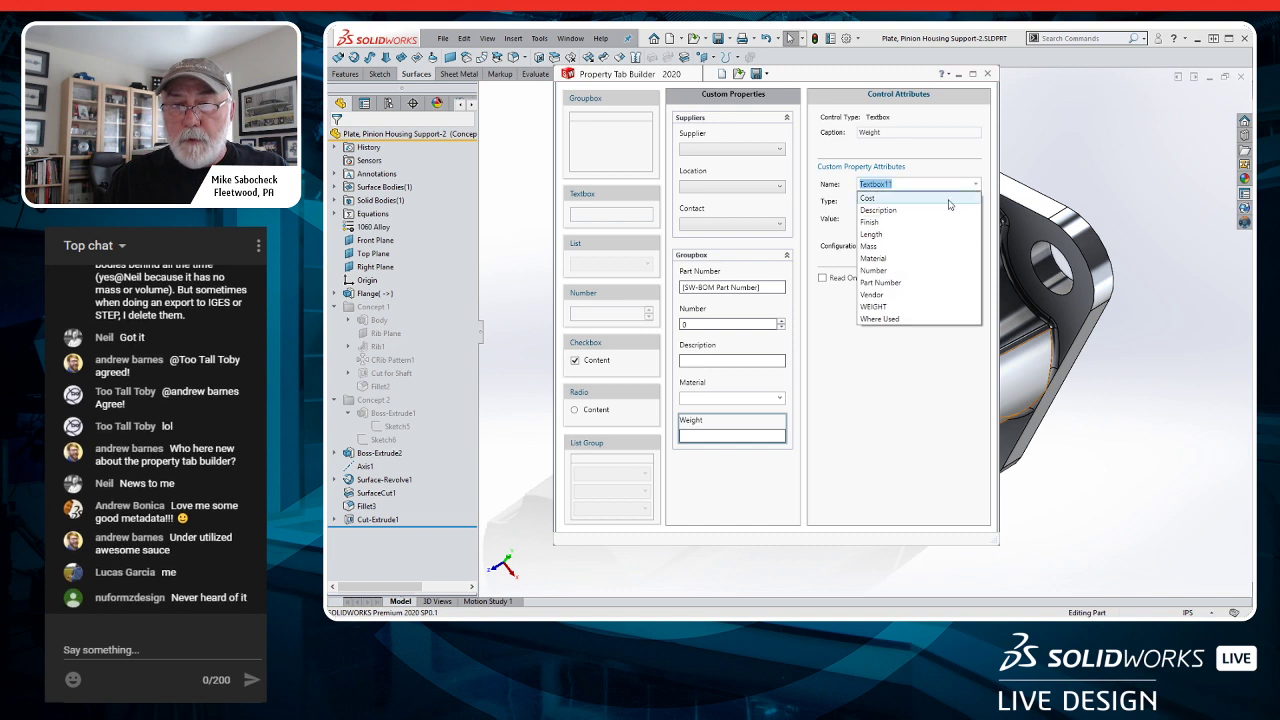
left_click(903, 307)
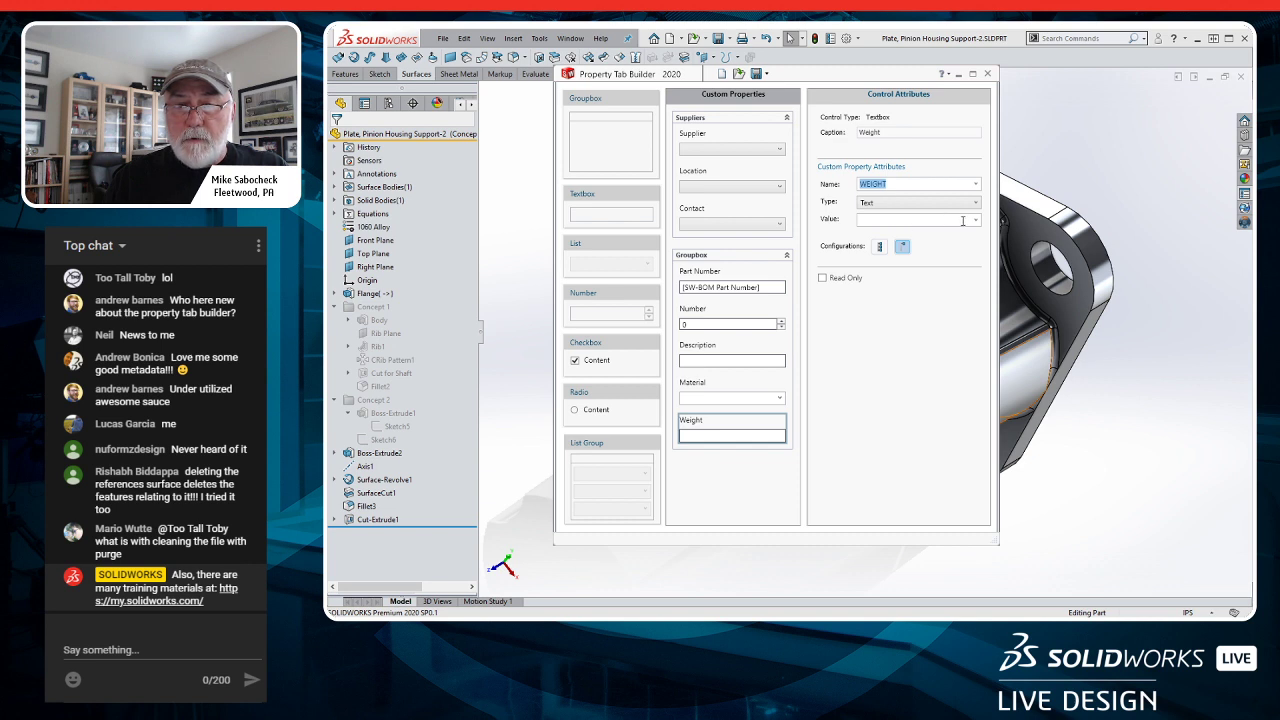
left_click(823, 279)
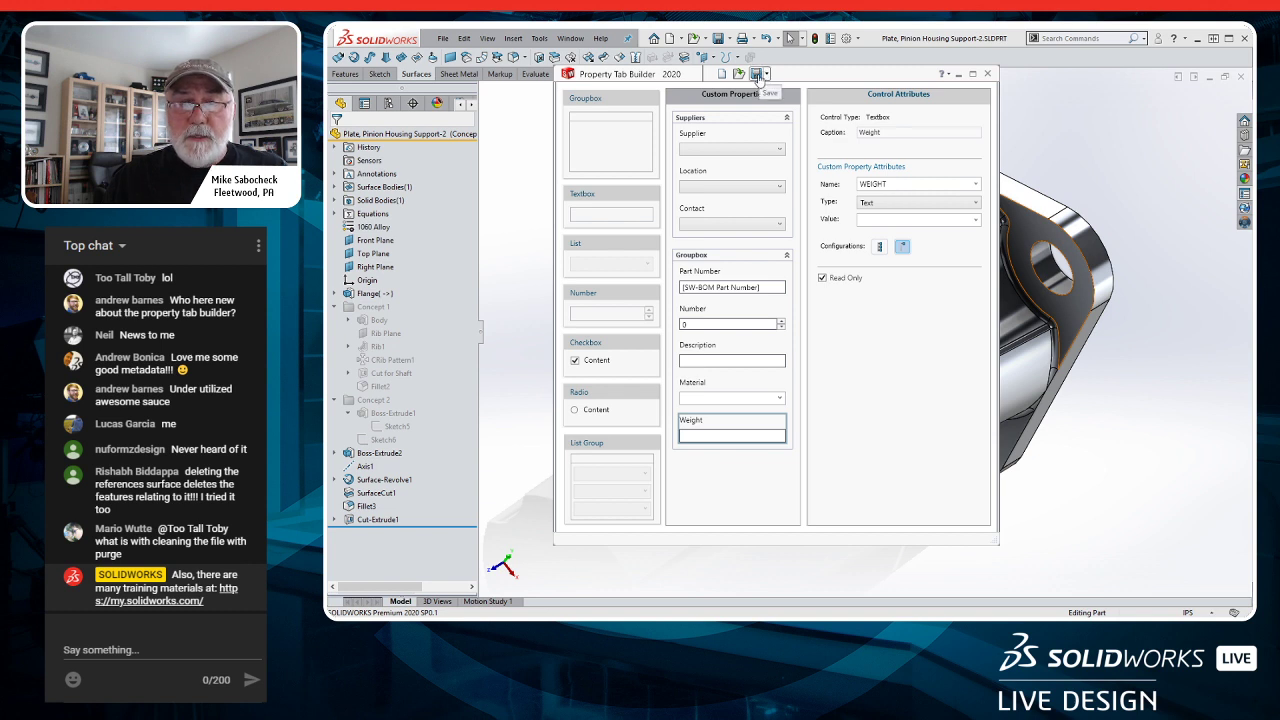
left_click(957, 74)
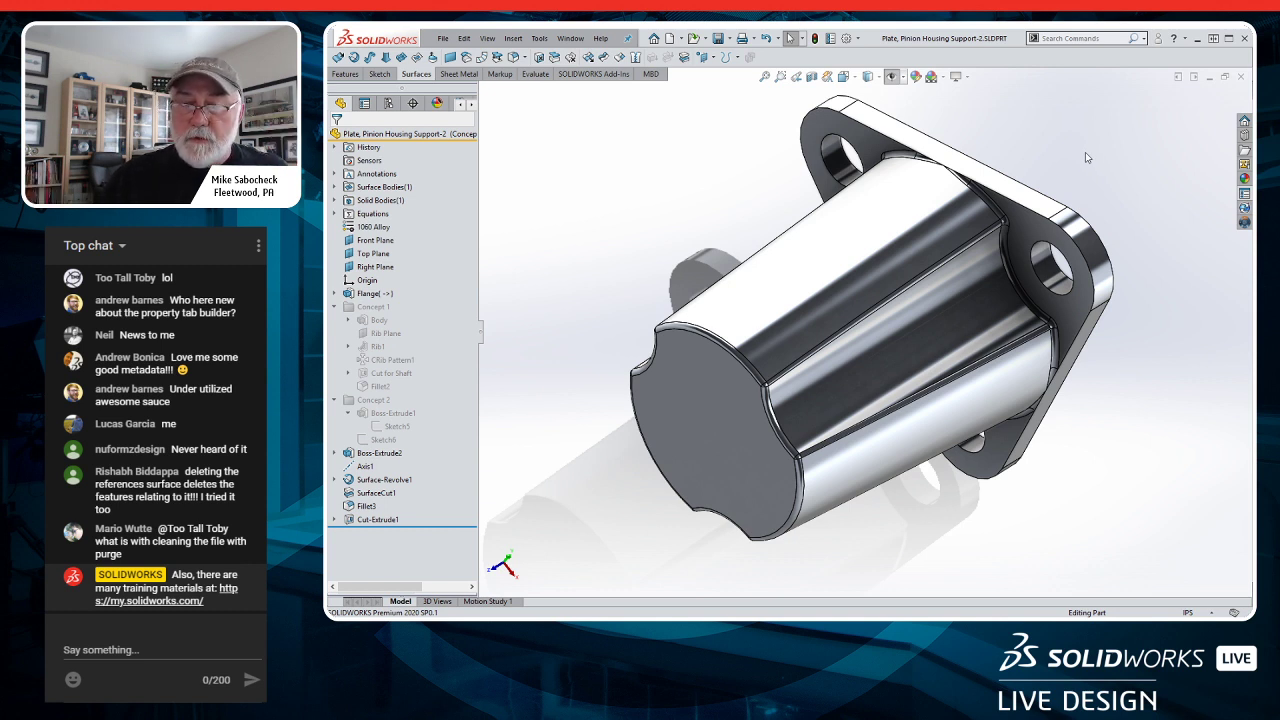
- Review the part's custom properties and the selectable property names in both the file's summary information and its custom properties form
left_click(1245, 194)
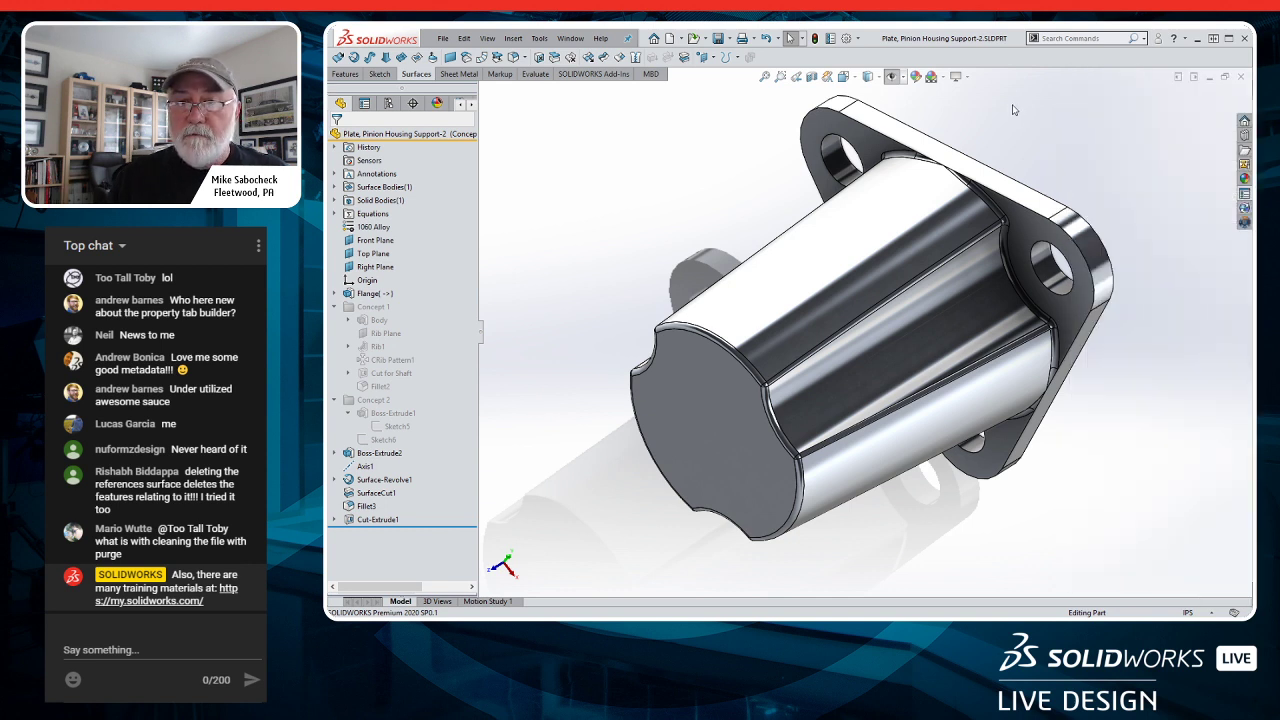
left_click(831, 40)
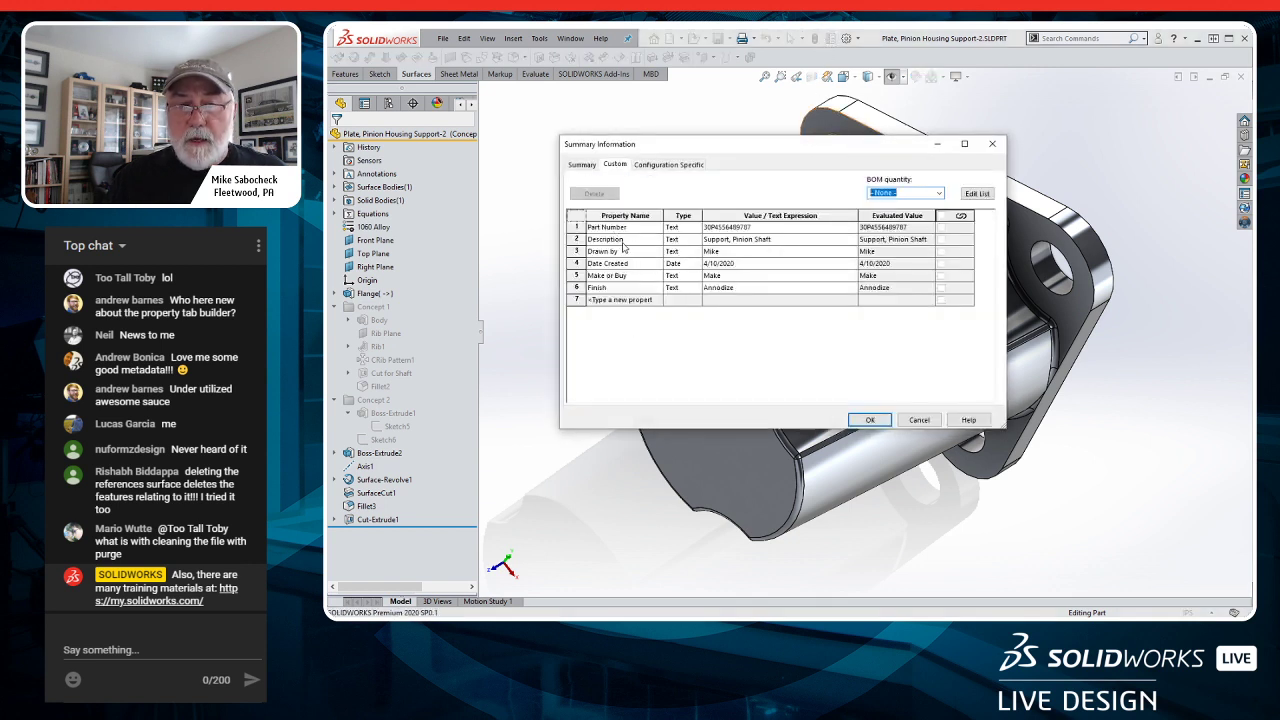
left_click(623, 300)
left_click(657, 301)
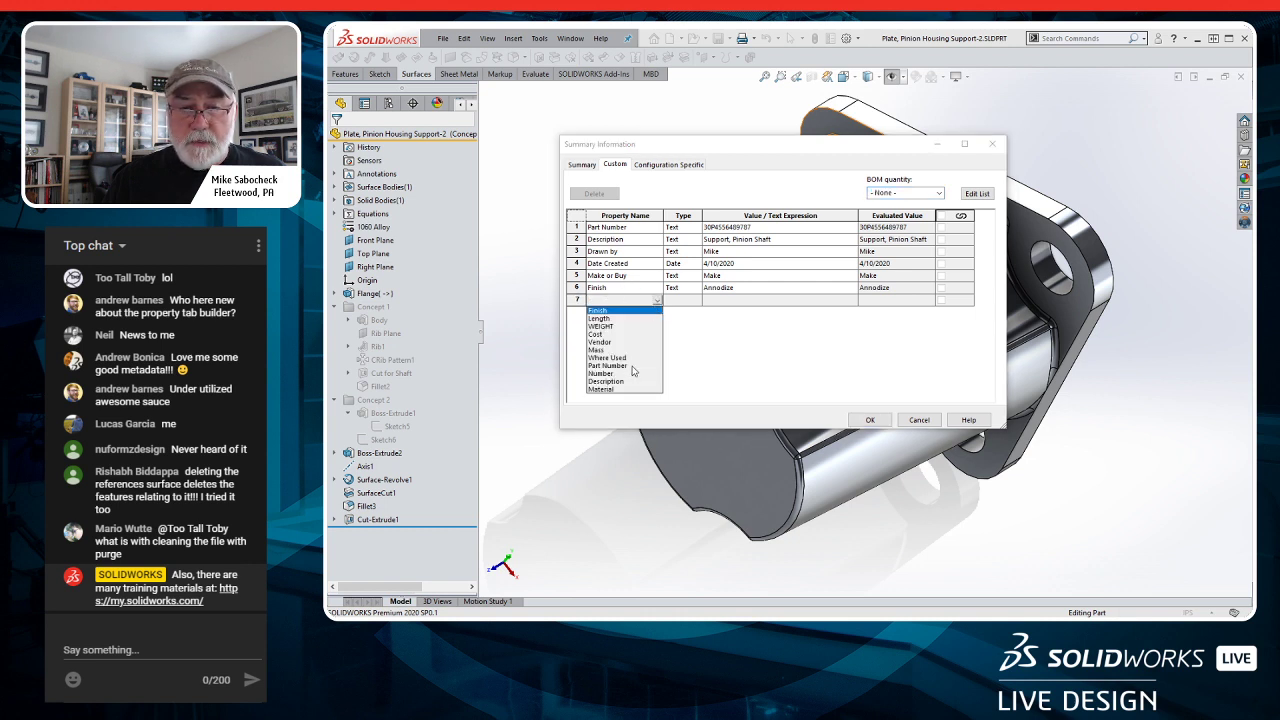
left_click(706, 362)
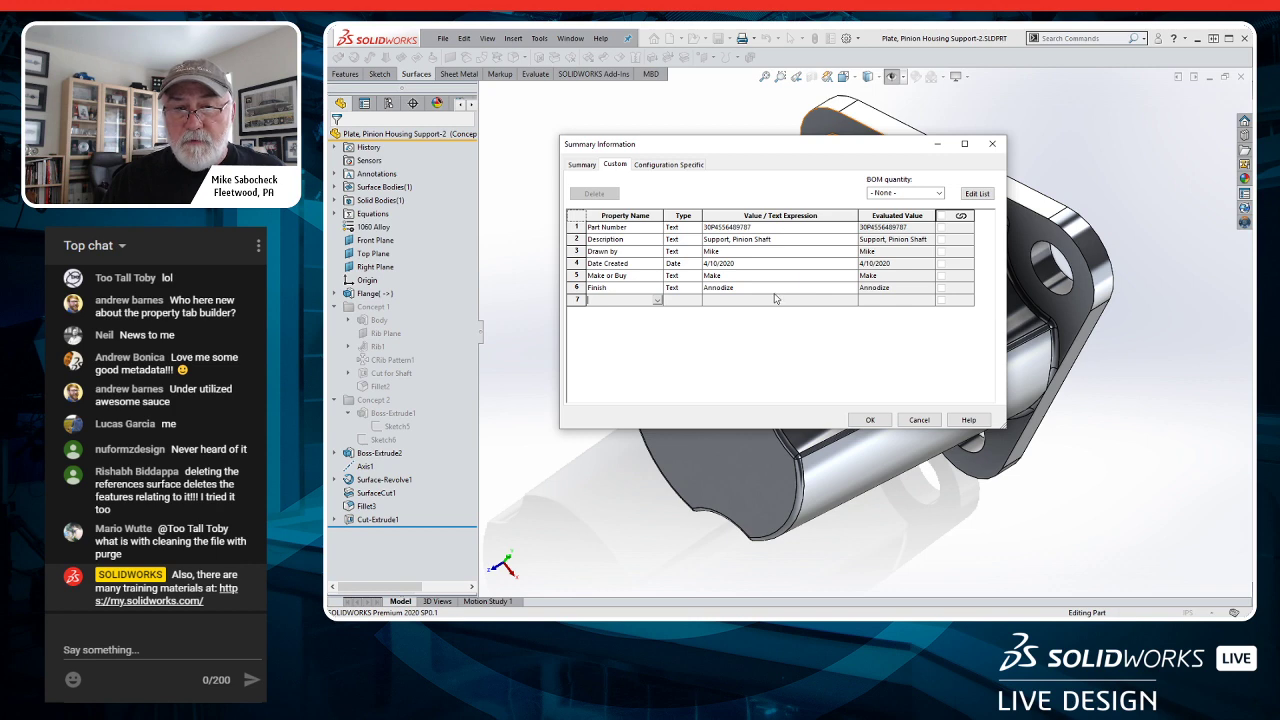
left_click(920, 420)
left_click(1244, 207)
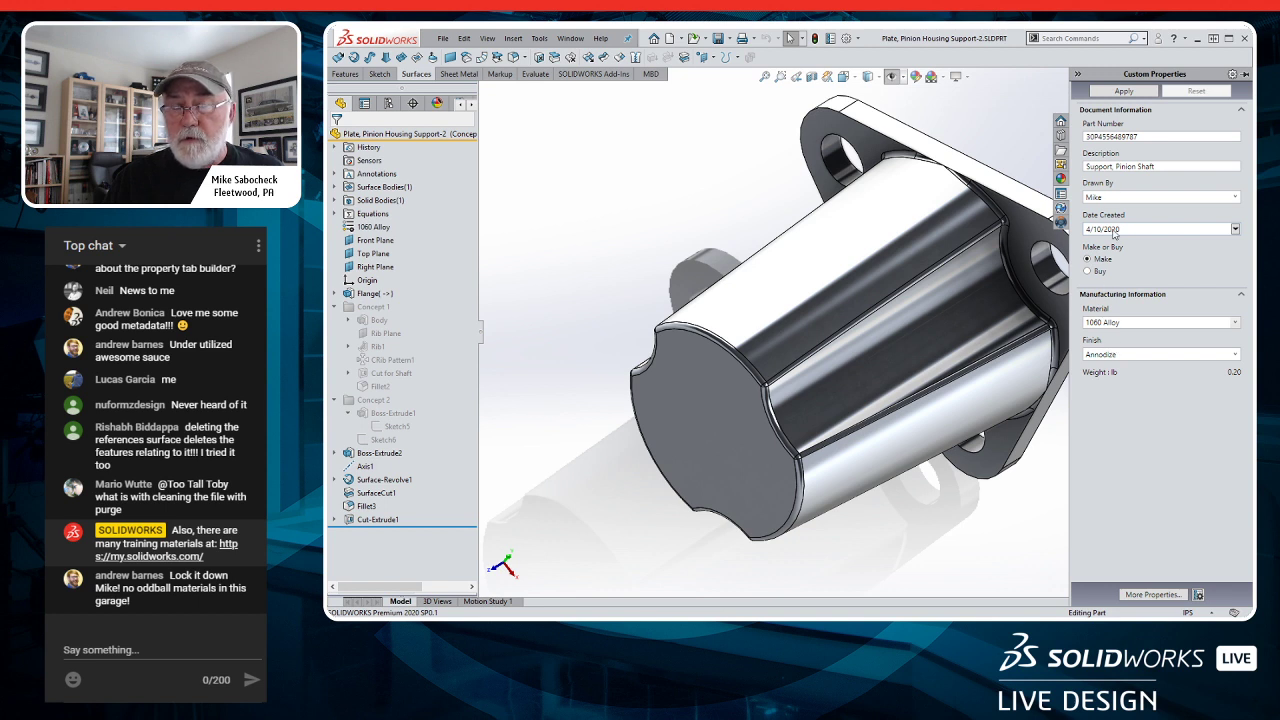
left_click(1004, 112)
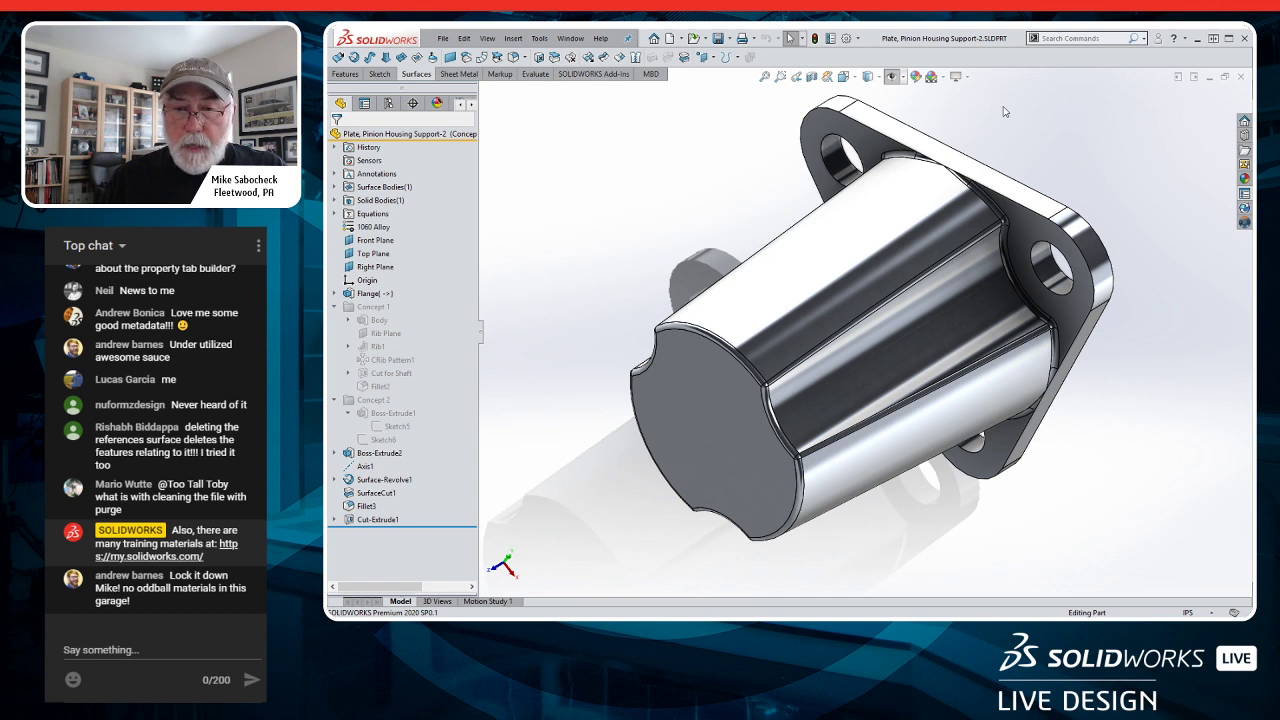
- Tile the open documents horizontally, maximize the Rack and Pinion Mounting Plate assembly, and exit in-context part editing
key("alt+w")
key("h")
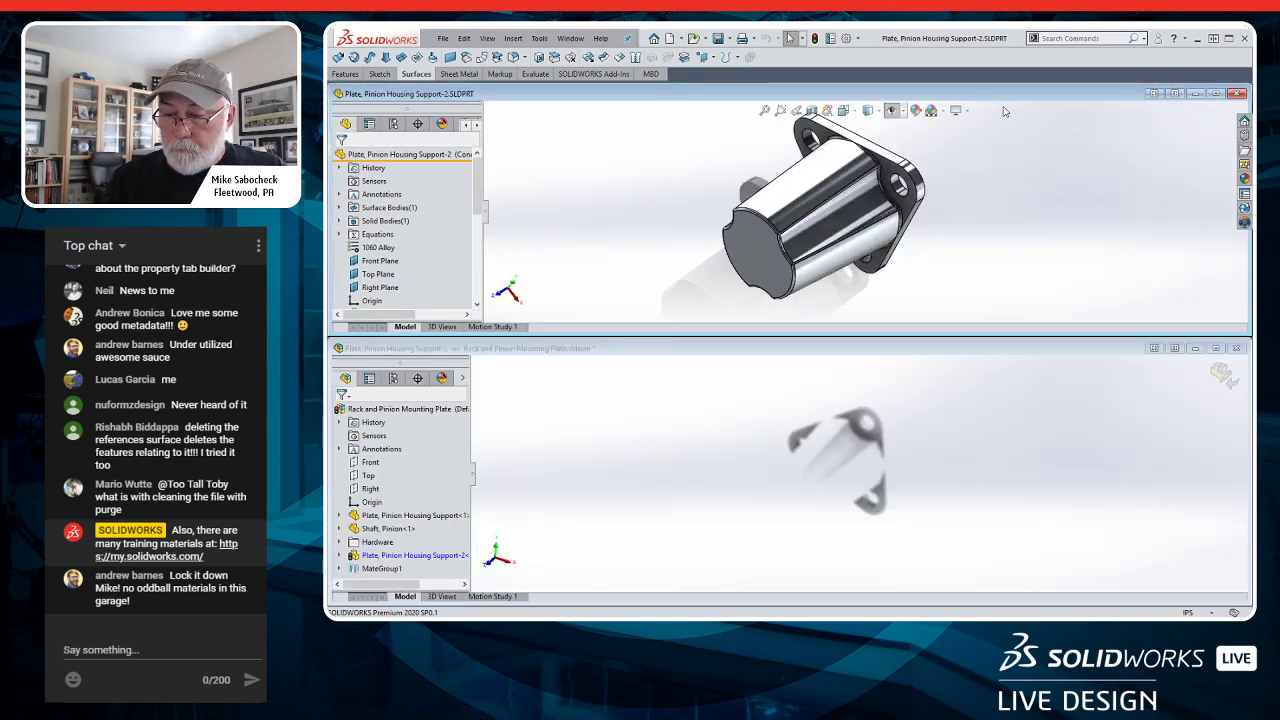
left_click(834, 395)
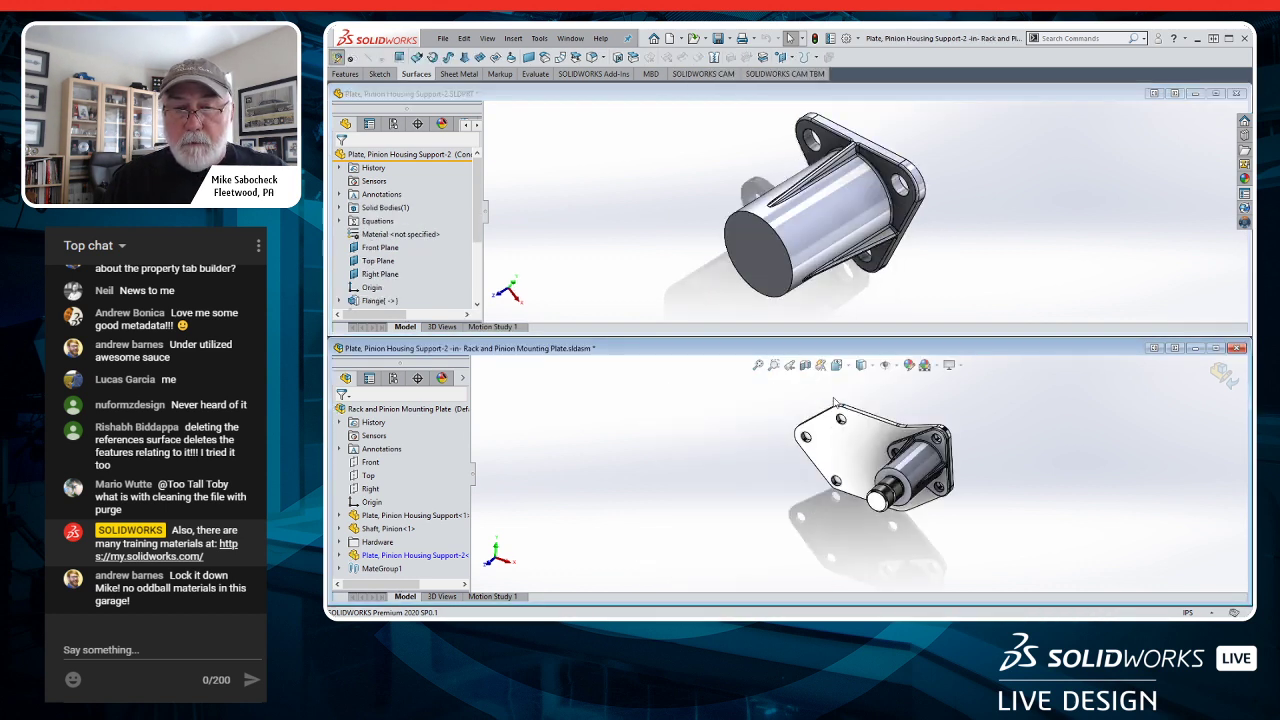
double_click(893, 350)
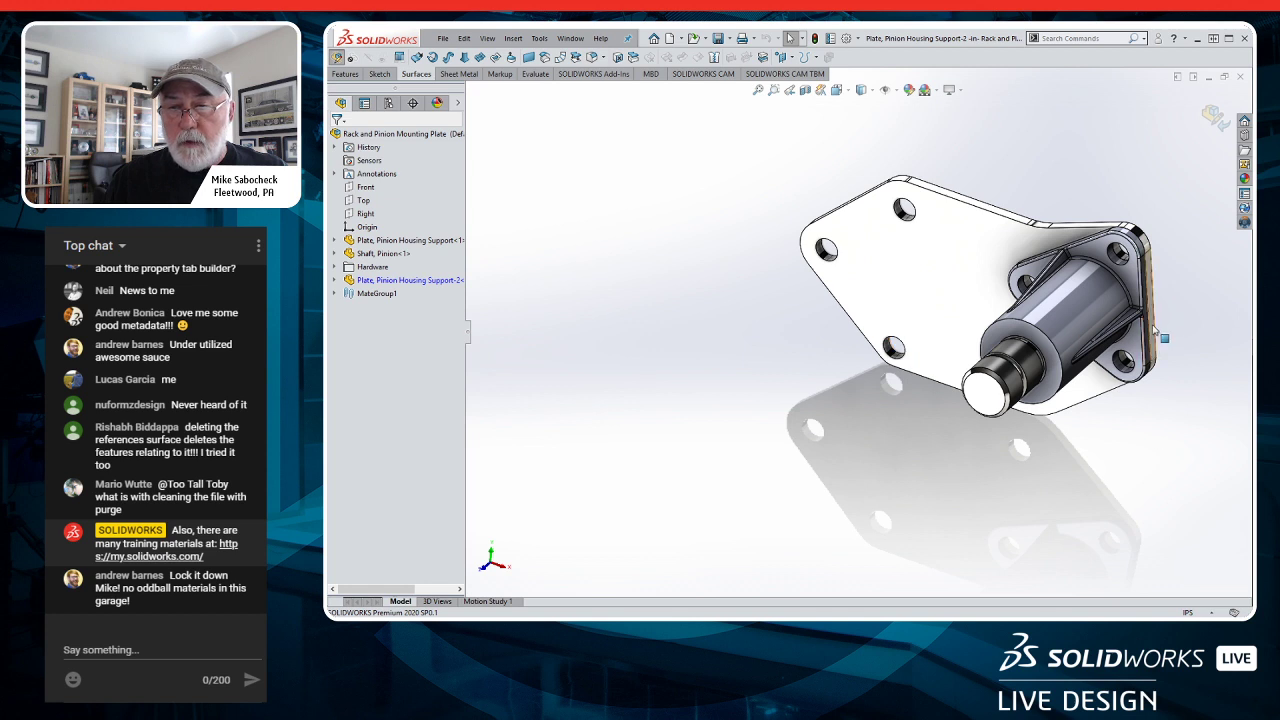
scroll(972, 287, "down", 5)
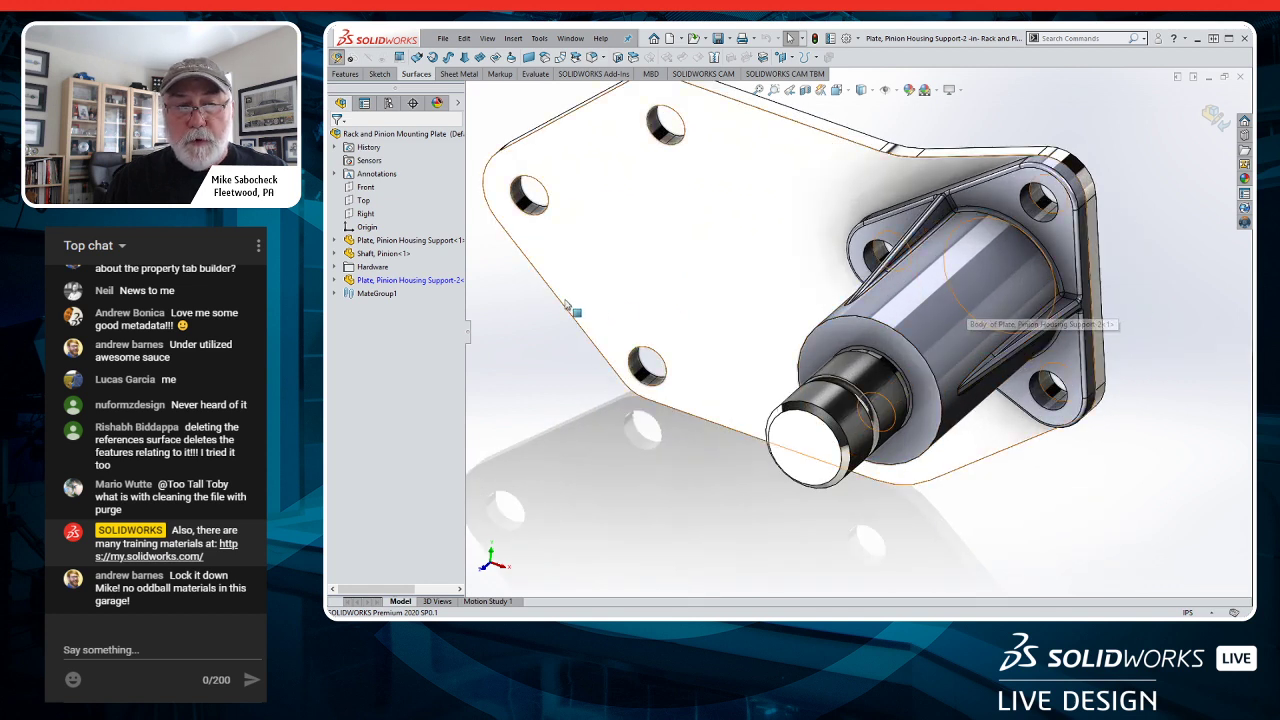
left_click(1208, 116)
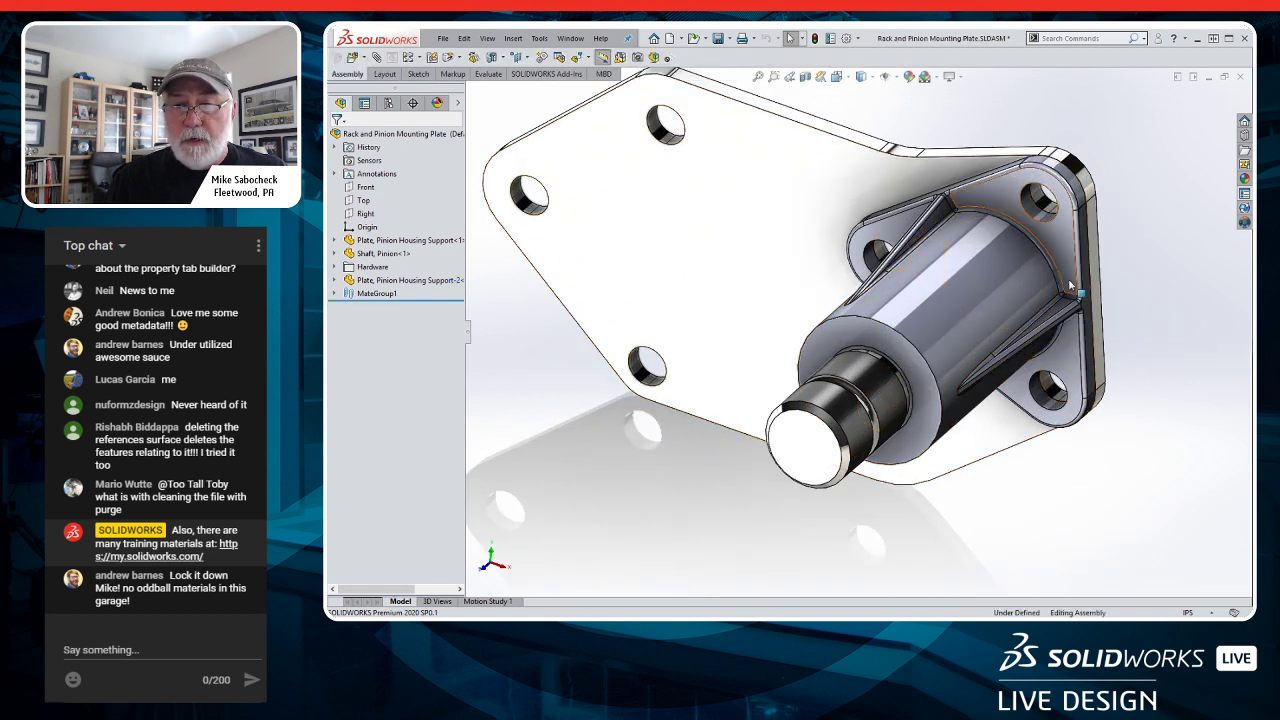
- Switch the Plate, Pinion Housing Support-2 component to the Concept 2 configuration
right_click(403, 289)
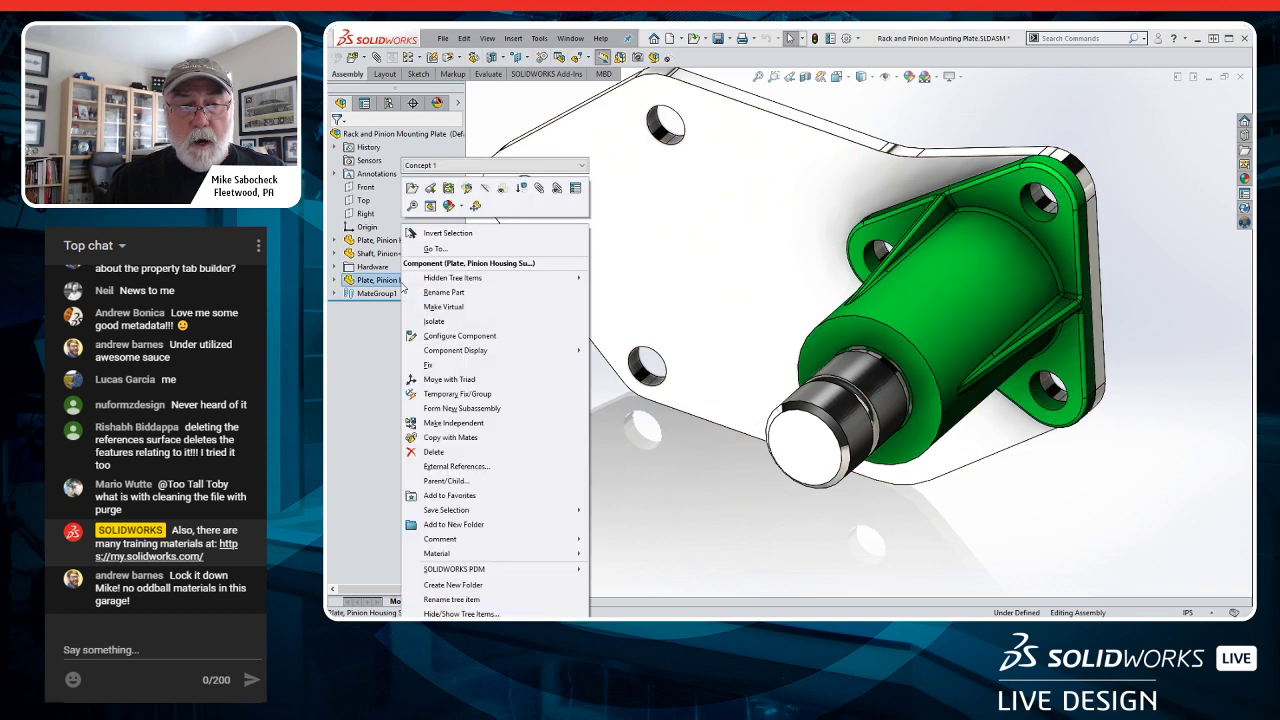
left_click(583, 167)
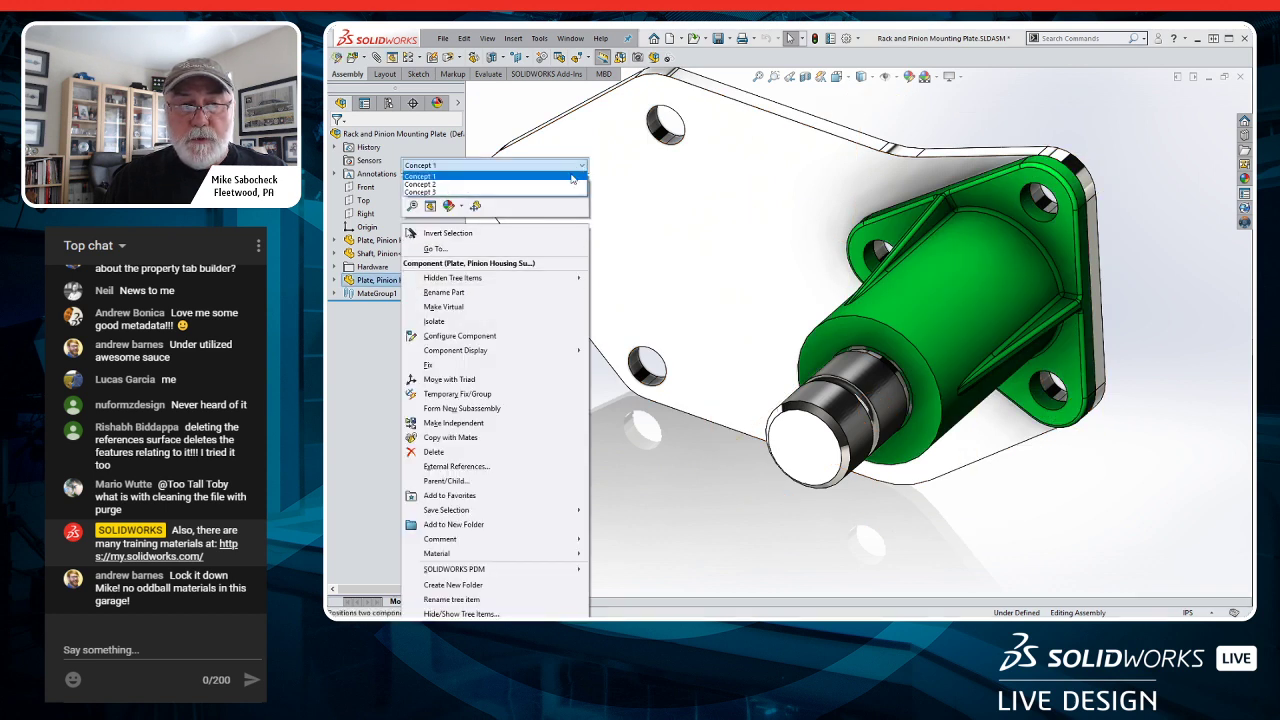
left_click(575, 181)
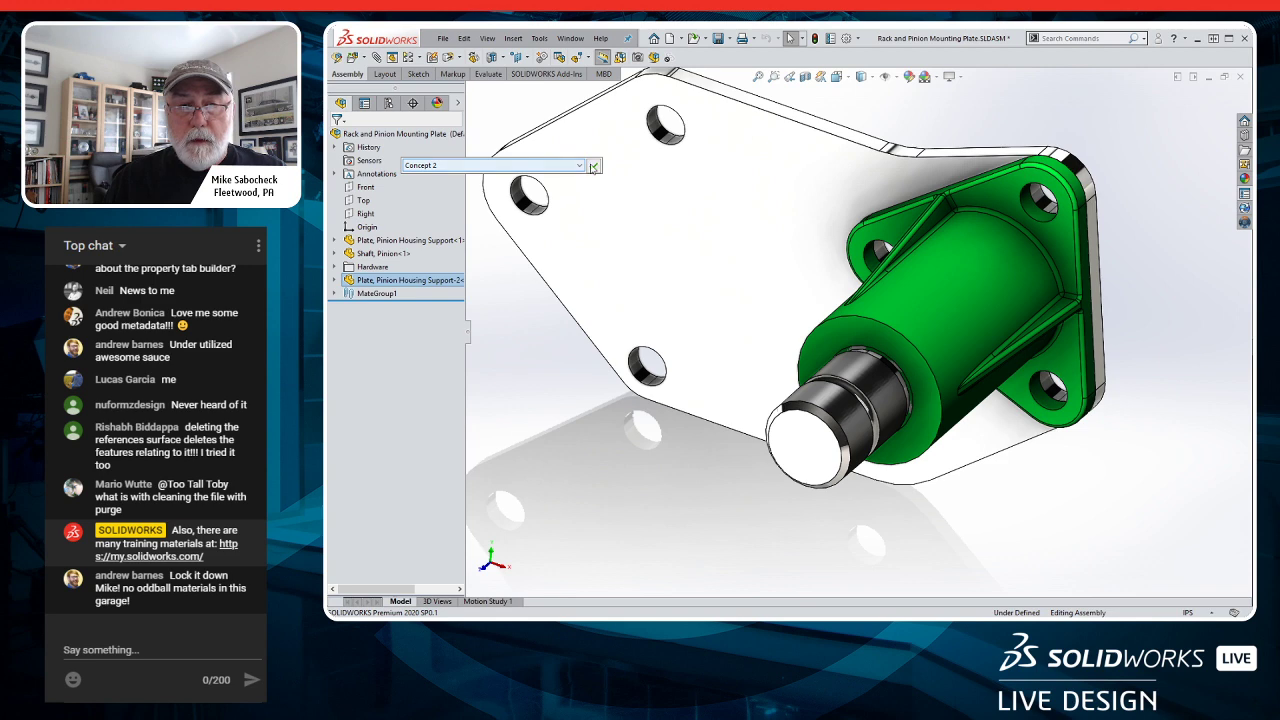
left_click(593, 165)
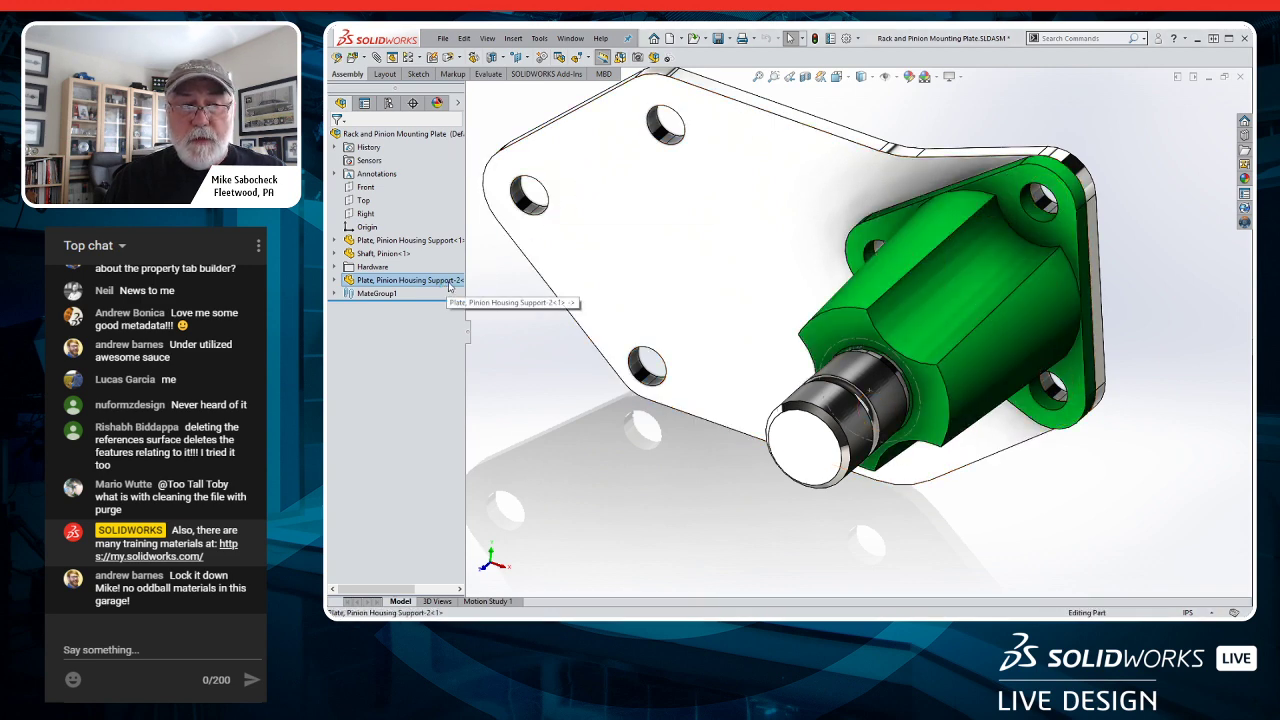
- Switch the Plate, Pinion Housing Support-2 component to the Concept 3 configuration and clear the selection
right_click(445, 284)
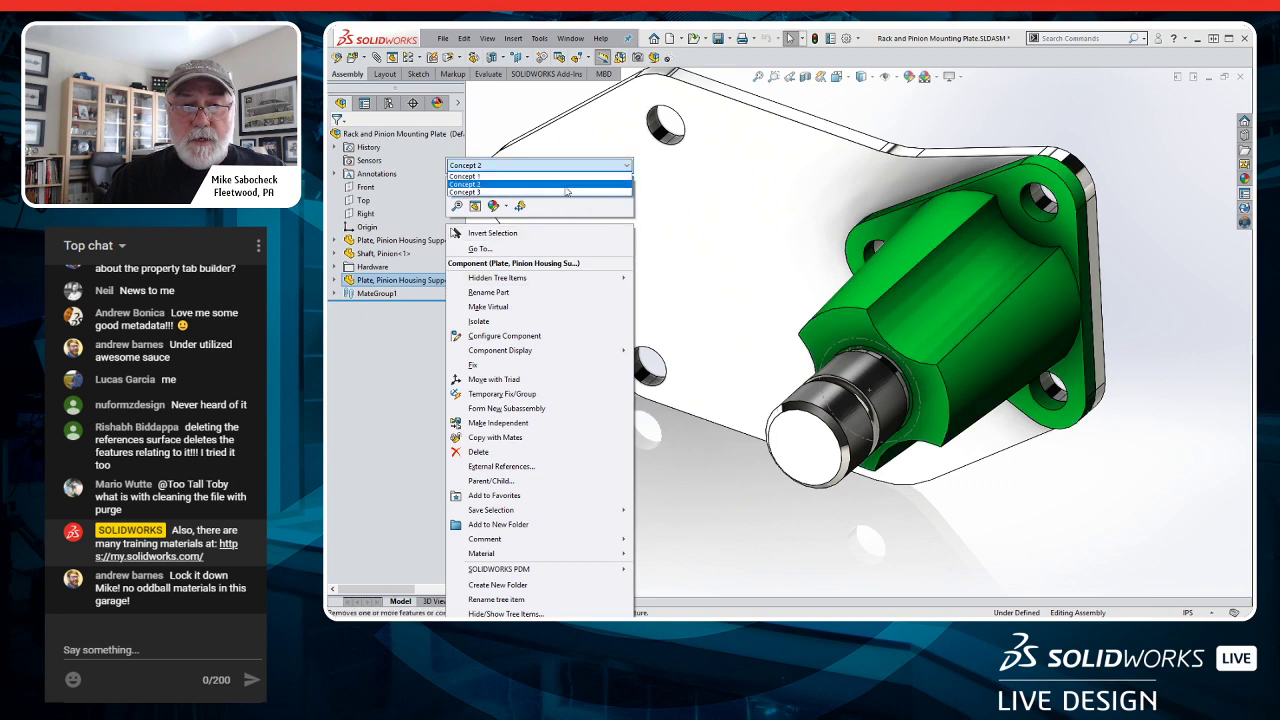
left_click(568, 200)
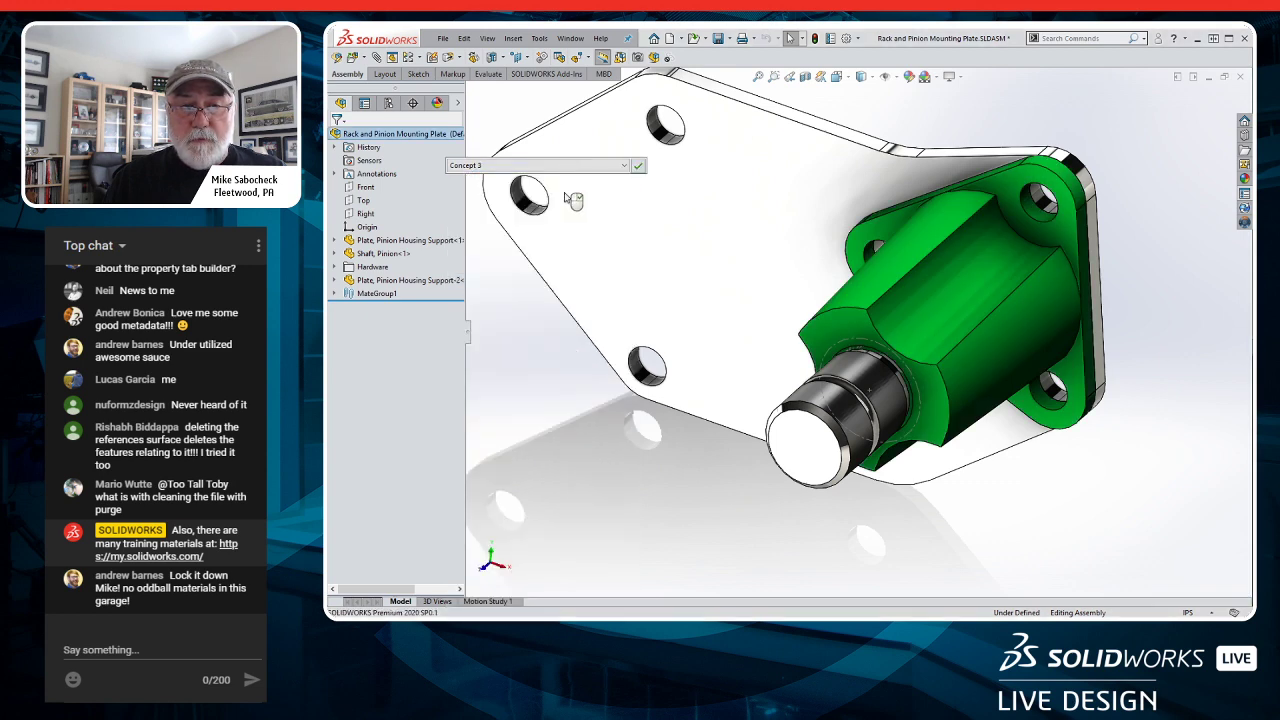
left_click(542, 363)
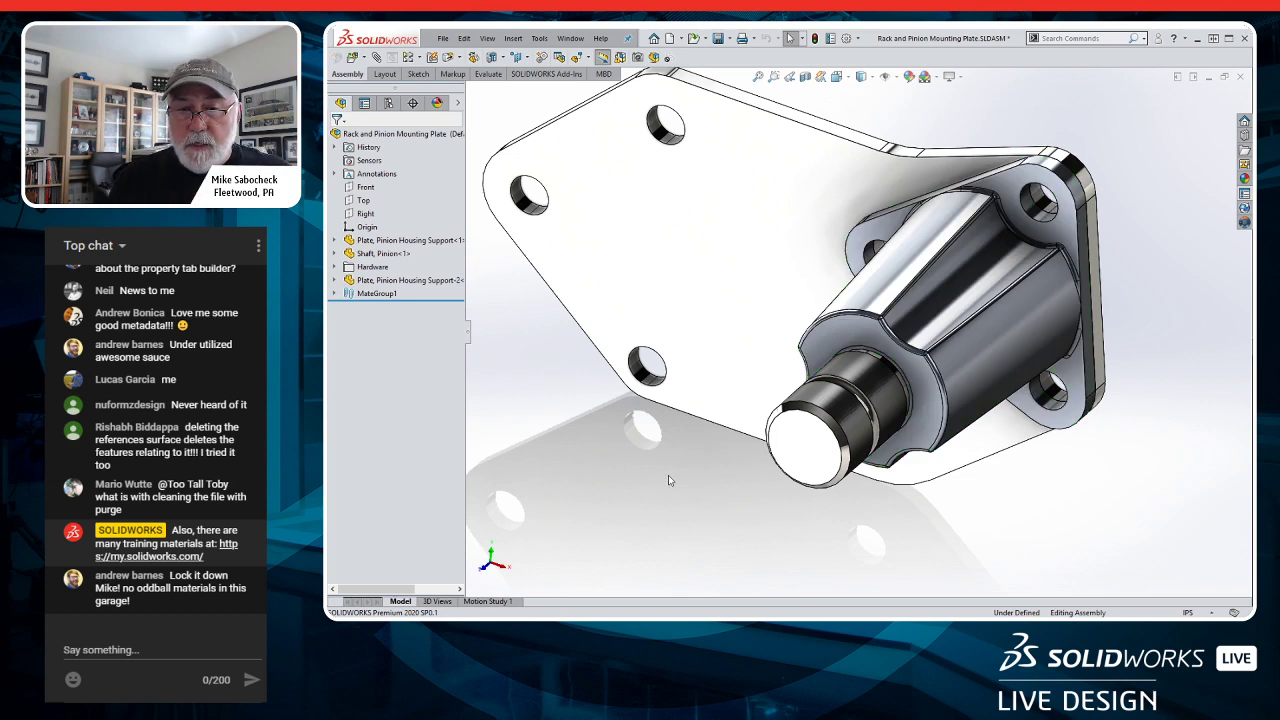
middle_click_drag(669, 480, 940, 240)
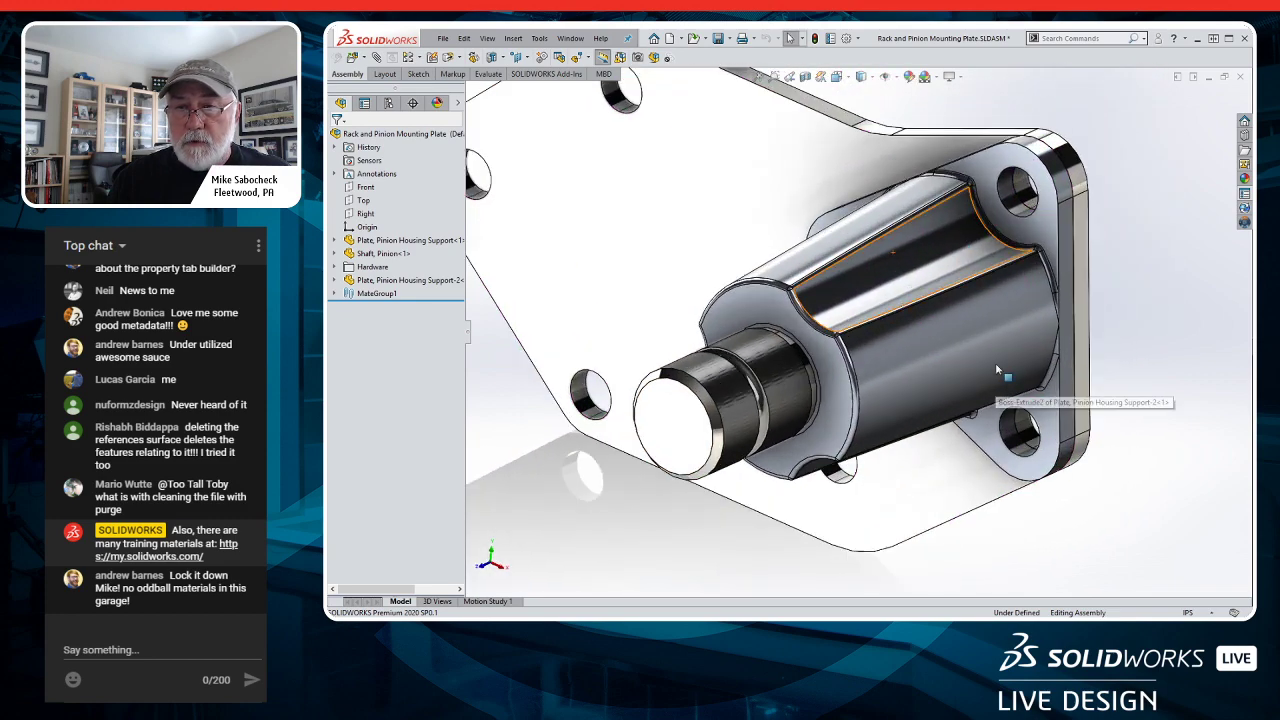
scroll(995, 370, "up", 4)
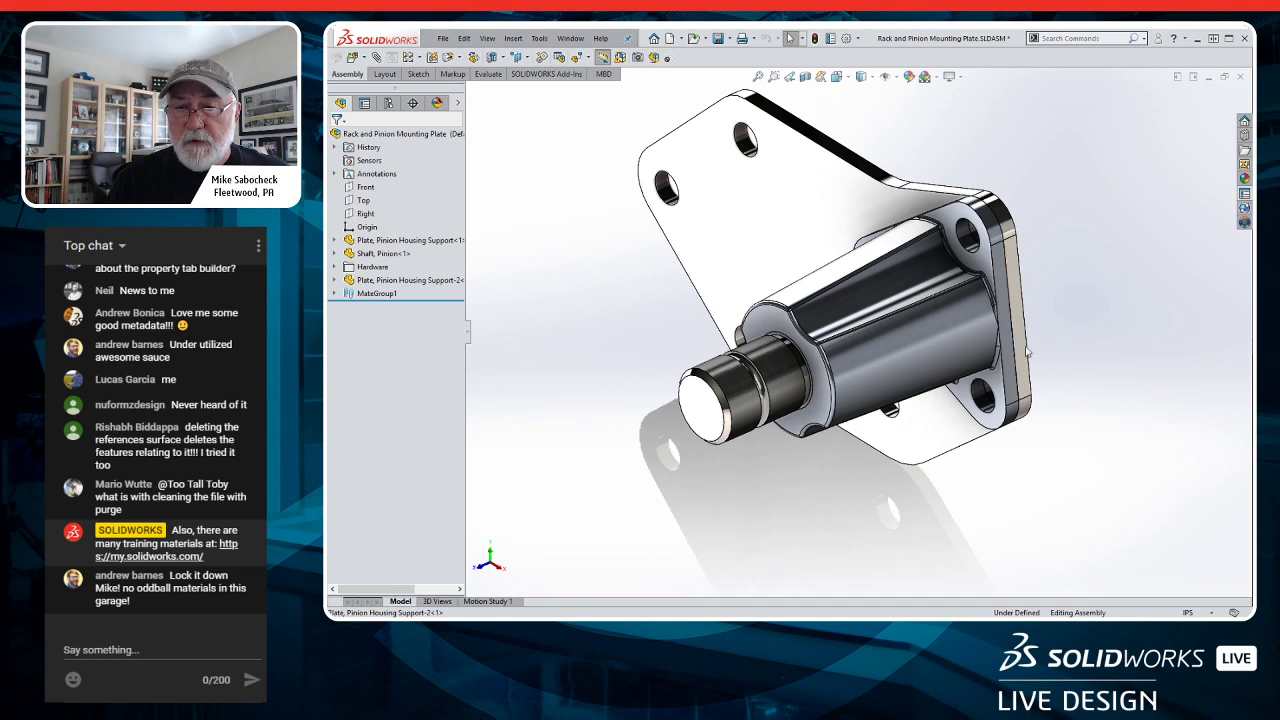
mouse_move(1027, 351)
middle_mouse_down()
mouse_move(1057, 377)
mouse_move(1120, 358)
mouse_move(1064, 391)
mouse_move(1030, 366)
middle_mouse_up()
scroll(965, 403, "down", 2)
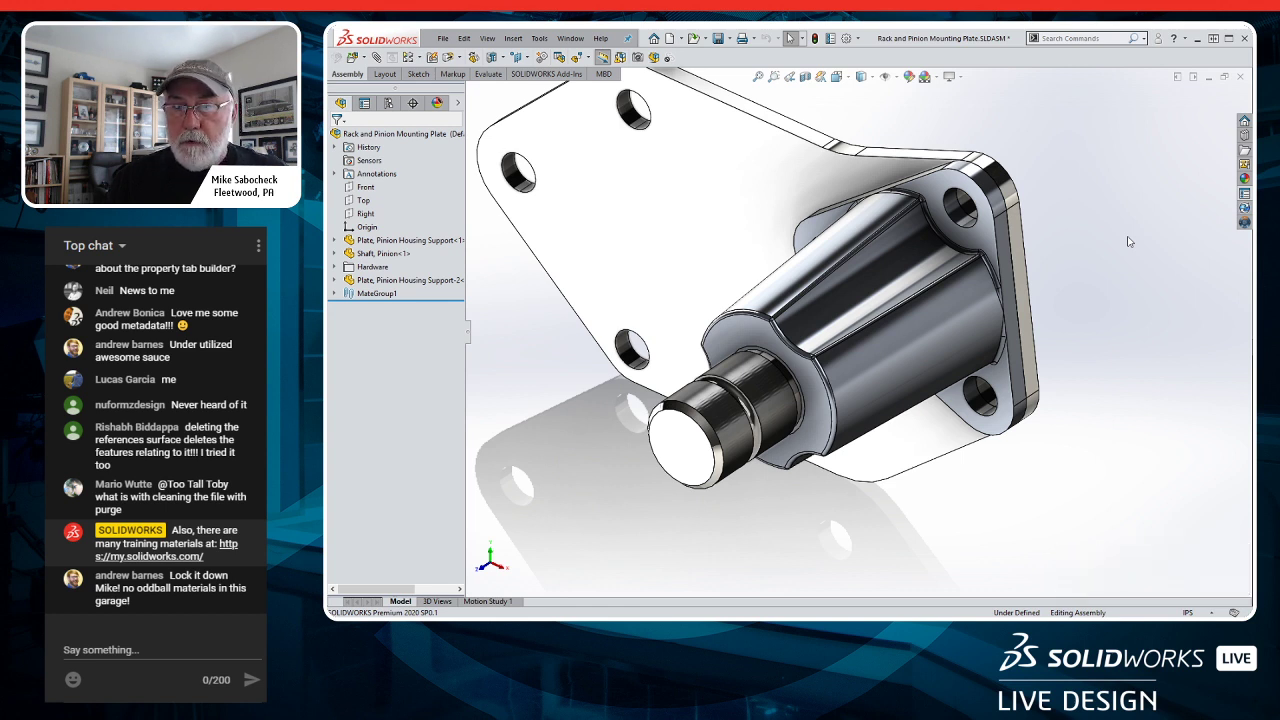
- Insert one Smart Bronze Bushing from the design library's parts > Bushings folder into the assembly beside the pinion shaft
left_click(1245, 136)
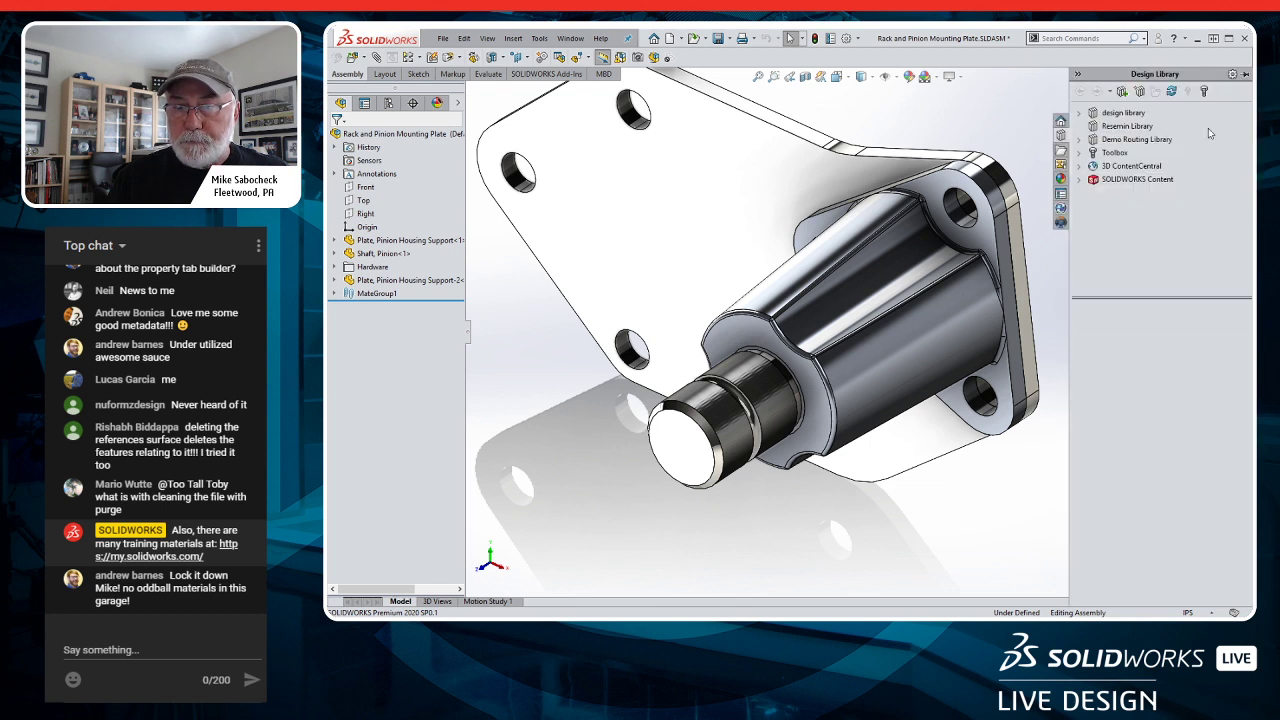
left_click(1079, 116)
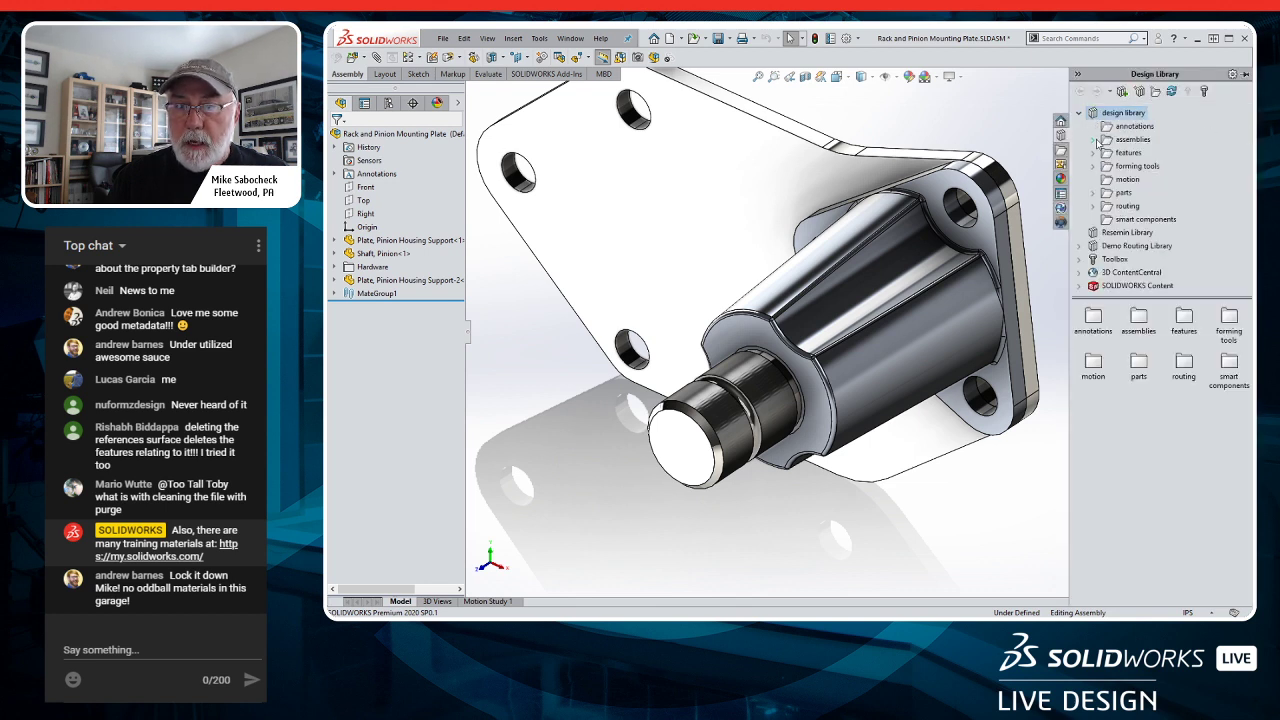
double_click(1125, 193)
left_click(1136, 207)
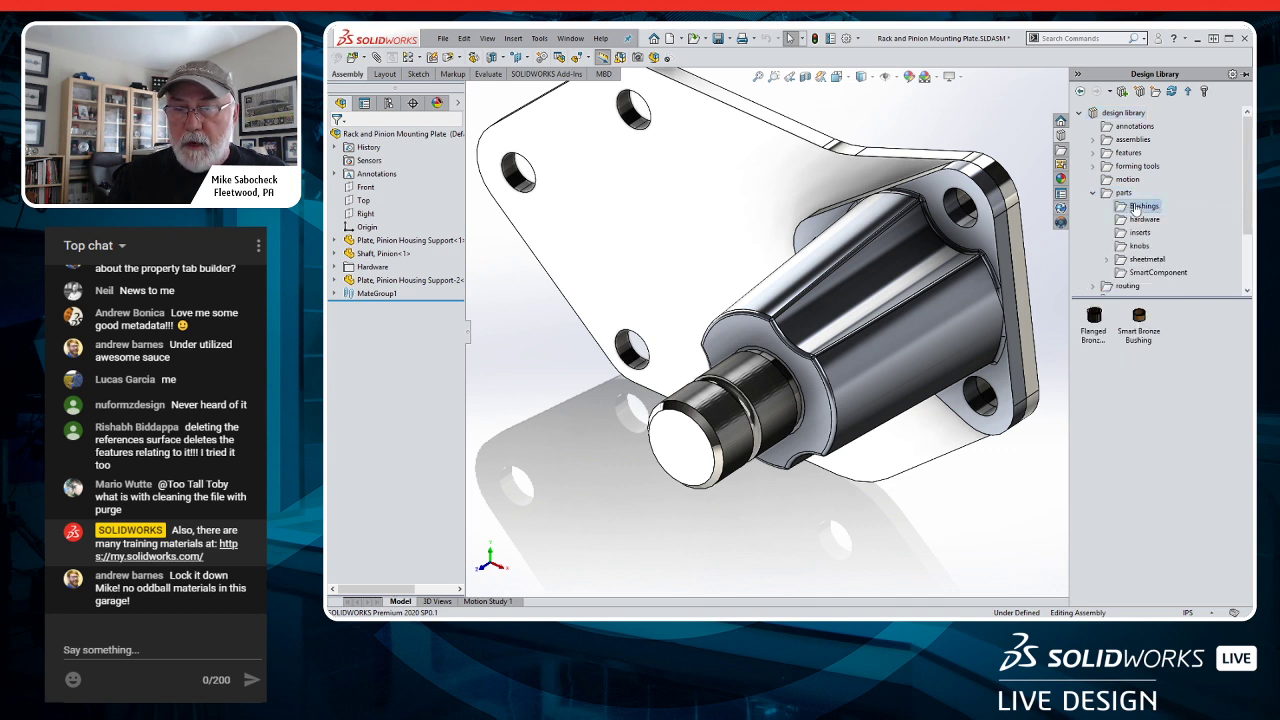
mouse_move(1095, 320)
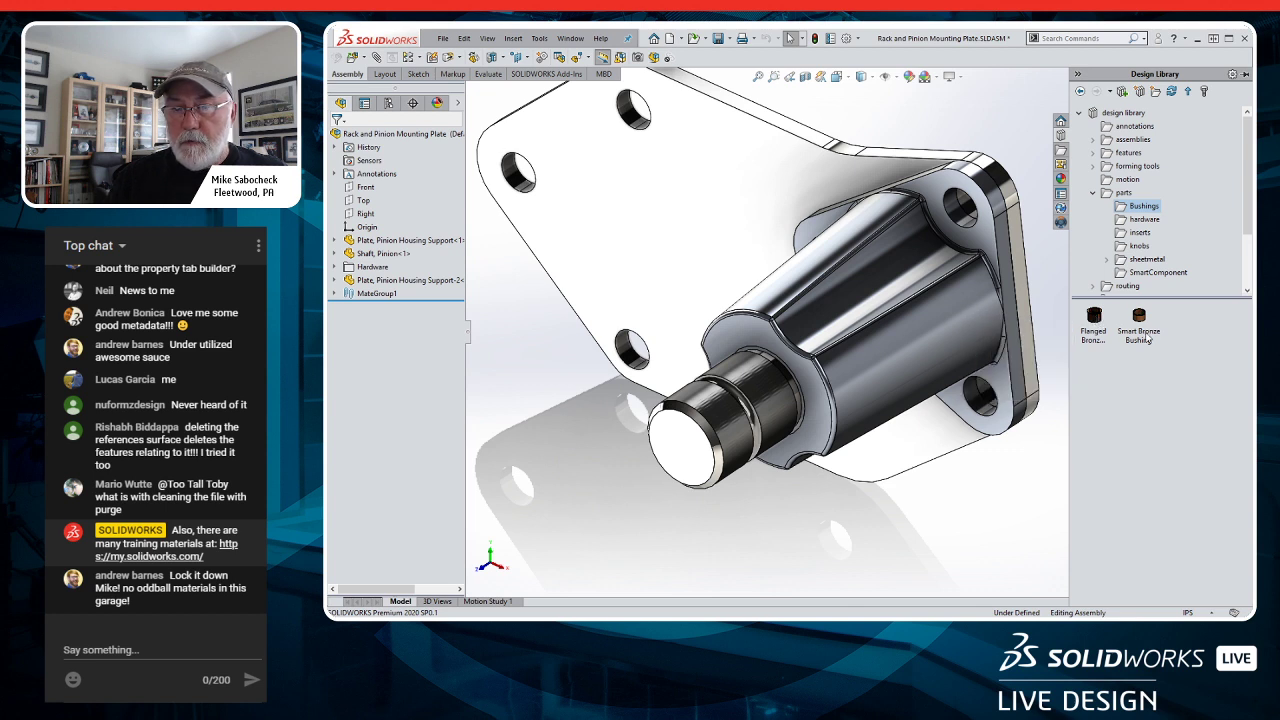
mouse_move(1141, 318)
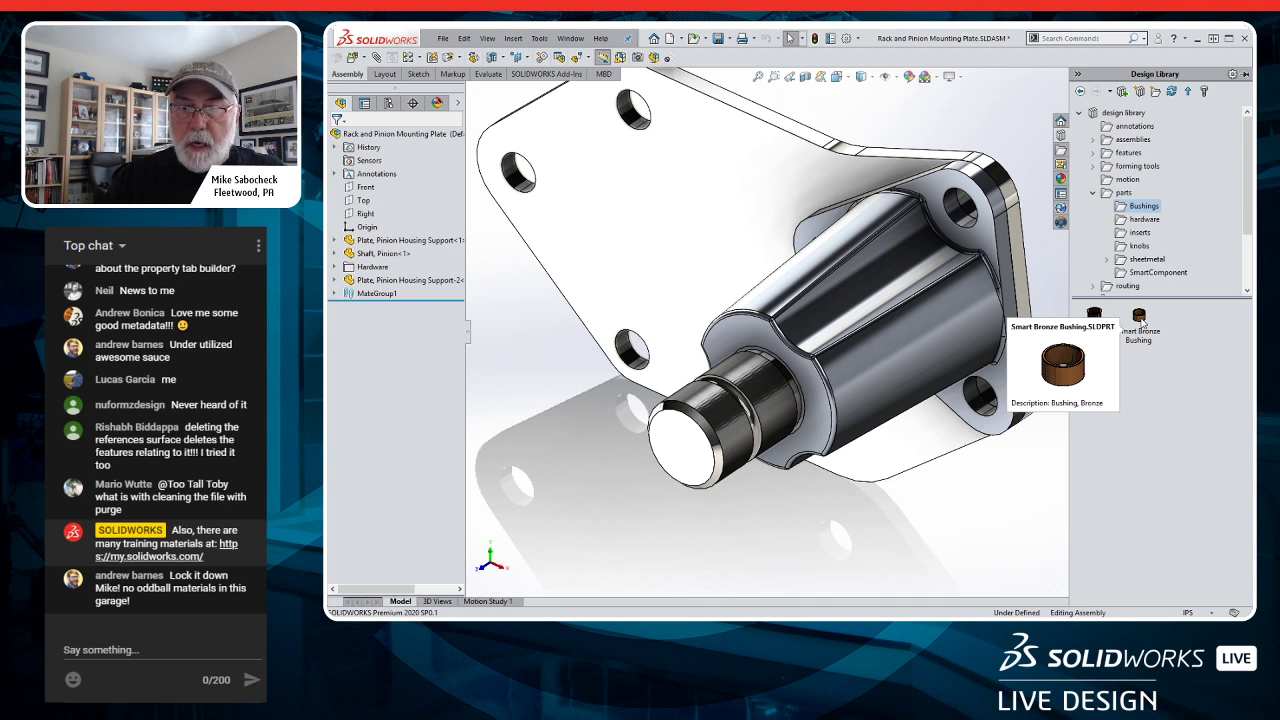
left_click_drag(1141, 320, 579, 477)
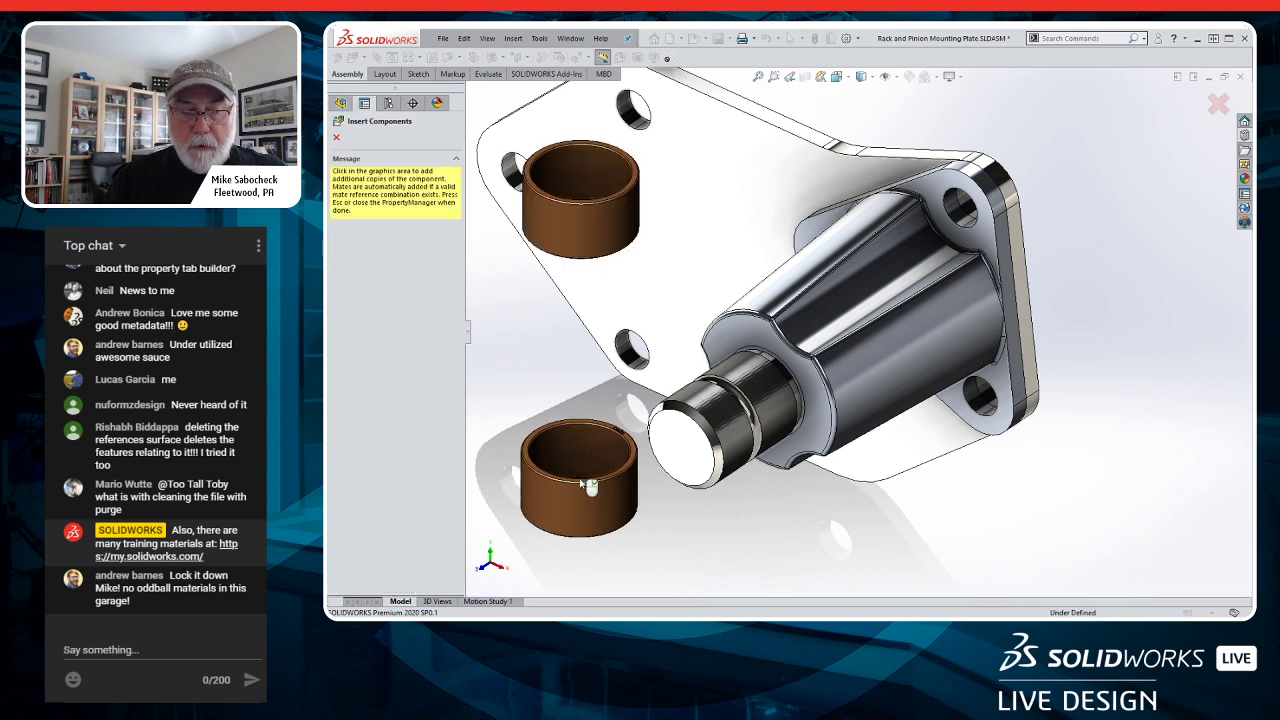
key("Escape")
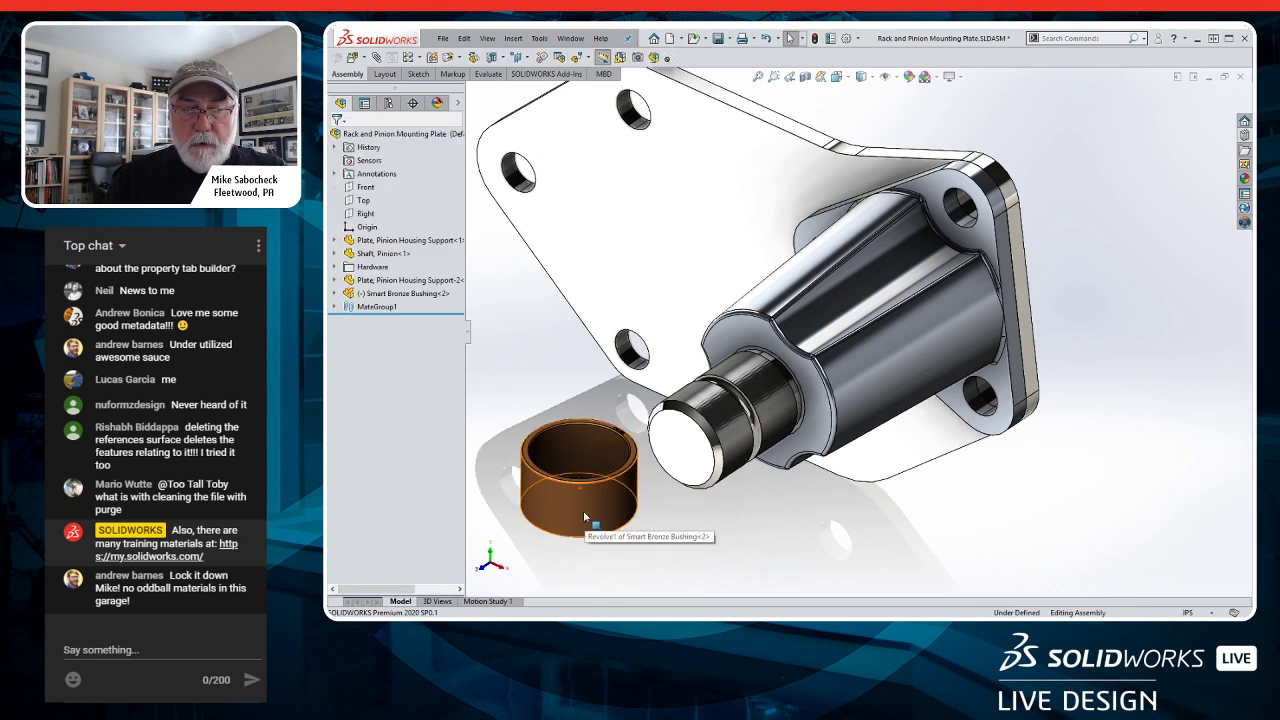
- Rotate the loose bronze bushing so its bore roughly lines up with the pinion shaft's axis, and clear the selection
left_click(590, 490)
right_click_drag(590, 490, 462, 590)
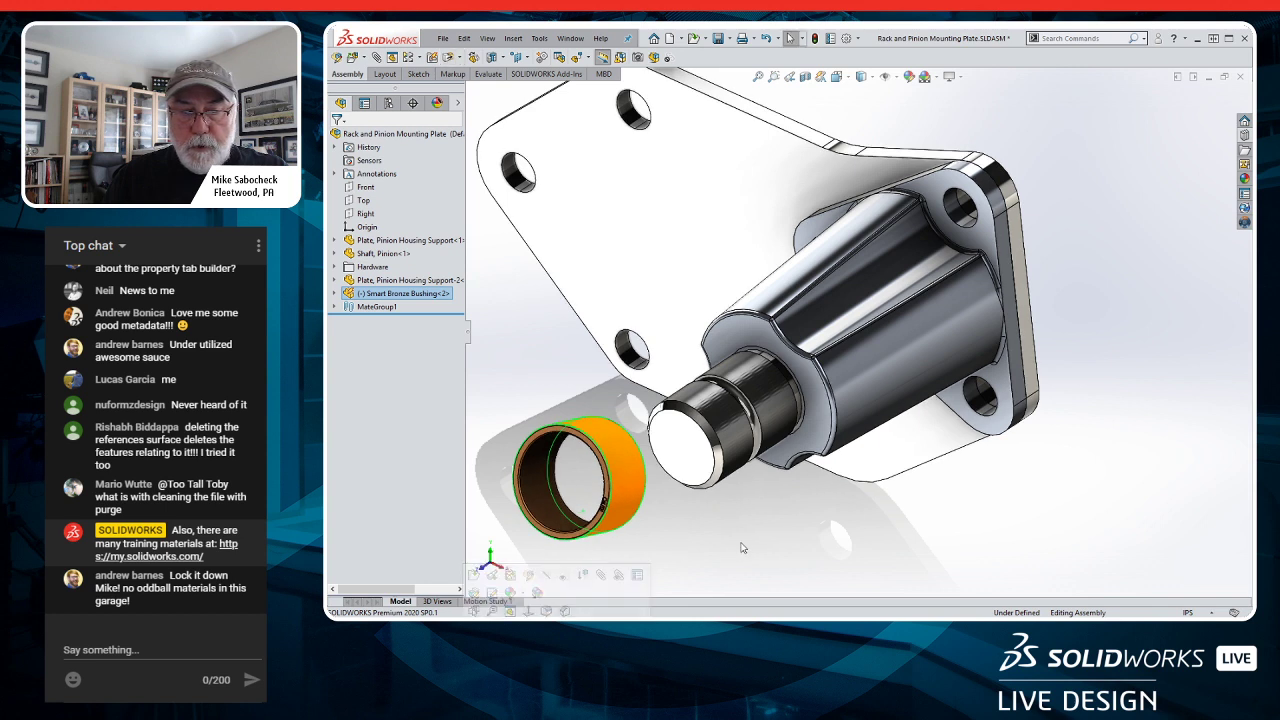
scroll(677, 524, "down", 2)
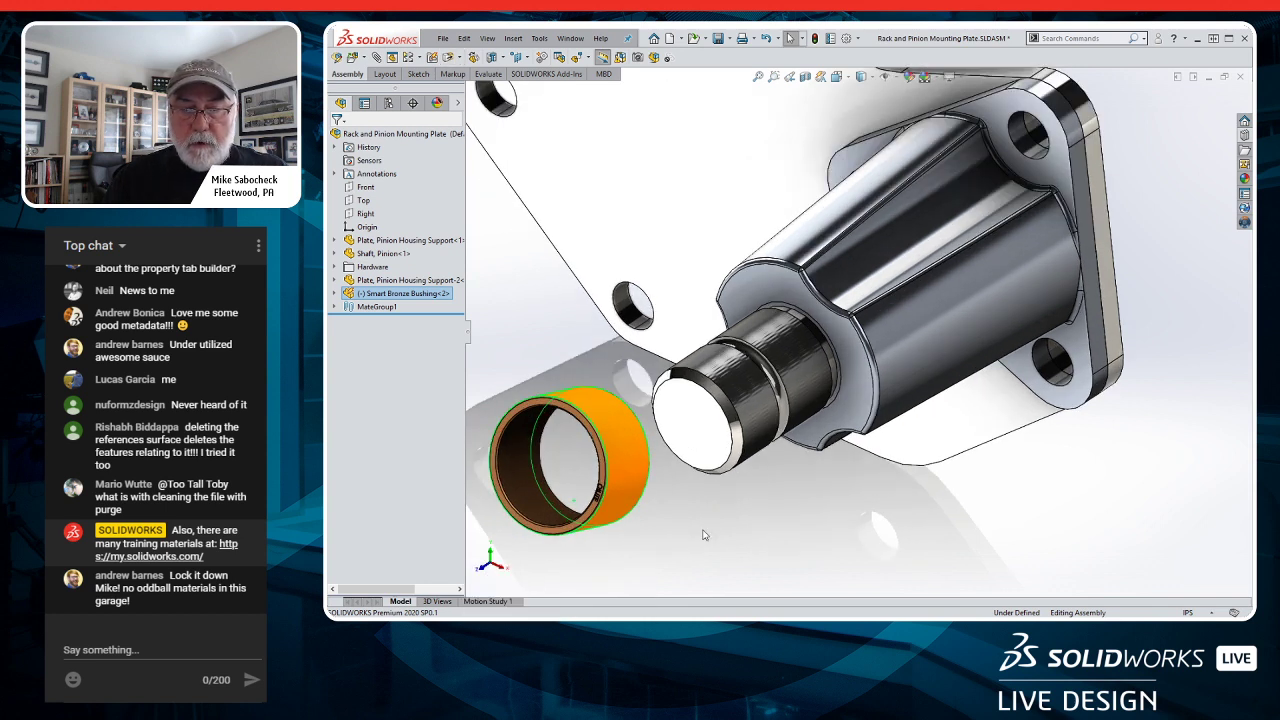
left_click(705, 535)
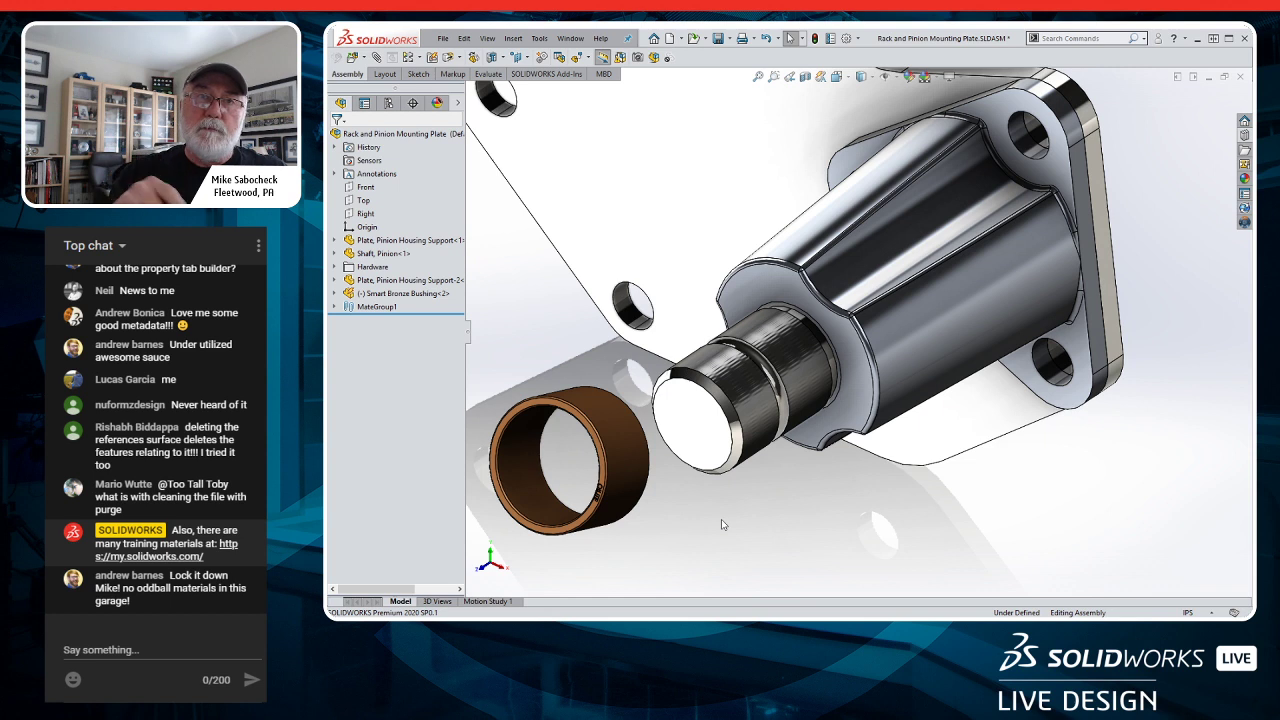
- Mate the bronze bushing concentric with the pinion shaft using SmartMates, and slide it along the shaft toward the housing
left_click(625, 497)
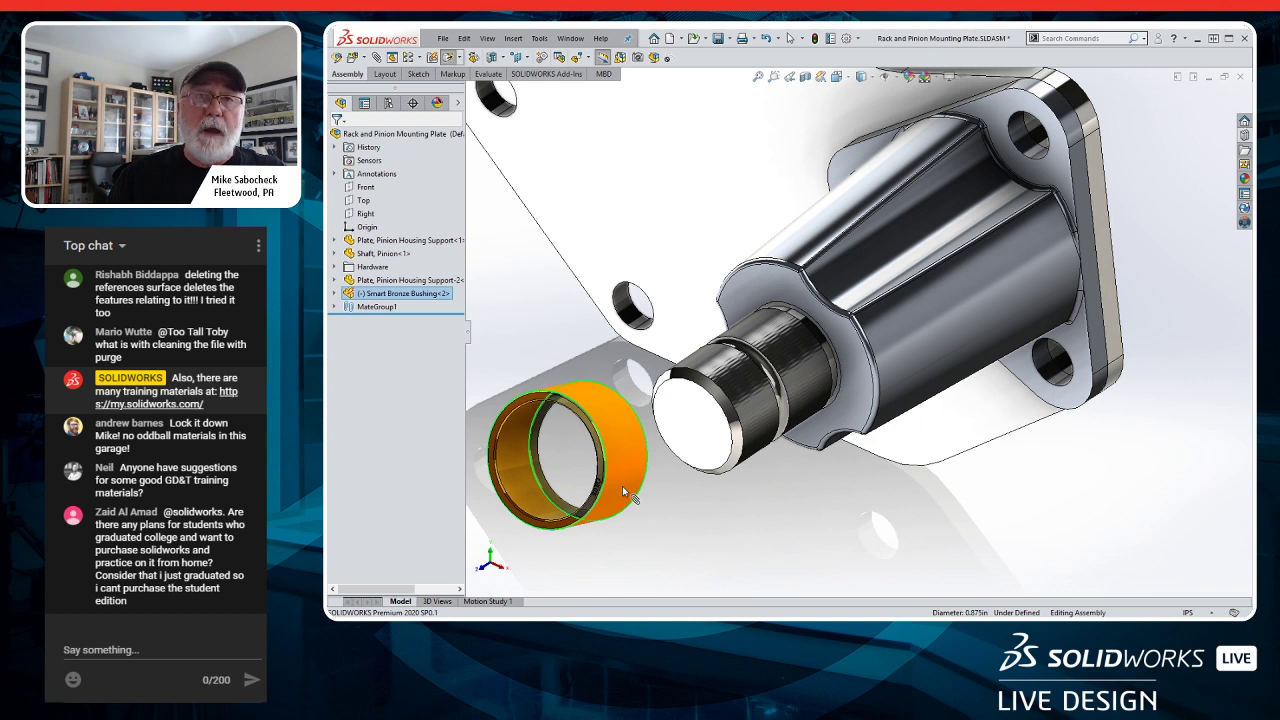
left_click_drag(622, 488, 770, 435)
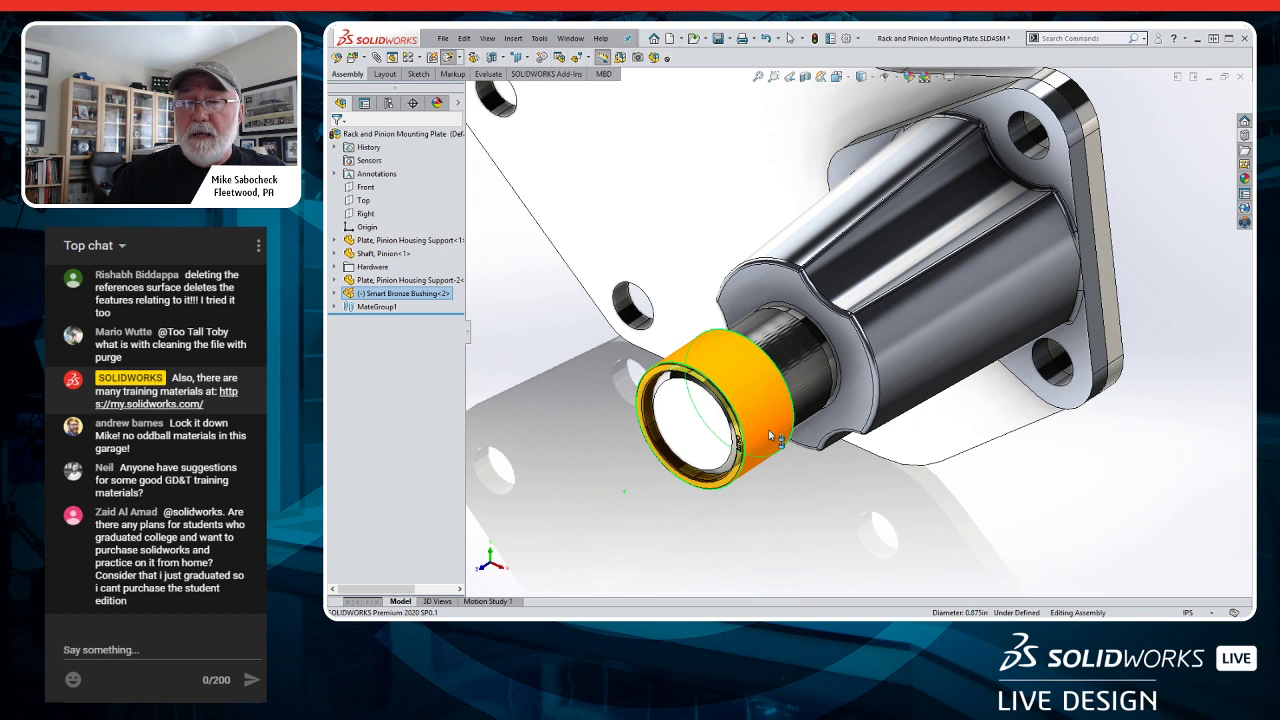
mouse_move(770, 435)
left_mouse_down()
mouse_move(776, 421)
mouse_move(620, 500)
mouse_move(786, 432)
left_mouse_up()
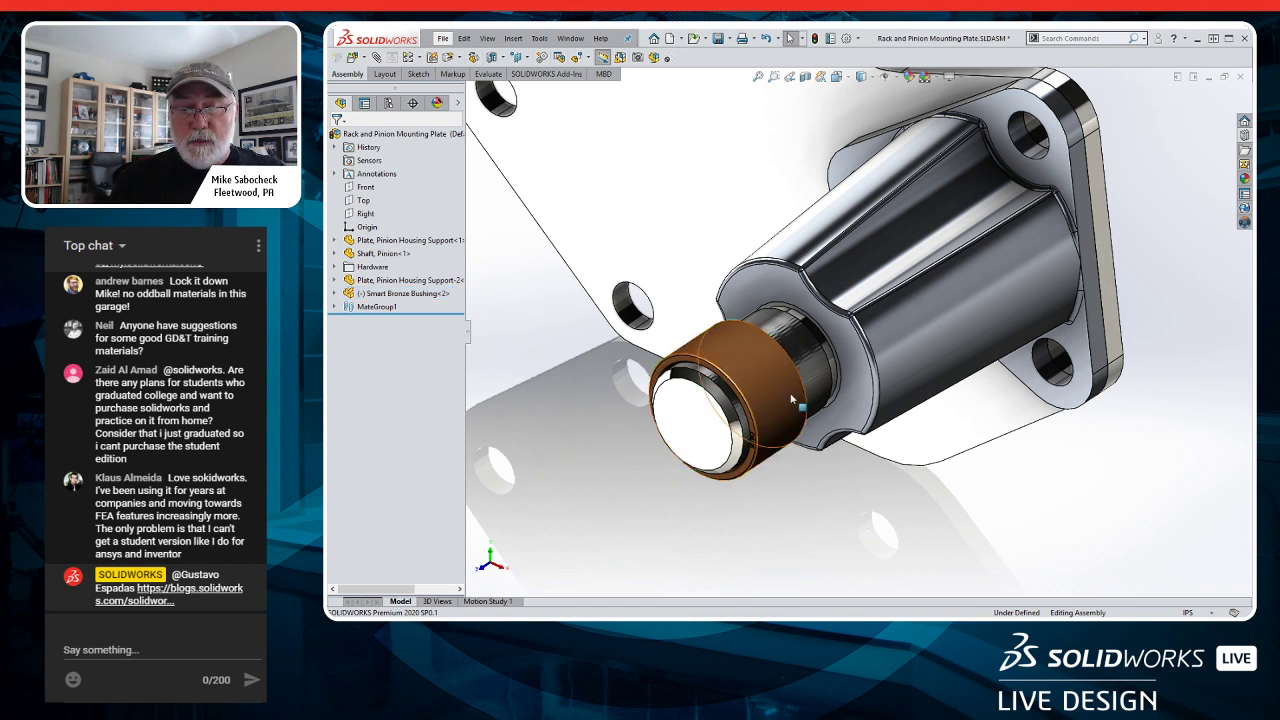
left_click(777, 437)
left_click_drag(777, 450, 782, 374)
left_click(970, 555)
- Add a coincident SmartMate between the bushing's front face and the pinion housing support's front face
scroll(782, 374, "down", 3)
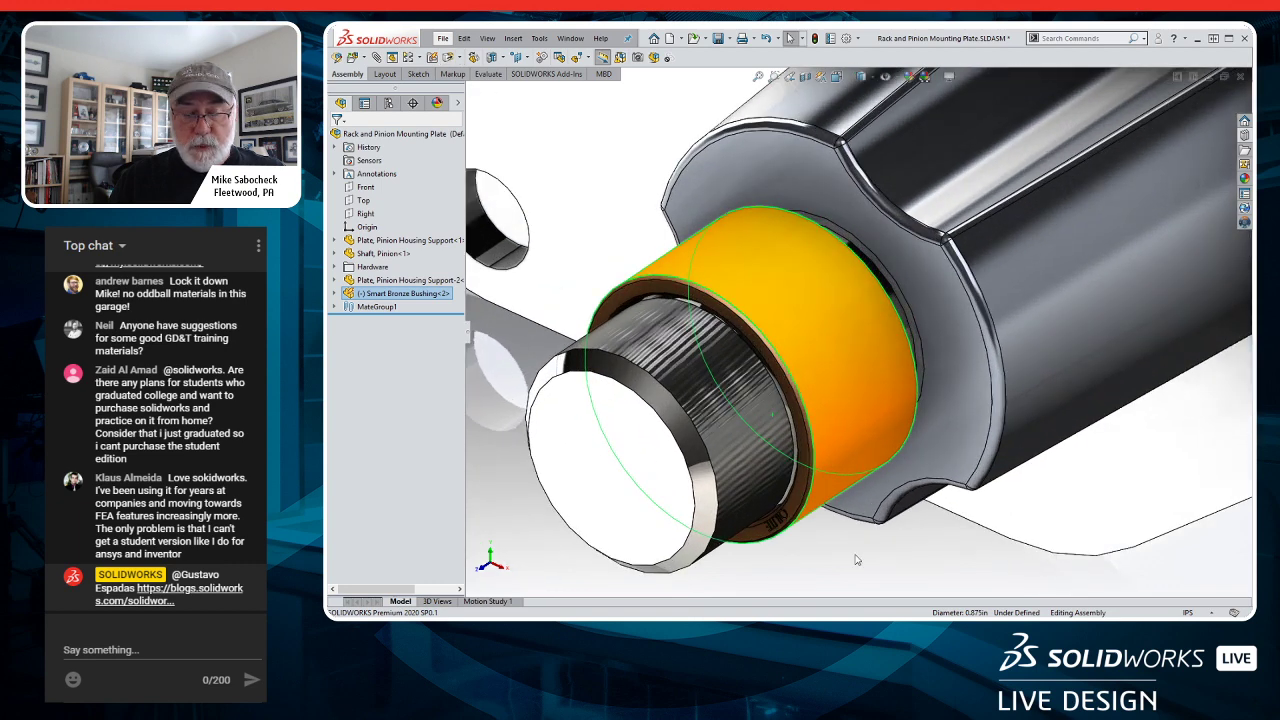
key("Escape")
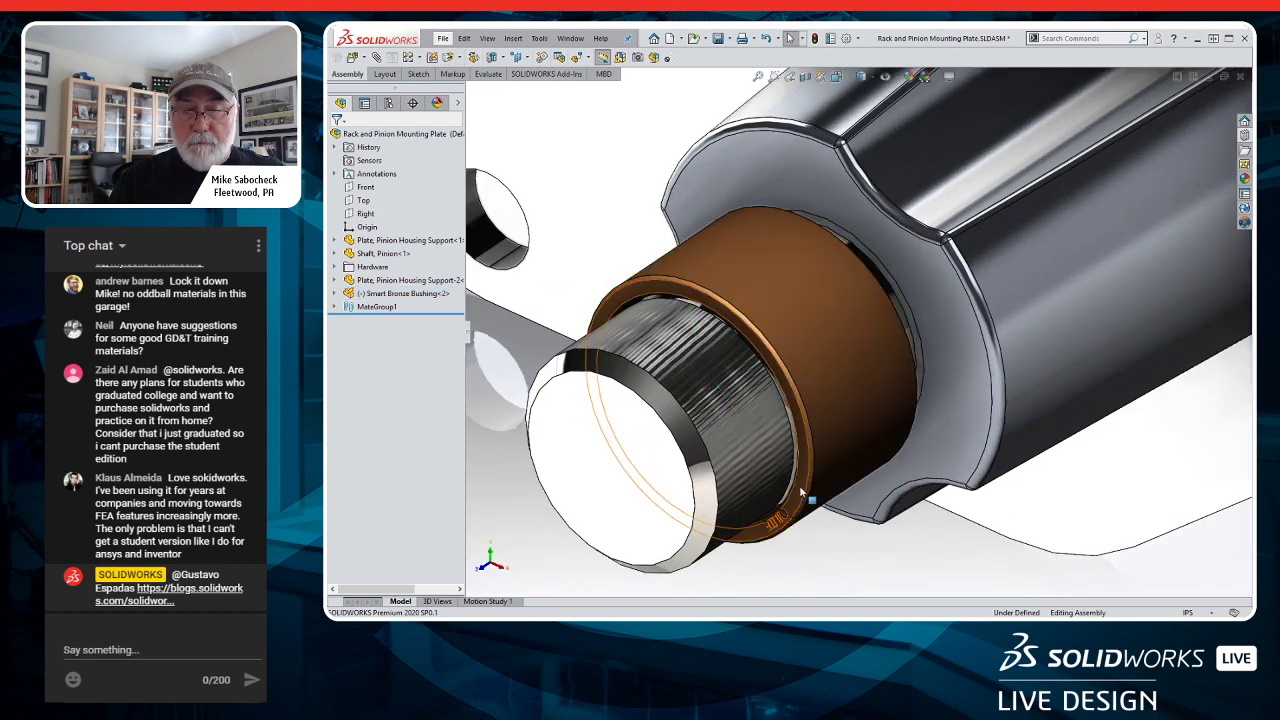
left_click_drag(802, 488, 922, 436, "alt")
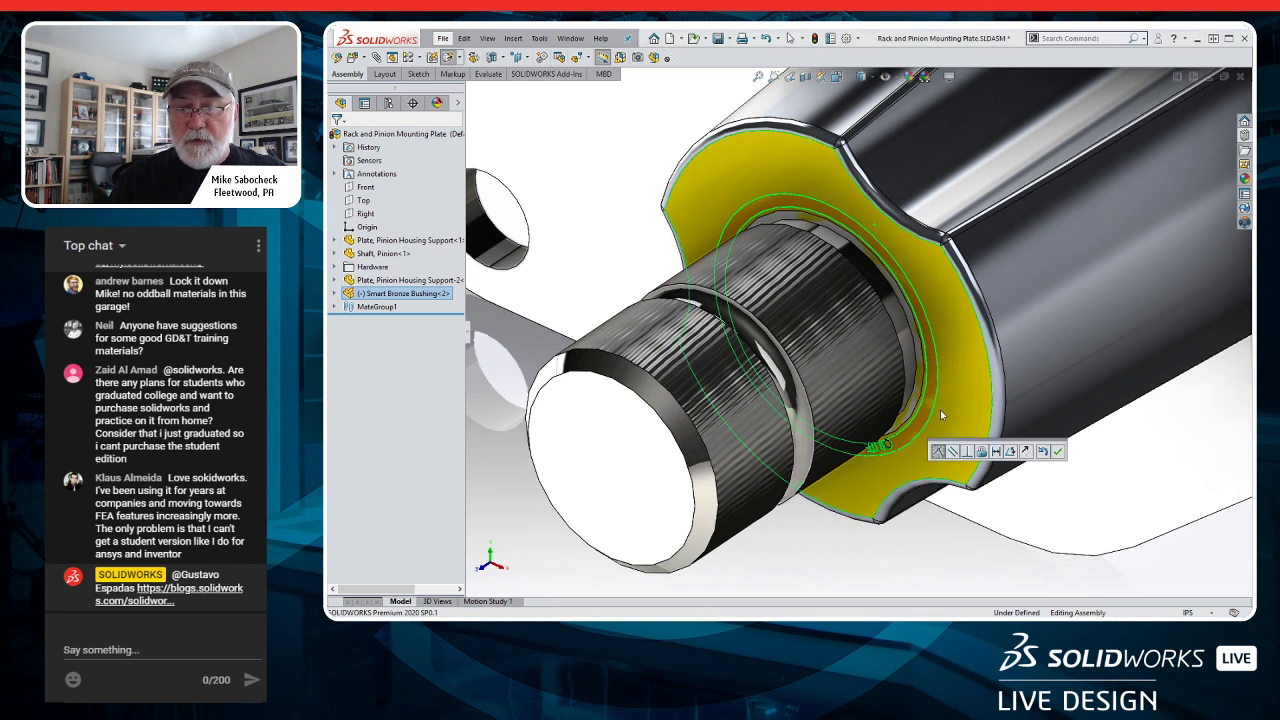
left_click(1057, 452)
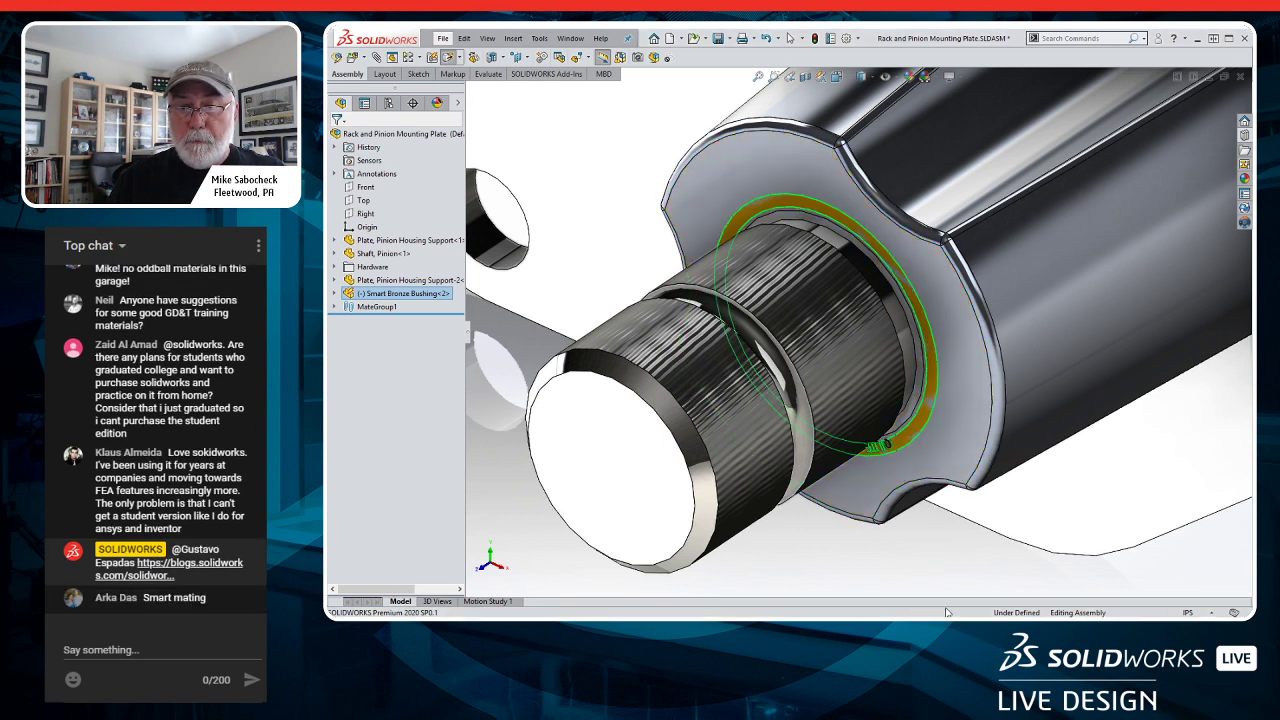
- Insert the bushing's smart feature Cut-Extrude1 into the pinion housing support, using the housing's front face as the reference
scroll(926, 572, "up", 2)
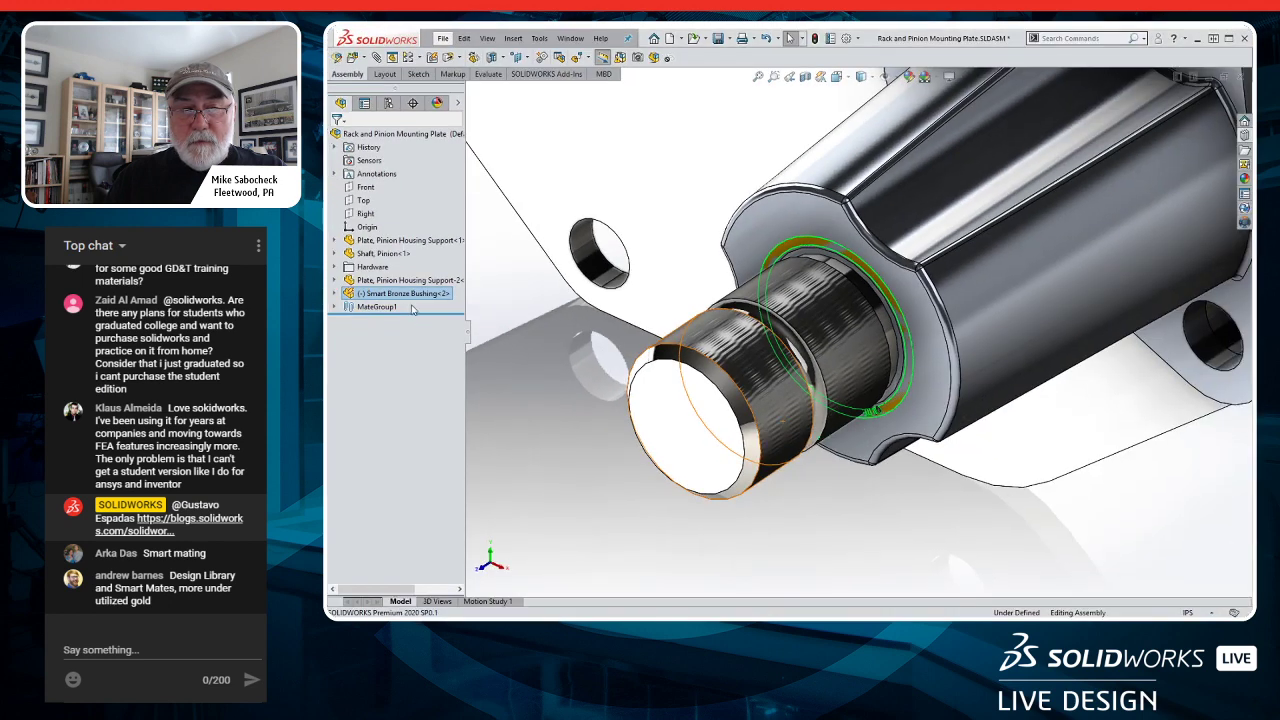
left_click(408, 294)
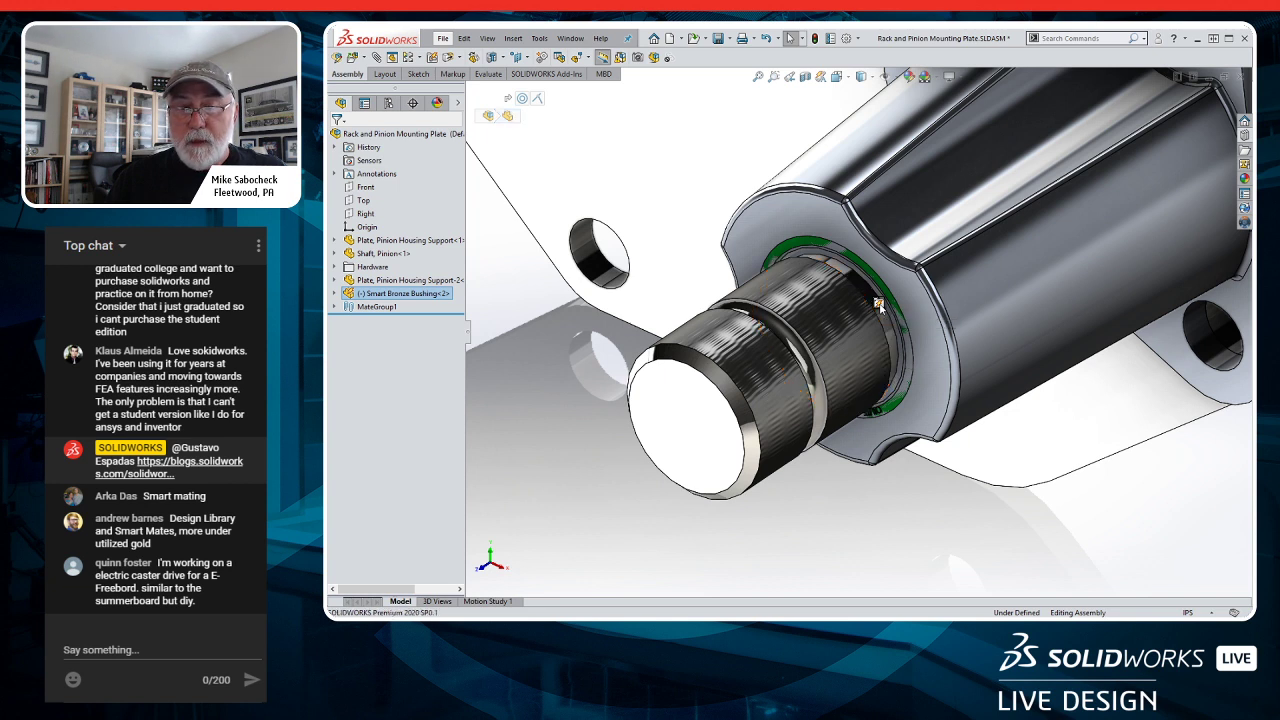
left_click(880, 304)
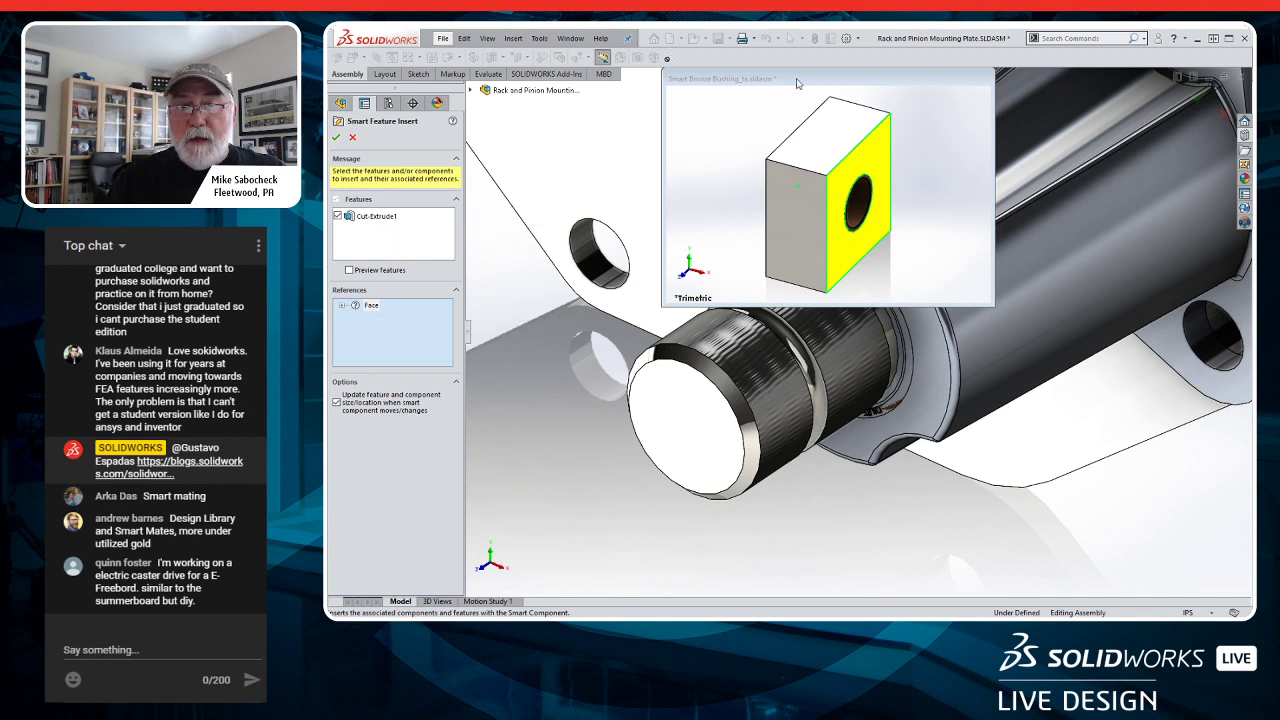
left_click_drag(796, 81, 640, 91)
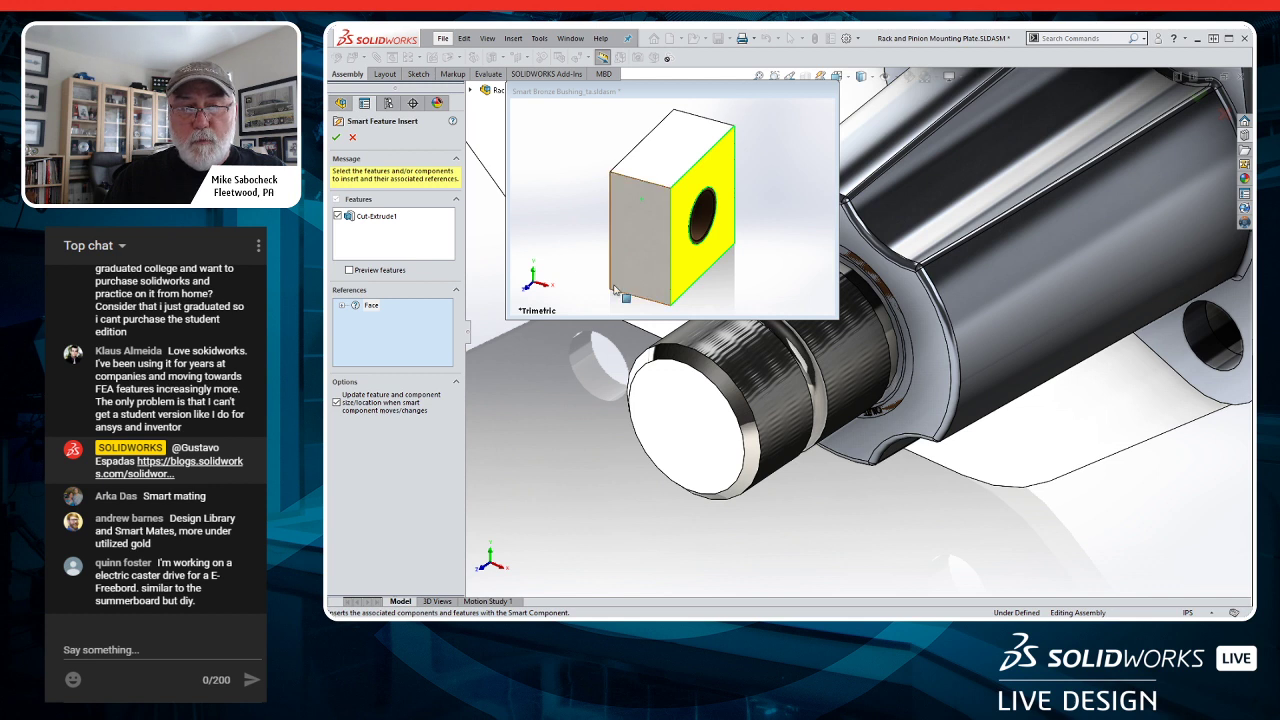
left_click(916, 326)
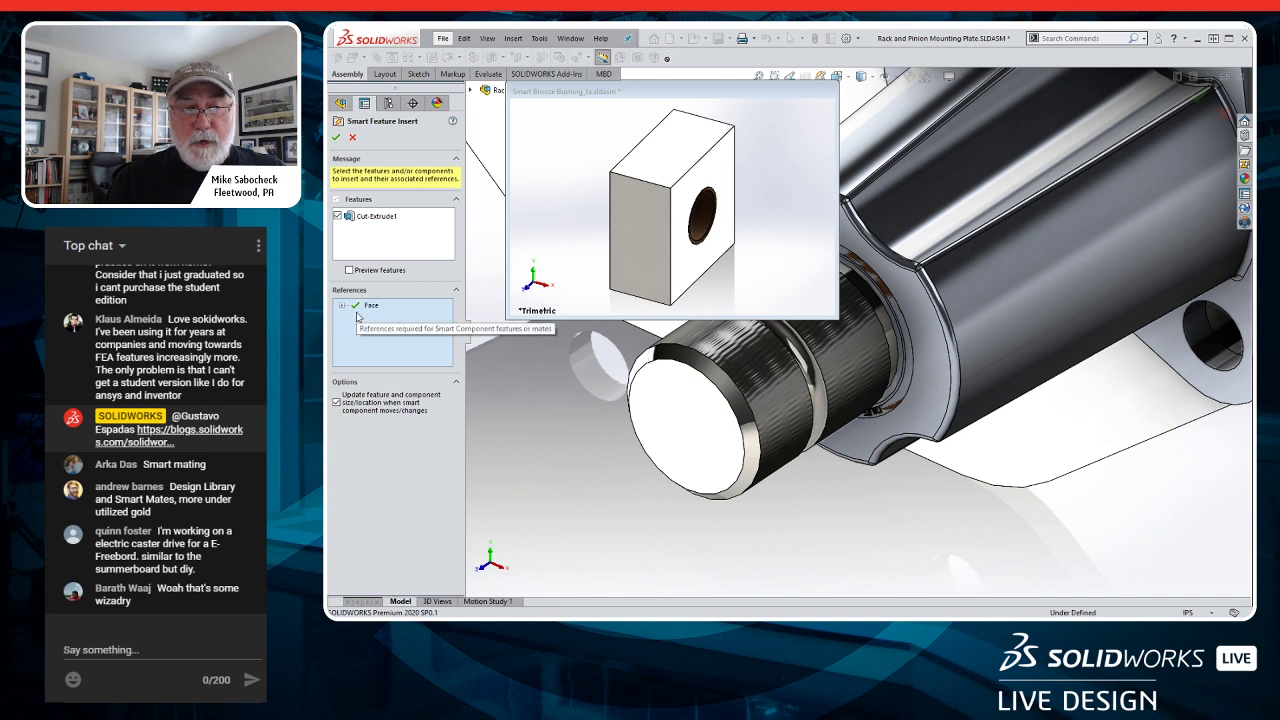
left_click(336, 136)
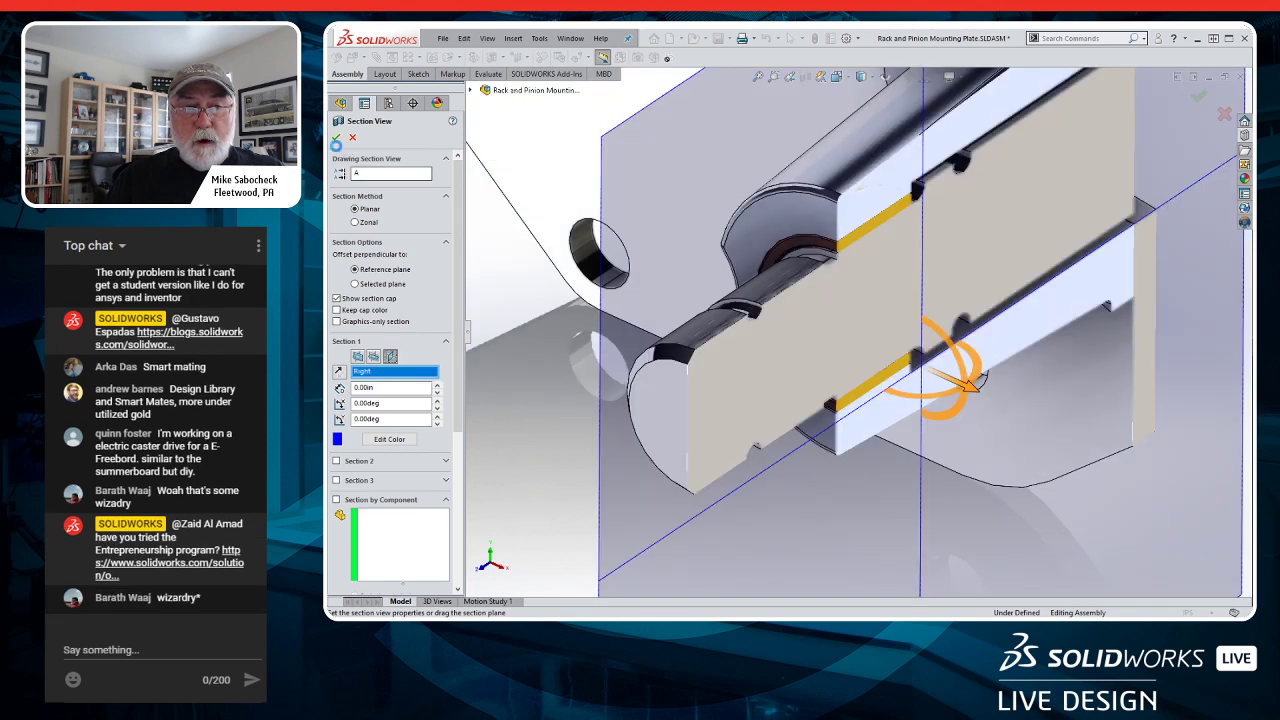
- Section the assembly at the Right plane and examine the bushing's fit inside the housing bore
left_click(336, 137)
scroll(931, 238, "down", 5)
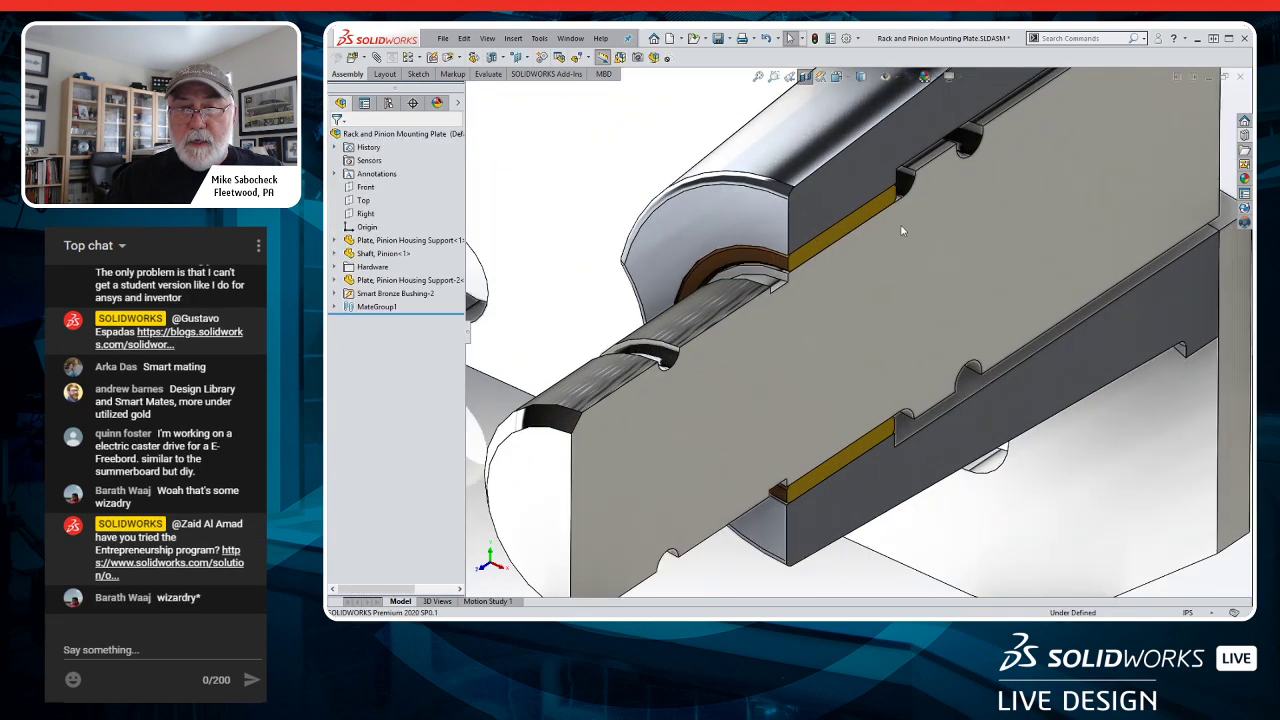
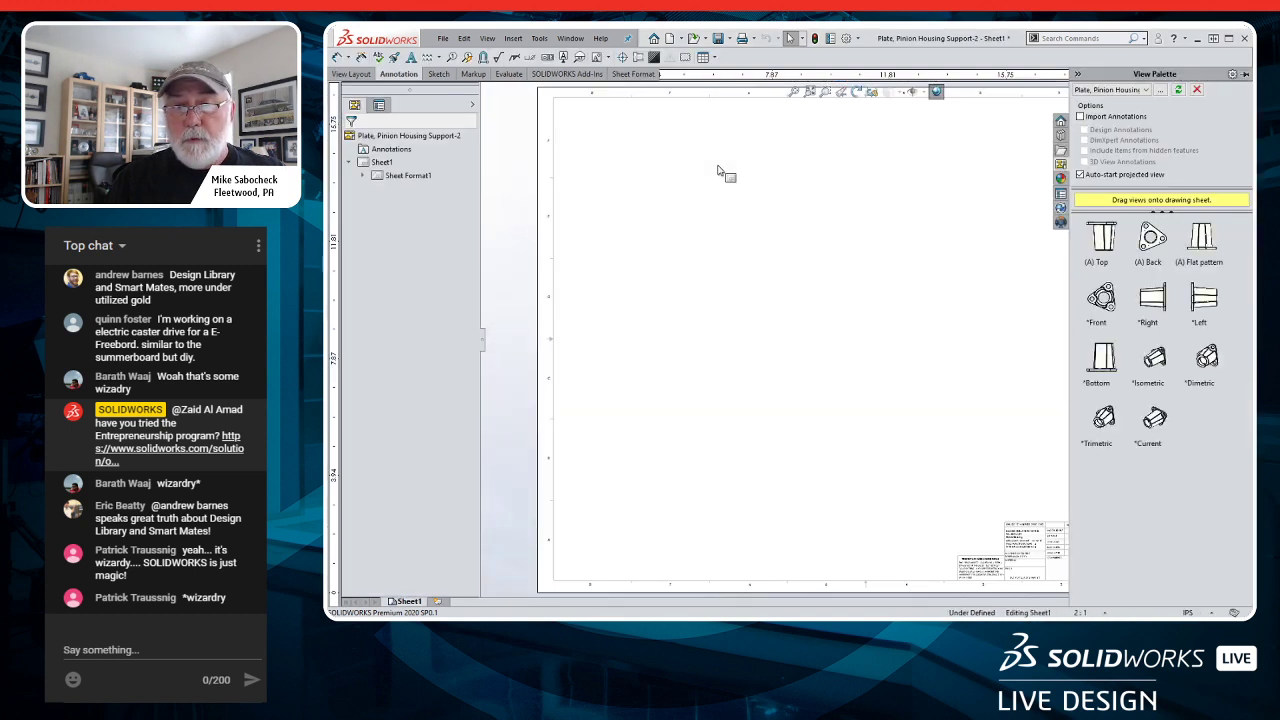
- Place the support's Front view on the drawing sheet, with a projected right side view and a projected isometric view
left_click_drag(1104, 299, 727, 383)
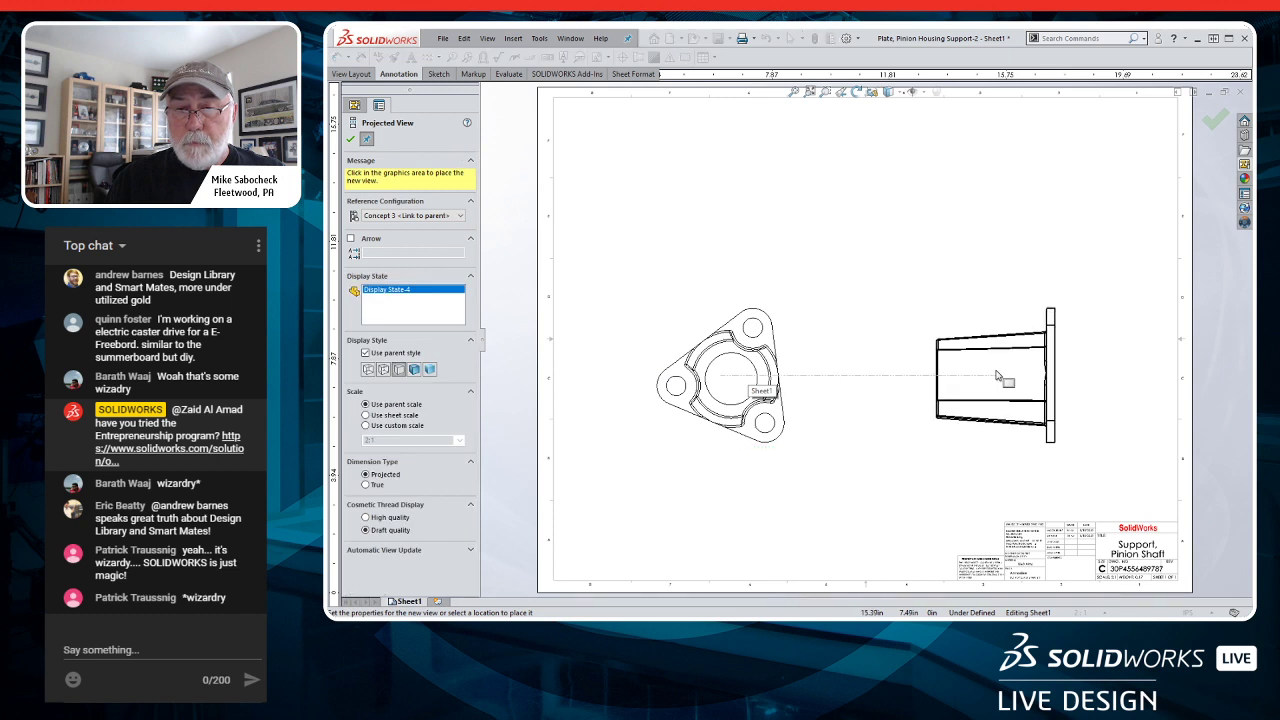
left_click(1000, 378)
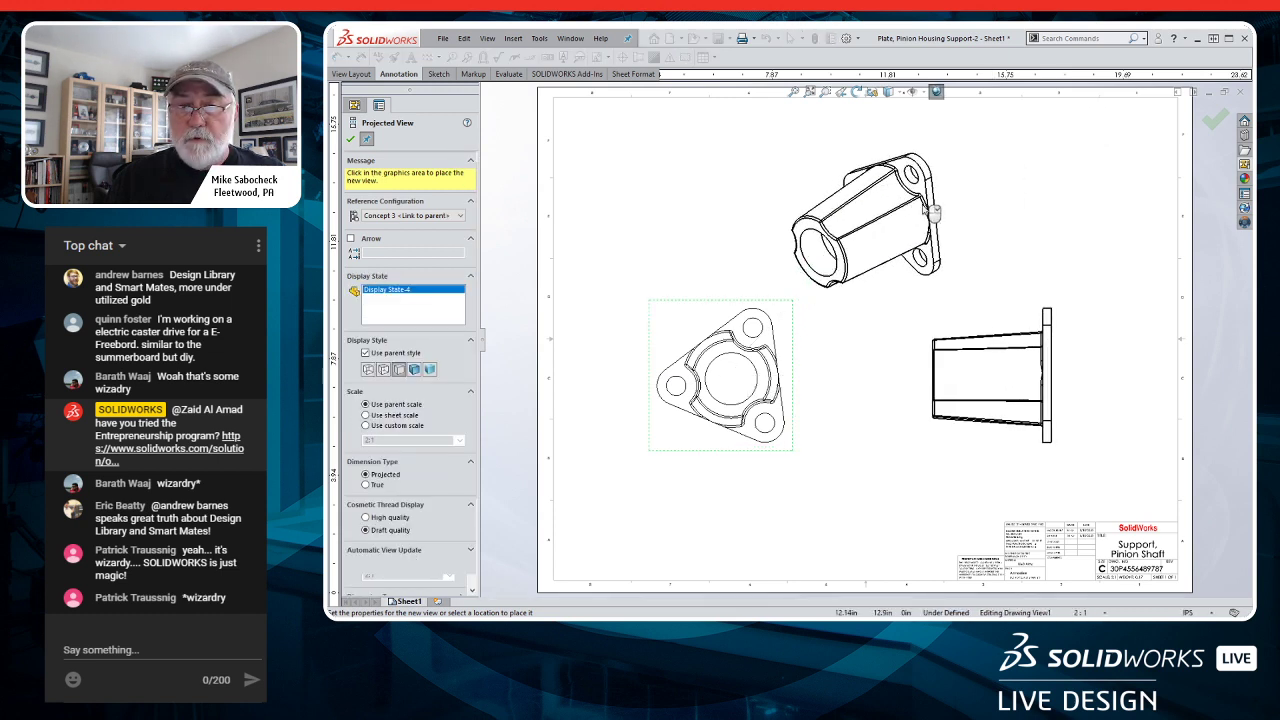
left_click(1080, 172)
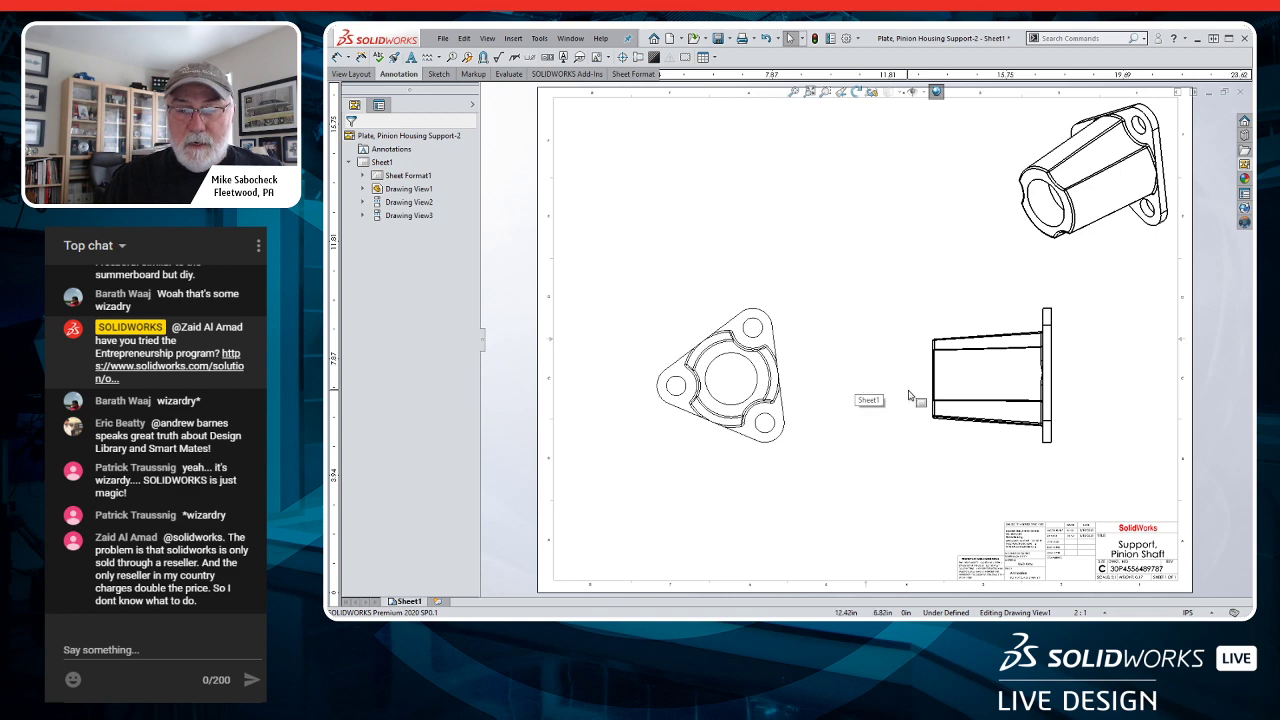
- Rotate the support's front drawing view by -7.21 degrees, with its dependent views updating to the new orientation
scroll(777, 368, "down", 4)
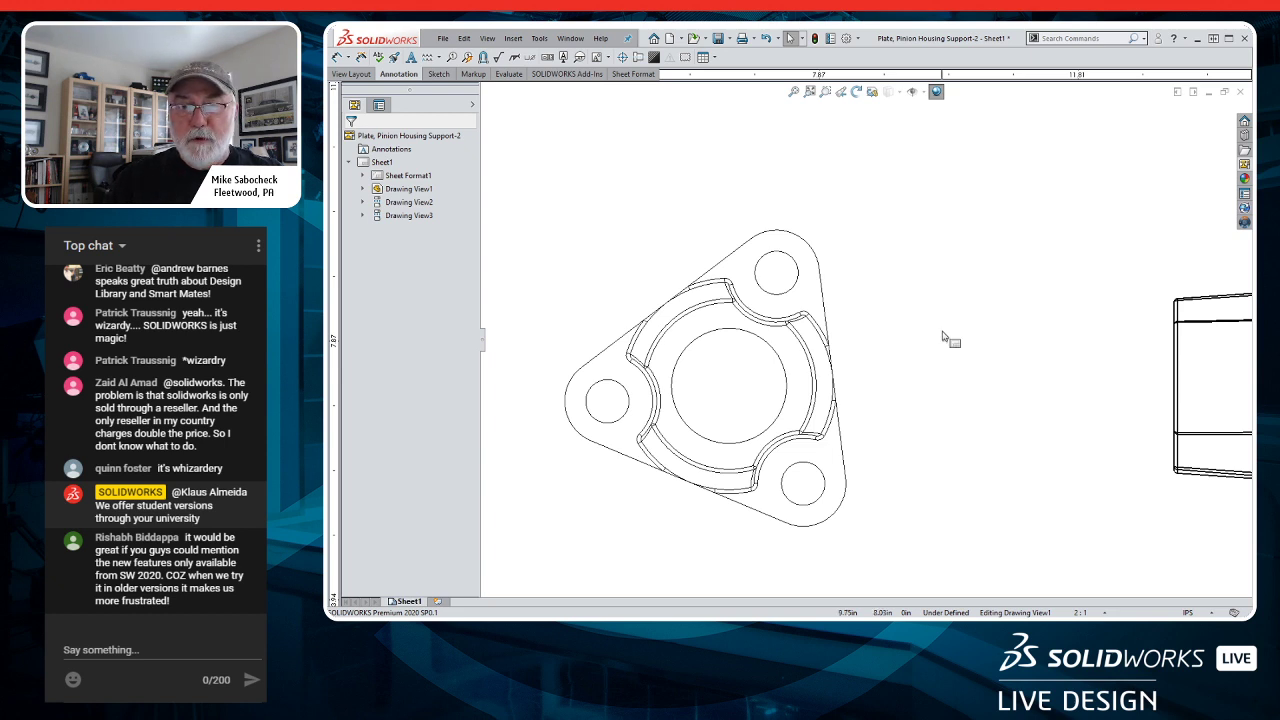
left_click(855, 321)
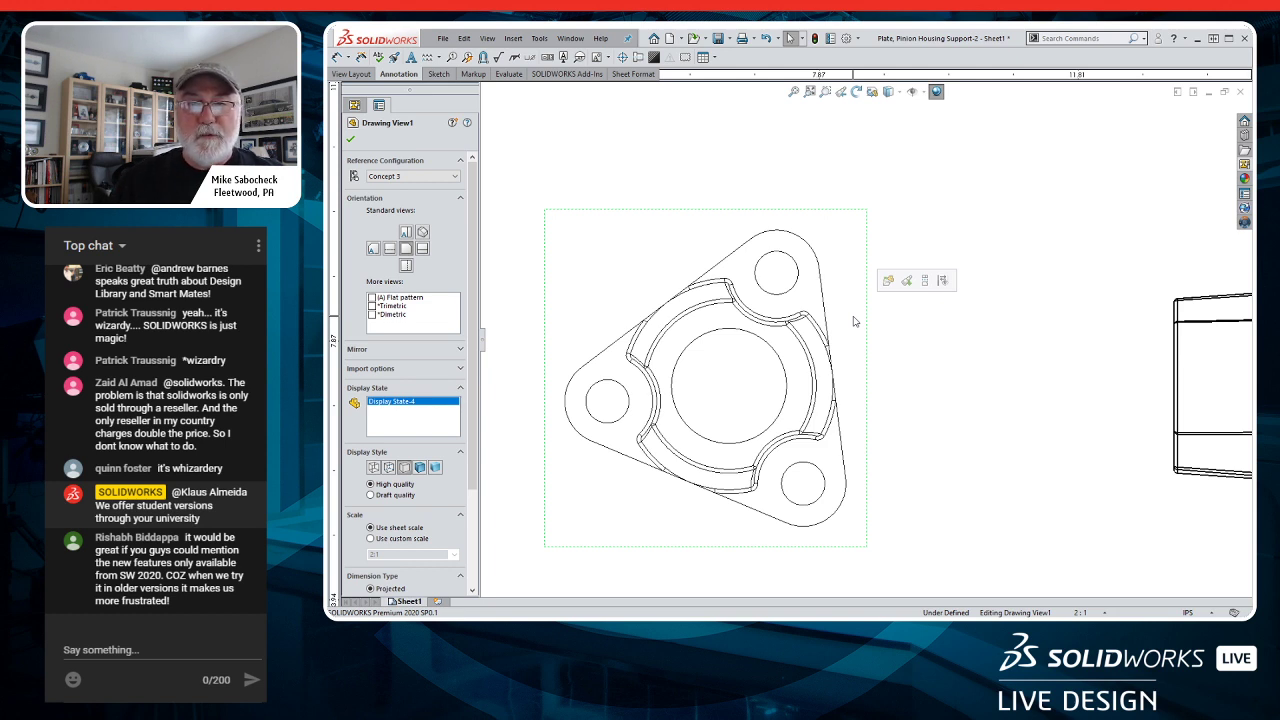
left_click(857, 92)
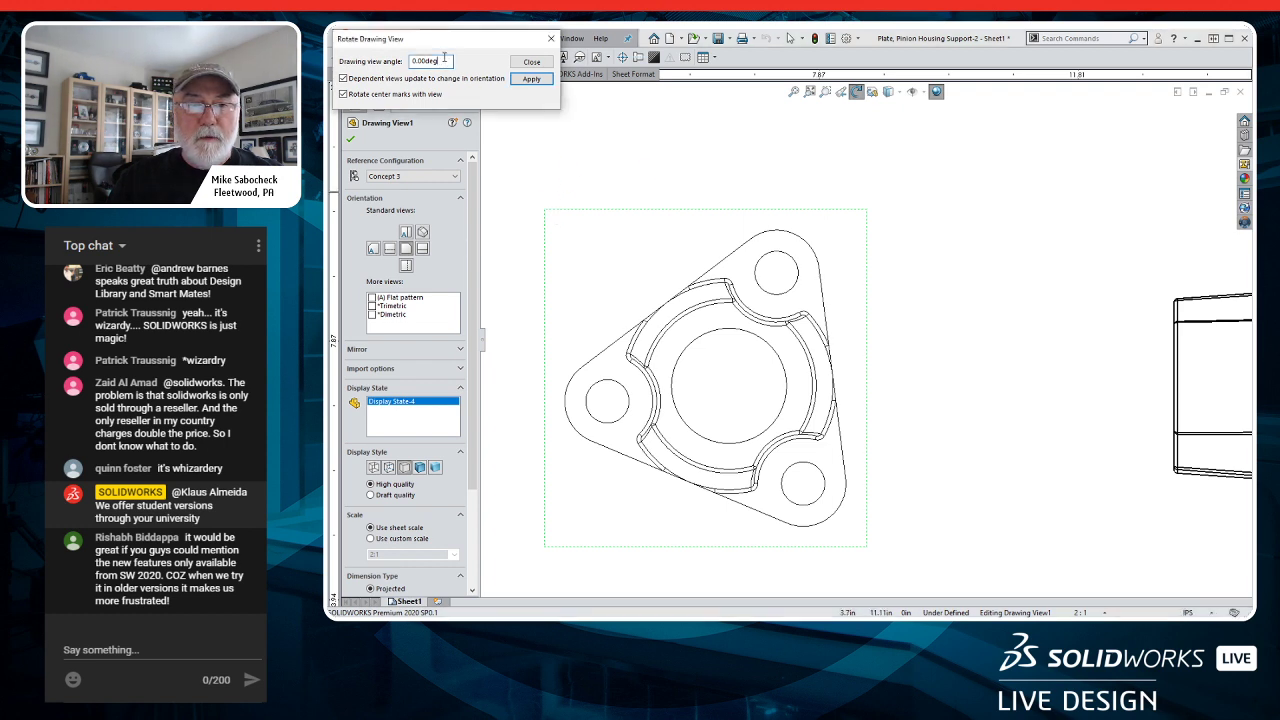
mouse_move(422, 44)
left_mouse_down()
mouse_move(487, 86)
mouse_move(578, 108)
left_mouse_up()
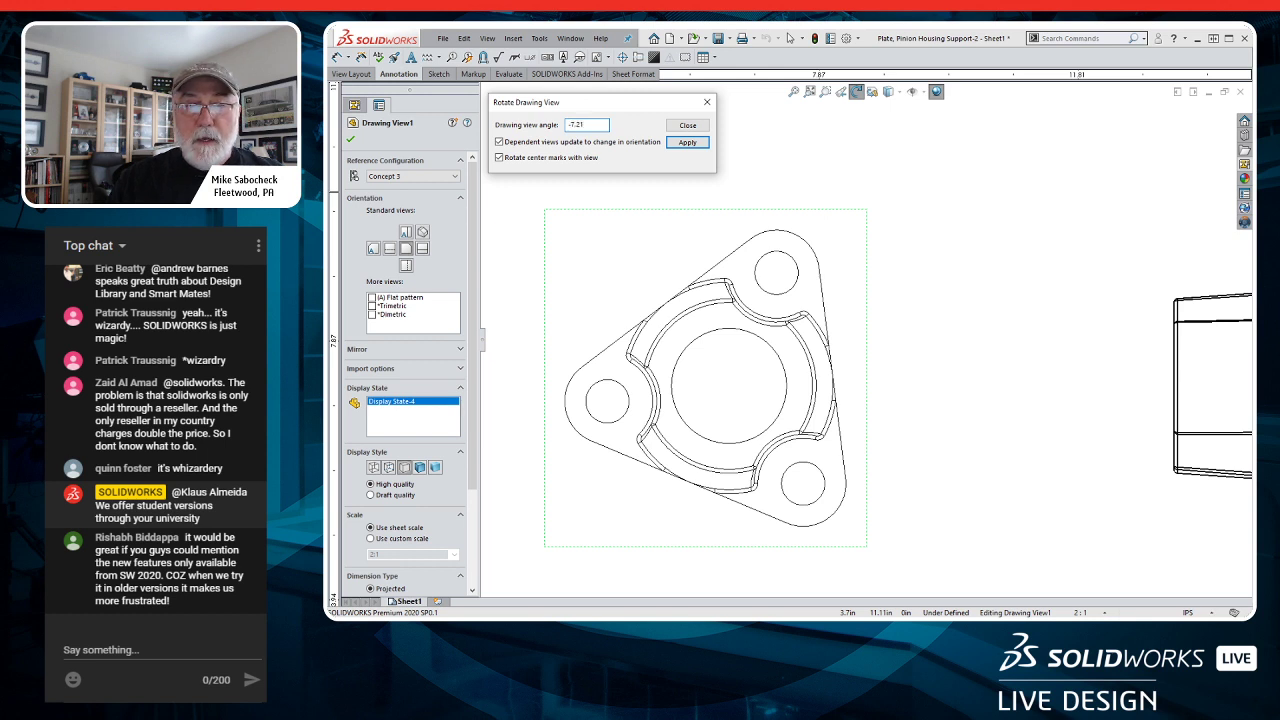
key("Return")
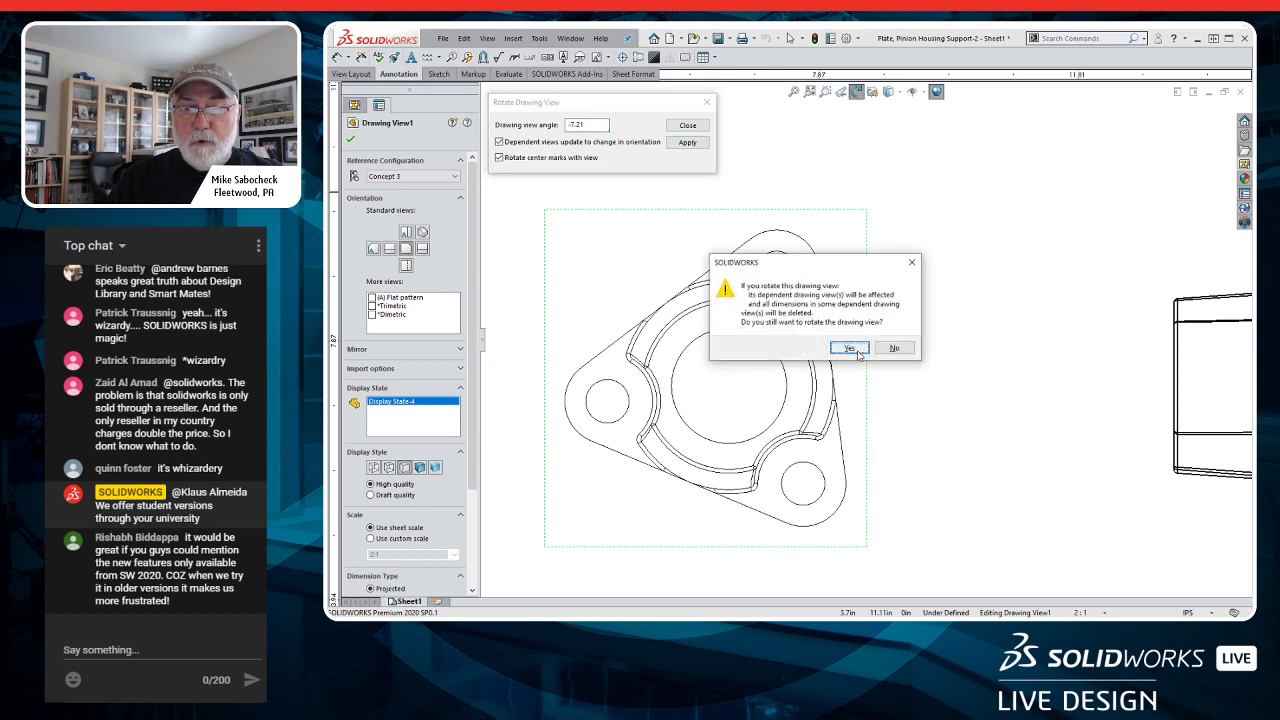
left_click(850, 348)
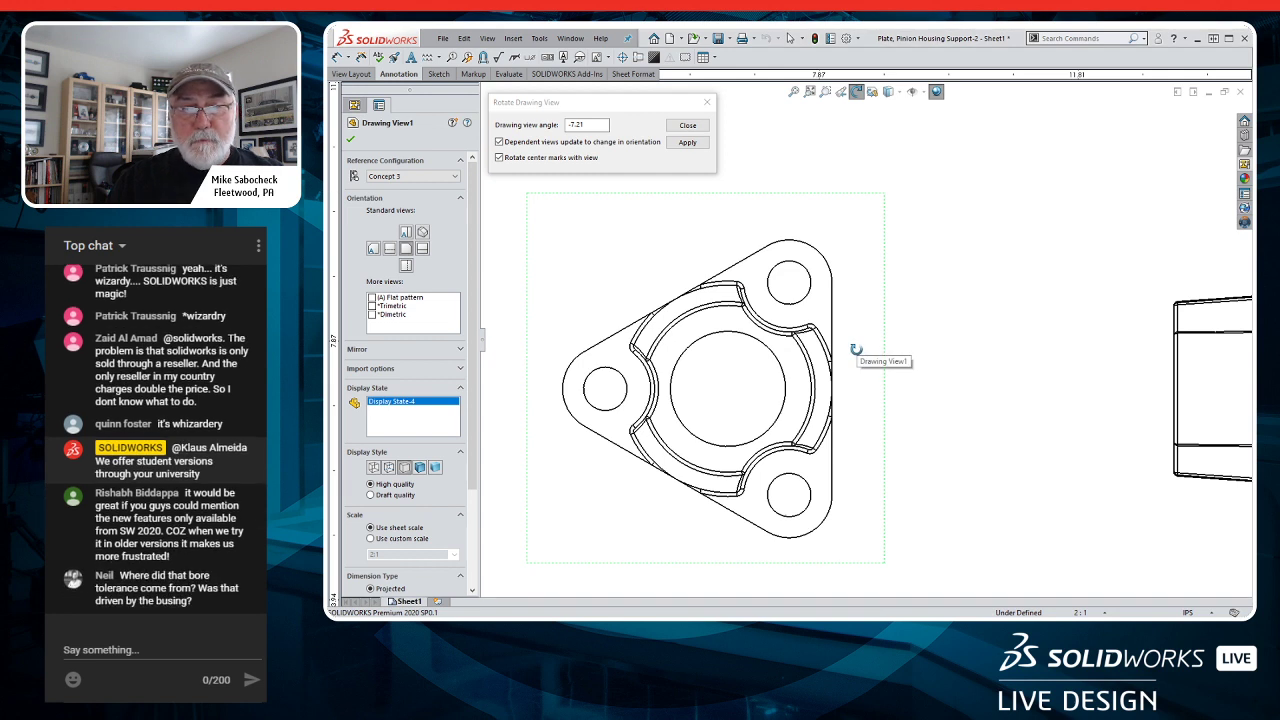
left_click(688, 126)
key("f")
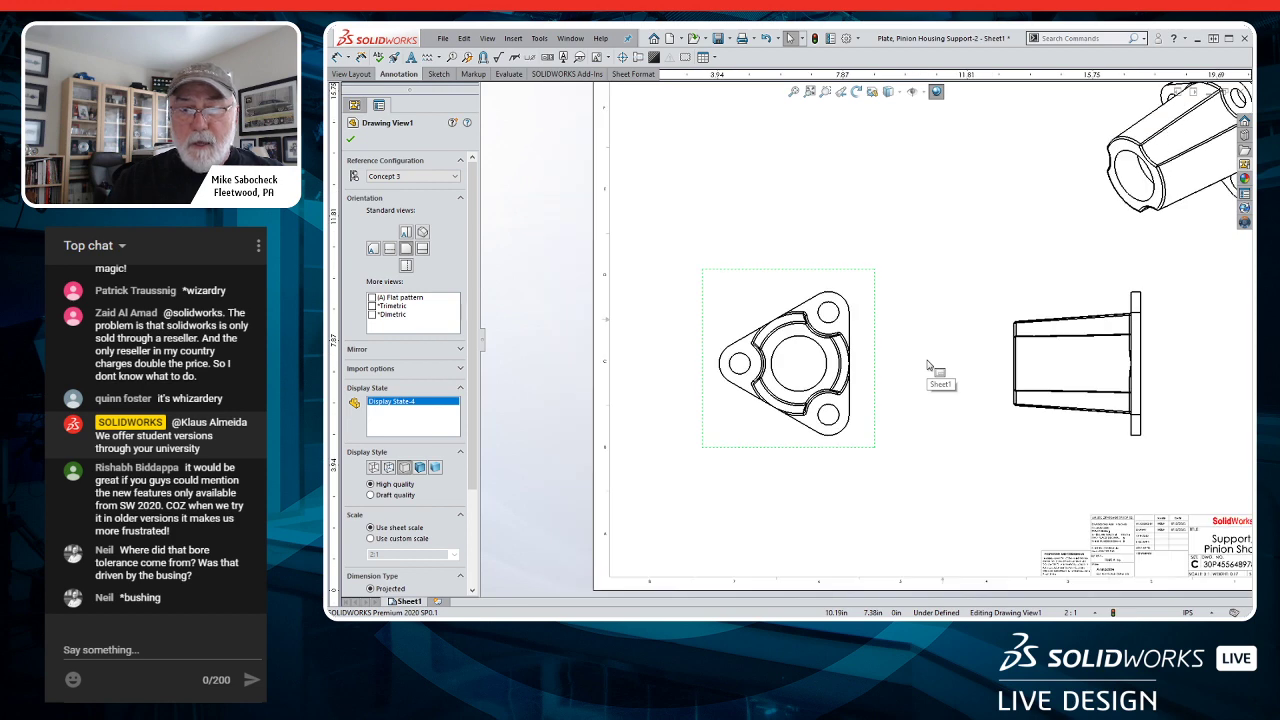
- Create section view A-A with a horizontal cutting line through the front view's bore centre and place it above the front view
middle_click_drag(932, 364, 845, 354)
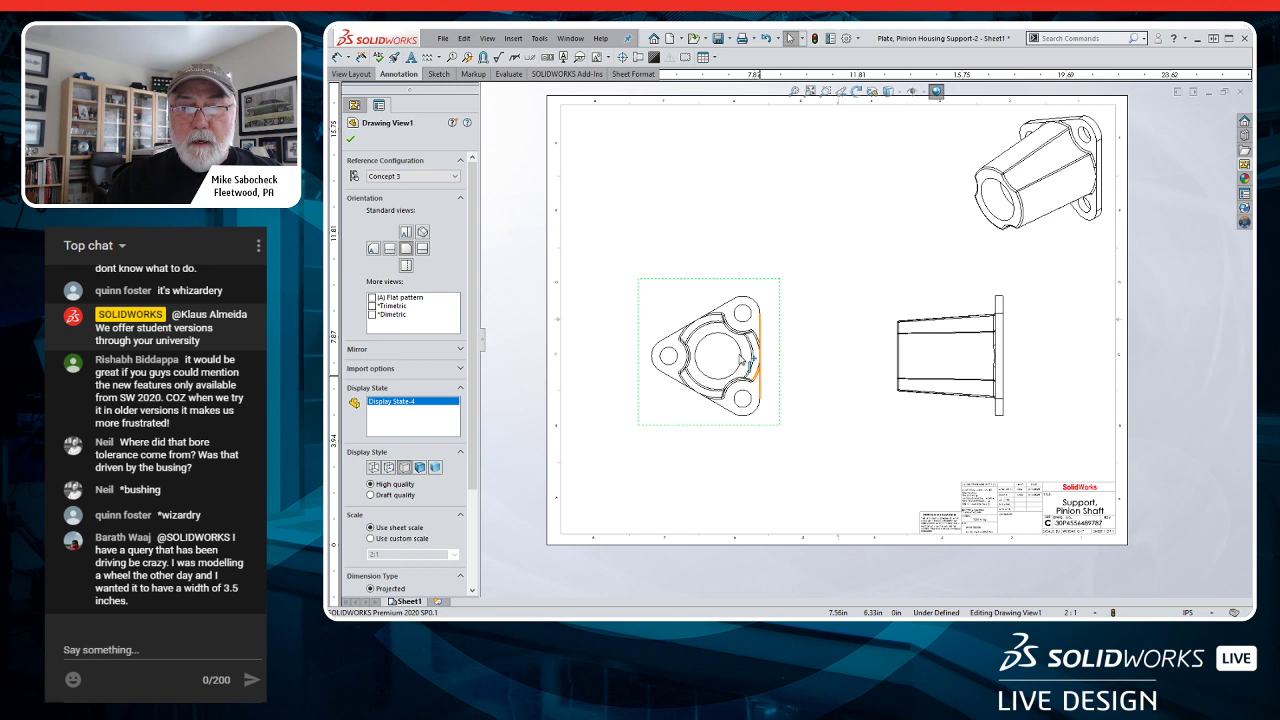
scroll(797, 333, "down", 3)
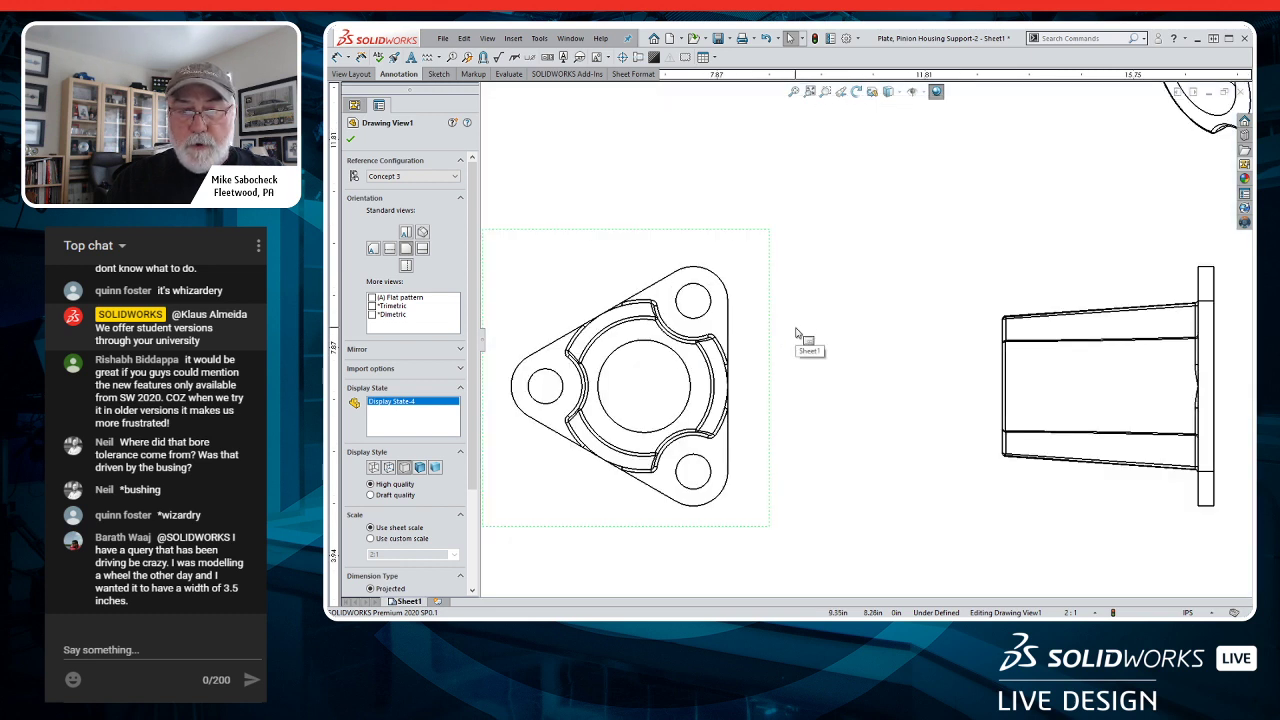
key("s")
left_click(820, 357)
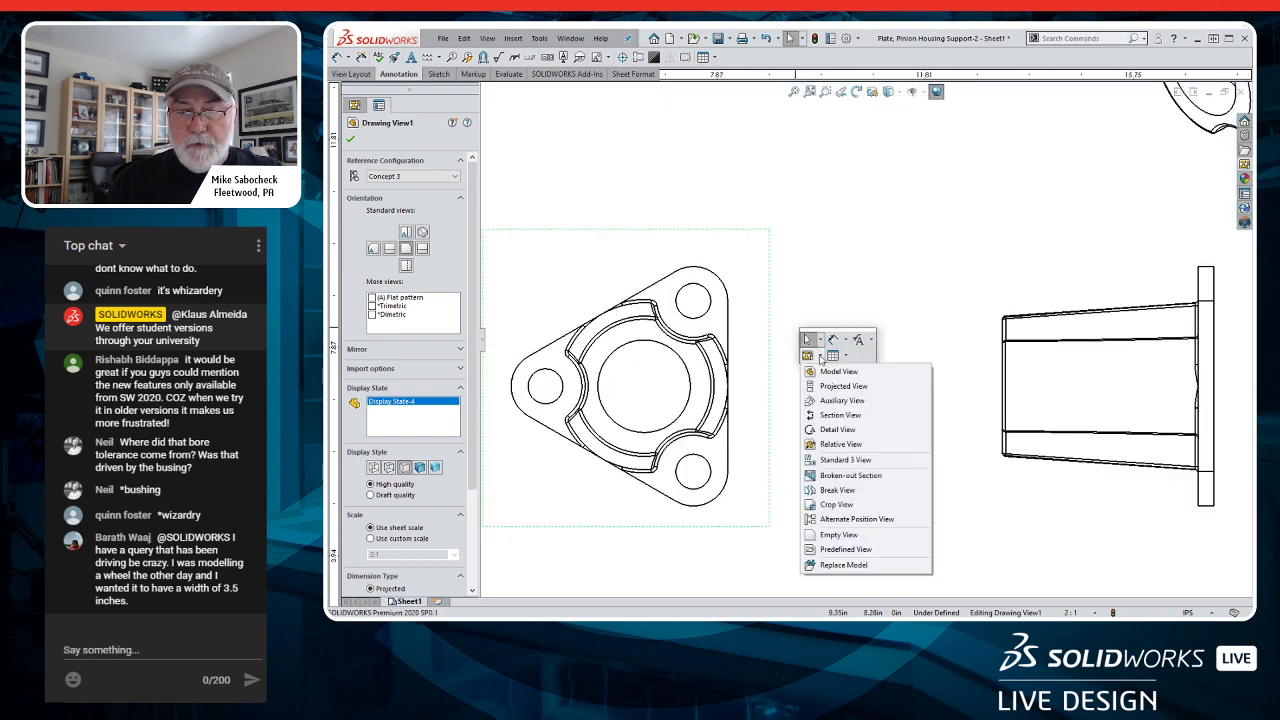
left_click(838, 414)
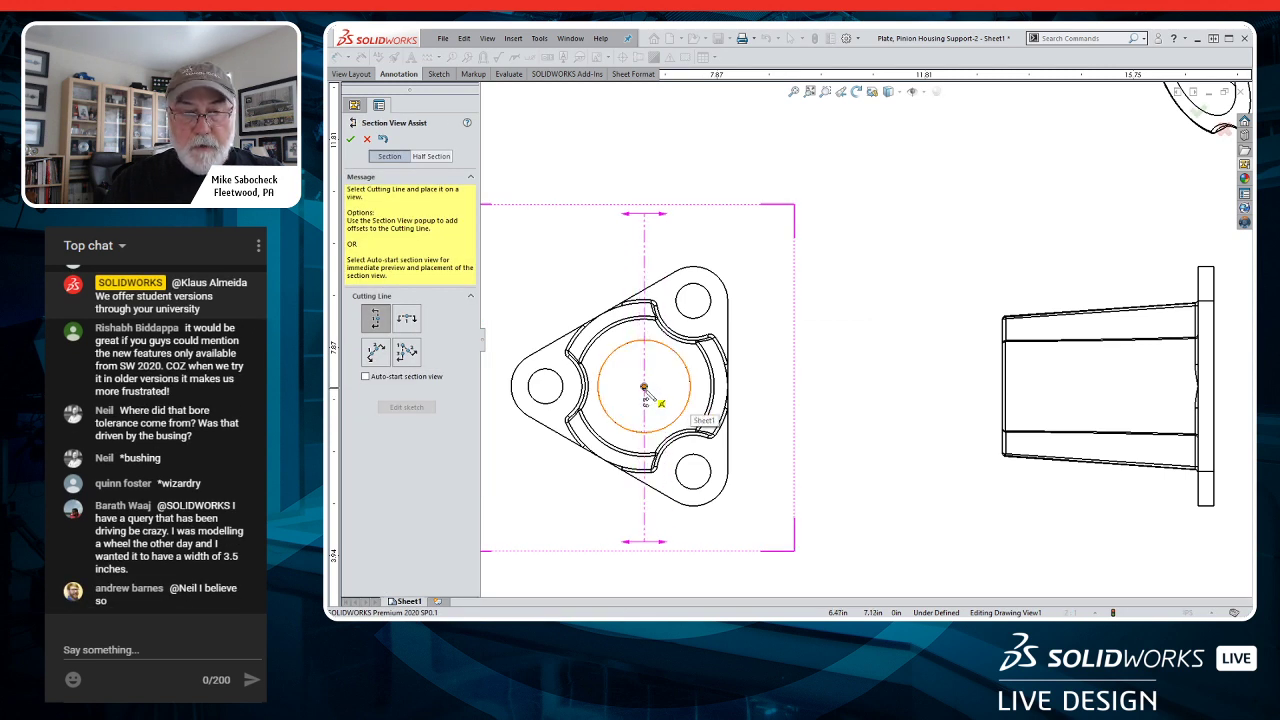
key("Tab")
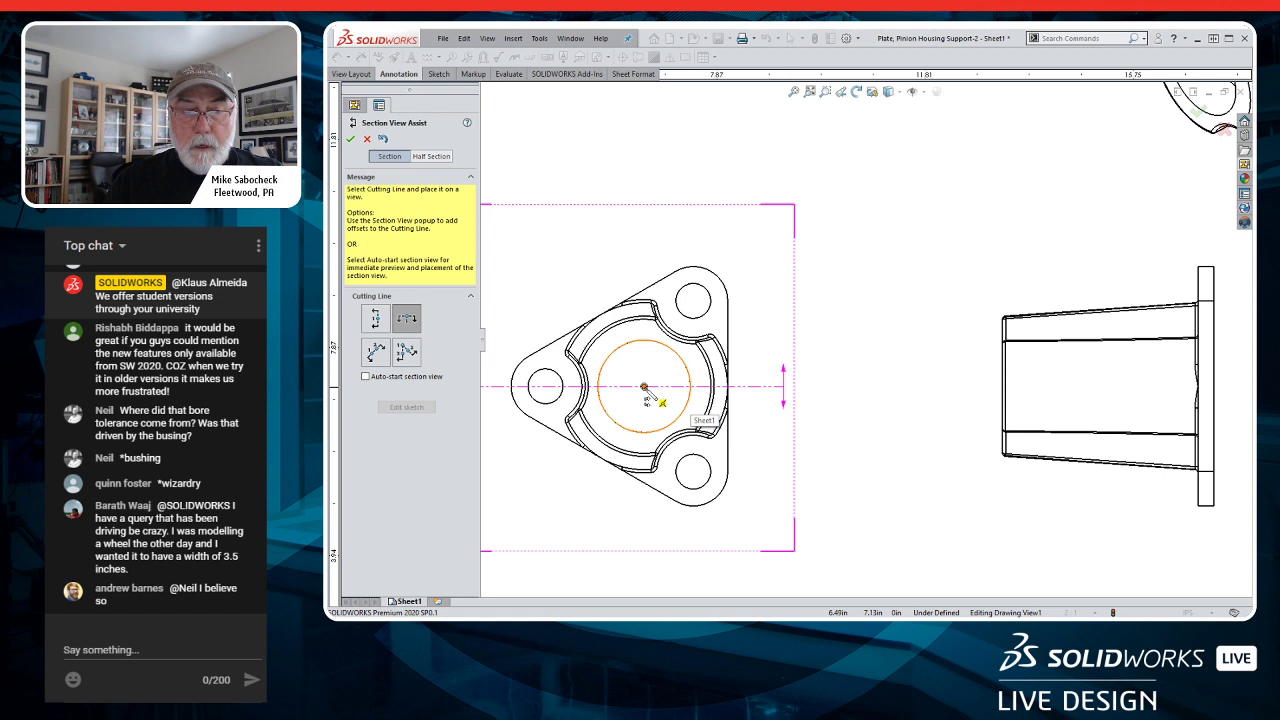
left_click(644, 387)
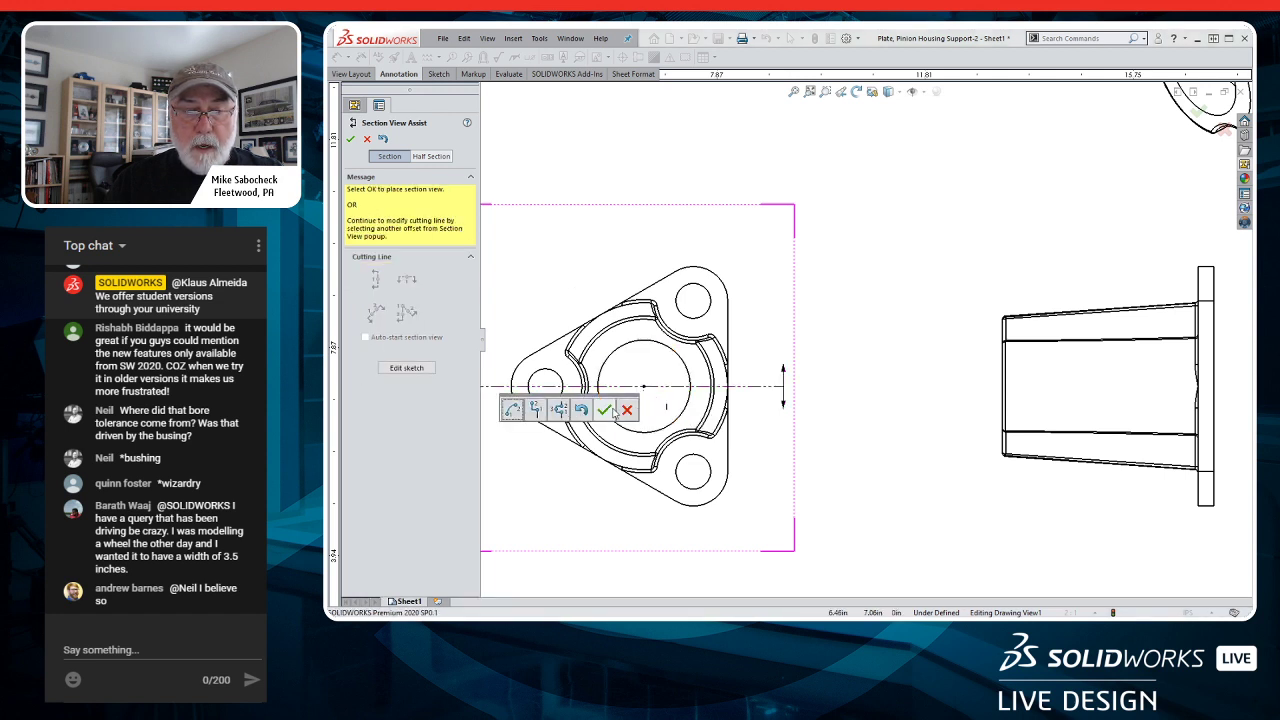
left_click(604, 411)
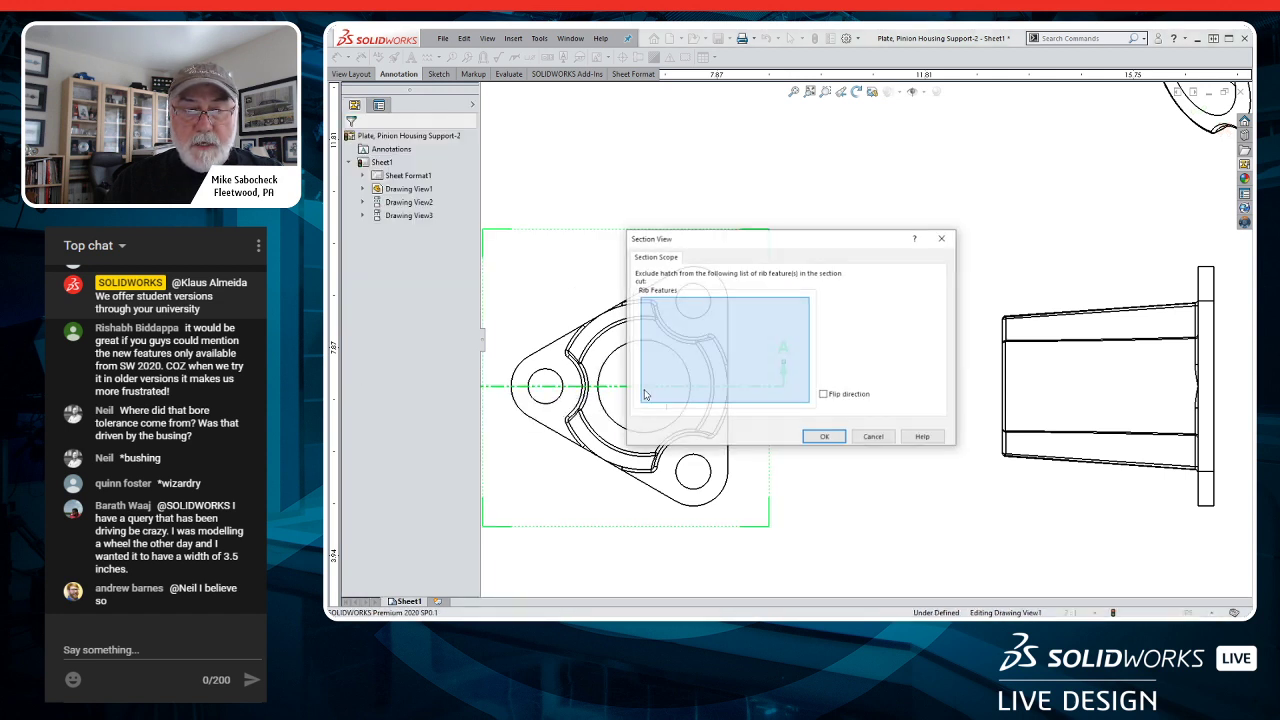
left_click(825, 437)
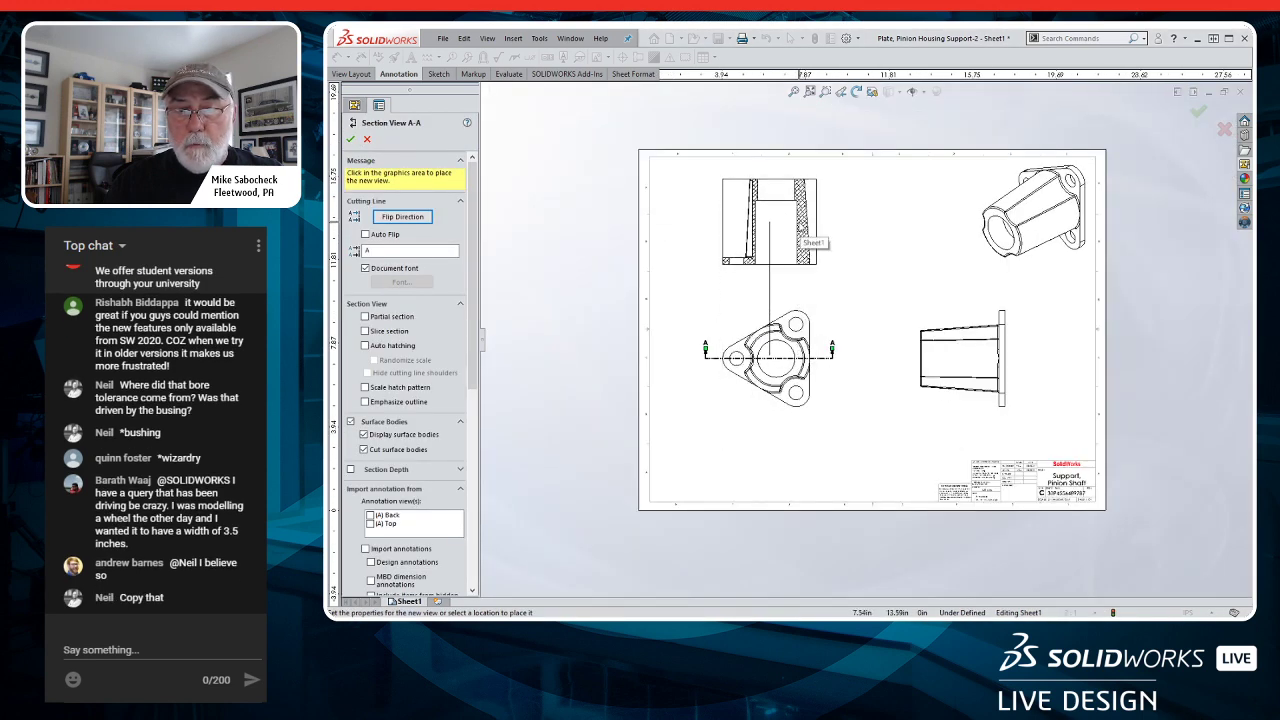
left_click(790, 230)
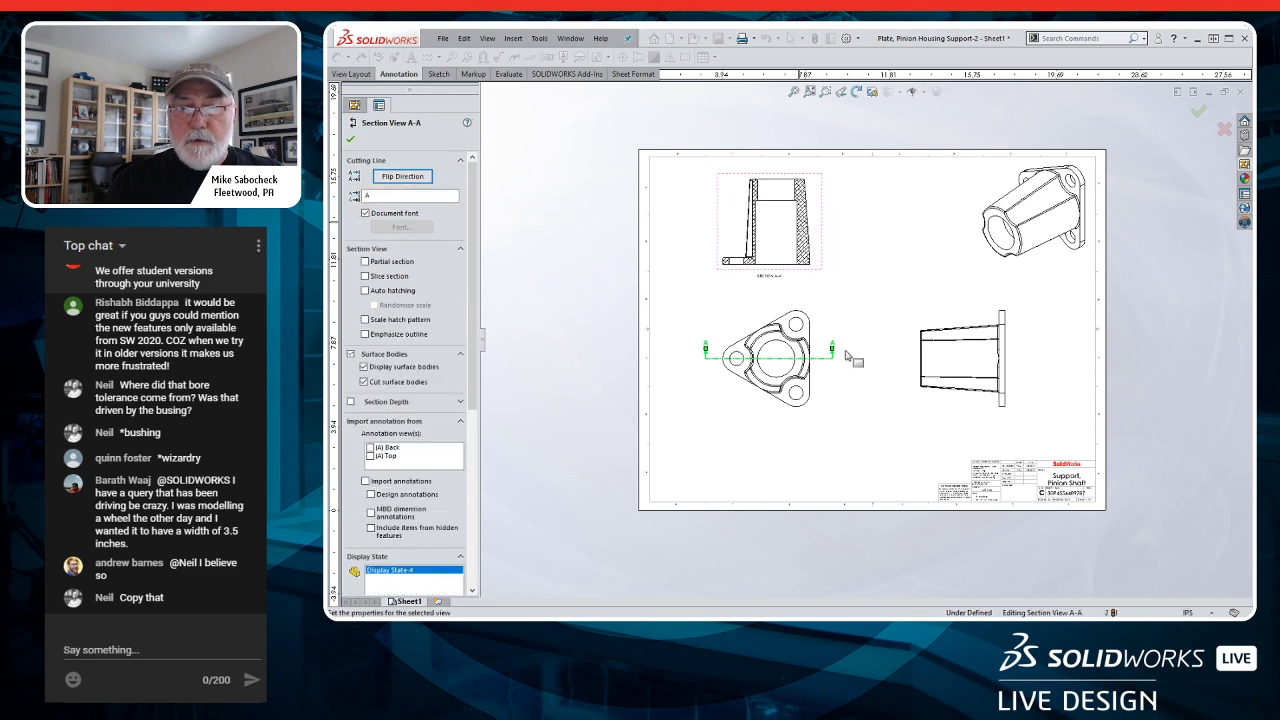
- Flip the cutting direction of section line A-A on the front view and rebuild the drawing to update the section view
scroll(843, 357, "down", 3)
scroll(843, 360, "up", 2)
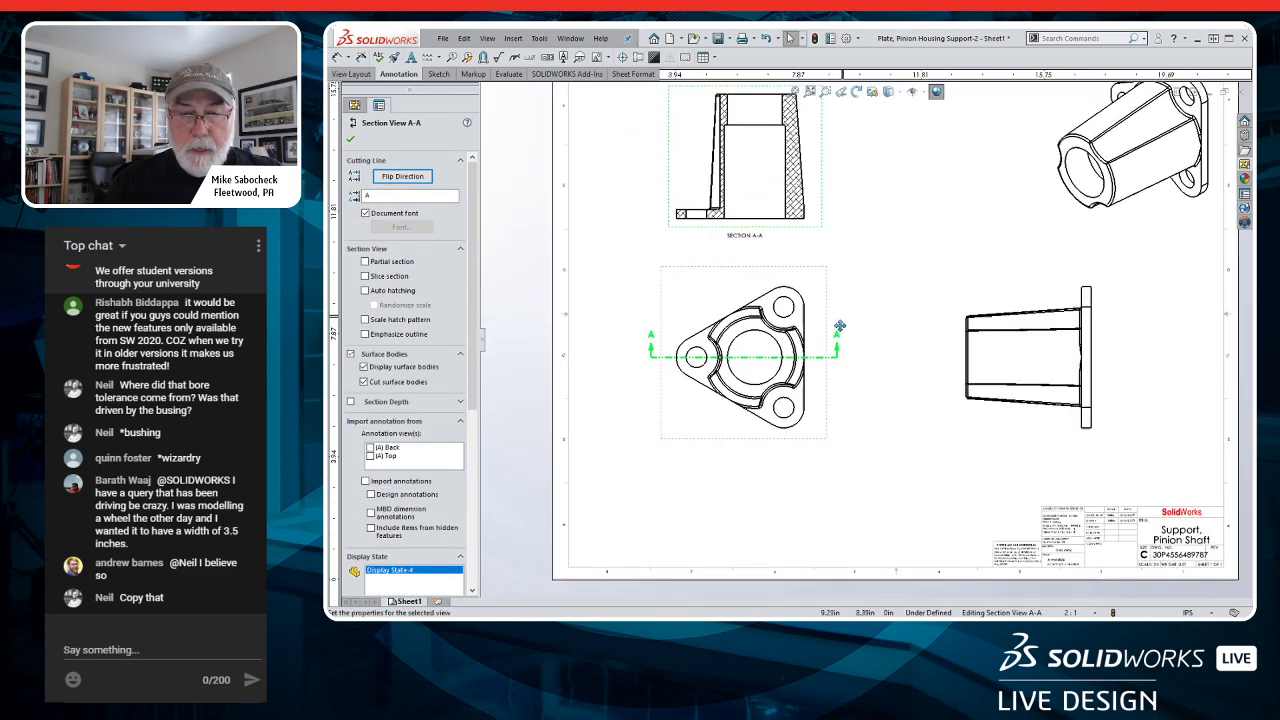
scroll(822, 390, "down", 1)
scroll(822, 390, "down", 1)
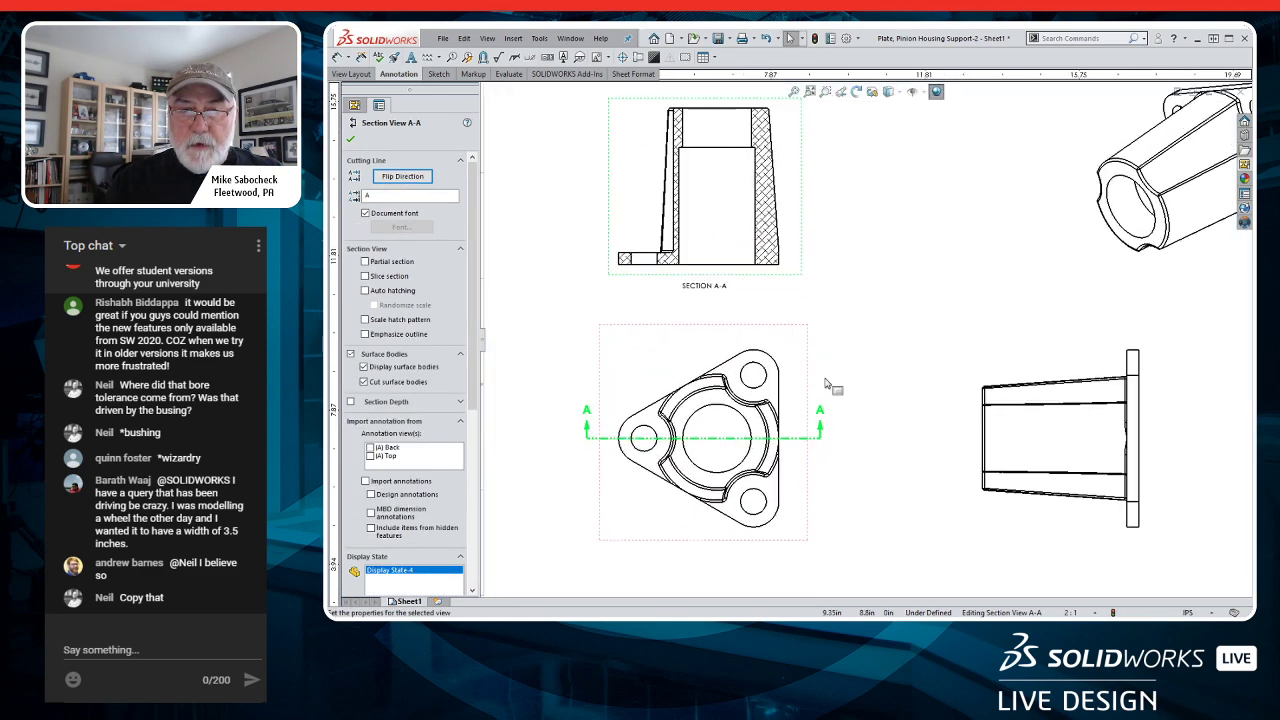
double_click(800, 440)
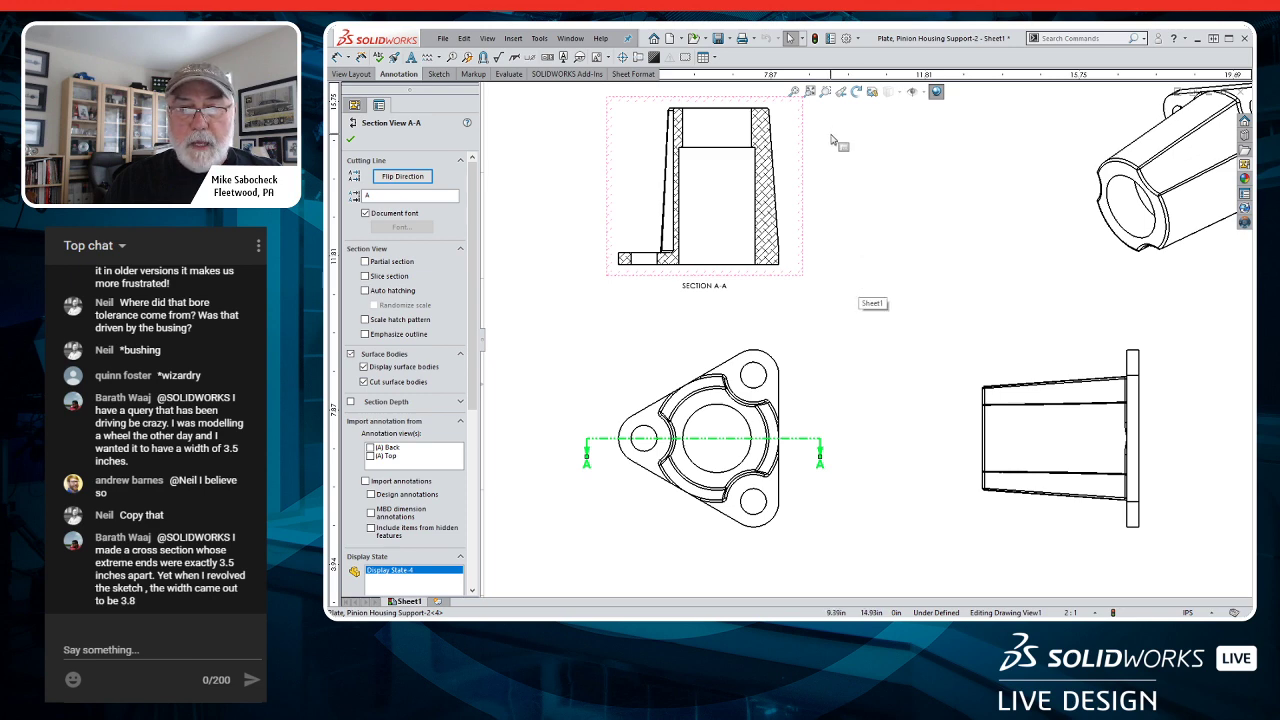
scroll(835, 134, "up", 2)
scroll(835, 134, "down", 2)
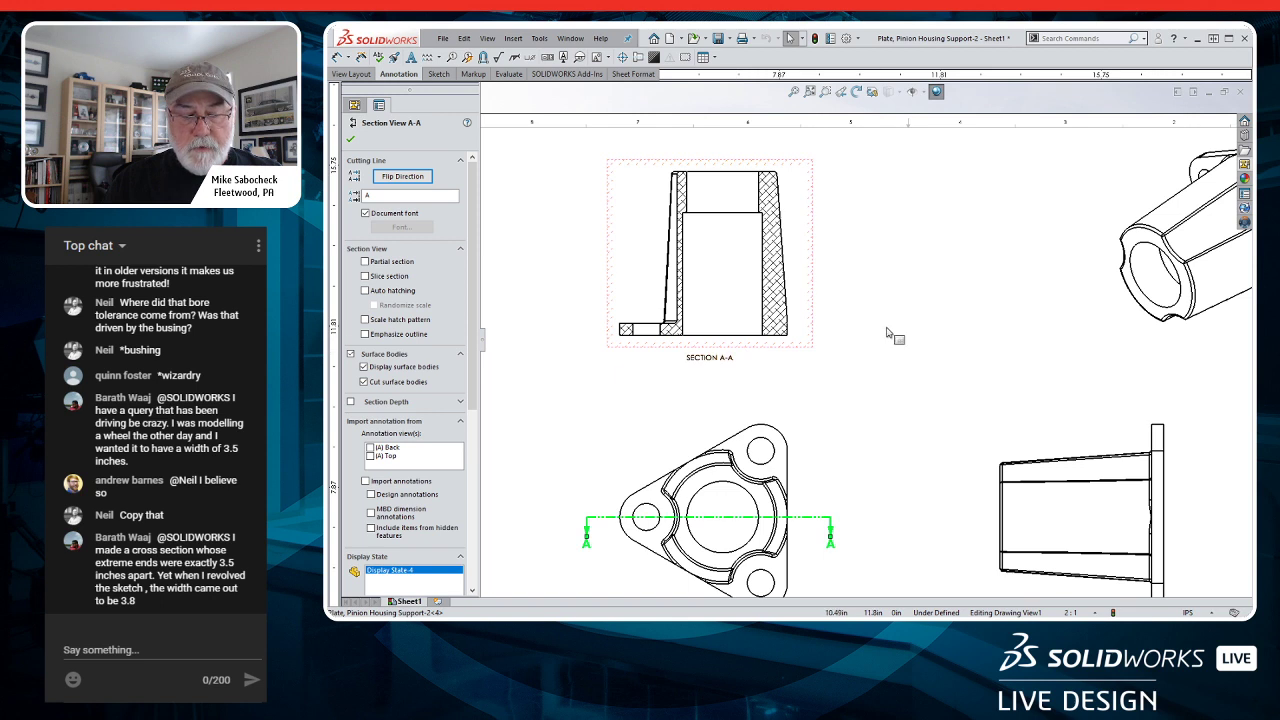
left_click(818, 38)
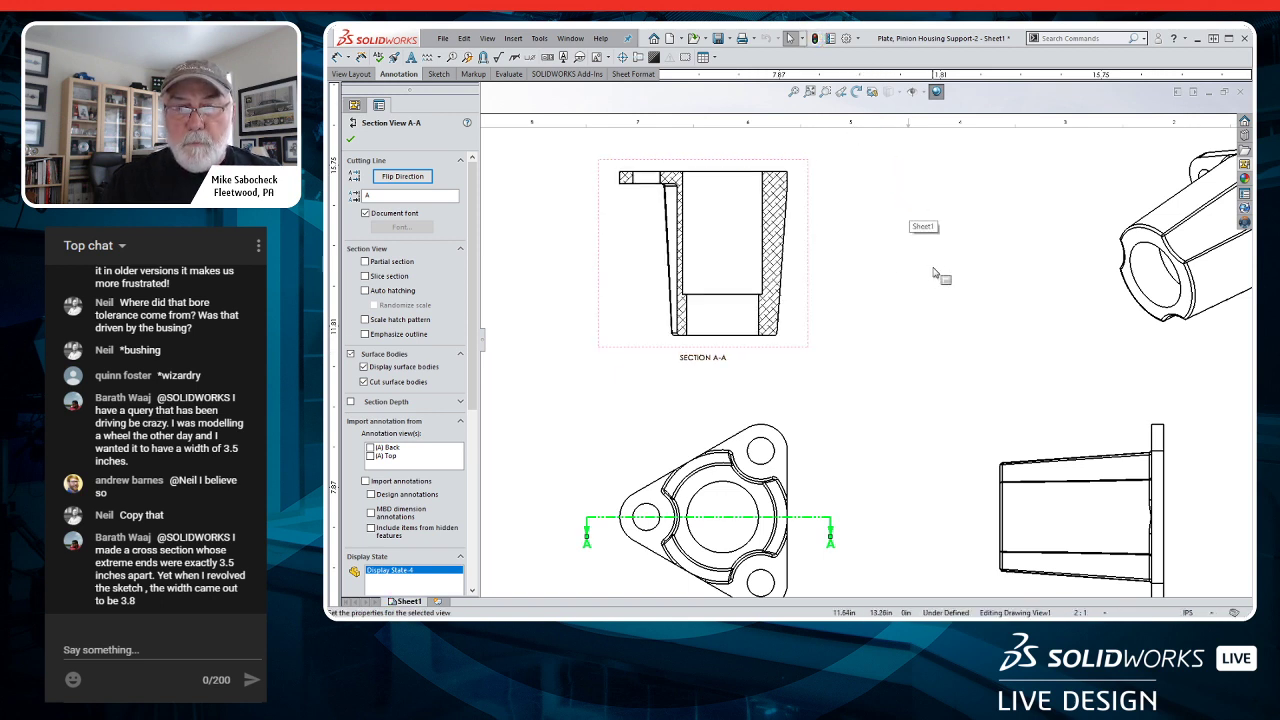
key("f")
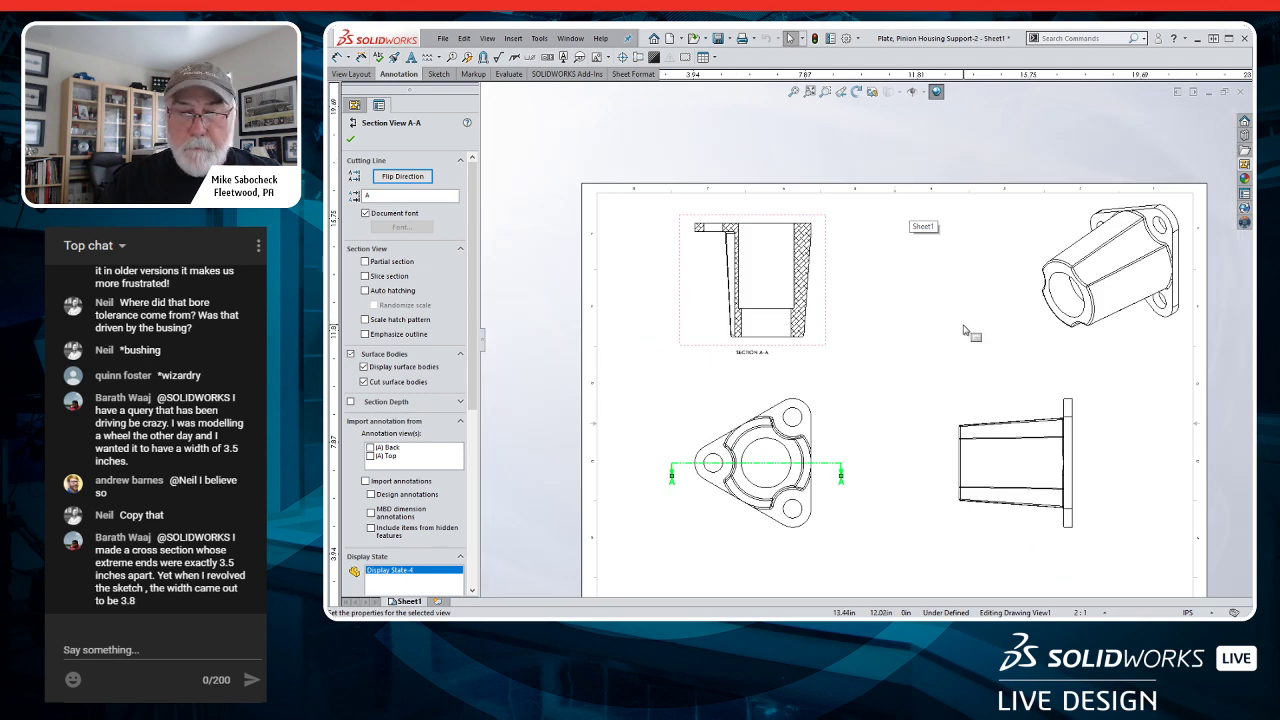
key("f")
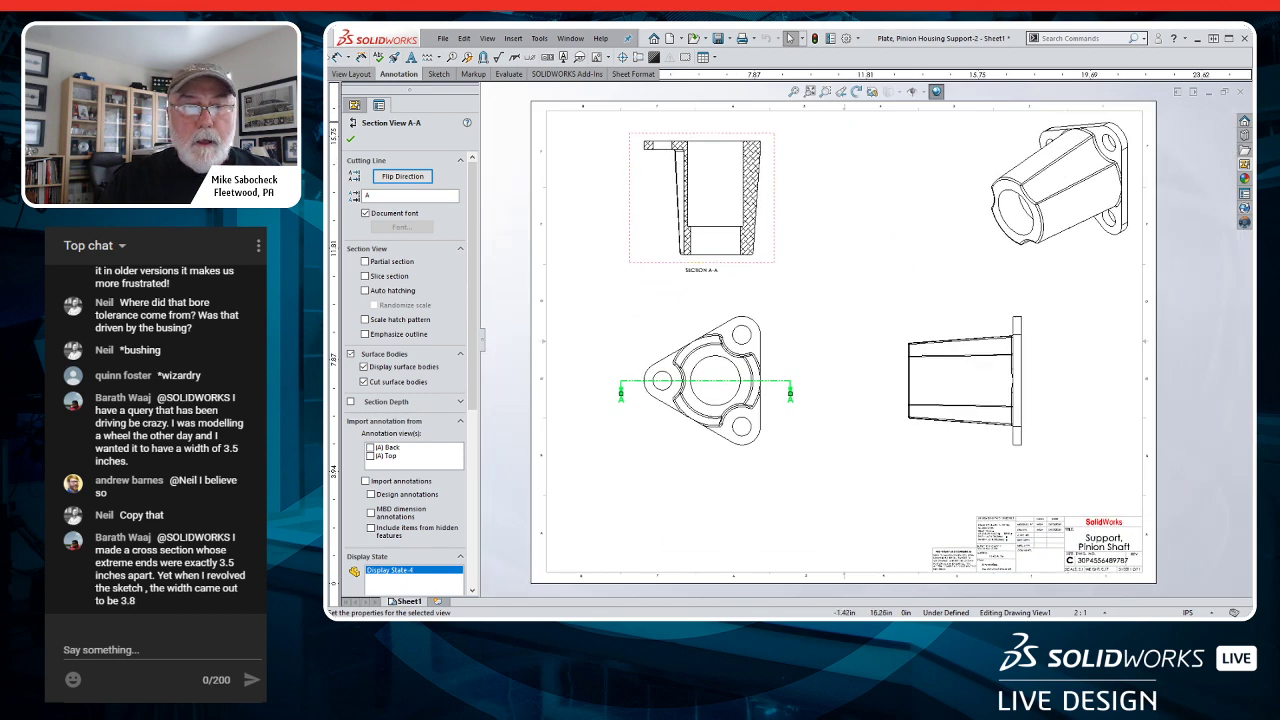
- Insert model items from the entire model, importing the dimensions marked for drawing into all views with duplicates eliminated
left_click(361, 57)
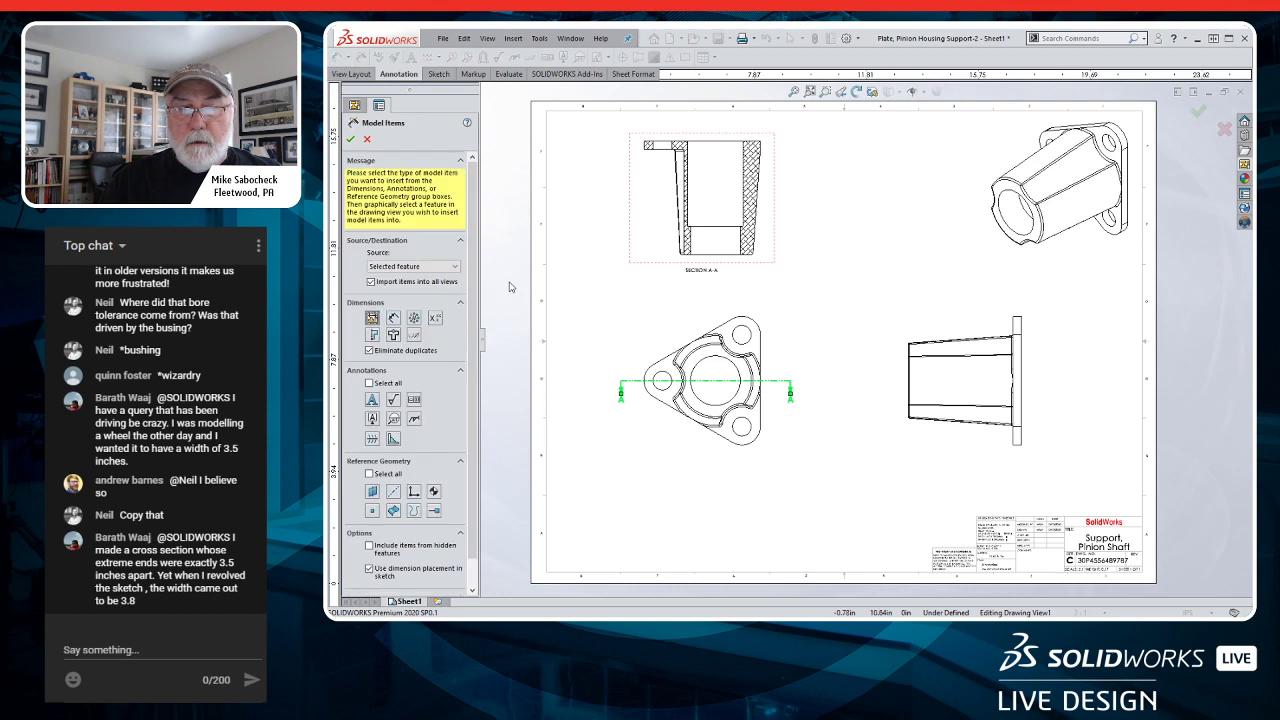
left_click(454, 266)
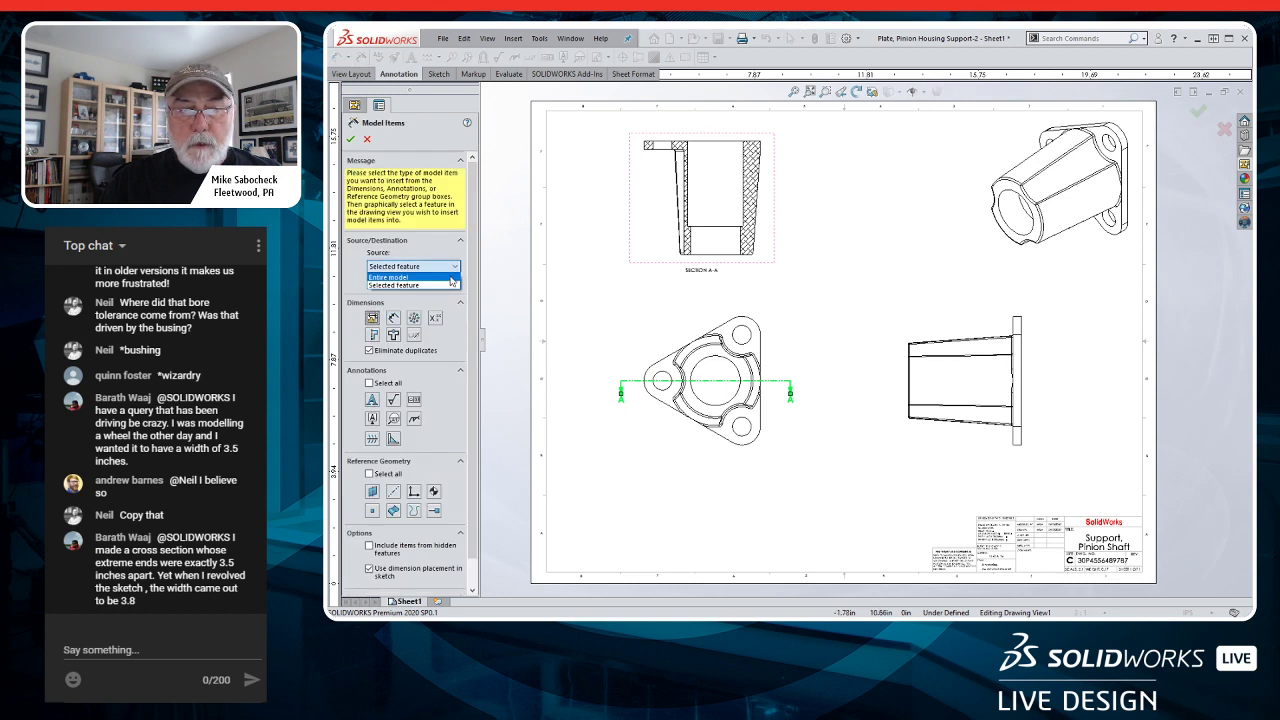
left_click(410, 285)
left_click(352, 140)
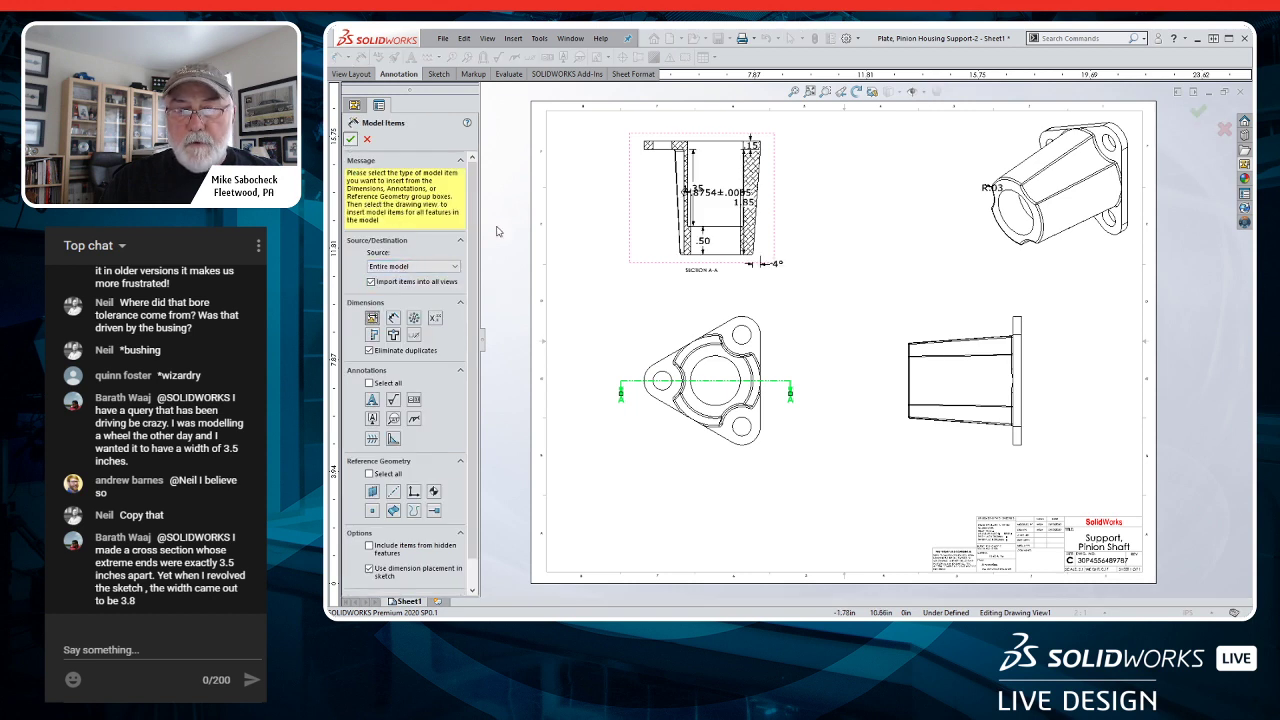
- Arrange section A-A's dimensions clear of the geometry: 1.85 and .15 to its right, 1.35 and .50 to its left, bore diameter below
scroll(757, 337, "down", 2)
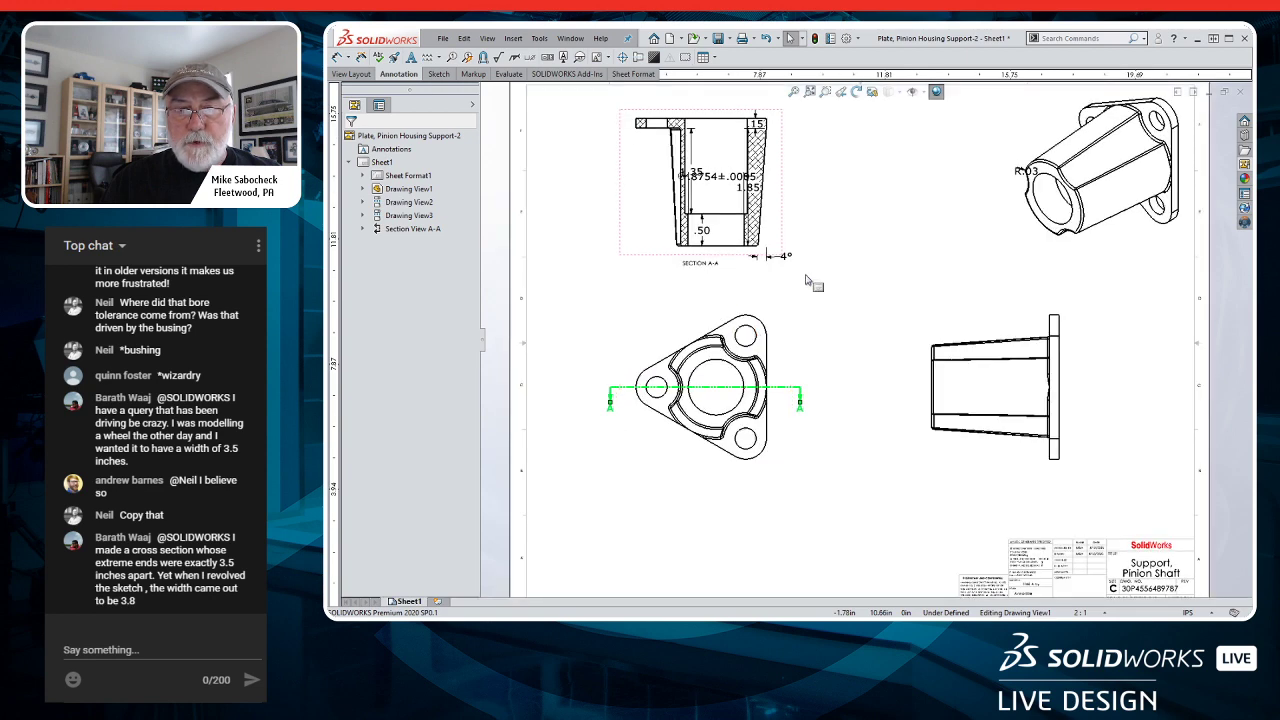
scroll(801, 178, "down", 2)
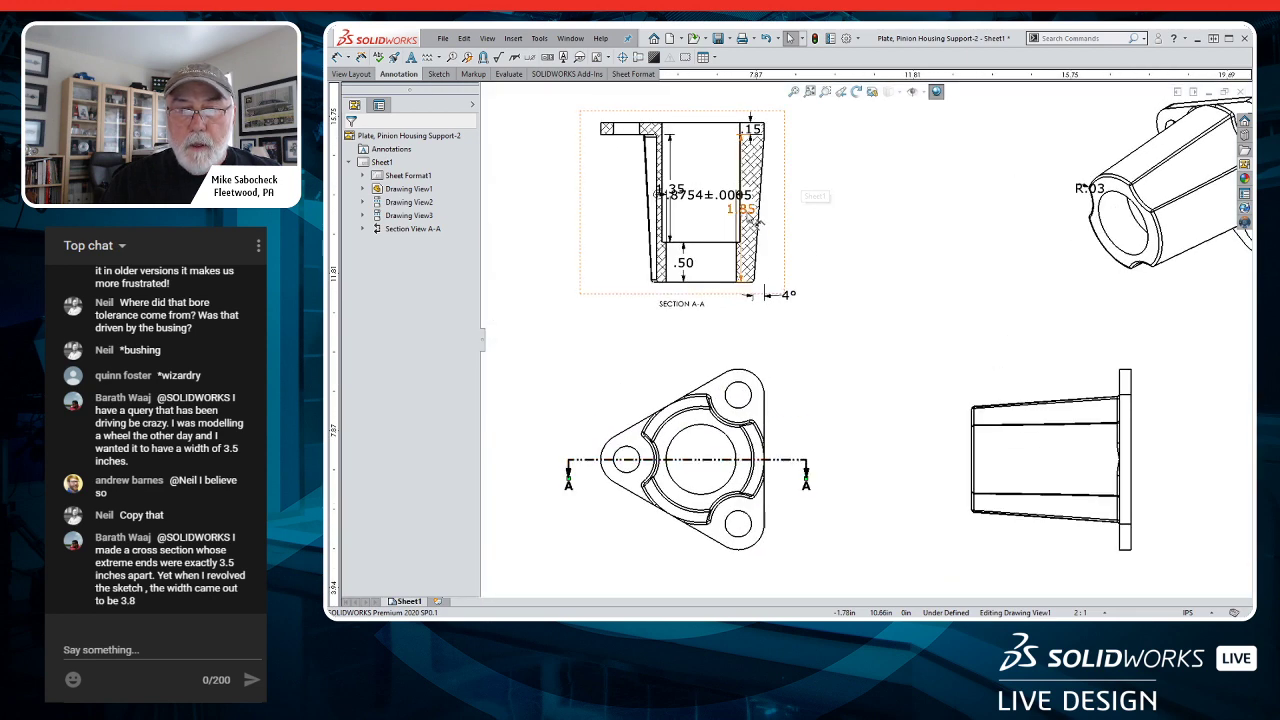
left_click_drag(768, 216, 828, 210)
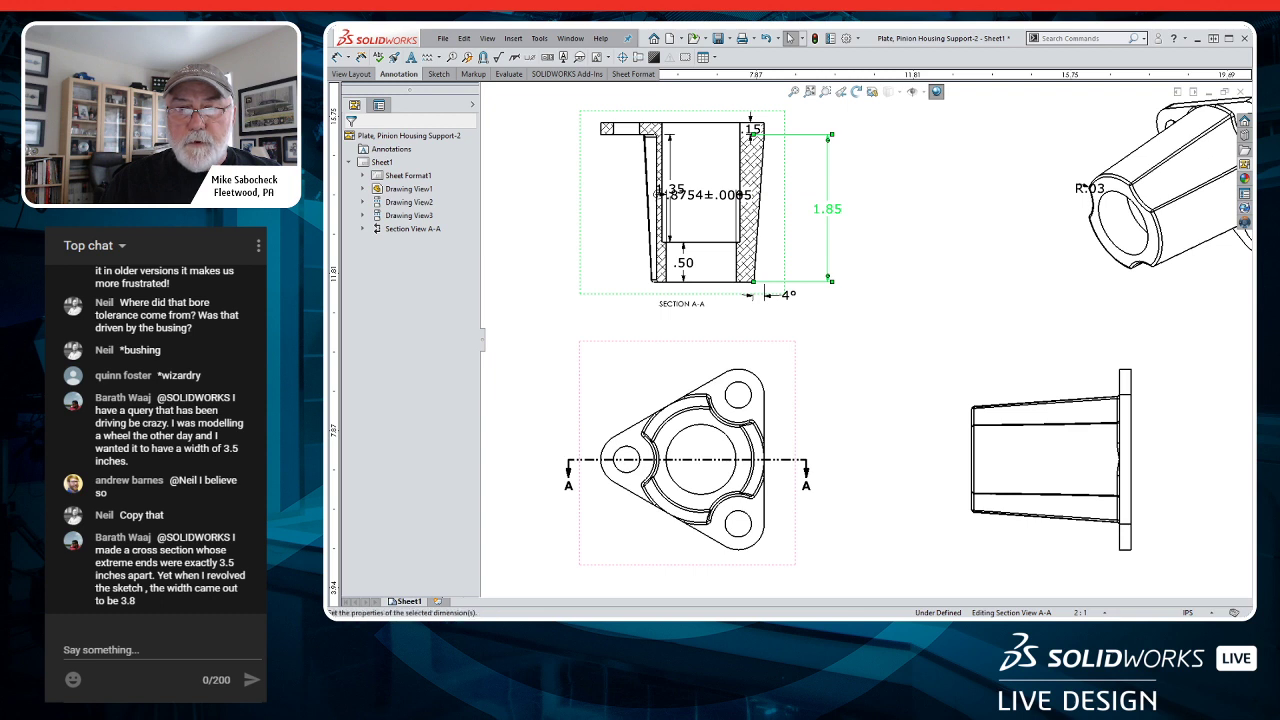
left_click_drag(768, 131, 886, 173)
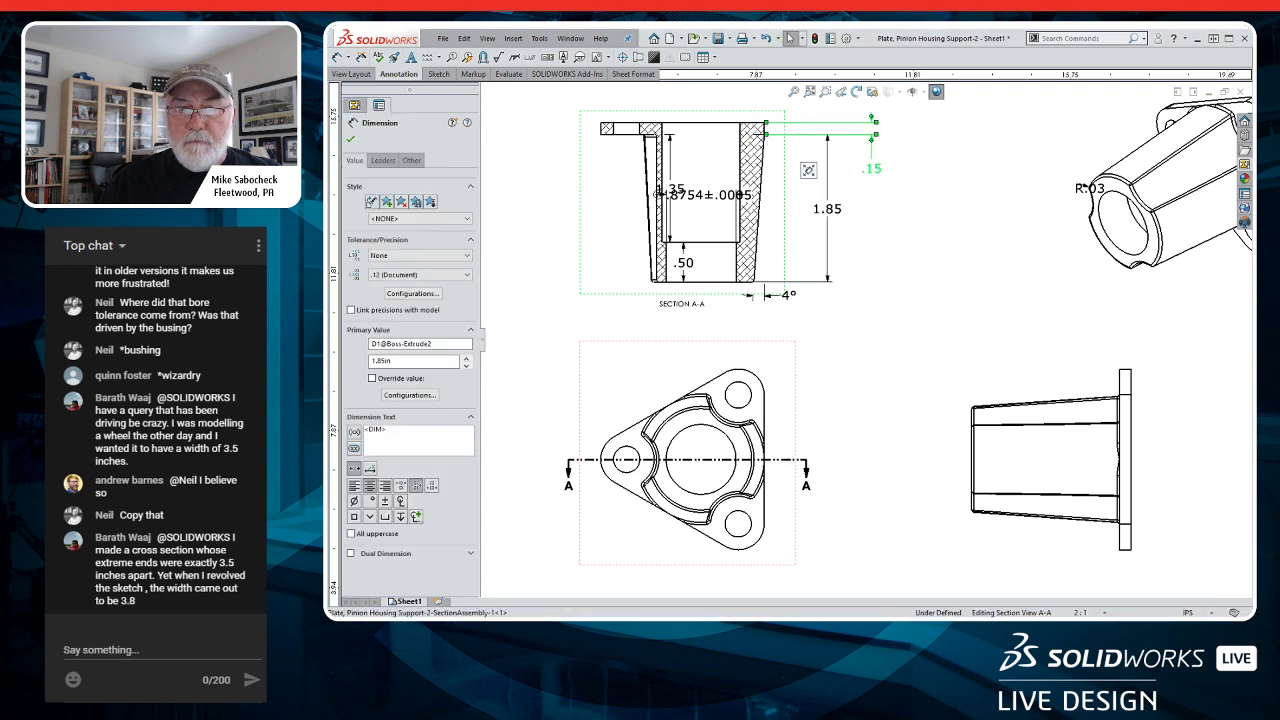
left_click_drag(712, 203, 574, 340)
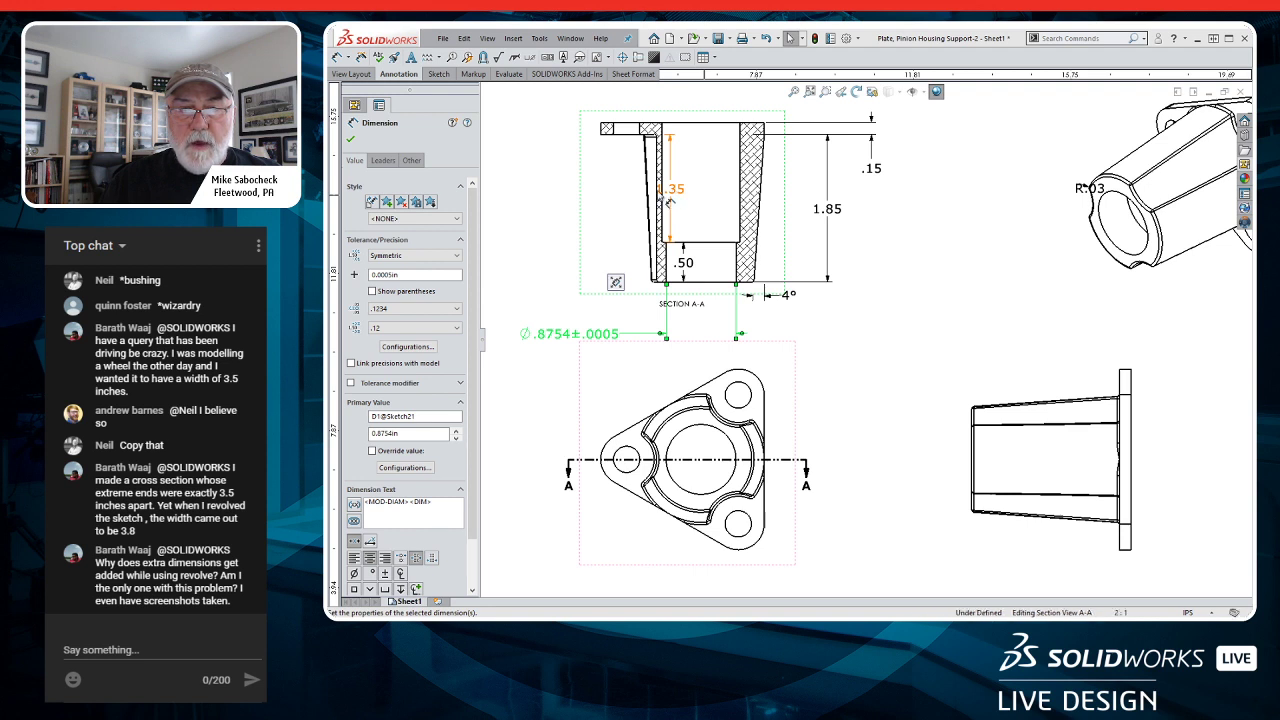
left_click_drag(675, 190, 571, 197)
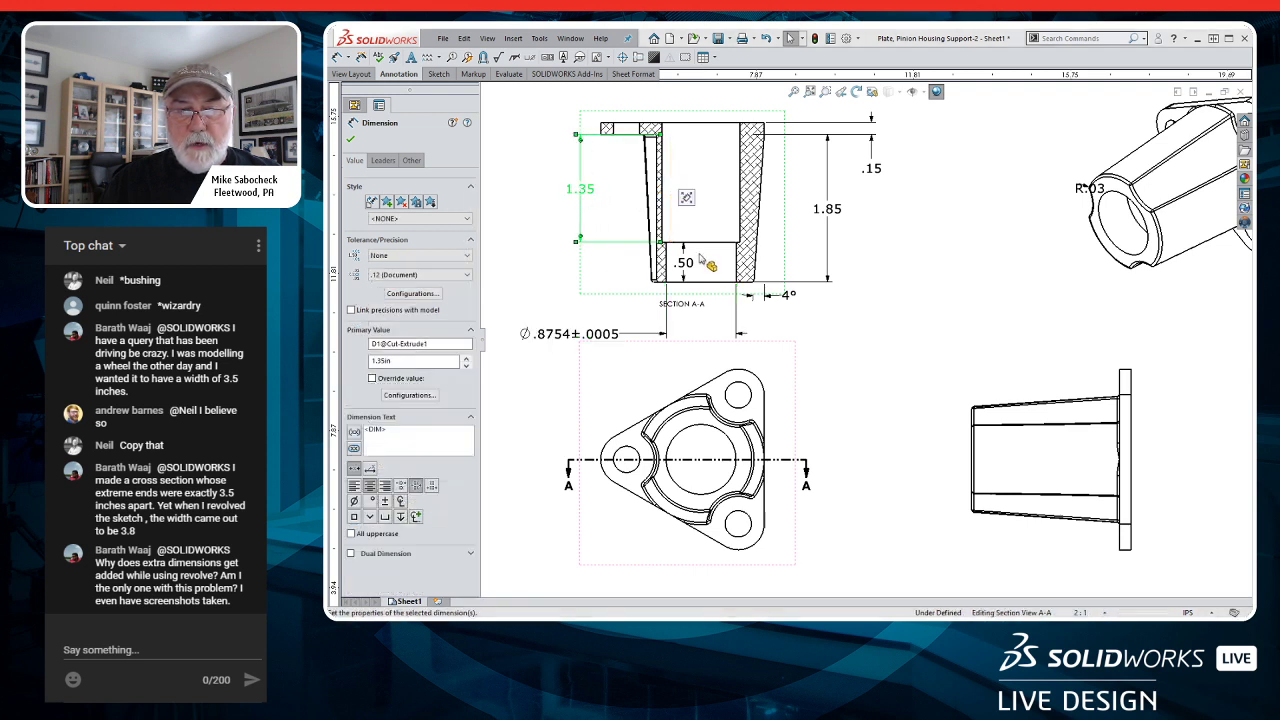
left_click_drag(697, 270, 585, 270)
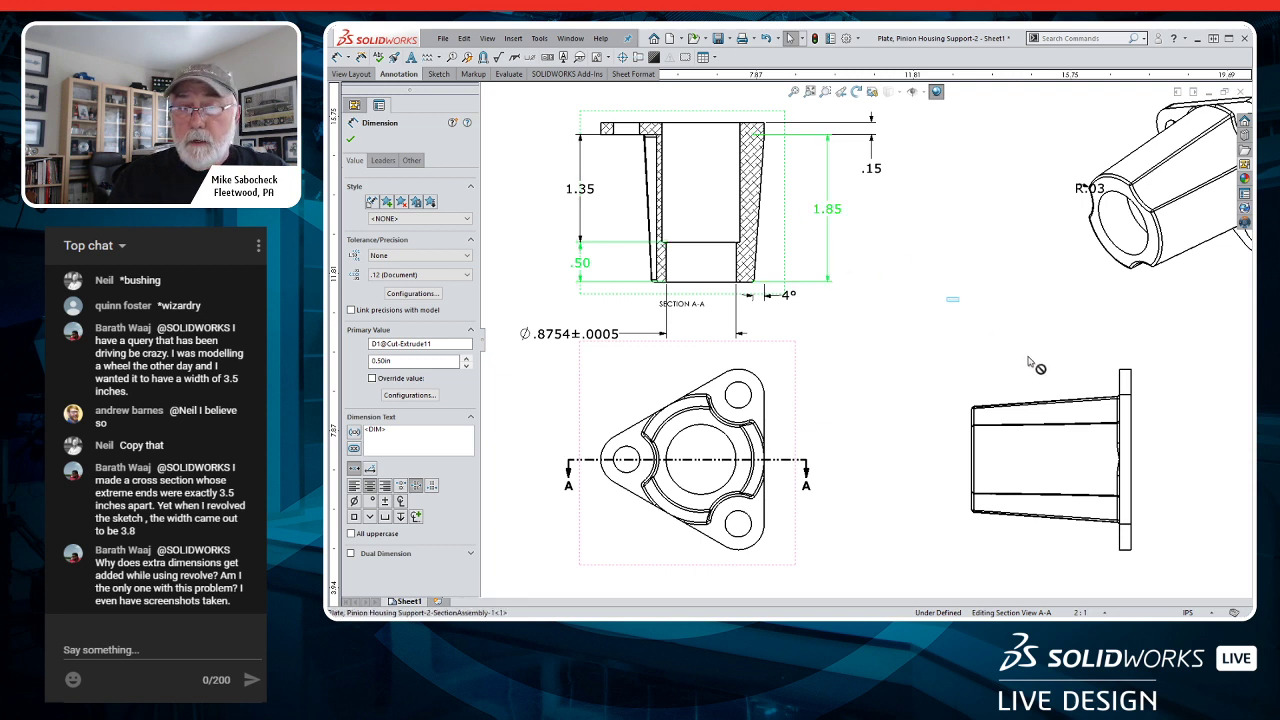
- Move the 1.85 body length and .15 flange thickness dimensions from section view A-A to the projected right side view
left_click_drag(1048, 391, 1045, 318, "shift")
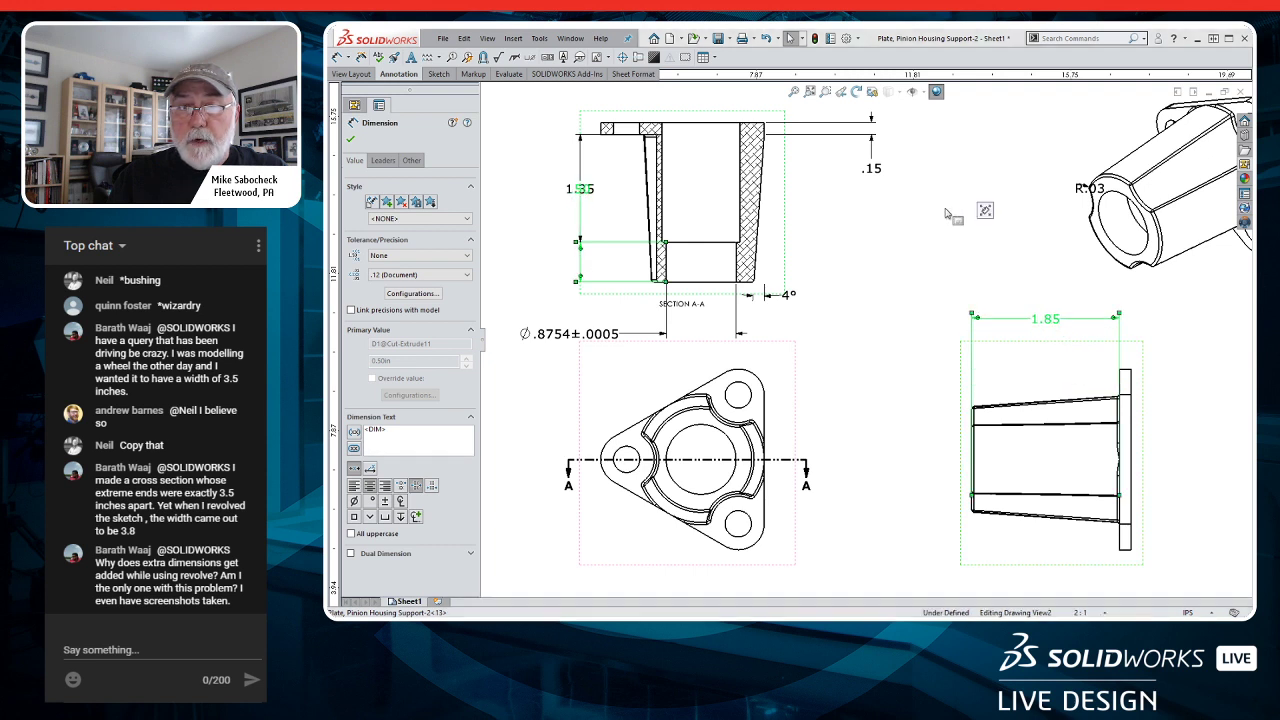
left_click_drag(837, 134, 1200, 354, "shift")
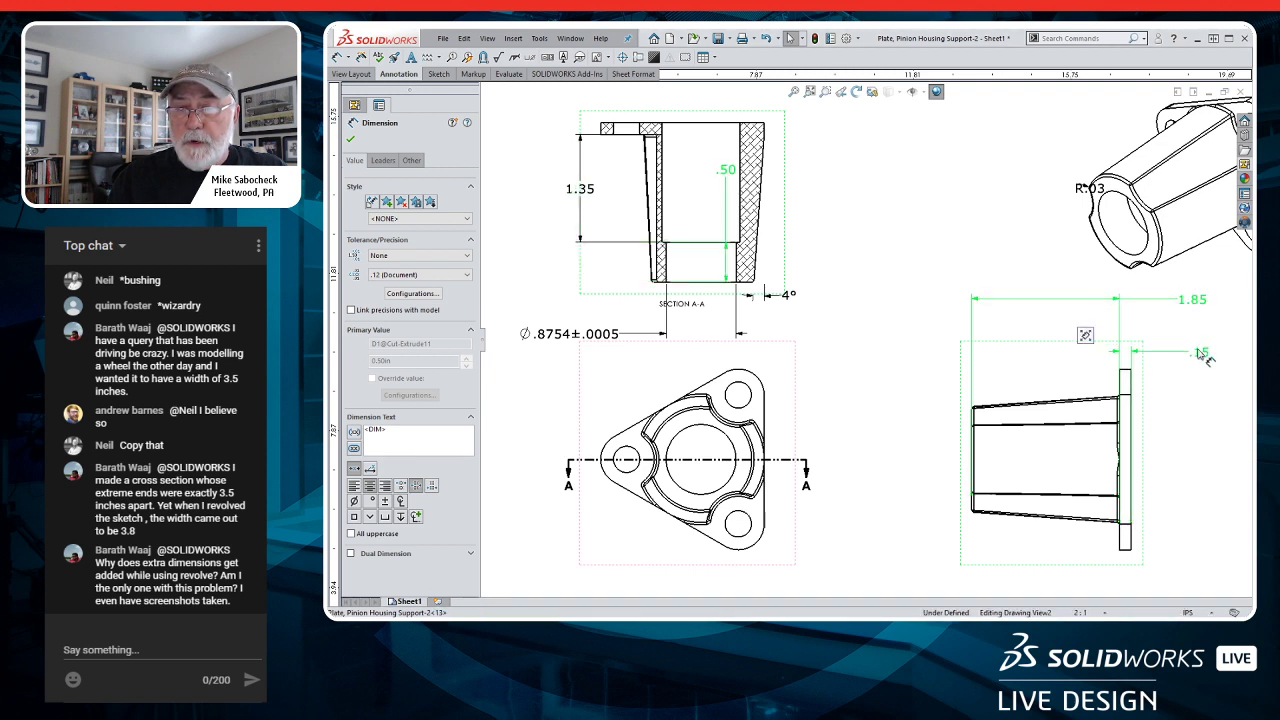
- Line up the 1.85 and .15 dimensions of the right side view and auto-arrange them above the part
left_click(933, 262)
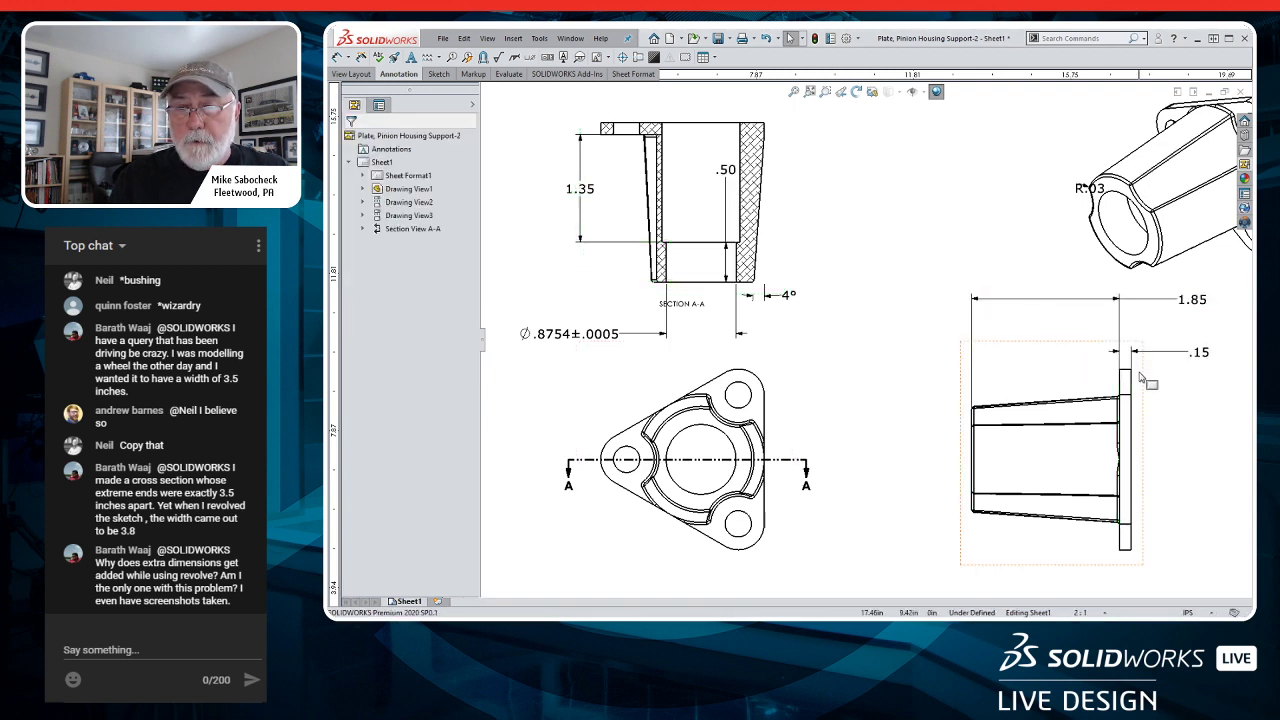
scroll(1140, 375, "down", 5)
scroll(990, 360, "up", 6)
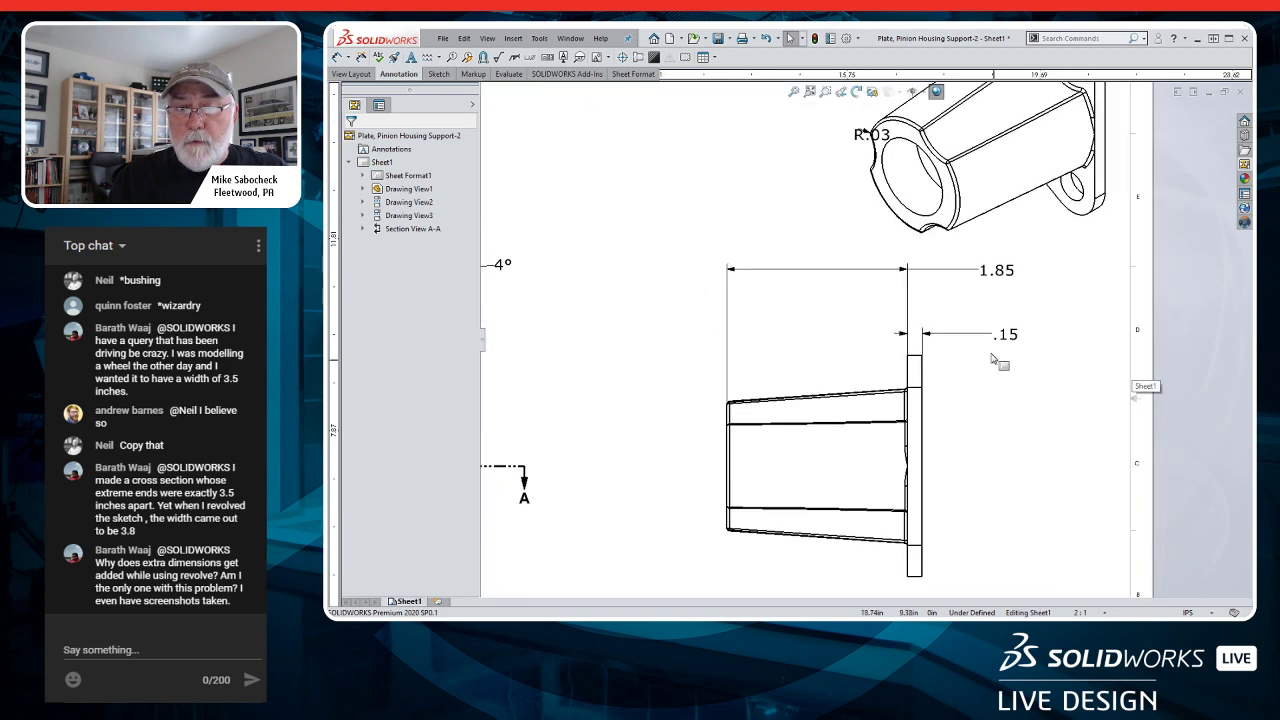
left_click_drag(1005, 335, 1000, 272)
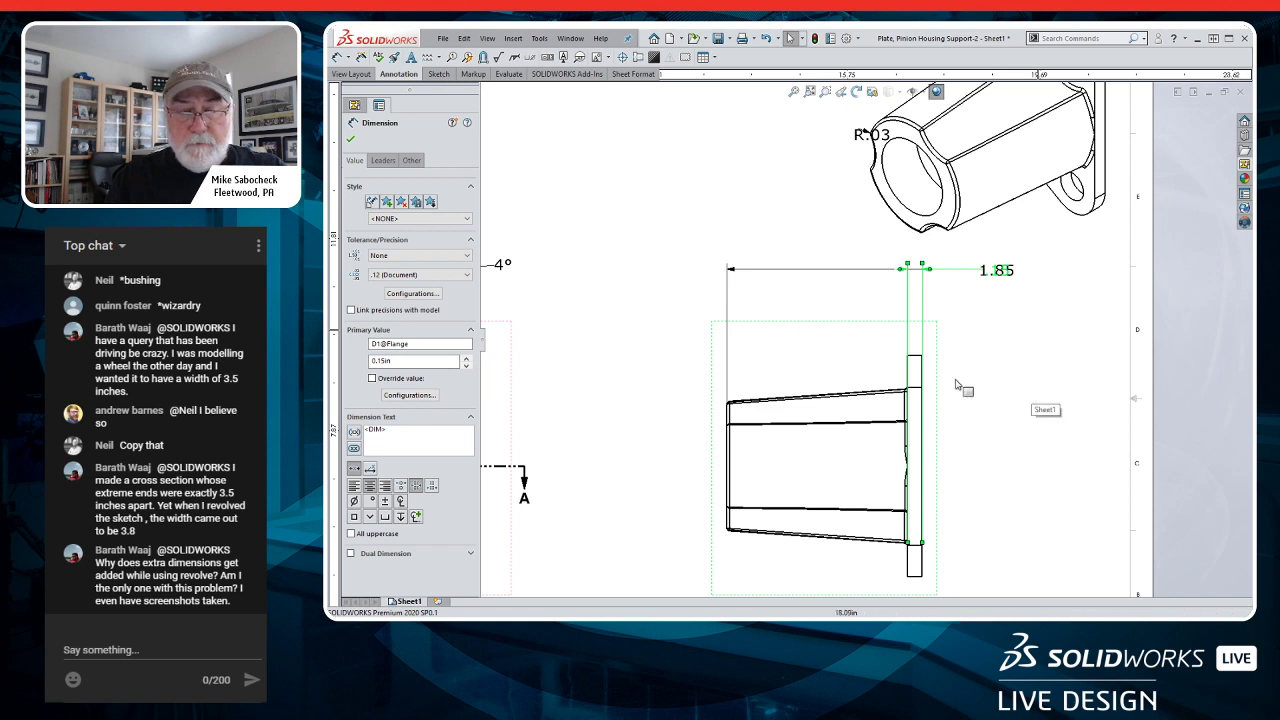
left_click_drag(678, 216, 786, 310)
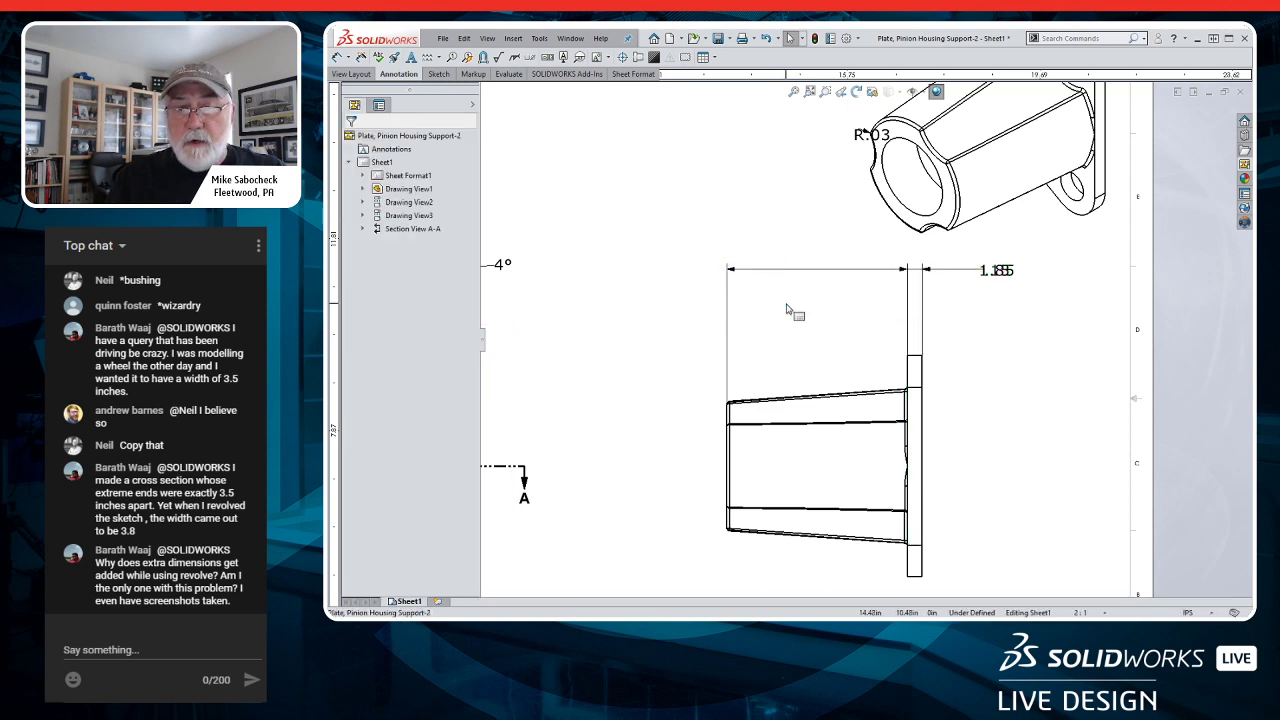
left_click(1008, 298)
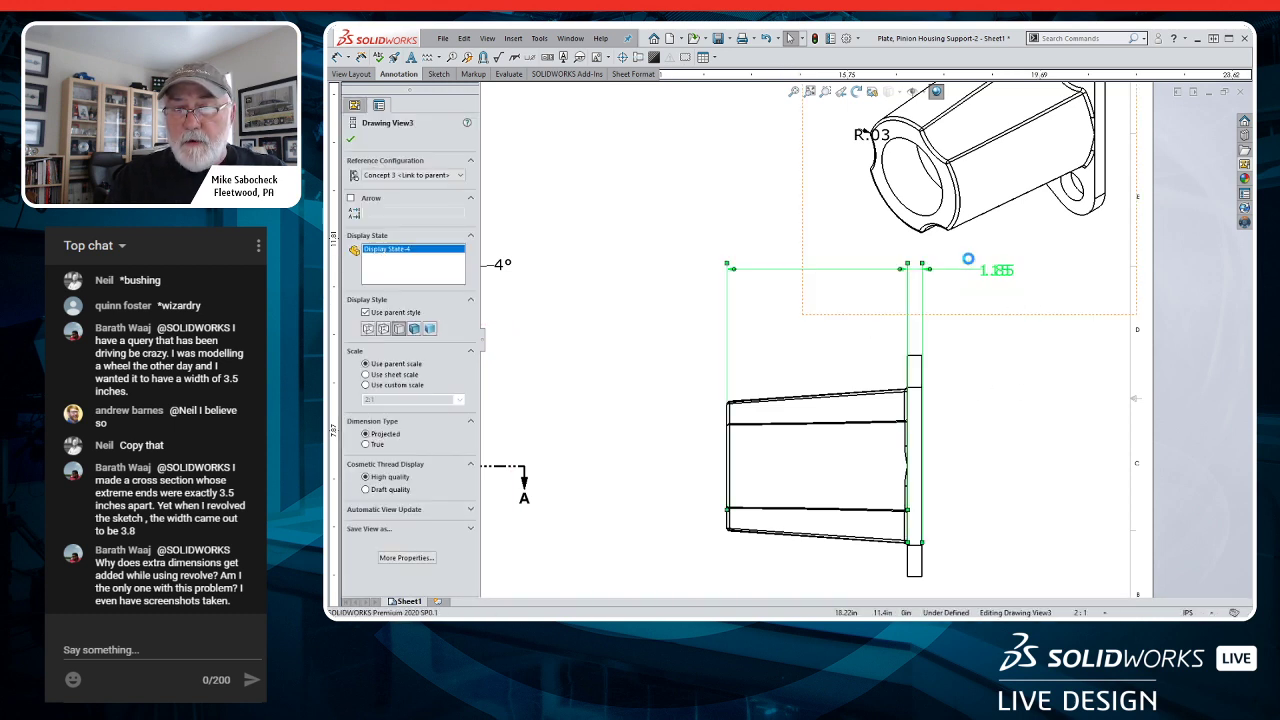
left_click(972, 266)
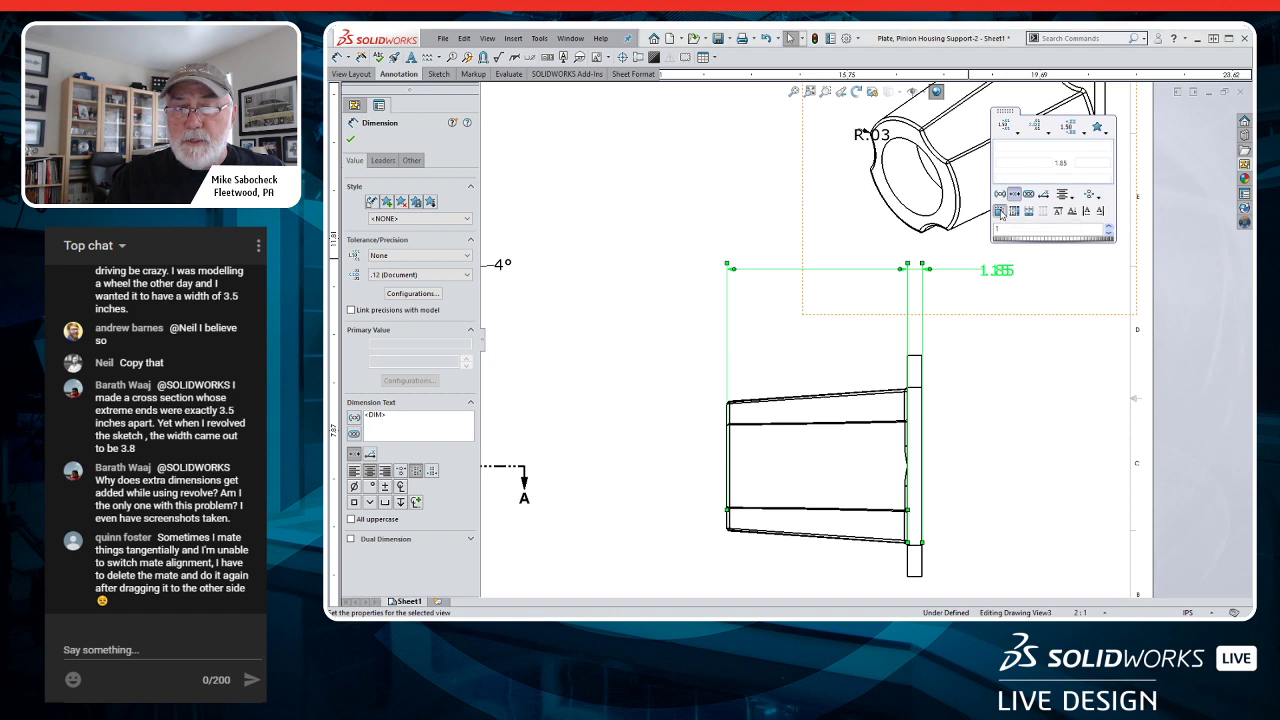
left_click(1000, 212)
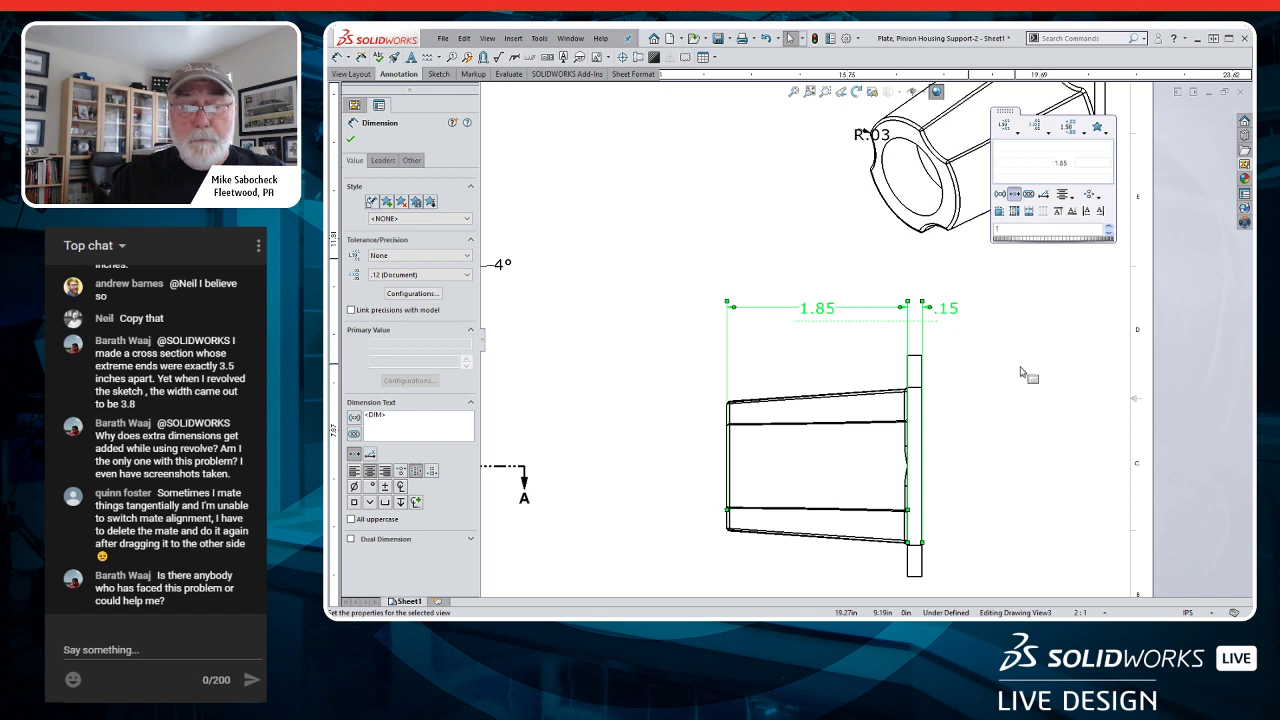
- Move the .15 flange dimension text farther outside its extension lines and pull the R.03 fillet dimension clear of the isometric view
left_click_drag(946, 310, 1000, 318)
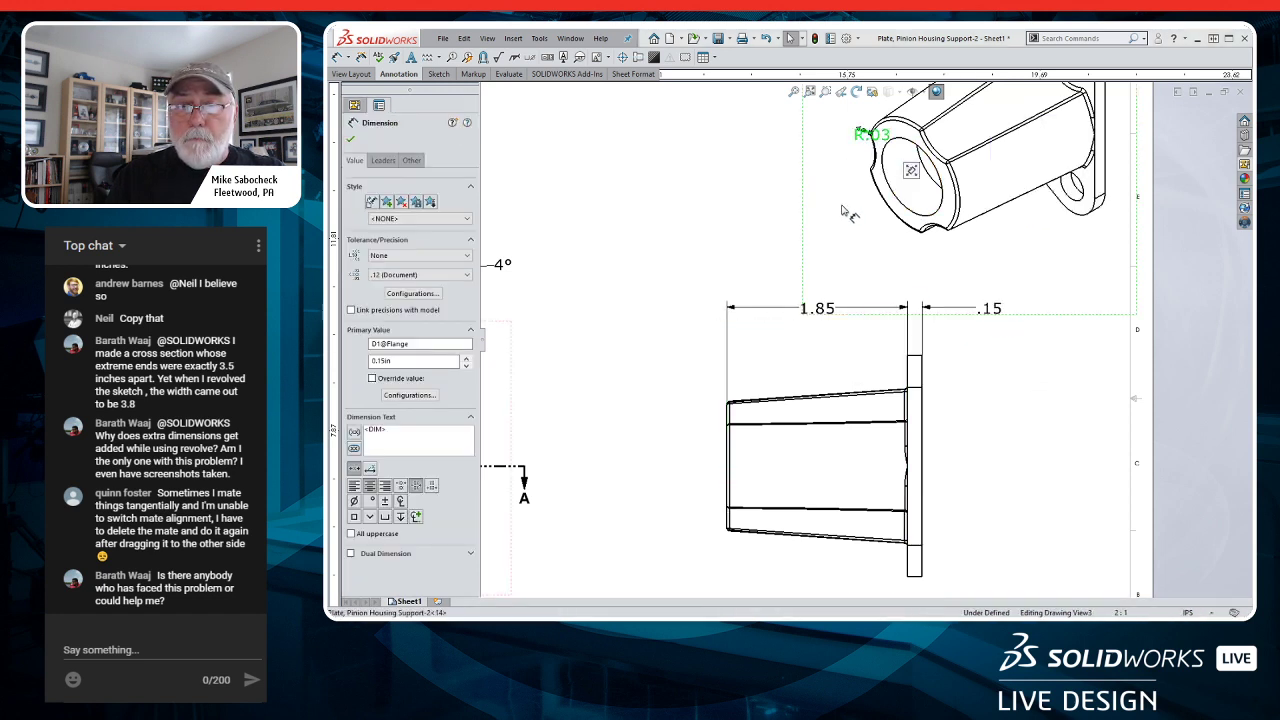
left_click_drag(866, 135, 780, 128)
scroll(868, 338, "up", 5)
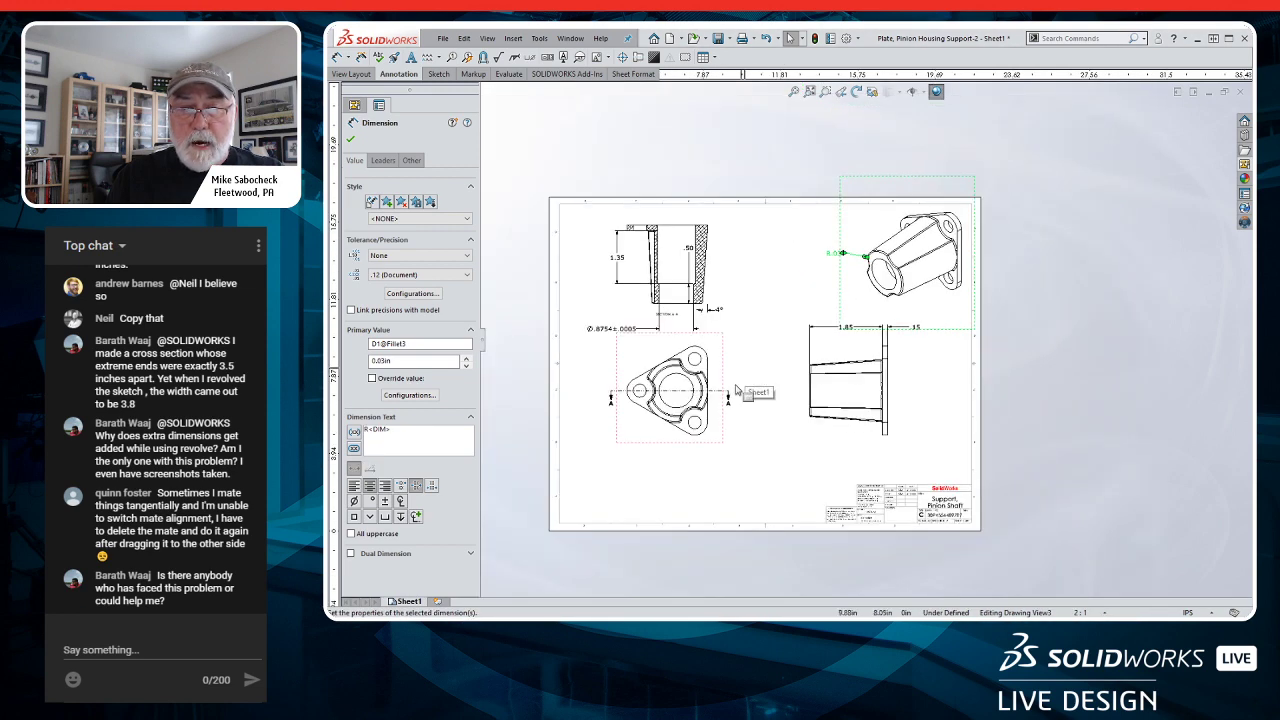
- Add center marks to the three mounting holes and the central bore in the front view
scroll(738, 390, "down", 3)
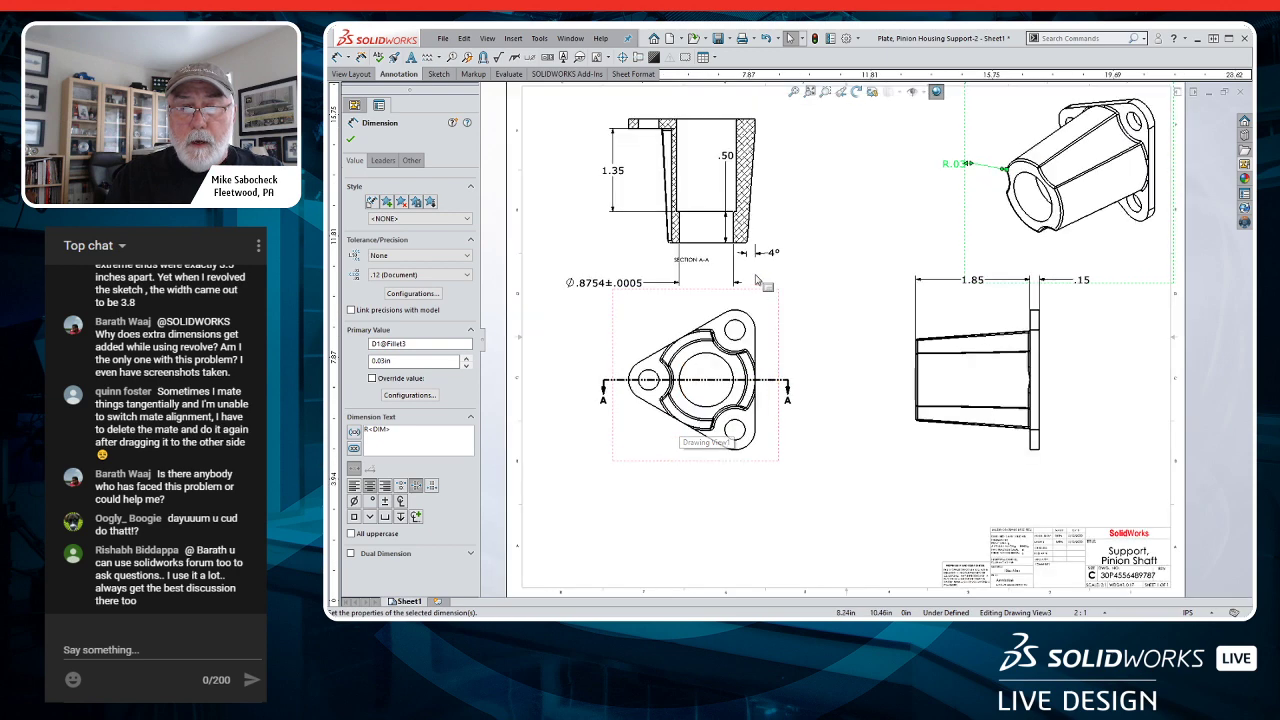
scroll(643, 146, "down", 1)
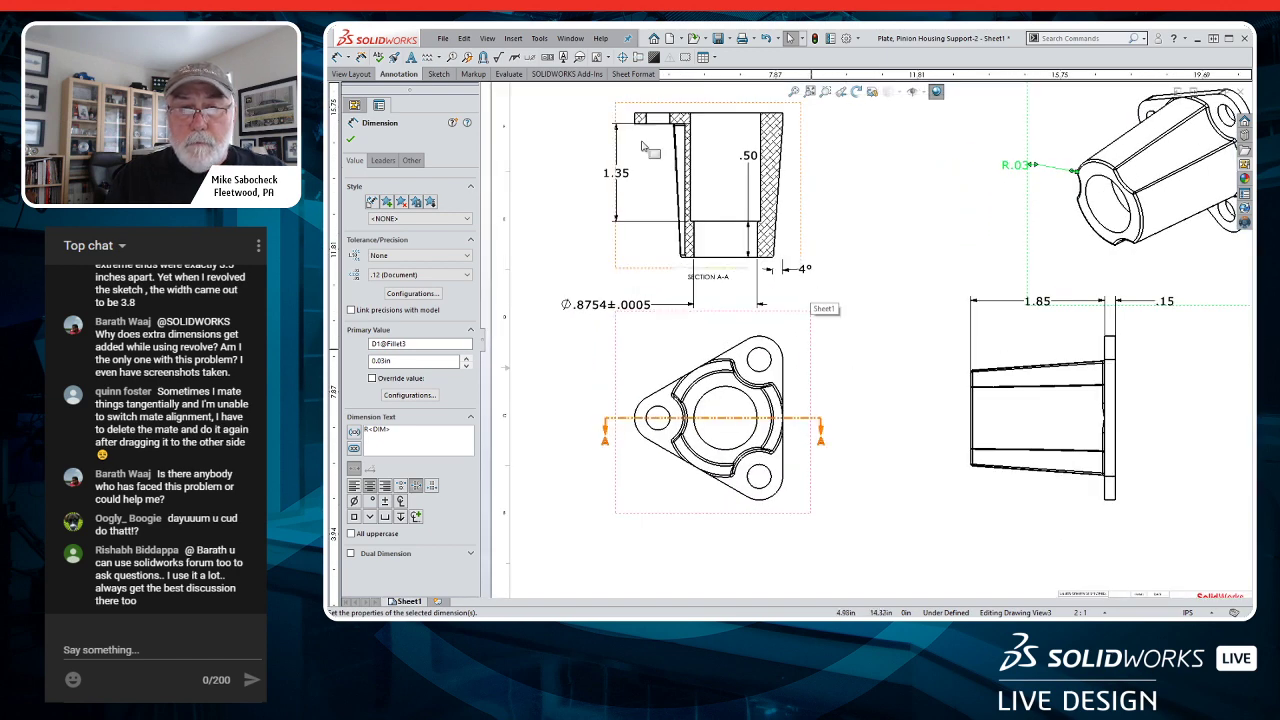
left_click(774, 364)
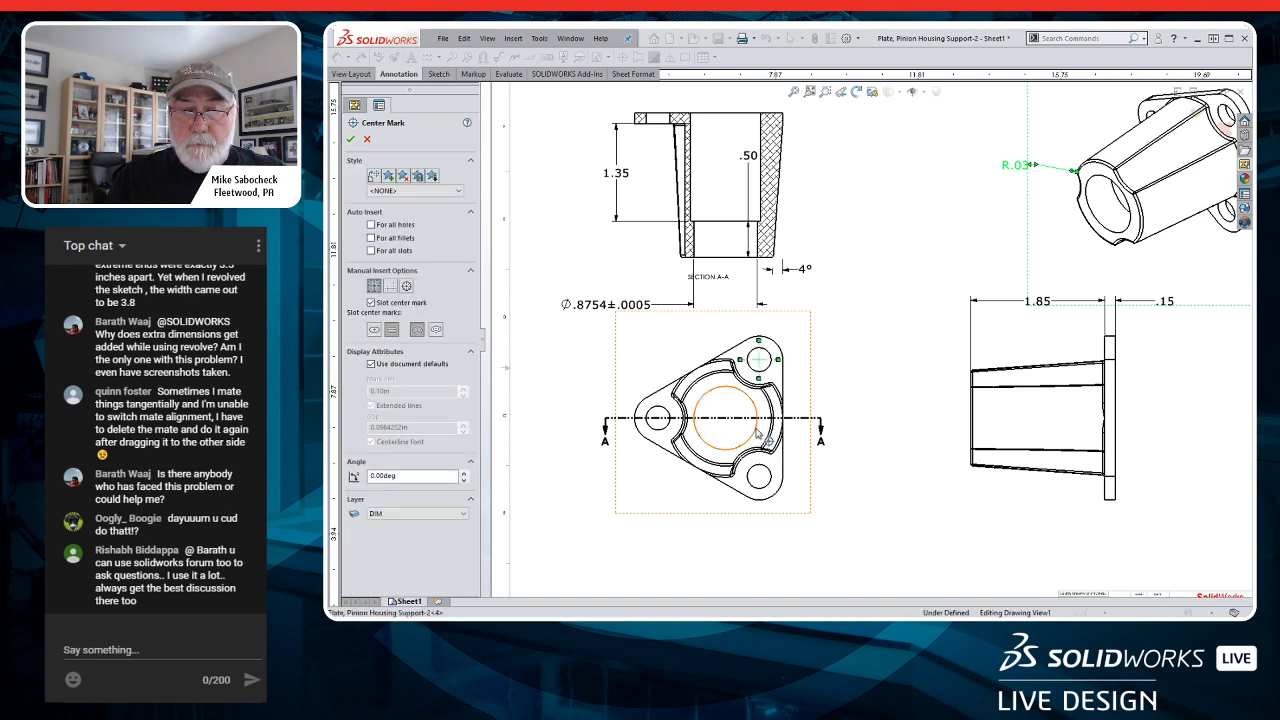
left_click(759, 428)
left_click(769, 473)
left_click(655, 430)
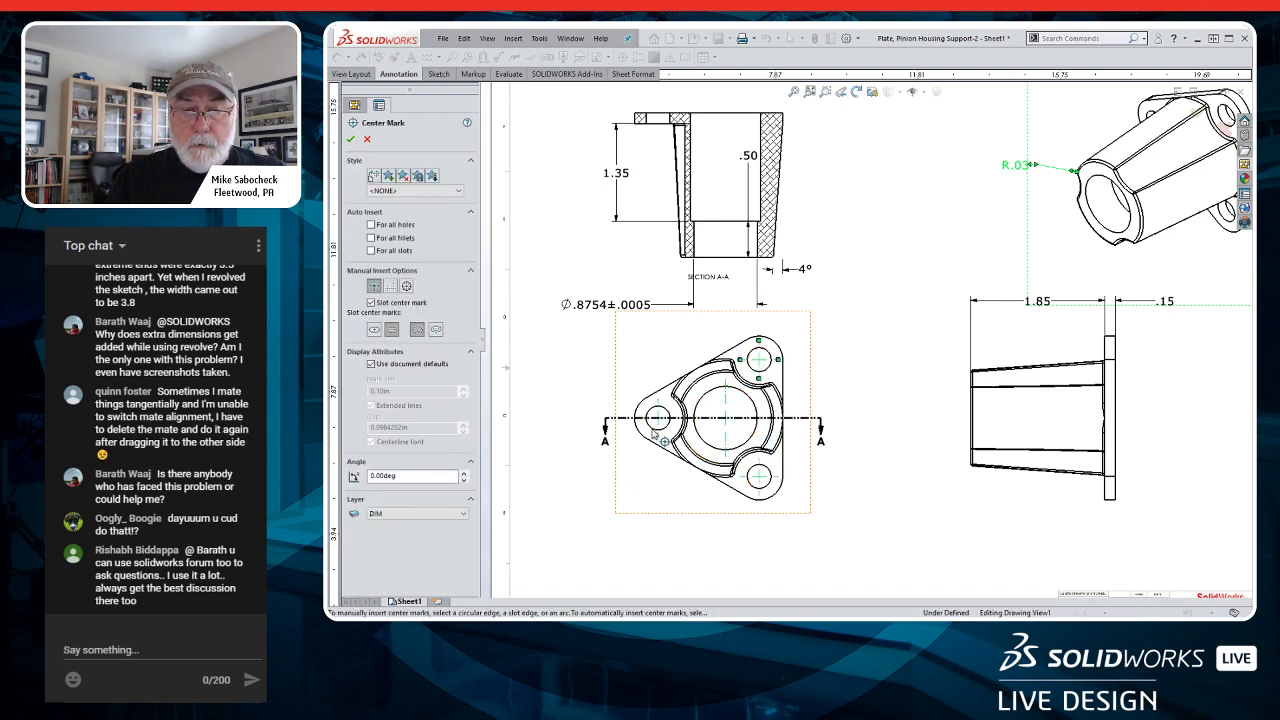
key("Escape")
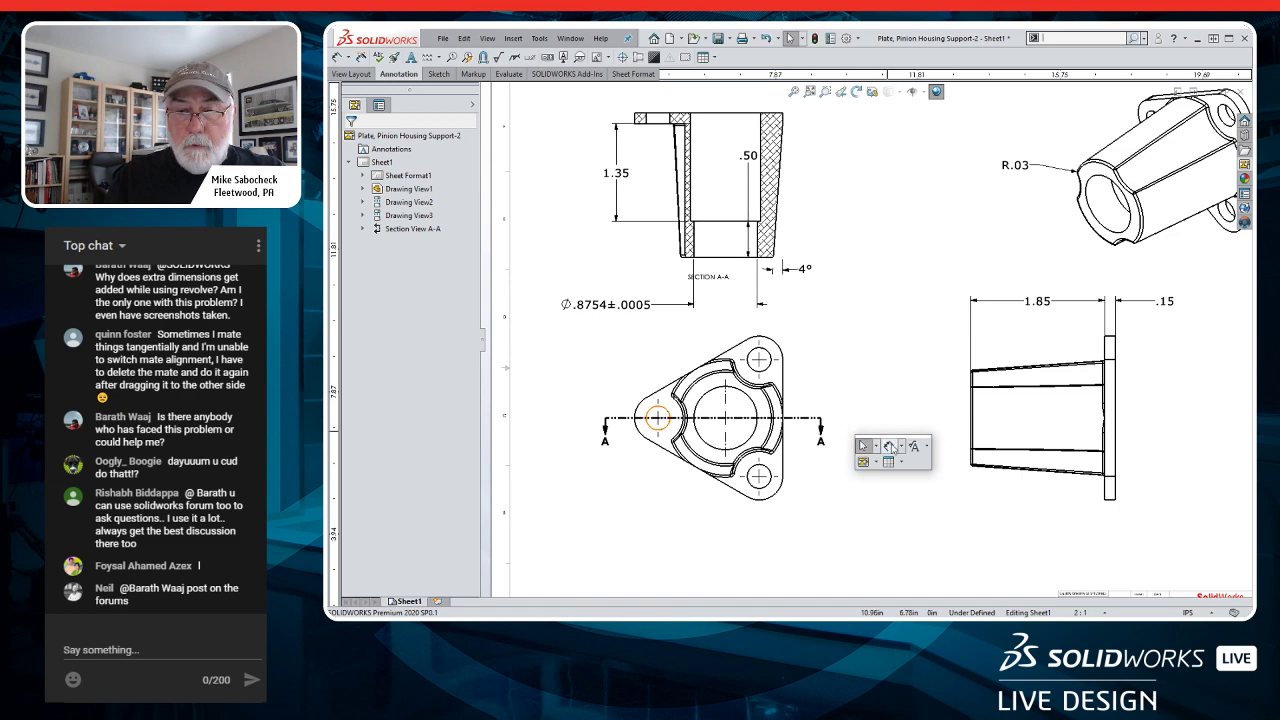
- Dimension the vertical spacing between the two right-hand mounting holes in the front view, placing it to the right of the part
left_click(890, 450)
scroll(768, 392, "down", 2)
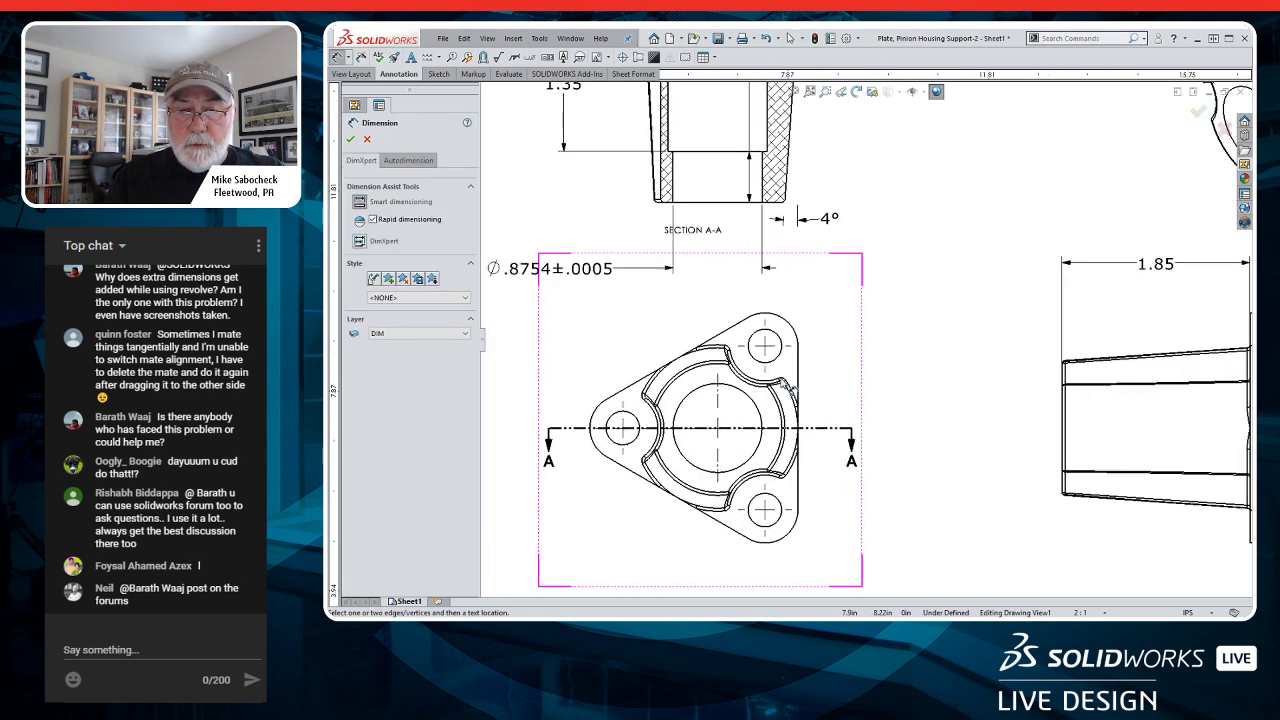
left_click(783, 350)
left_click(789, 511)
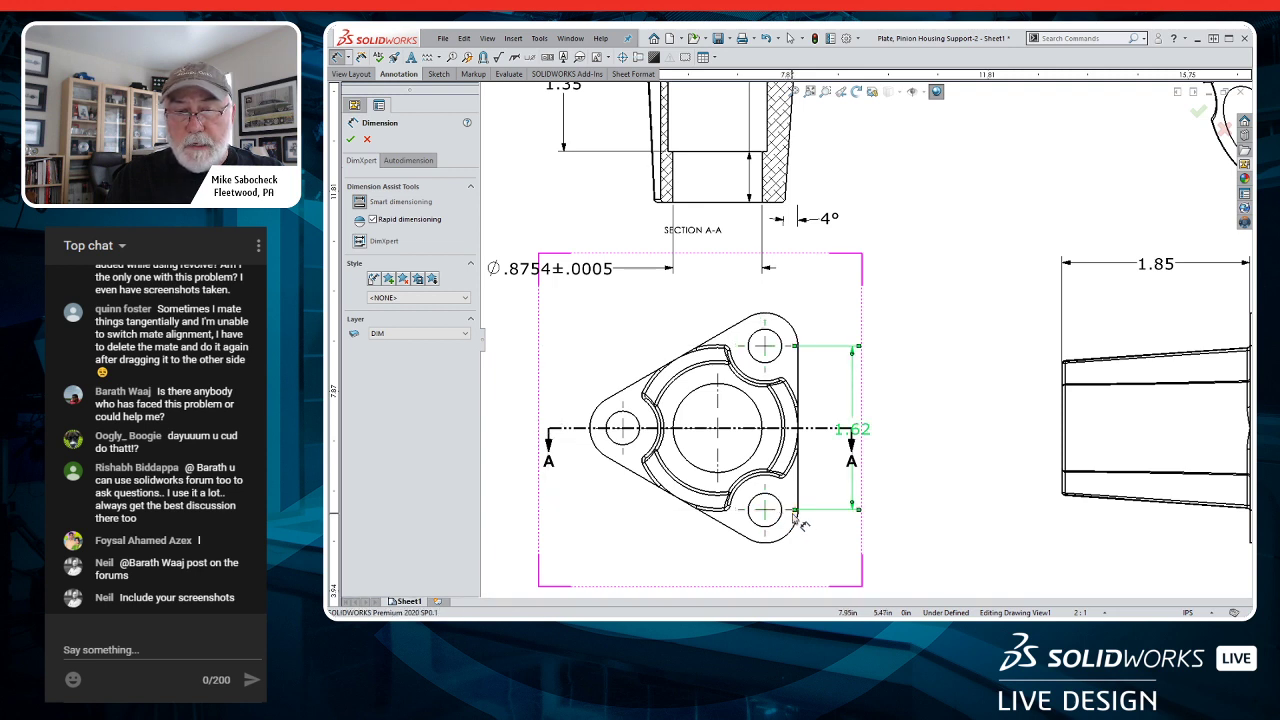
left_click(793, 517)
scroll(792, 519, "down", 5)
scroll(793, 517, "down", 2)
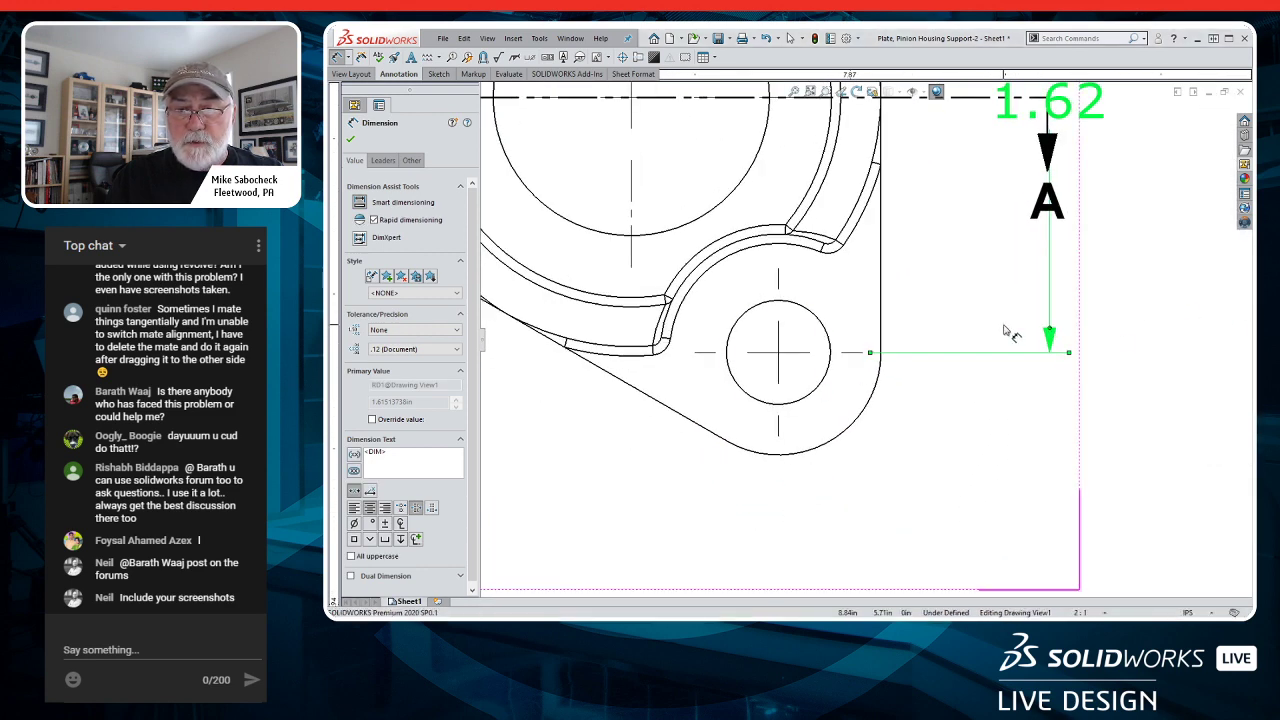
scroll(1015, 335, "up", 4)
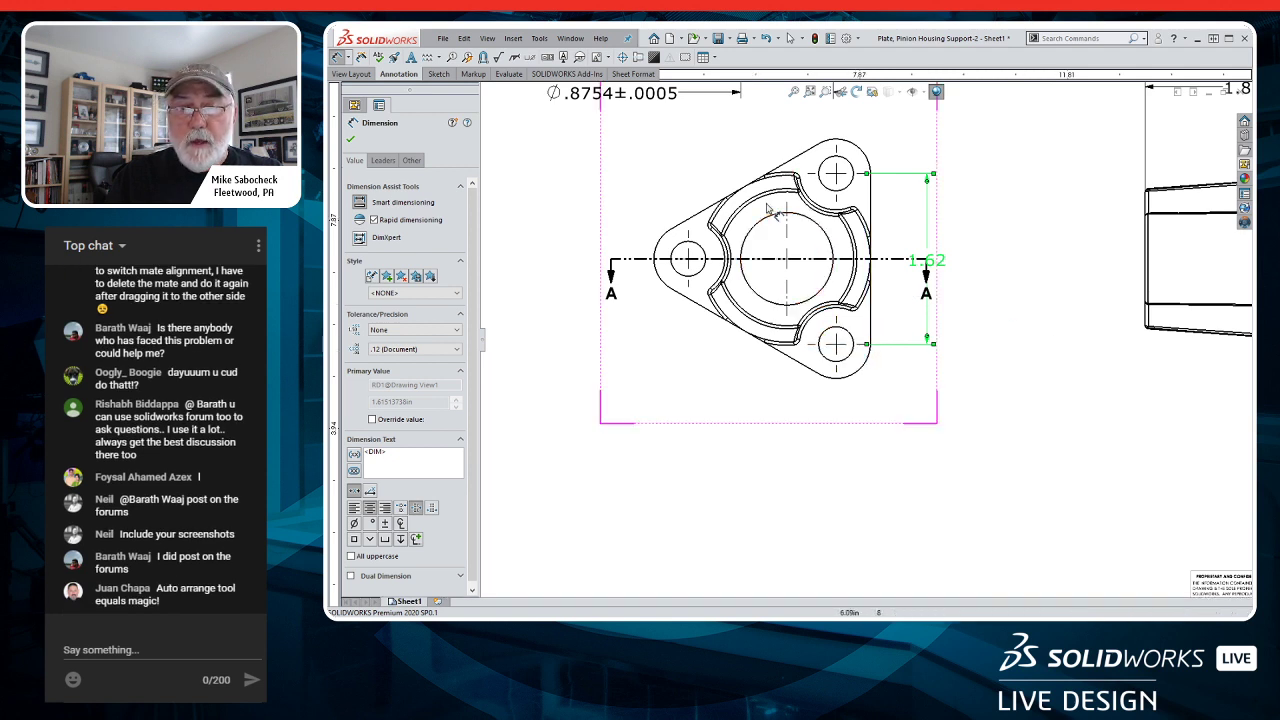
- Dimension the vertical distance from the upper mounting hole to the left mounting hole, placing it to the left of the front view
left_click(813, 175)
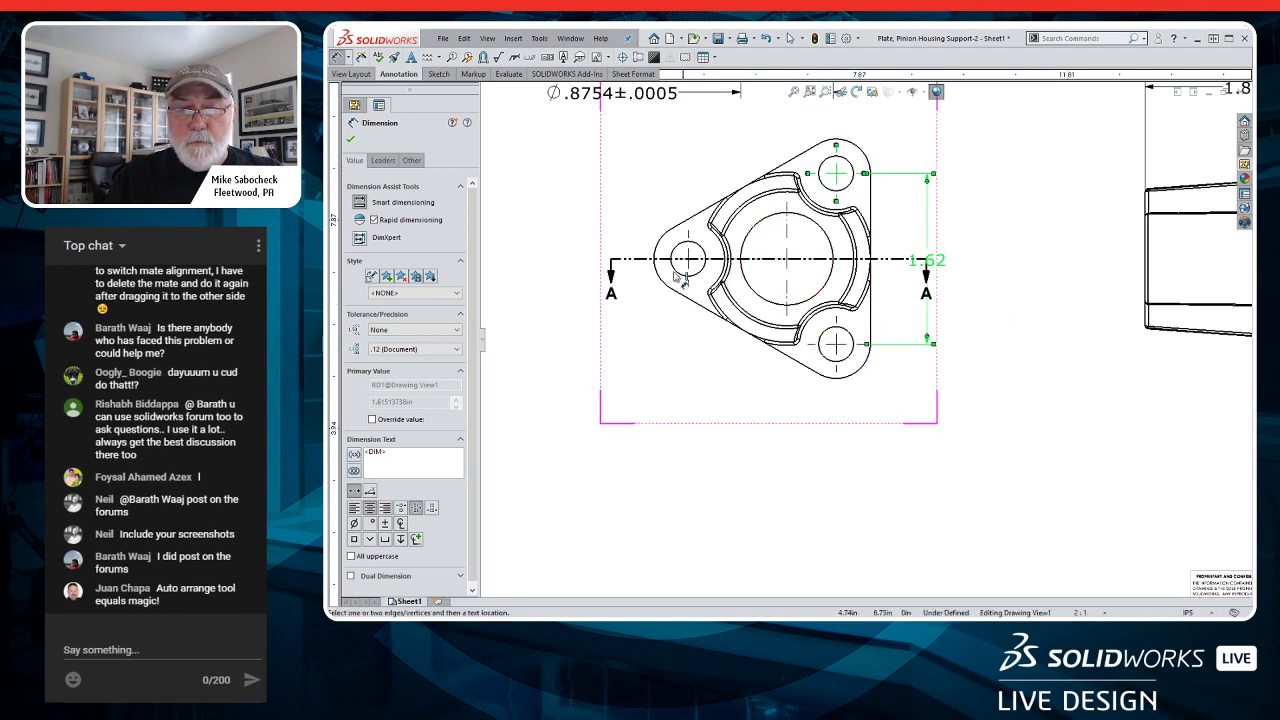
scroll(683, 264, "down", 3)
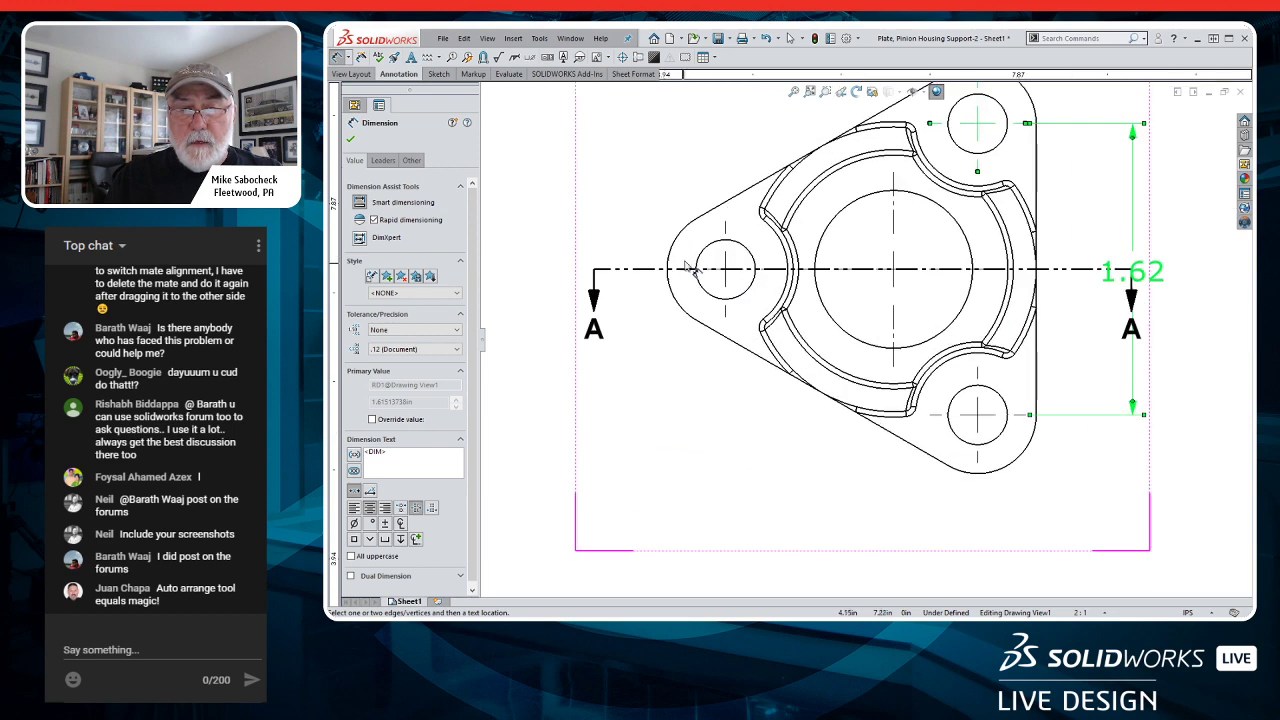
left_click(698, 262)
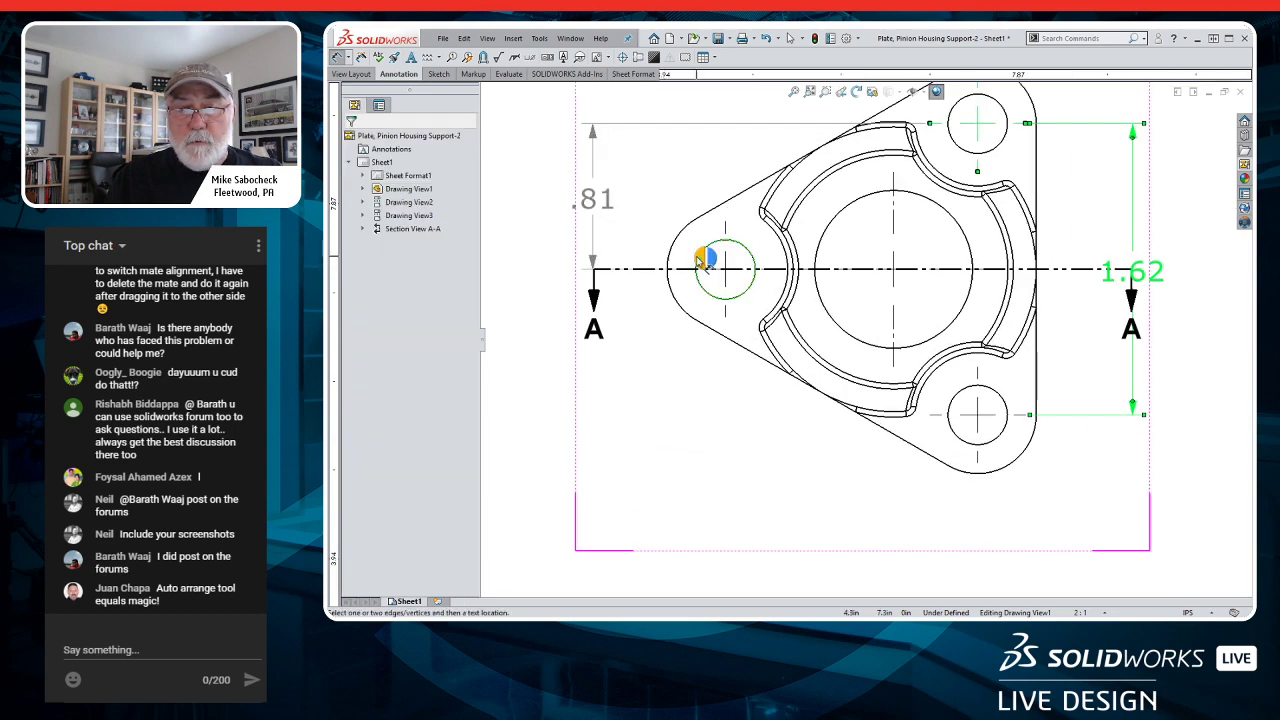
scroll(793, 283, "up", 2)
scroll(856, 336, "up", 2)
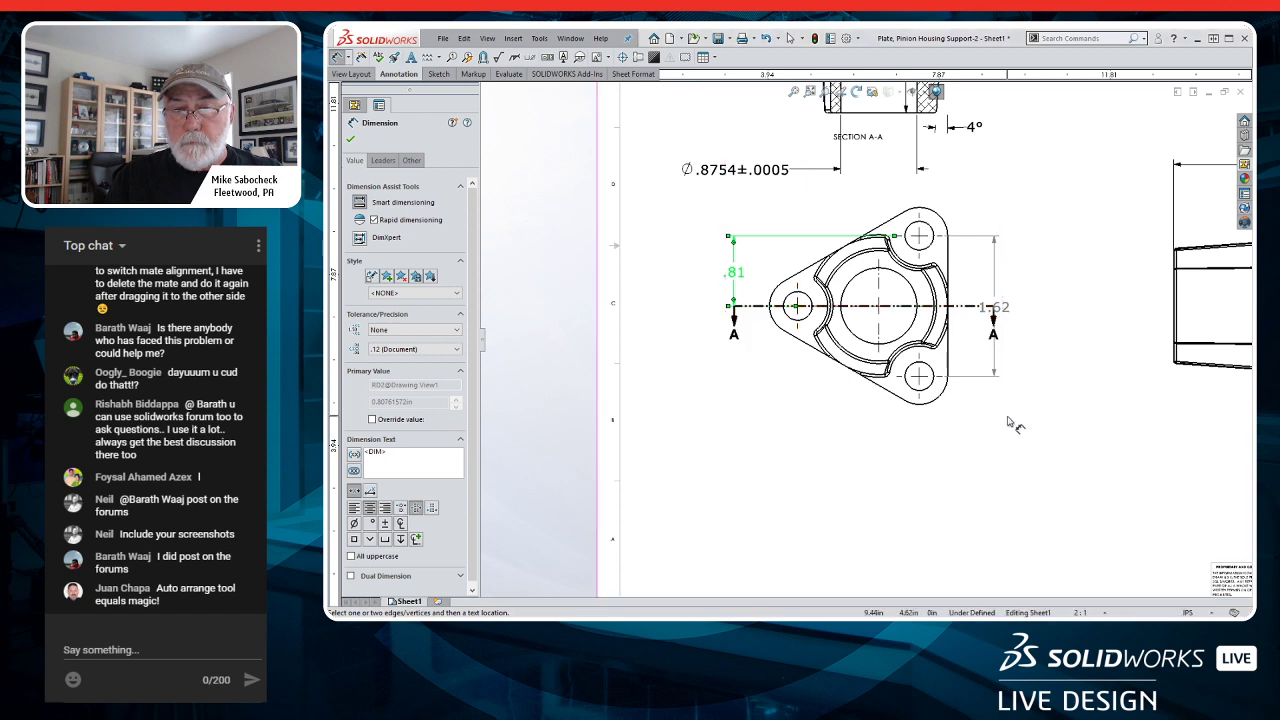
- Dimension the upper corner's outer radius and the lower mounting hole's diameter in the front view
scroll(1010, 421, "down", 1)
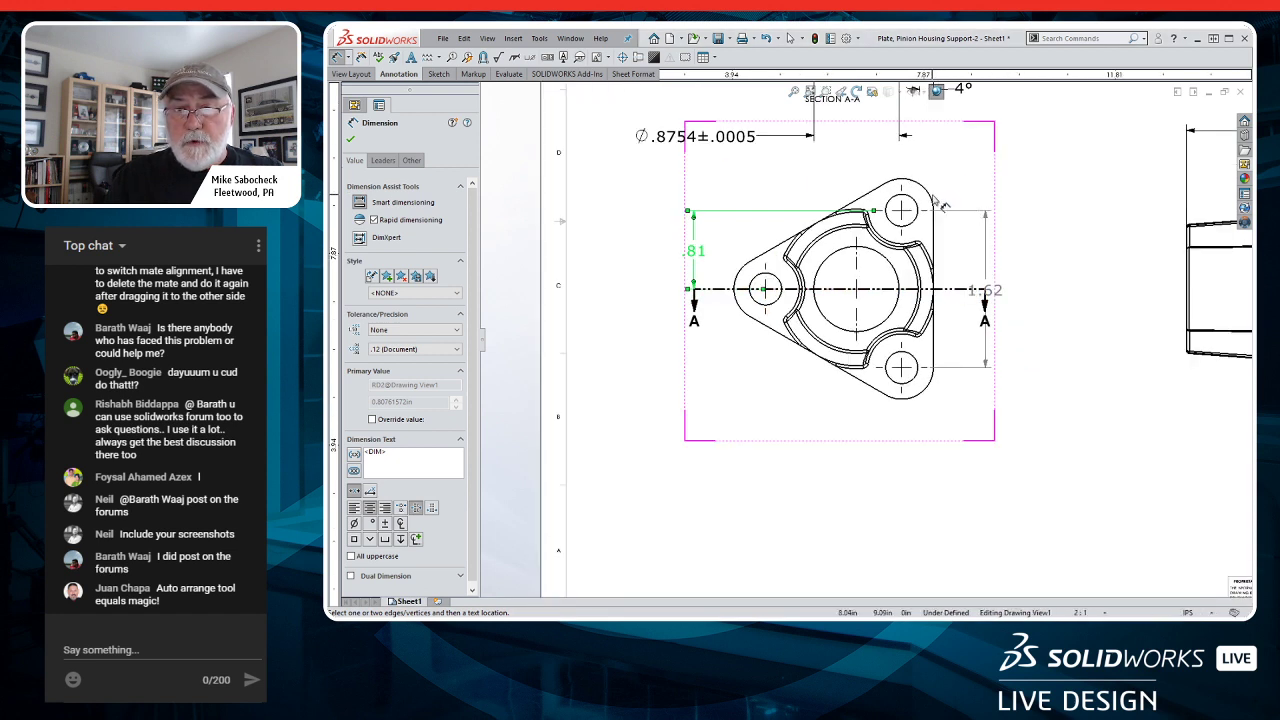
left_click(937, 200)
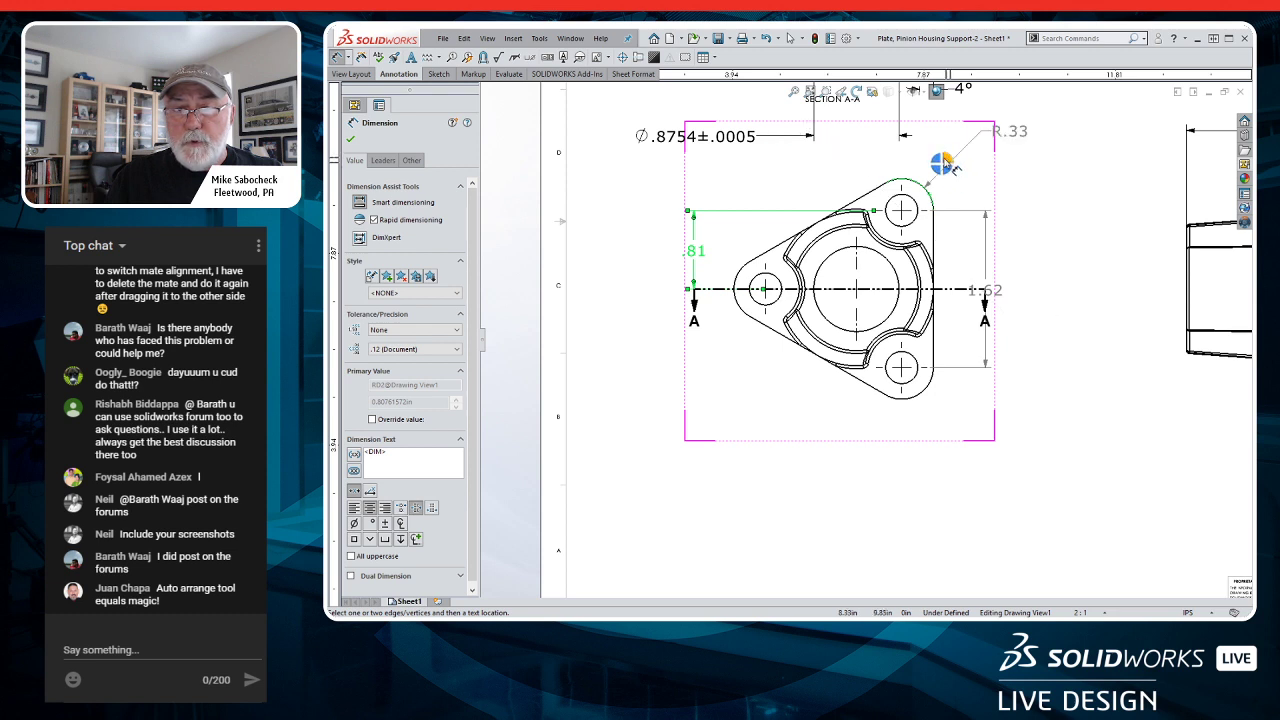
left_click(946, 162)
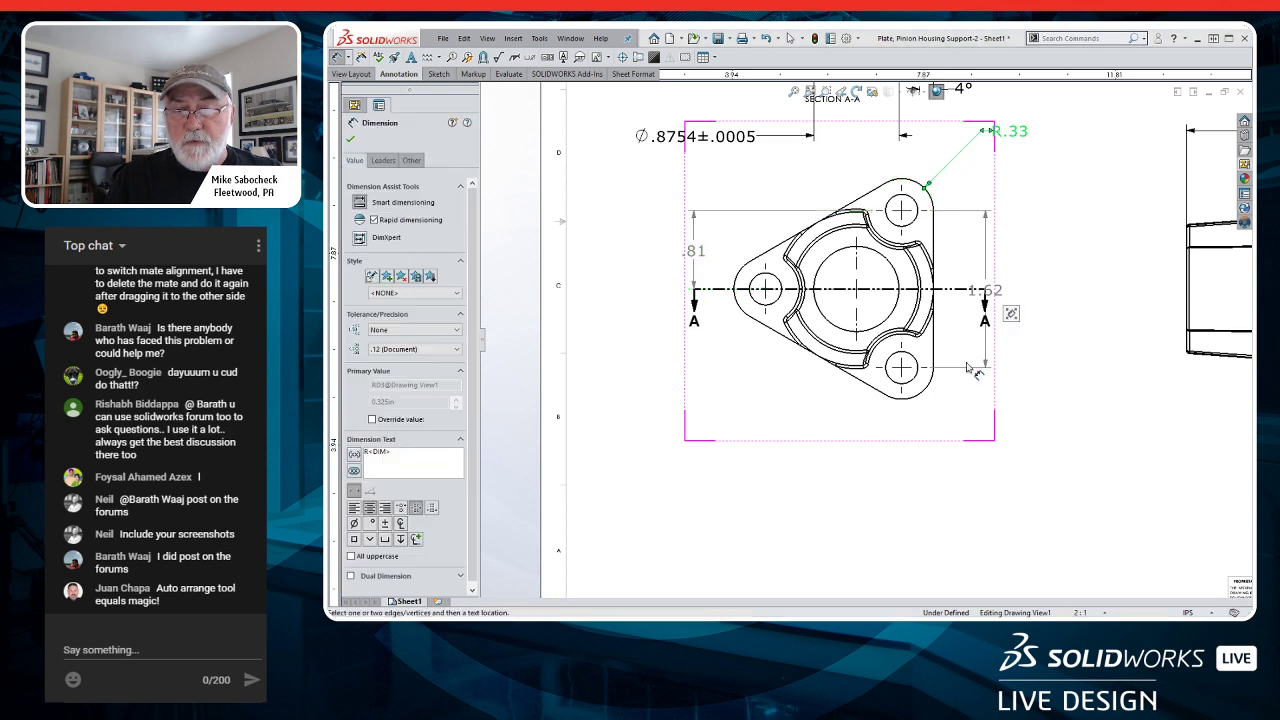
left_click(913, 378)
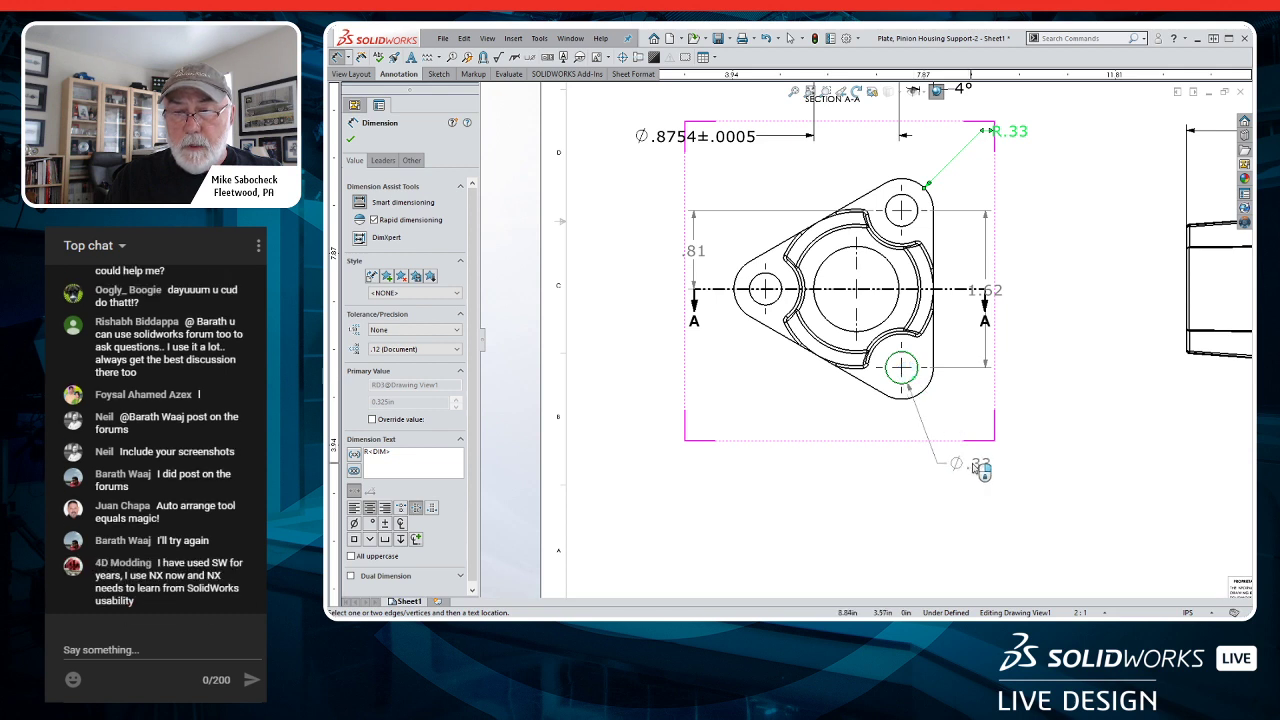
left_click(984, 468)
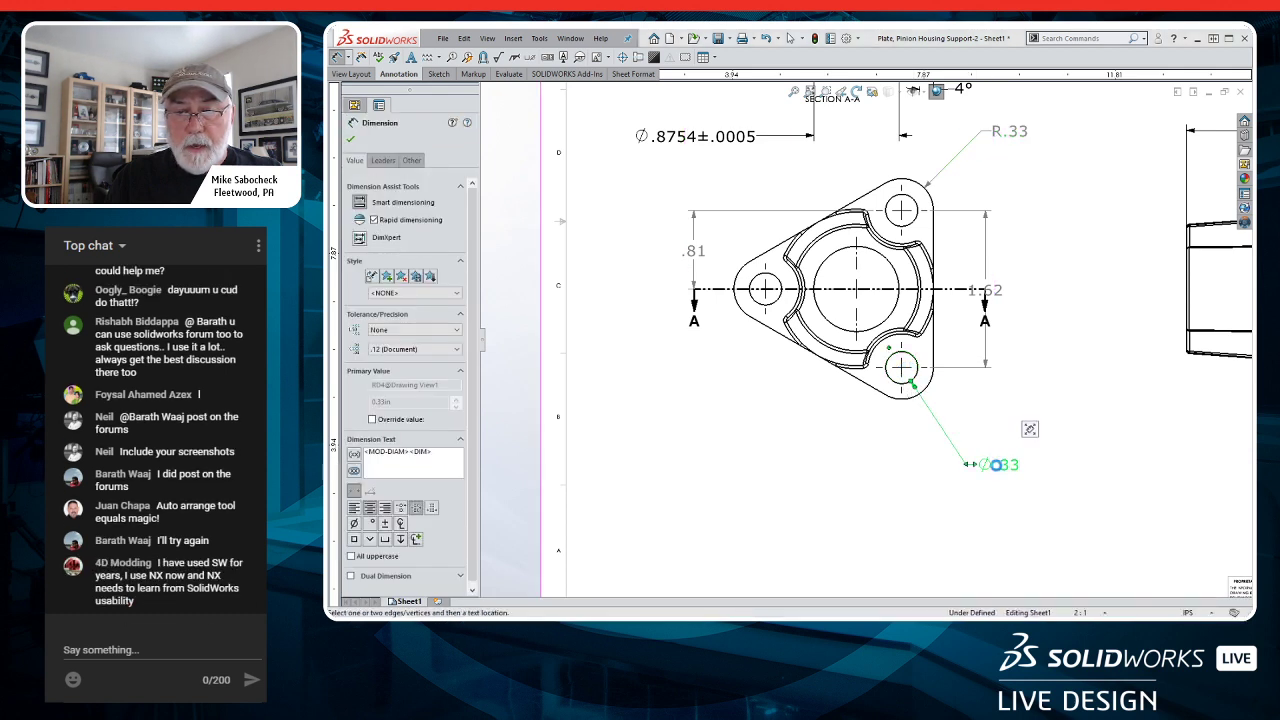
- Append "(QTY 3)" to the lower mounting hole's diameter dimension
left_click(443, 453)
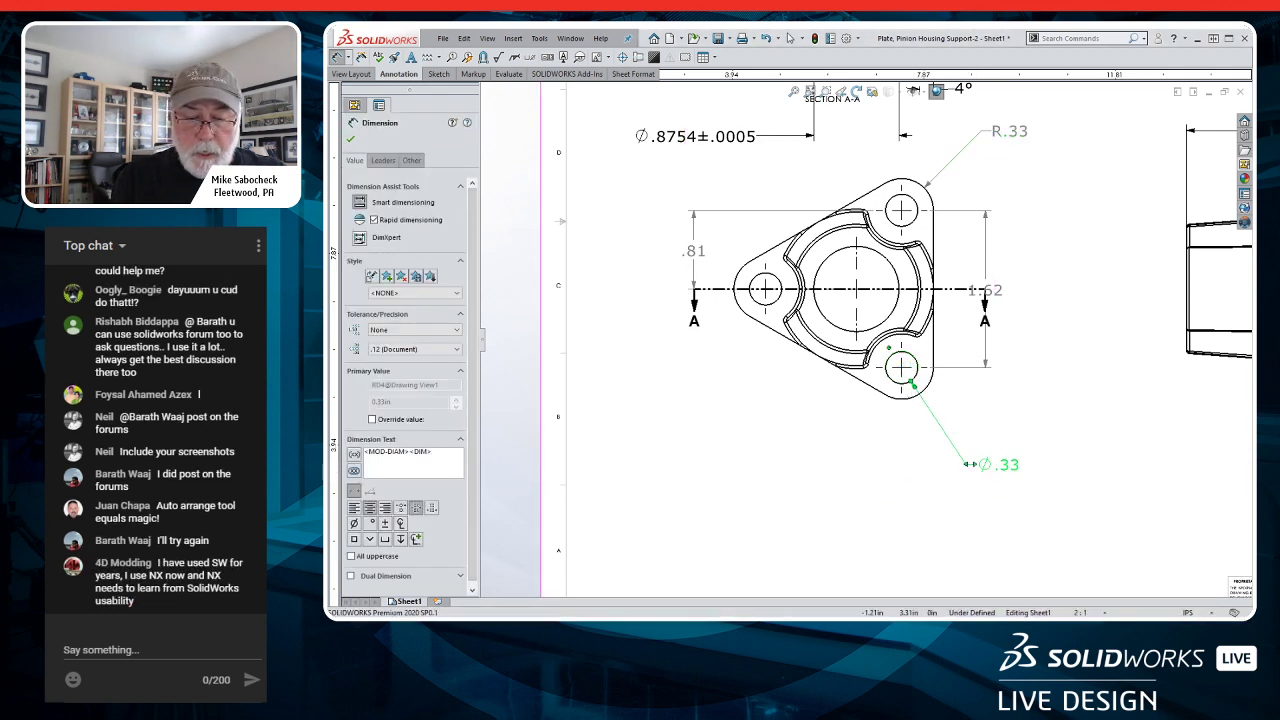
type("QTY")
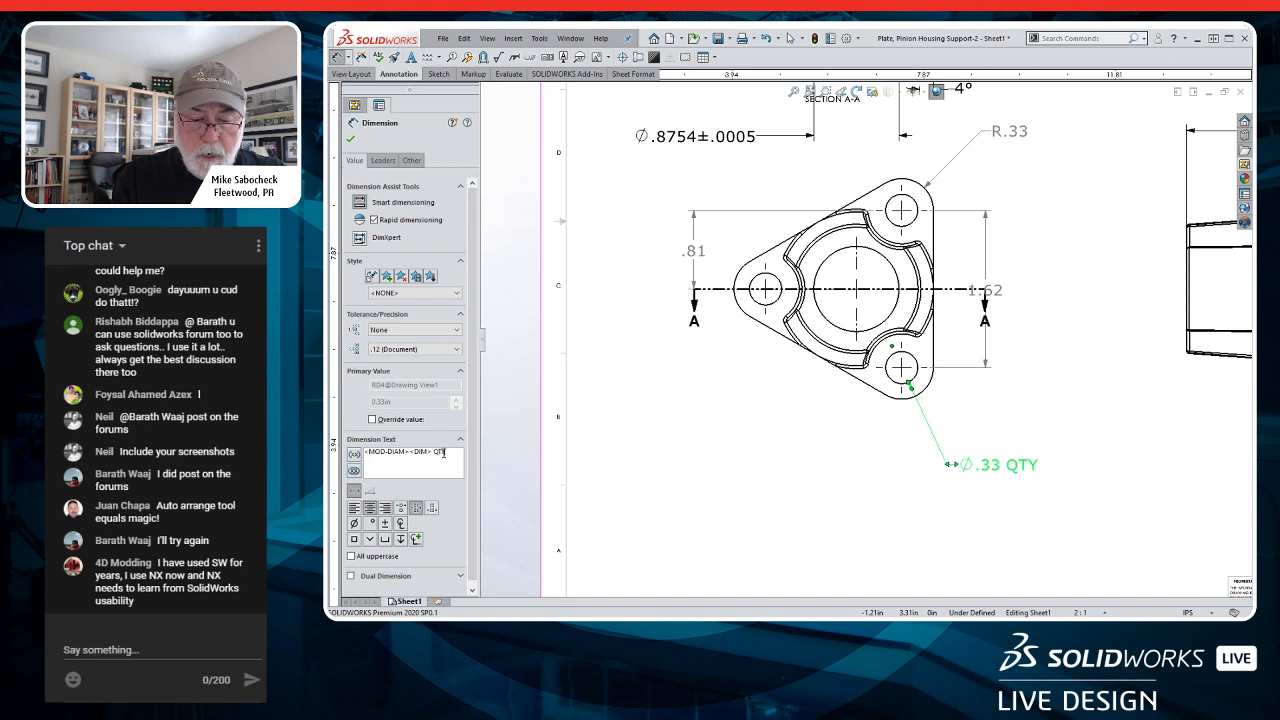
type(" 3)")
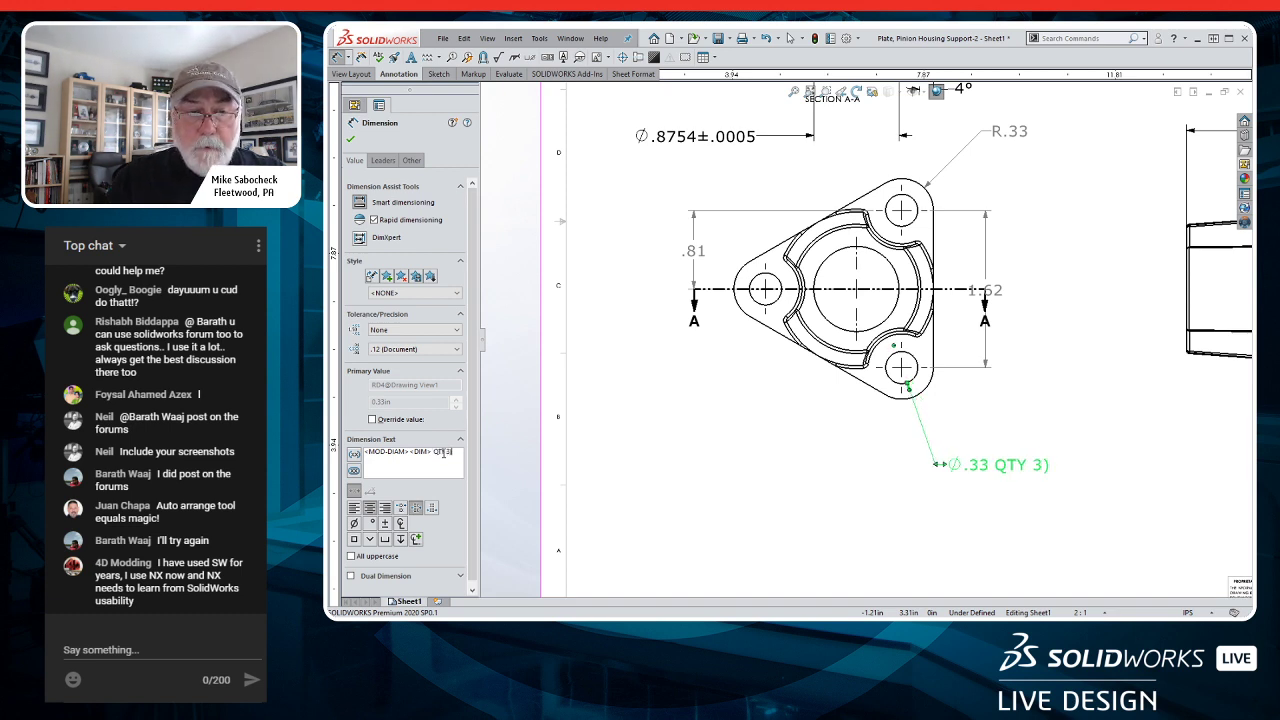
left_click(351, 141)
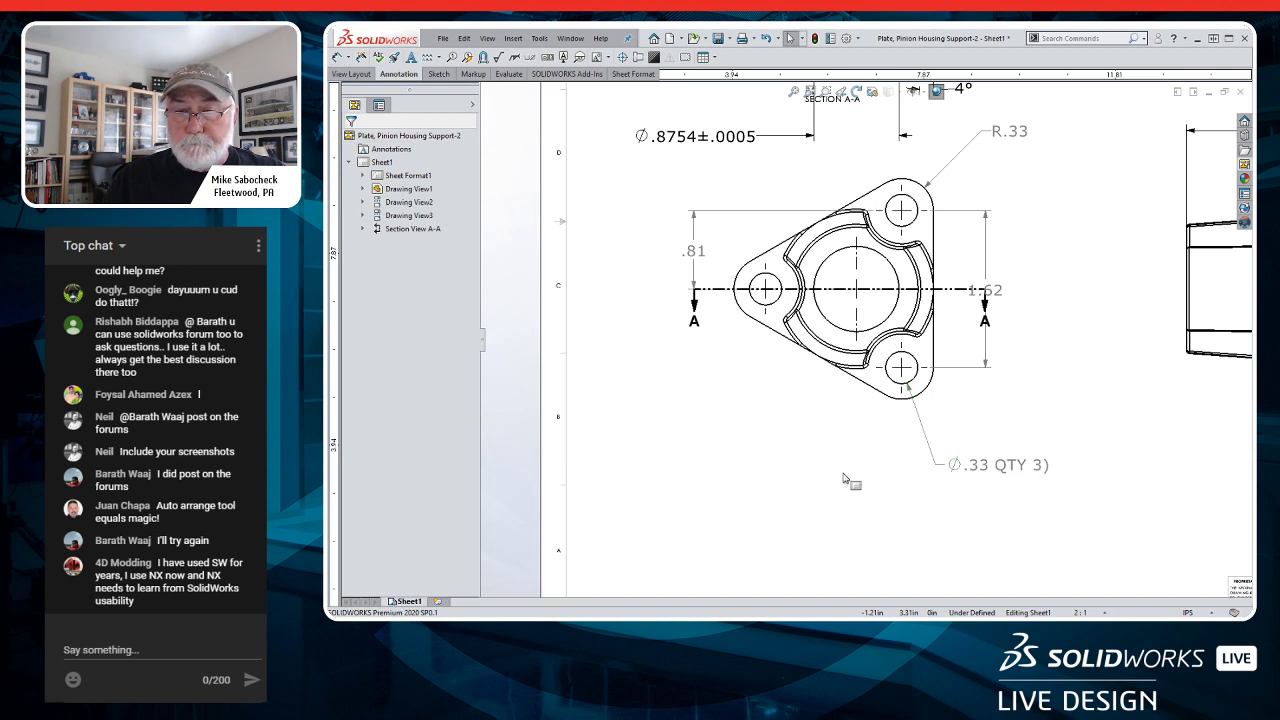
left_click(998, 465)
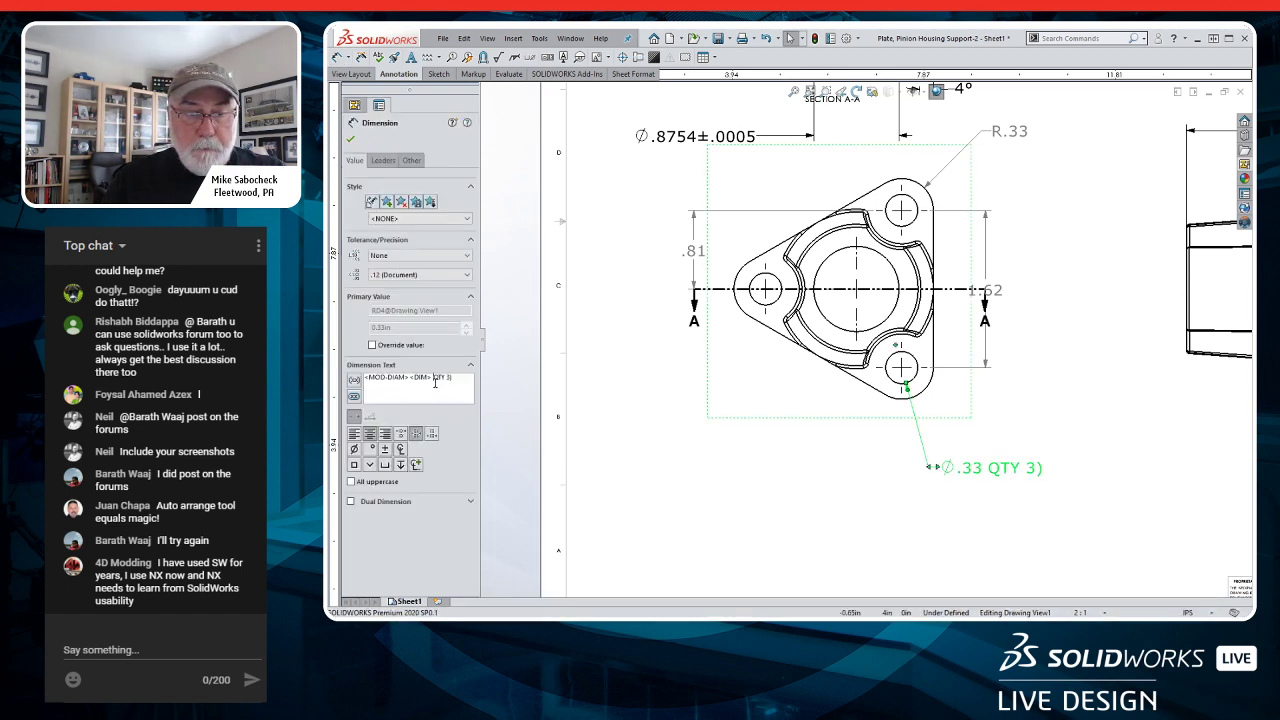
type("(")
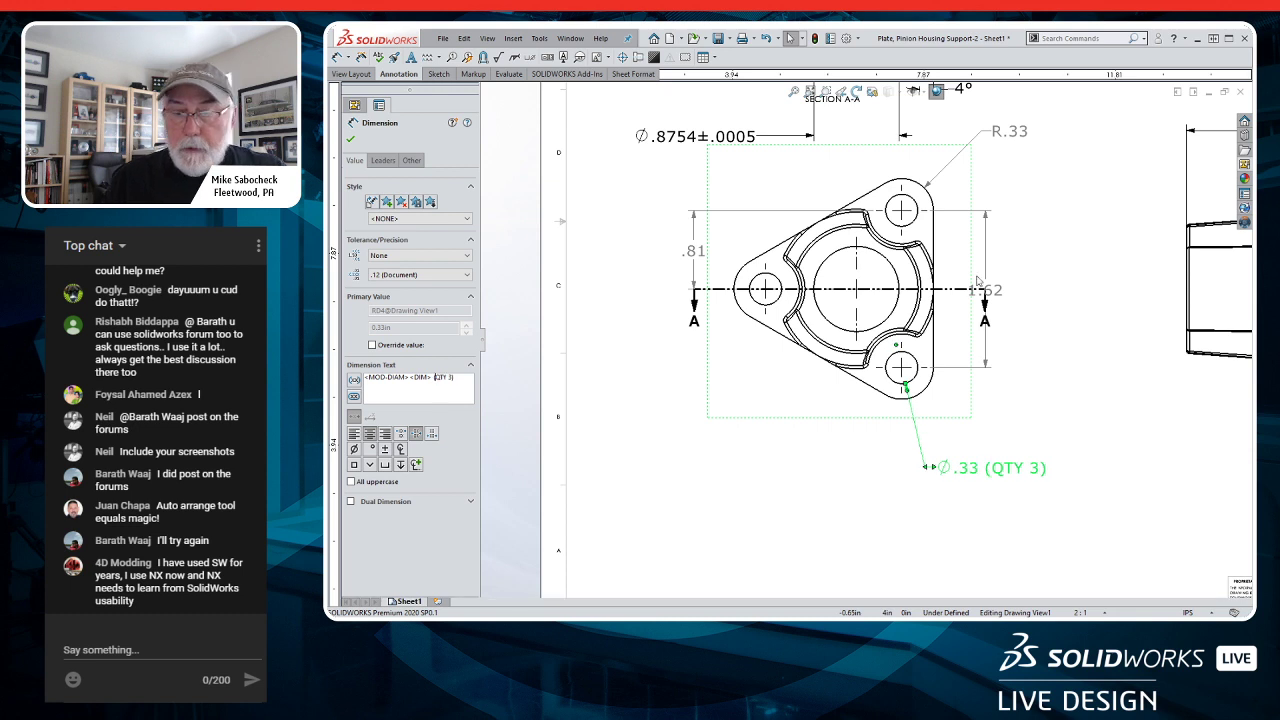
left_click(1045, 272)
- Move the front view's 1.62 and .81 vertical dimensions outward, clear of the section line arrows
scroll(1000, 316, "up", 2)
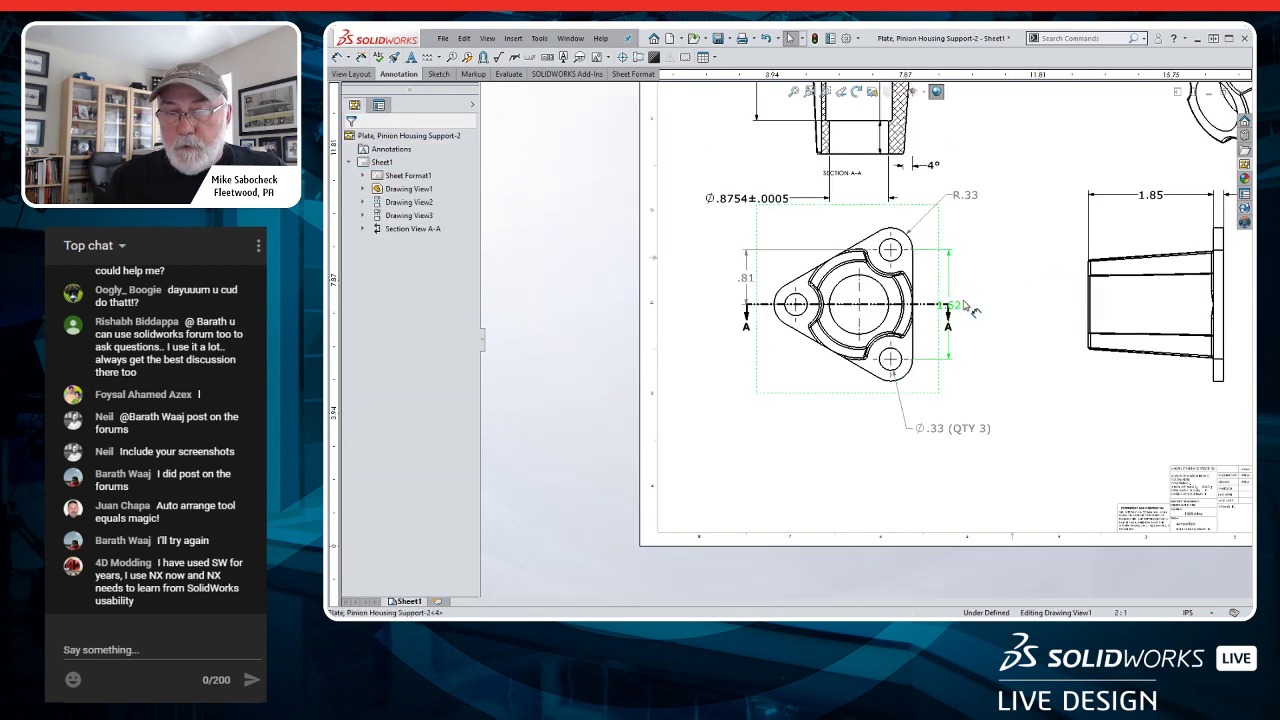
left_click_drag(951, 305, 975, 305)
left_click_drag(747, 280, 725, 282)
scroll(880, 315, "up", 4)
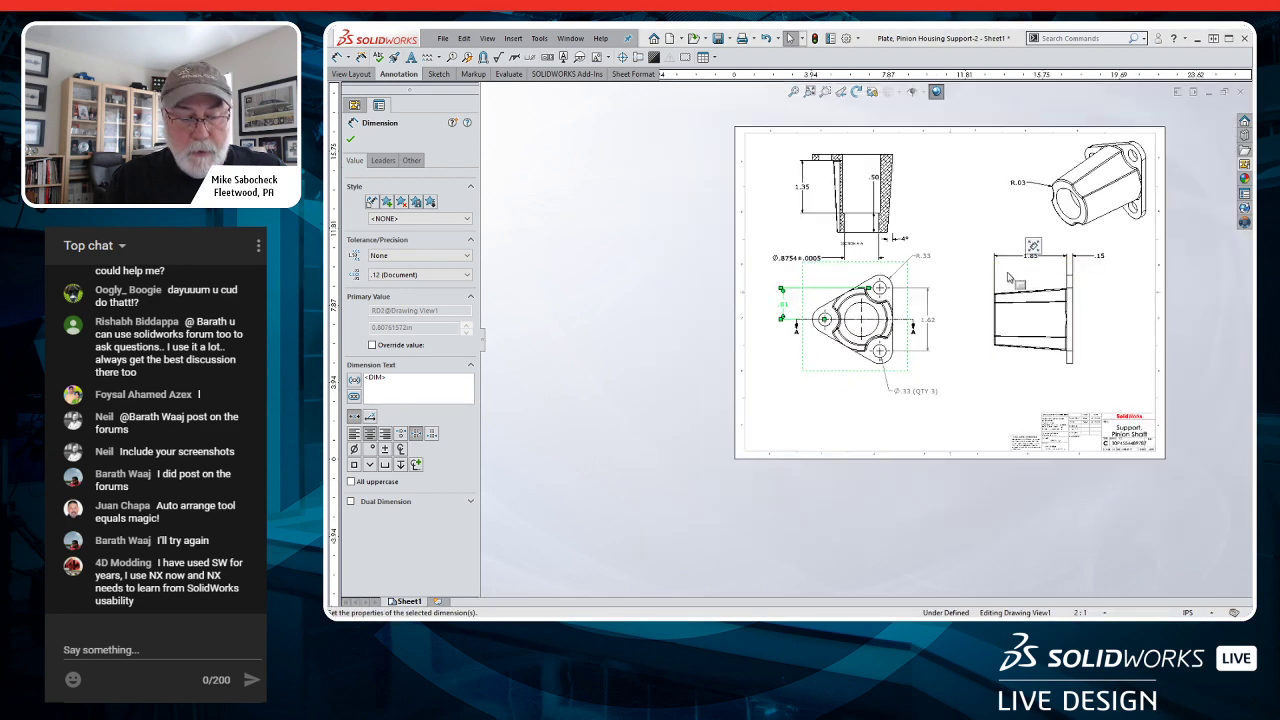
- Move the section view's .50 dimension in line beneath the 1.35 dimension, and shift its bore diameter dimension slightly upward
scroll(1008, 281, "down", 1)
middle_click_drag(1008, 279, 913, 295)
scroll(913, 295, "down", 3)
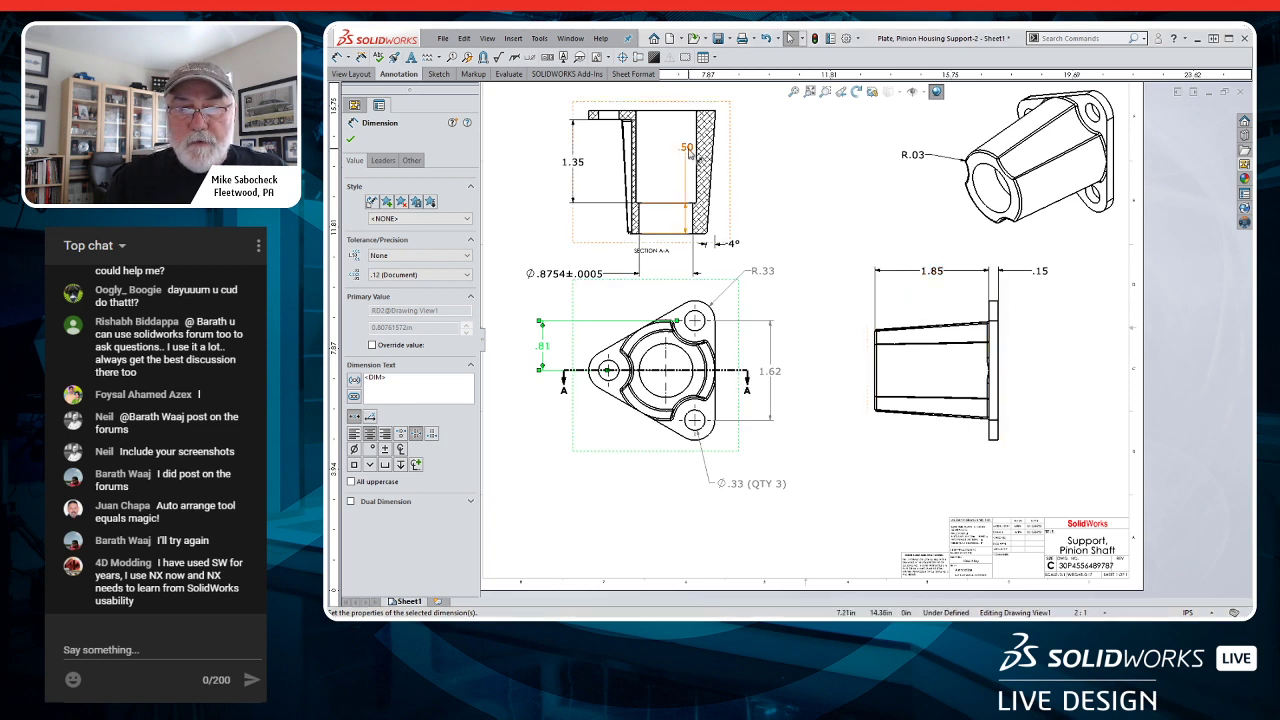
left_click_drag(599, 229, 572, 218)
left_click(828, 196)
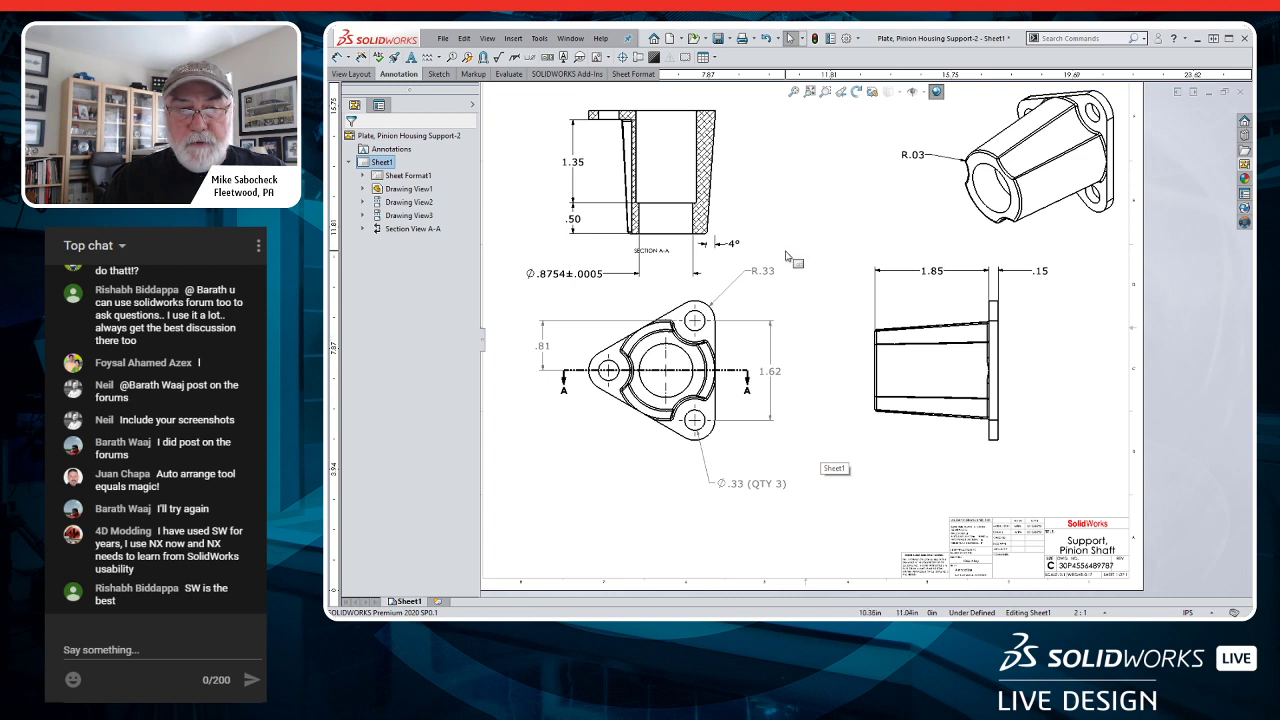
left_click(567, 281)
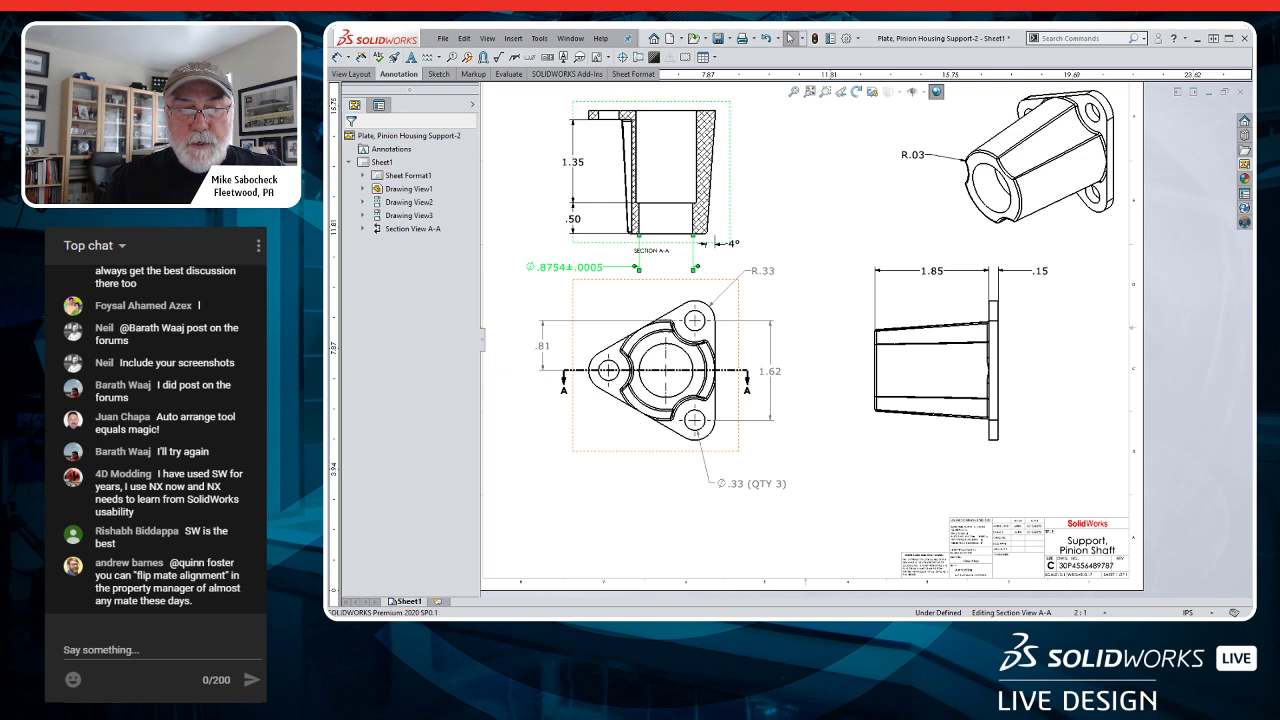
left_click(843, 276)
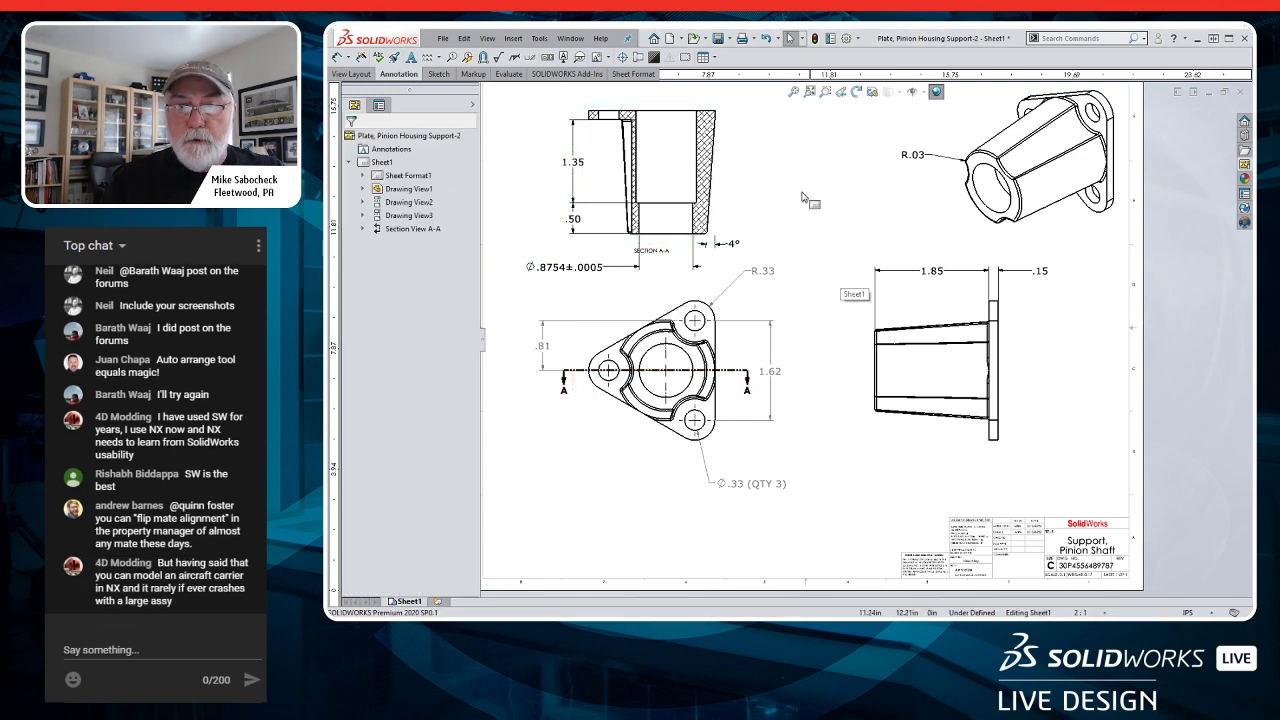
- Save the drawing as Plate, Pinion Housing Support-2.SLDDRW in the LiveStream Files folder, together with its modified part
left_click(718, 40)
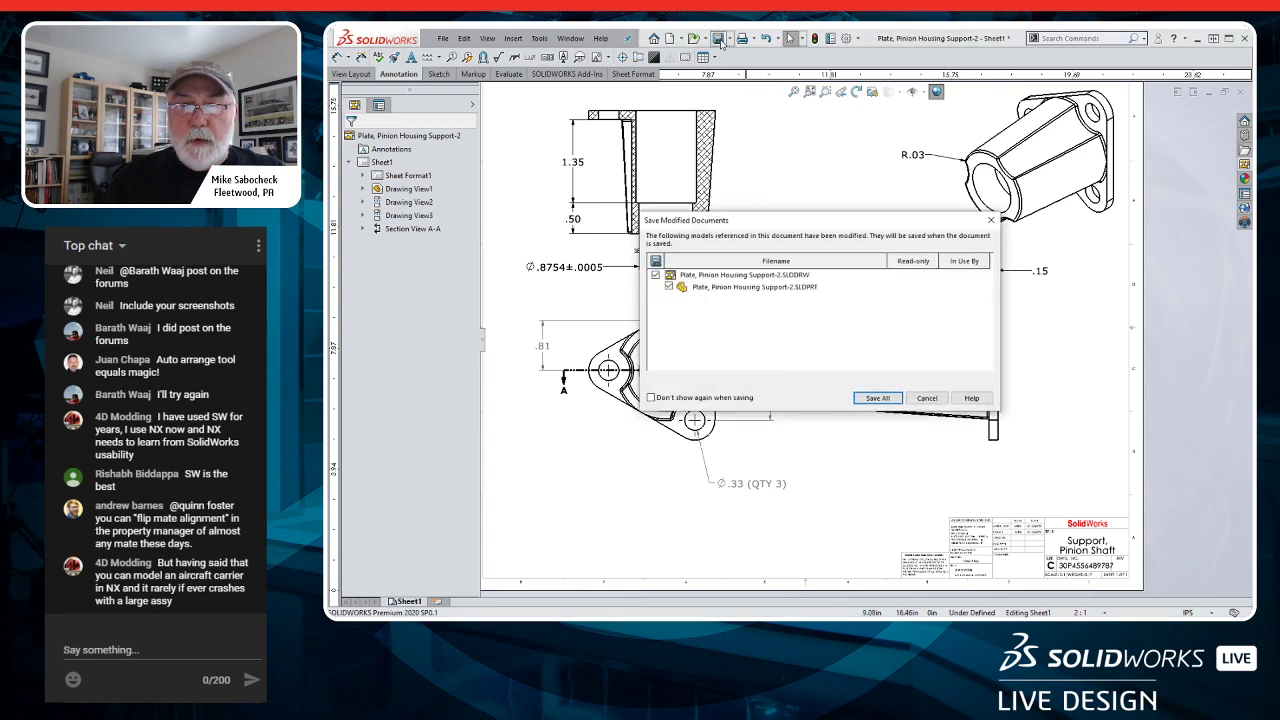
left_click(876, 398)
left_click(792, 309)
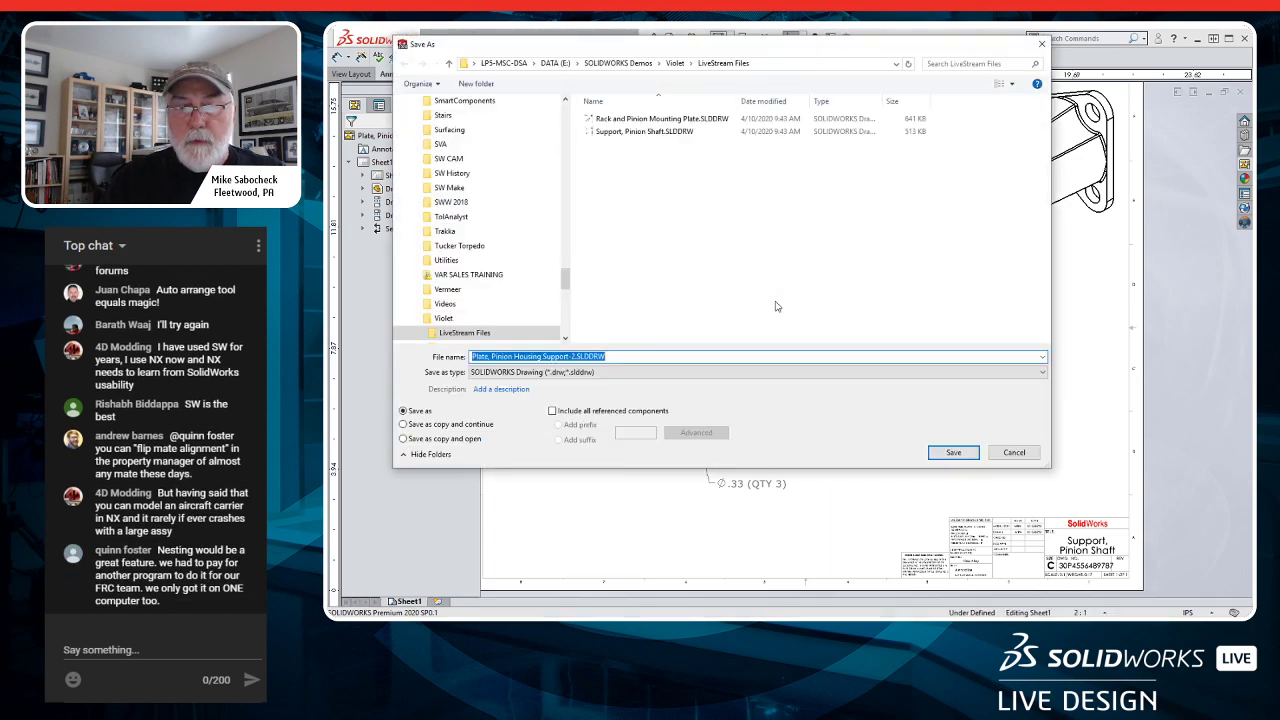
left_click(954, 452)
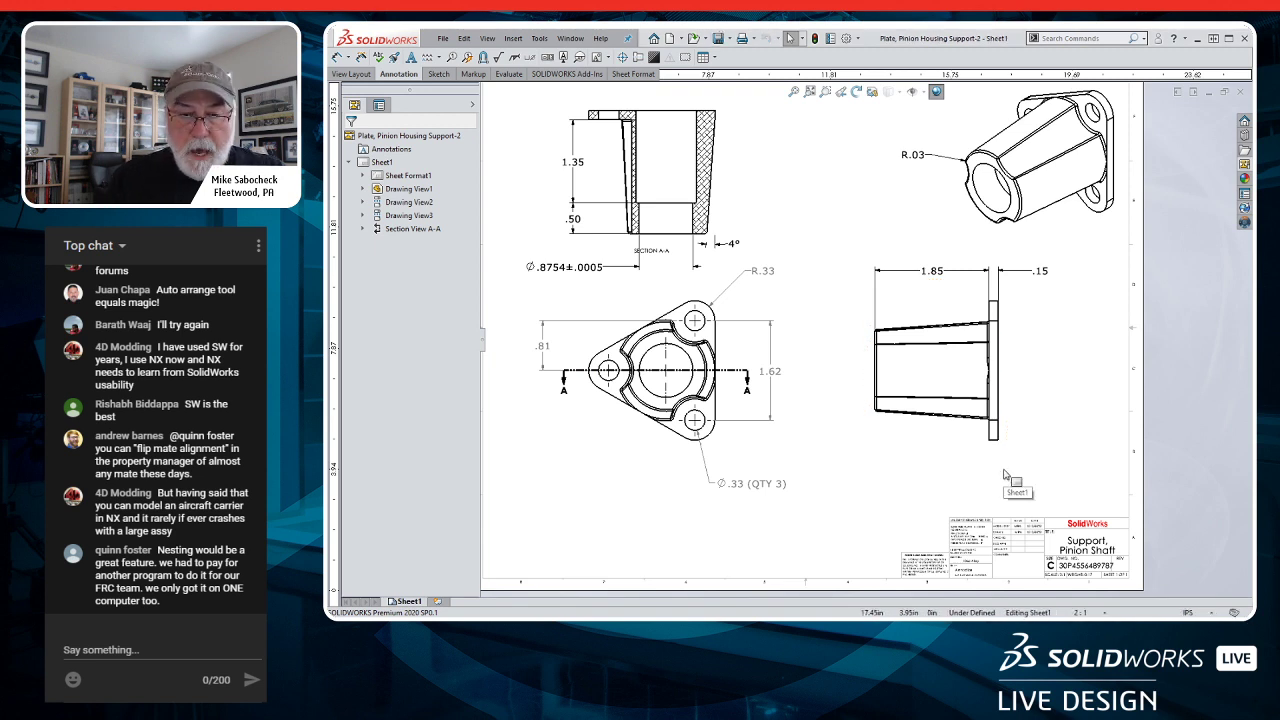
- Tile the open documents horizontally, maximize the Rack and Pinion Mounting Plate assembly, and examine the bronze bushing around the shaft
key("alt+w")
key("h")
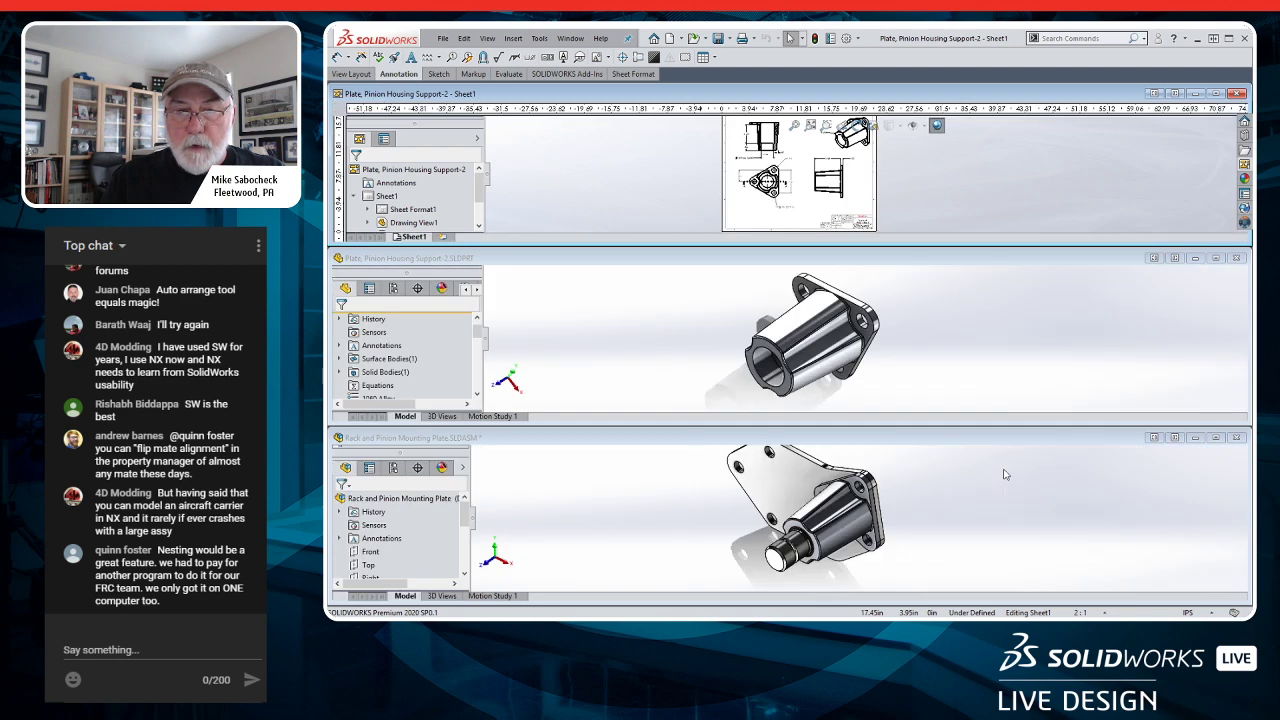
double_click(1002, 441)
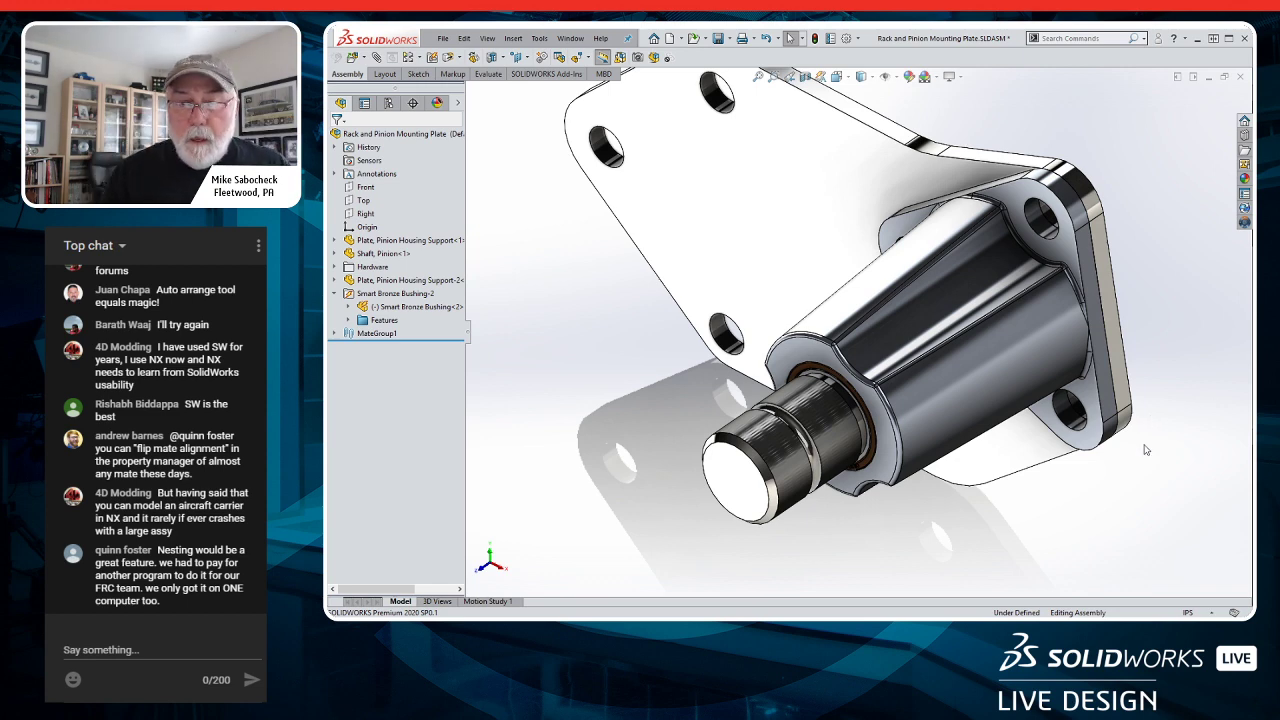
middle_click_drag(996, 437, 1008, 431)
scroll(1007, 432, "up", 1)
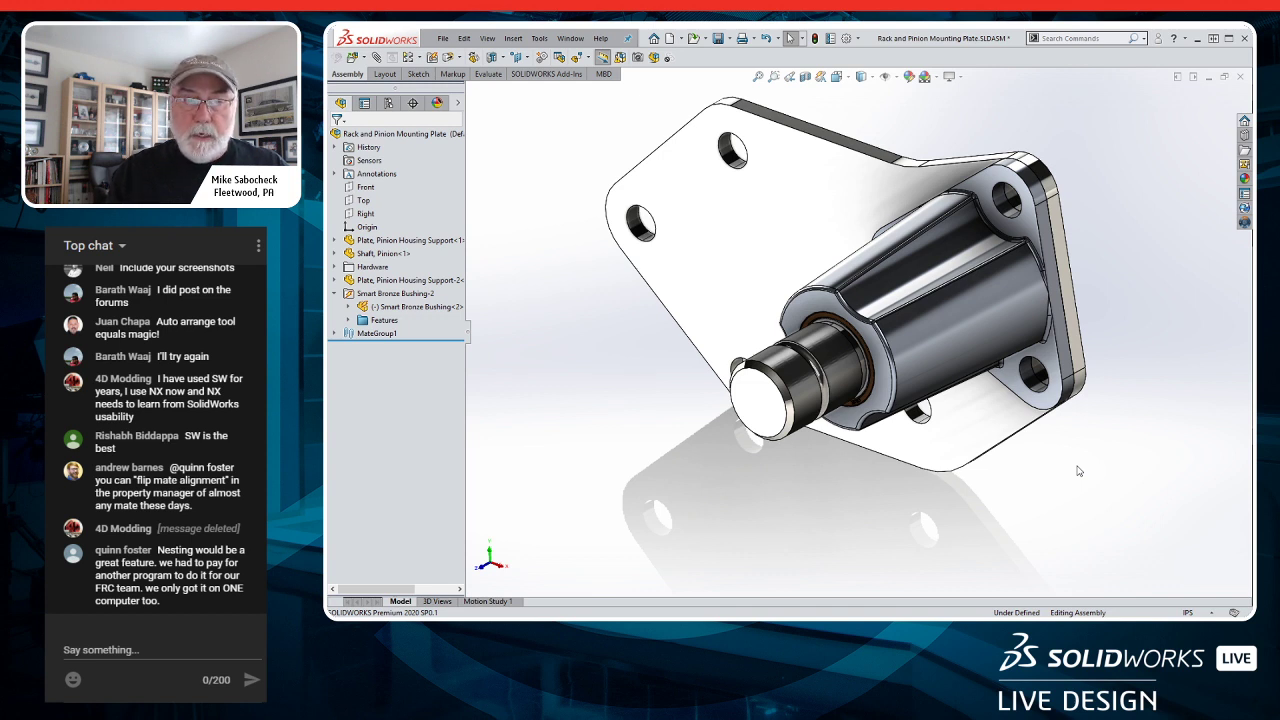
left_click(396, 107)
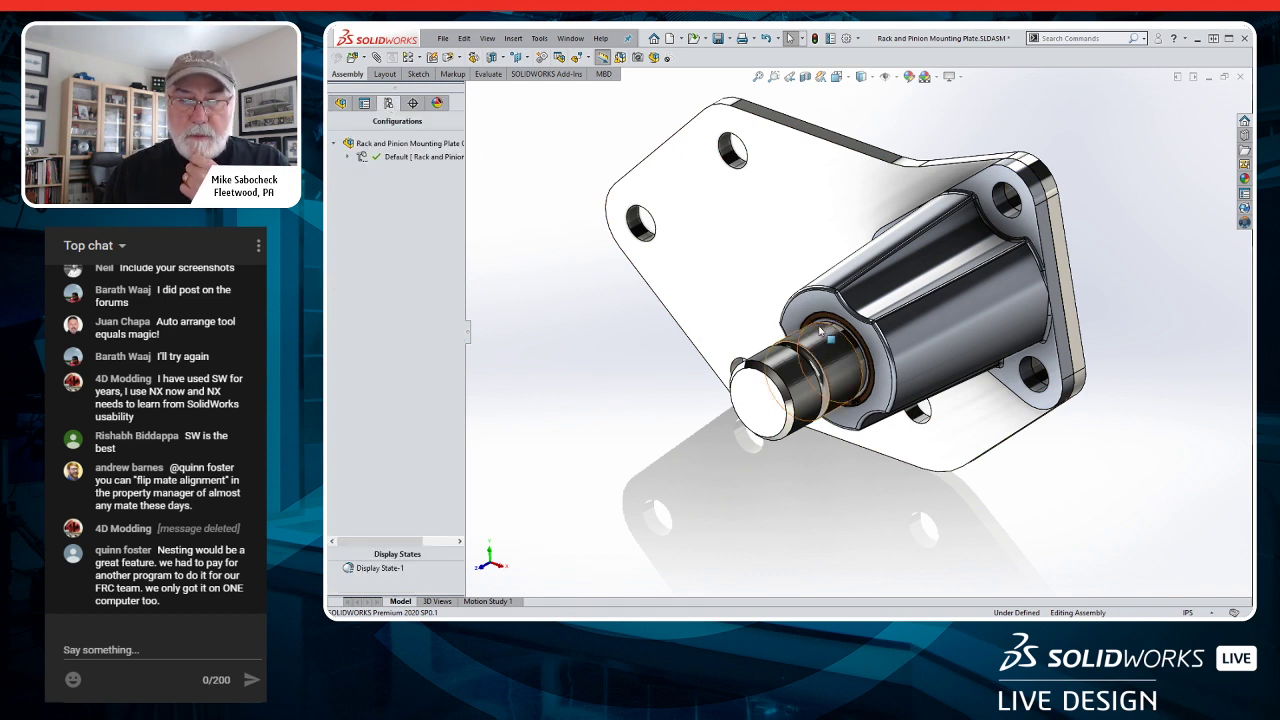
scroll(826, 318, "down", 2)
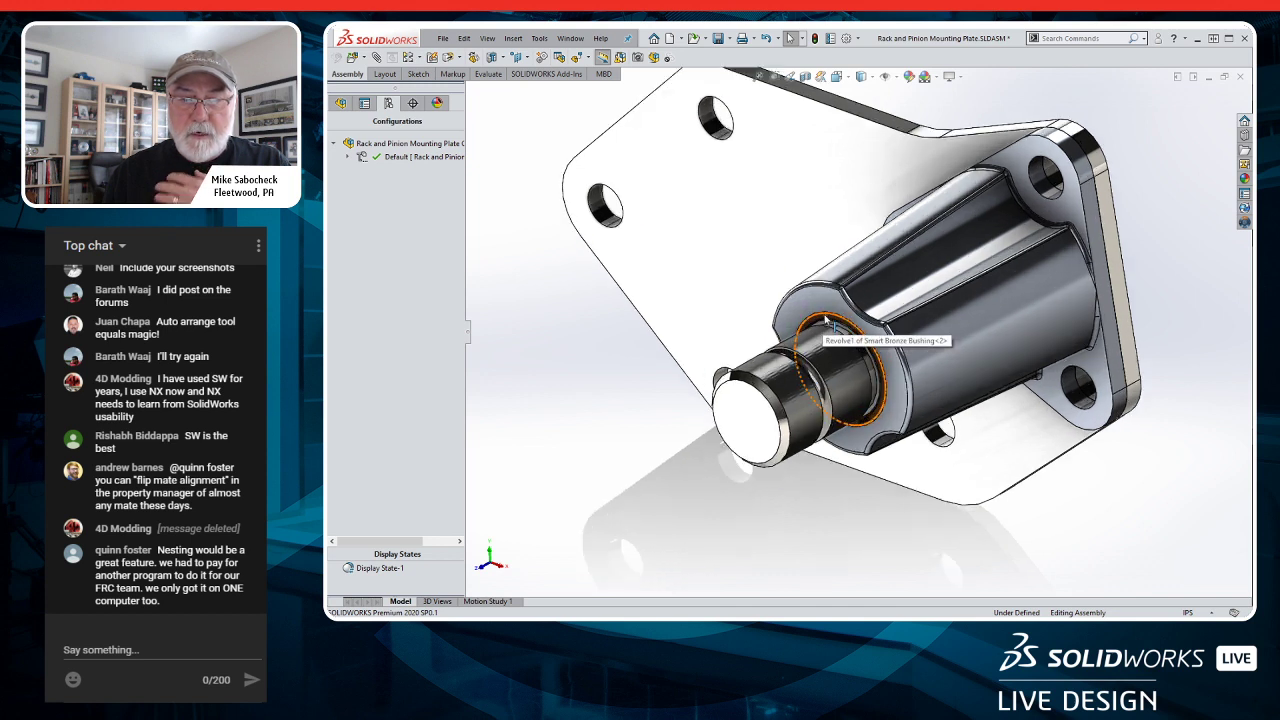
left_click(826, 318)
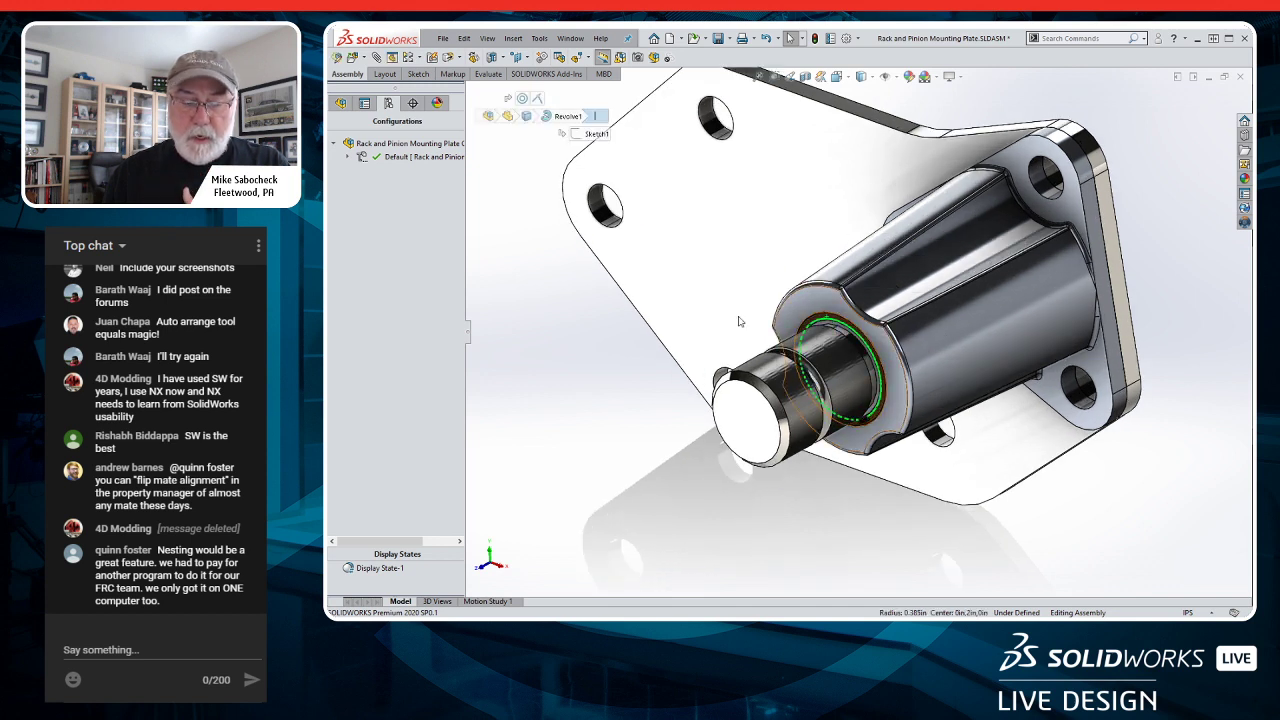
left_click(576, 322)
- Open the recent Smart Bushing Component assembly and rebuild it
key("r")
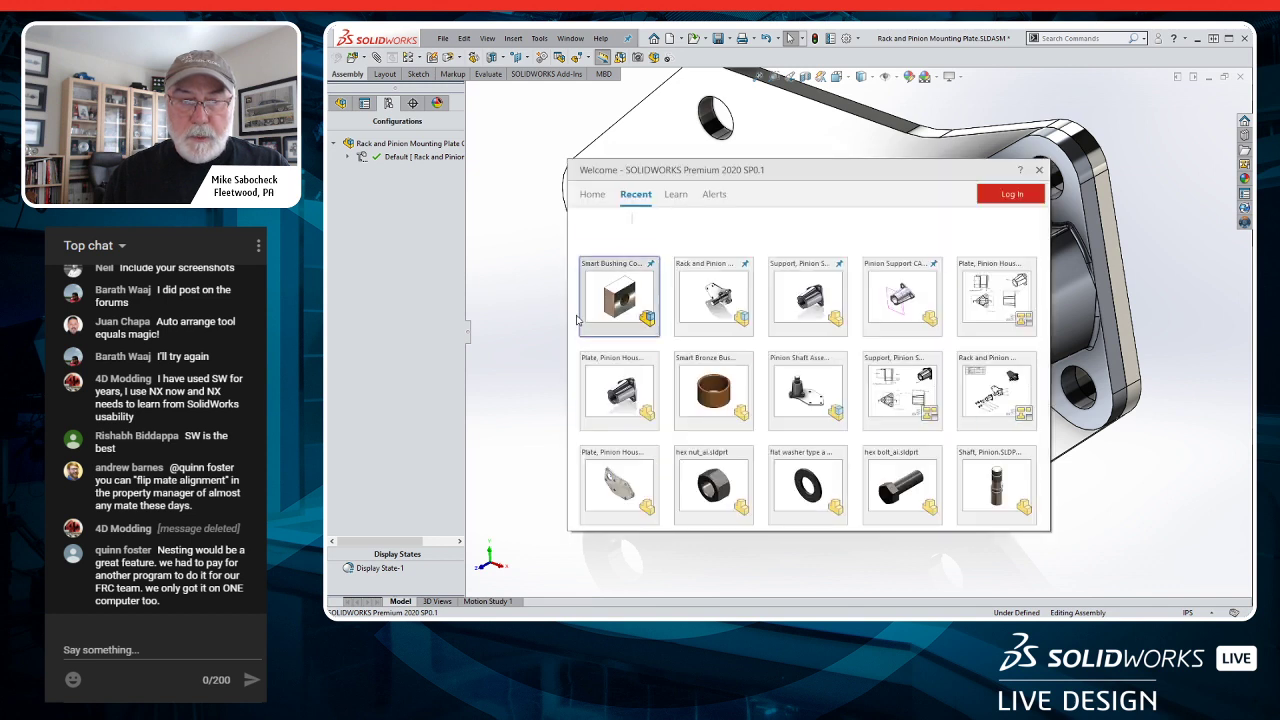
key("Escape")
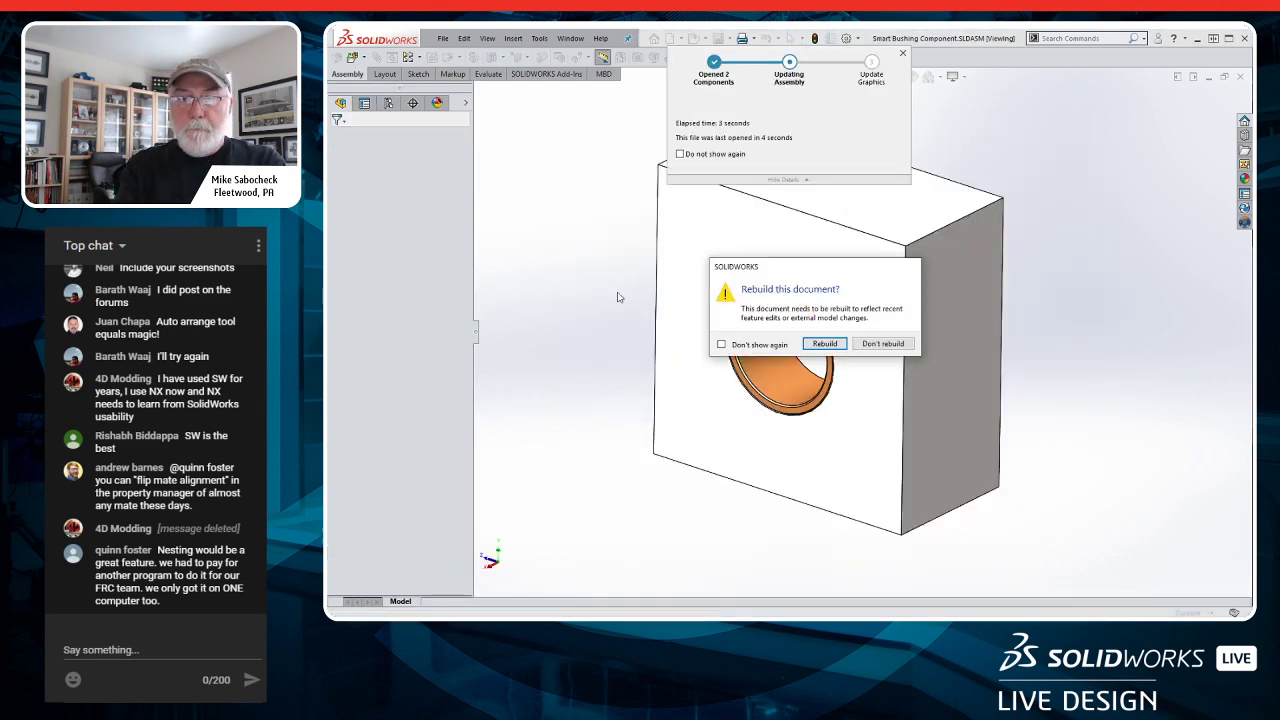
left_click(822, 344)
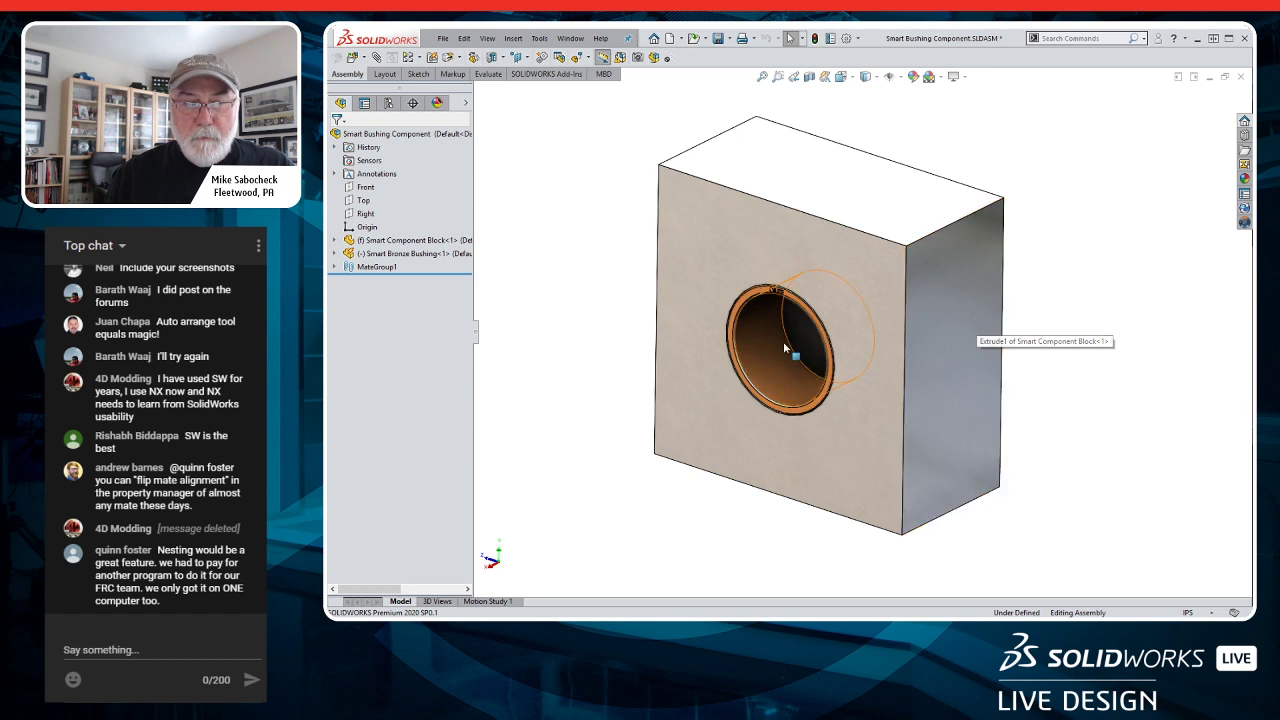
- Examine the Extrude1 and Cut-Extrude1 features of the Smart Component Block
left_click(776, 257)
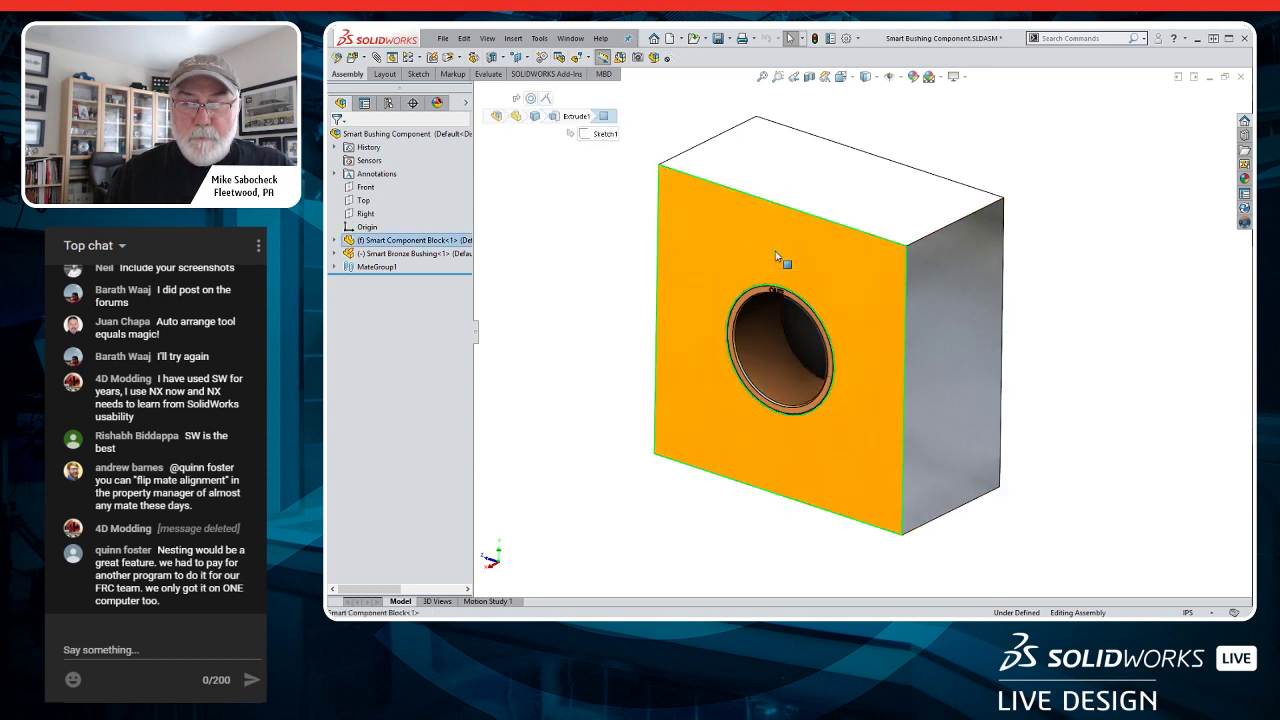
left_click(336, 241)
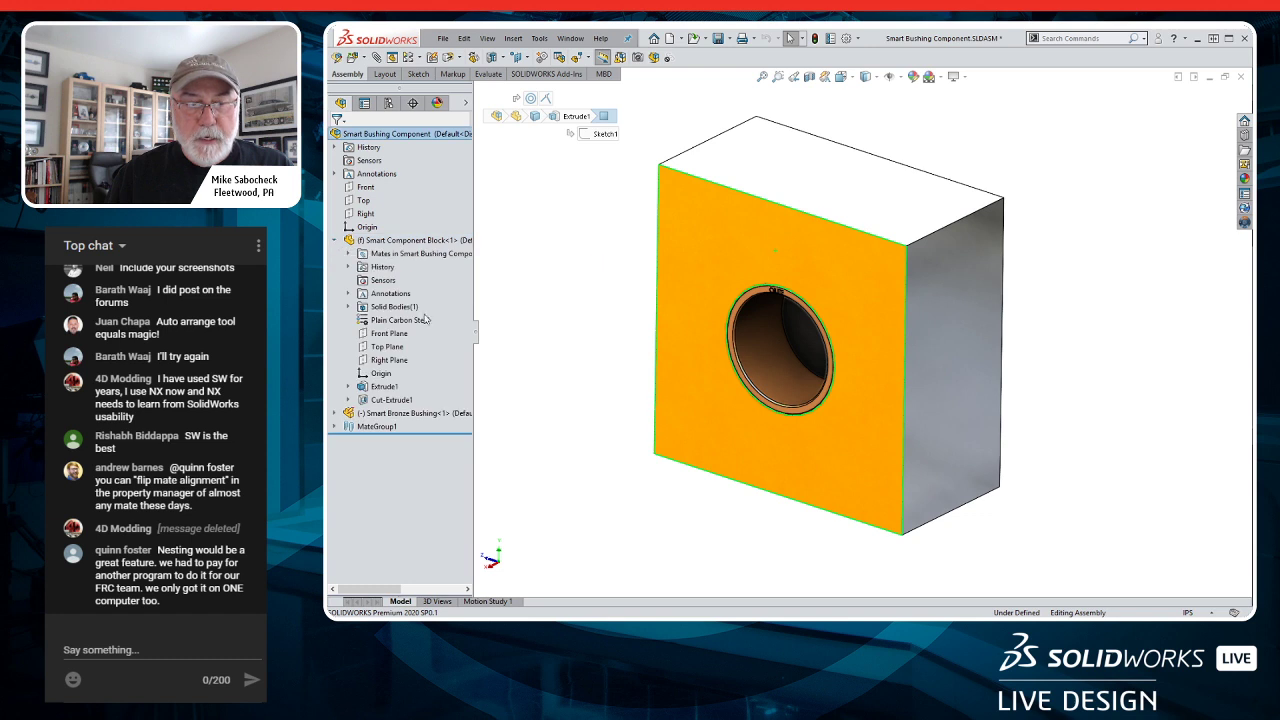
left_click(386, 387)
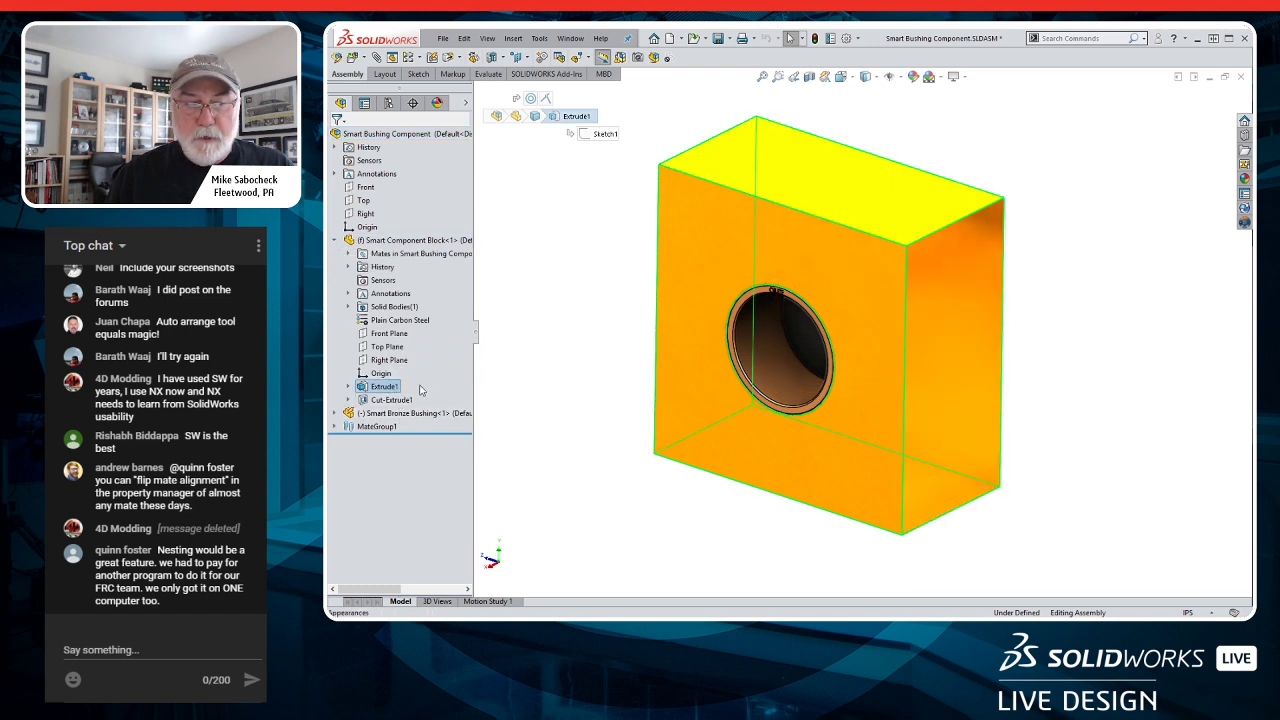
left_click(392, 400)
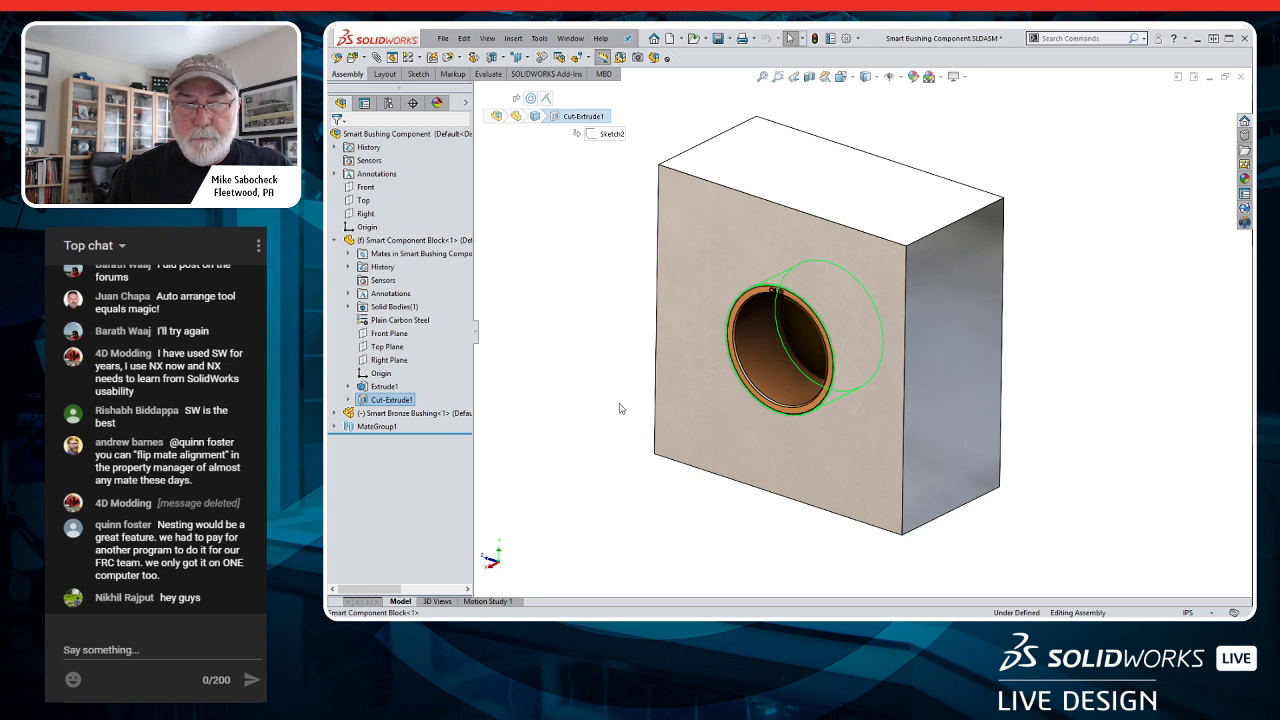
left_click(390, 240)
left_click(335, 241)
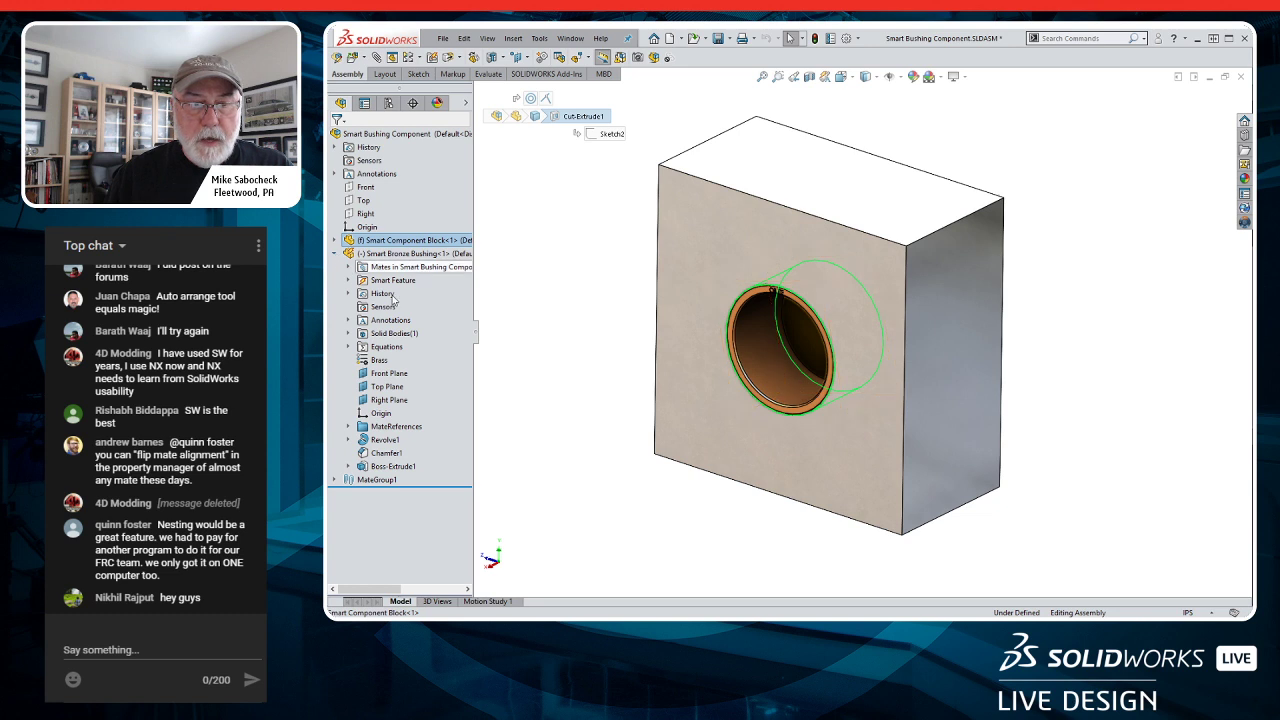
- Delete the Smart Feature from the Smart Bronze Bushing component along with its dependent items
right_click(399, 284)
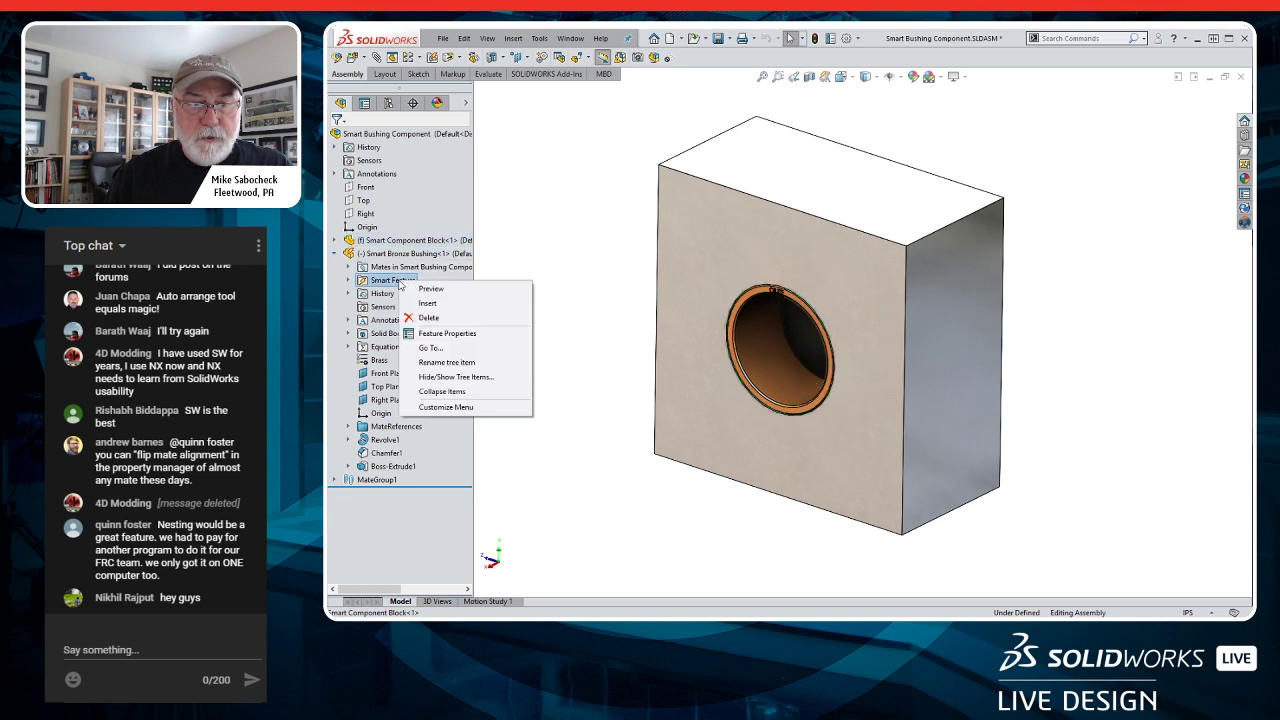
left_click(446, 320)
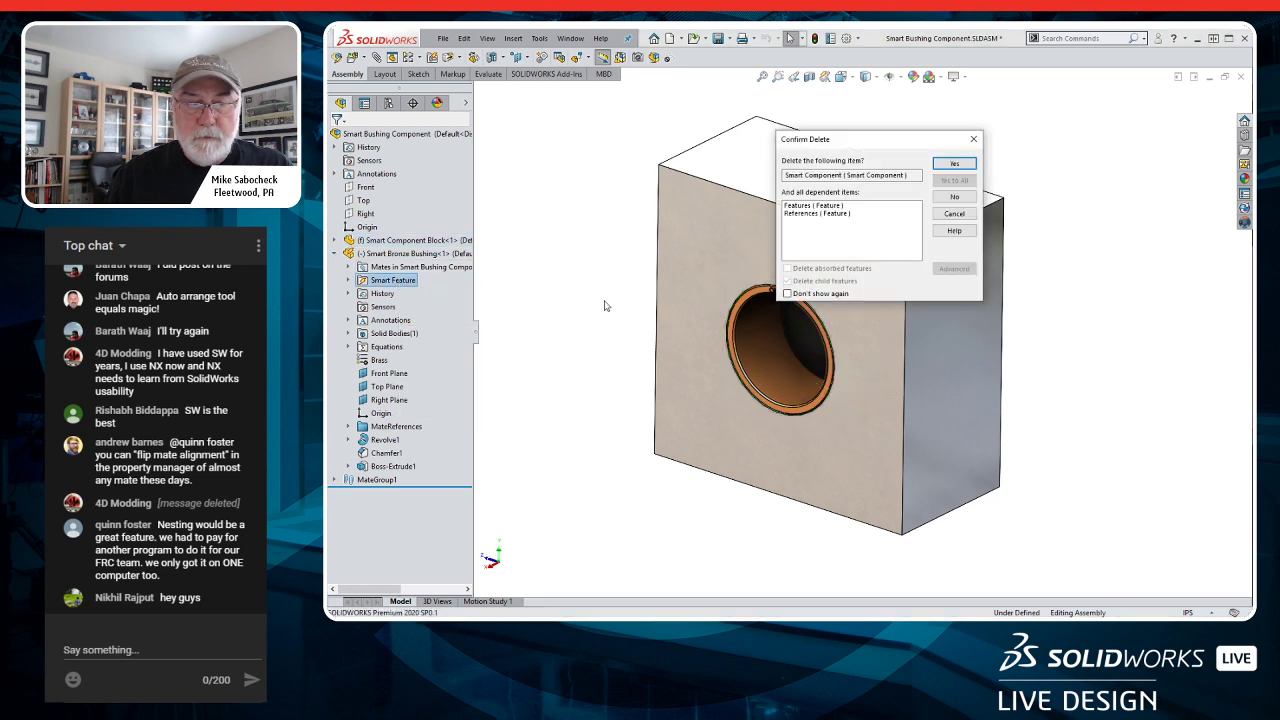
left_click(952, 163)
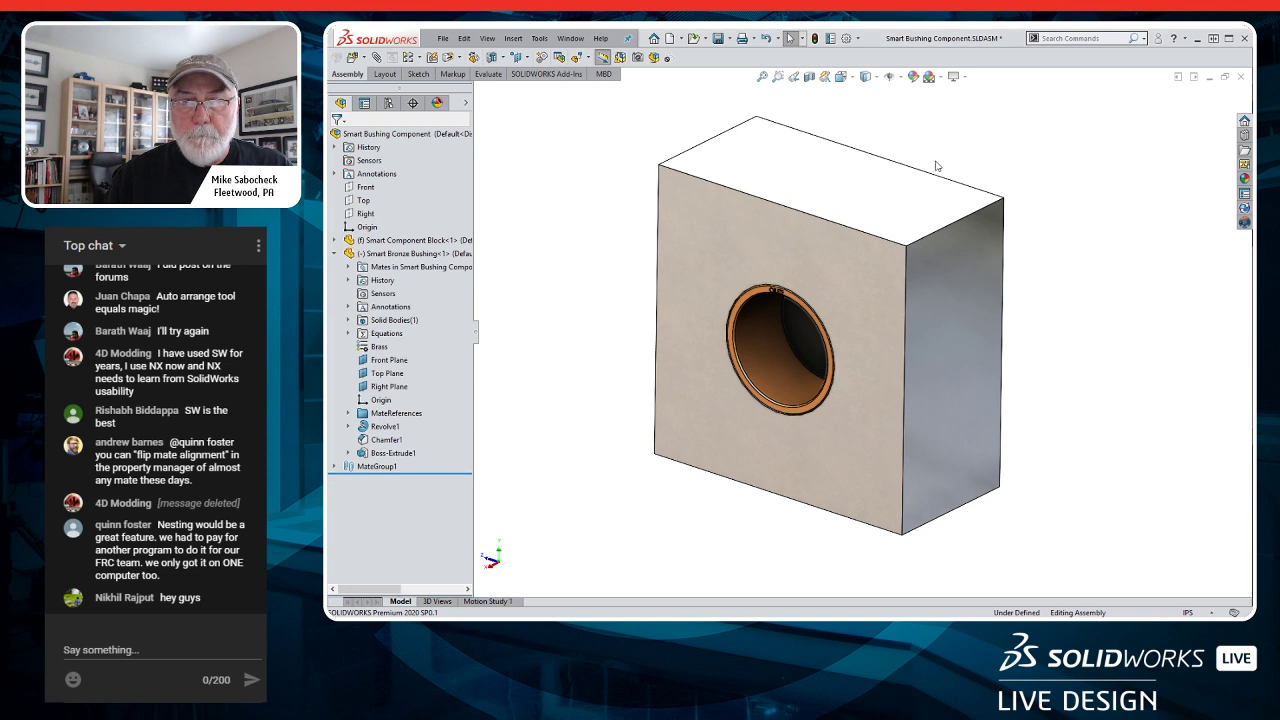
- Make the Smart Bronze Bushing a smart component that includes the block's Cut-Extrude1 as its associated feature
left_click(539, 38)
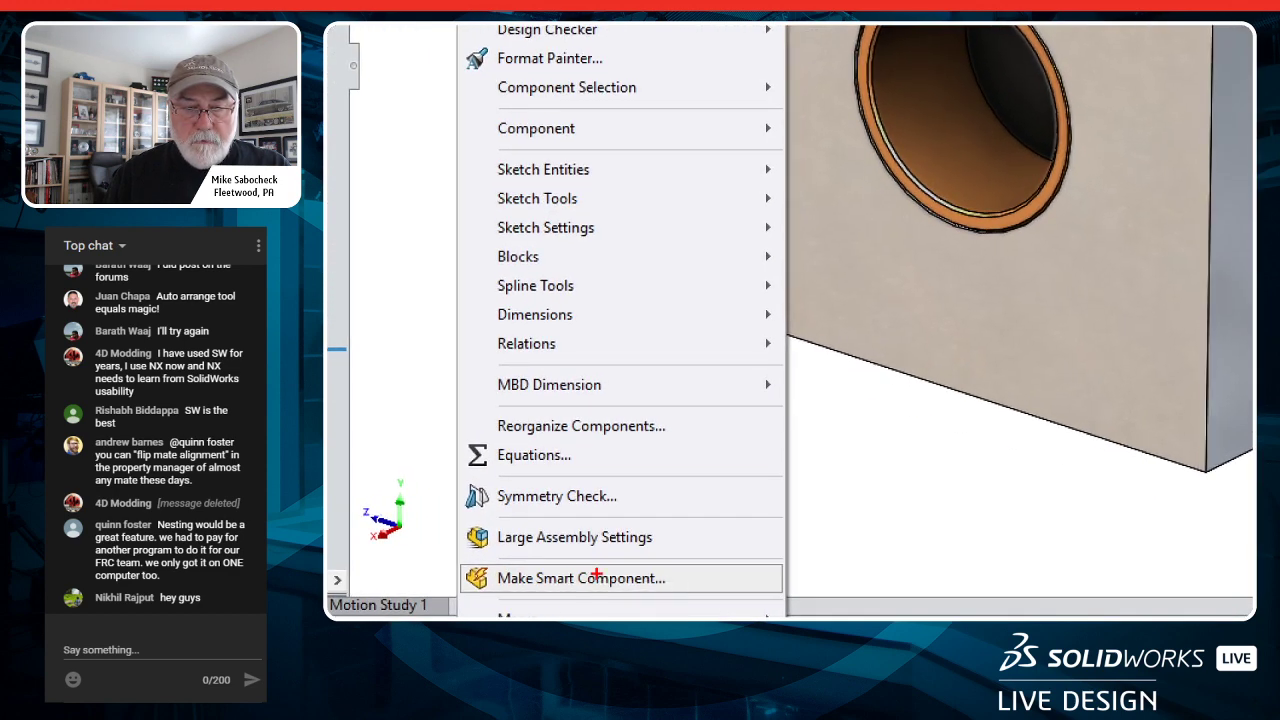
left_click_drag(586, 580, 745, 601)
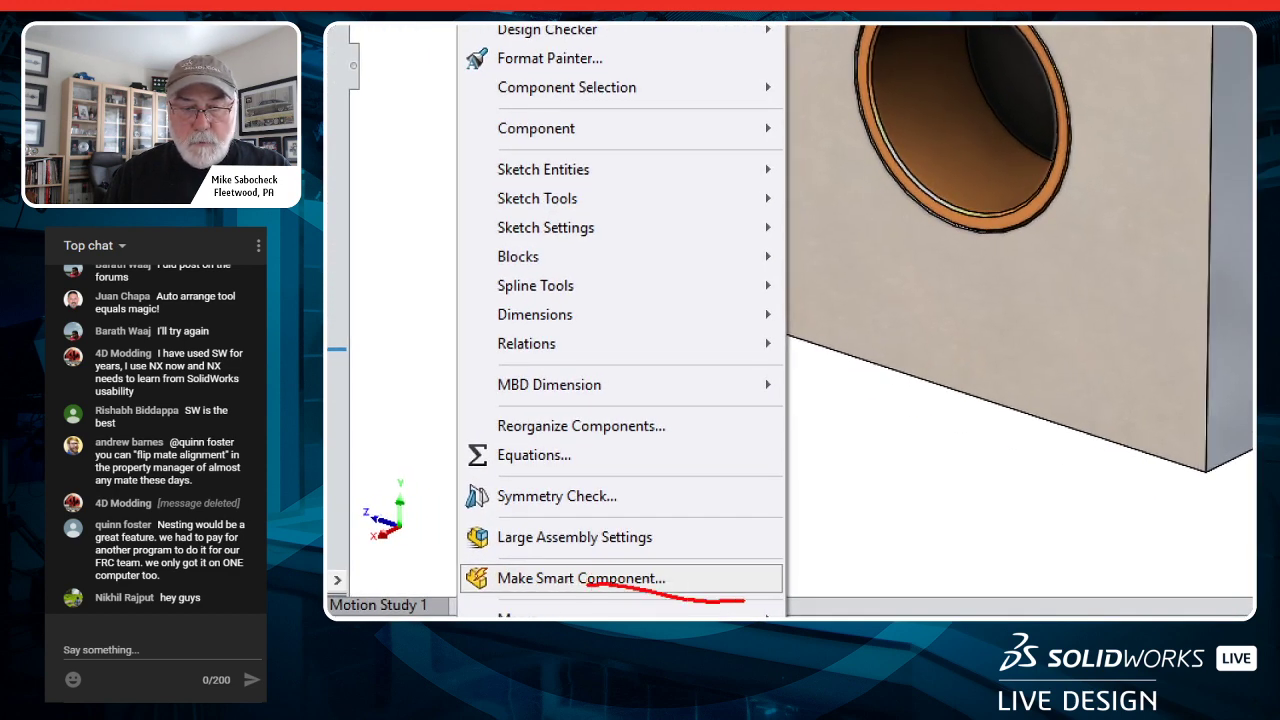
left_click(580, 578)
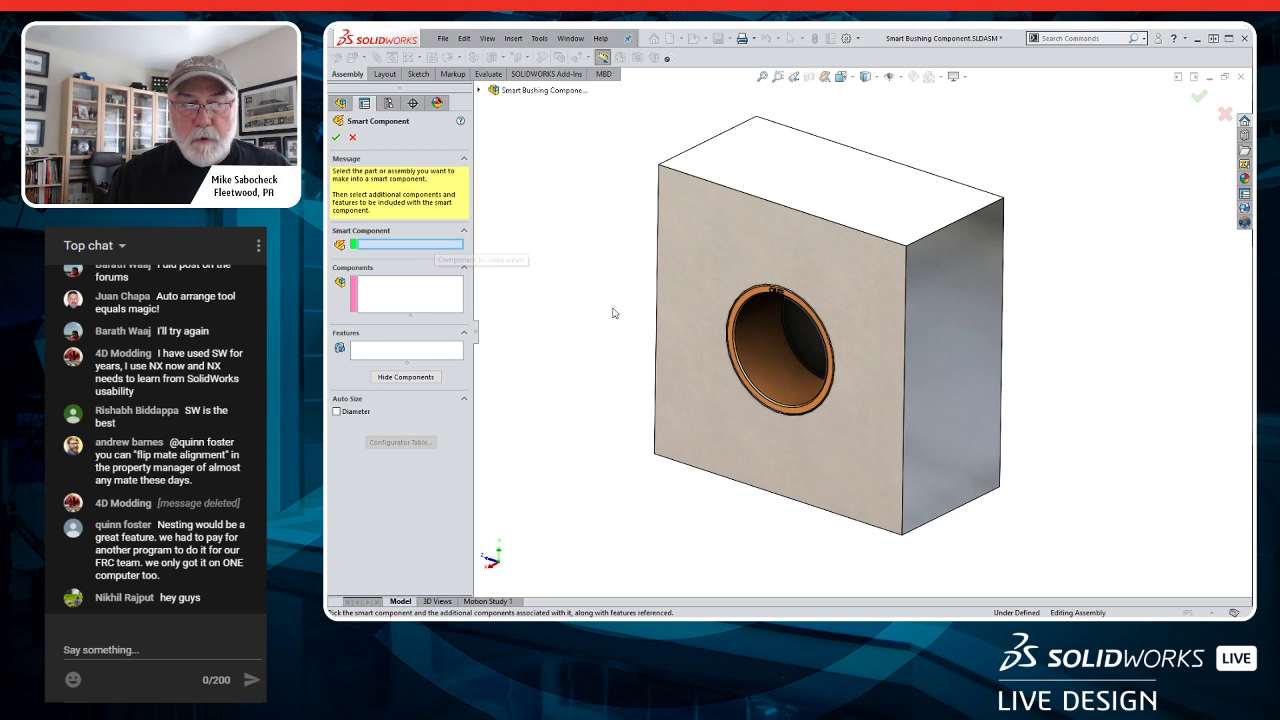
left_click(783, 384)
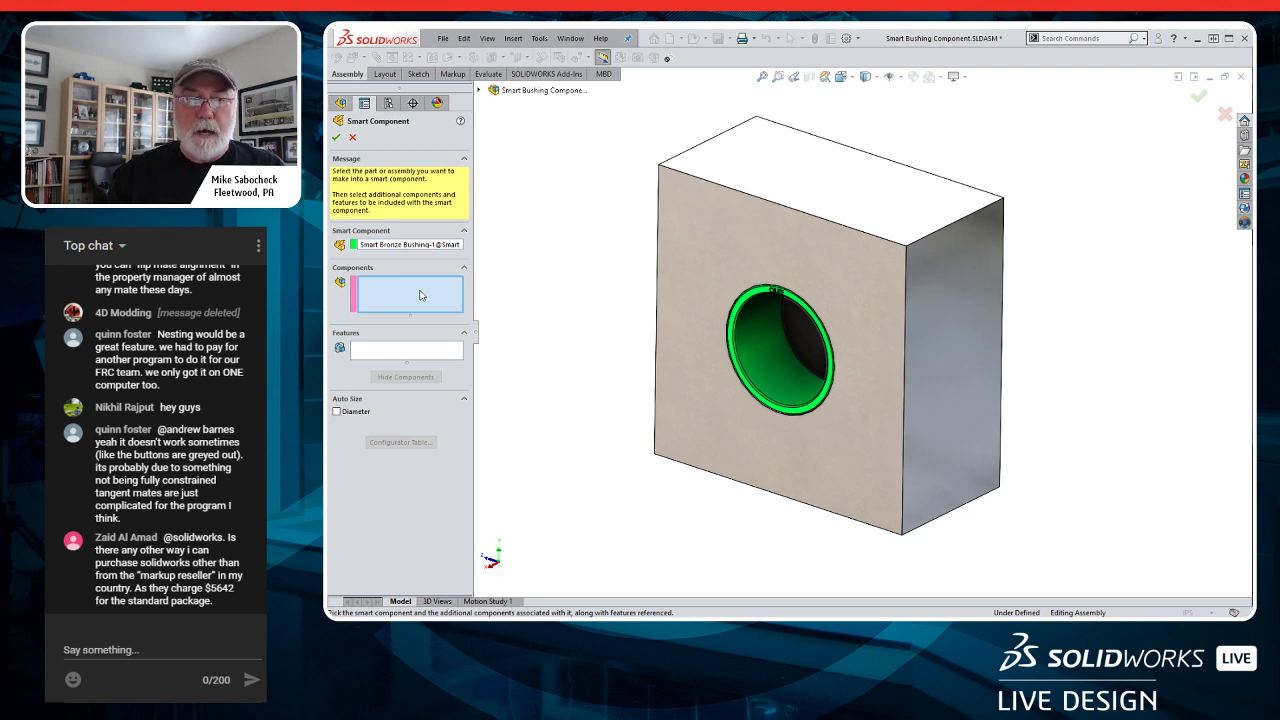
left_click(418, 350)
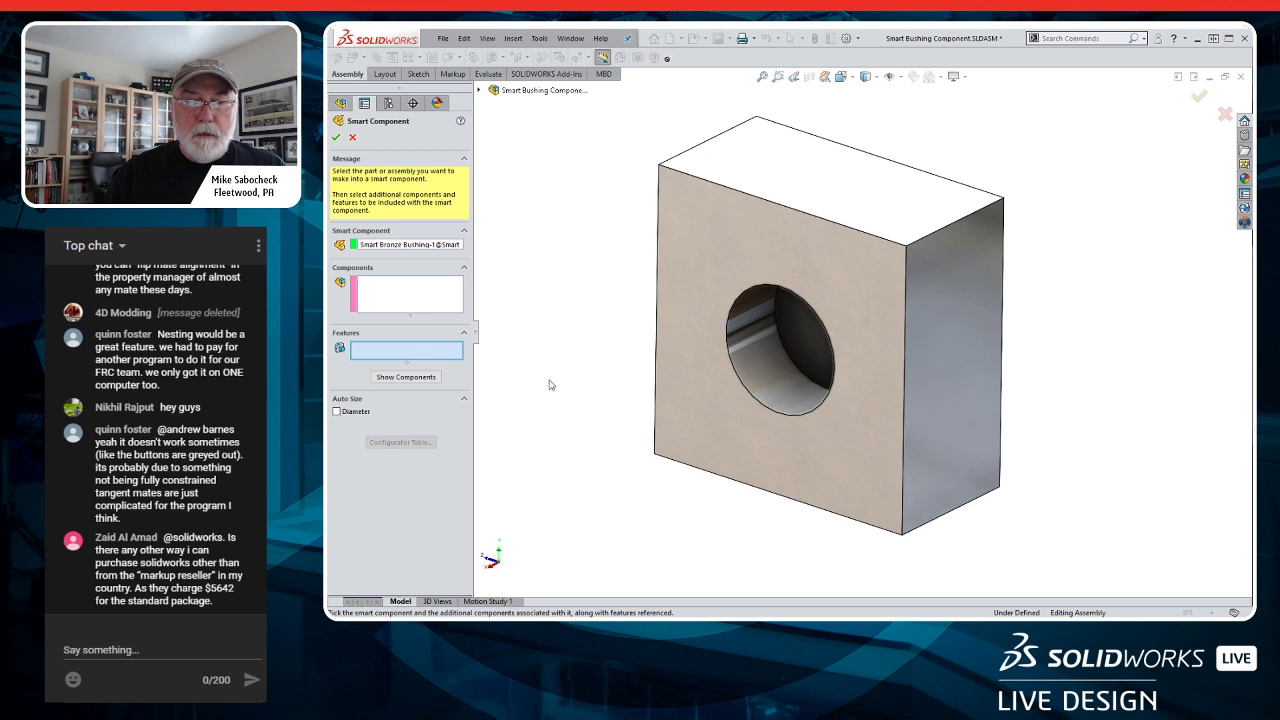
left_click(797, 391)
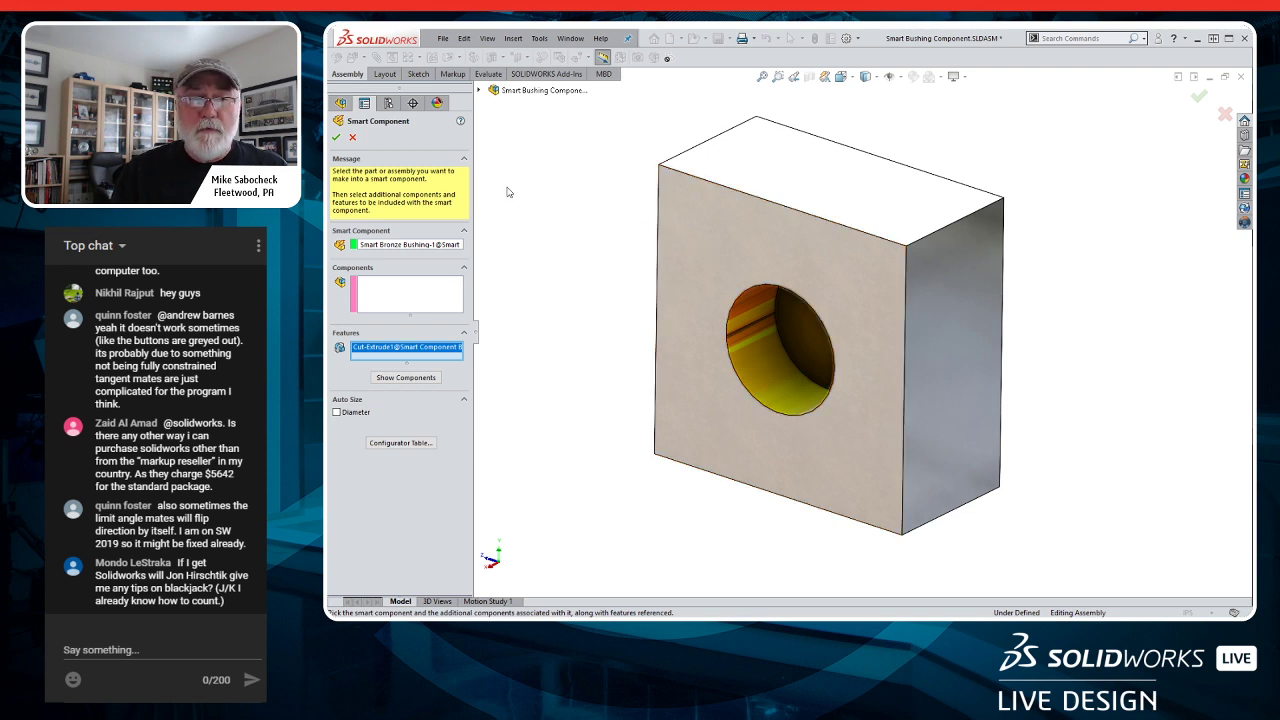
left_click(336, 138)
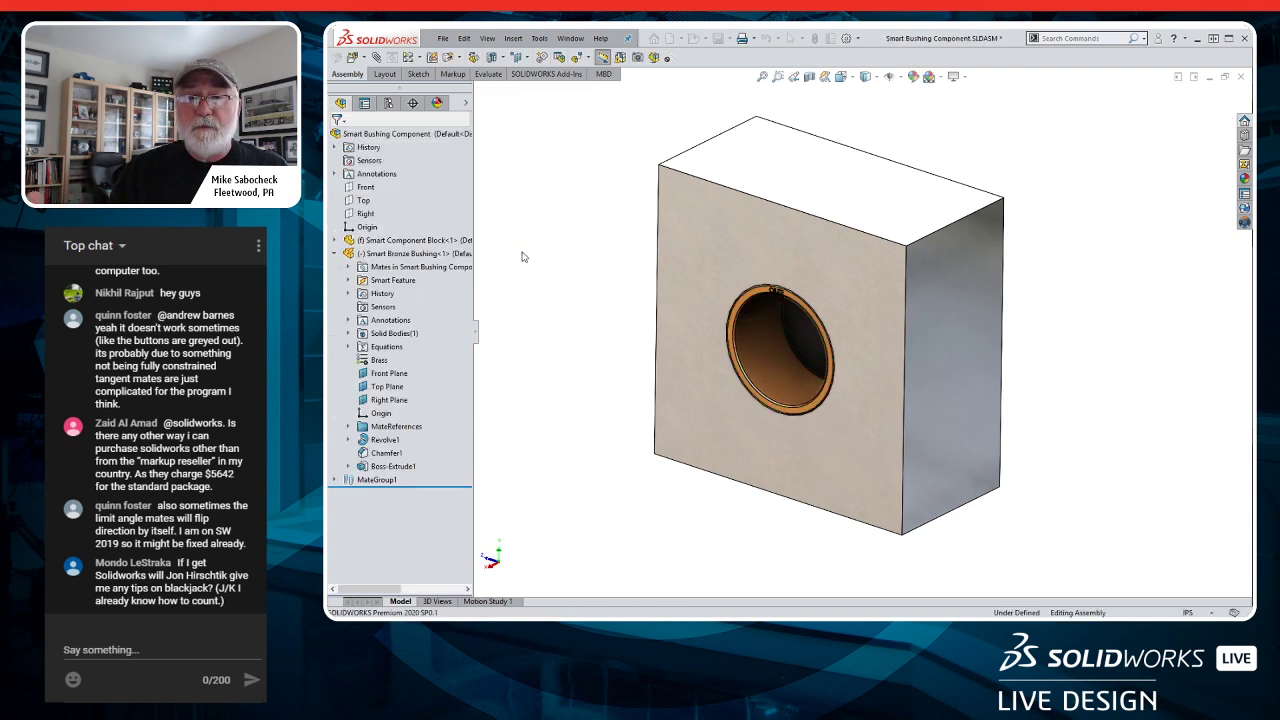
- Examine the features and references stored in the Smart Bronze Bushing's Smart Feature
left_click(348, 280)
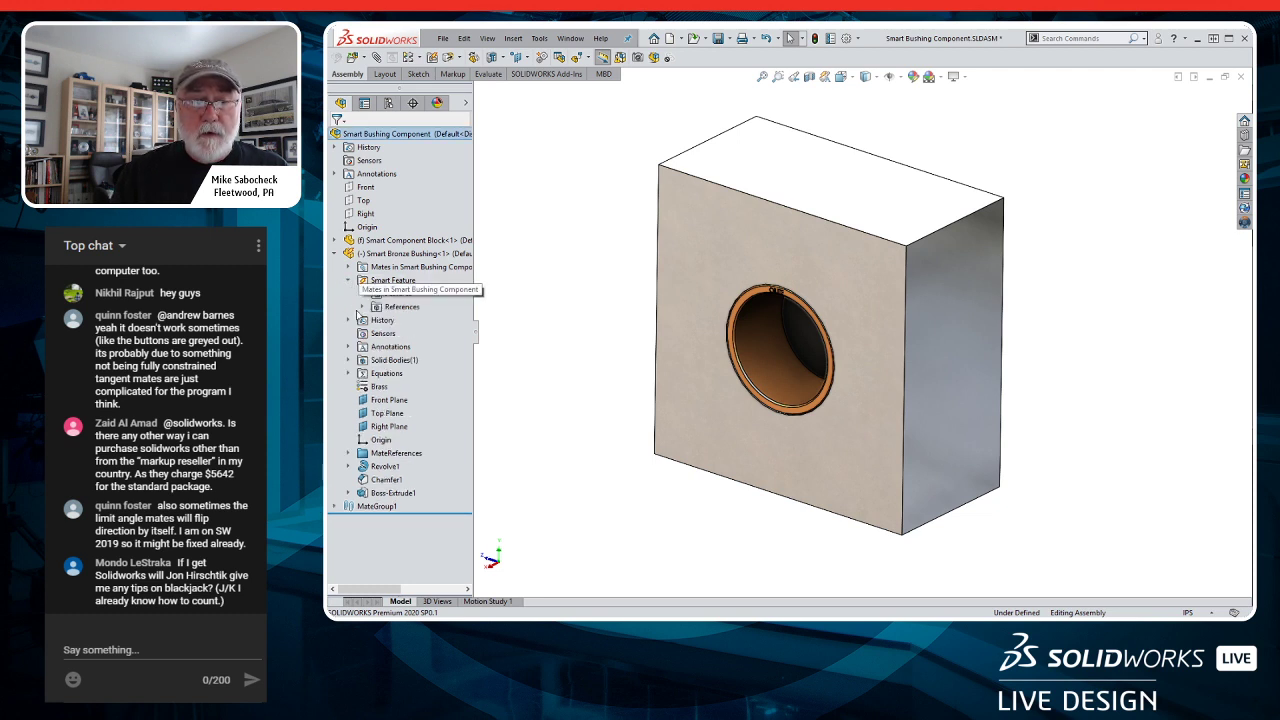
left_click(362, 293)
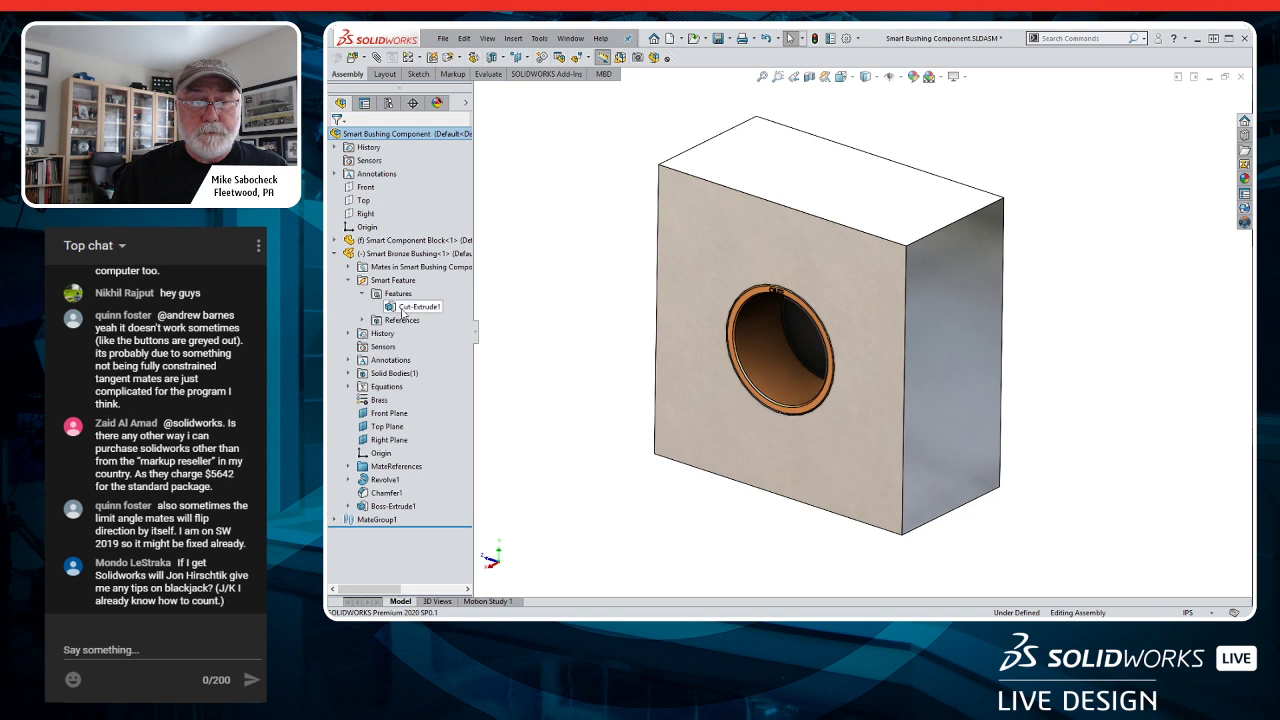
left_click(410, 307)
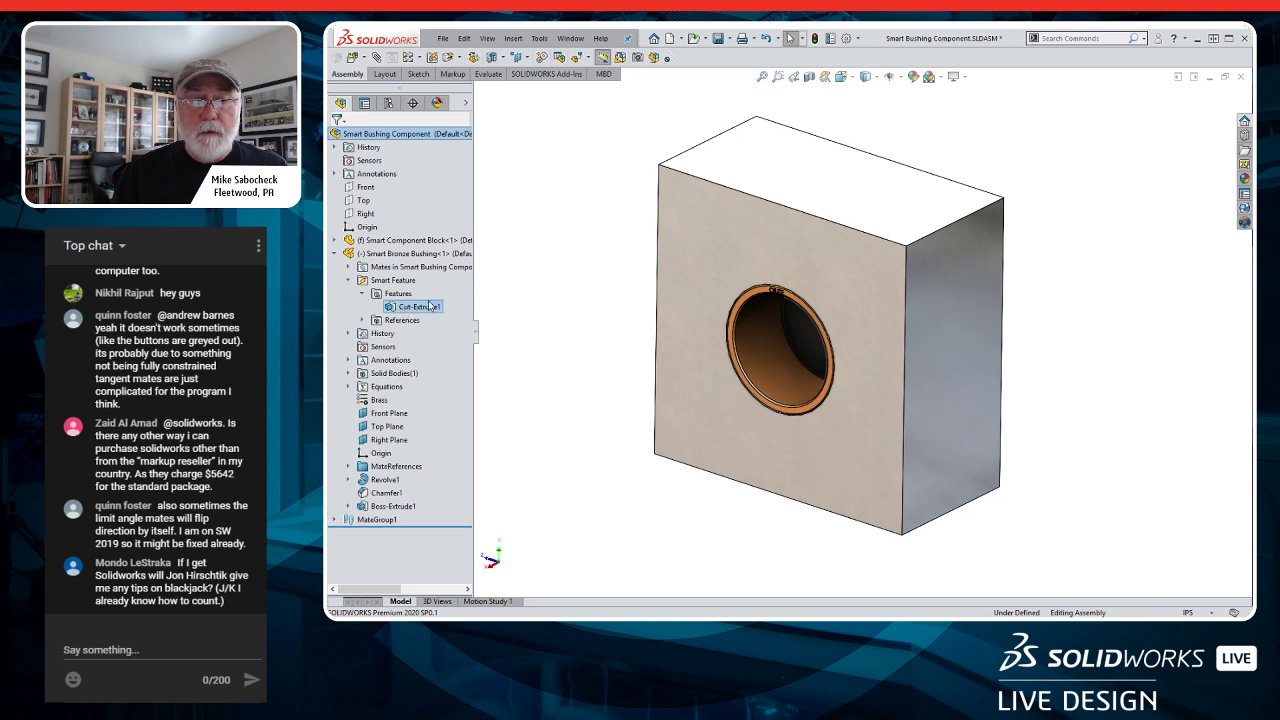
left_click(362, 320)
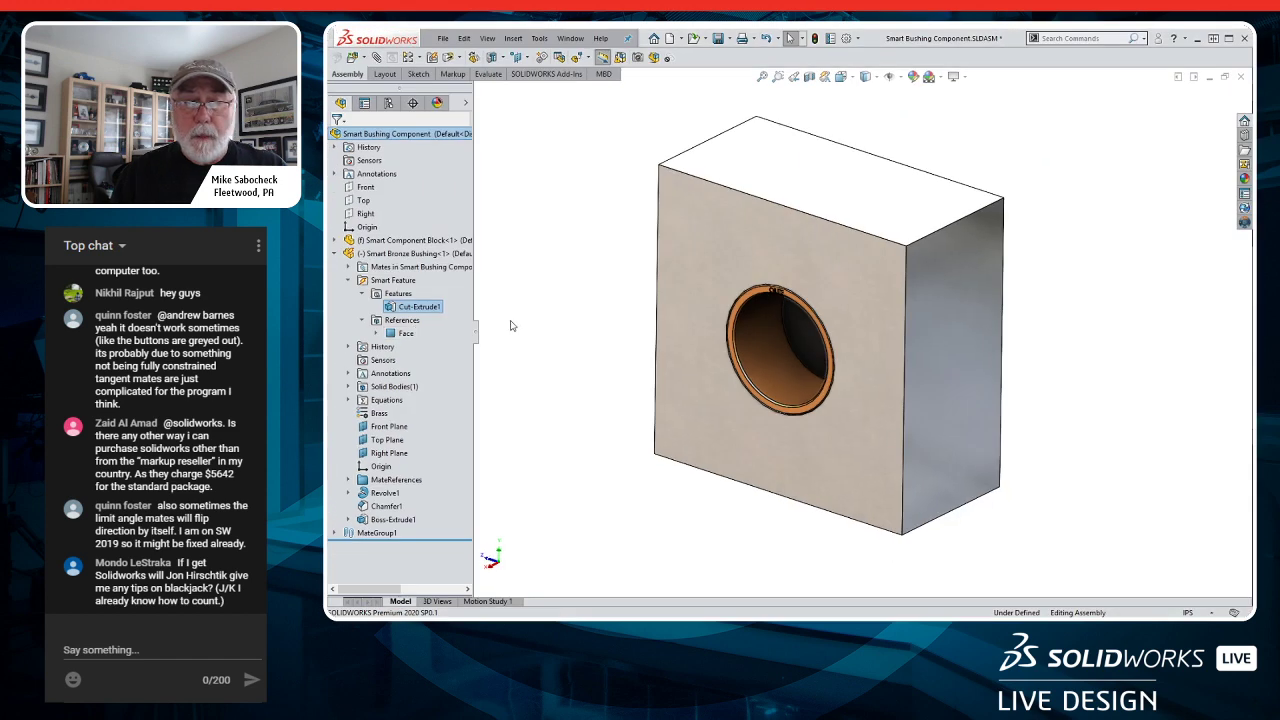
- Close the Smart Bushing Component assembly without saving and decline the rebuild of the Rack and Pinion Mounting Plate assembly
left_click(663, 296)
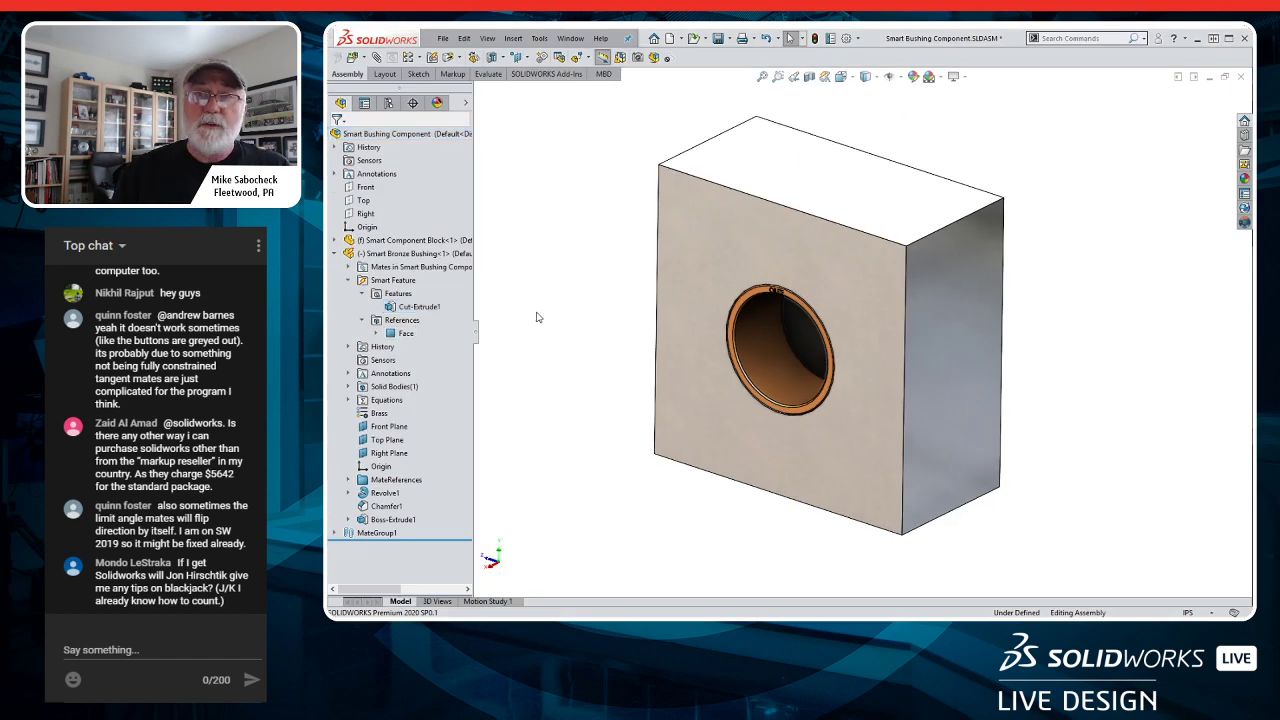
left_click(1241, 78)
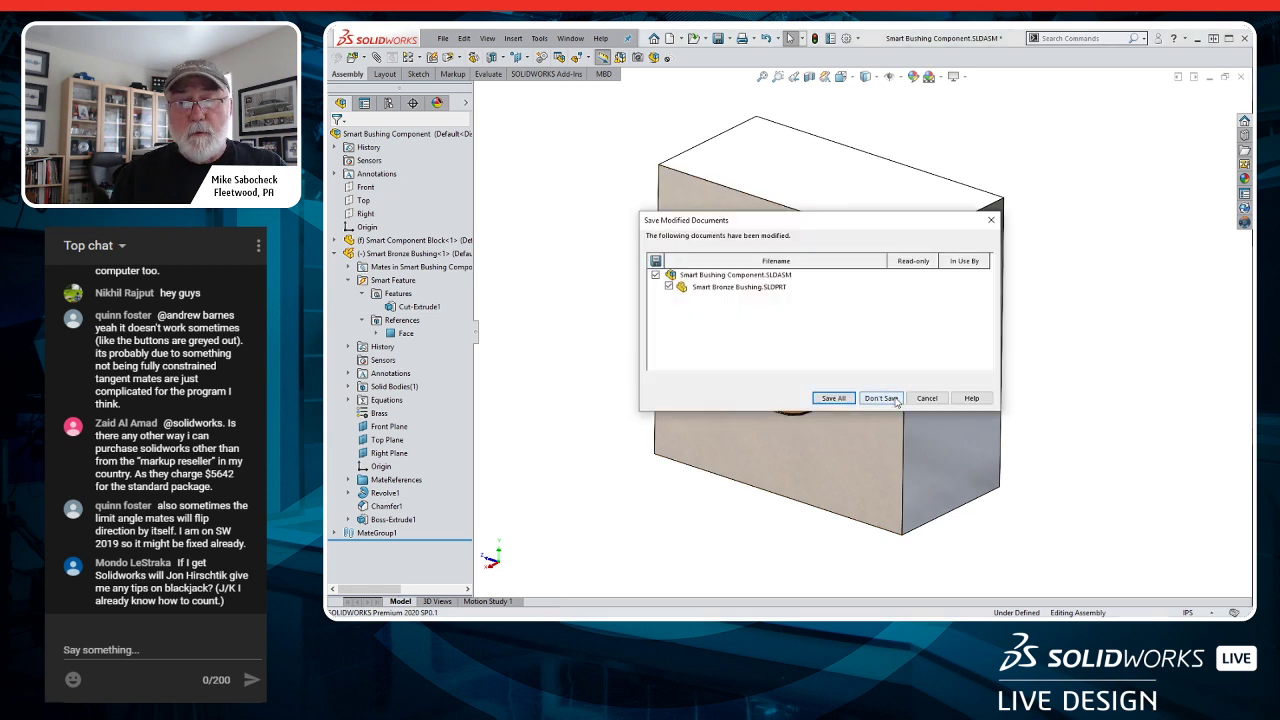
left_click(881, 398)
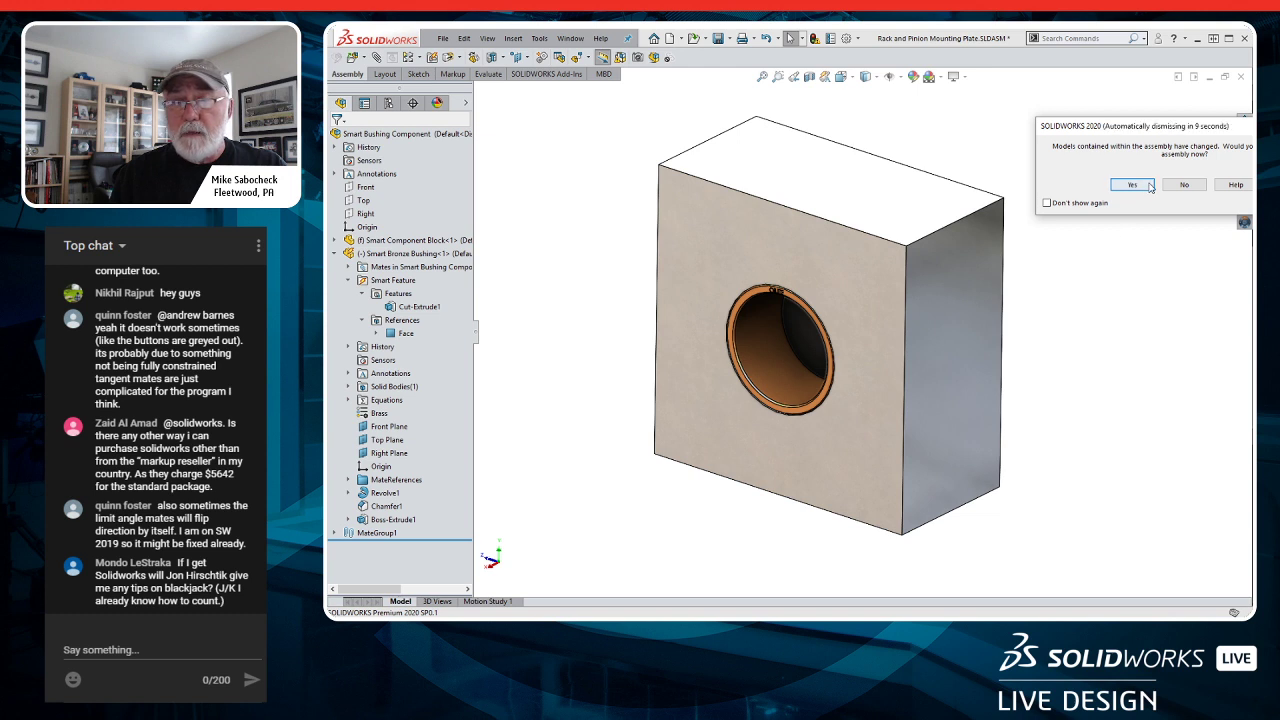
left_click(1180, 186)
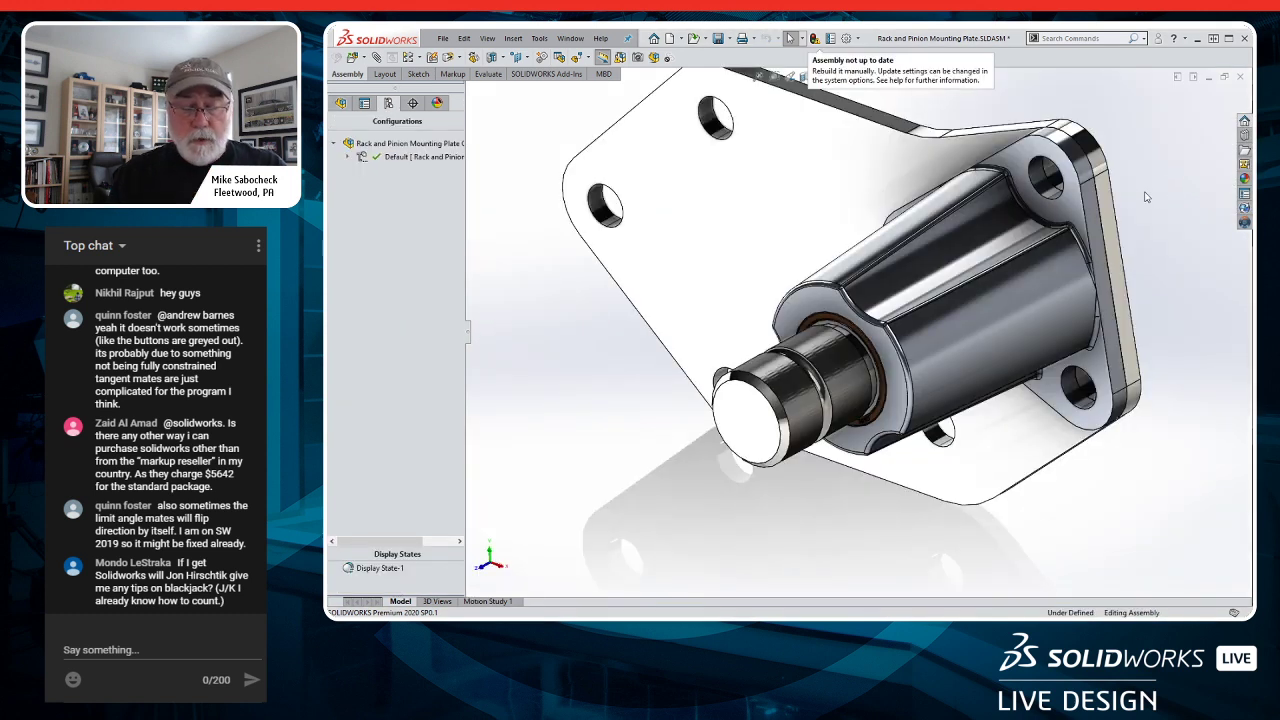
- Show the hidden components of the Hardware folder in the Rack and Pinion Mounting Plate assembly
middle_click_drag(1130, 197, 1126, 229, "ctrl")
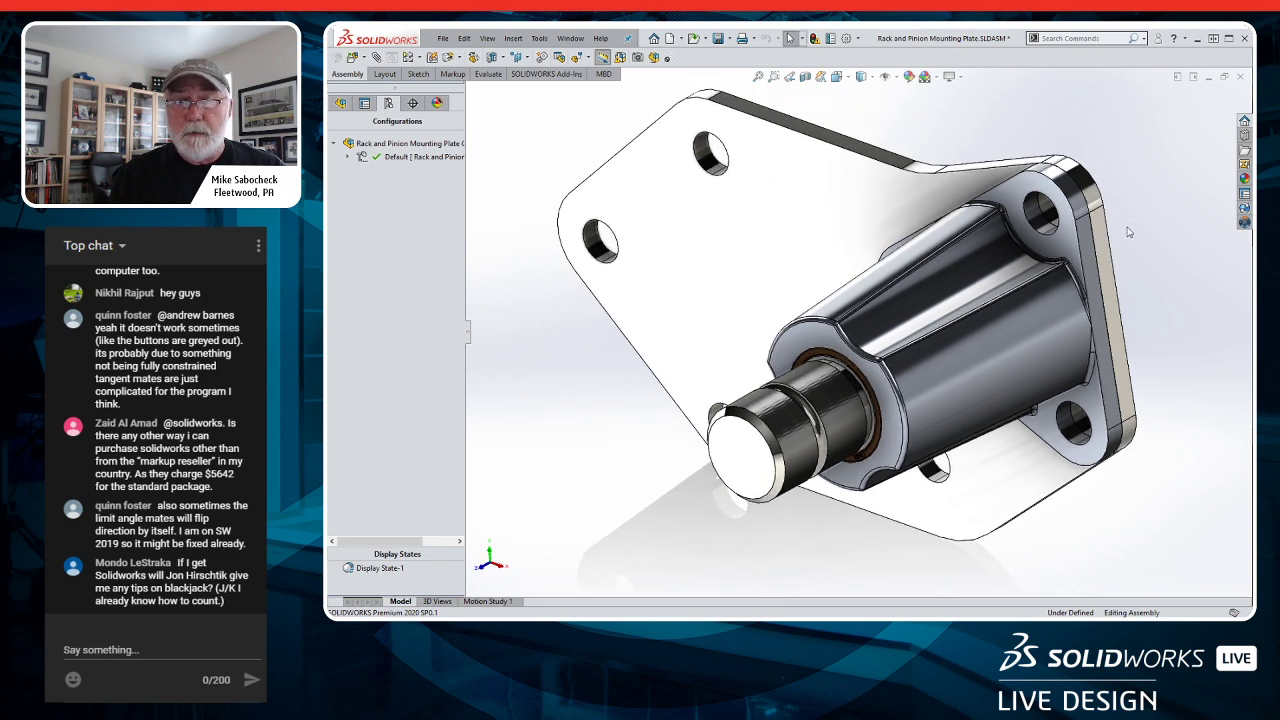
left_click(341, 104)
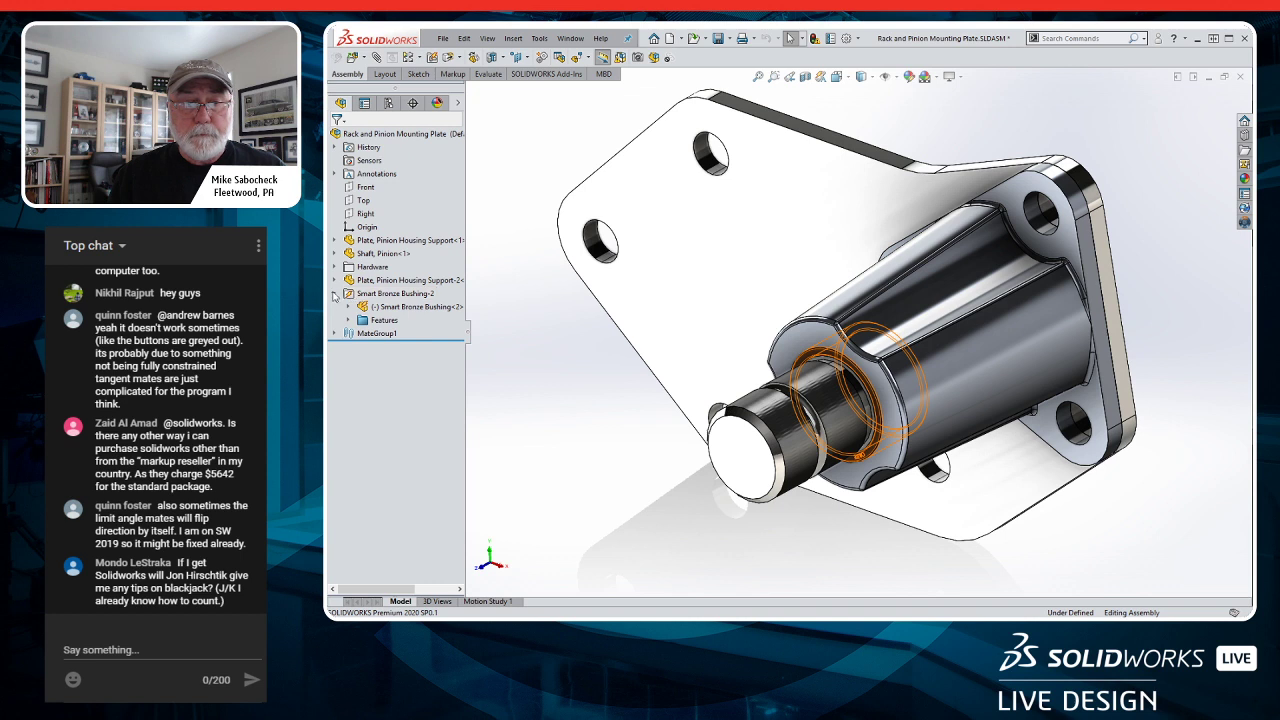
left_click(336, 293)
right_click(367, 268)
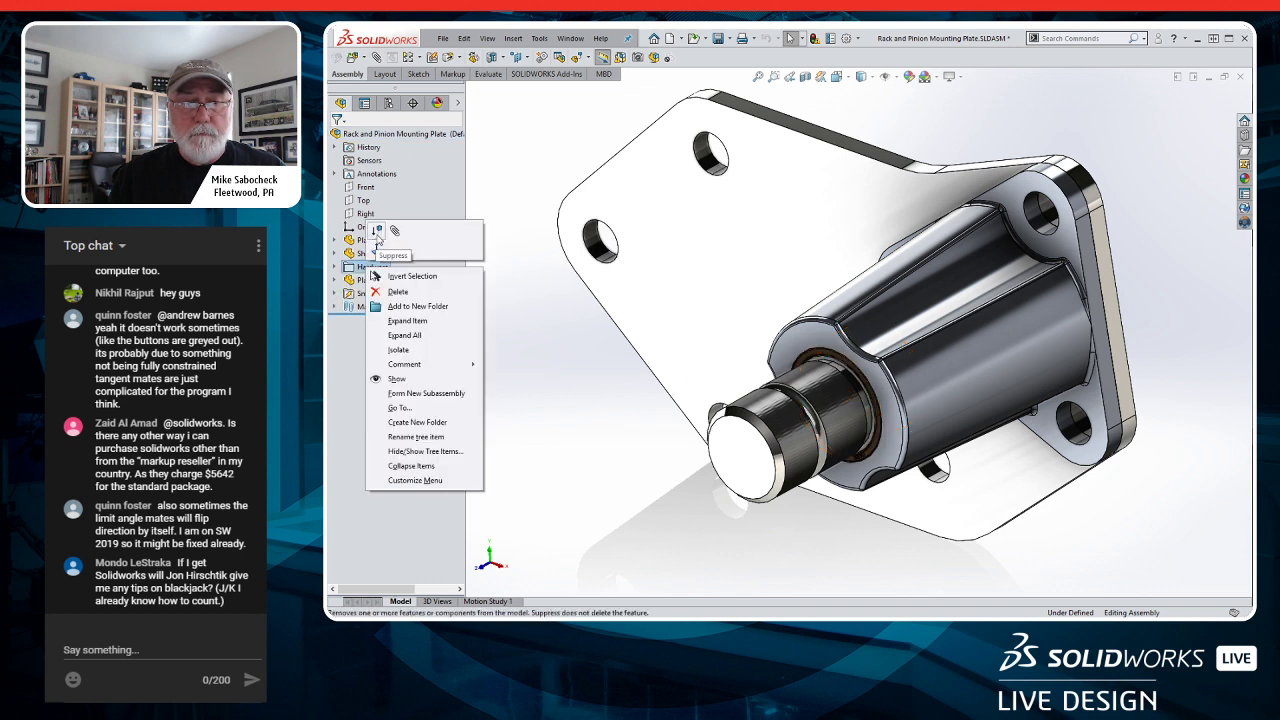
left_click(400, 379)
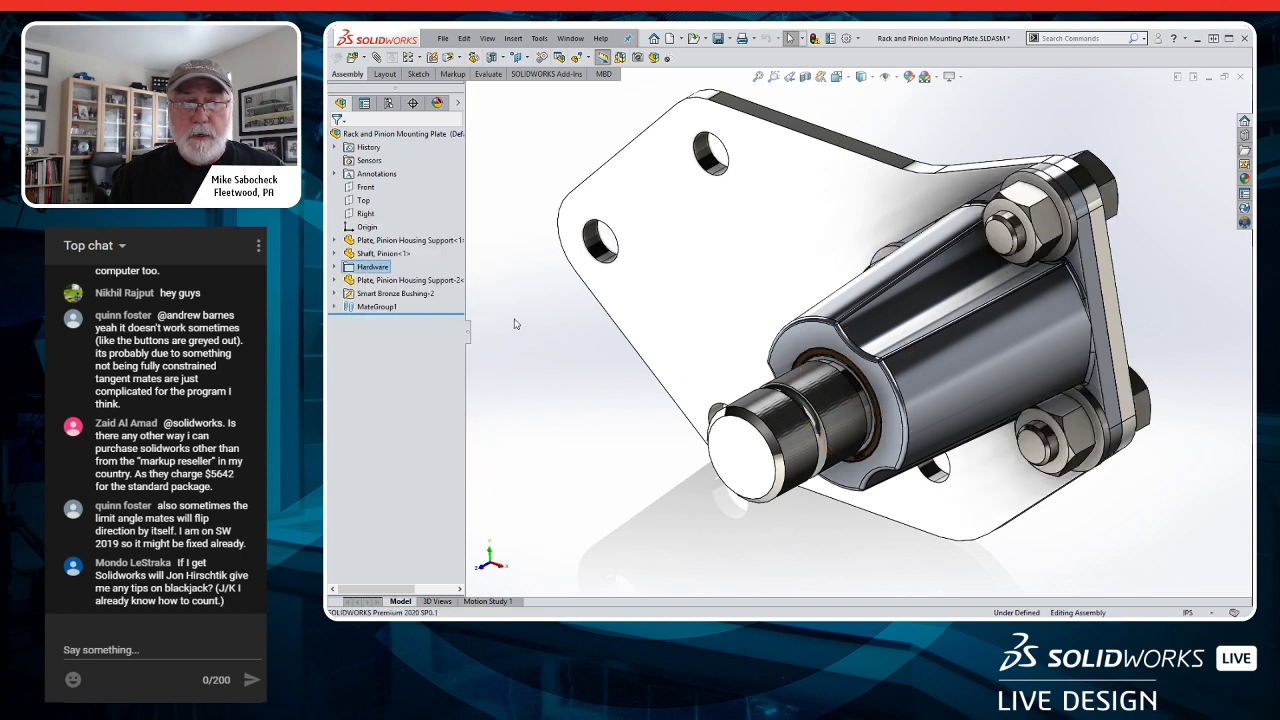
left_click(518, 322)
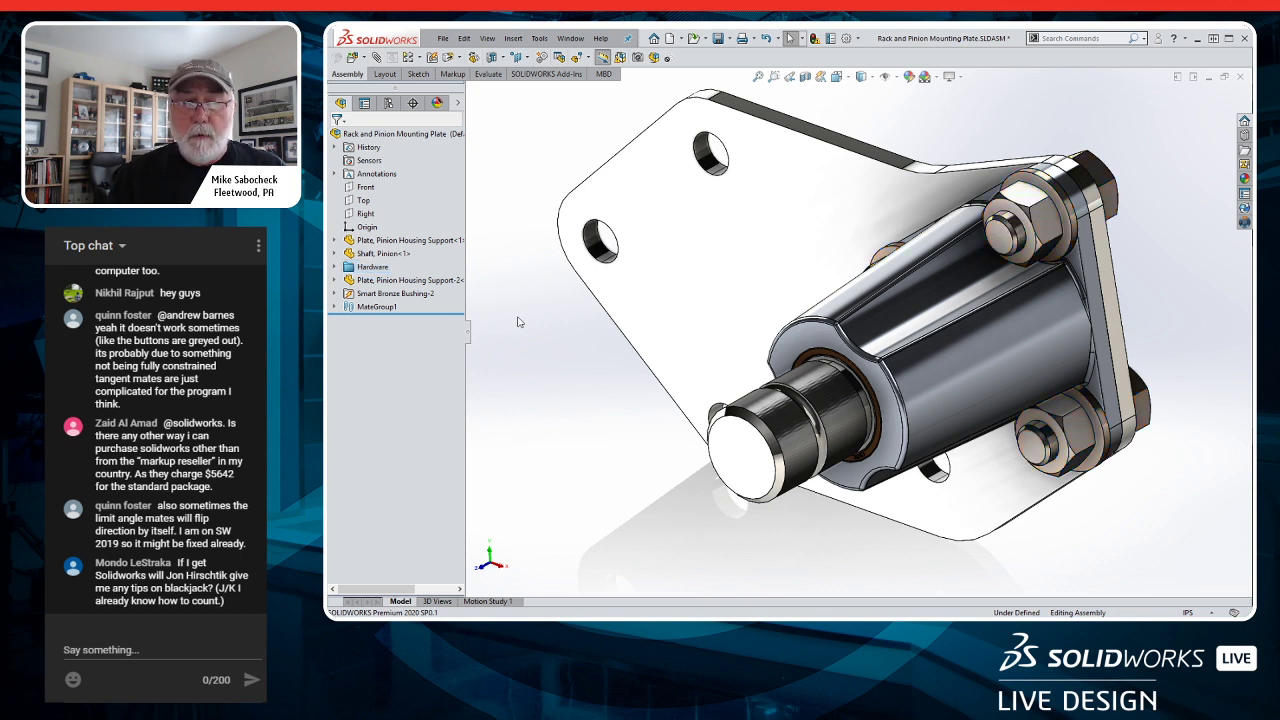
- Delete the existing exploded view and its dependent 3DExplode1 sketch from the Default configuration
left_click(389, 104)
left_click(347, 157)
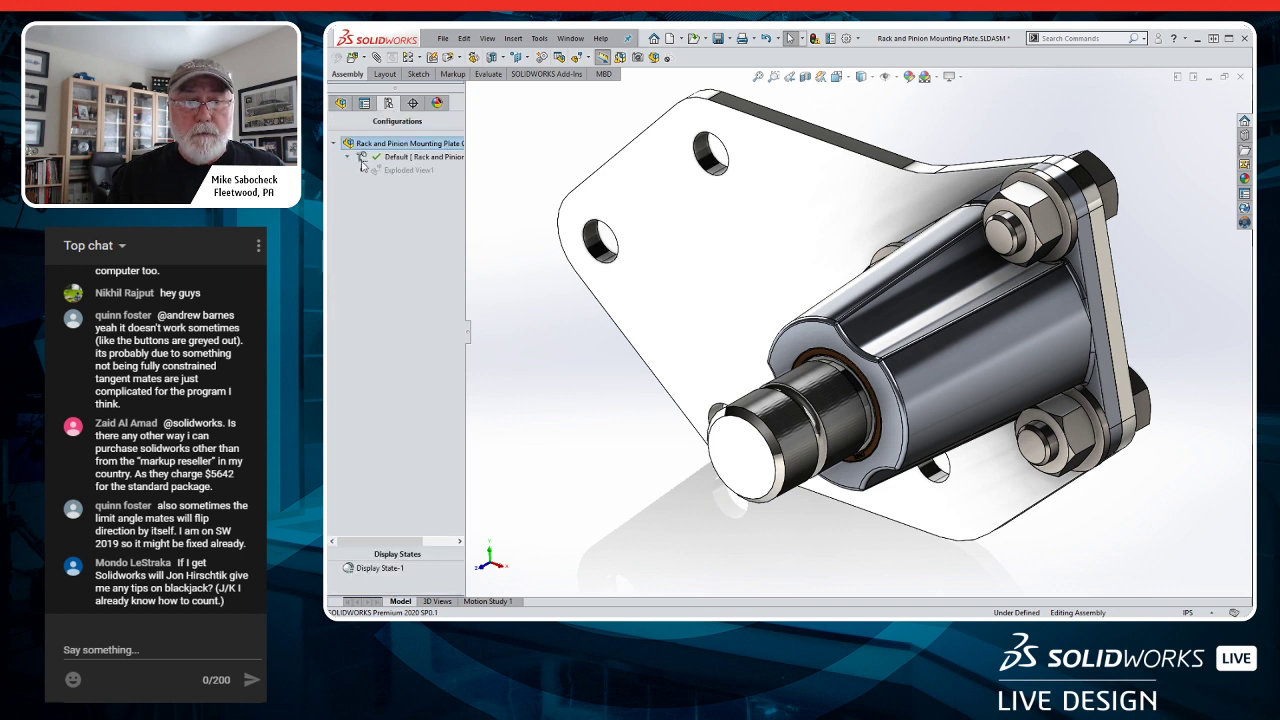
right_click(381, 172)
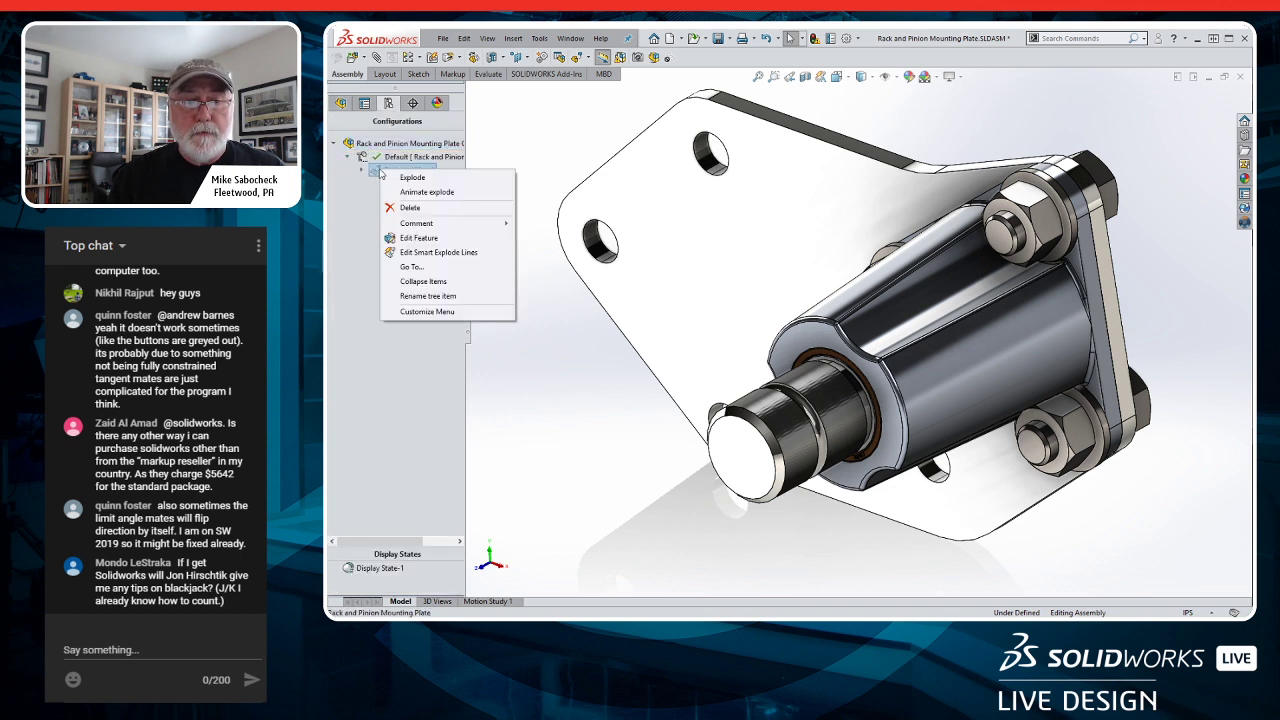
left_click(416, 211)
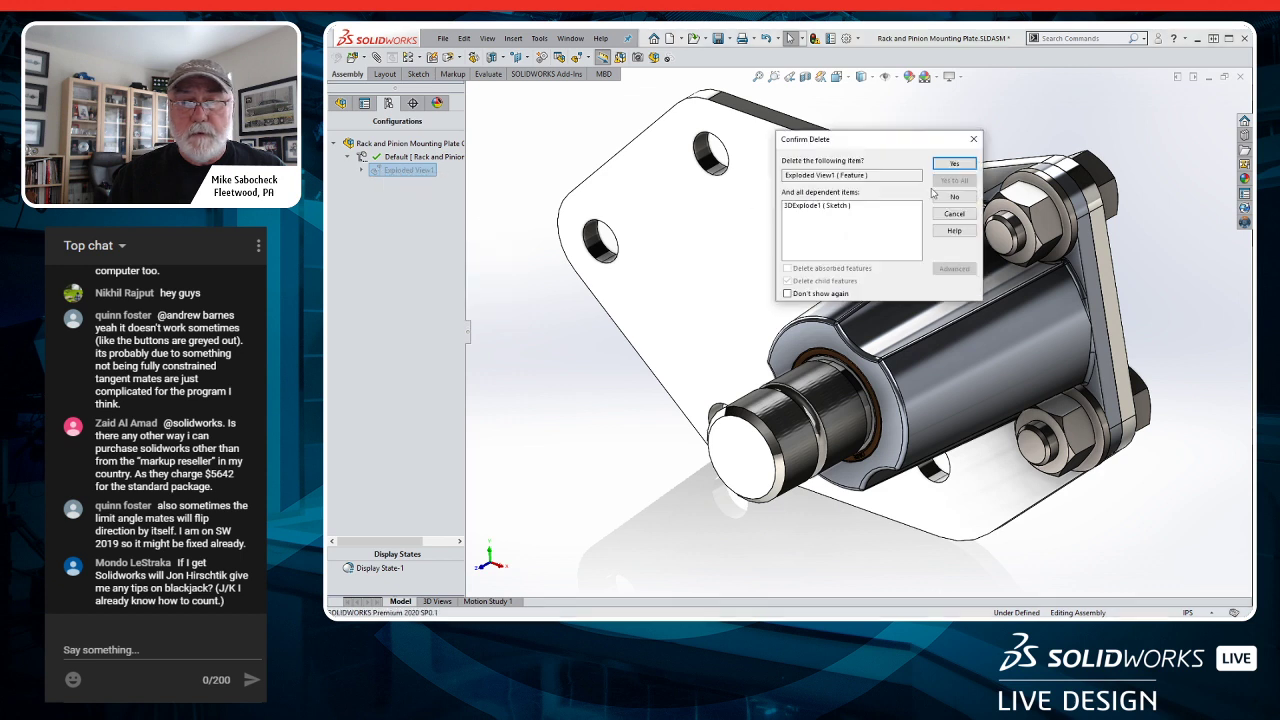
left_click(954, 163)
- Start a new exploded view for the Default configuration of the Rack and Pinion Mounting Plate assembly
right_click(412, 160)
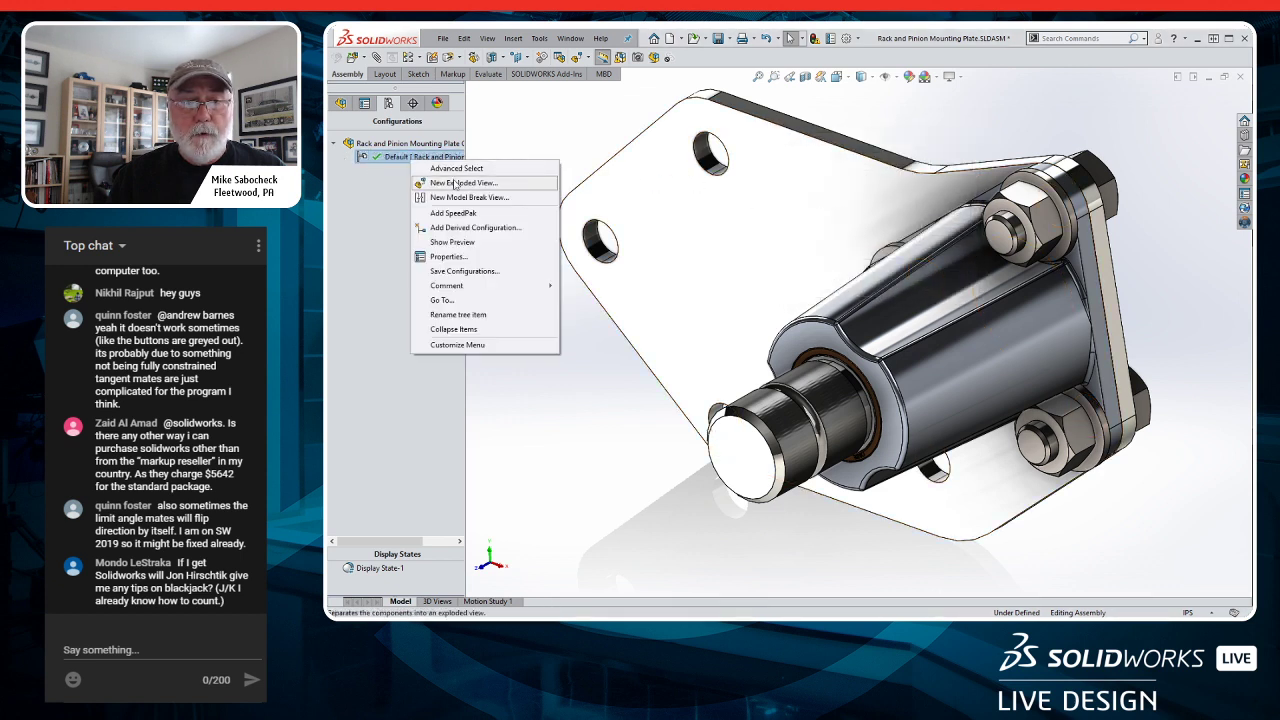
left_click(460, 183)
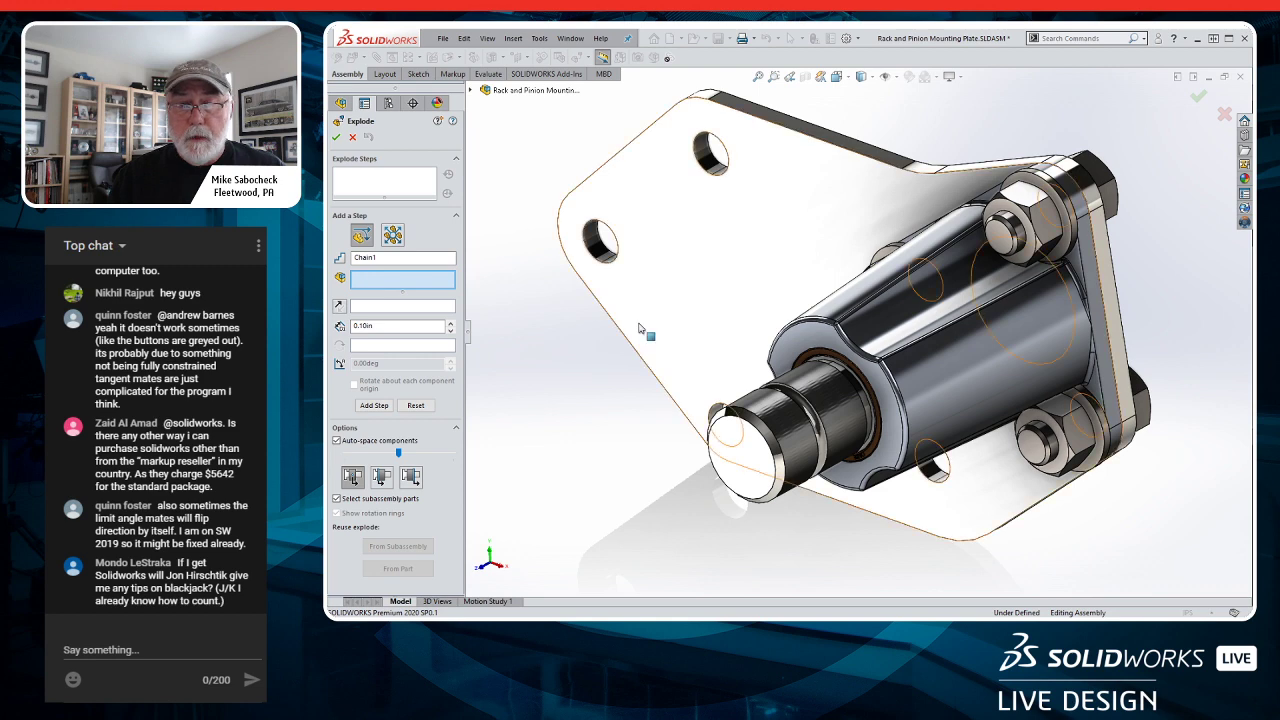
scroll(640, 337, "up", 4)
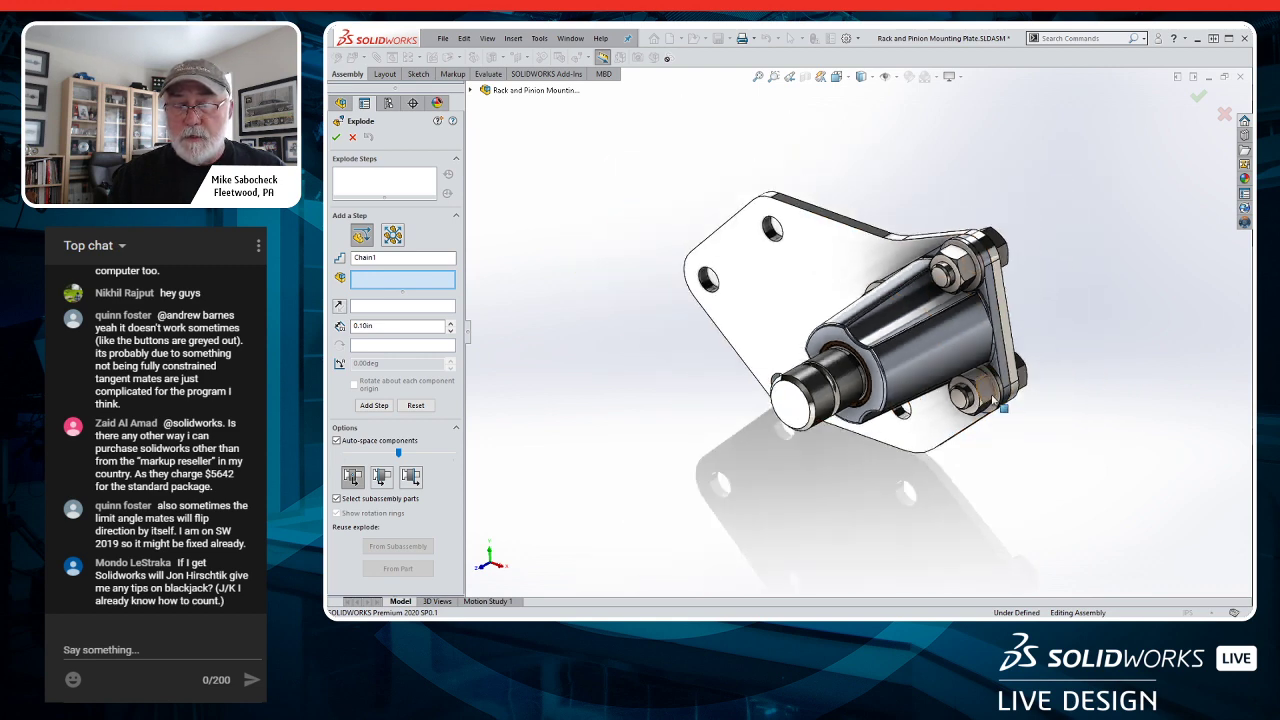
scroll(975, 395, "down", 5)
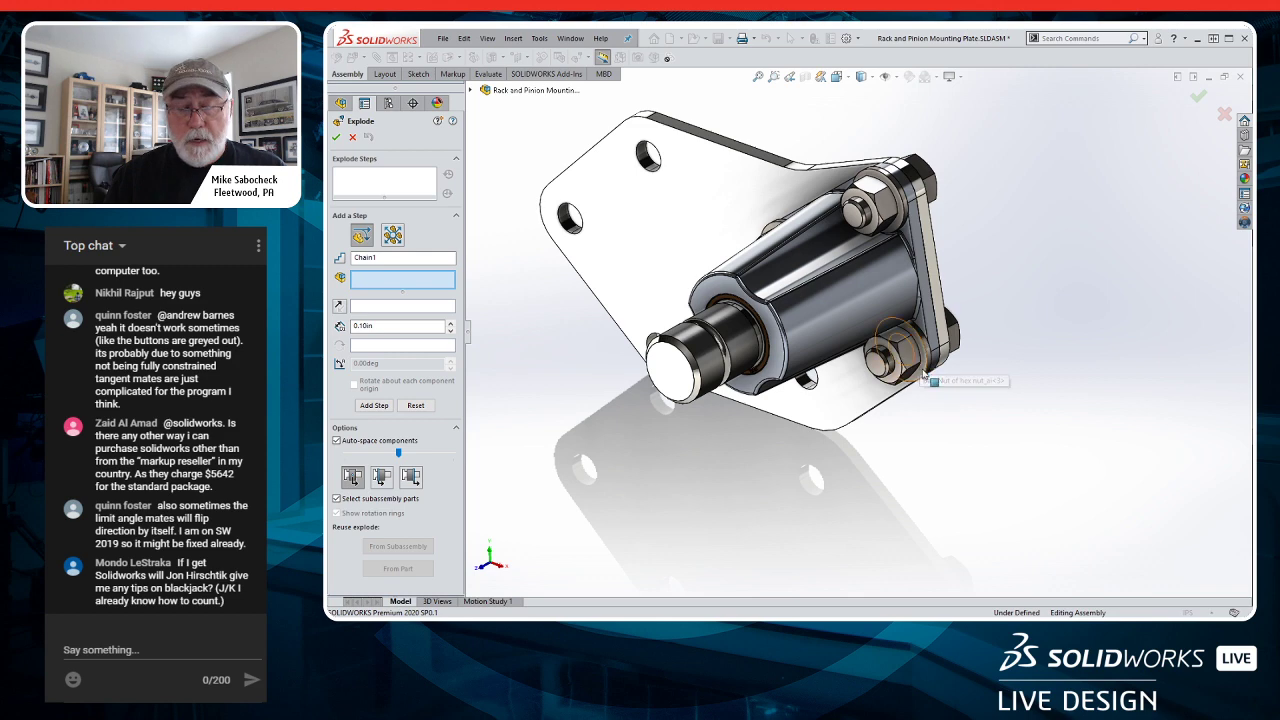
middle_click_drag(1006, 376, 1246, 345, "ctrl")
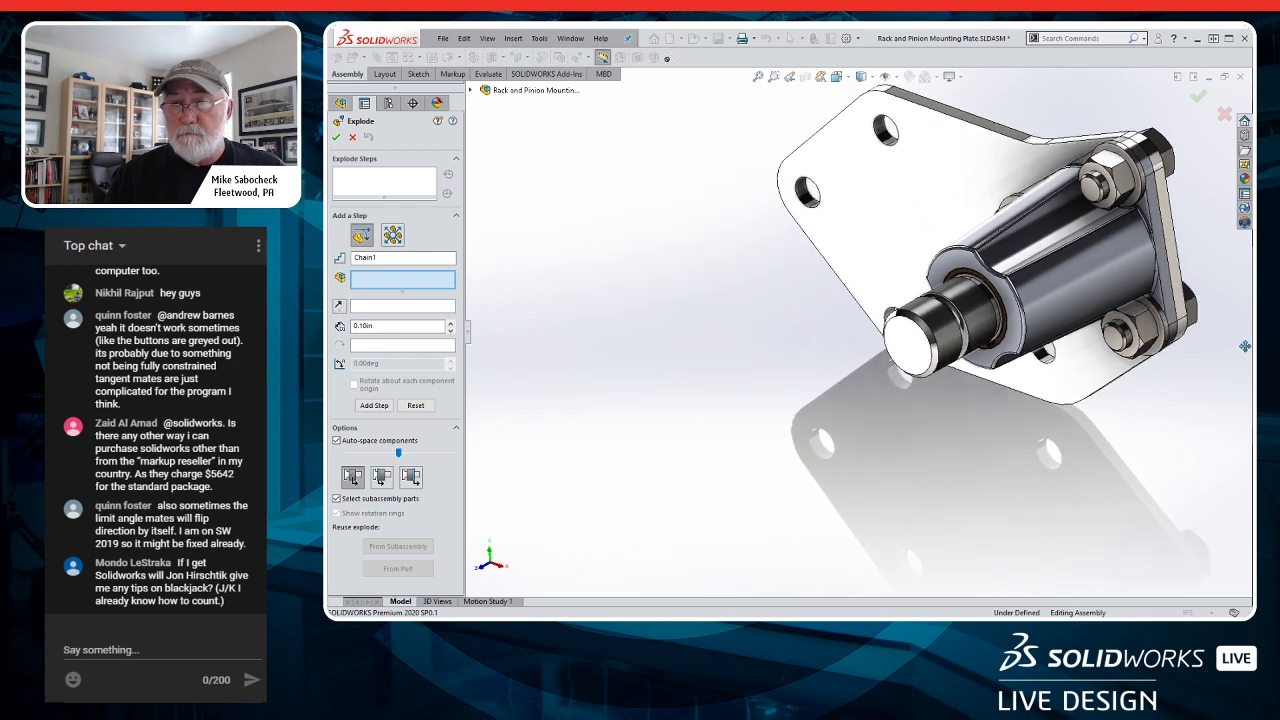
- Explode the three hex nuts and three flat washers about 6.63 in along the Z axis with auto-spacing
left_click(1146, 330)
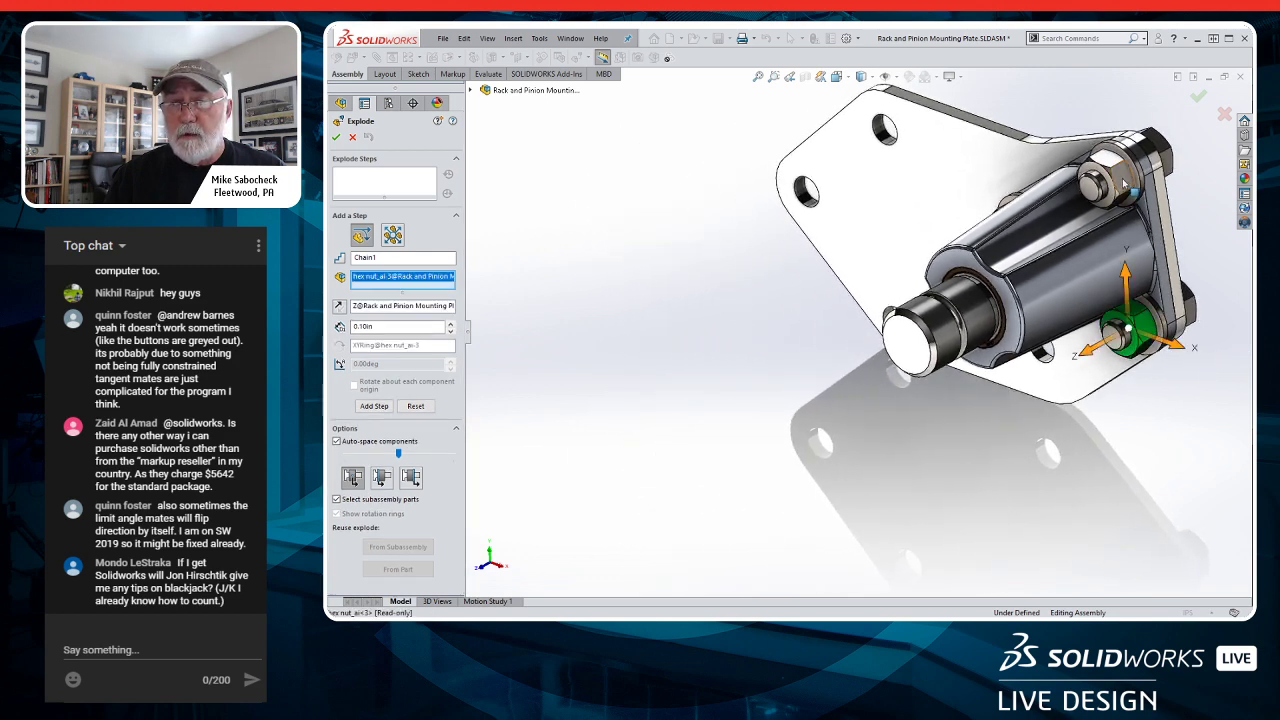
left_click(1125, 182)
middle_click_drag(1125, 182, 1037, 214)
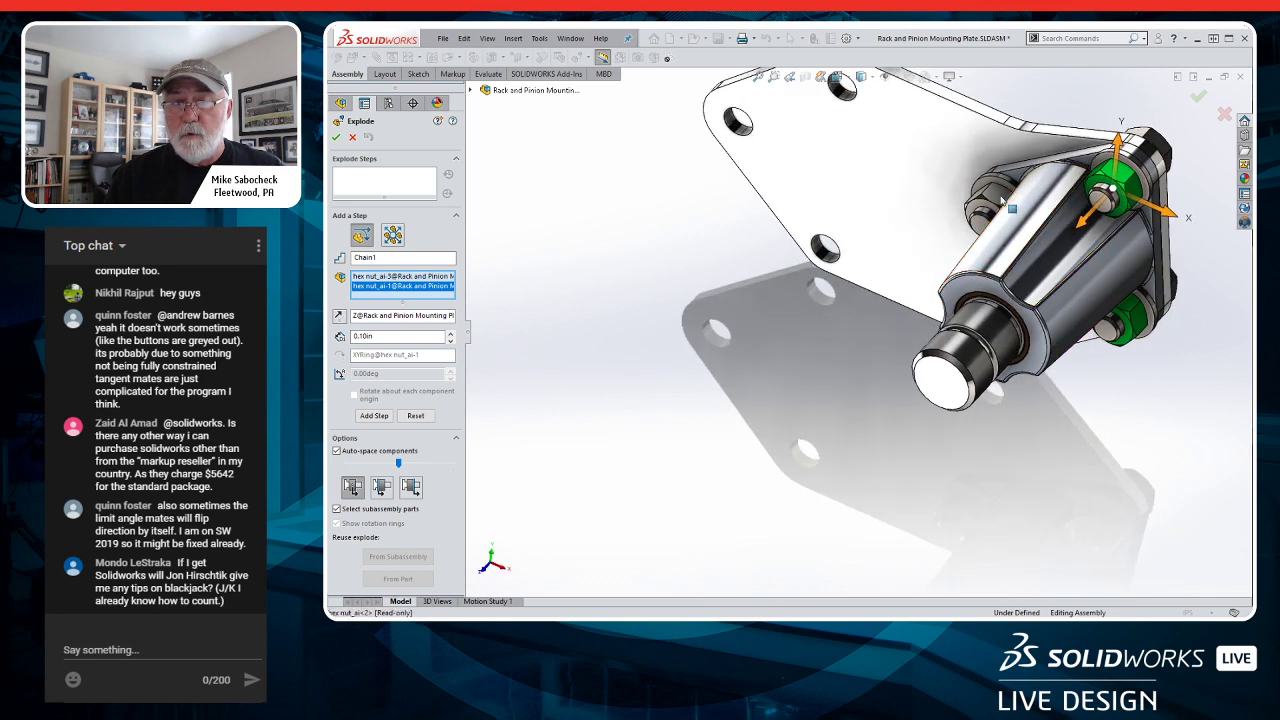
left_click(990, 183)
left_click(990, 183)
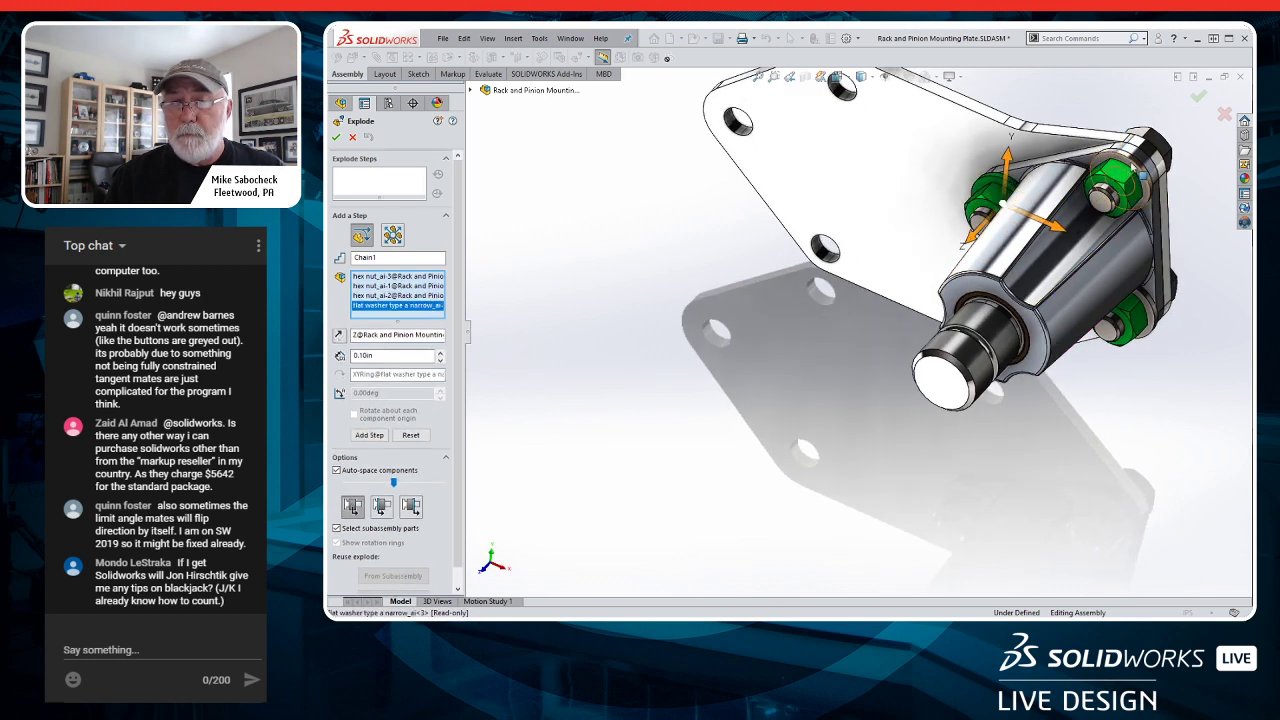
left_click(1143, 290)
left_click(1125, 309)
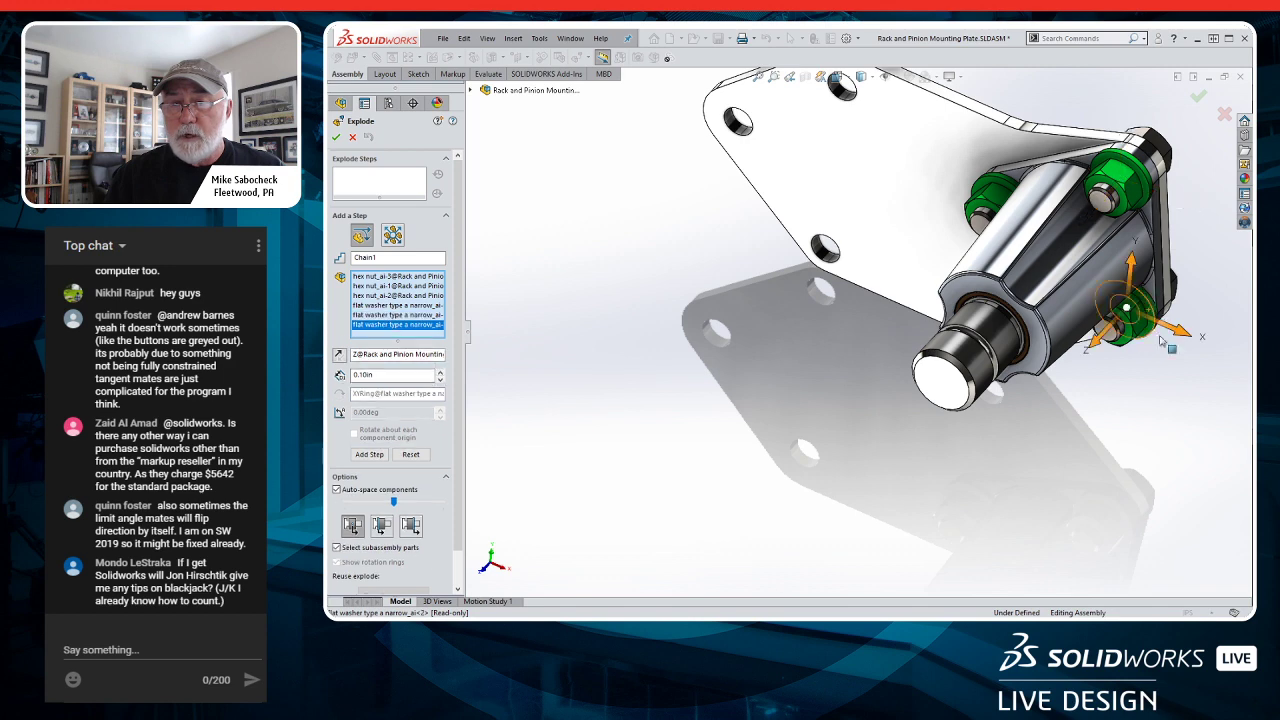
middle_click_drag(1165, 400, 1065, 305)
scroll(1132, 351, "up", 3)
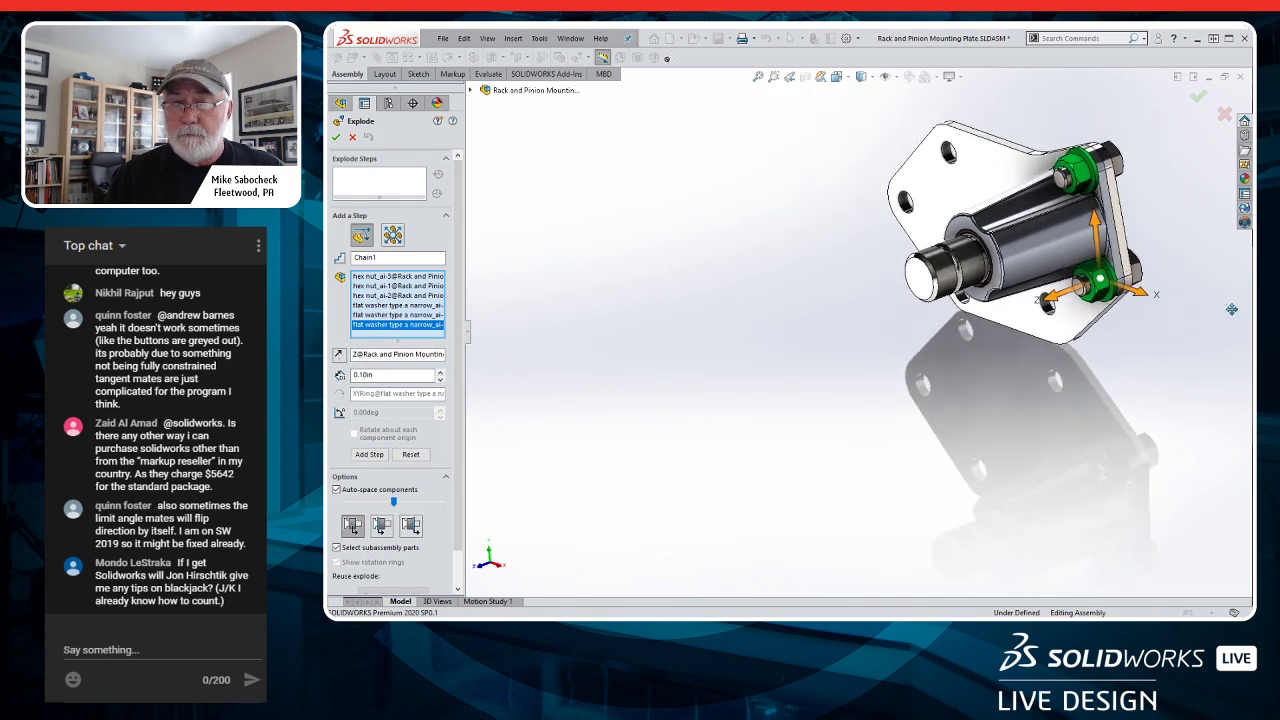
left_click_drag(1065, 305, 476, 482)
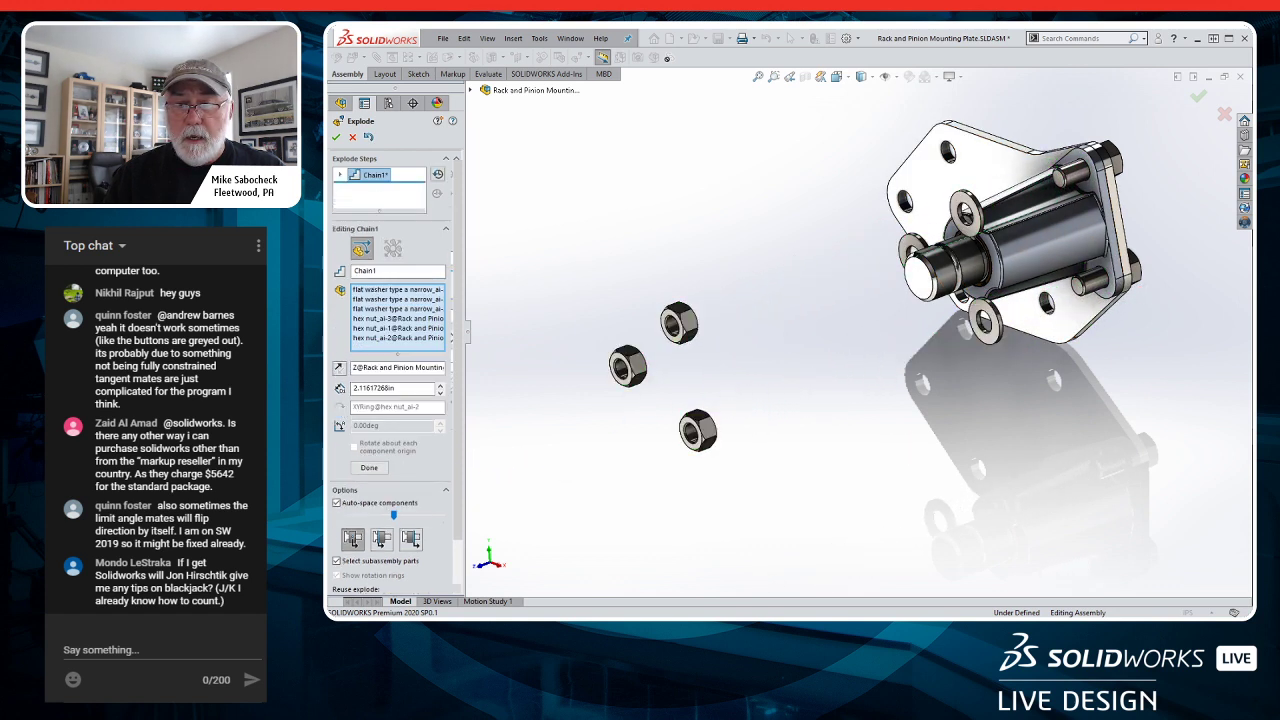
left_click_drag(888, 277, 646, 389)
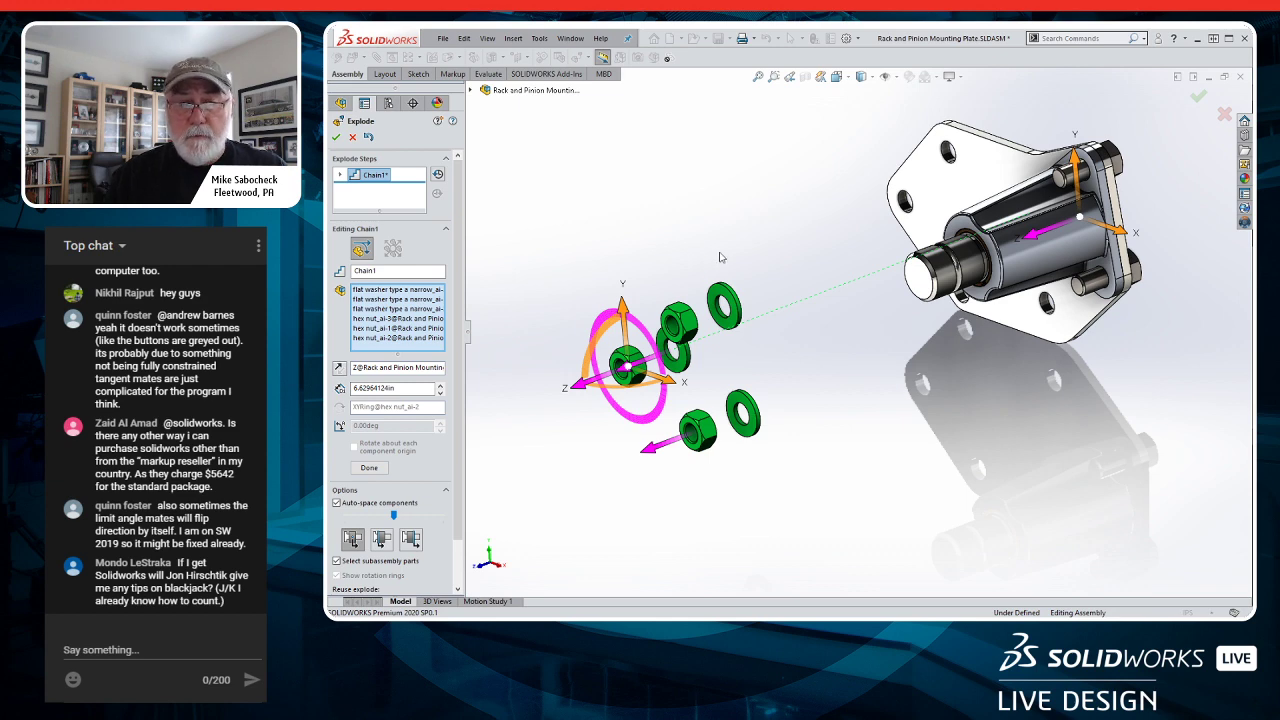
left_click(369, 467)
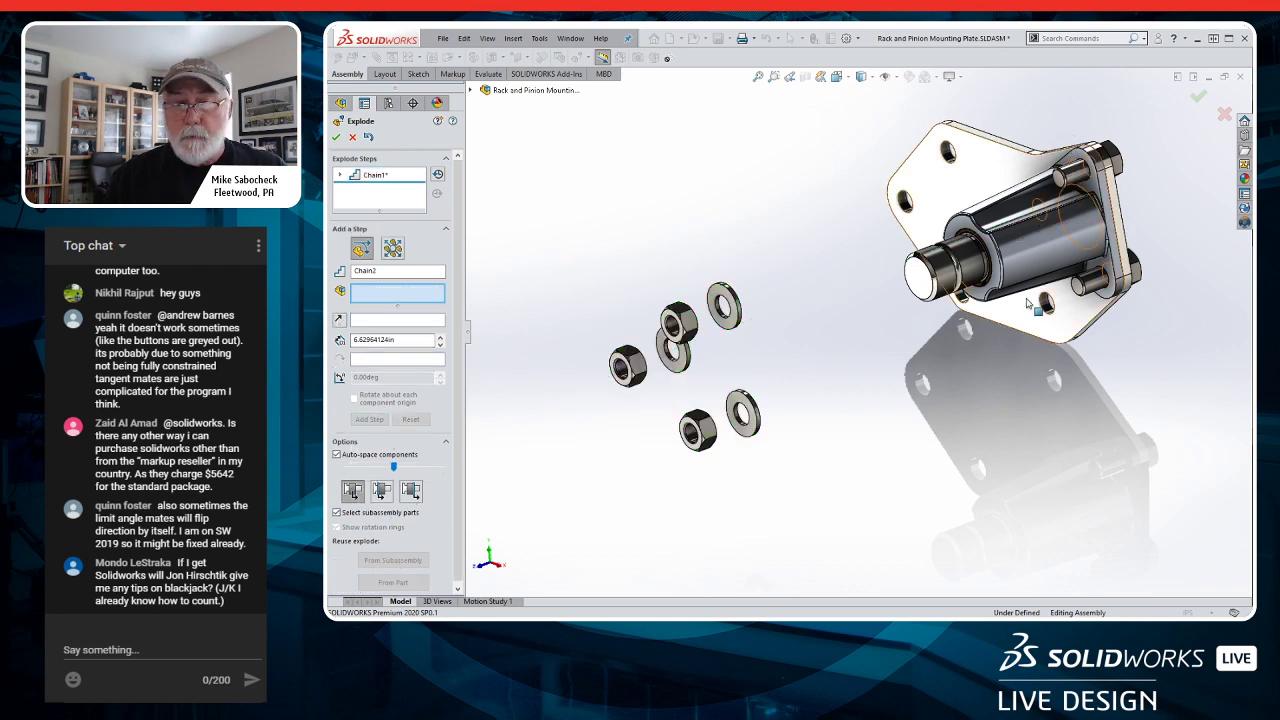
- Add an explode step moving the Smart Bronze Bushing about 3.91 in along the Z axis
scroll(1007, 235, "down", 3)
scroll(1007, 235, "down", 3)
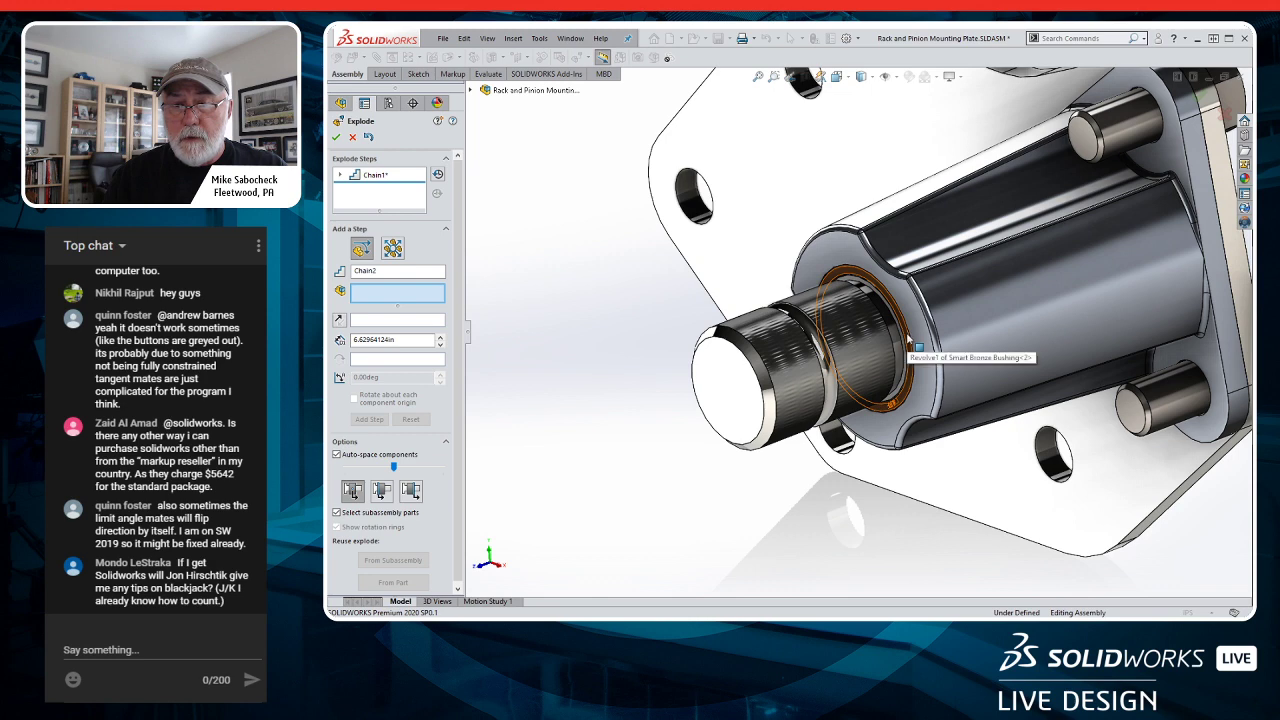
left_click(903, 352)
scroll(903, 352, "up", 5)
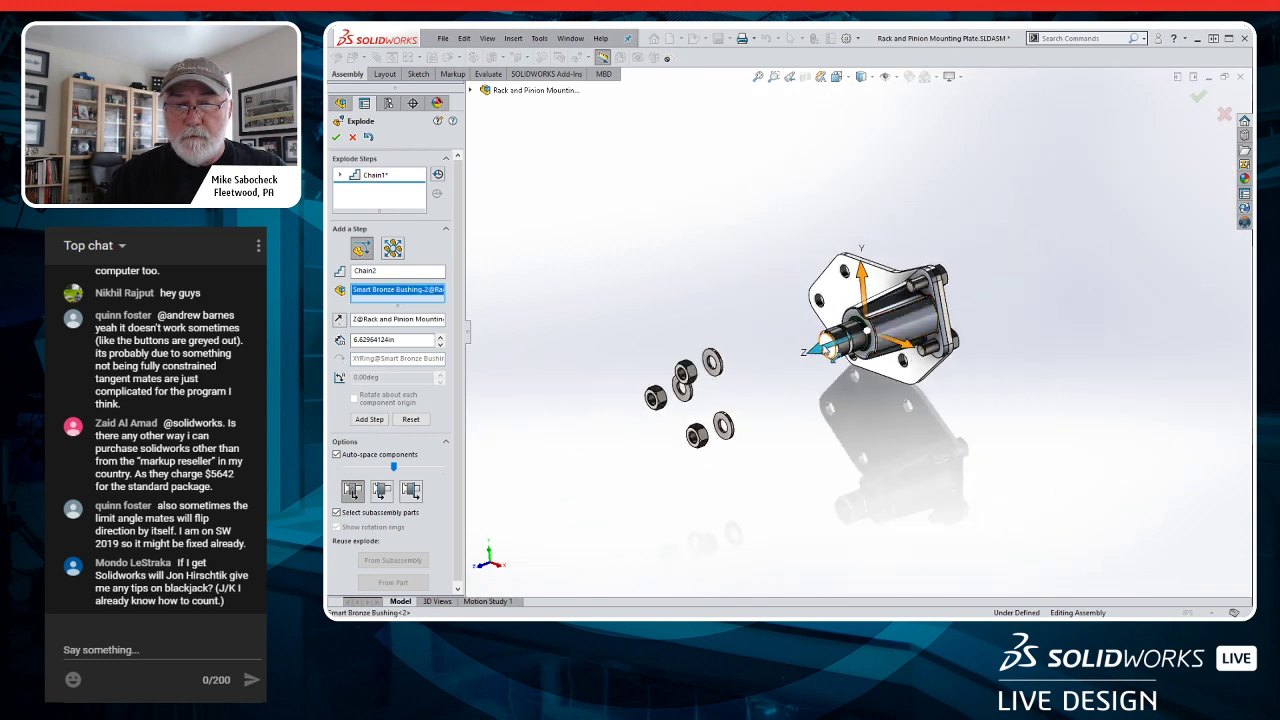
left_click_drag(727, 393, 698, 408)
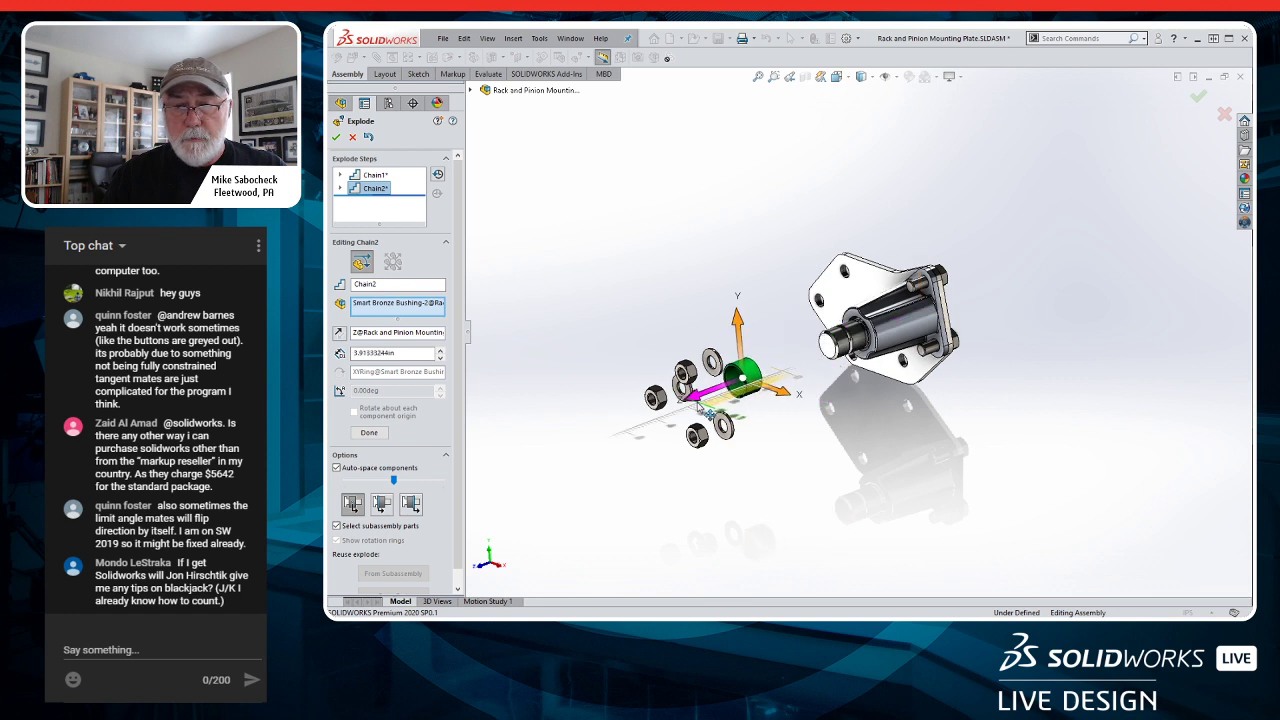
middle_click_drag(887, 404, 888, 428)
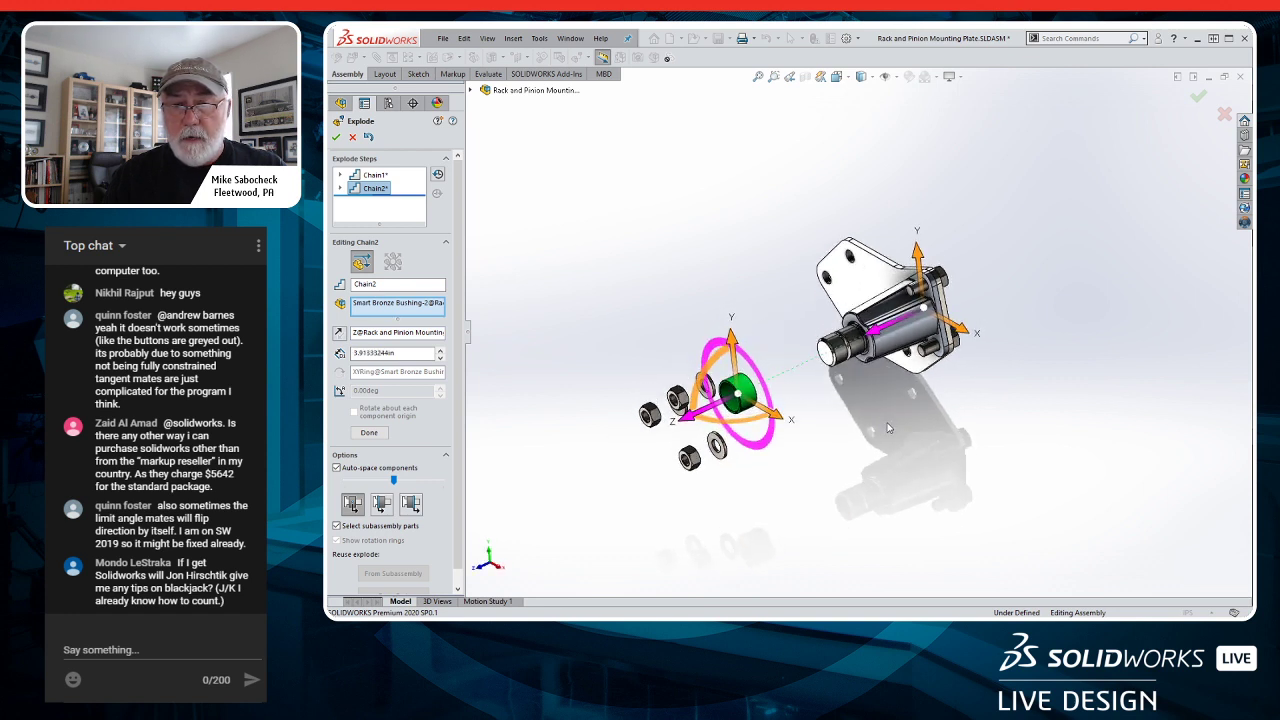
left_click(368, 432)
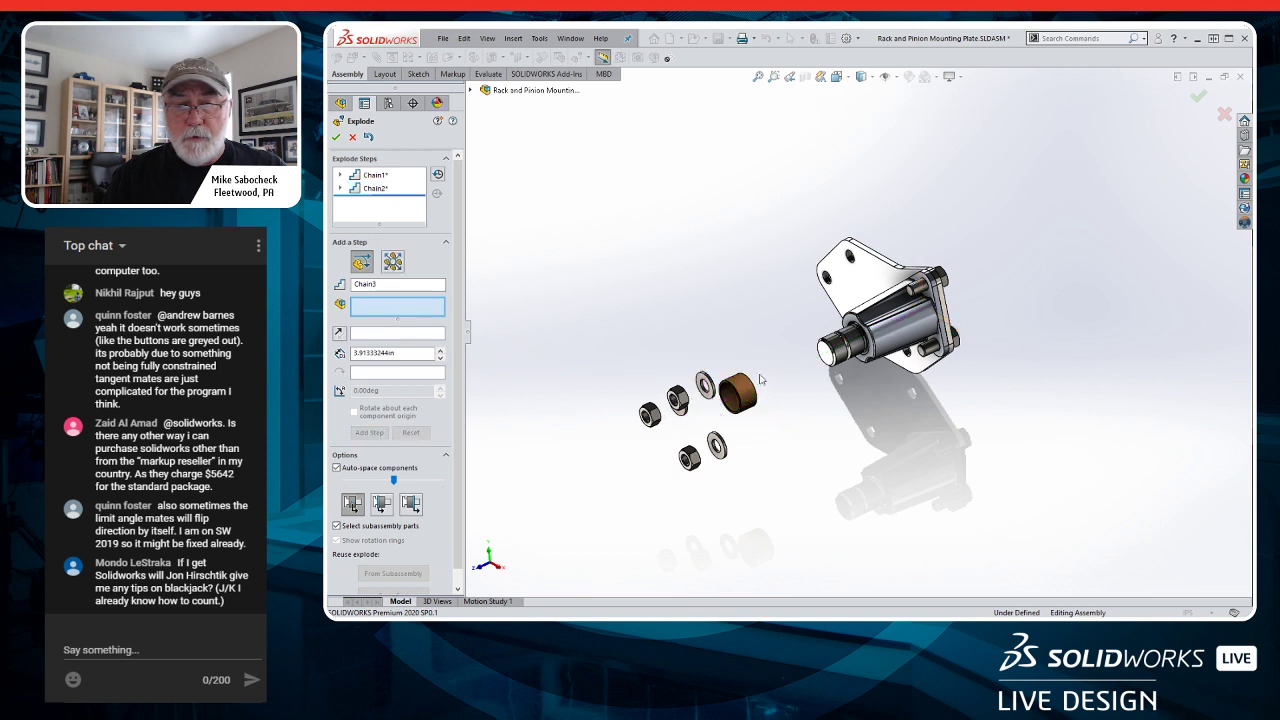
- Try to explode the pinion housing support along the Z axis and undo all explode steps
left_click(897, 345)
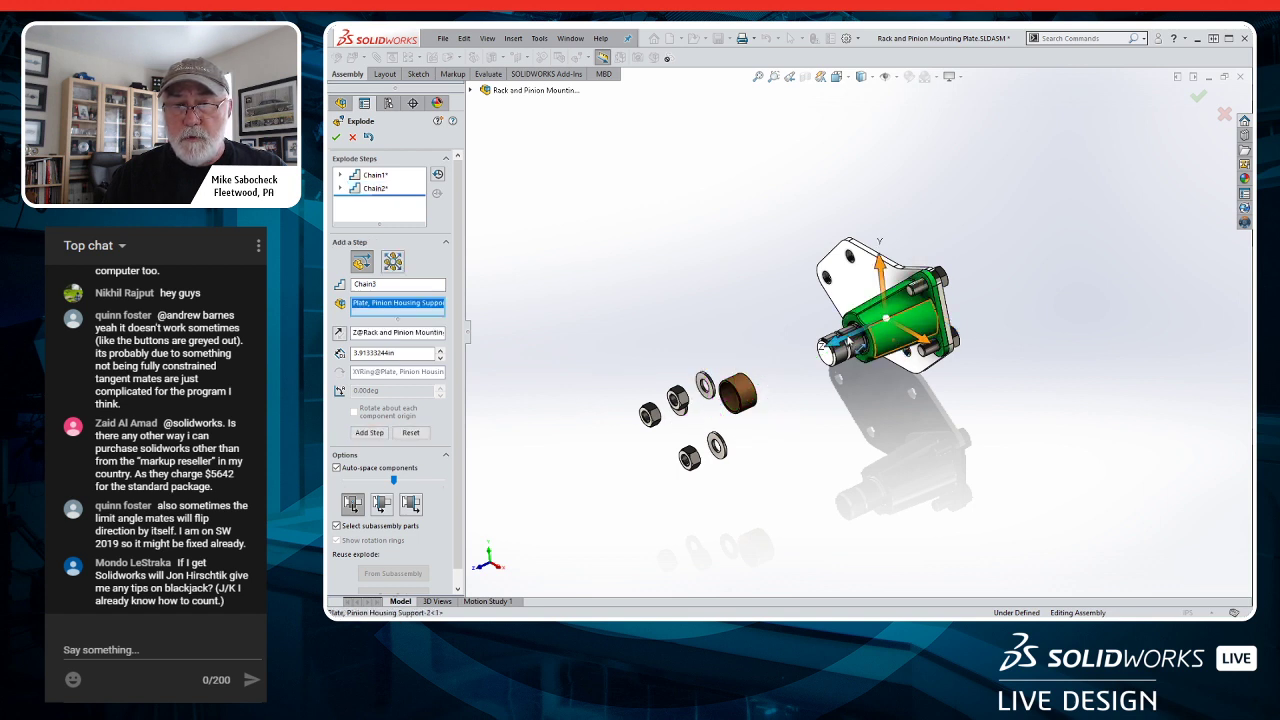
left_click_drag(822, 352, 788, 416)
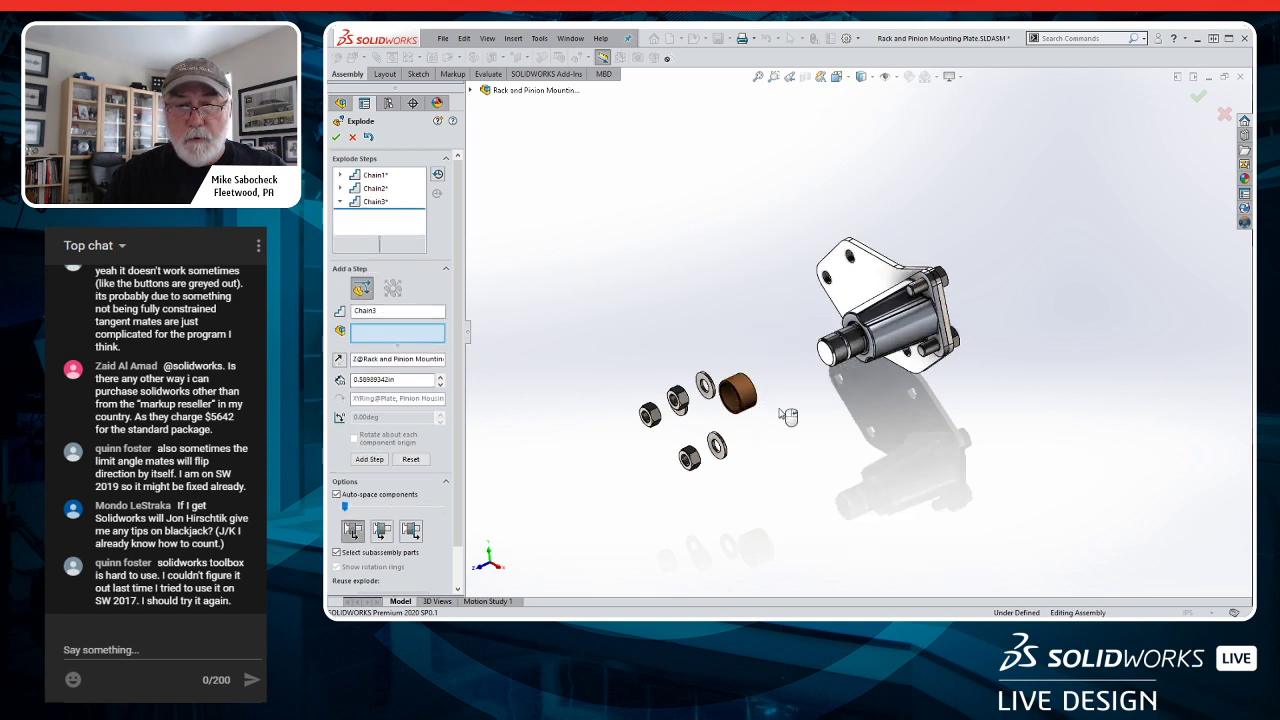
key("ctrl+z")
key("ctrl+z")
key("ctrl+z")
key("ctrl+z")
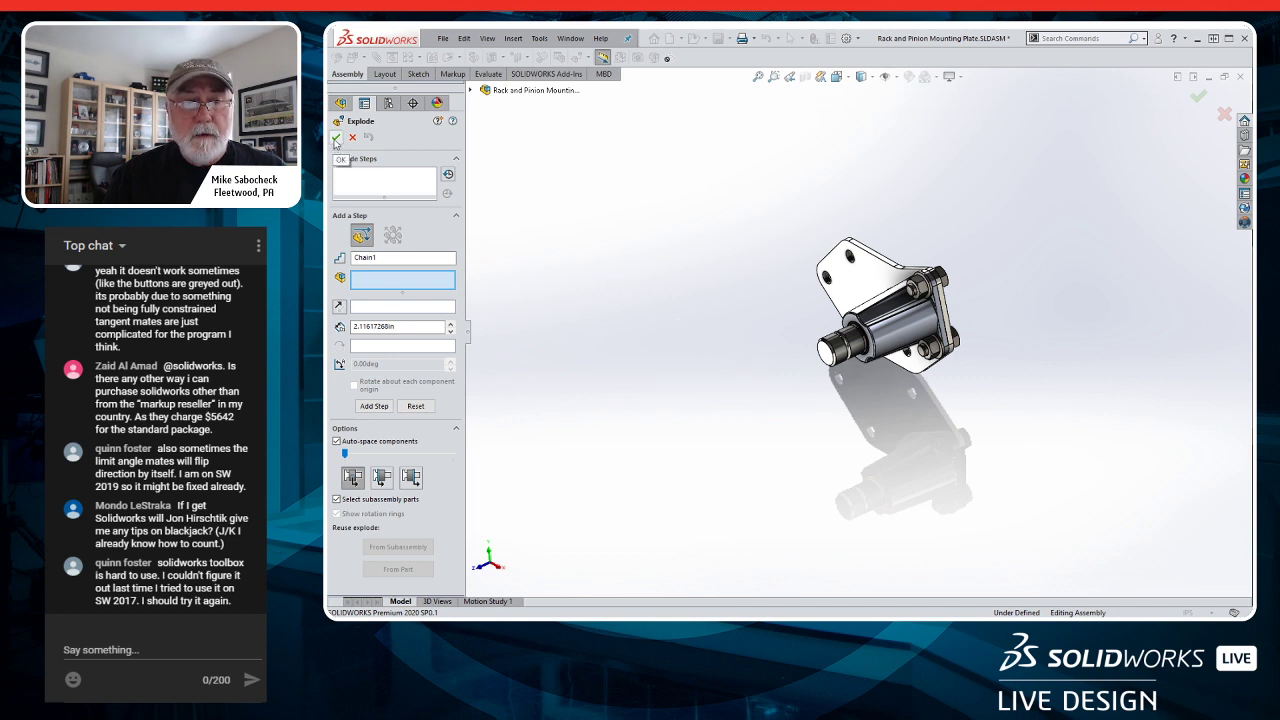
- Accept the emptied exploded view and reopen Exploded View1 of the Default configuration for editing
left_click(336, 140)
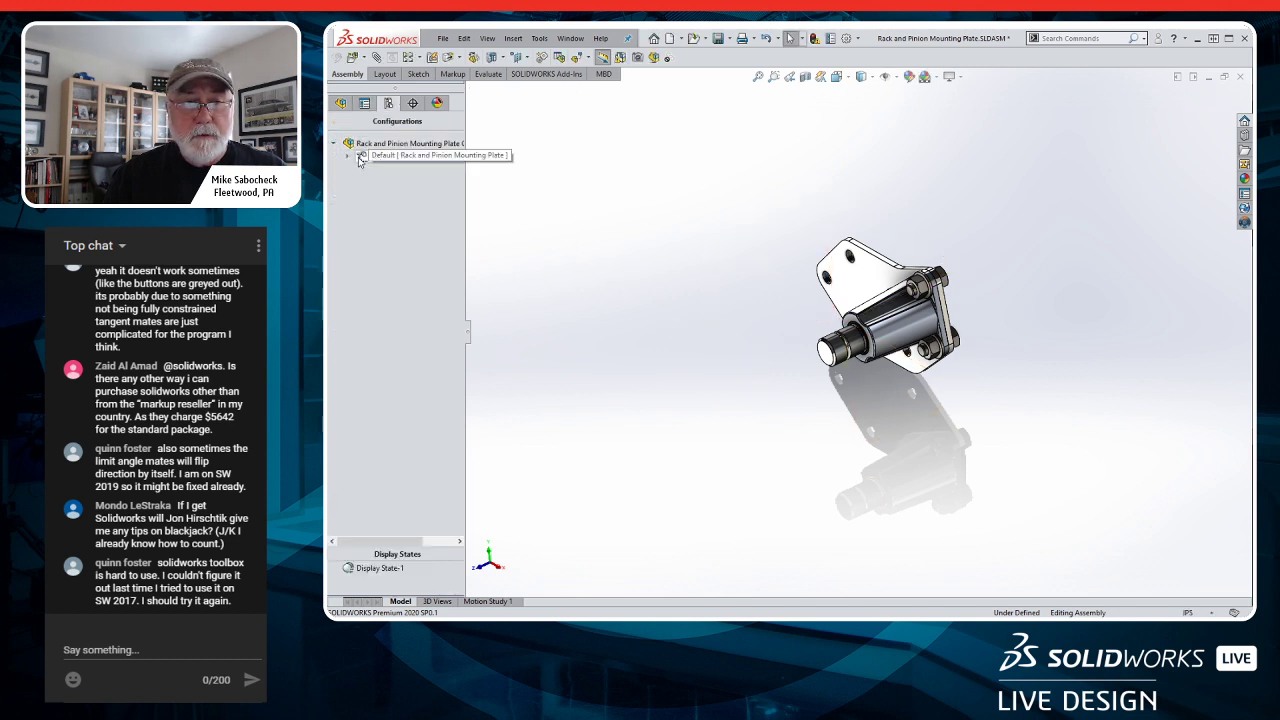
left_click(348, 157)
right_click(388, 173)
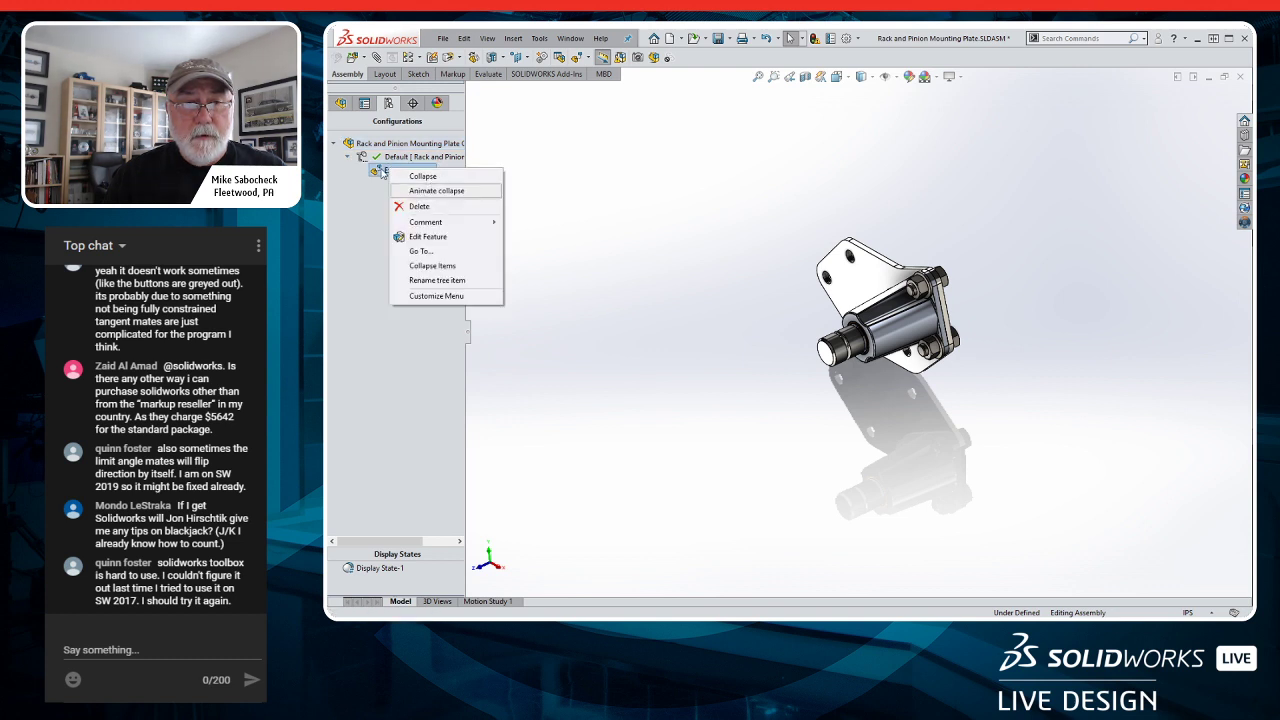
left_click(428, 236)
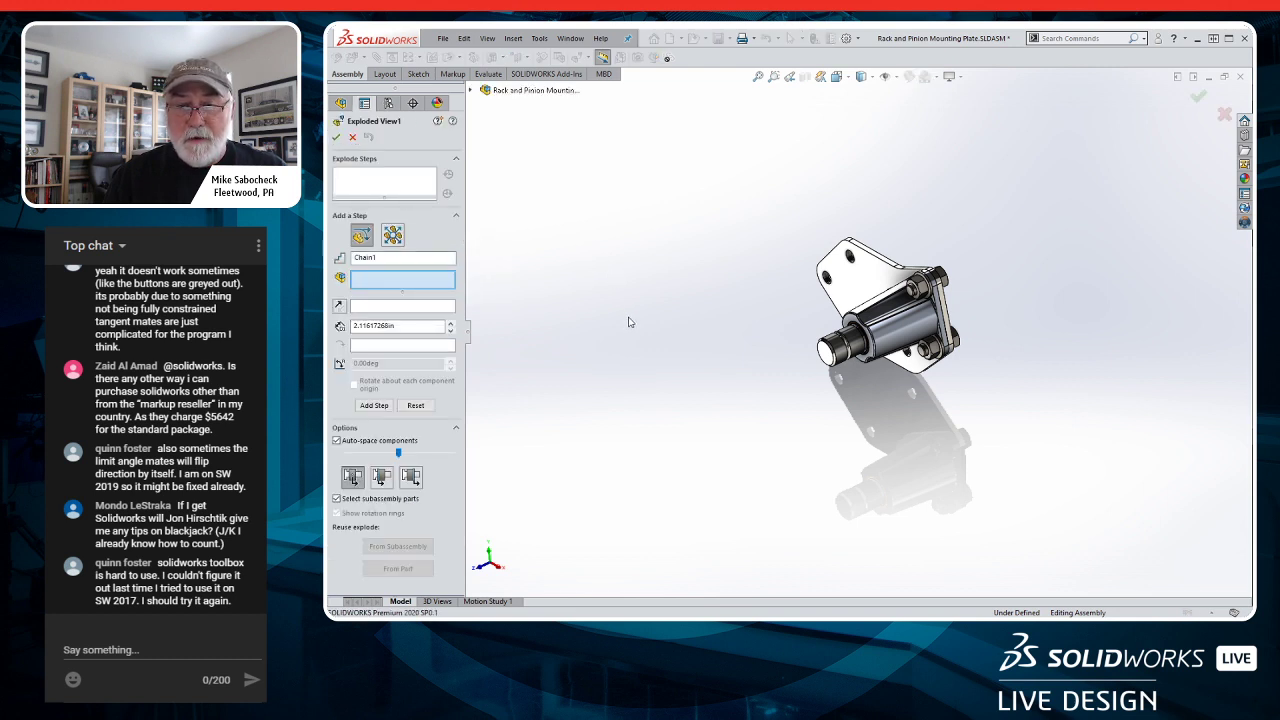
- Explode the three hex nuts and three flat washers about 6.21 in along the Z axis with auto-spacing
scroll(818, 388, "down", 2)
scroll(972, 312, "down", 3)
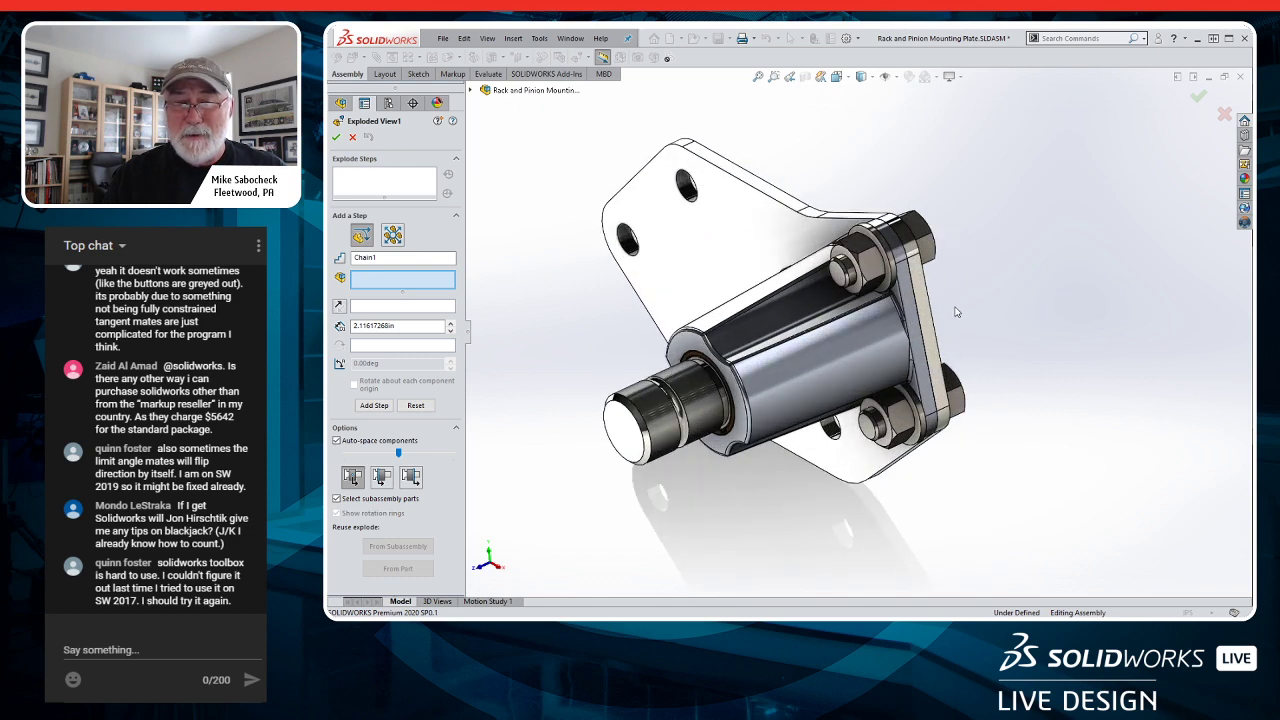
middle_click_drag(958, 313, 1211, 265, "ctrl")
left_click(1108, 236)
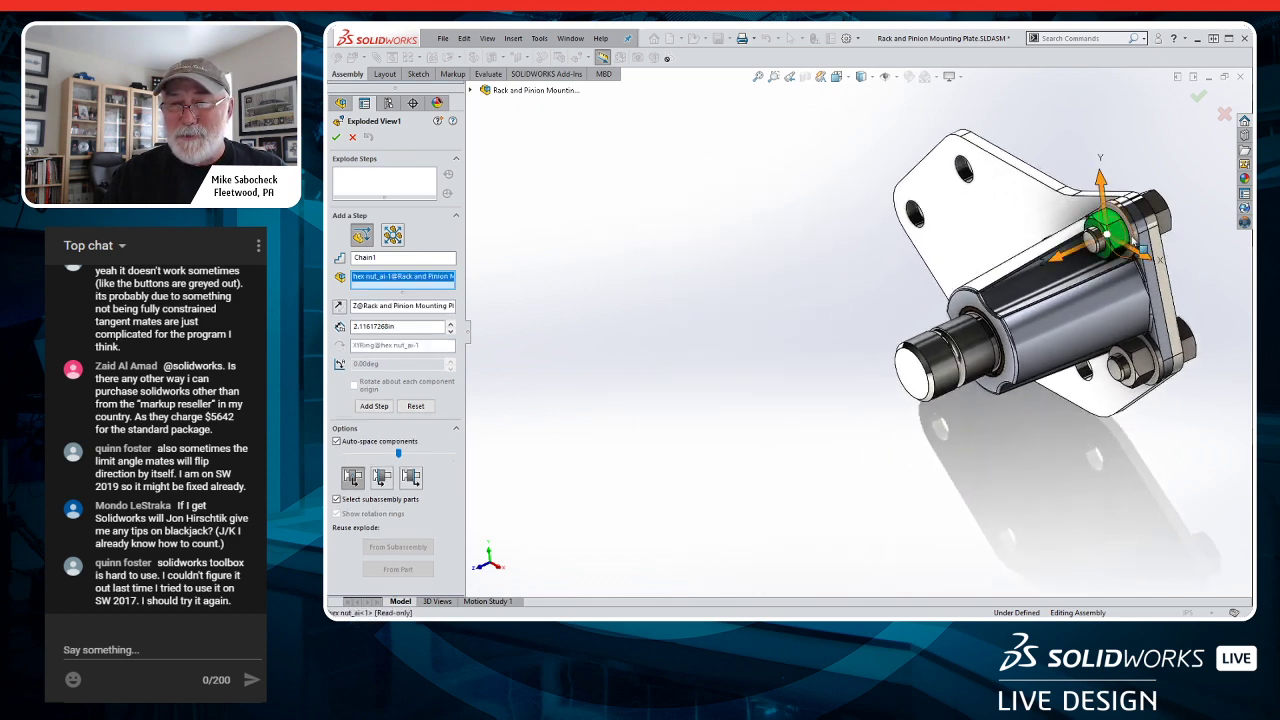
left_click(1125, 215)
left_click(1140, 368)
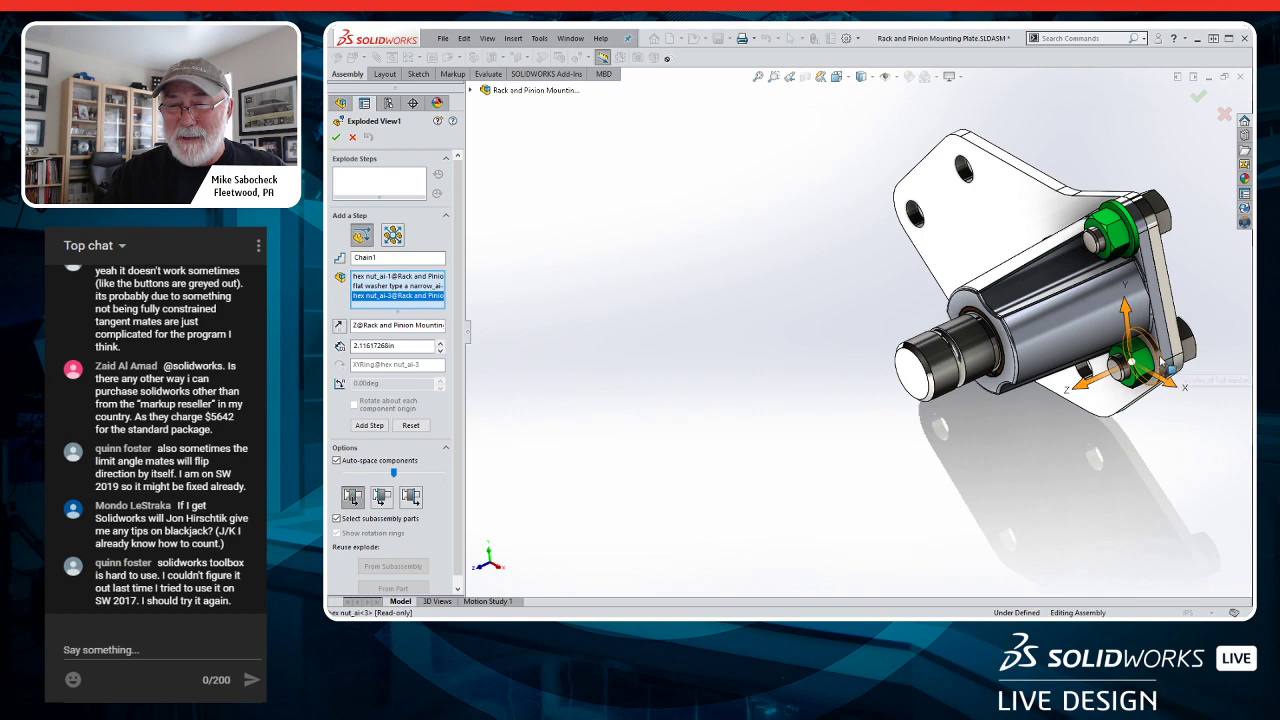
left_click(1160, 362)
middle_click_drag(1150, 358, 1215, 358)
scroll(1060, 248, "down", 3)
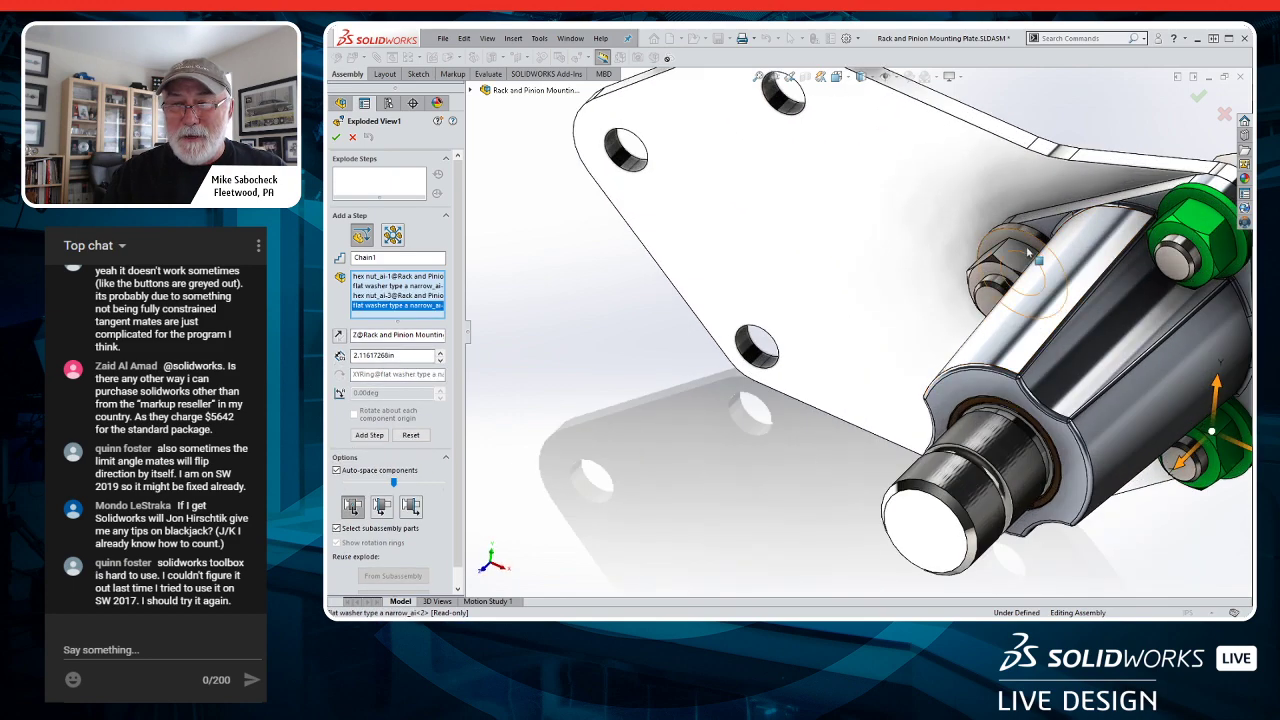
left_click(1030, 254)
left_click(1030, 240)
middle_click_drag(1030, 240, 1131, 270)
scroll(1051, 239, "up", 5)
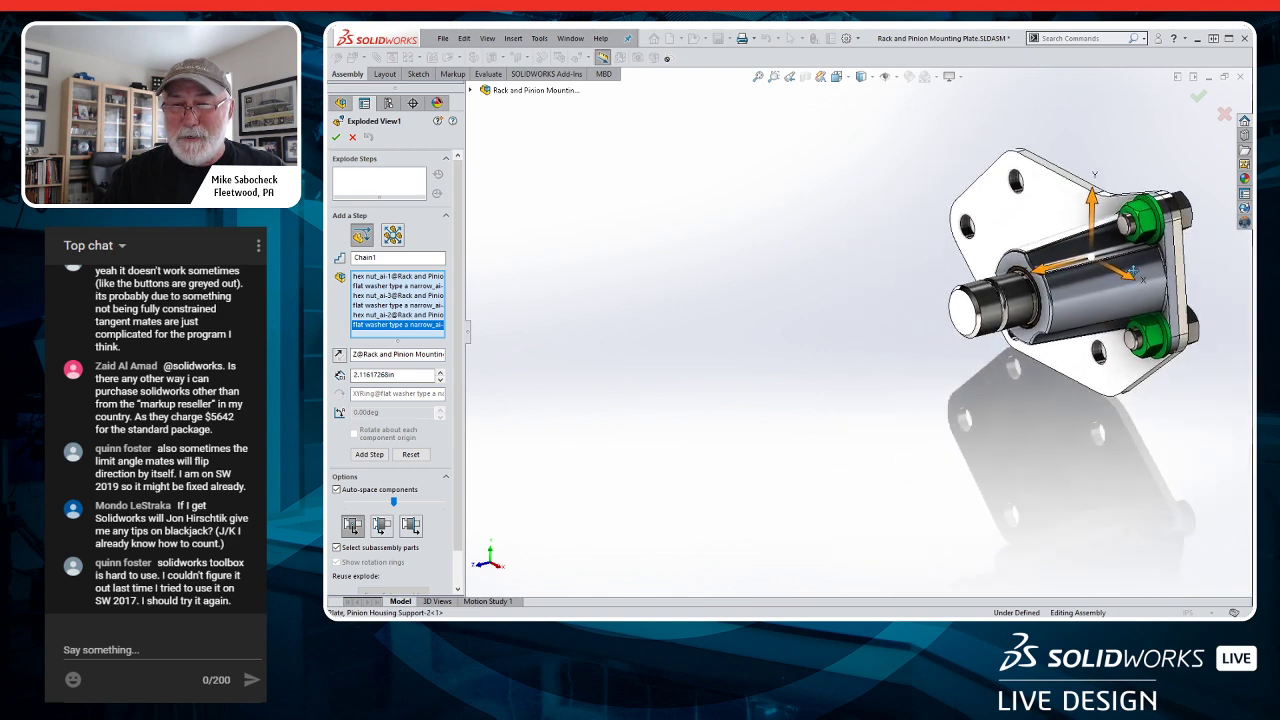
left_click_drag(1042, 268, 477, 386)
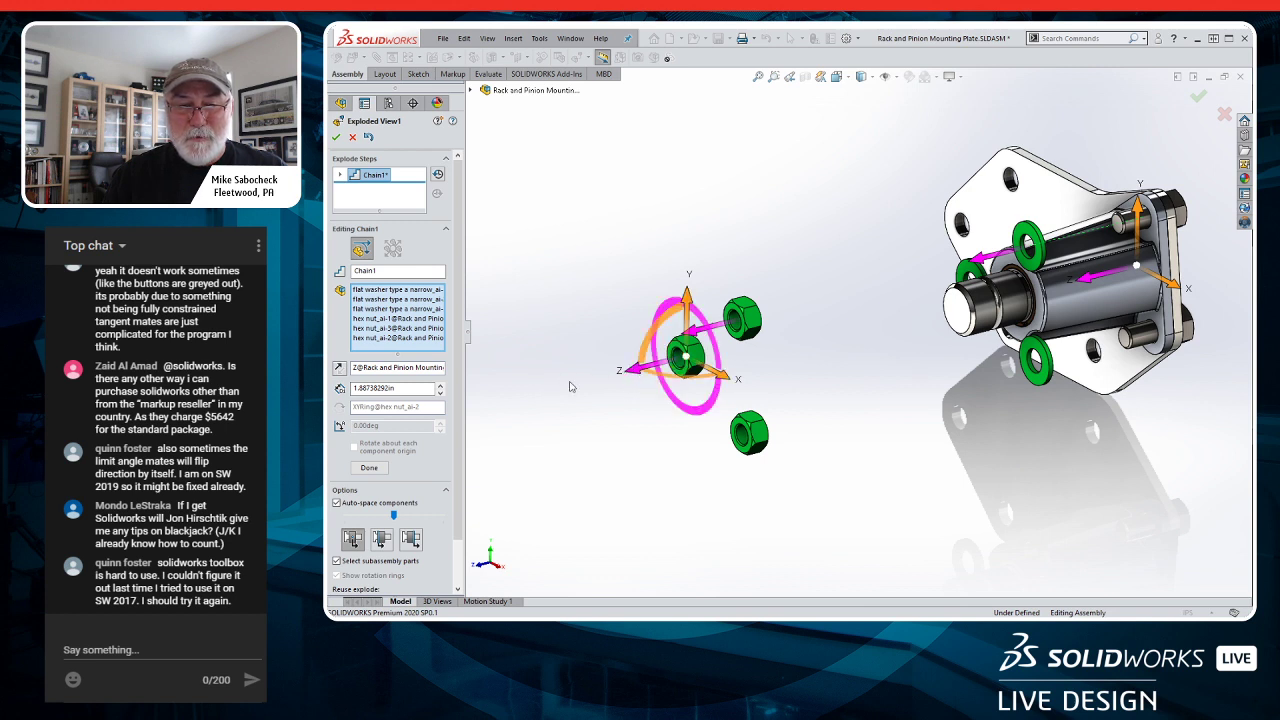
left_click(986, 266)
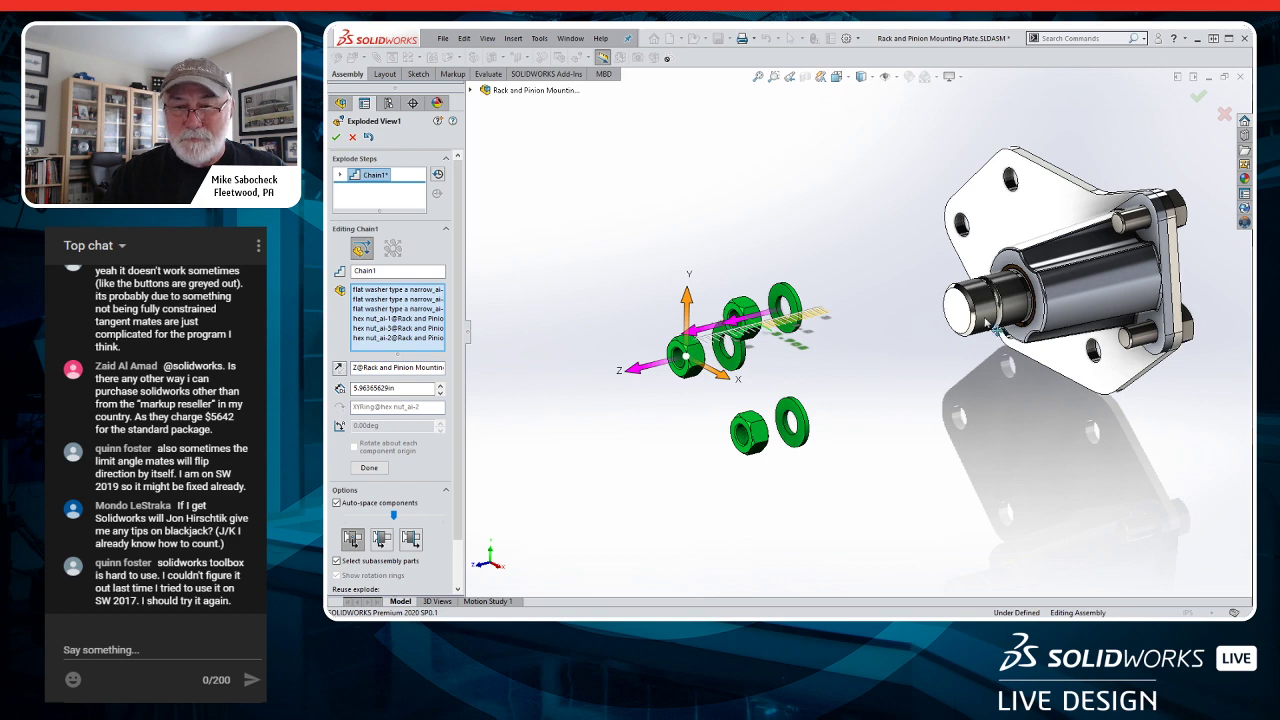
left_click(369, 467)
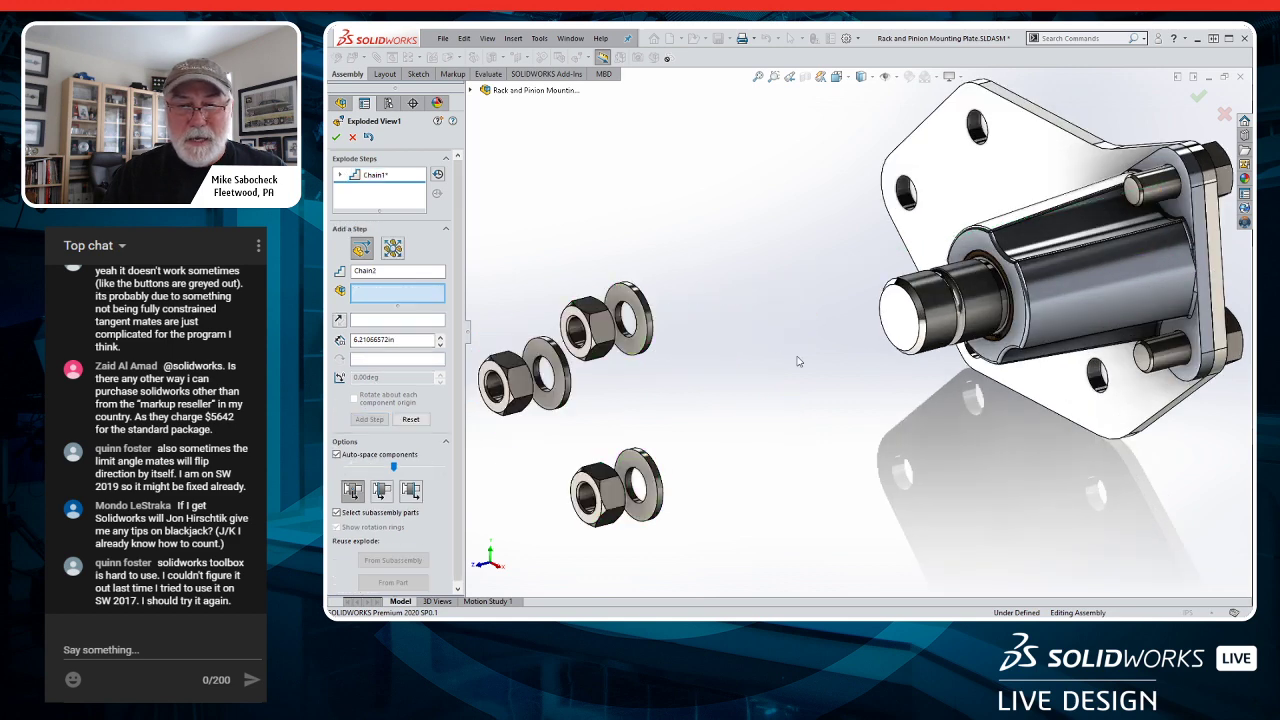
- Add an explode step moving the Smart Bronze Bushing about 3.85 in along the Z axis
scroll(978, 322, "down", 5)
left_click(980, 324)
scroll(982, 310, "up", 5)
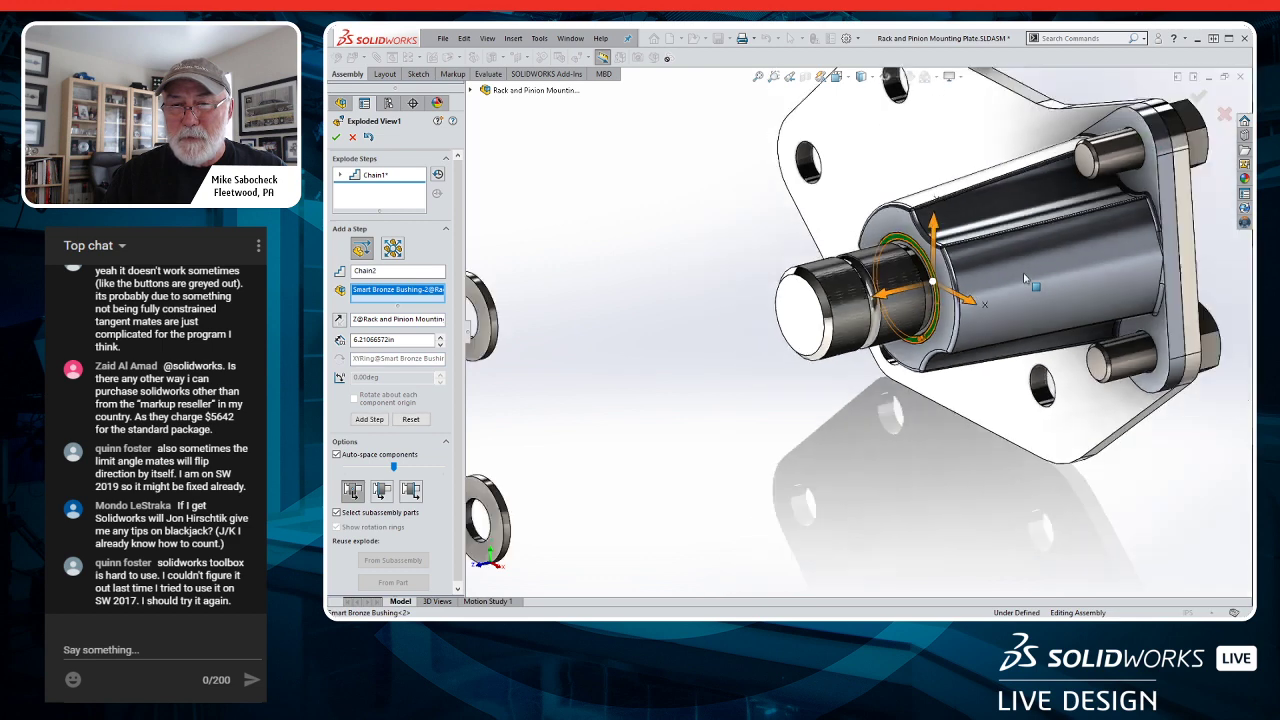
left_click_drag(838, 326, 686, 377)
mouse_move(845, 398)
middle_mouse_down()
mouse_move(810, 399)
mouse_move(830, 378)
middle_mouse_up()
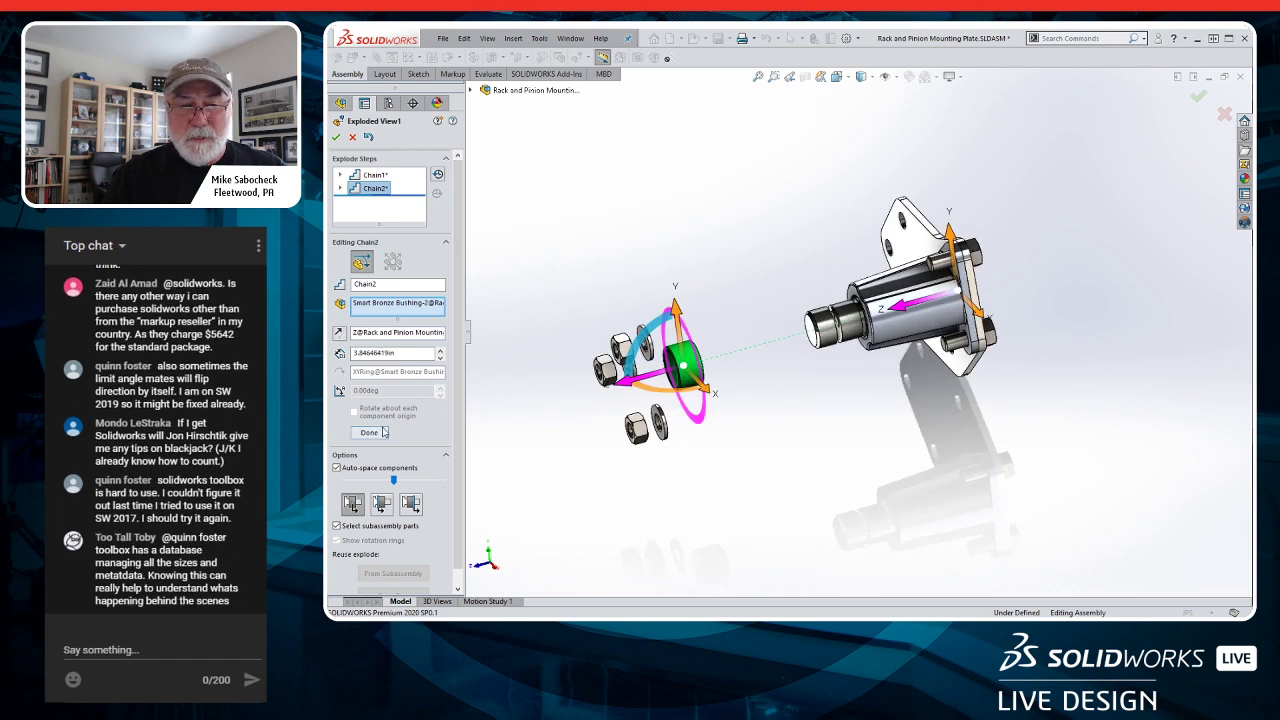
left_click(369, 432)
- Explode the pinion housing support about 2.76 in along the Z axis and finish the exploded view
left_click(931, 307)
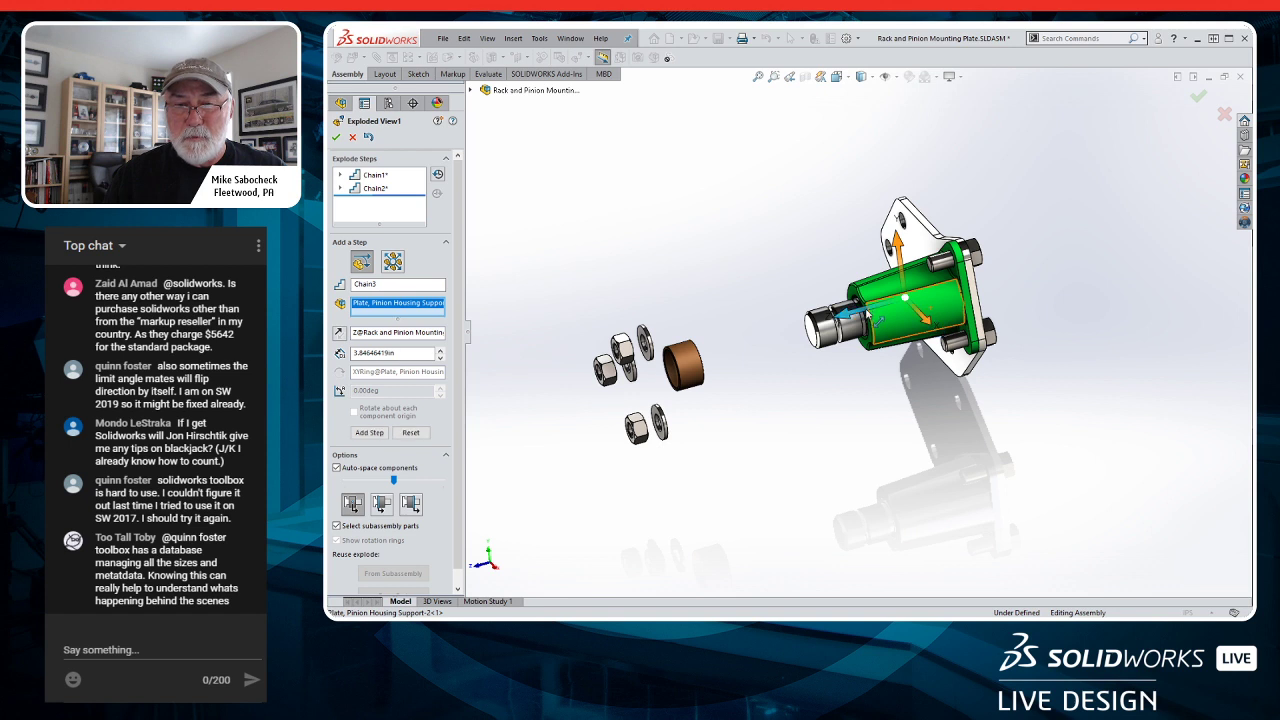
left_click_drag(847, 313, 712, 348)
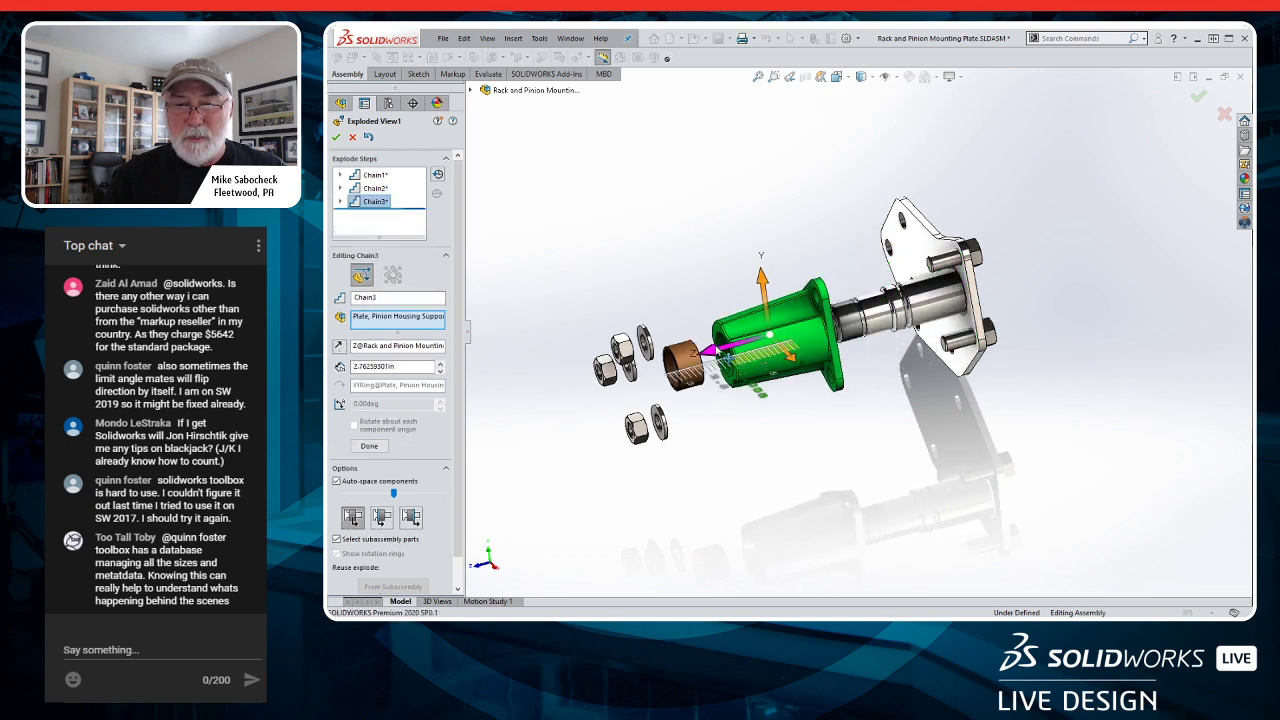
middle_click_drag(926, 366, 1040, 312)
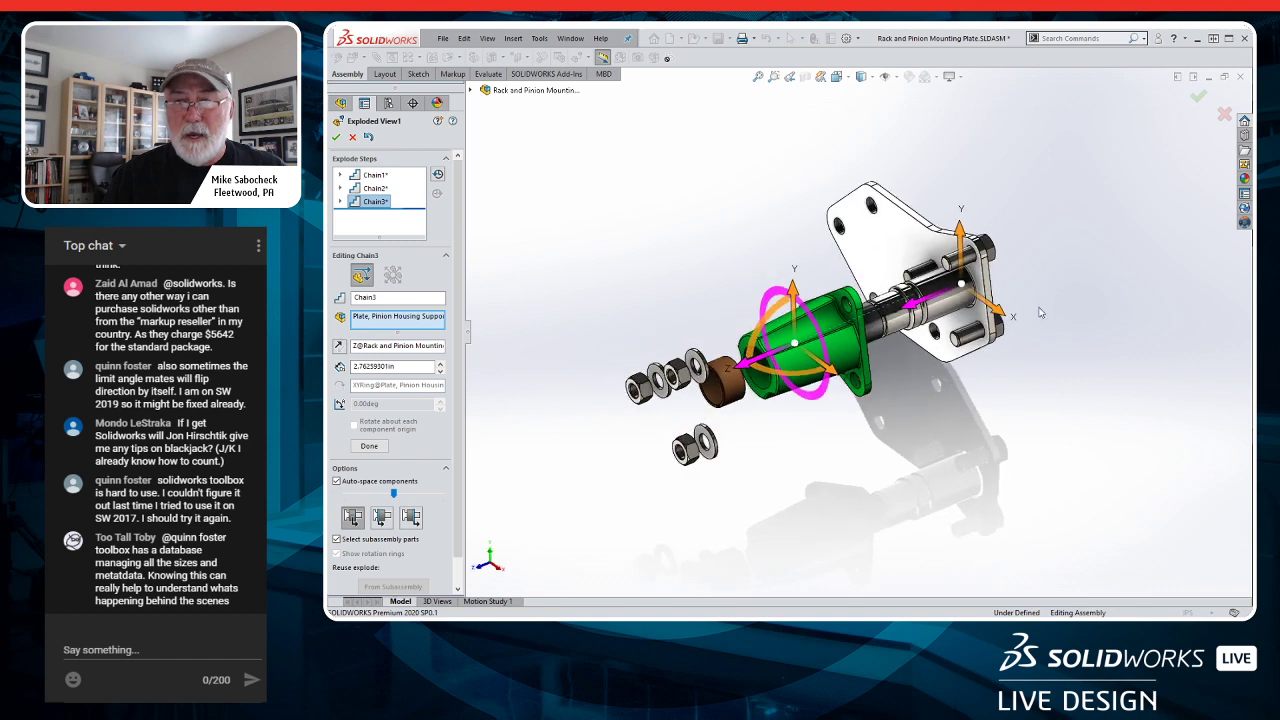
left_click(1199, 97)
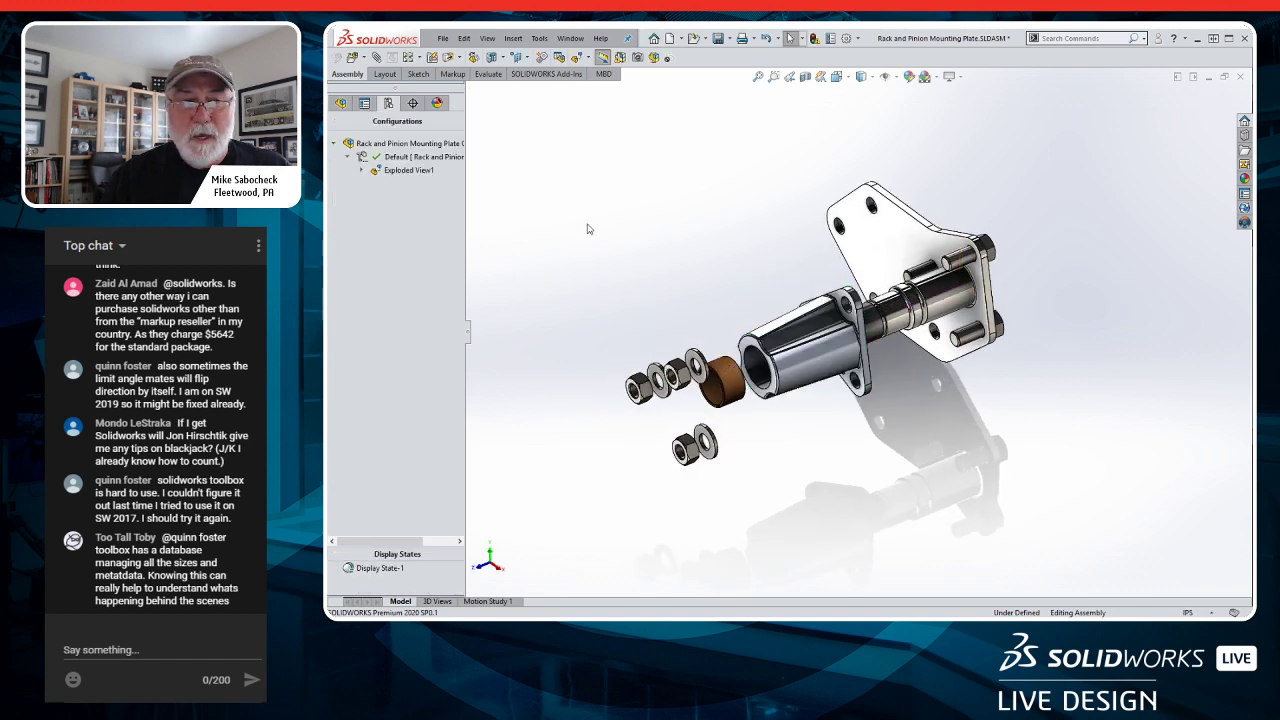
- Collapse the exploded view with the collapse animation and close the animation controls
right_click(431, 170)
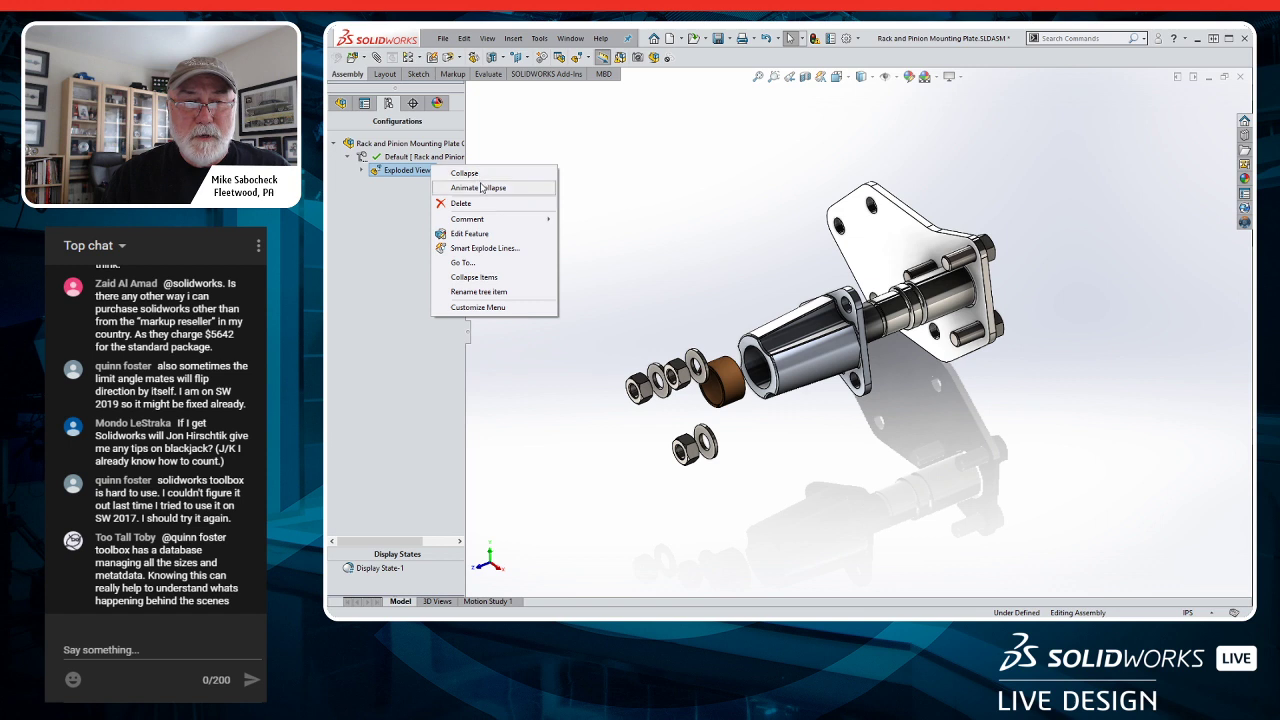
left_click(481, 187)
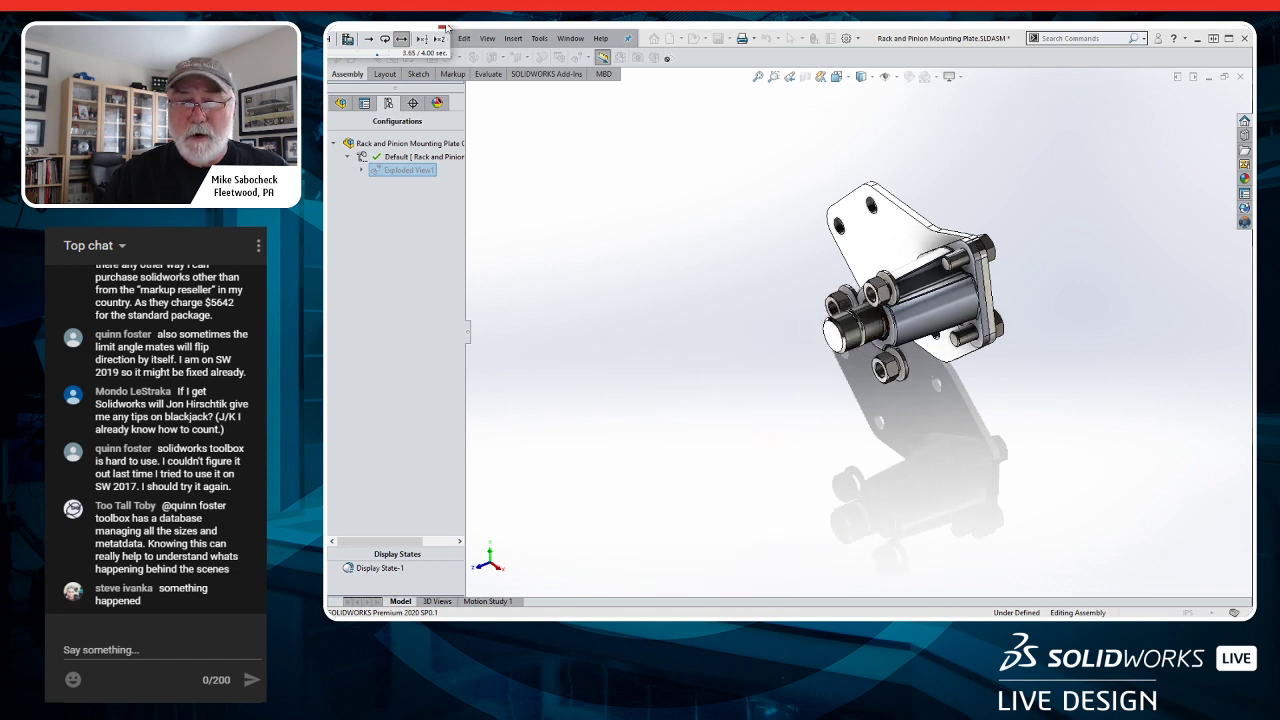
left_click(444, 29)
scroll(919, 315, "down", 3)
middle_click_drag(931, 320, 922, 268)
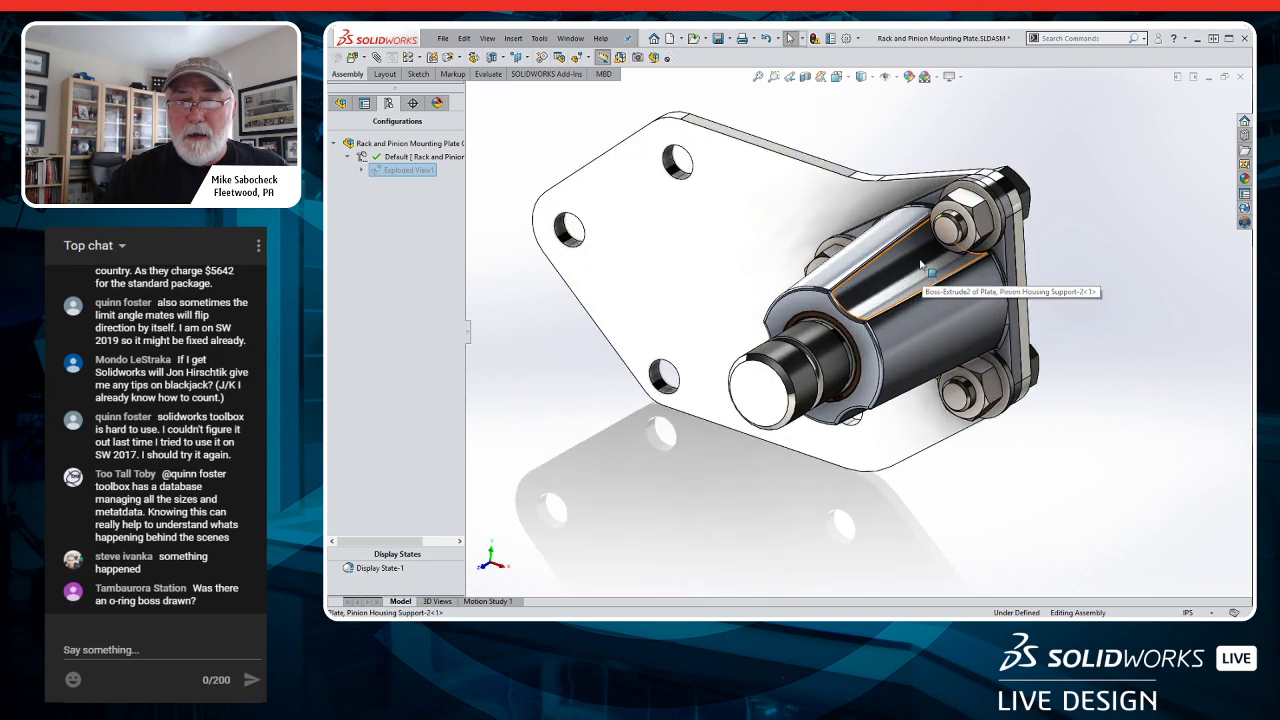
- Return to the assembly's feature tree and save the assembly together with the modified Smart Bronze Bushing part
left_click(342, 106)
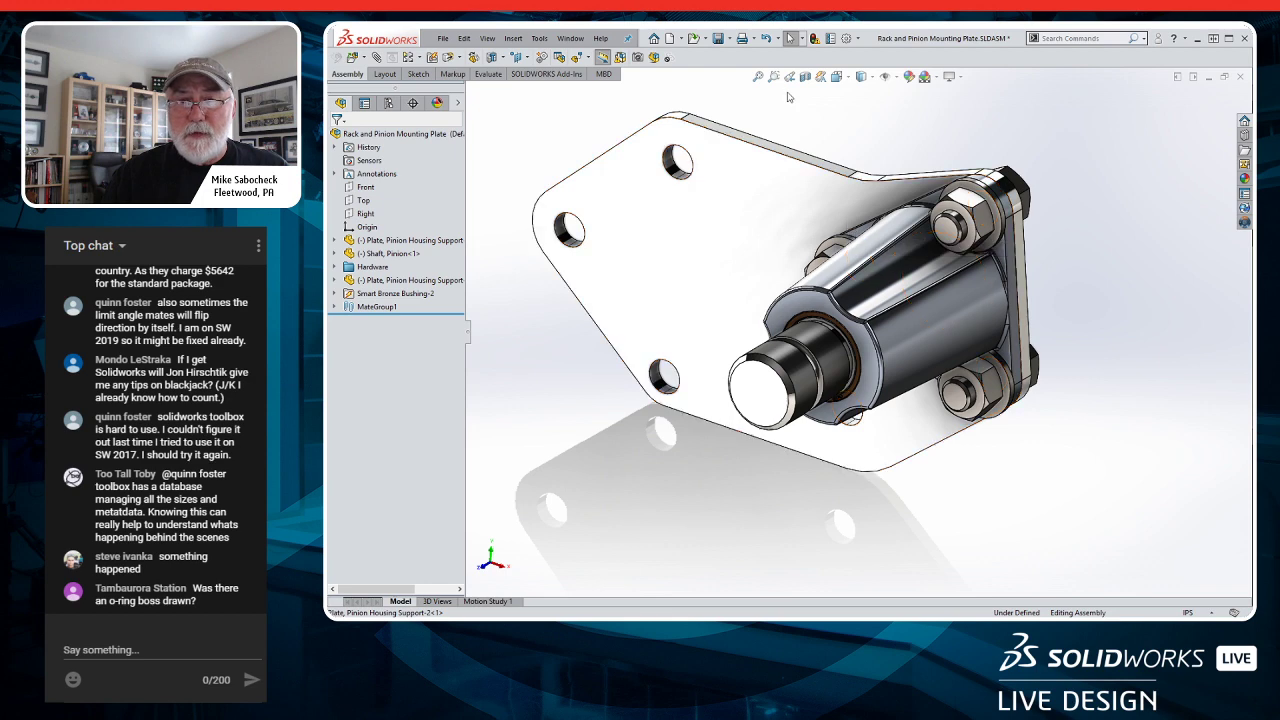
left_click(717, 39)
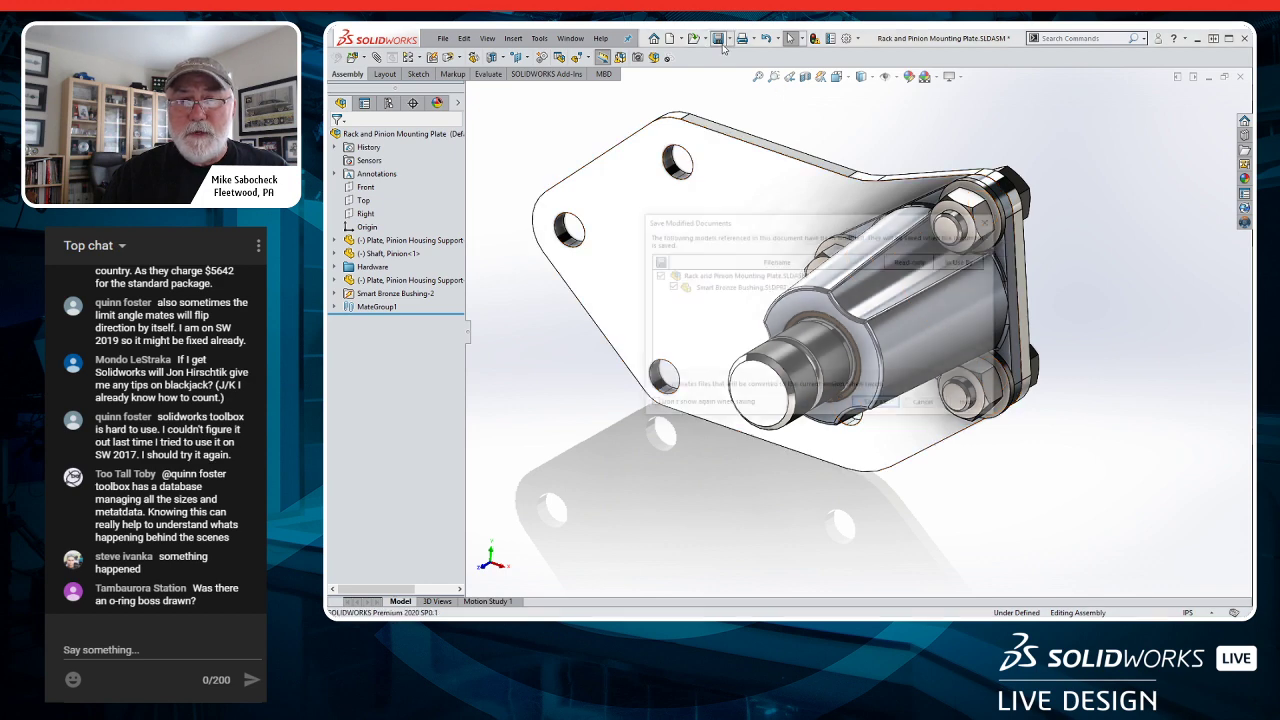
left_click(882, 404)
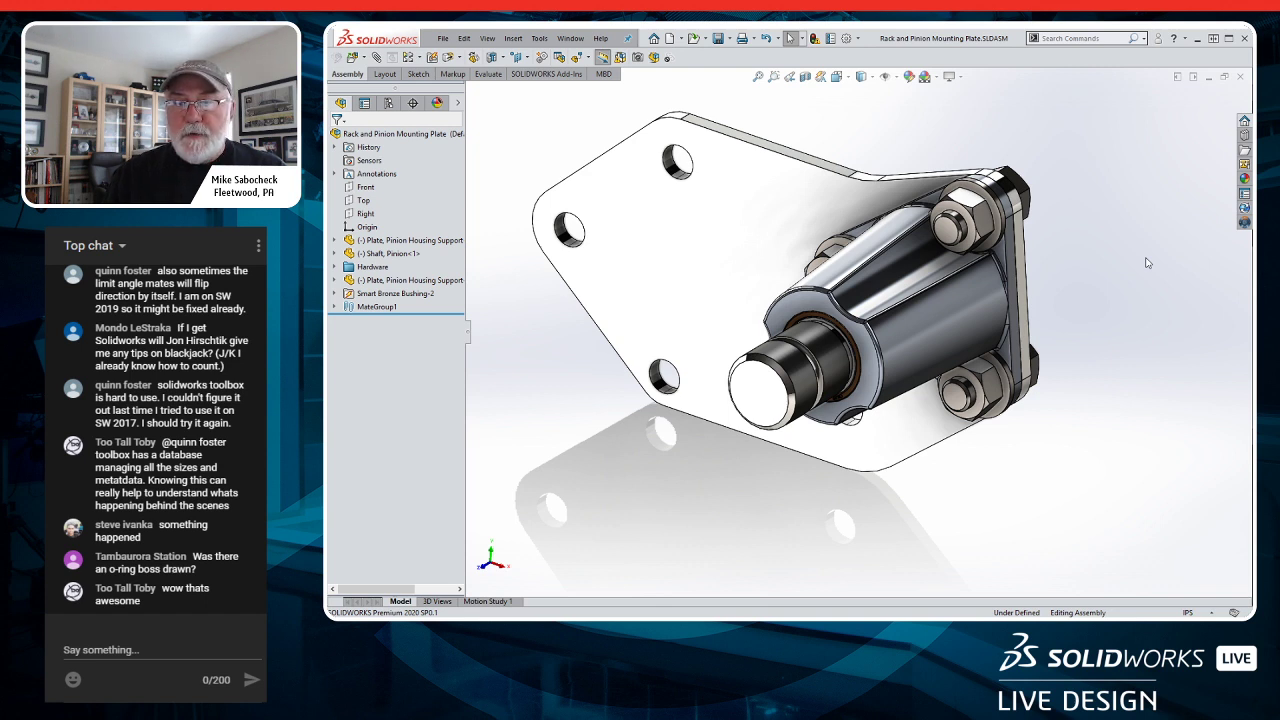
- Review the custom properties of the mounting plate and the pinion shaft support
left_click(1244, 207)
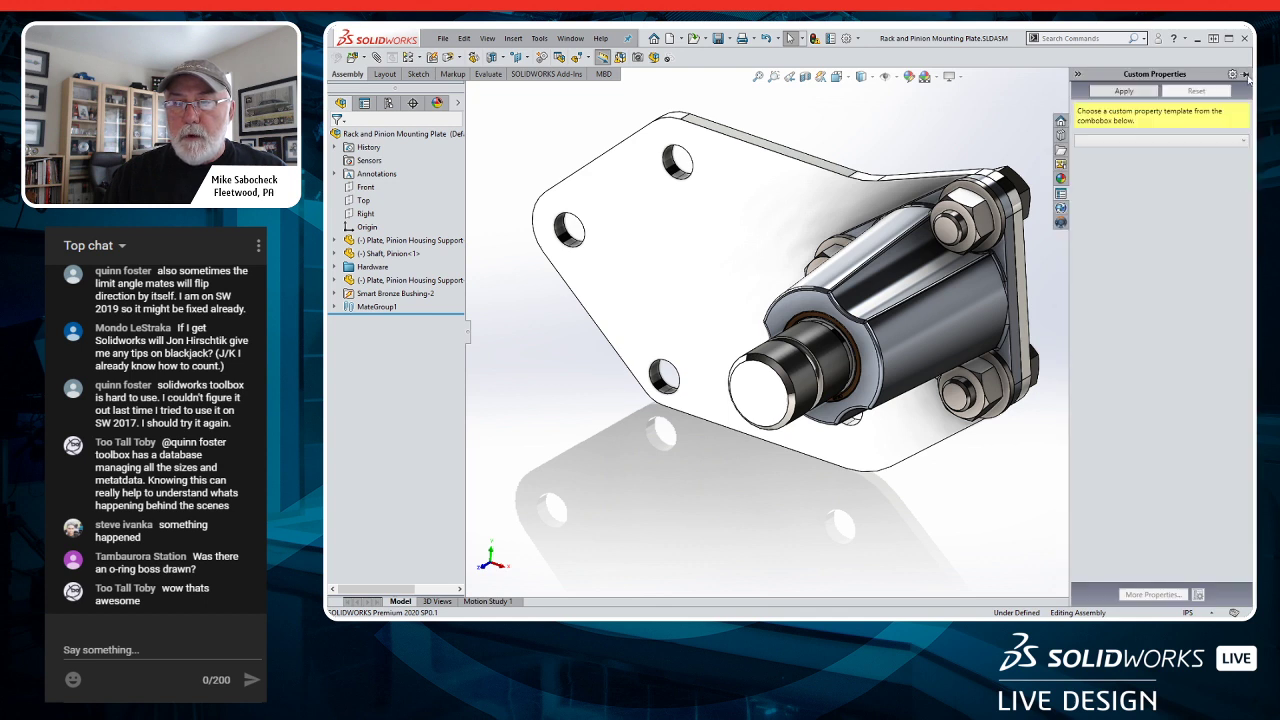
left_click(743, 205)
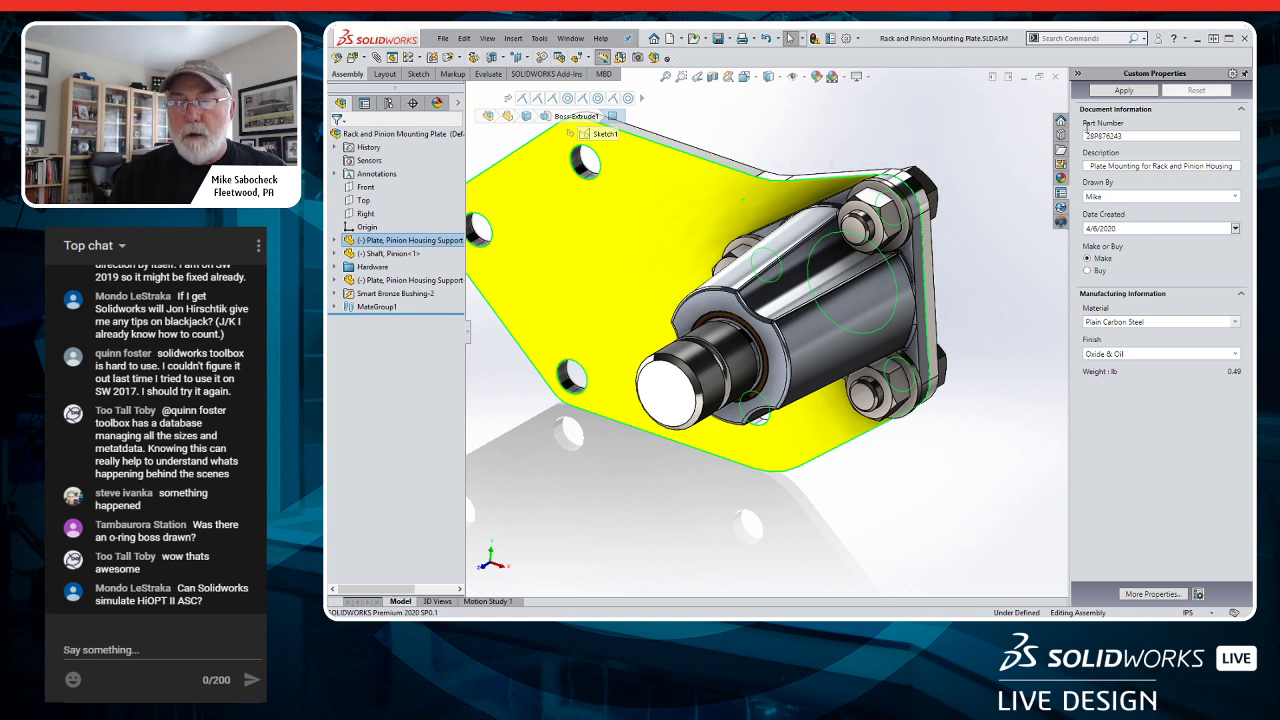
left_click(903, 295)
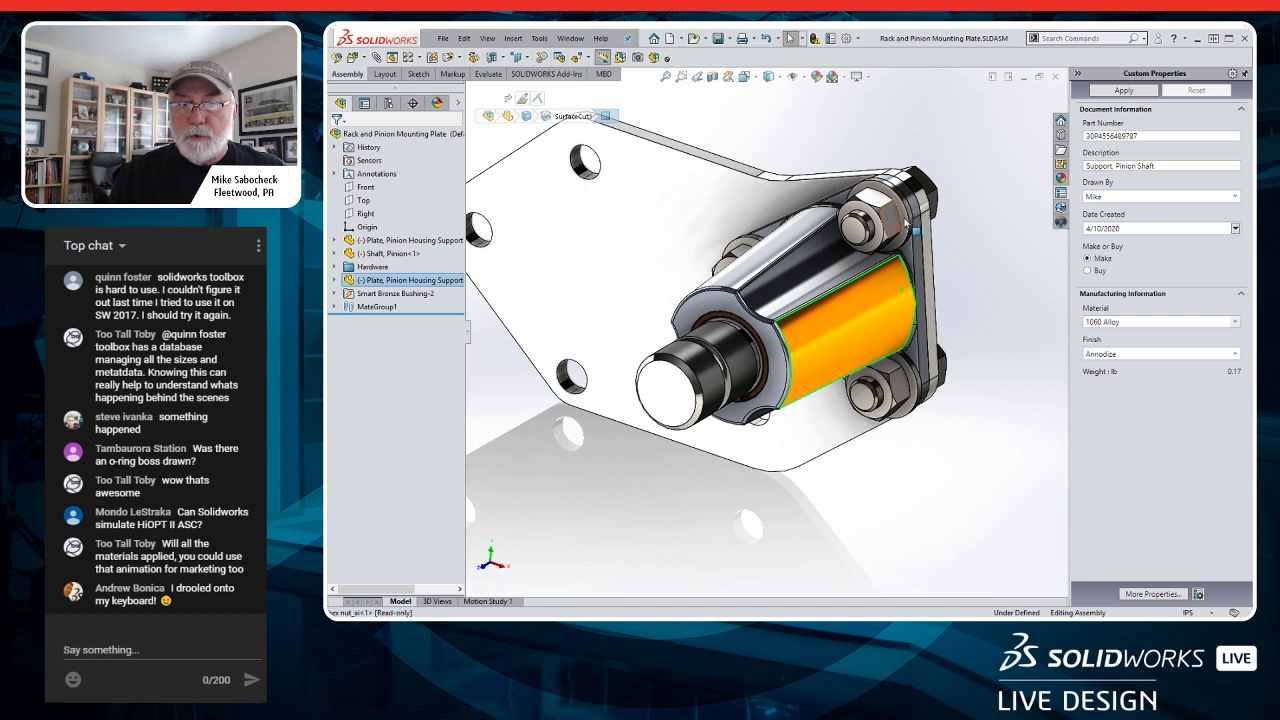
left_click(1005, 313)
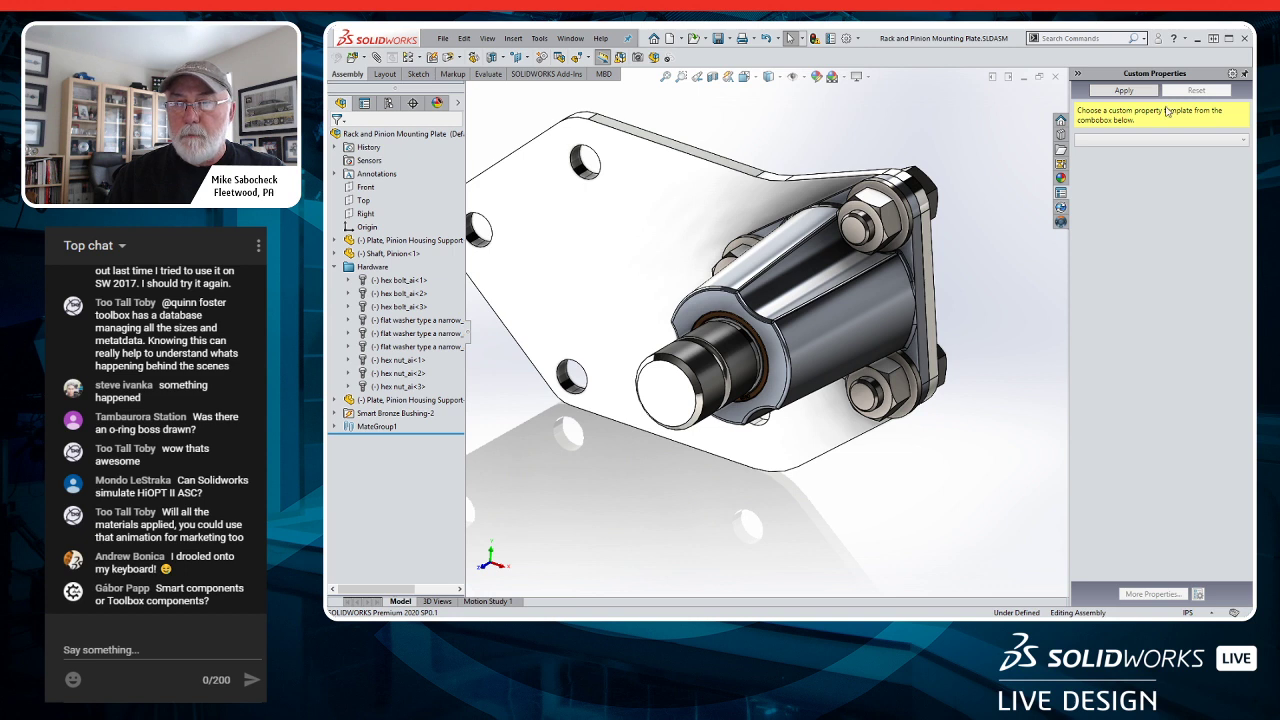
left_click(1232, 75)
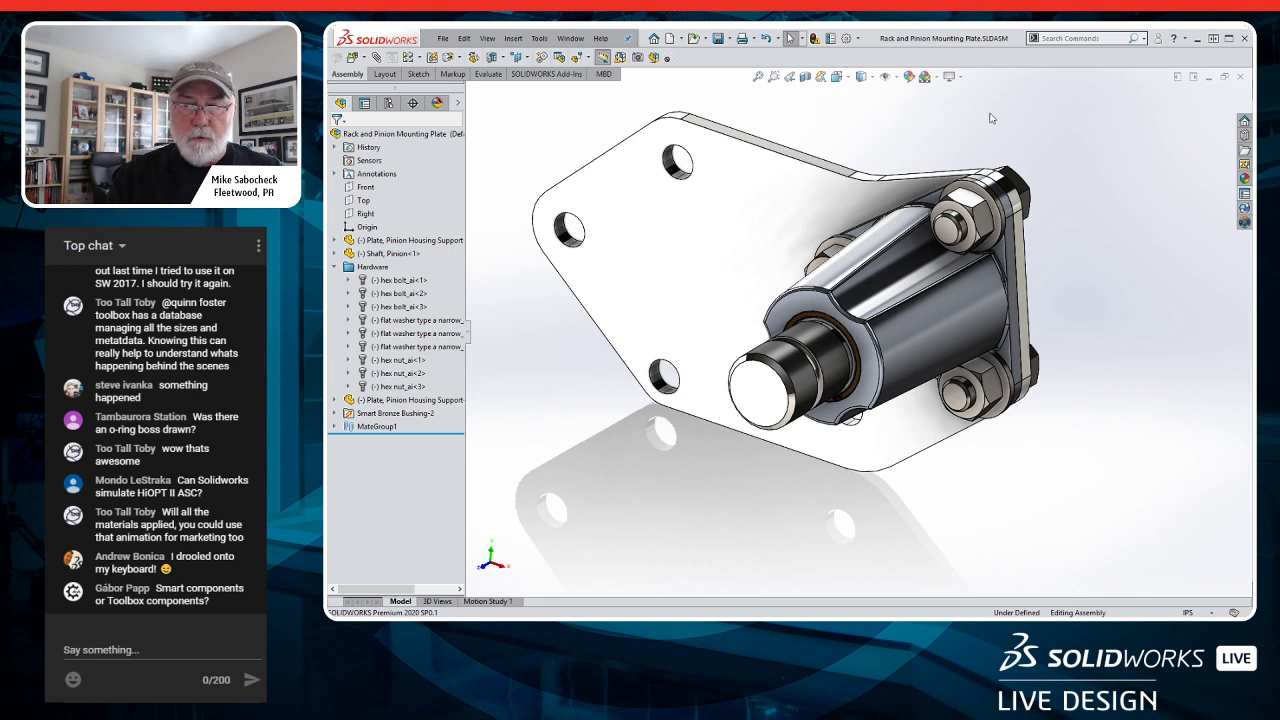
- Create a drawing from the assembly using the C Size Inch-2 template
left_click(683, 40)
left_click(689, 54)
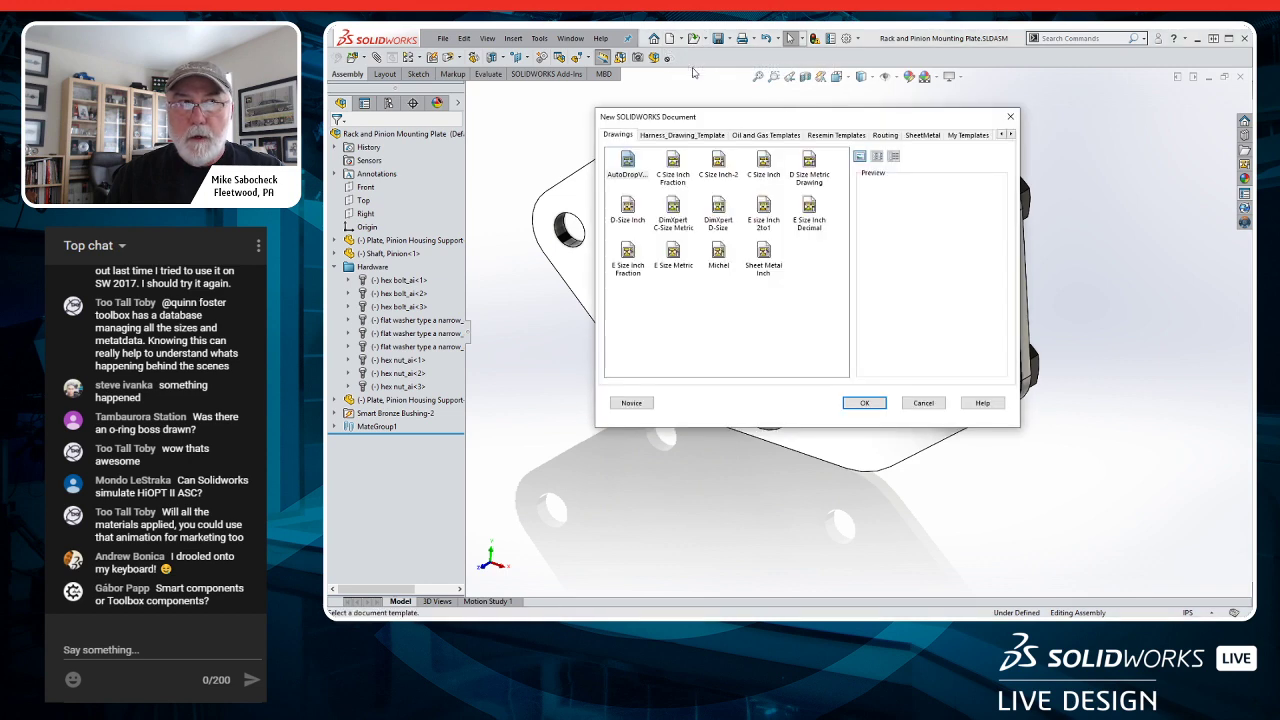
double_click(718, 165)
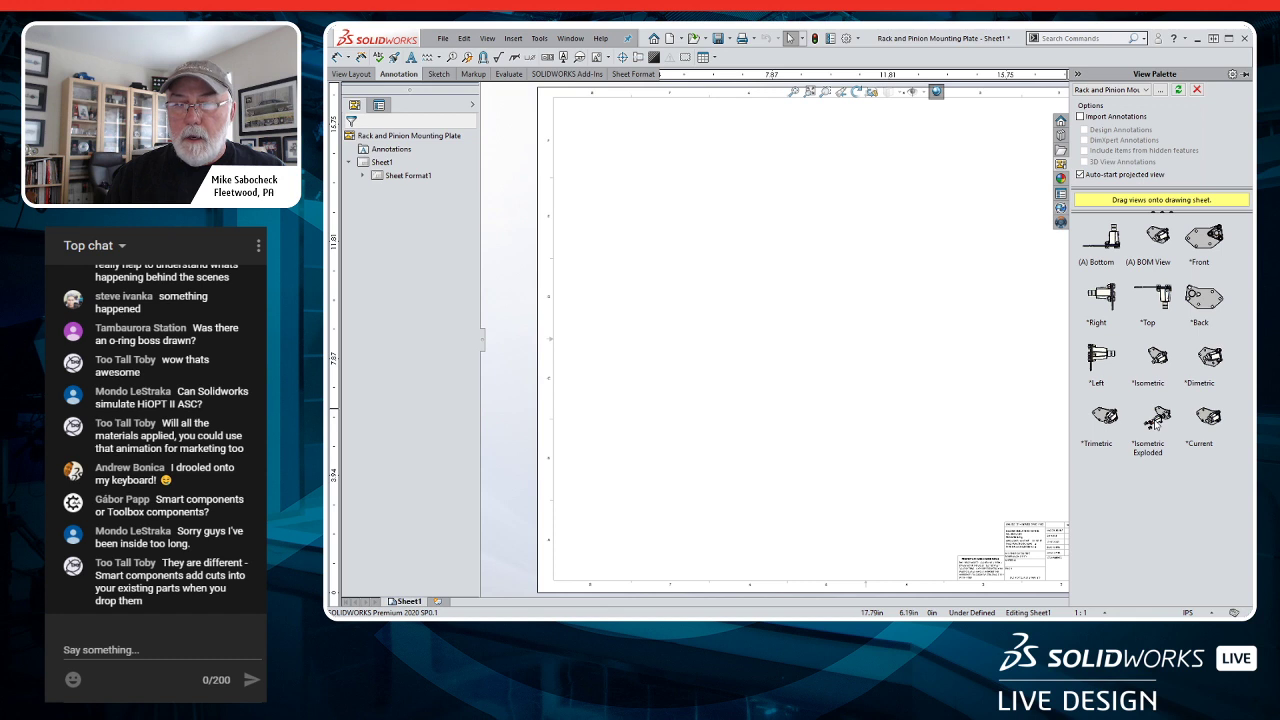
- Place the Isometric Exploded view on the drawing sheet and set its display style to Shaded With Edges
mouse_move(1160, 420)
left_mouse_down()
mouse_move(770, 360)
mouse_move(792, 350)
mouse_move(776, 338)
left_mouse_up()
scroll(776, 338, "down", 3)
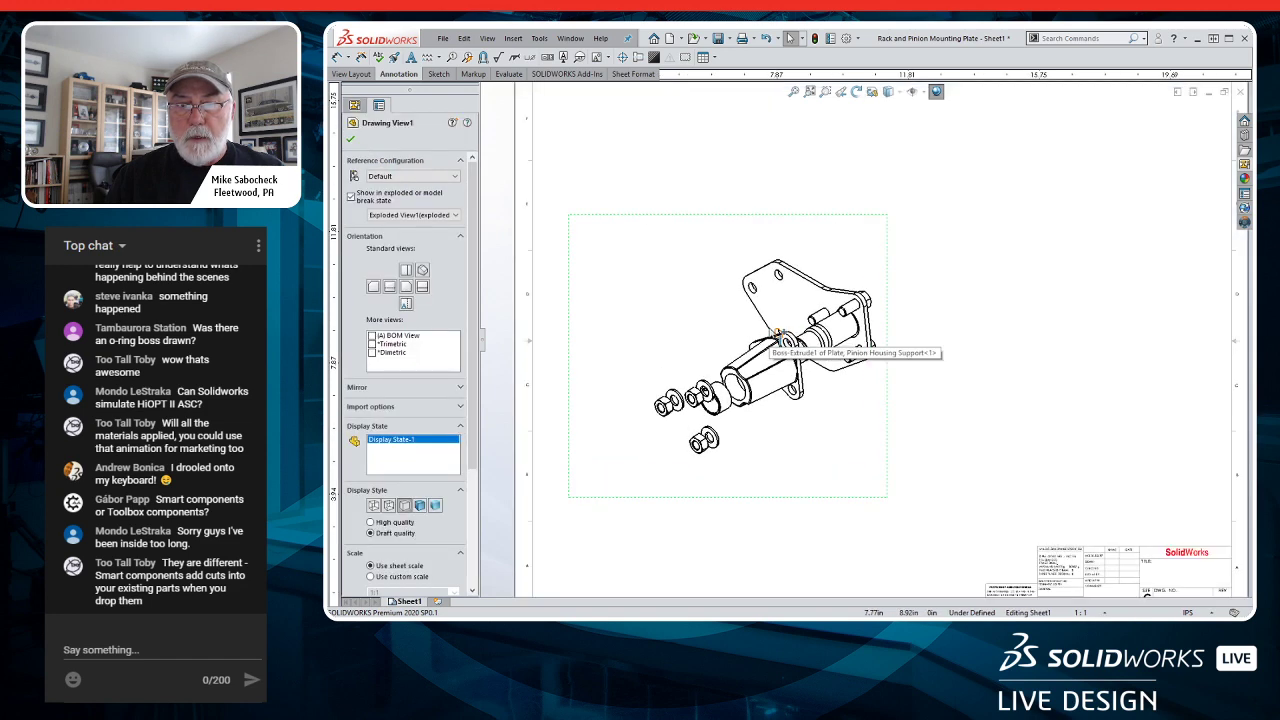
left_click(898, 94)
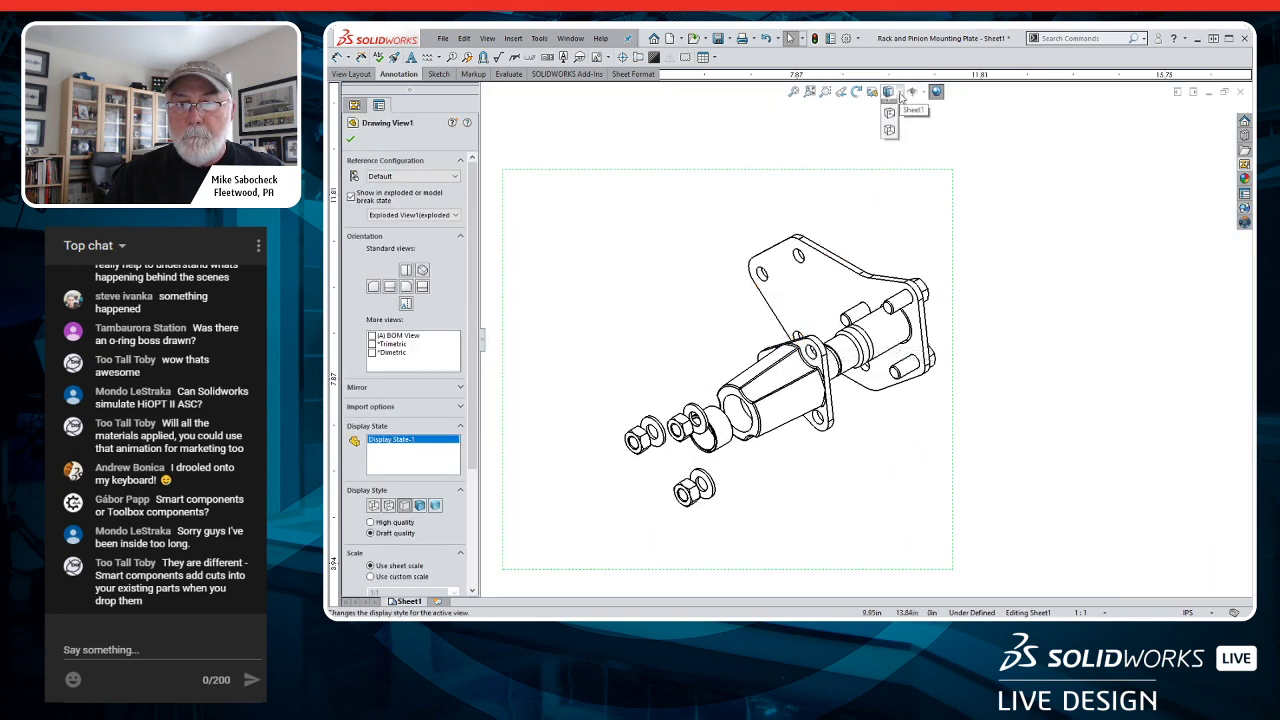
left_click(894, 130)
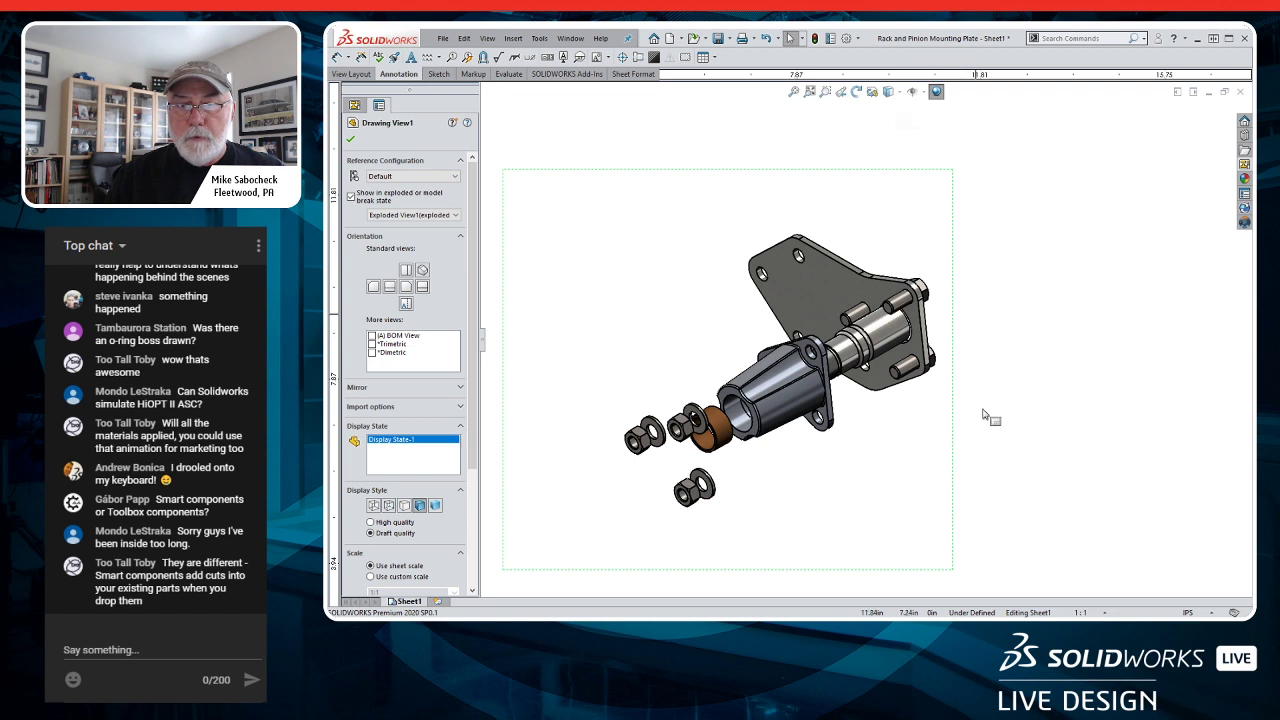
key("z")
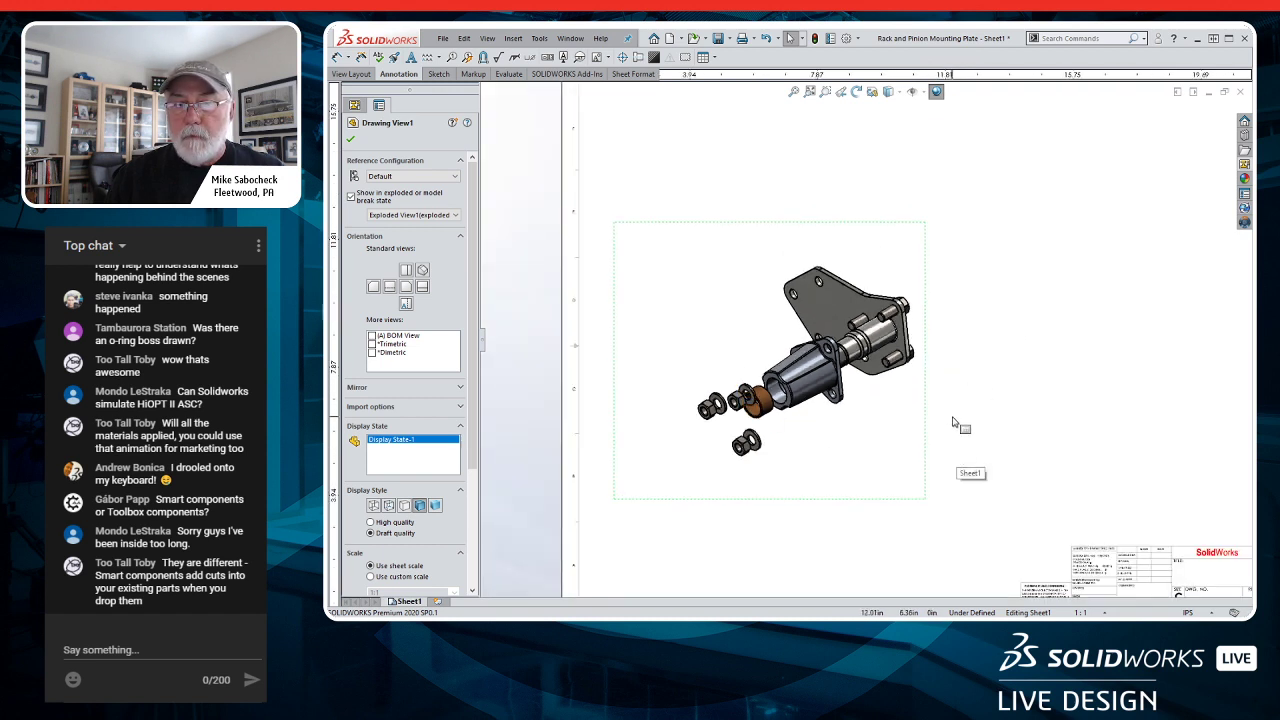
- Insert a parts-only bill of materials for the exploded view using the bom-standard template and place it in the sheet's upper-left corner
scroll(886, 402, "down", 2)
right_click(884, 404)
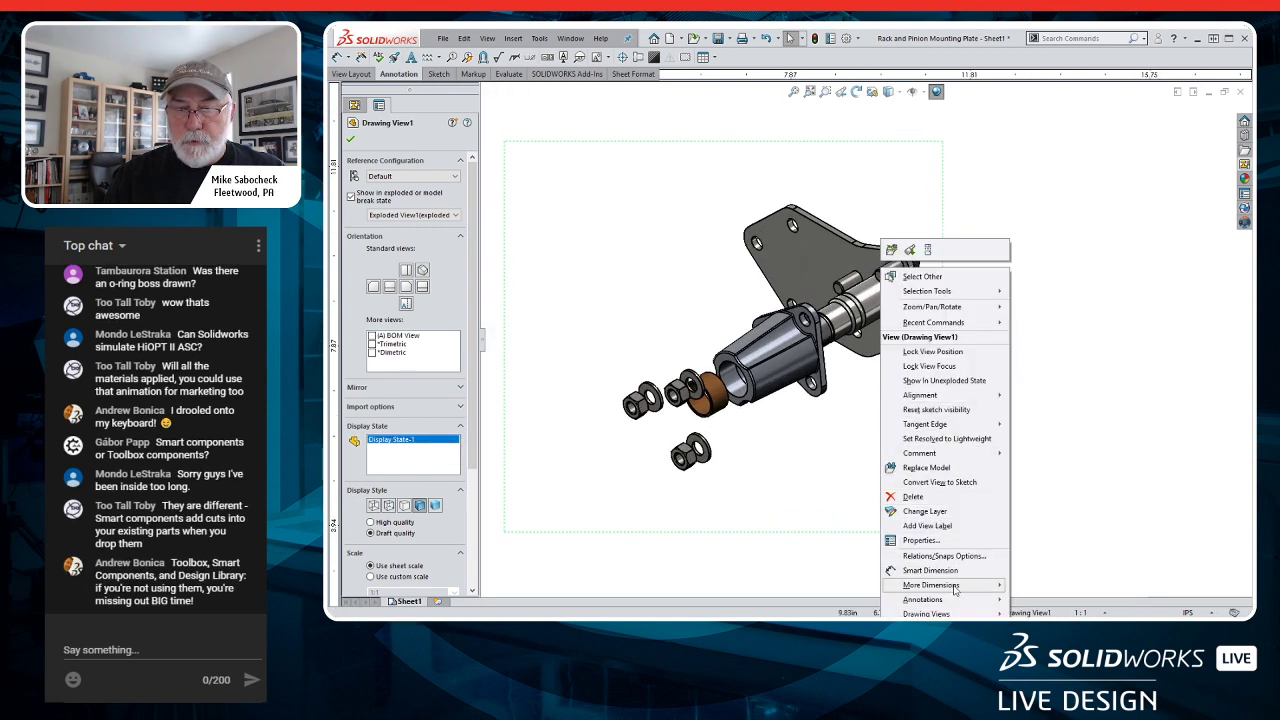
mouse_move(955, 590)
mouse_move(940, 616)
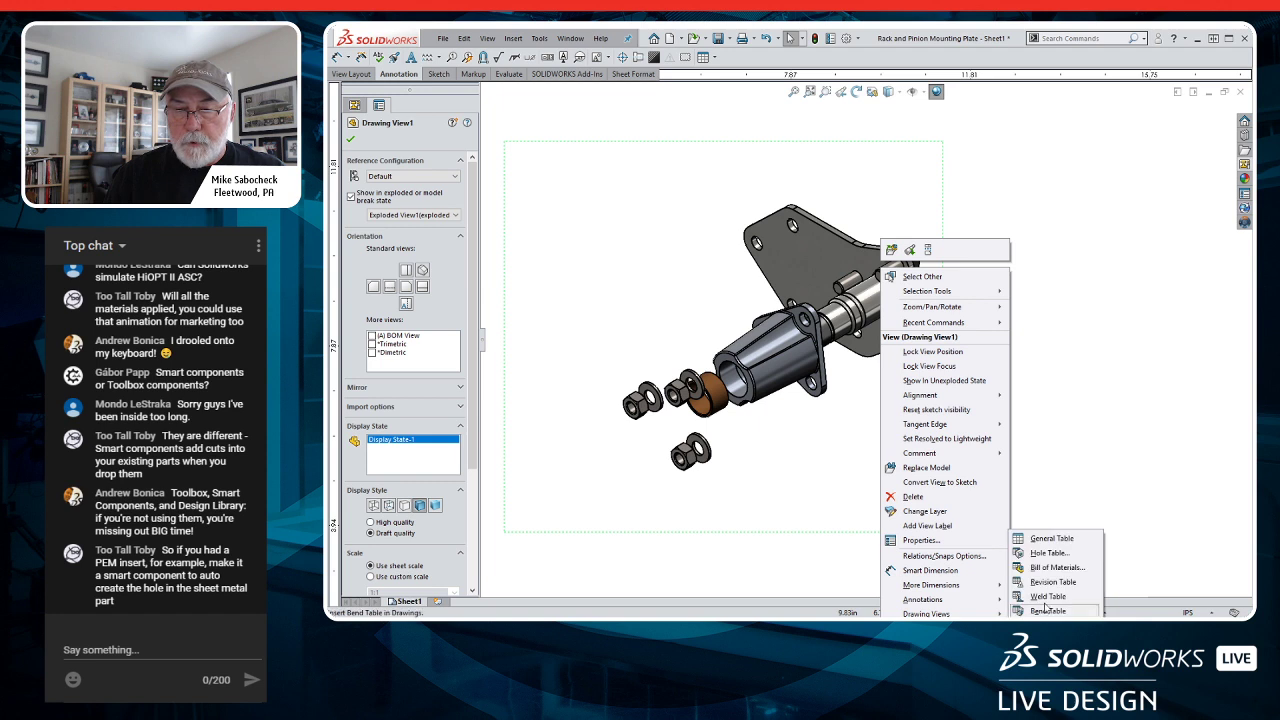
left_click(1057, 568)
scroll(746, 193, "up", 3)
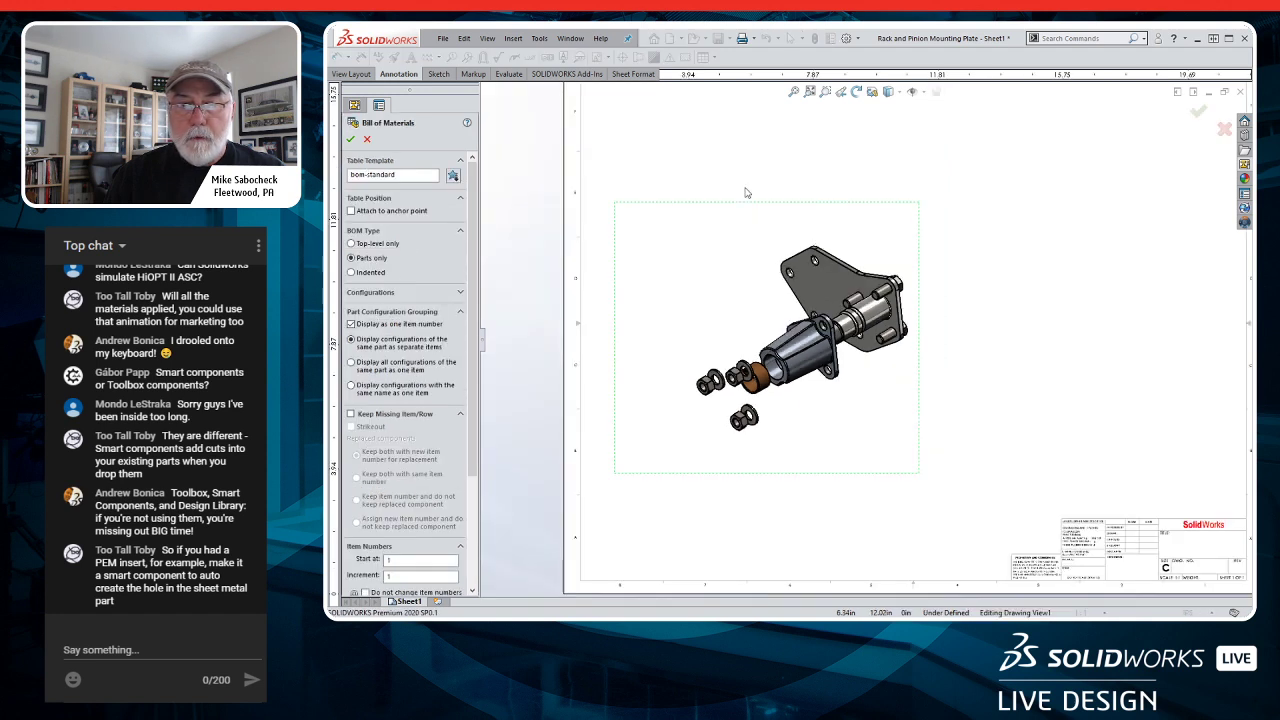
left_click(350, 139)
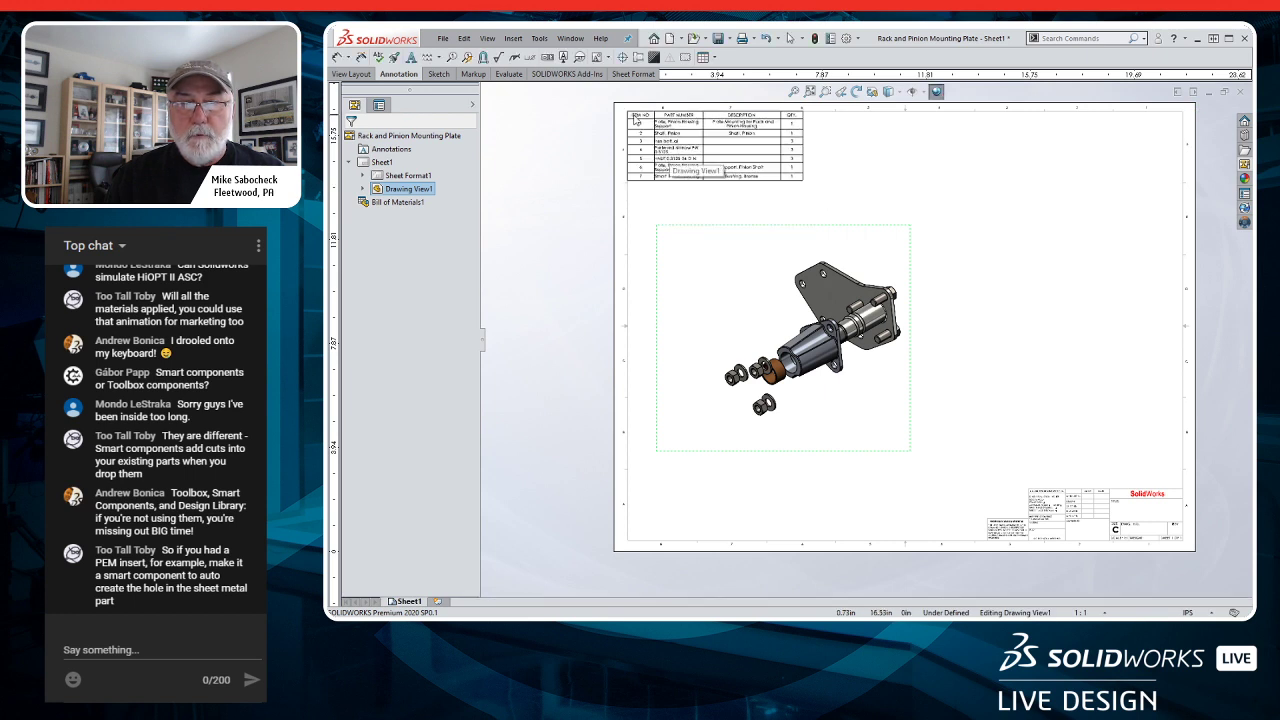
left_click(638, 118)
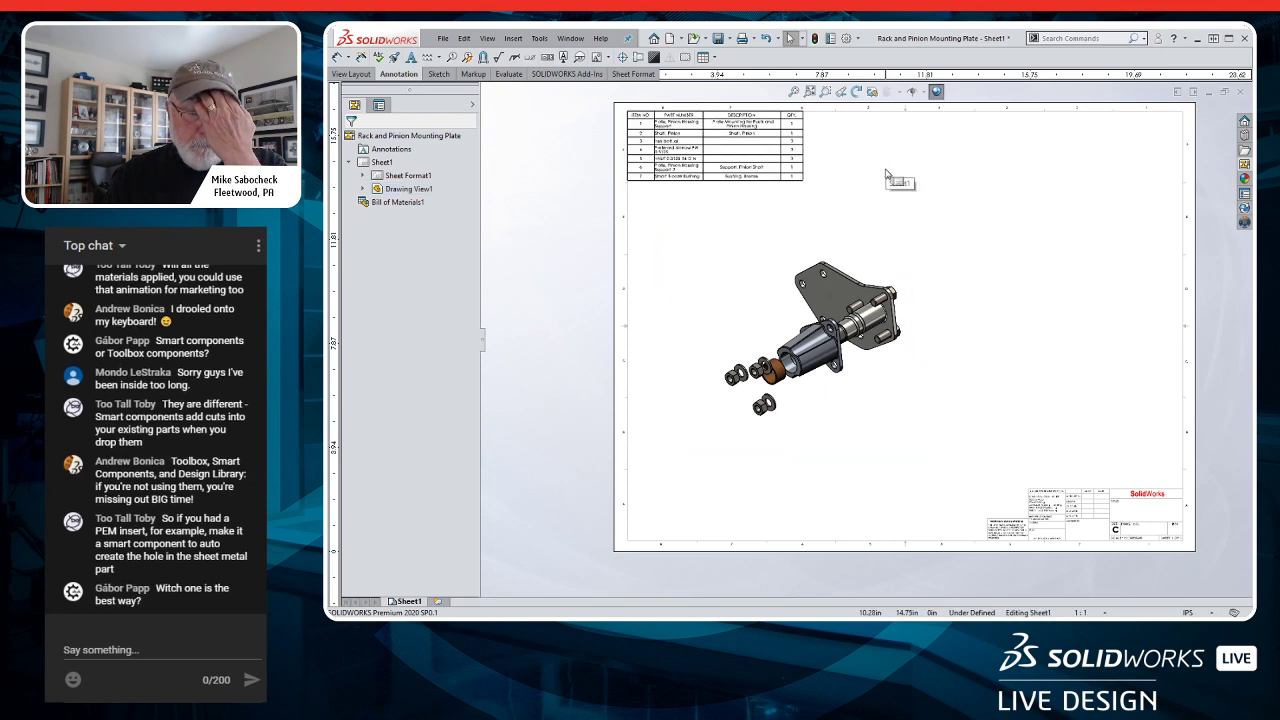
- Add auto balloons with circular style and magnetic lines to the exploded view
scroll(860, 385, "down", 3)
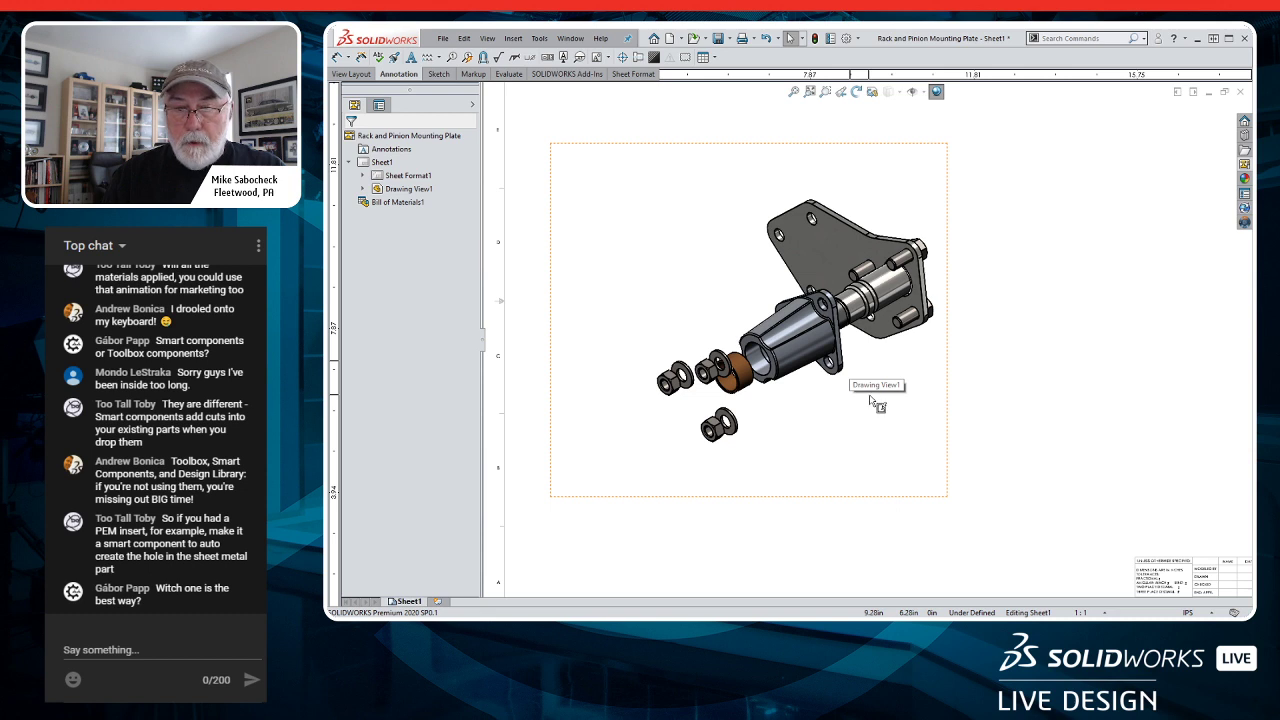
left_click(870, 398)
right_click(870, 398)
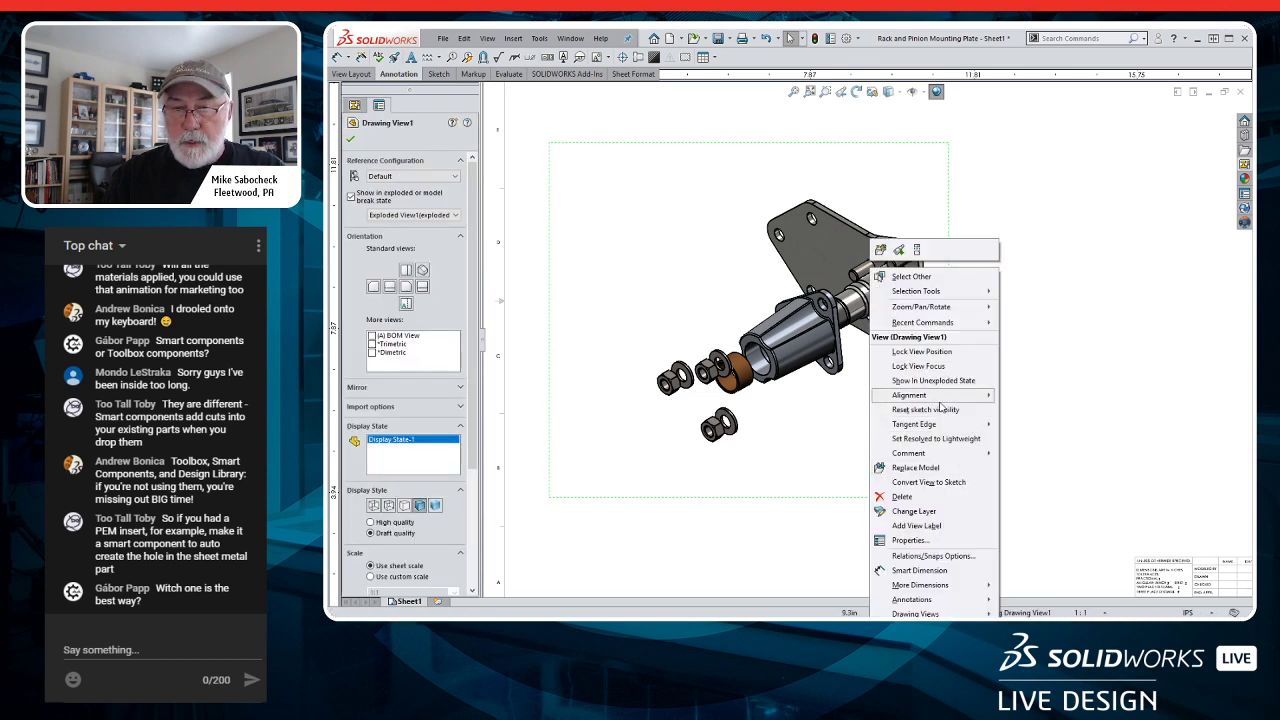
mouse_move(937, 600)
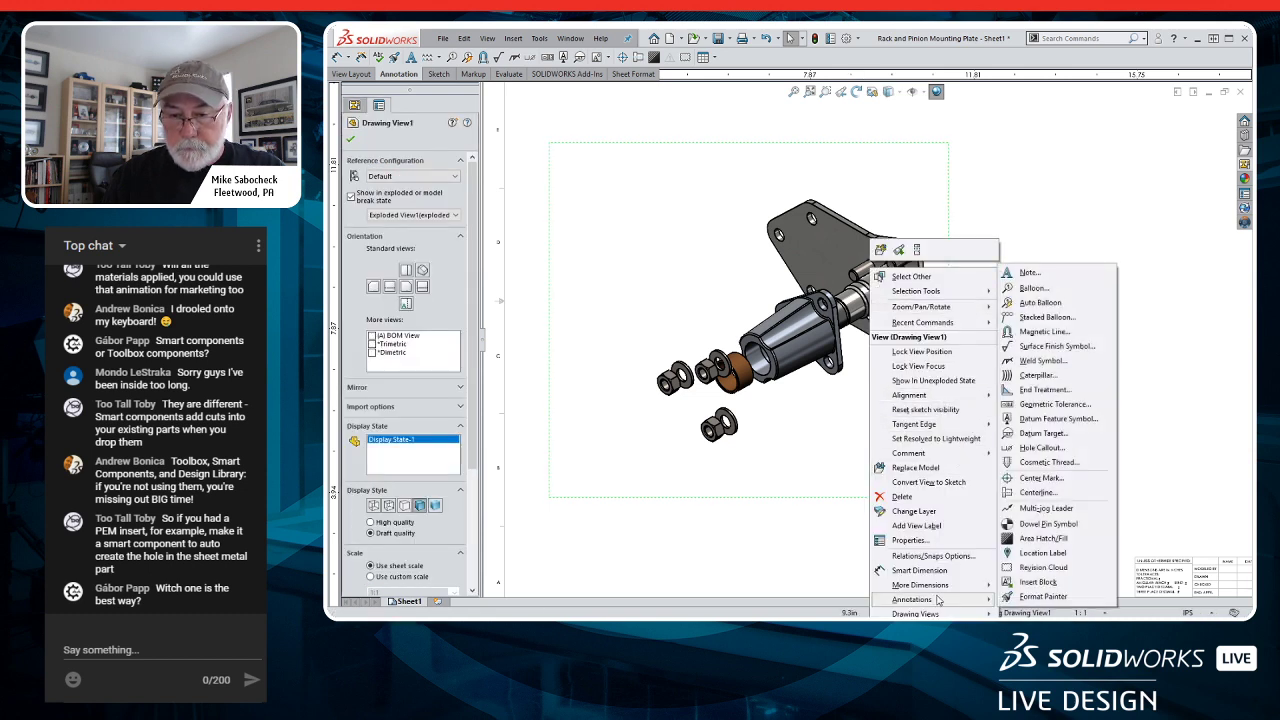
left_click(1048, 305)
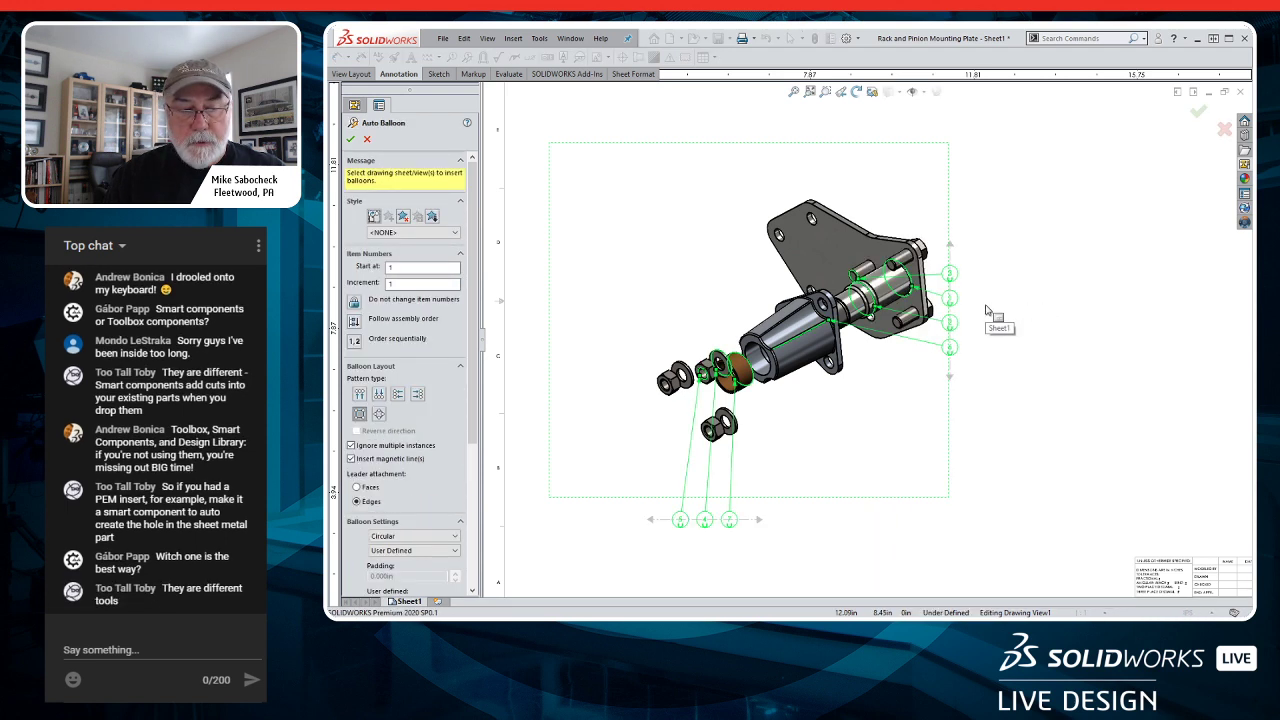
left_click(1198, 111)
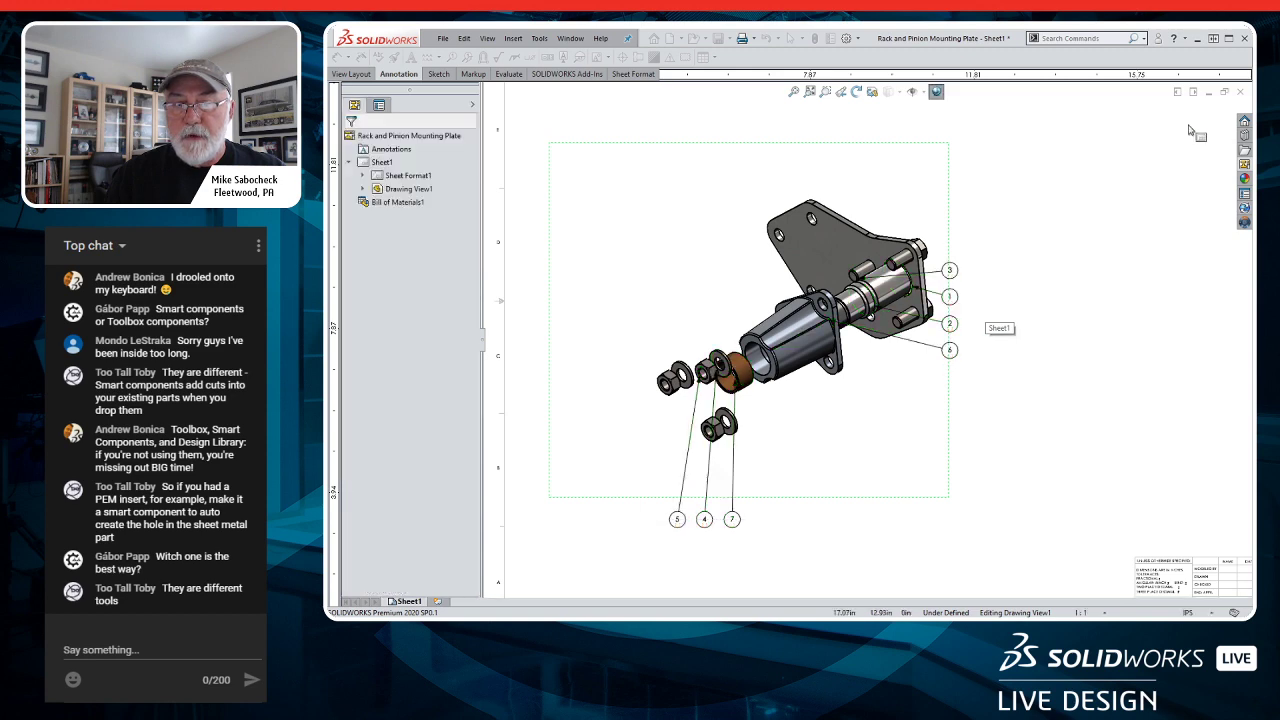
- Tilt the magnetic line holding balloons 3, 1, 2 and 6 outward to about 55 degrees
scroll(955, 368, "down", 5)
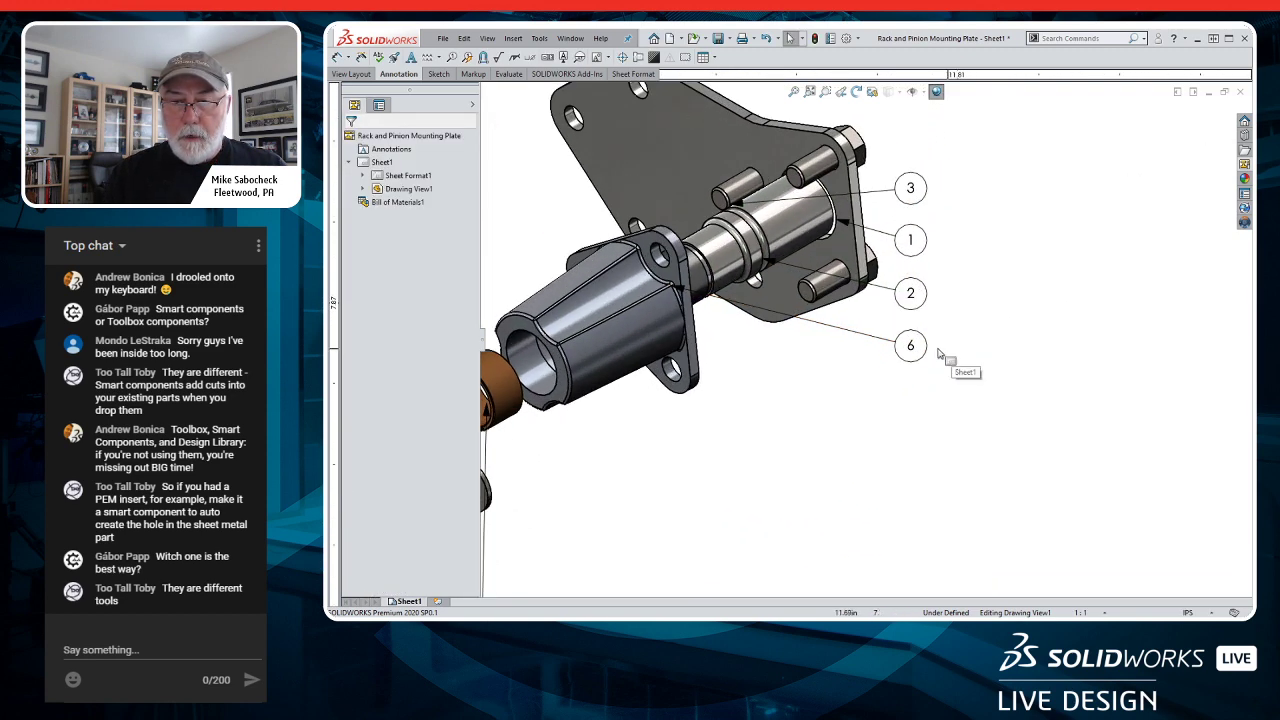
left_click(922, 357)
scroll(880, 345, "up", 1)
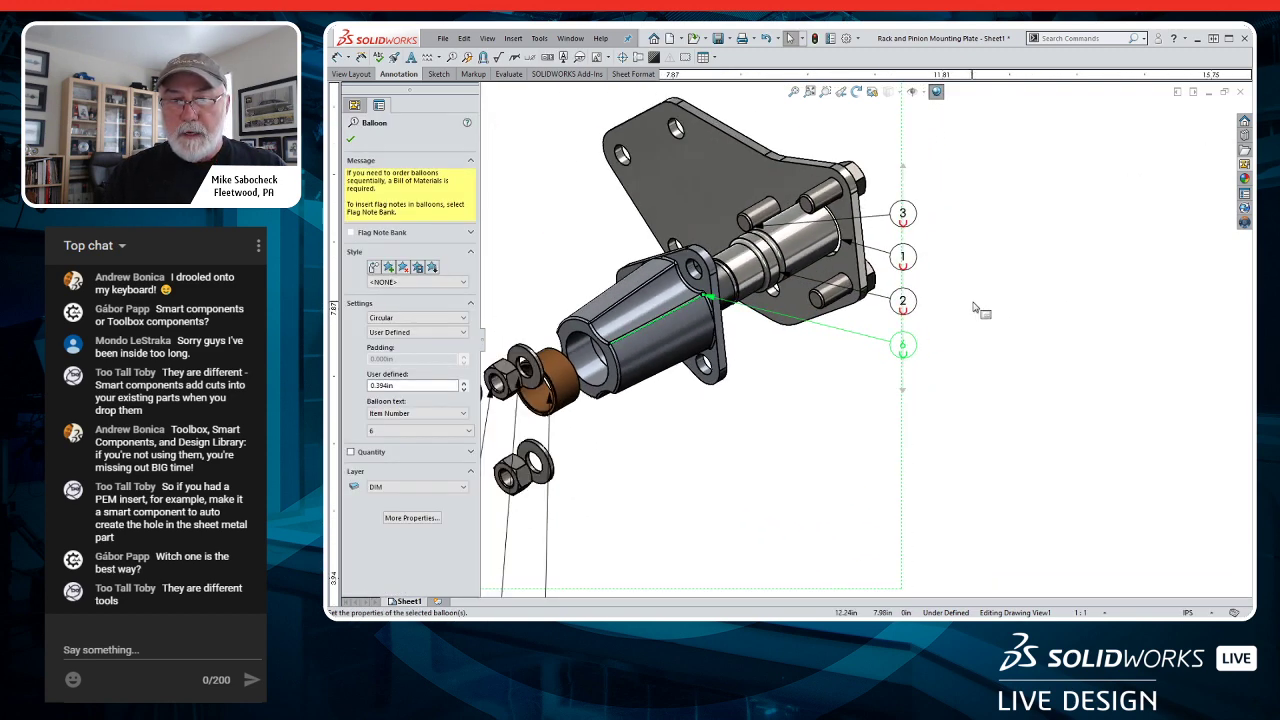
left_click_drag(903, 167, 1052, 180)
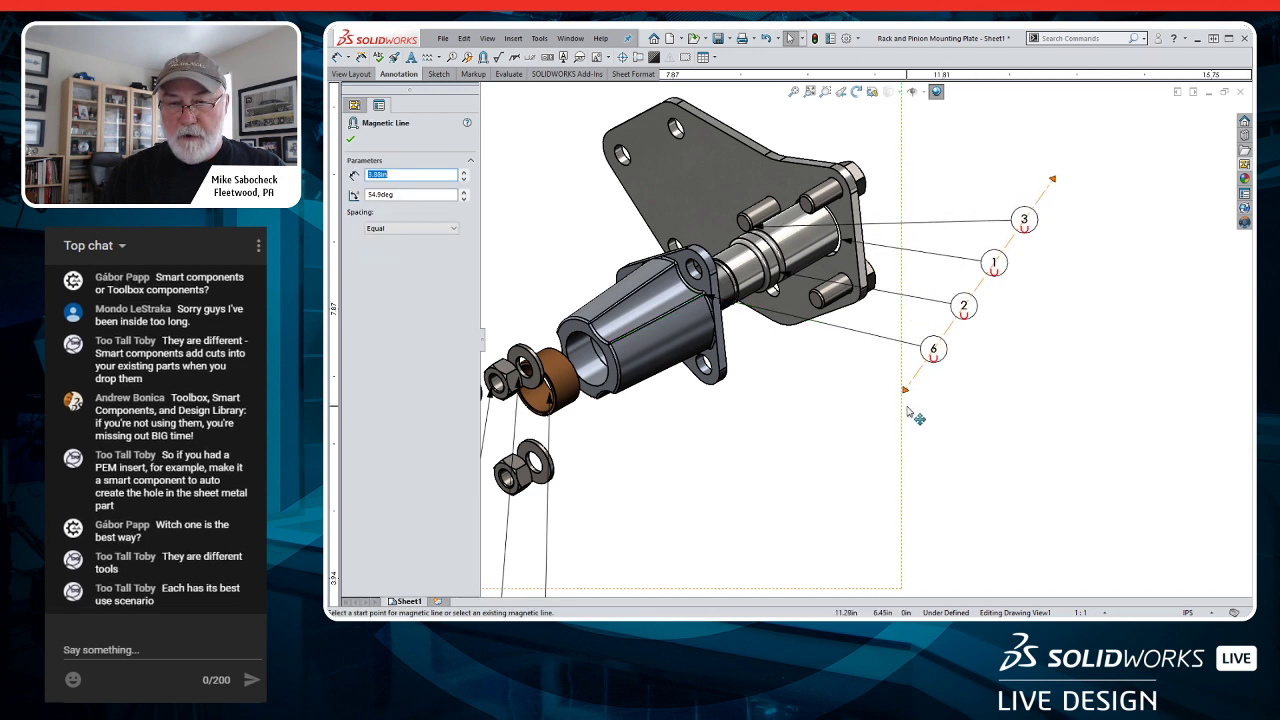
scroll(907, 378, "down", 1)
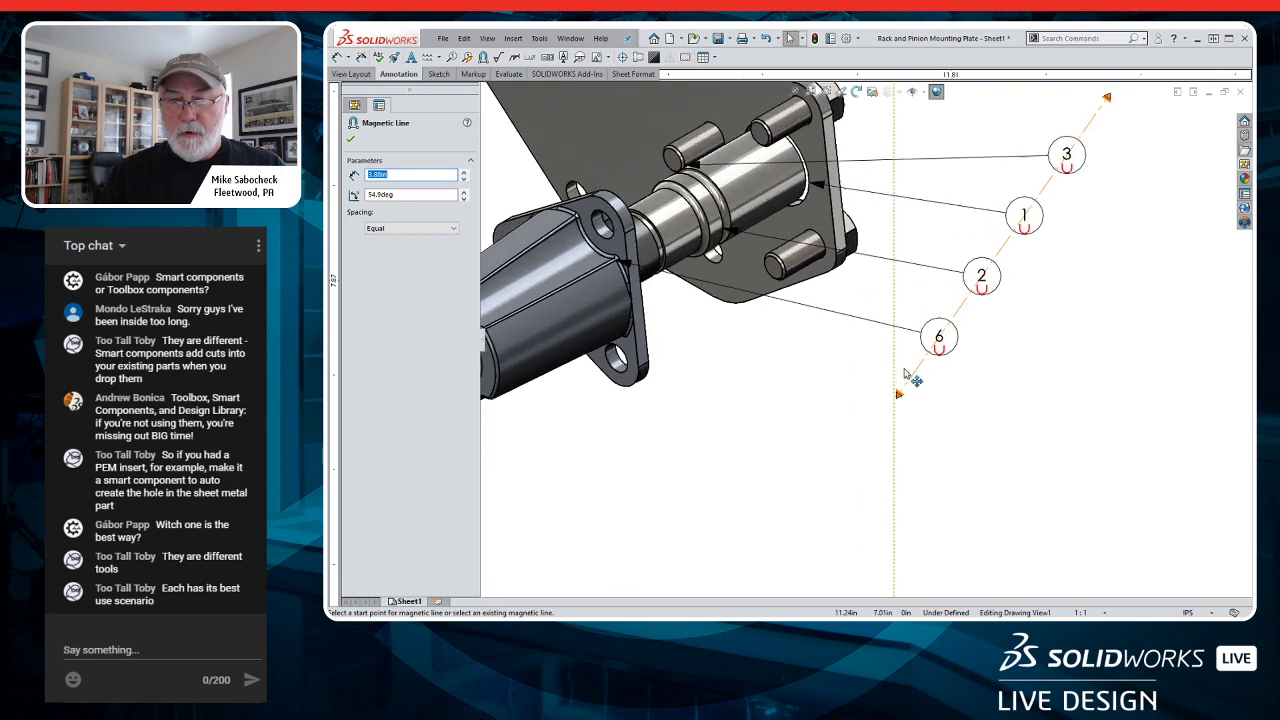
scroll(905, 366, "up", 2)
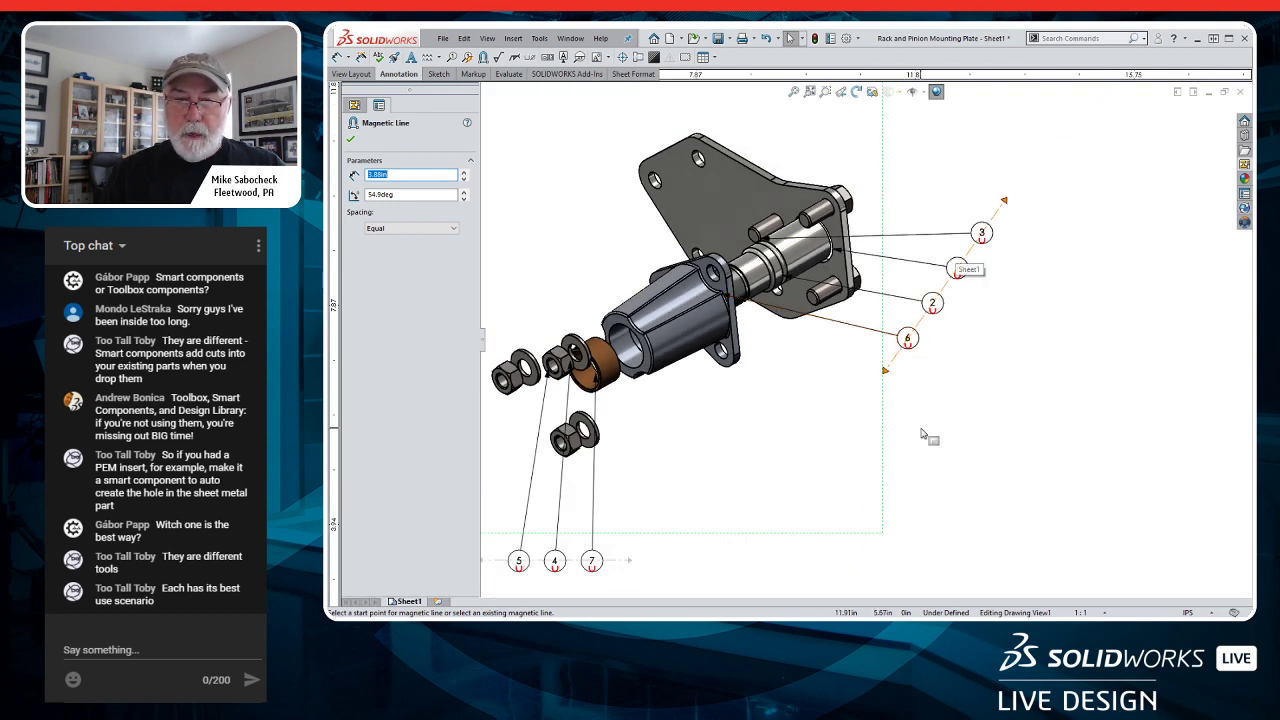
- Move balloon 6 onto the lower magnetic line beside balloon 7
scroll(913, 362, "up", 1)
left_click_drag(900, 340, 668, 527)
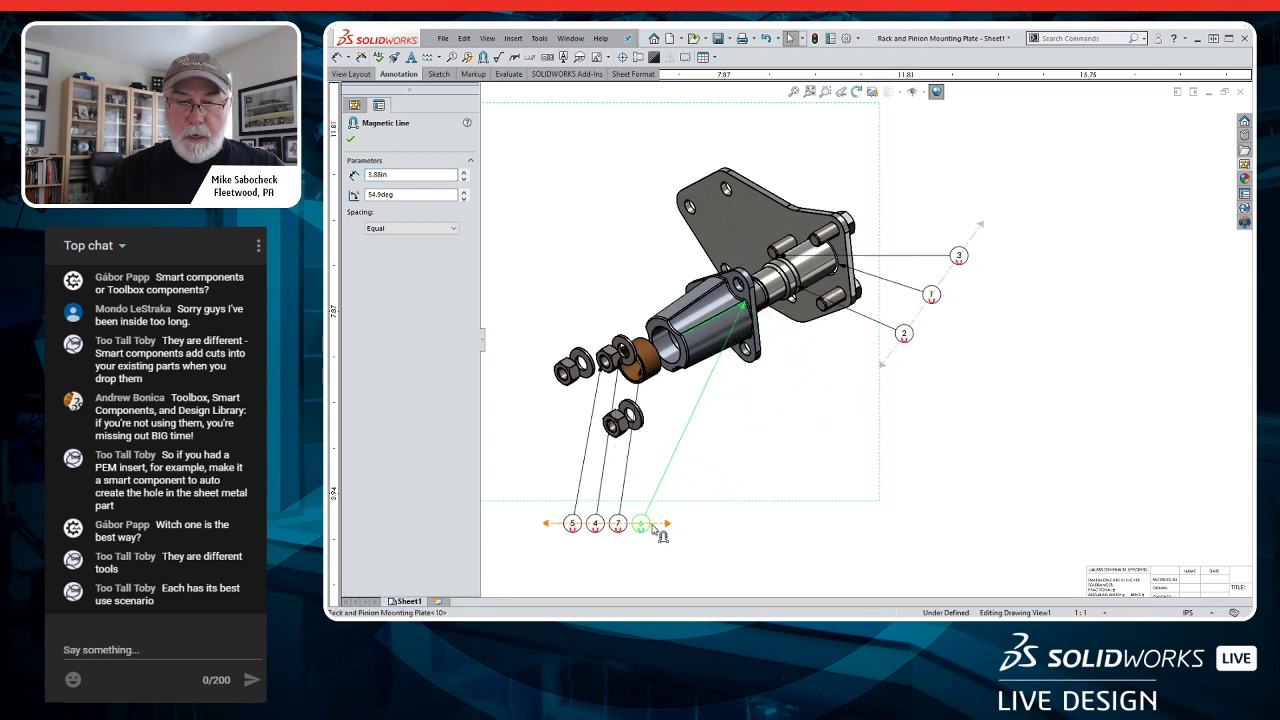
left_click(652, 533)
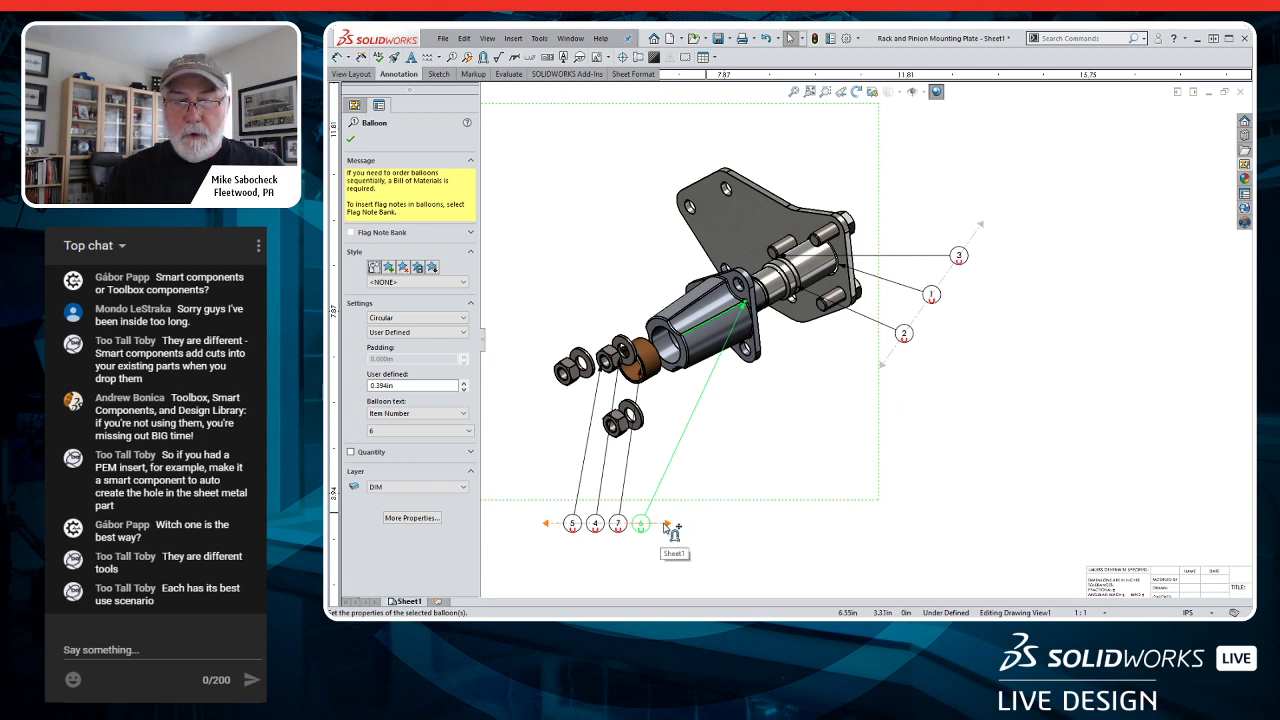
- Reposition the magnetic line of balloons 5, 4, 7 and 6 below the exploded parts, about 5.12 in long at about 36 degrees
left_click_drag(669, 527, 815, 487)
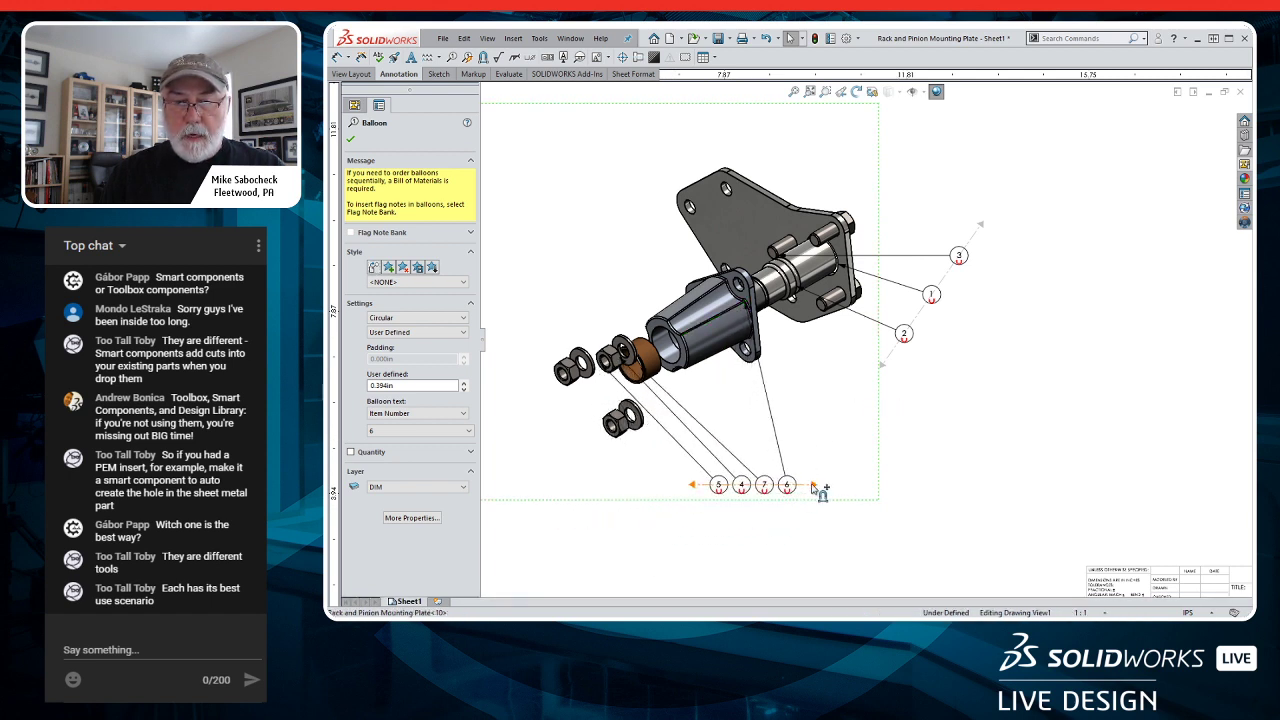
left_click(689, 485)
left_click_drag(689, 485, 733, 547)
left_click_drag(822, 482, 919, 417)
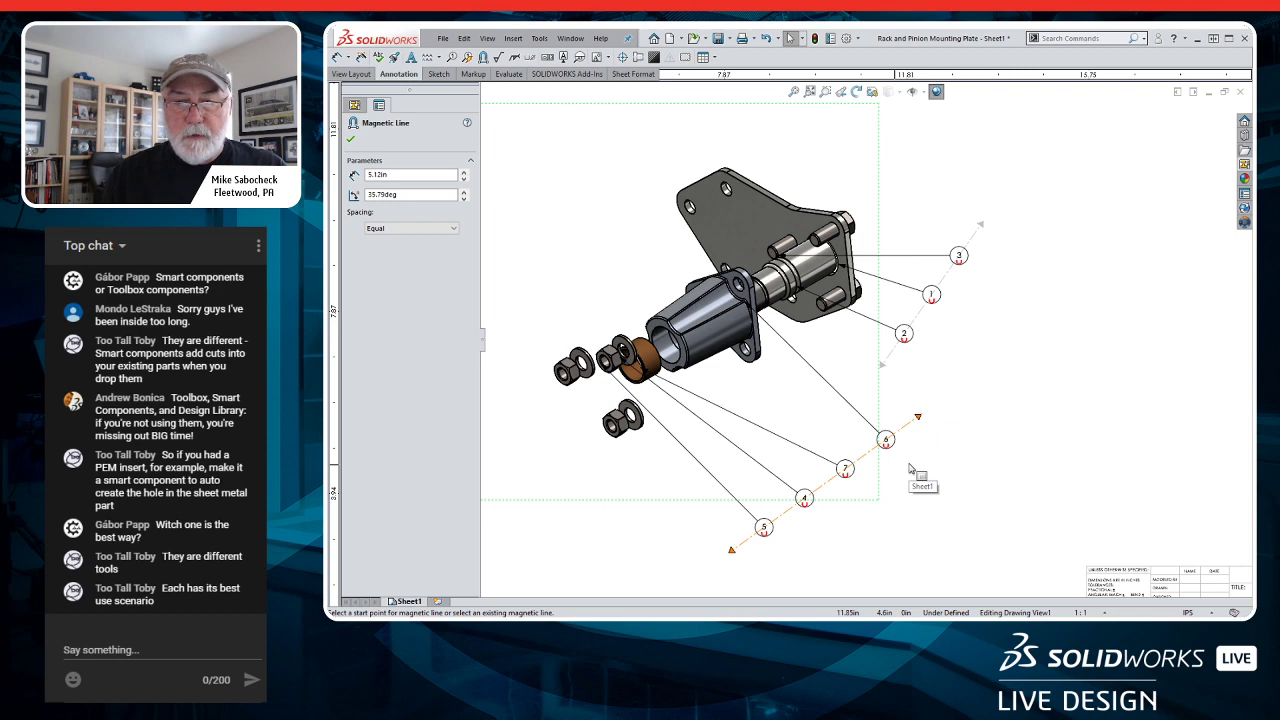
- Reattach the leader of balloon 3 to the end edge of the upper-right hex bolt
scroll(830, 300, "down", 4)
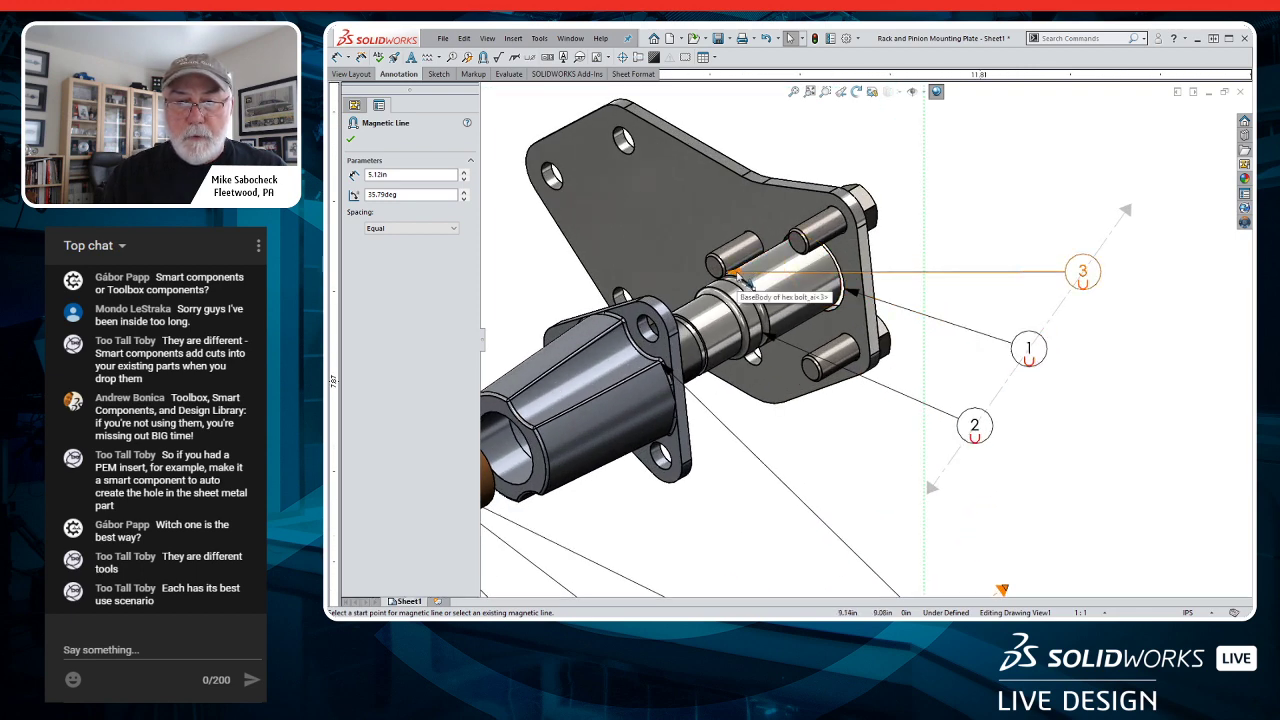
left_click(740, 276)
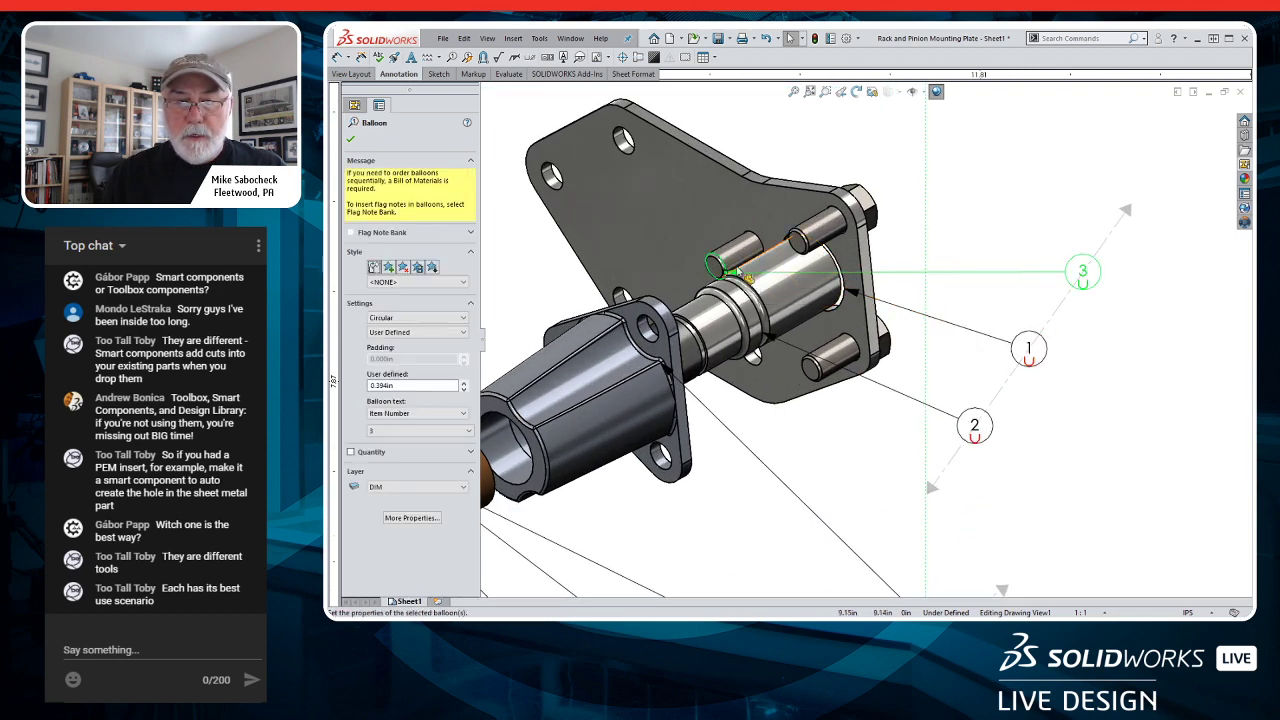
left_click(810, 244)
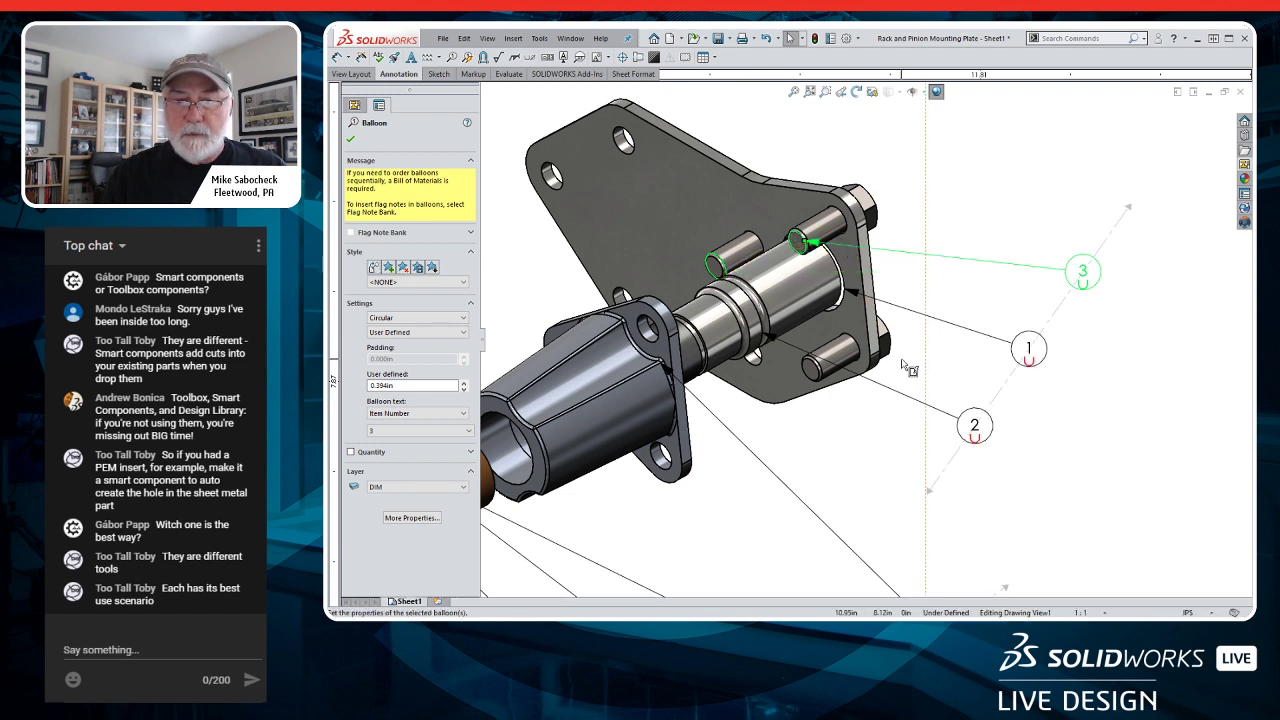
- Examine the bill of materials' item numbers, part numbers, descriptions and quantities alongside the ballooned exploded view
scroll(848, 374, "up", 3)
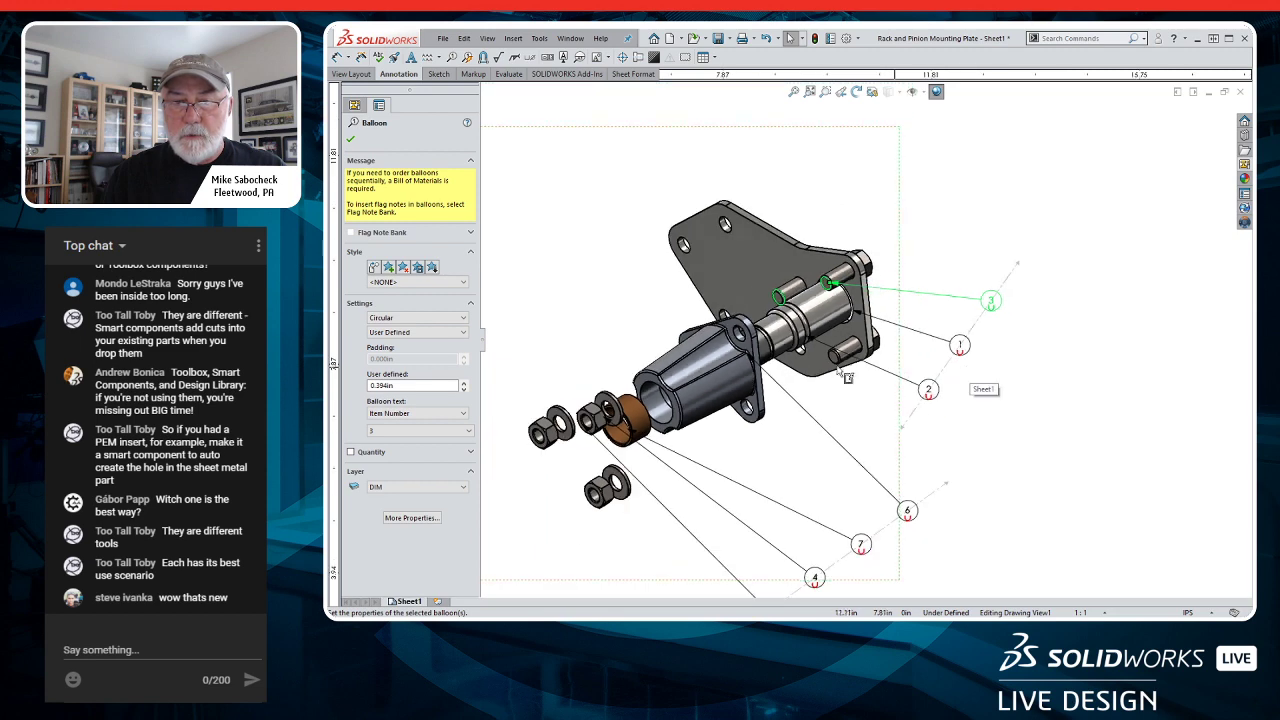
scroll(858, 335, "up", 2)
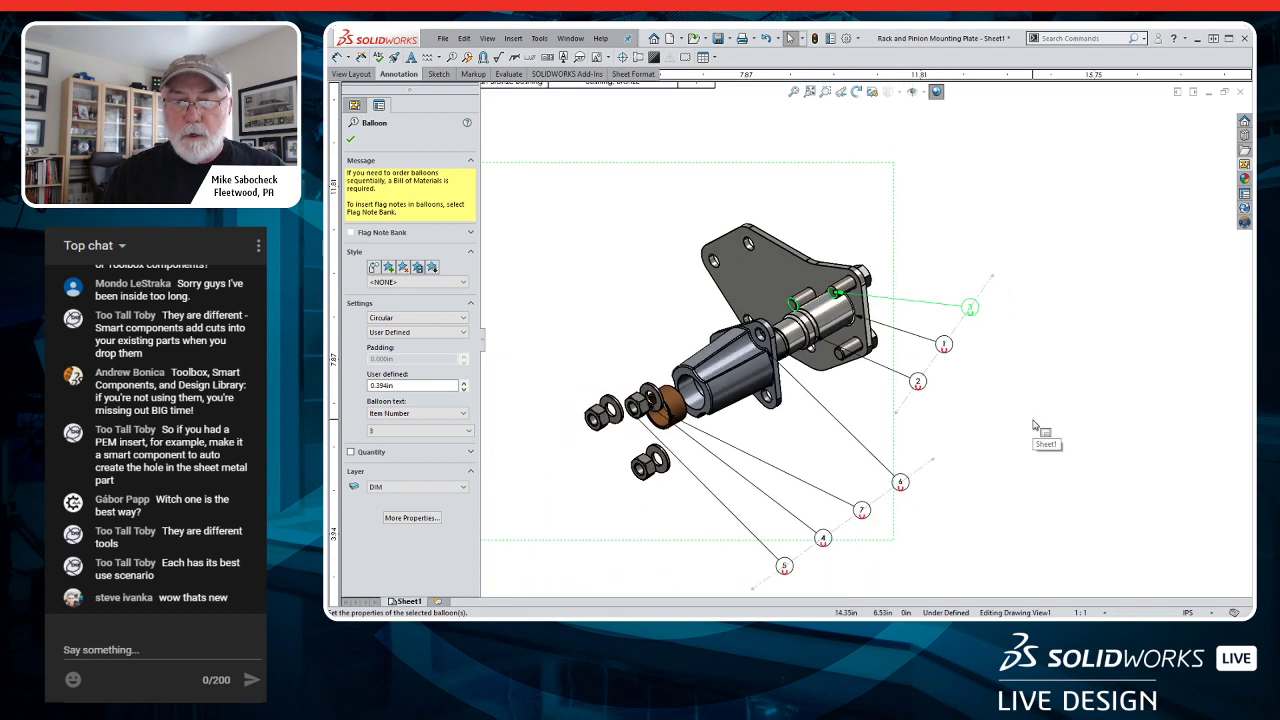
scroll(925, 424, "up", 3)
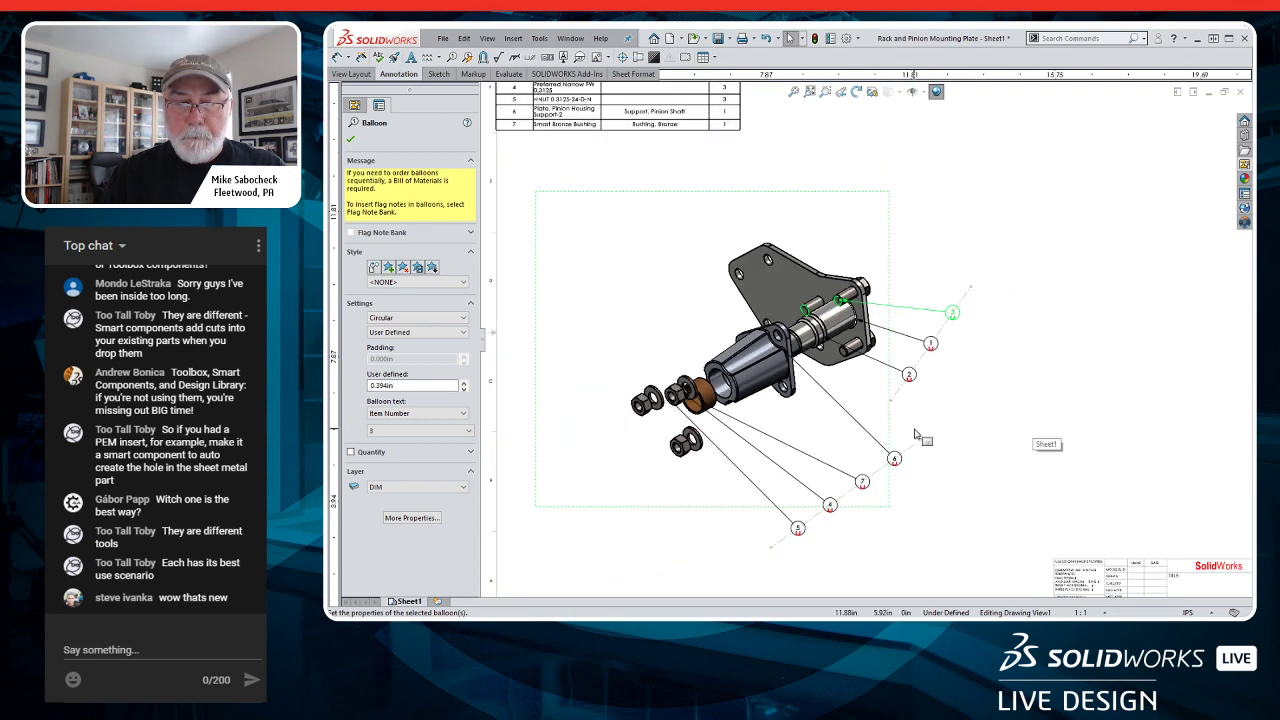
scroll(735, 148, "up", 1)
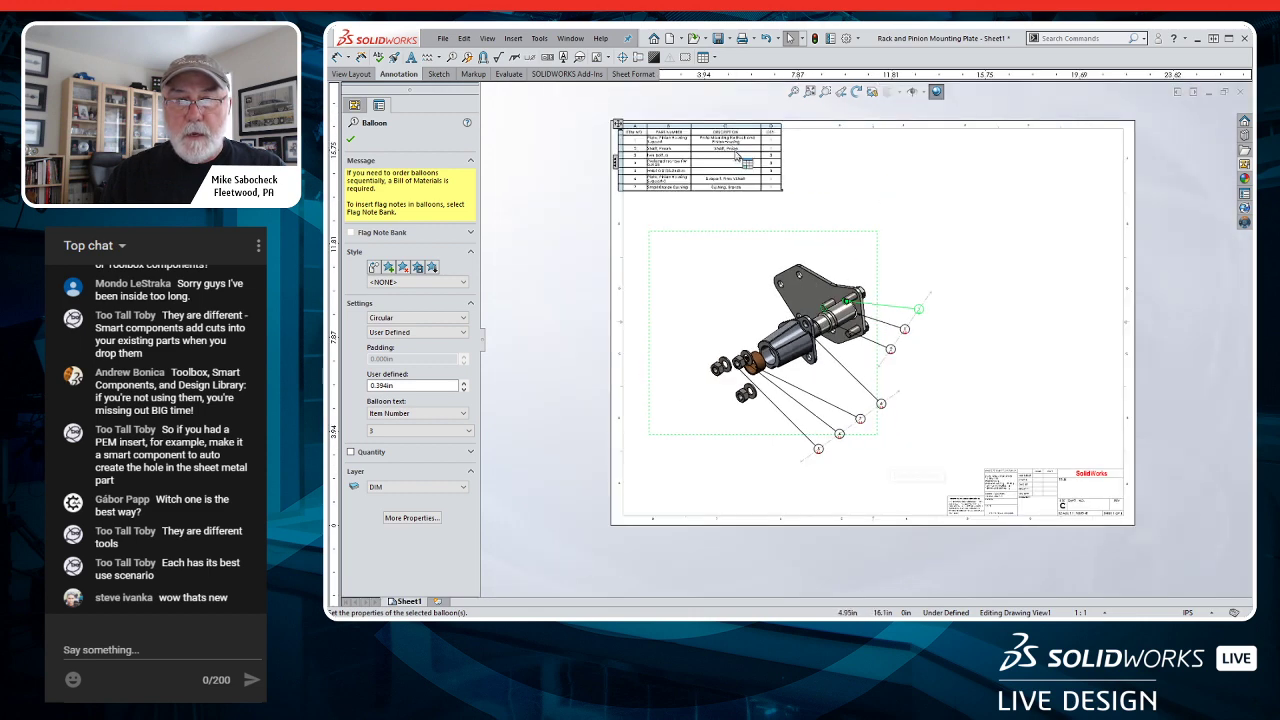
scroll(790, 190, "down", 5)
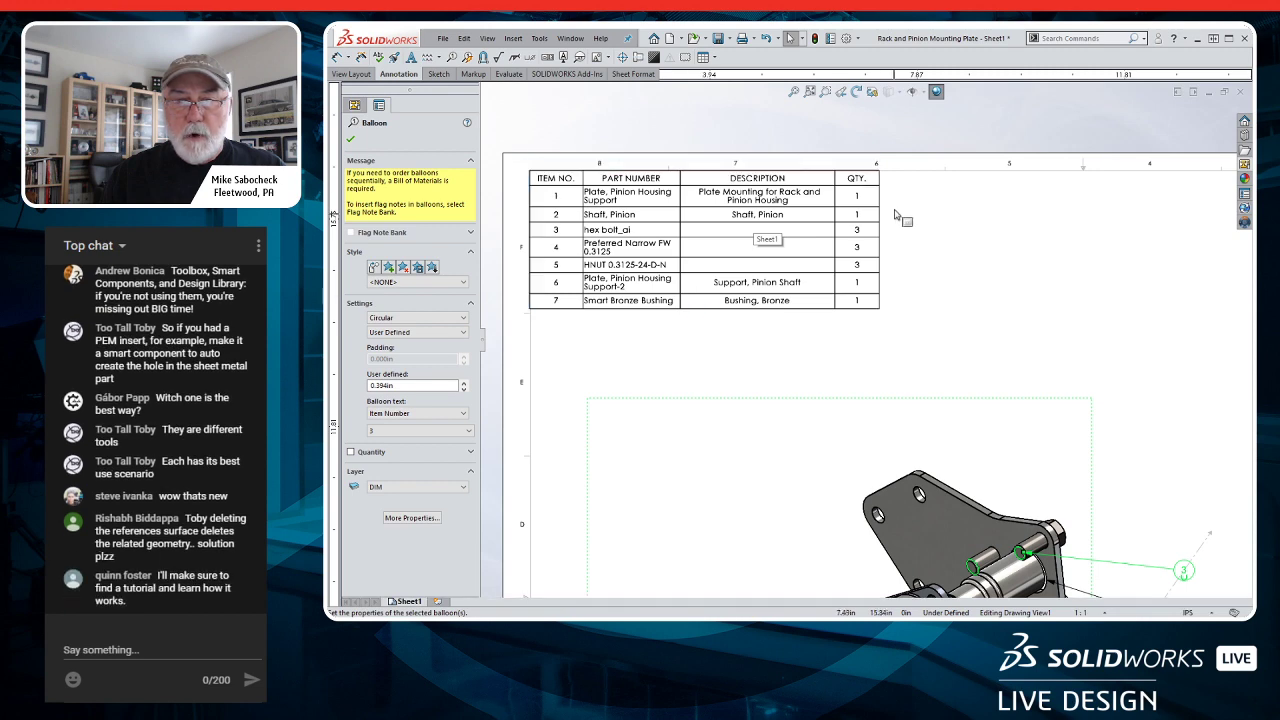
scroll(866, 300, "up", 5)
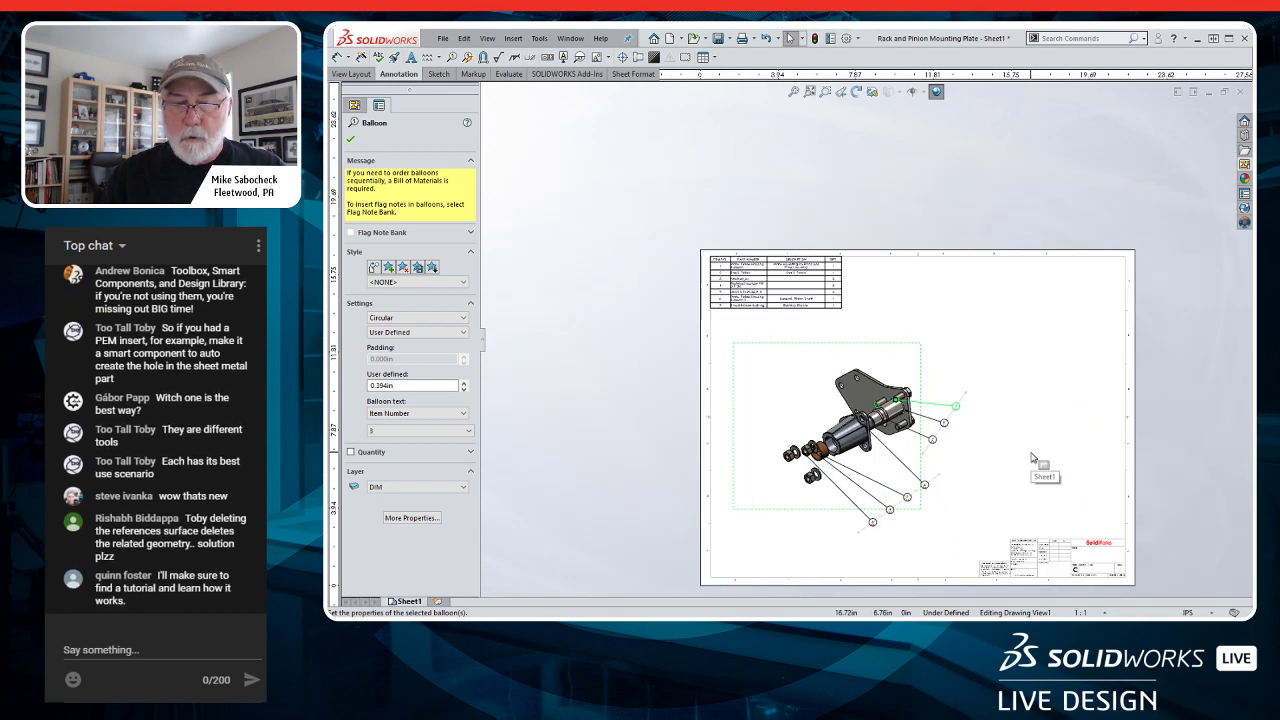
scroll(1035, 455, "down", 2)
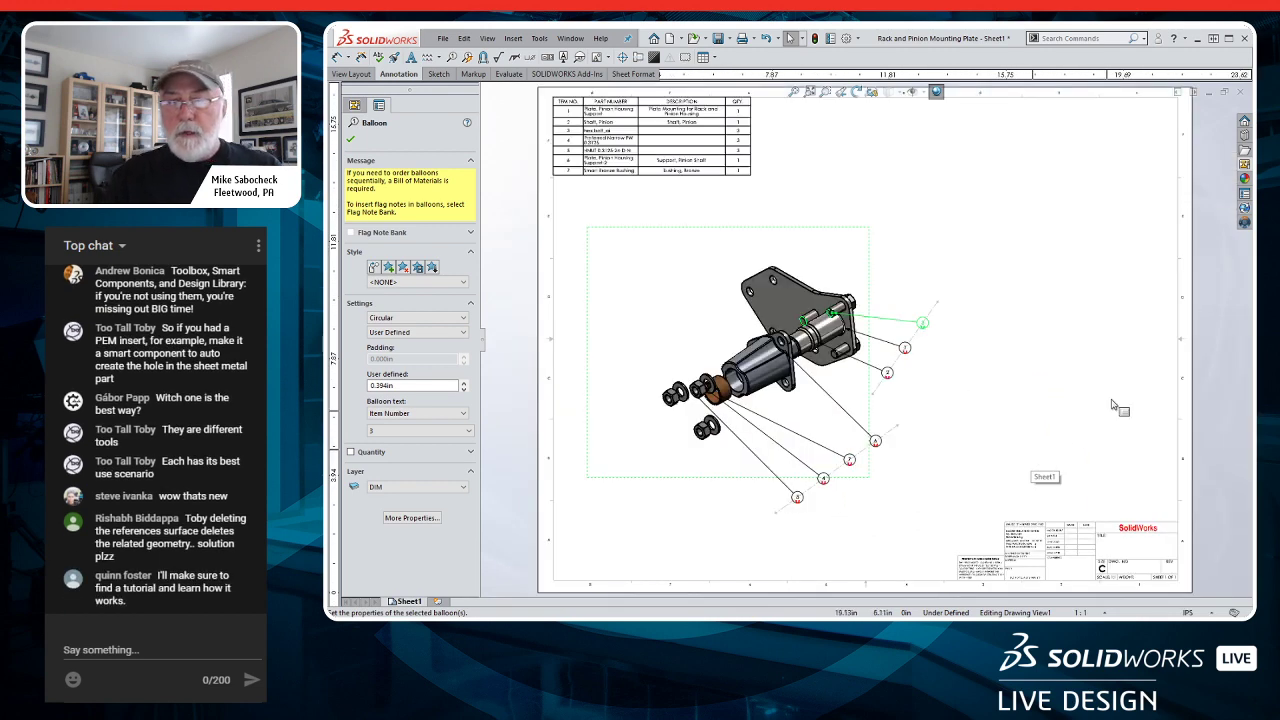
- Place an unexploded Isometric view in the sheet's upper-right area and display it Shaded With Edges
left_click(1245, 193)
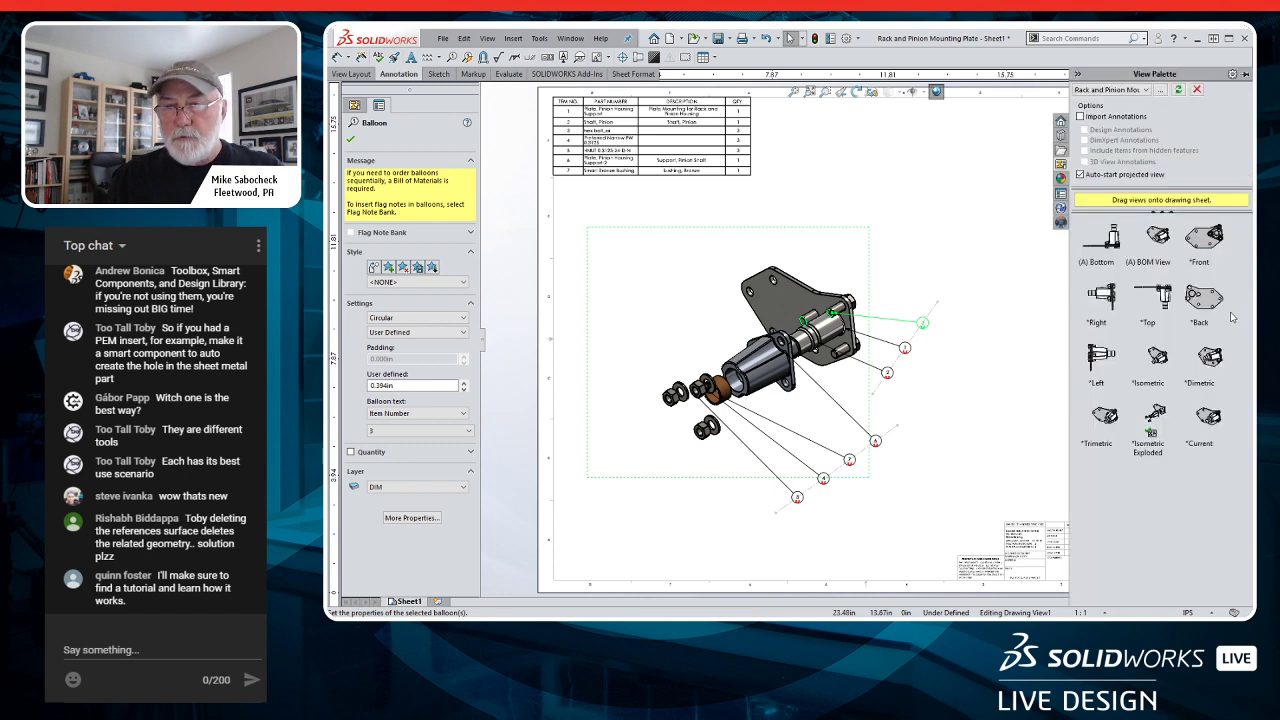
mouse_move(1157, 358)
left_mouse_down()
mouse_move(1140, 378)
mouse_move(770, 268)
mouse_move(918, 200)
mouse_move(967, 208)
left_mouse_up()
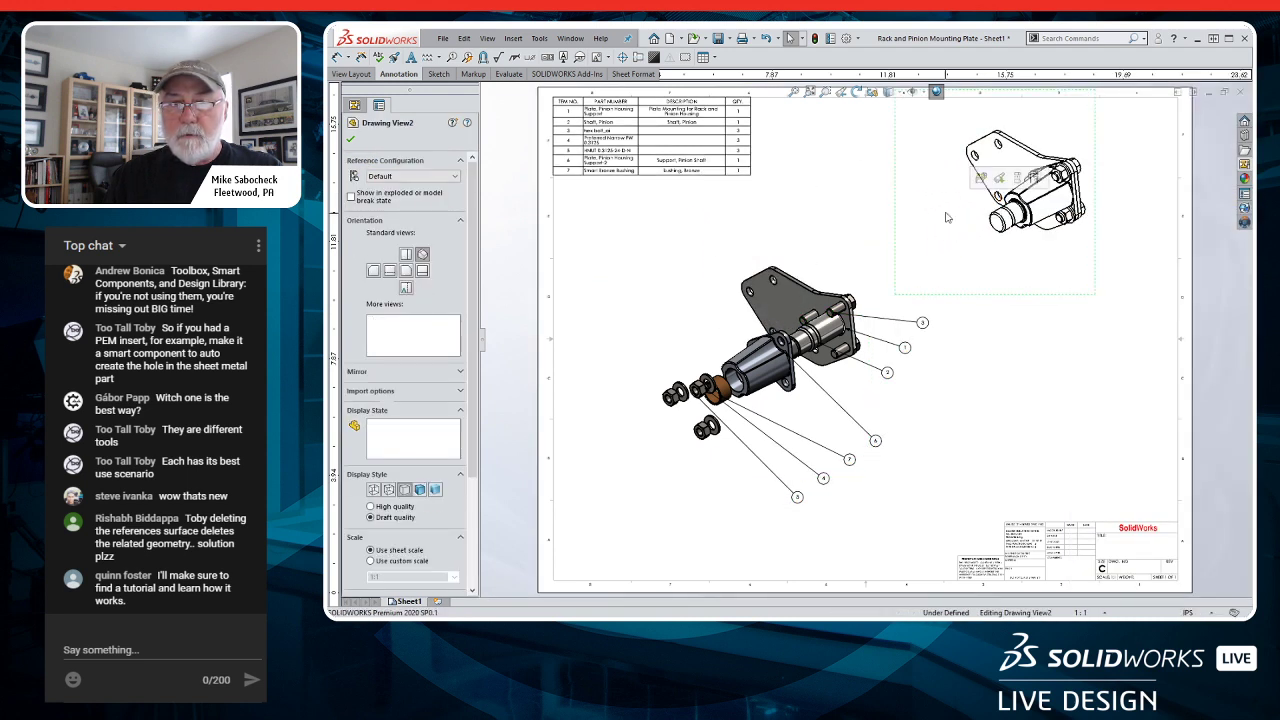
left_click(898, 92)
left_click(893, 160)
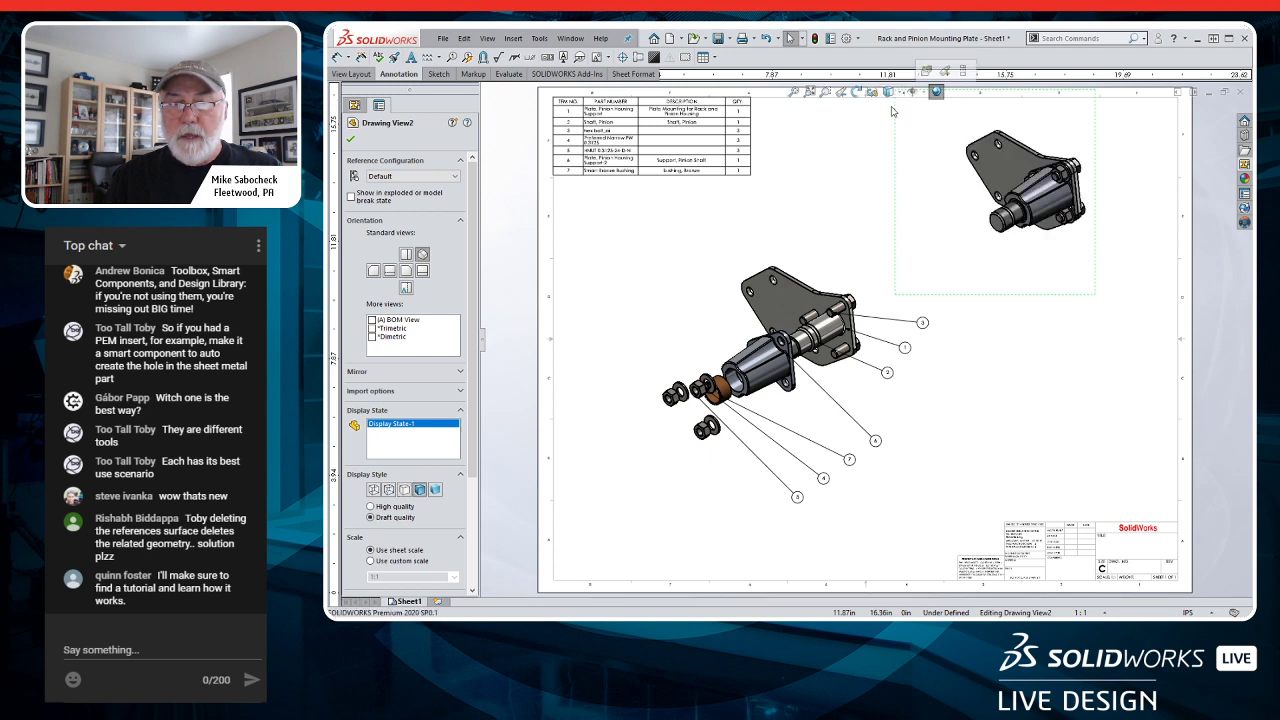
left_click(1020, 355)
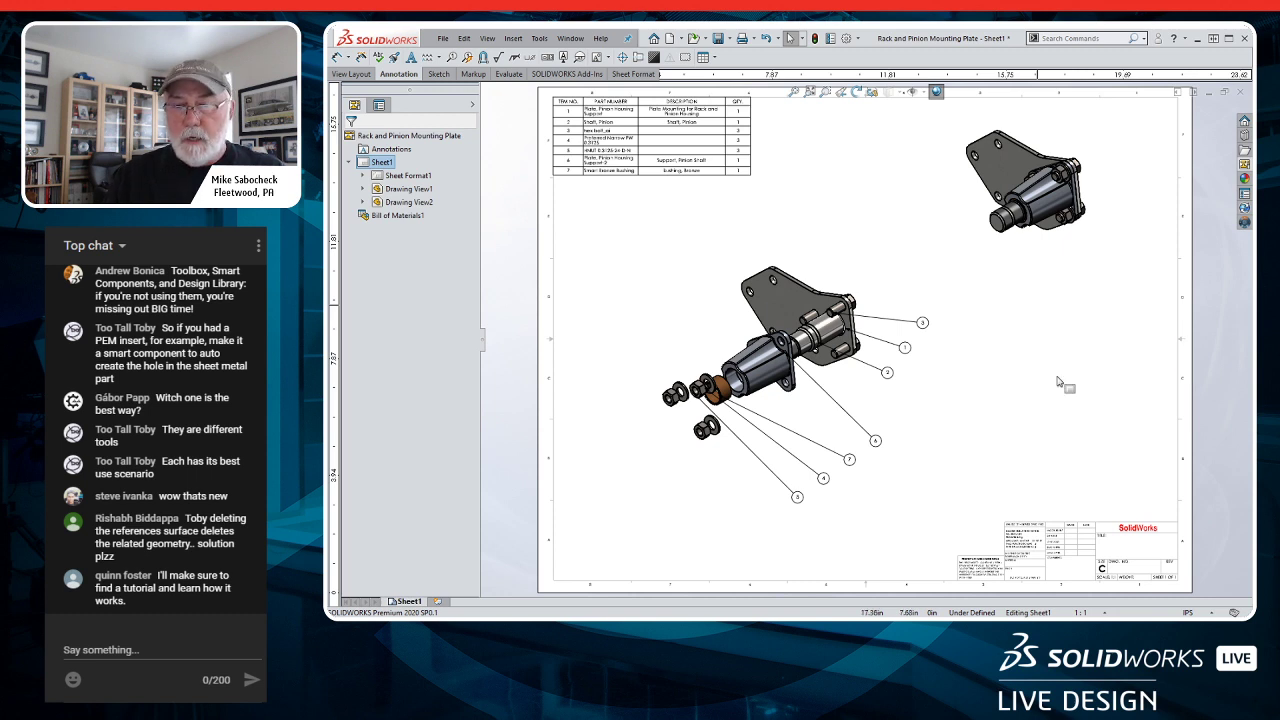
- Open the assembly from the exploded drawing view, collapse its Hardware folder and inspect the assembled model
scroll(900, 388, "up", 2)
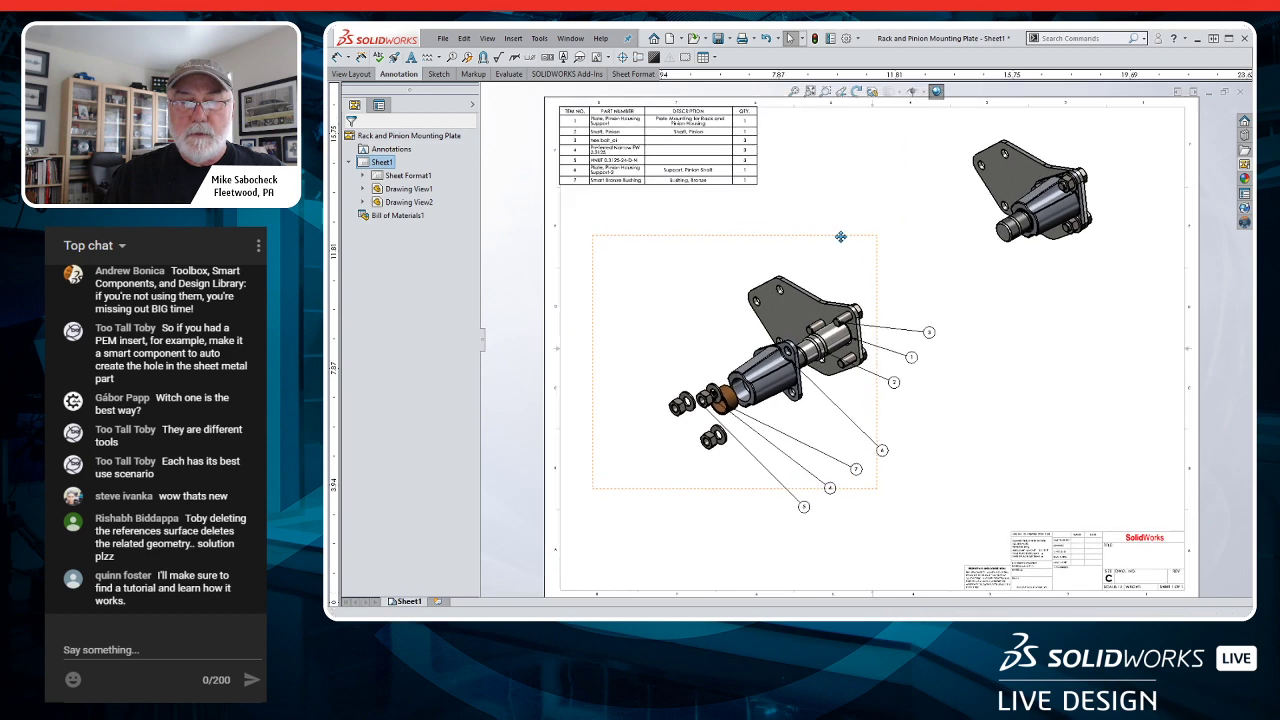
right_click(869, 299)
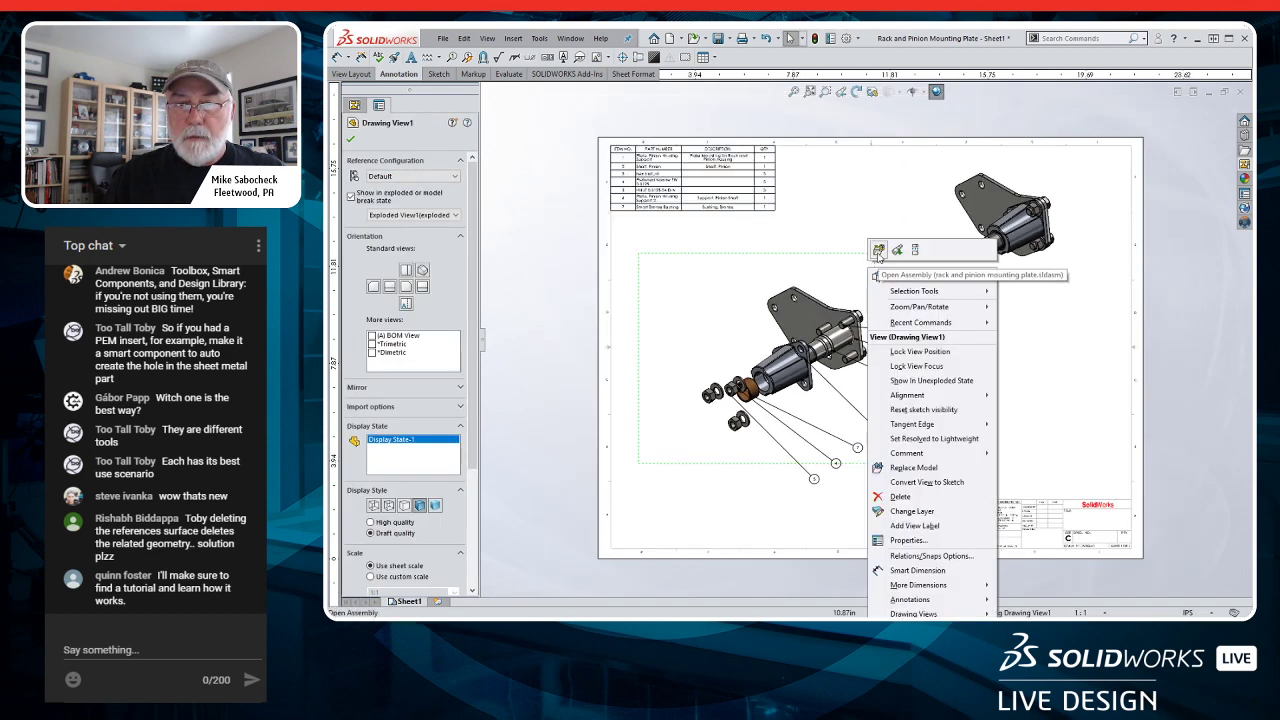
left_click(878, 250)
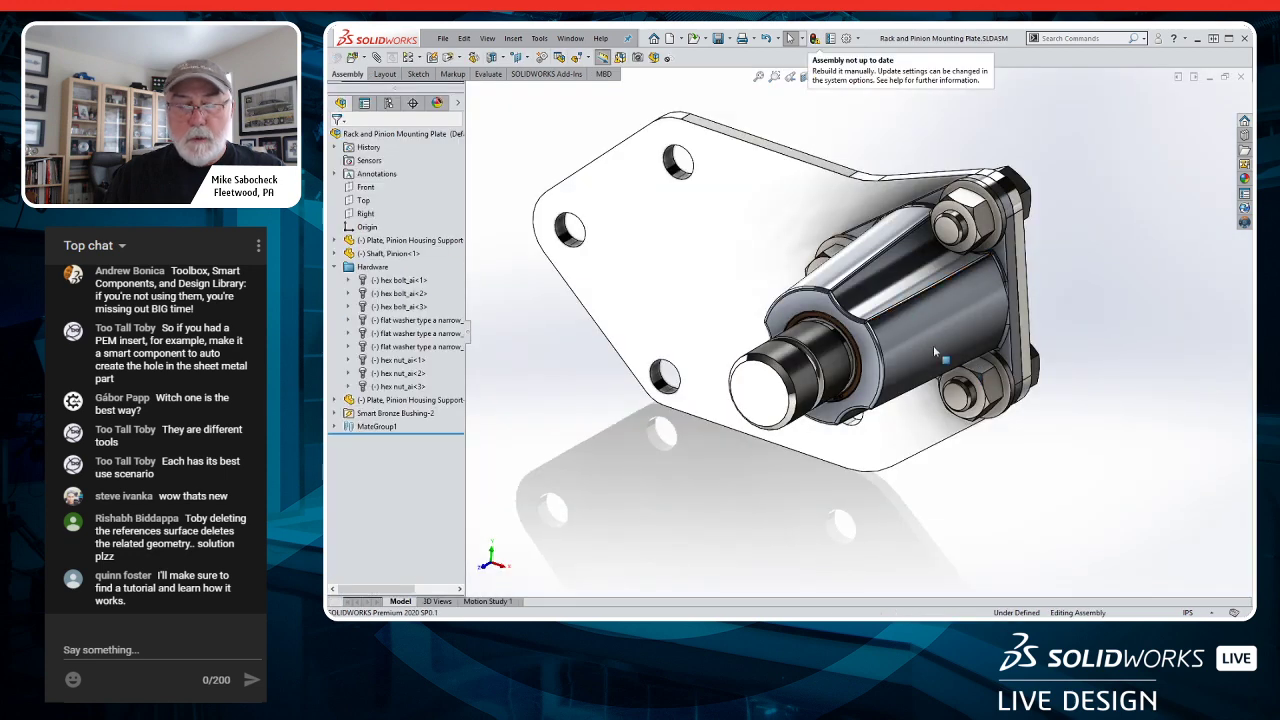
middle_click_drag(935, 346, 968, 338)
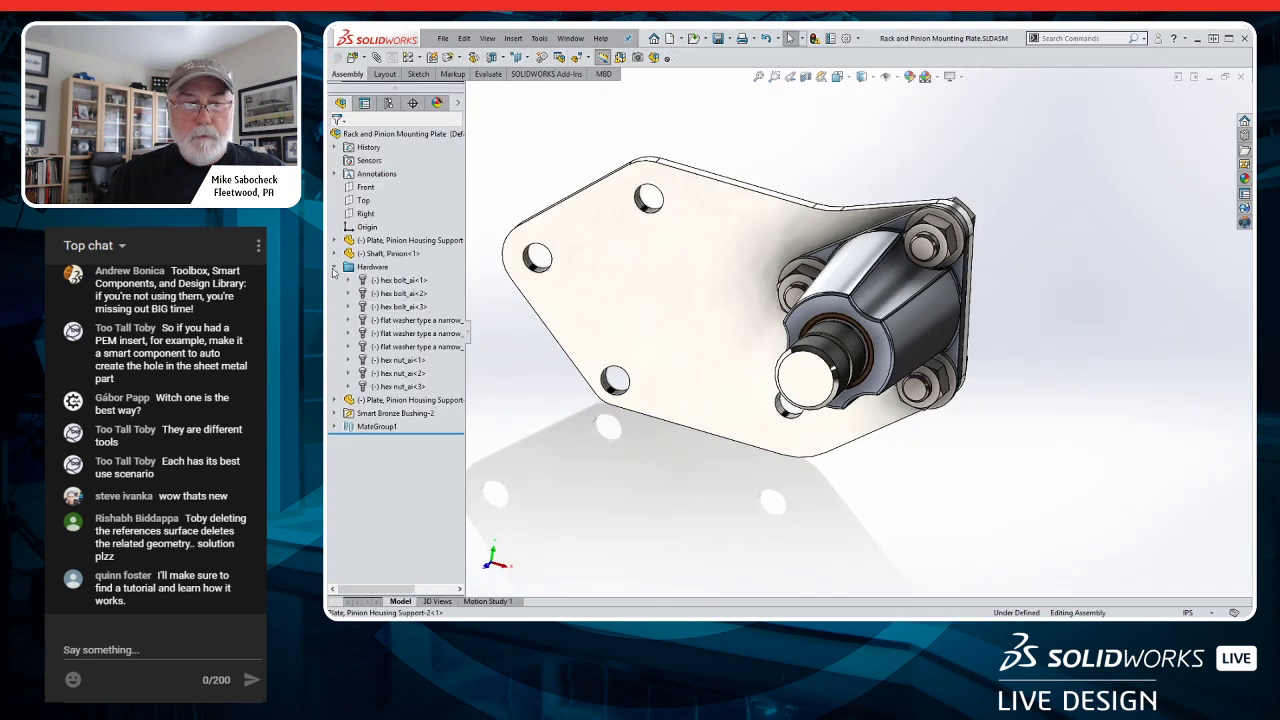
left_click(334, 268)
middle_click_drag(766, 344, 845, 352)
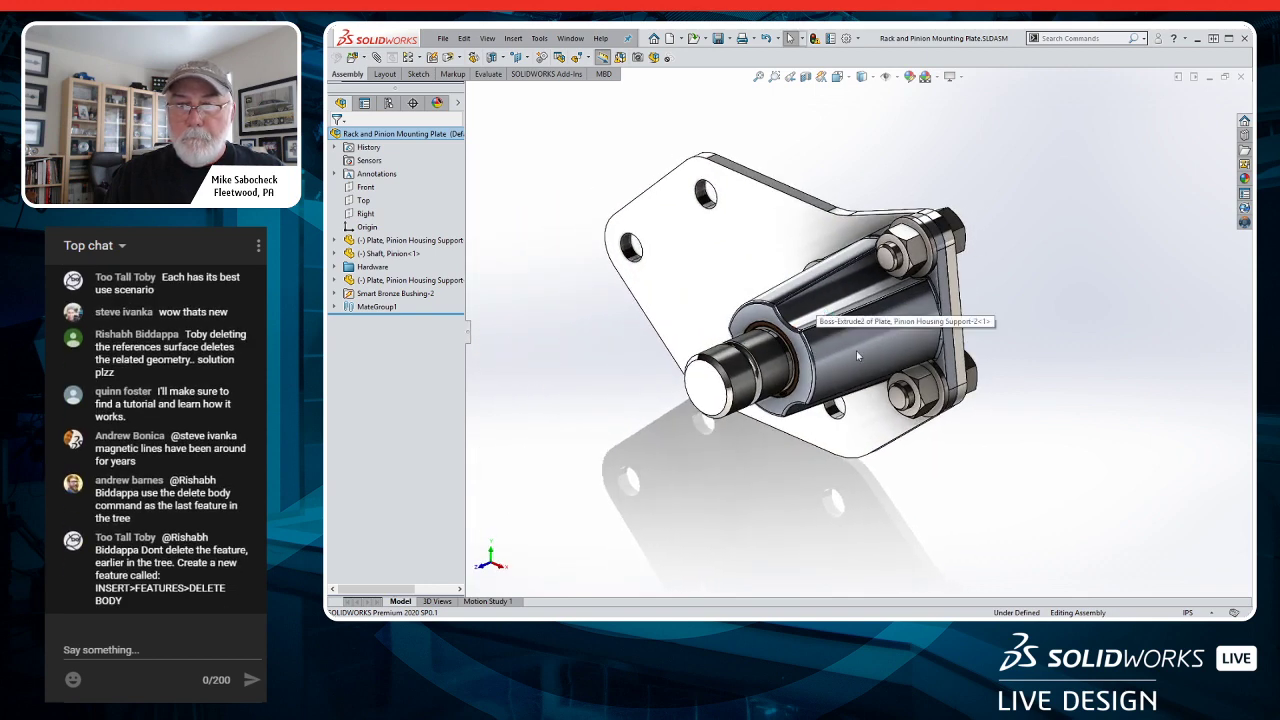
key("alt+Tab")
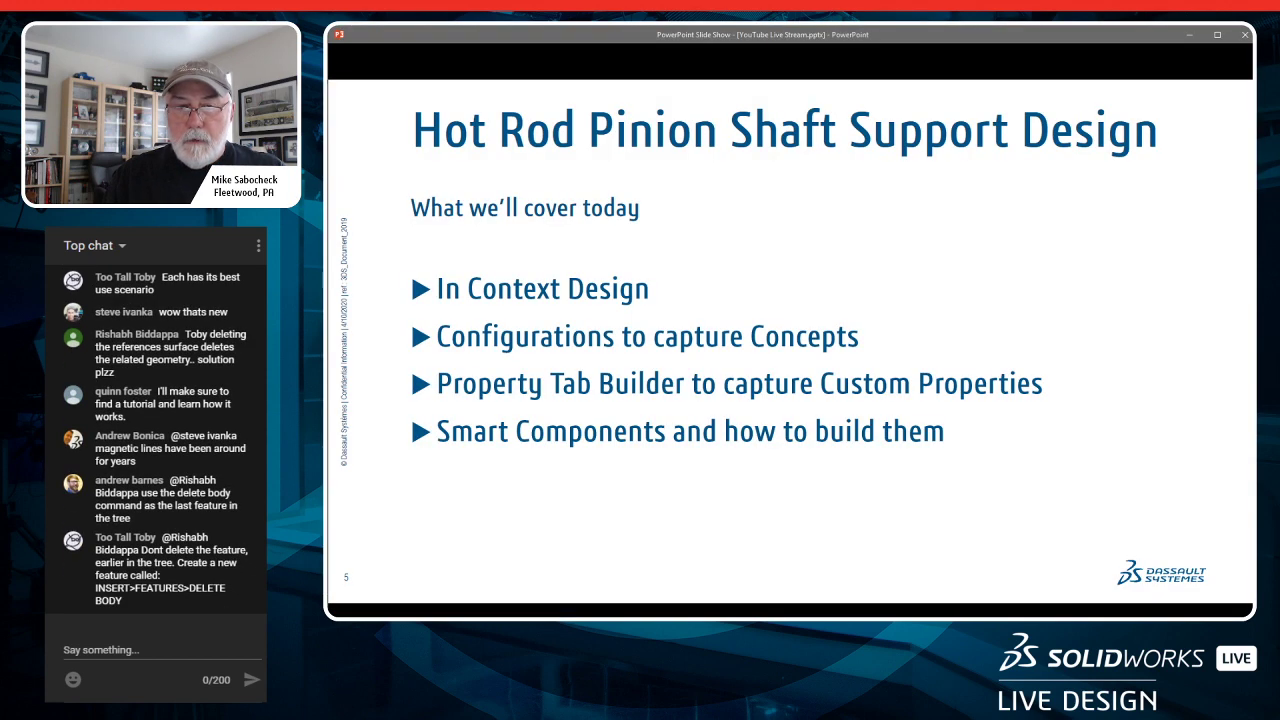
key("Right")
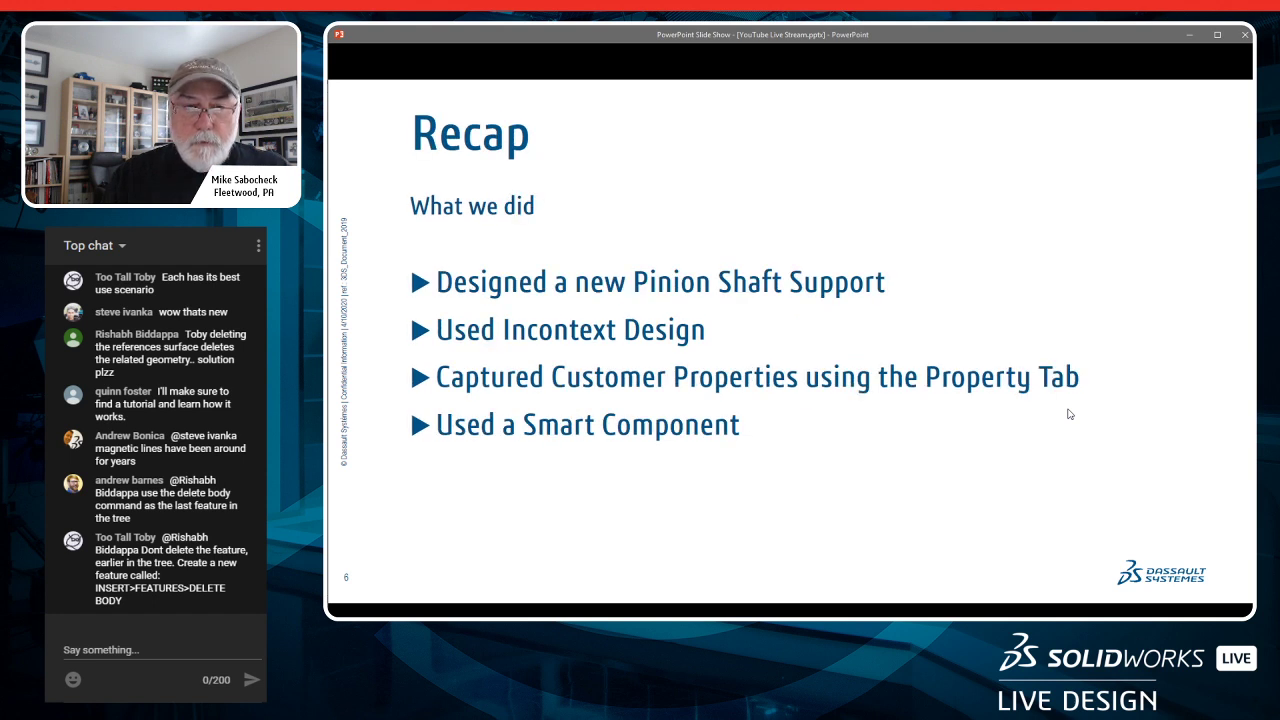